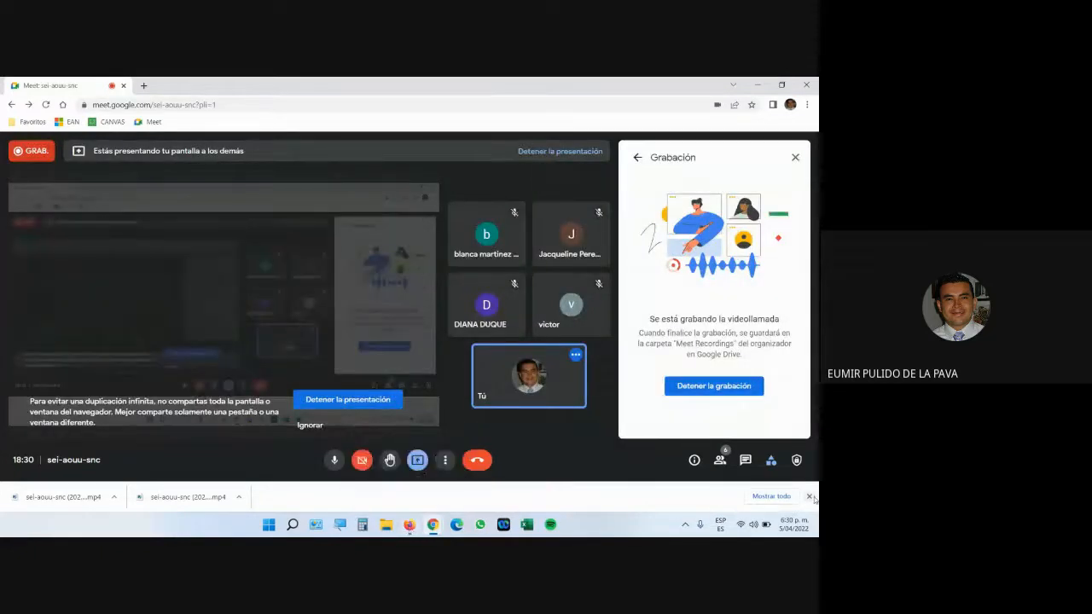
# Switch to Firefox and open the GUÍA DE APRENDIZAJE No. 2 PDF from the RA-01 section in the browser
pyautogui.click(809, 496)
pyautogui.click(409, 526)
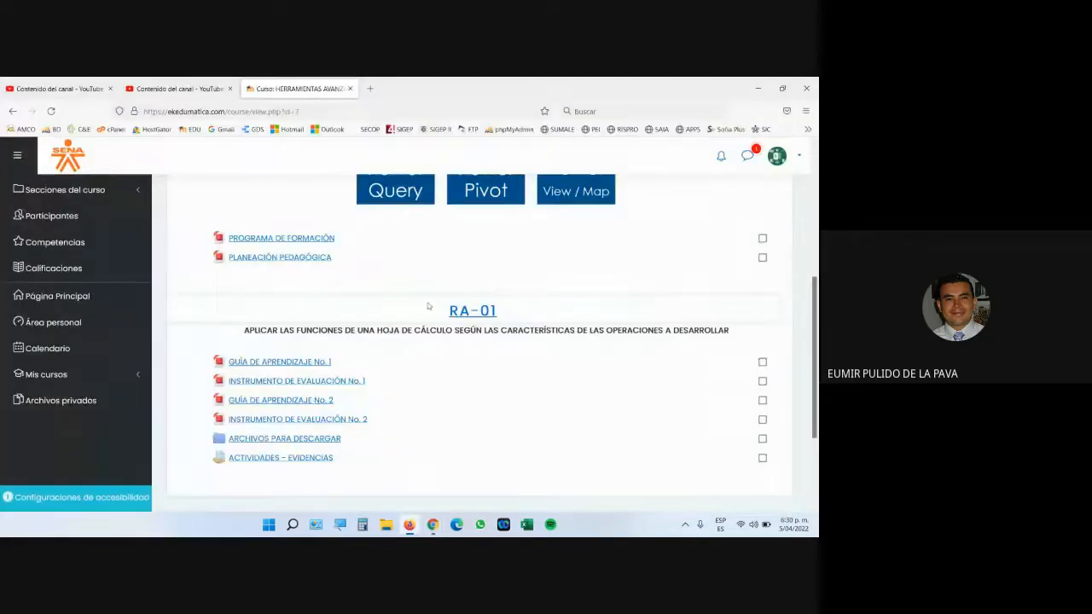
pyautogui.click(300, 420)
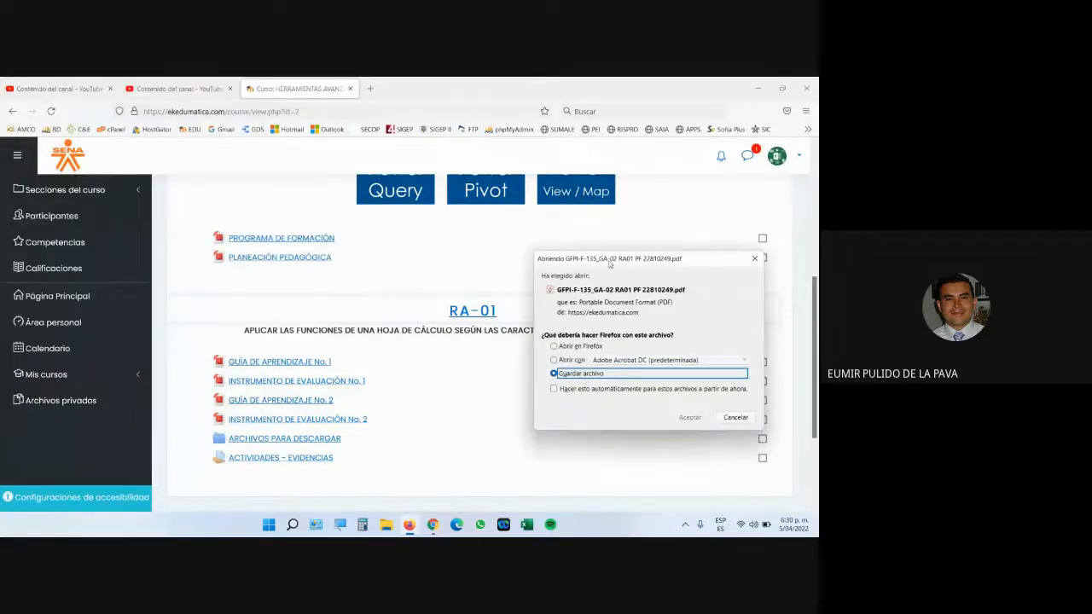
pyautogui.click(578, 348)
pyautogui.click(687, 417)
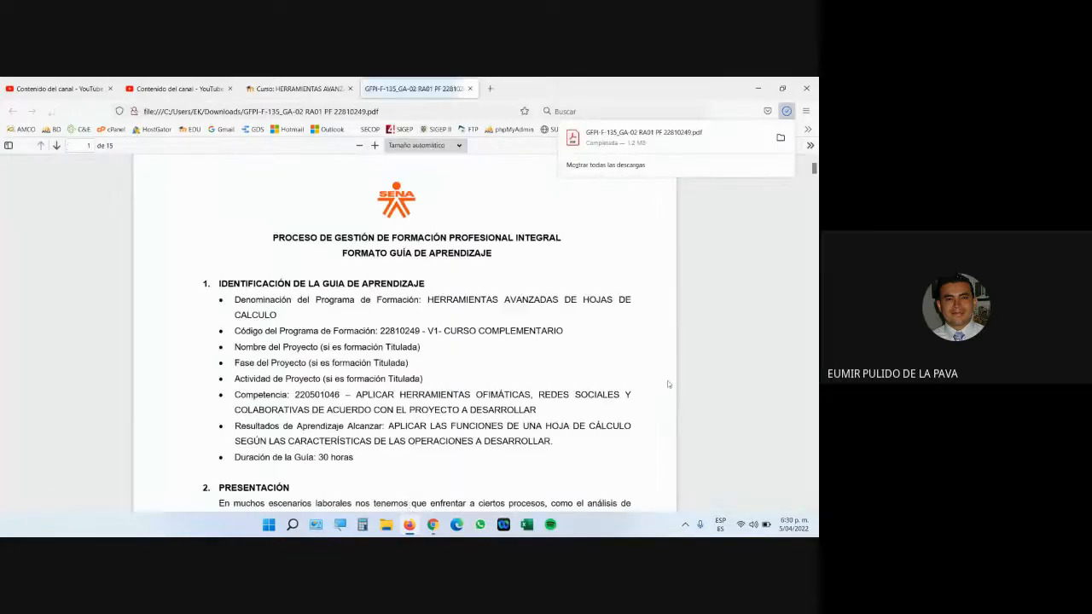
# Enlarge the guide to 160% and read through the Power Query activity that runs onto page 2
pyautogui.click(374, 145)
pyautogui.click(374, 145)
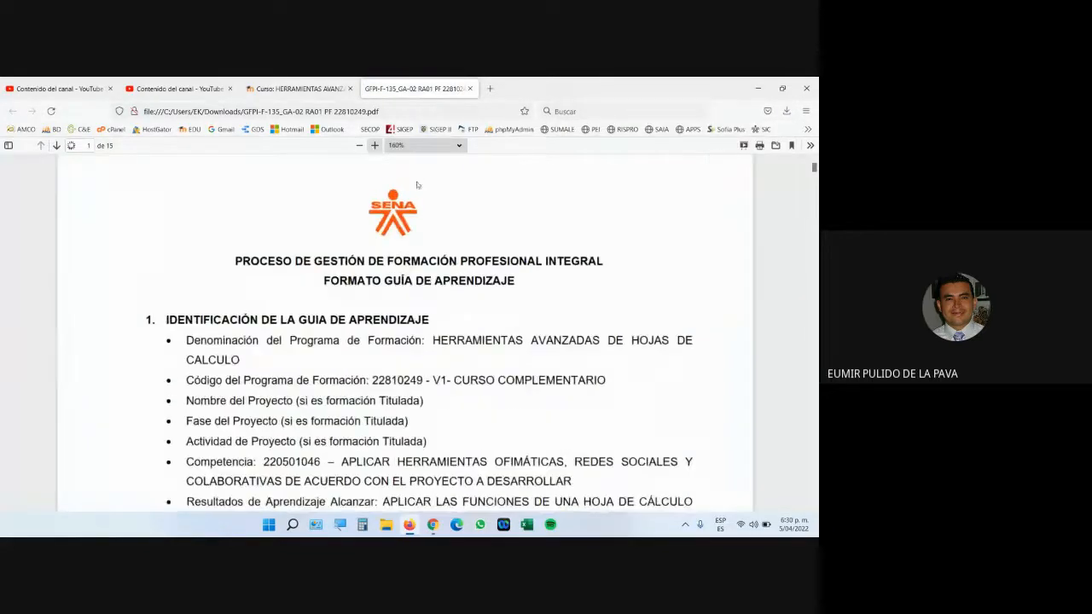
pyautogui.scroll(-8, 557, 293)
pyautogui.scroll(-1, 556, 292)
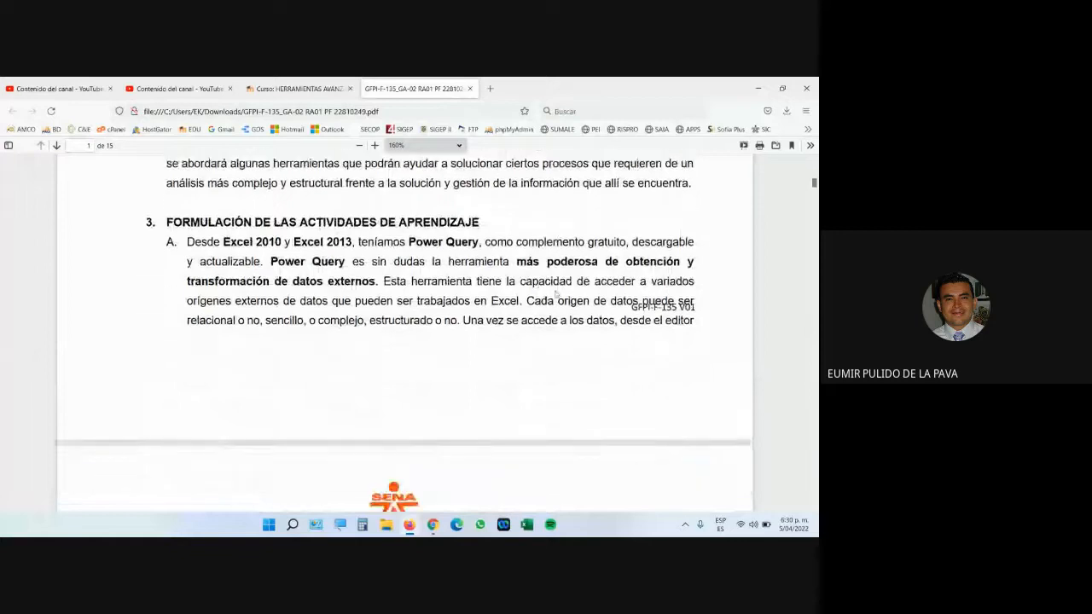
pyautogui.scroll(-3, 500, 344)
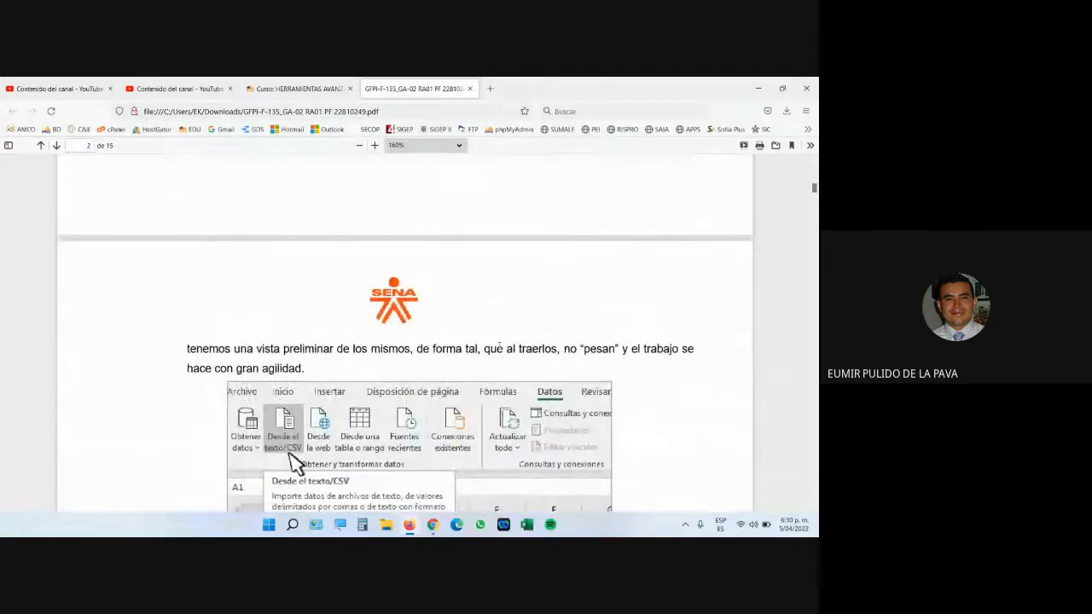
pyautogui.scroll(-3, 499, 345)
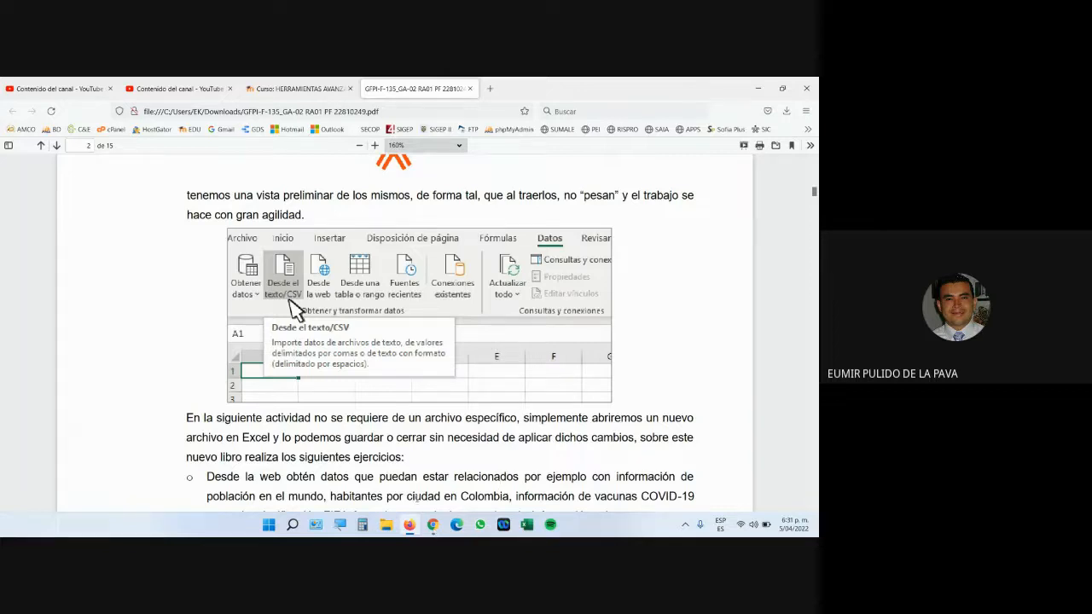
# Switch to the Meet call in Chrome and admit the participant waiting to join
pyautogui.moveTo(433, 525)
pyautogui.click(408, 491)
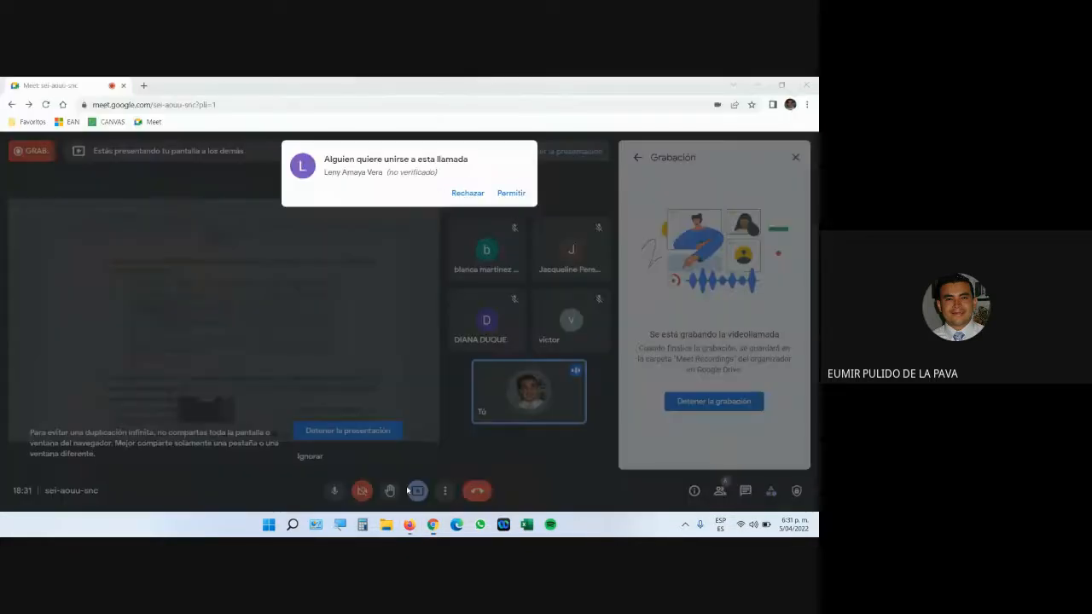
pyautogui.click(511, 191)
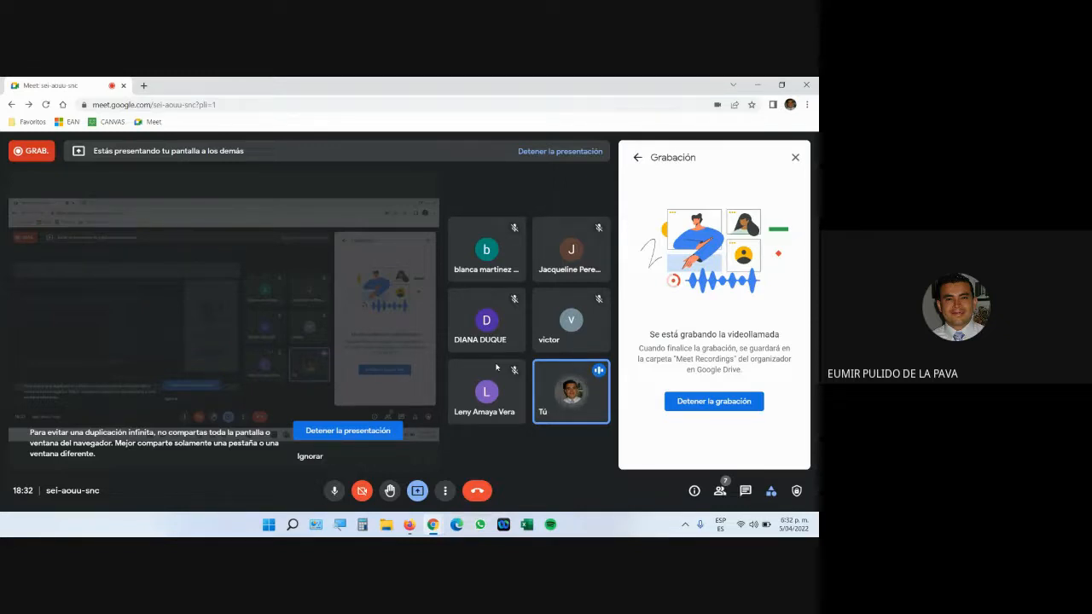
# Return to the course page in Firefox and open the ARCHIVOS PARA DESCARGAR folder at the numbered BBDD files
pyautogui.click(410, 525)
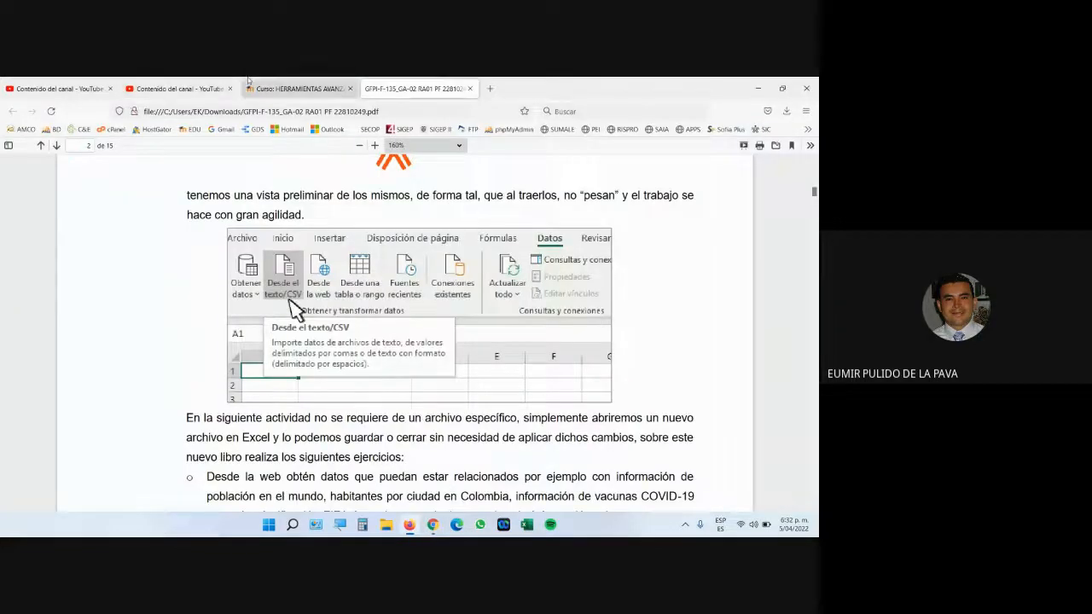
pyautogui.click(294, 88)
pyautogui.click(280, 439)
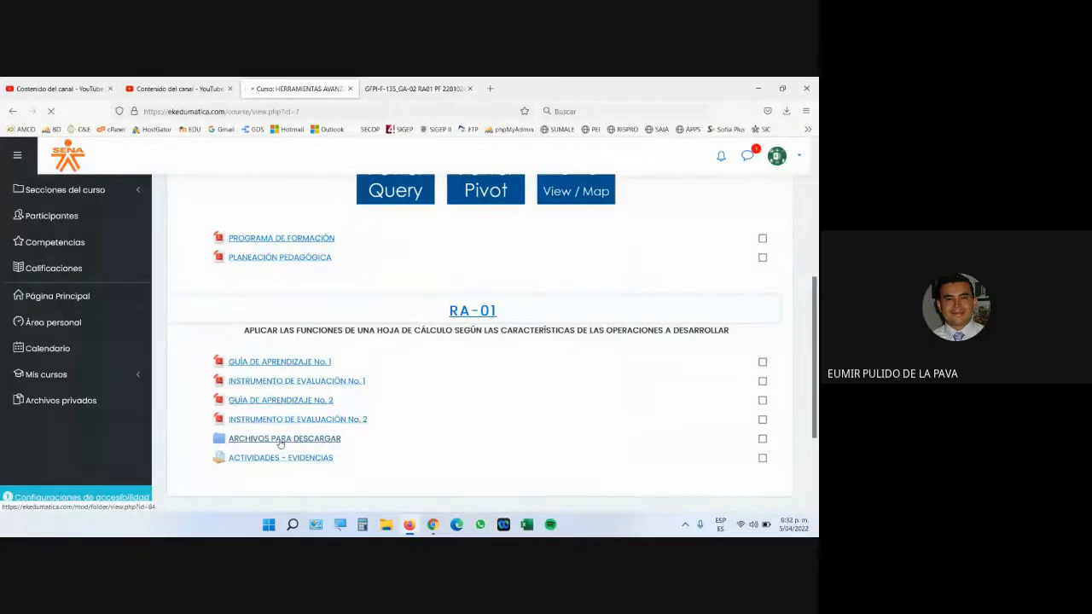
pyautogui.scroll(-4, 269, 406)
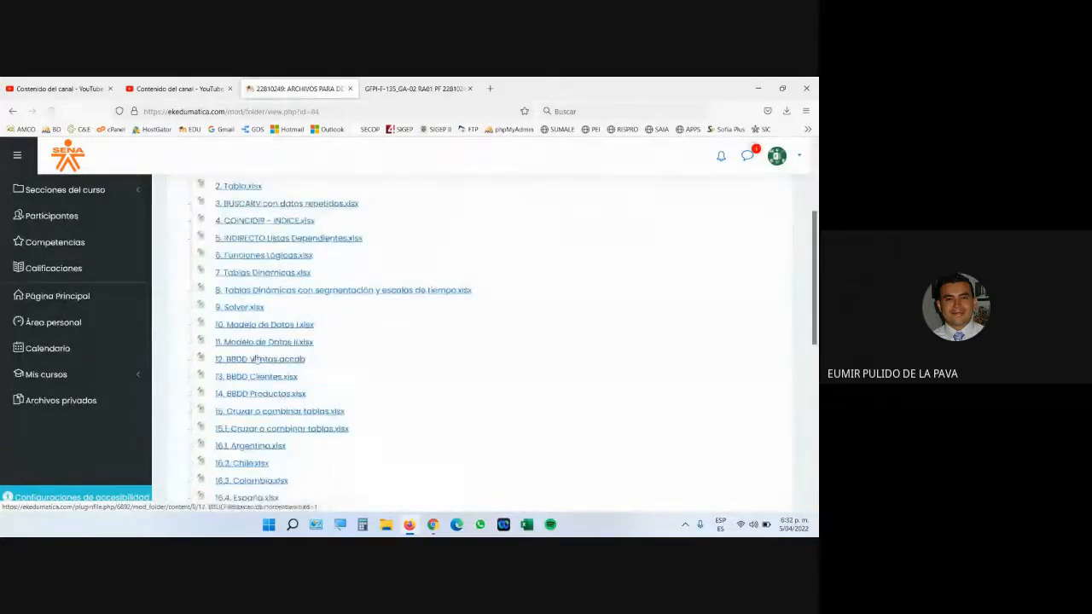
# Download 12. BBDD Ventas.accdb, 13. BBDD Clientes.xlsx and 14. BBDD Productos.xlsx to the Escritorio folder
pyautogui.click(260, 360)
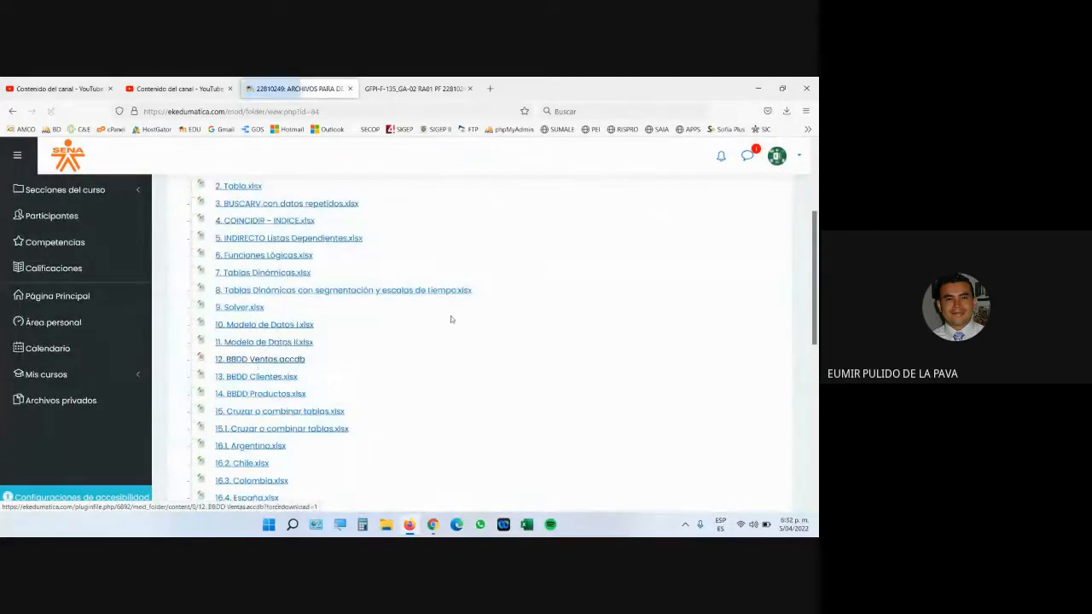
pyautogui.click(356, 300)
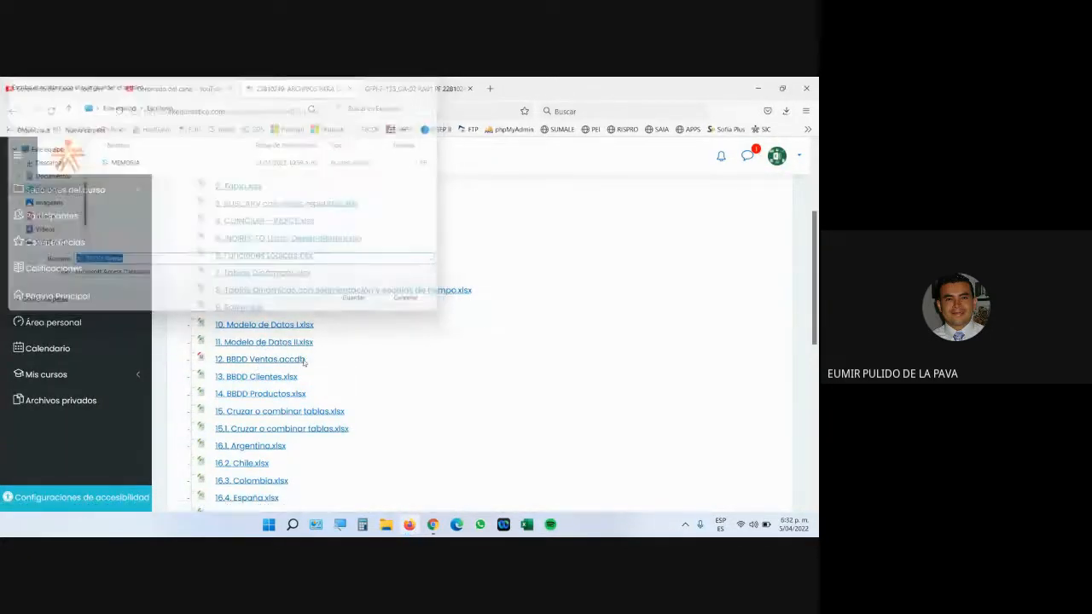
pyautogui.click(256, 376)
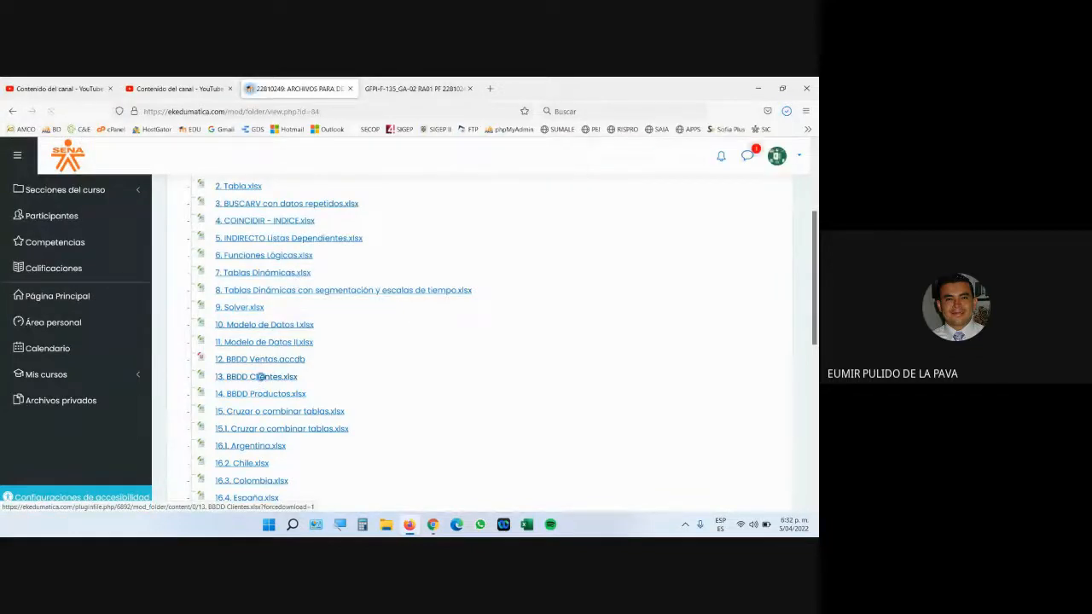
pyautogui.click(357, 301)
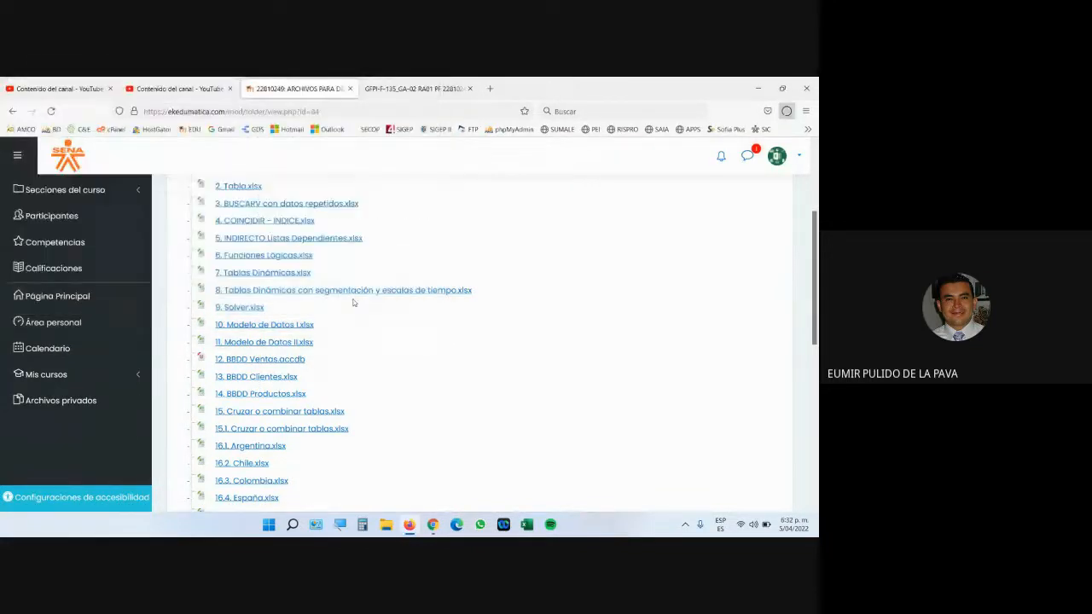
pyautogui.click(265, 395)
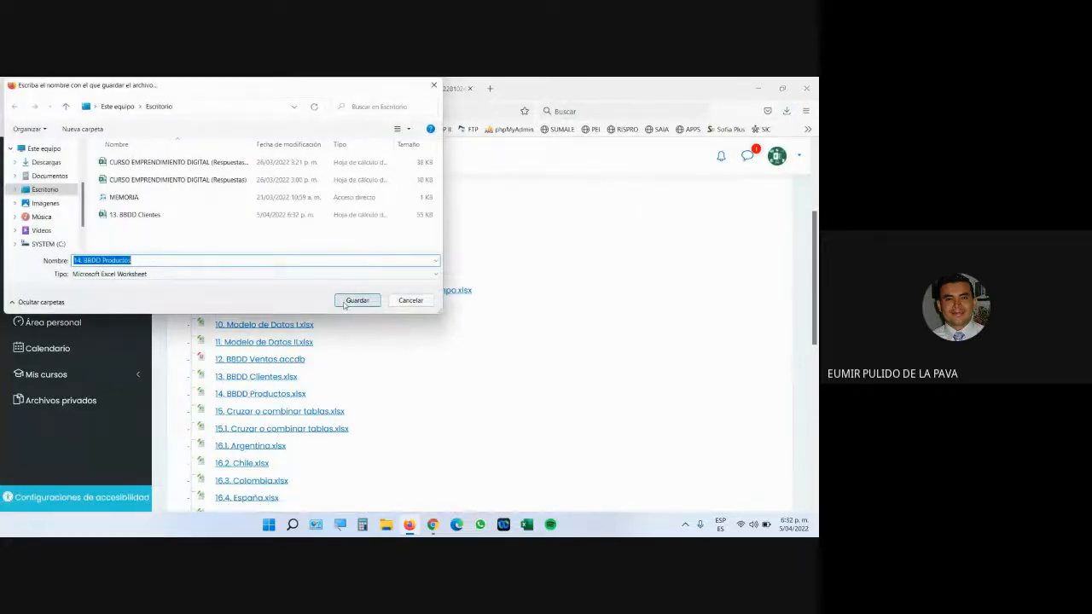
pyautogui.click(346, 304)
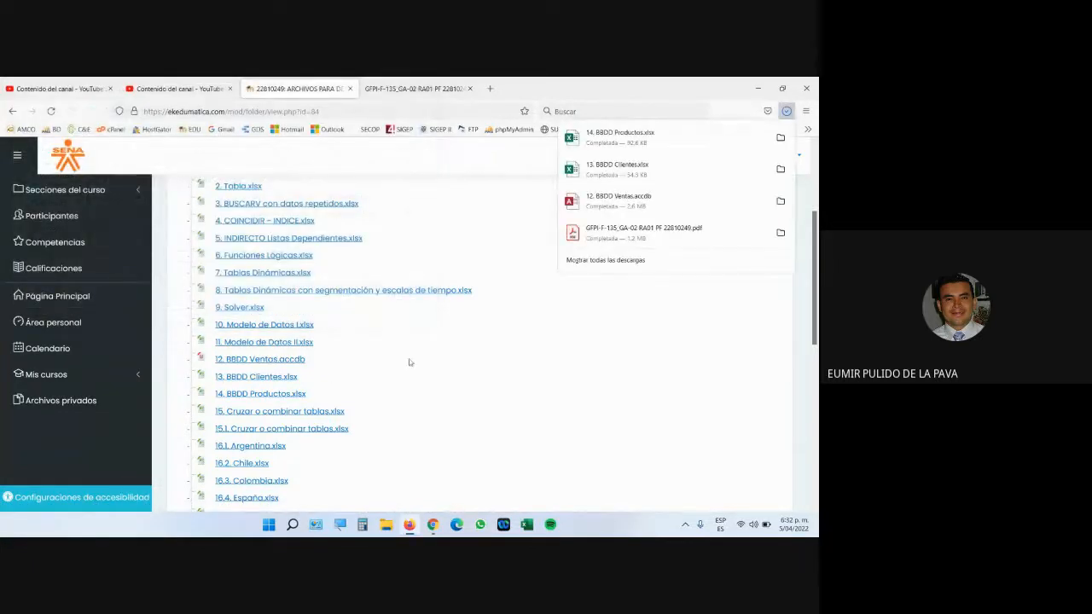
# Launch Excel and show the Windows desktop
pyautogui.click(526, 526)
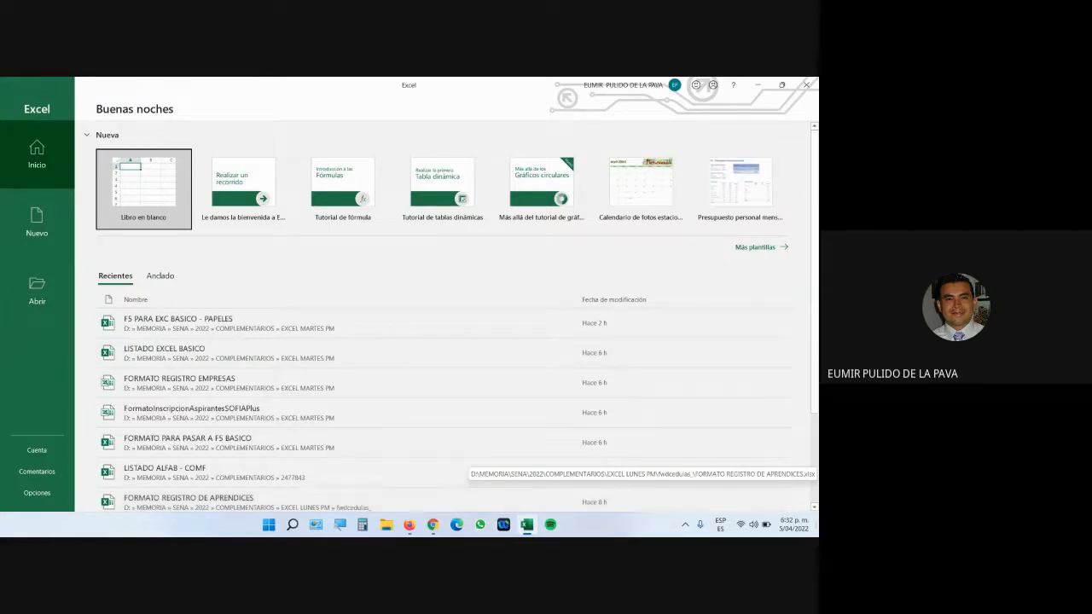
pyautogui.click(817, 527)
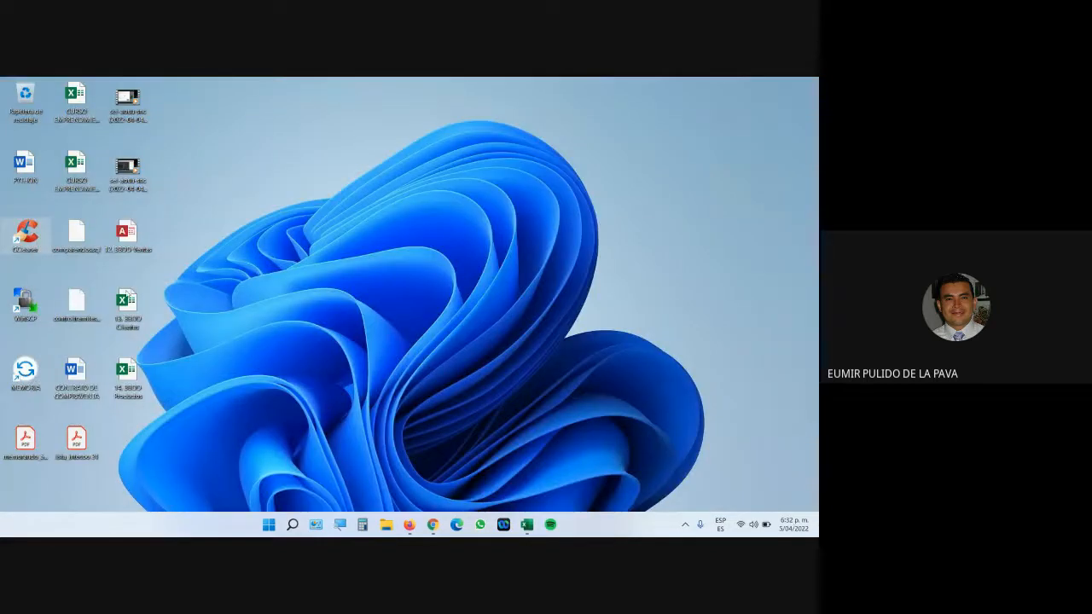
# Start the Windows Magnifier, enlarge the screen and point out the three downloaded BBDD files on the desktop
pyautogui.click(340, 524)
pyautogui.click(663, 496)
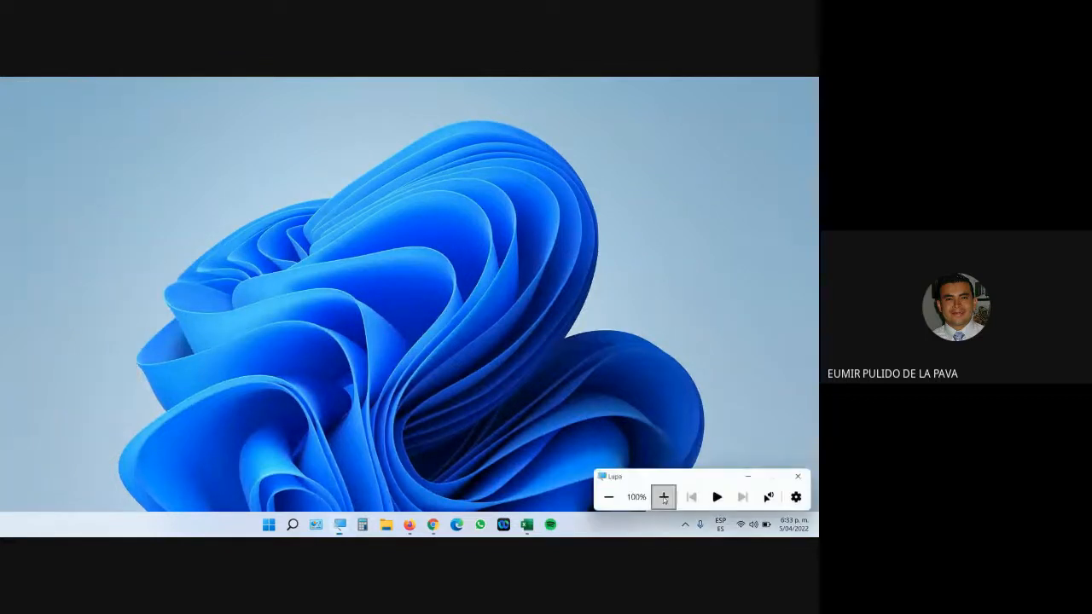
pyautogui.click(807, 456)
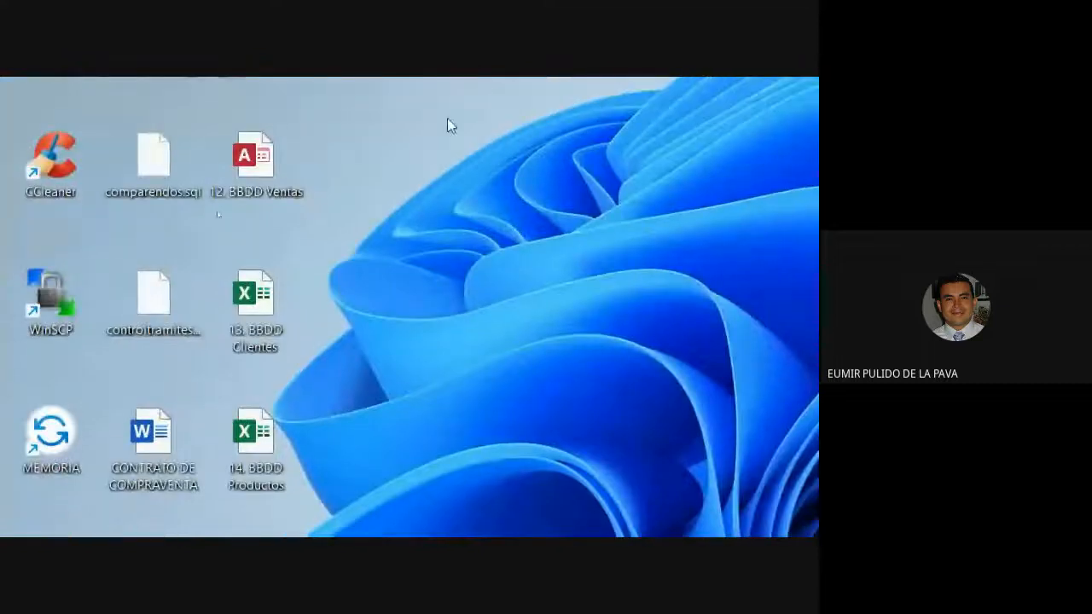
pyautogui.moveTo(392, 100); pyautogui.dragTo(236, 515)
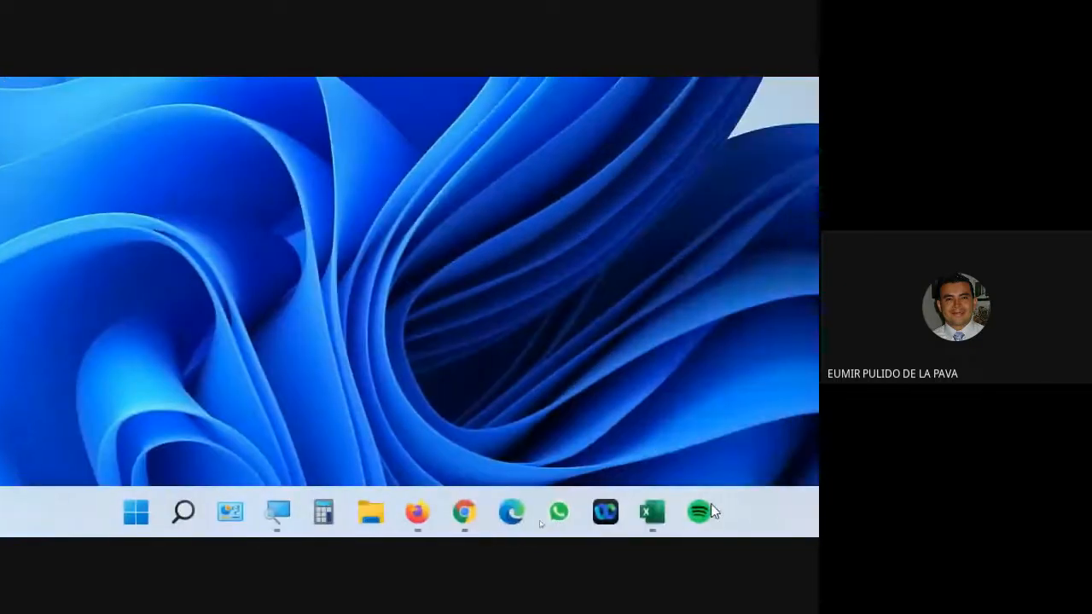
# Switch to Excel and create a blank workbook
pyautogui.click(648, 511)
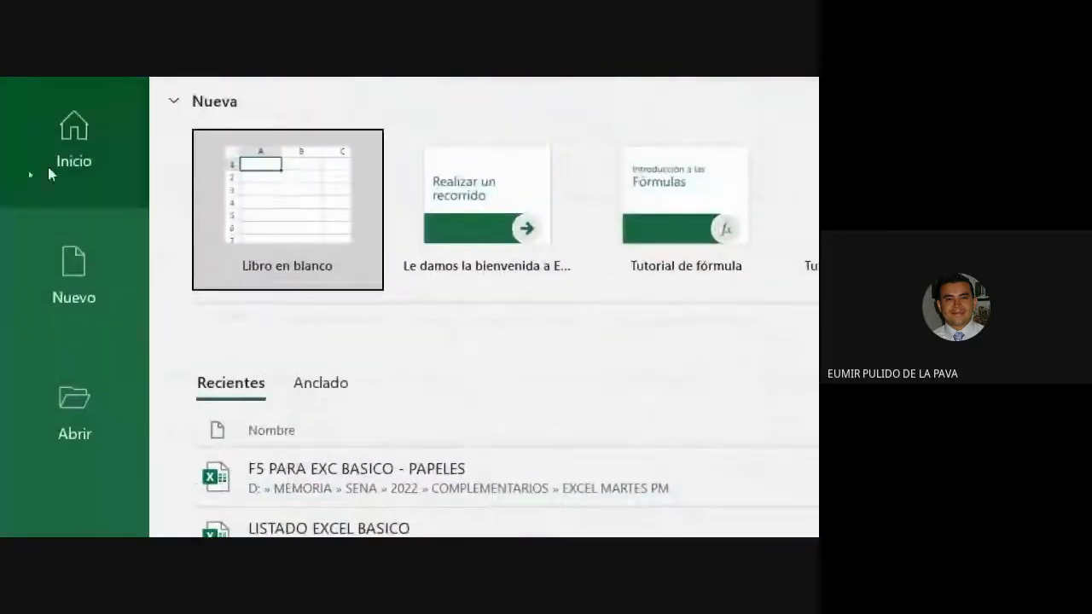
pyautogui.click(282, 199)
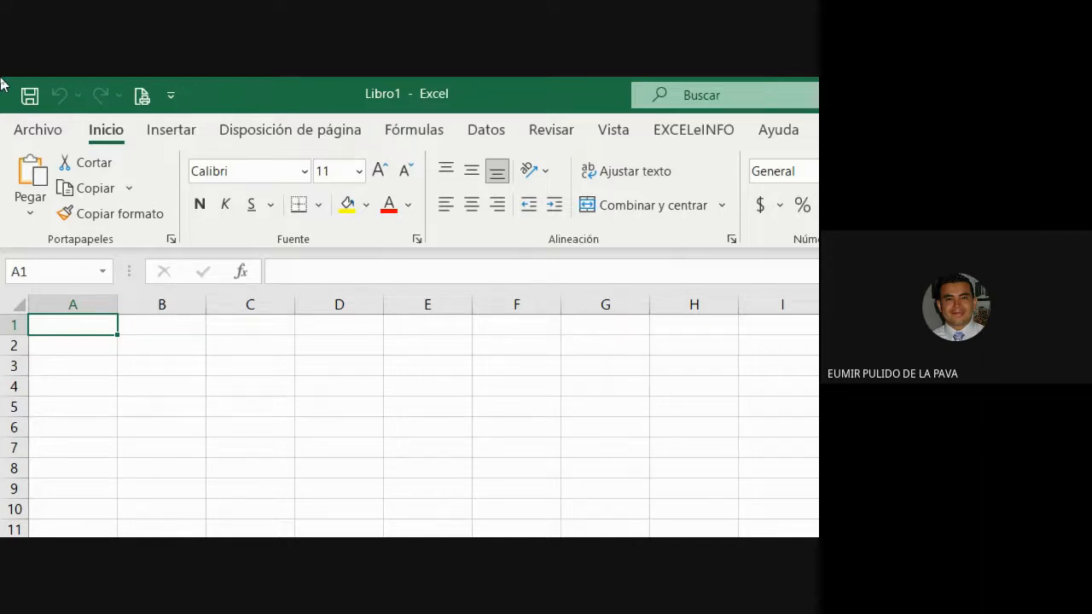
# Examine the Power Pivot commands and the Datos commands in the blank workbook
pyautogui.click(275, 137)
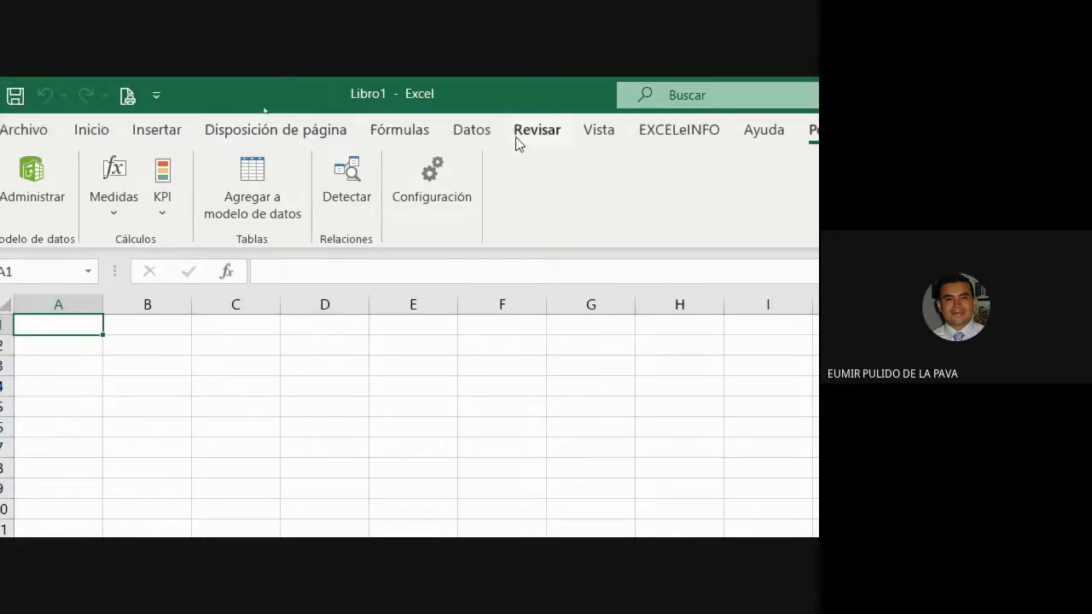
pyautogui.click(473, 132)
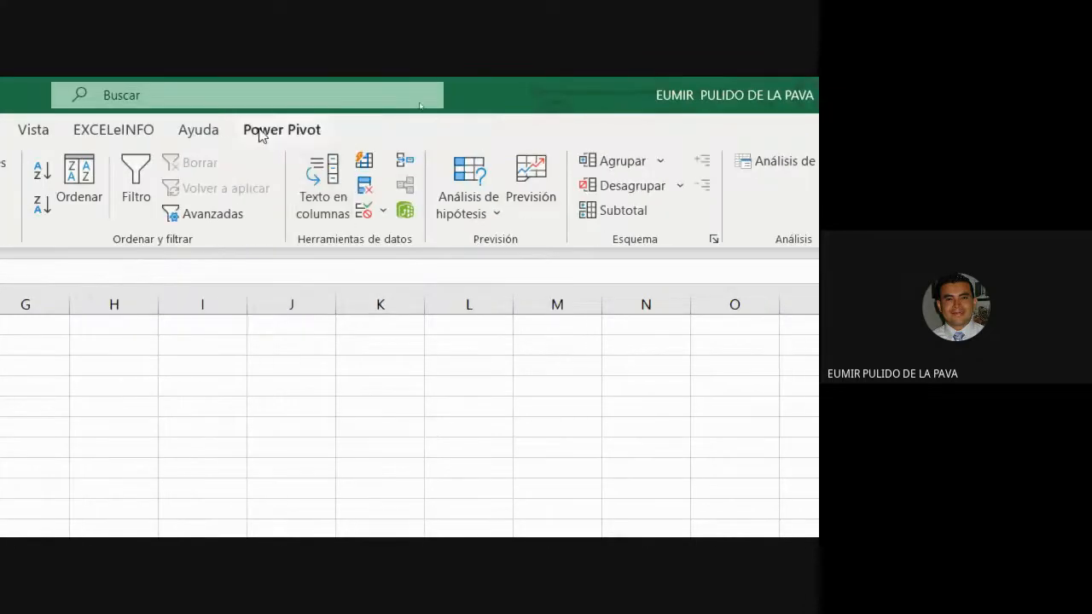
pyautogui.click(280, 134)
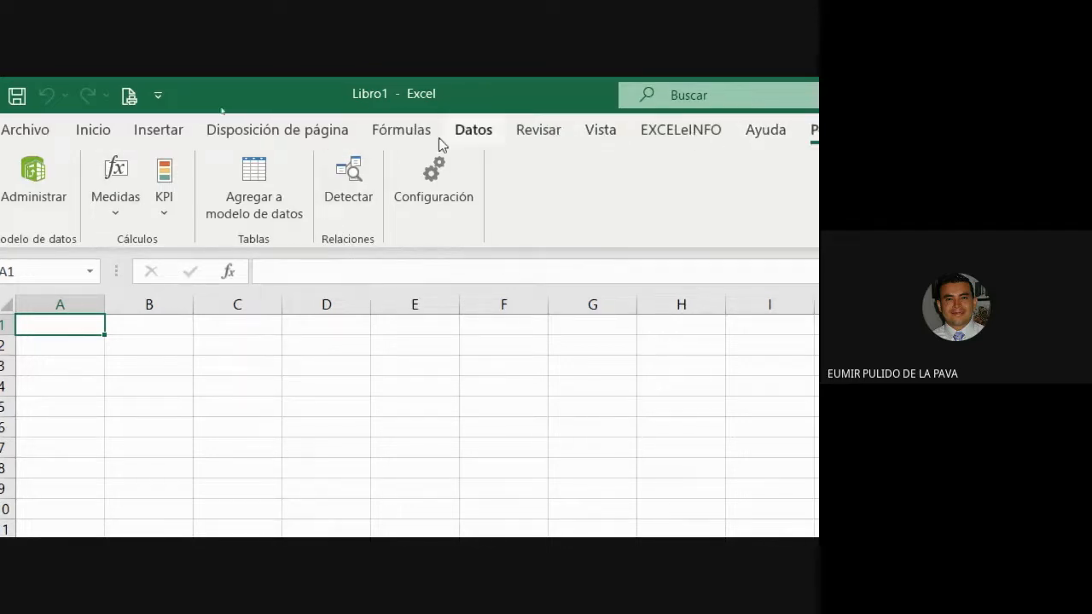
pyautogui.click(471, 135)
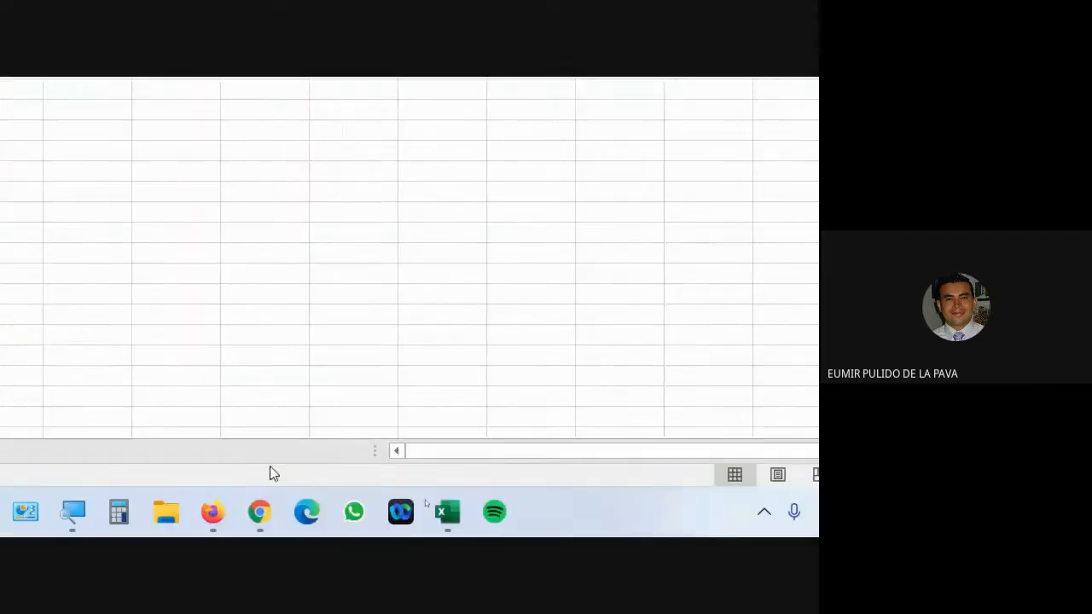
# Switch to Chrome and open a new browser tab ready for a web search
pyautogui.moveTo(258, 510)
pyautogui.click(145, 370)
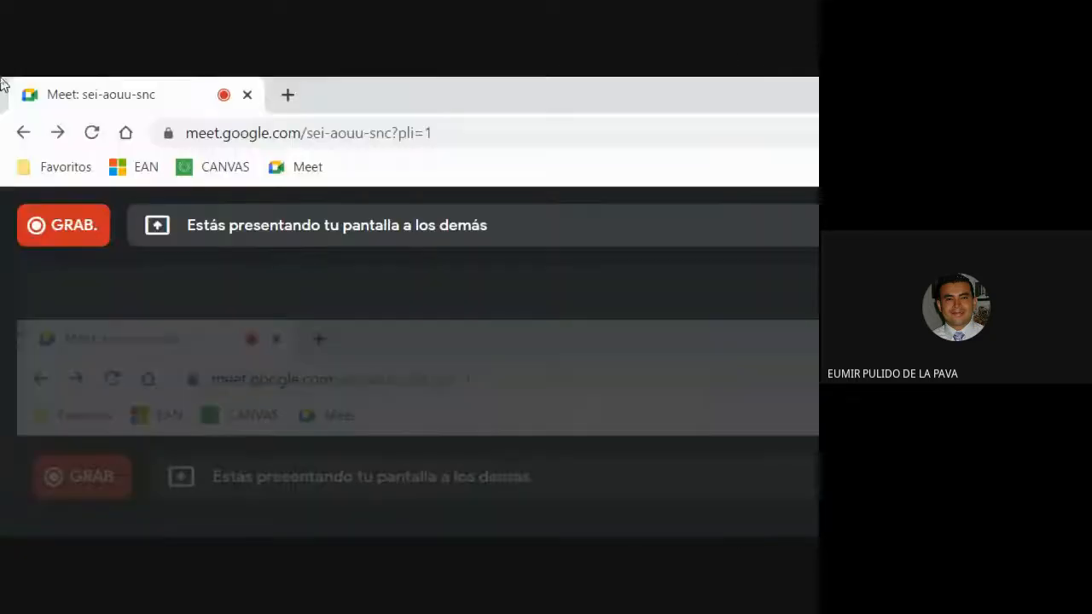
pyautogui.click(288, 96)
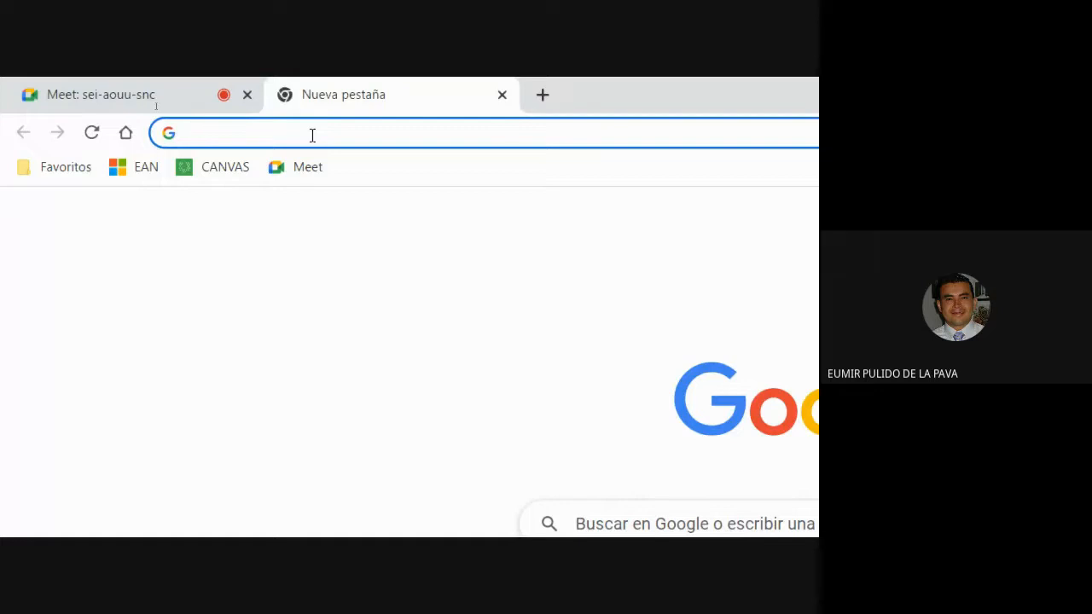
pyautogui.click(312, 134)
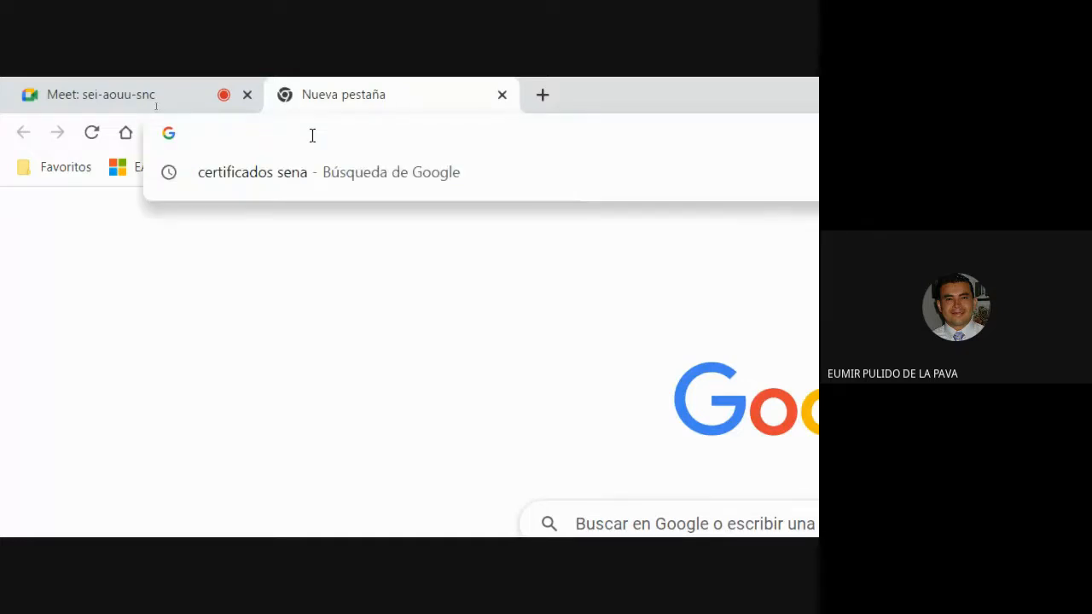
pyautogui.write('WORL')
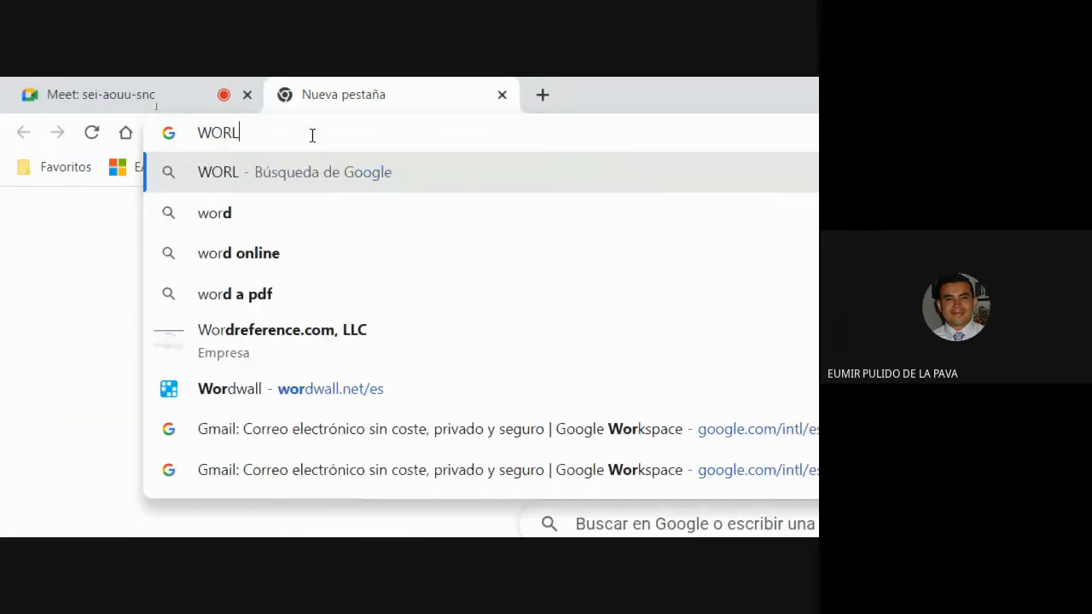
pyautogui.press('BackSpace')
pyautogui.press('BackSpace')
pyautogui.press('BackSpace')
pyautogui.press('BackSpace')
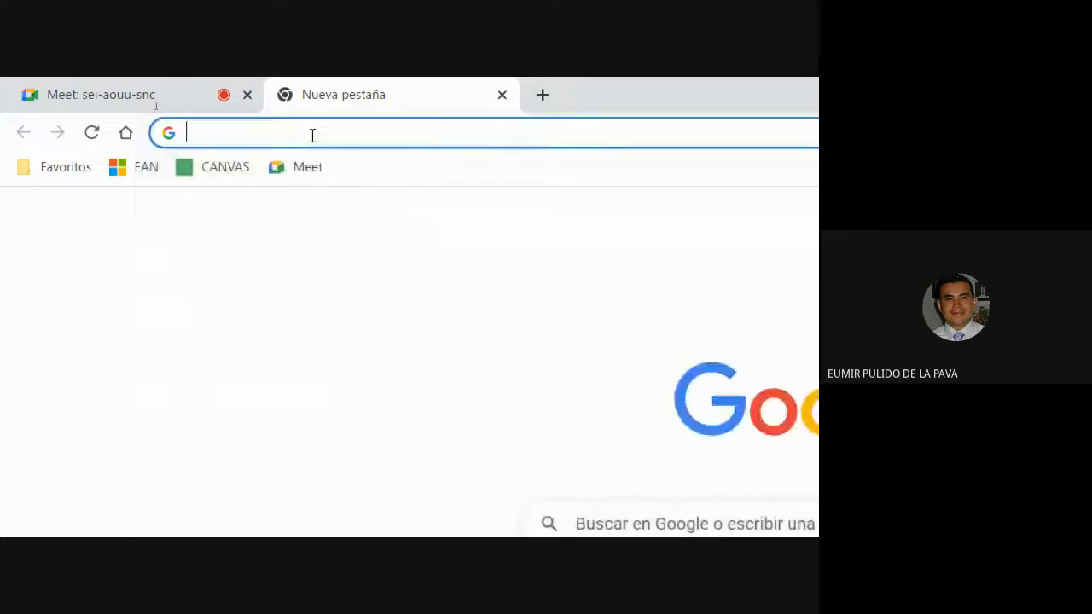
# Open the page worldpopulationreview.com/states in the new browser tab
pyautogui.write('world')
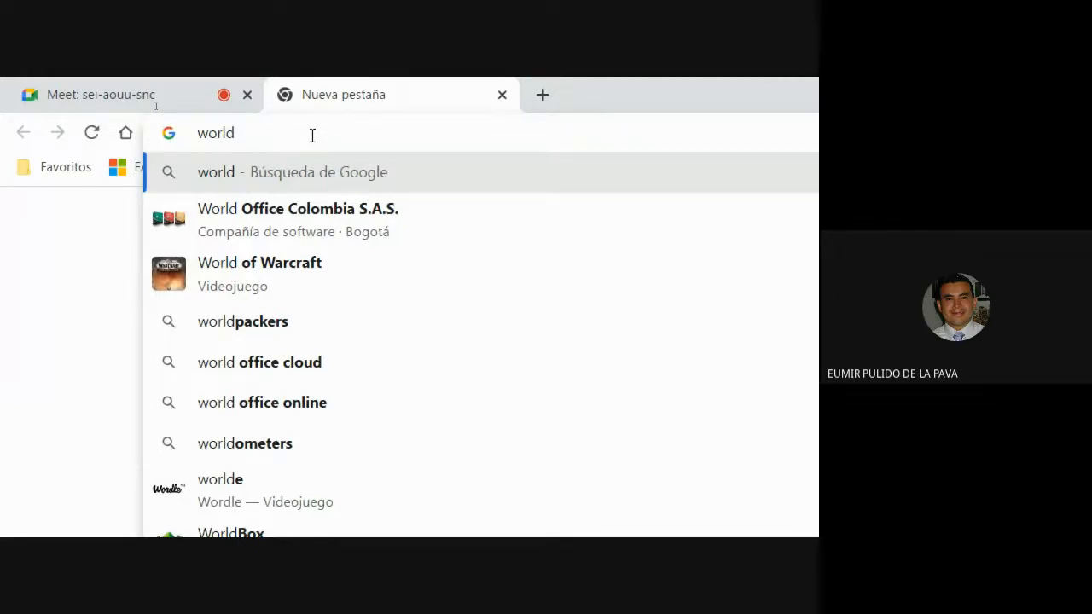
pyautogui.write('populat')
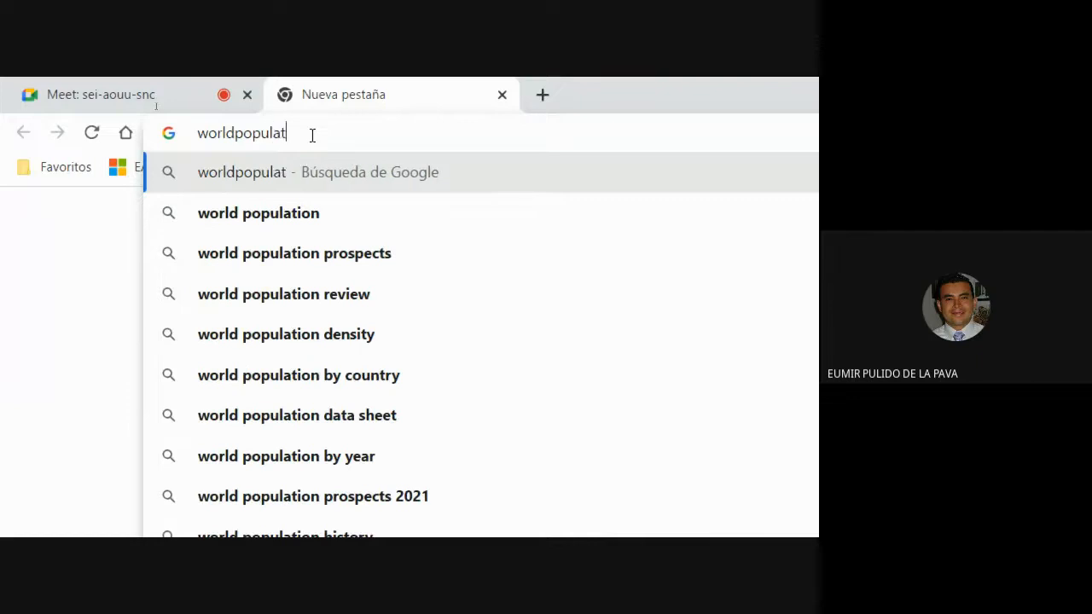
pyautogui.write('ionreview')
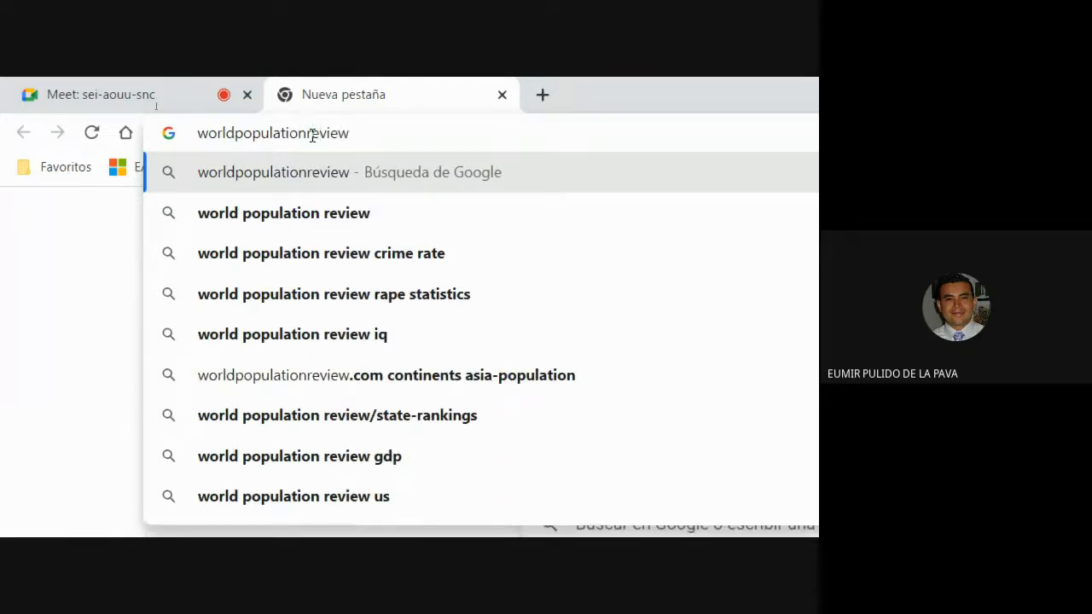
pyautogui.write('.co')
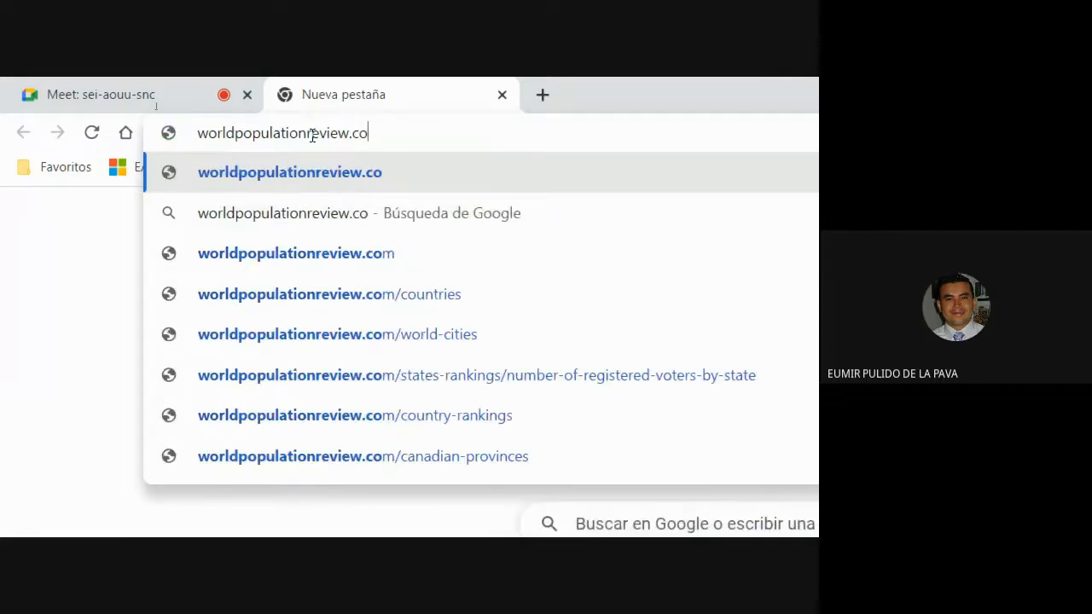
pyautogui.write('m/states')
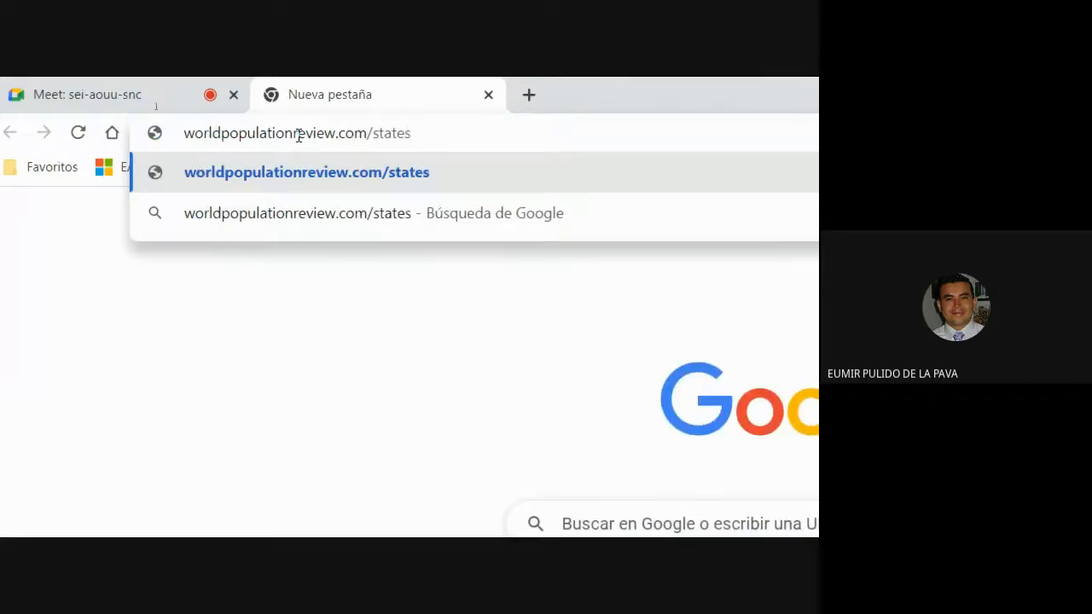
pyautogui.press('Return')
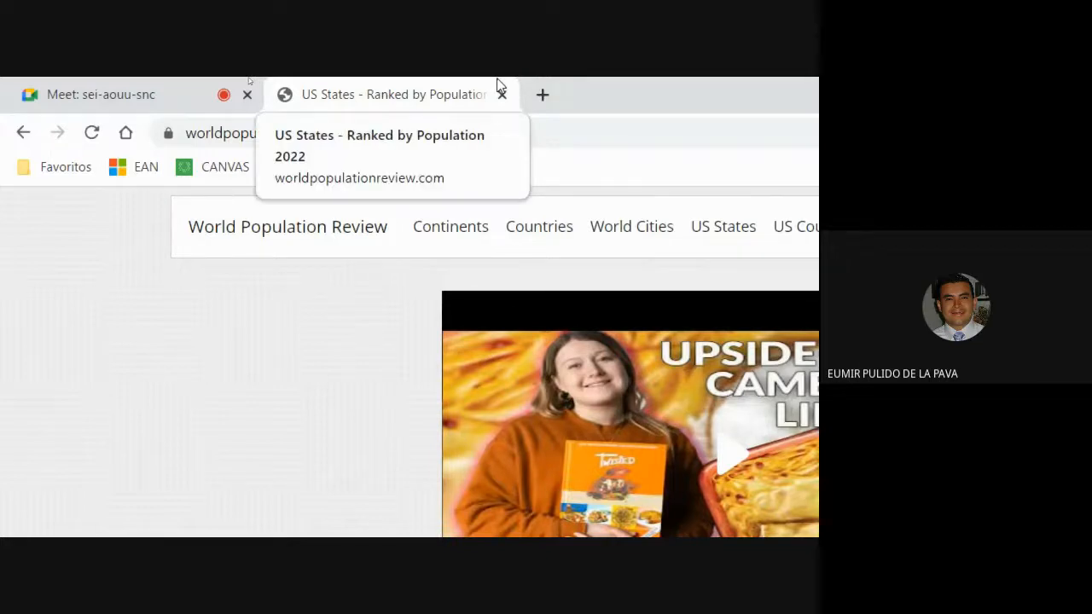
# Examine the US States - Ranked by Population 2022 table on the web page
pyautogui.scroll(-6, 702, 365)
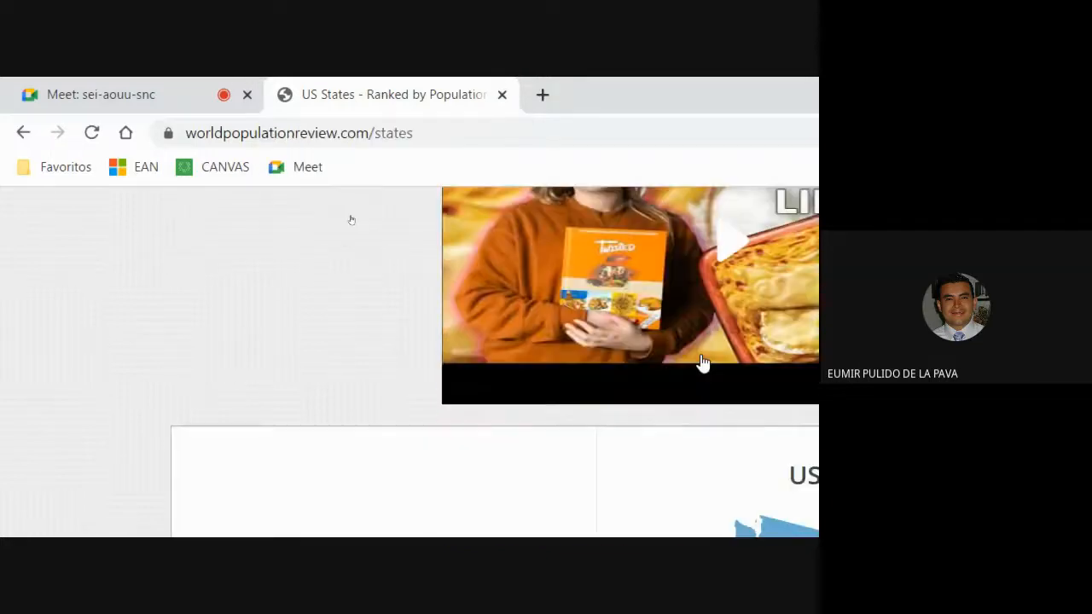
pyautogui.scroll(-10, 712, 378)
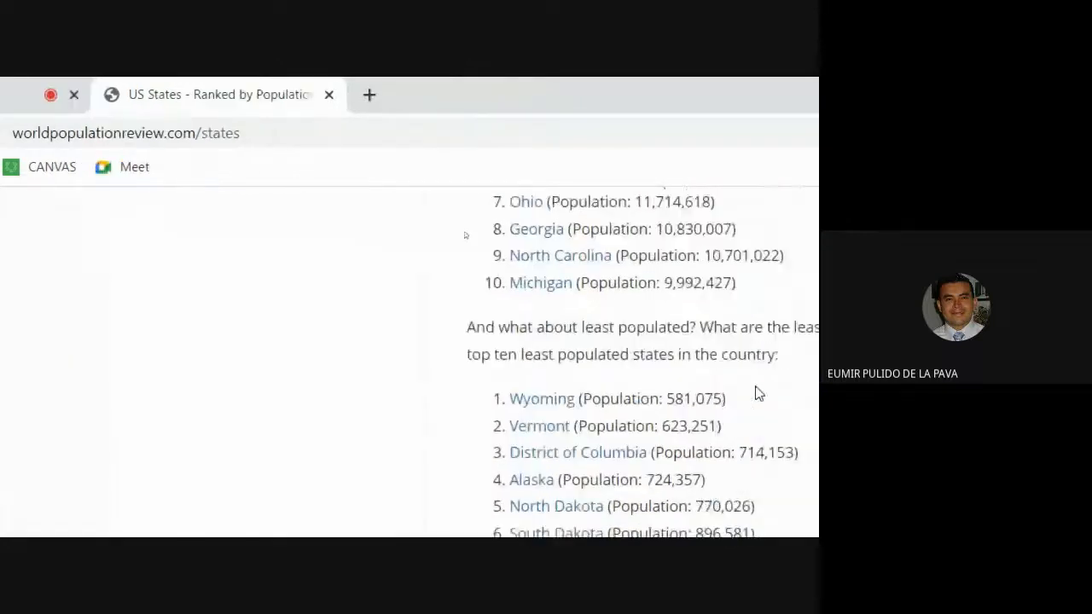
pyautogui.scroll(-5, 755, 410)
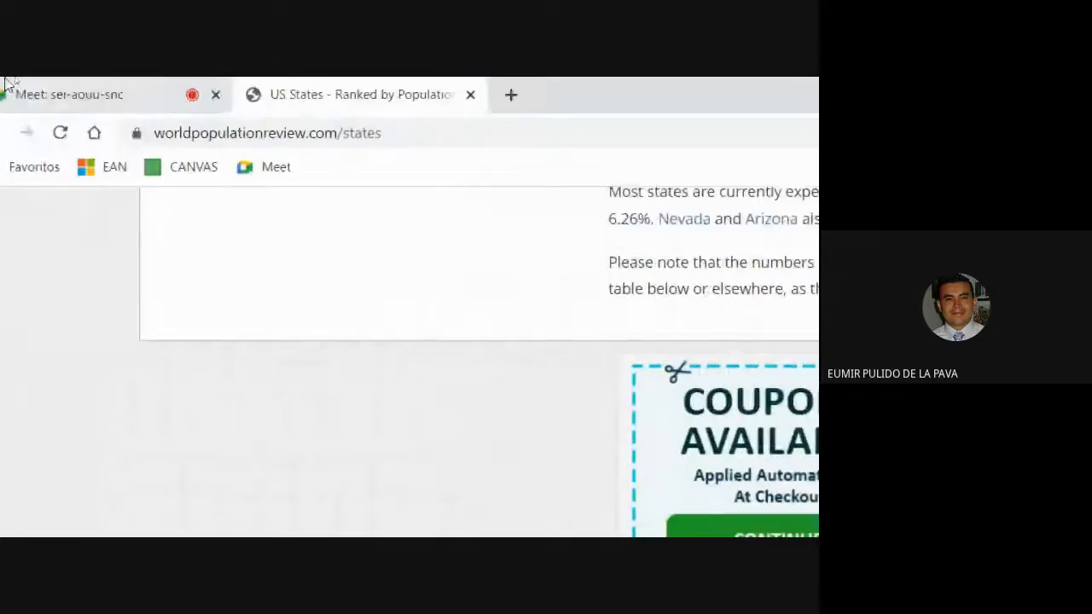
pyautogui.click(412, 128)
pyautogui.scroll(-6, 366, 382)
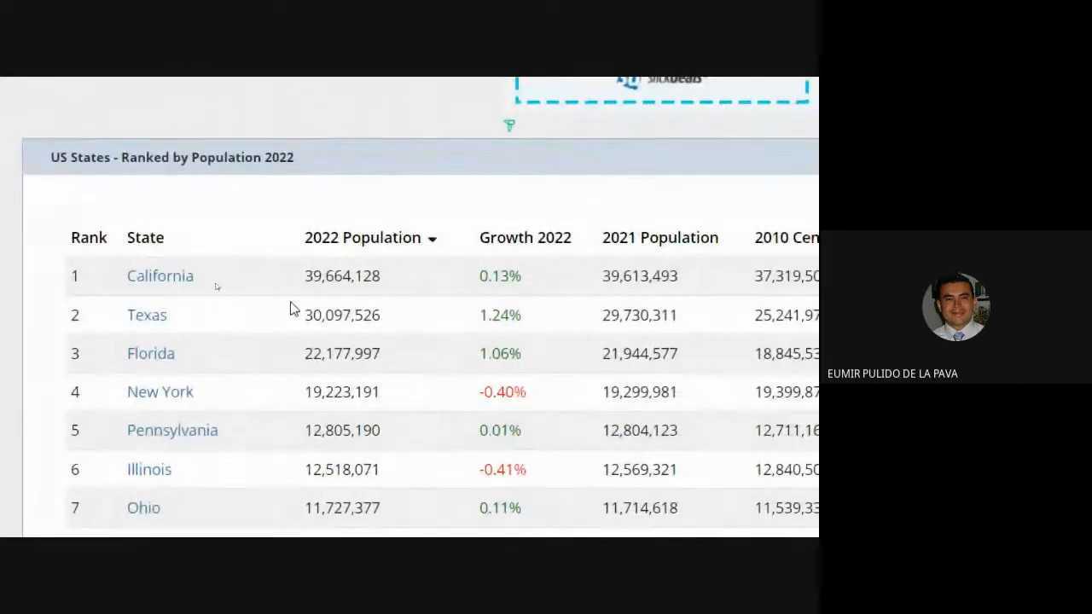
pyautogui.scroll(-5, 179, 470)
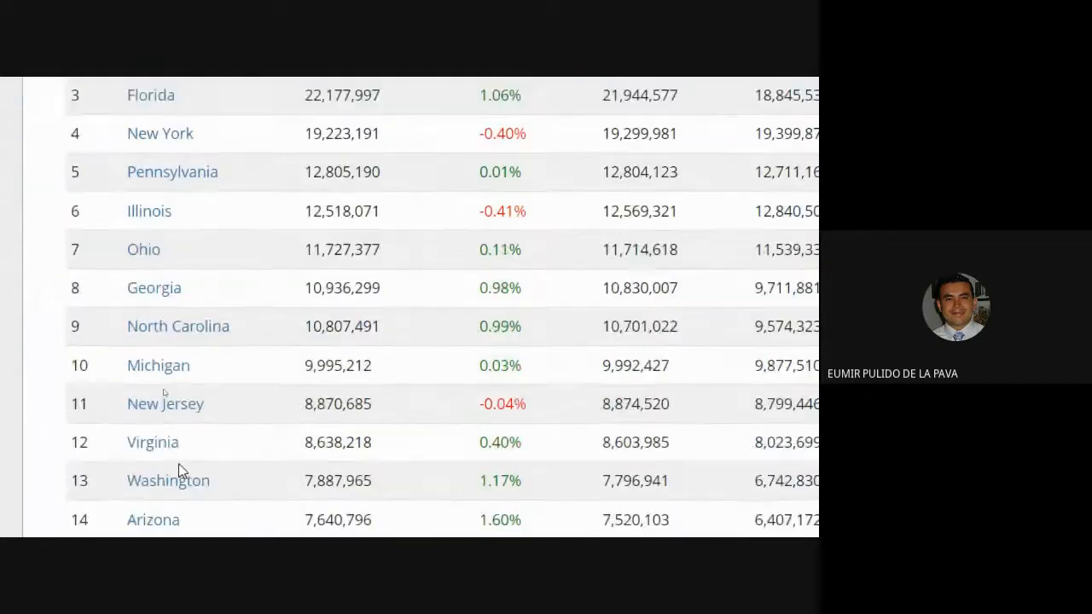
pyautogui.scroll(-7, 162, 476)
pyautogui.scroll(15, 162, 478)
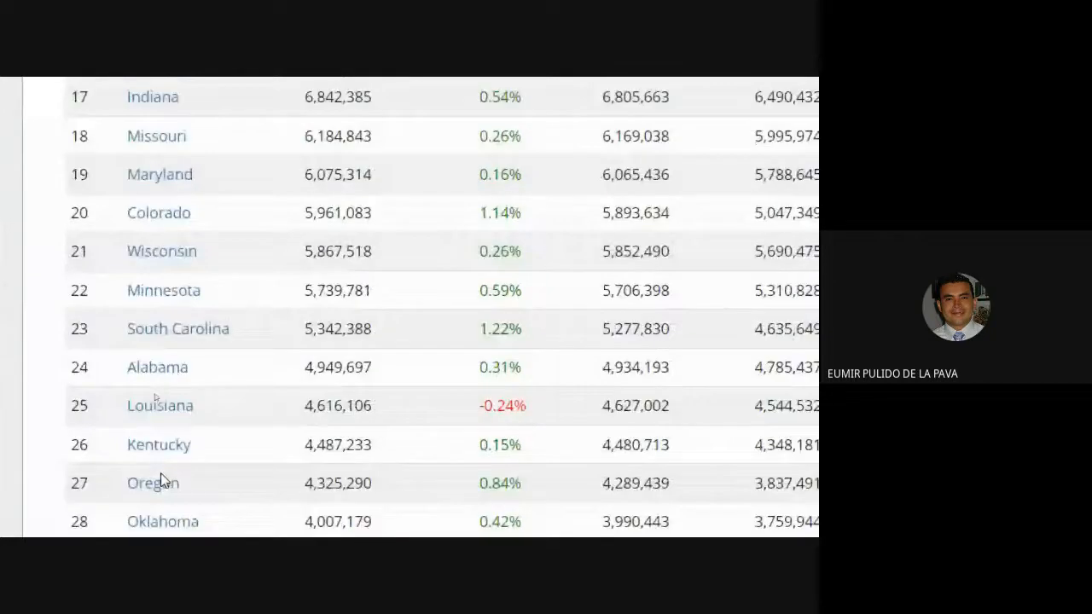
pyautogui.scroll(3, 160, 476)
pyautogui.scroll(-1, 159, 475)
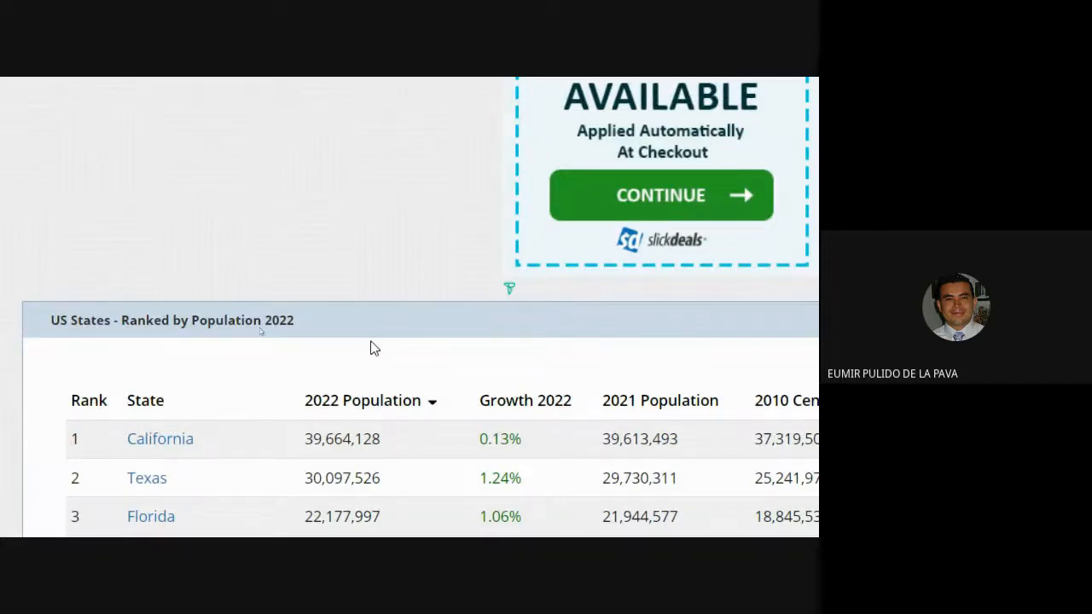
pyautogui.scroll(-2, 373, 347)
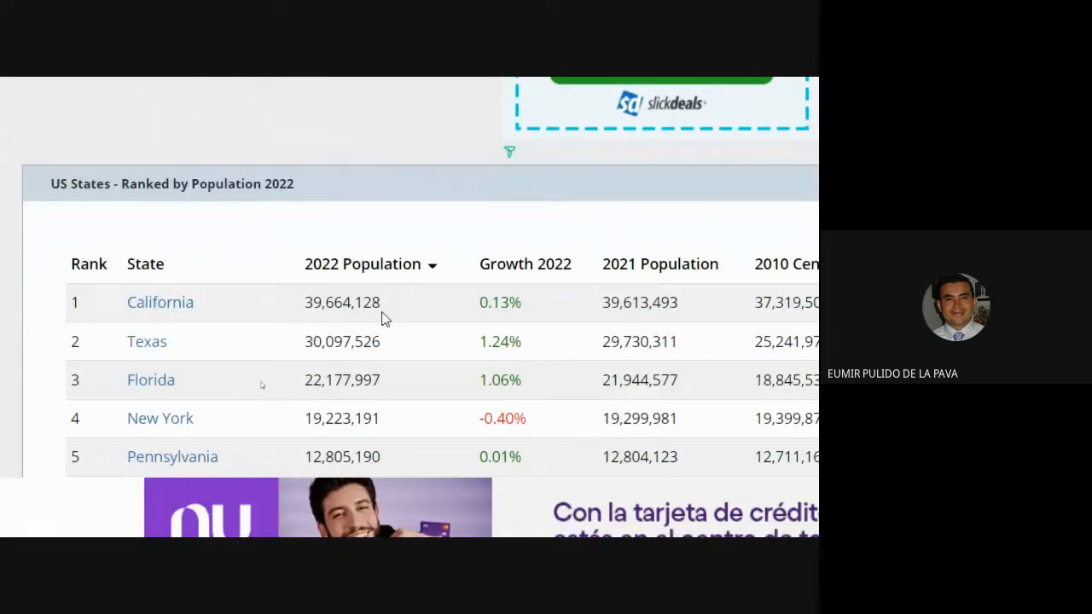
# Highlight California's 2022 population figure and examine the table's growth and census columns
pyautogui.moveTo(306, 297); pyautogui.dragTo(379, 329)
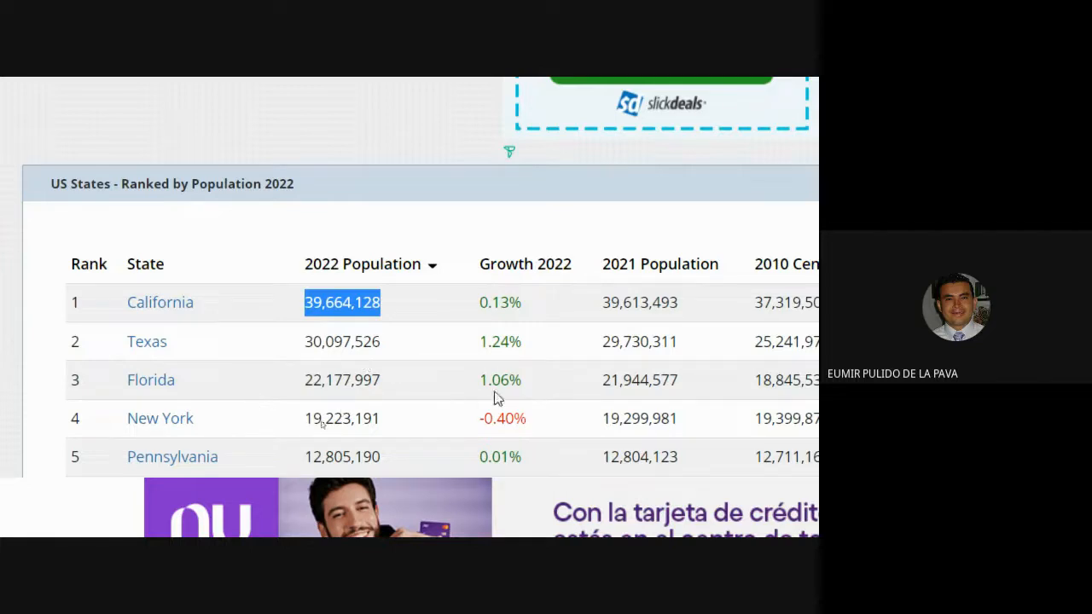
pyautogui.click(364, 331)
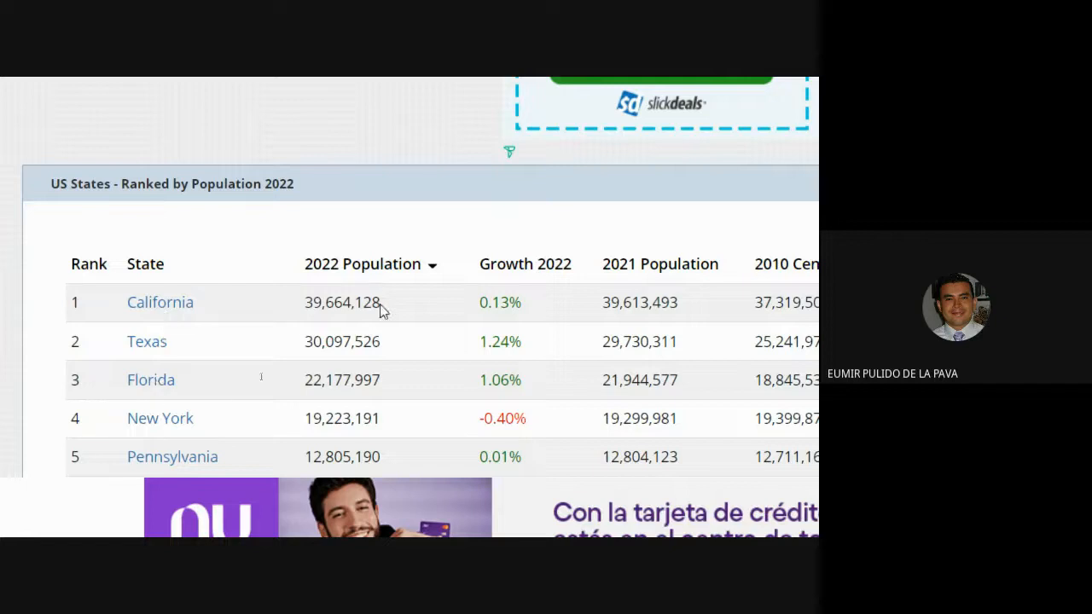
pyautogui.moveTo(306, 302); pyautogui.dragTo(367, 283)
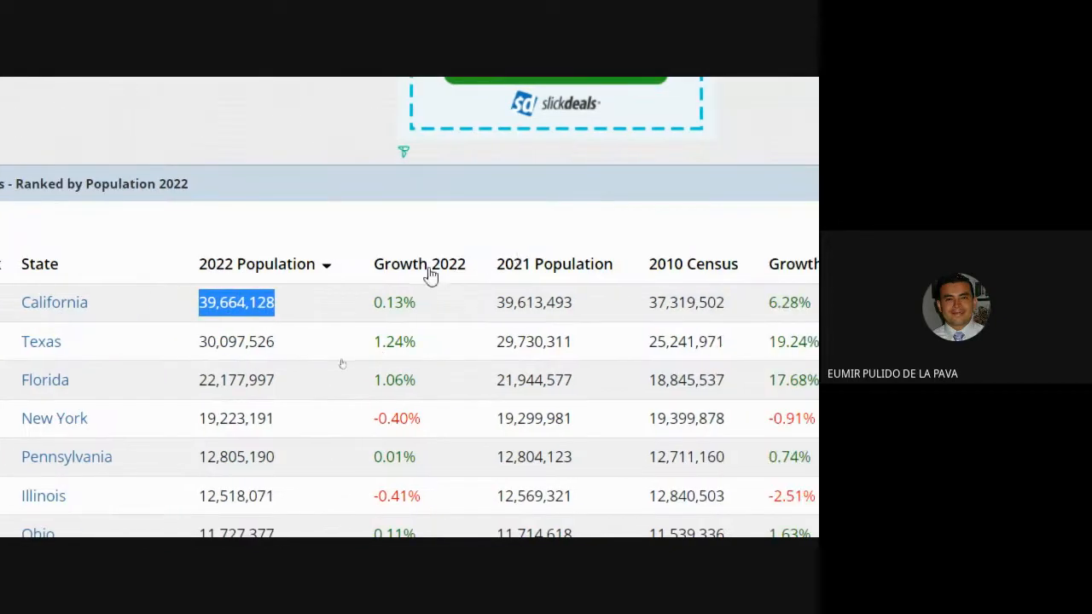
pyautogui.rightClick(770, 268)
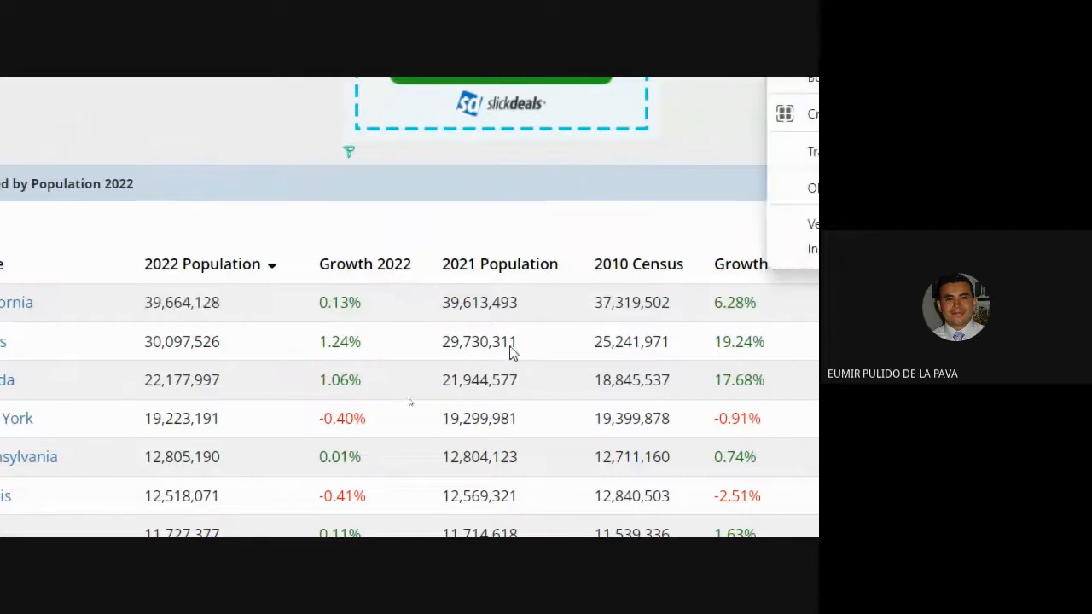
pyautogui.click(526, 295)
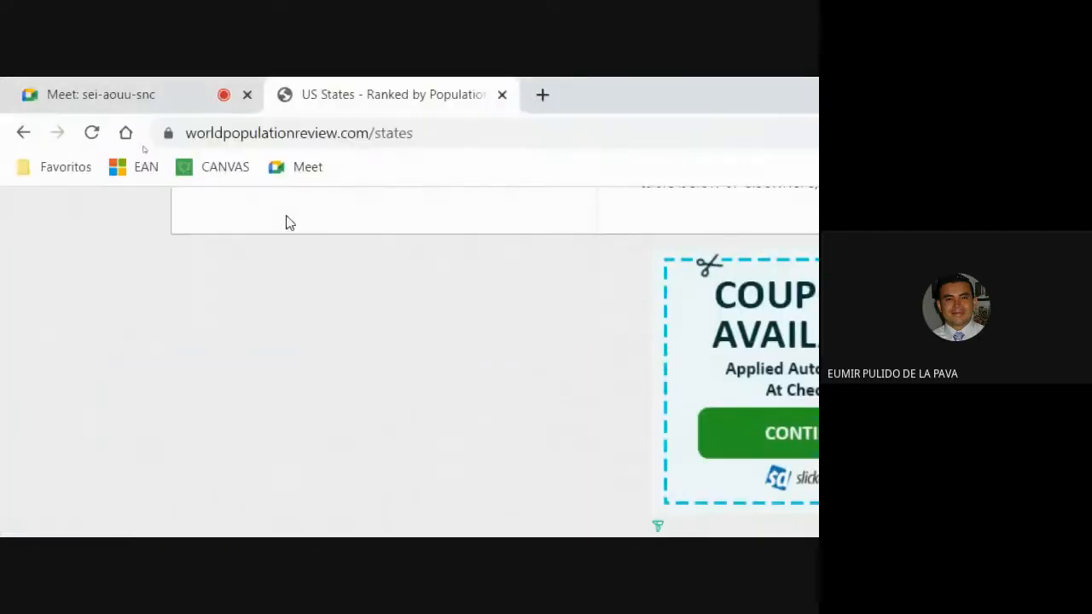
# Copy the web address of the US states population page and switch to Excel
pyautogui.click(422, 134)
pyautogui.hotkey('ctrl', 'c')
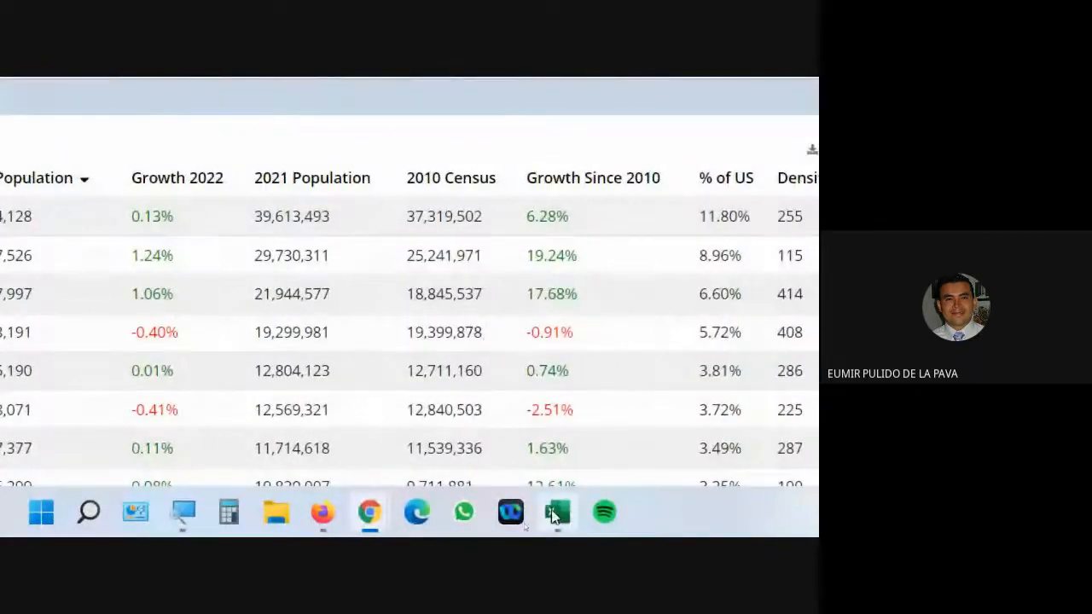
pyautogui.click(554, 513)
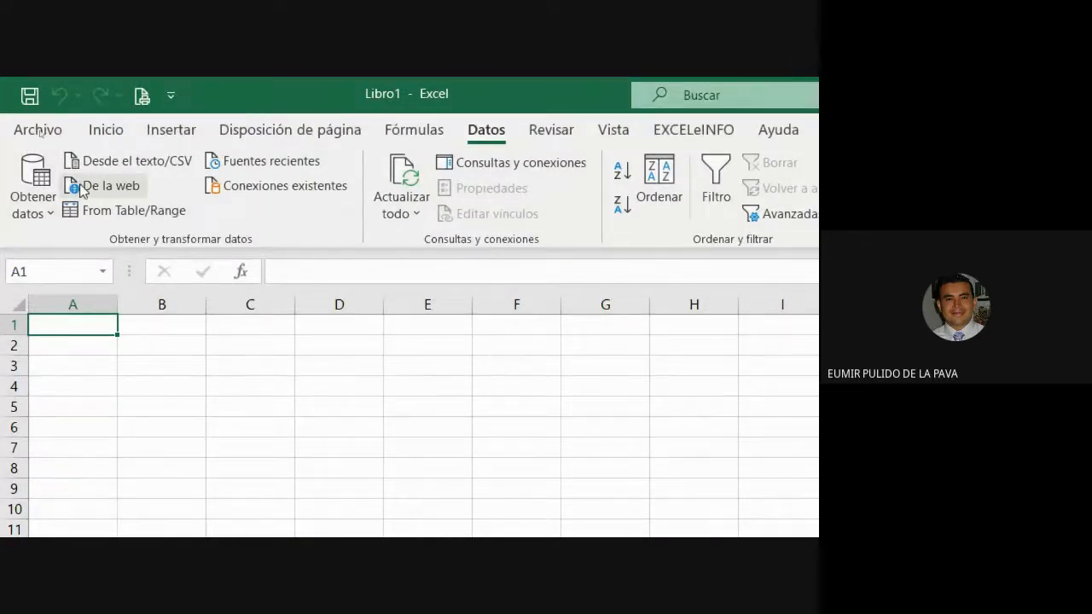
# Start a data import from the web, view its advanced options and return to the Básico mode
pyautogui.click(560, 130)
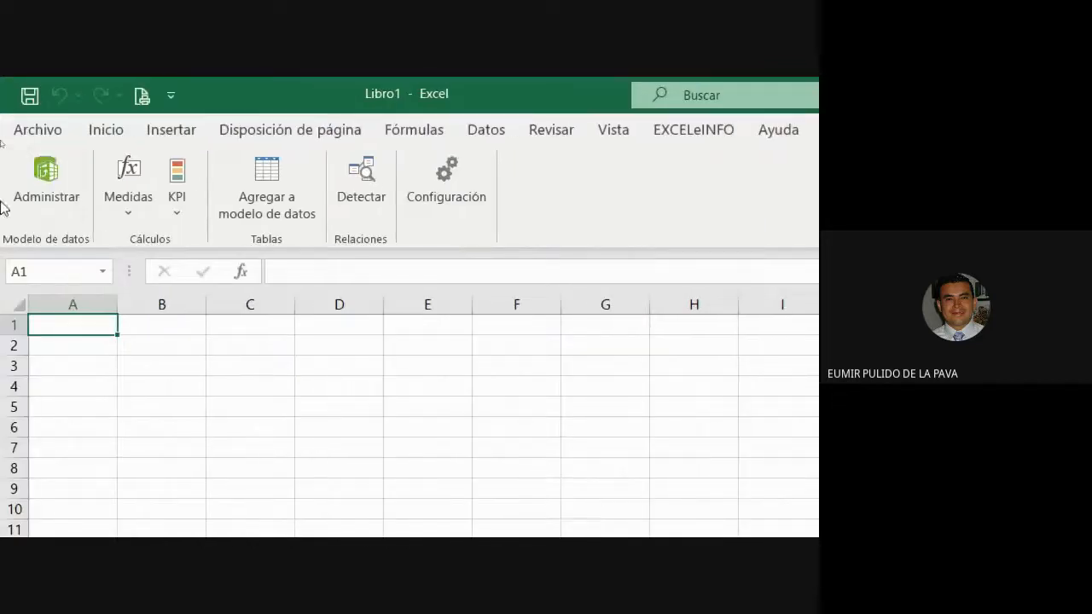
pyautogui.click(486, 130)
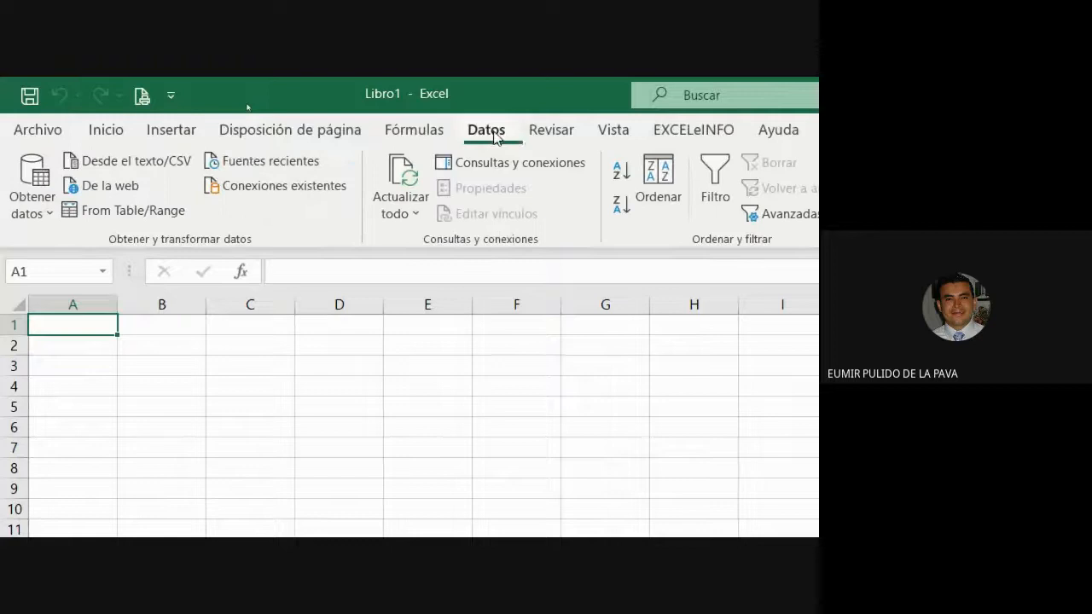
pyautogui.click(94, 186)
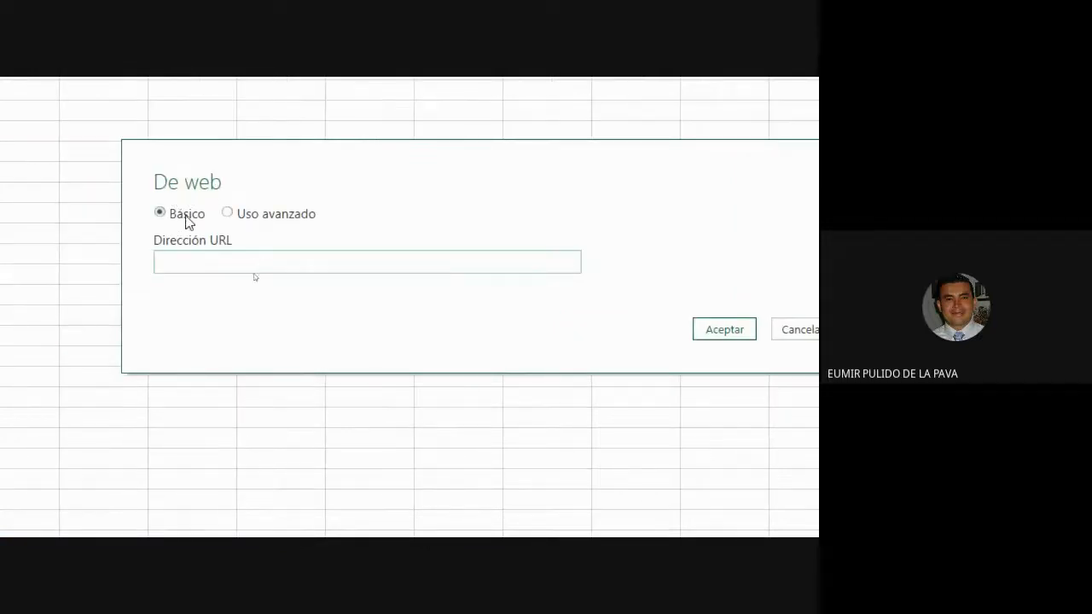
pyautogui.click(280, 218)
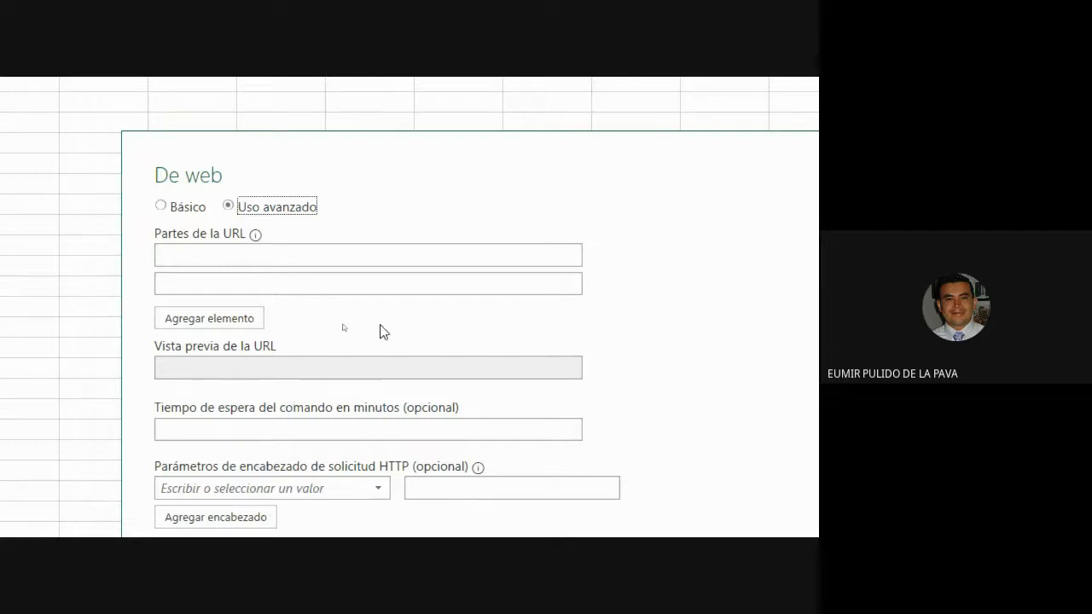
pyautogui.click(166, 210)
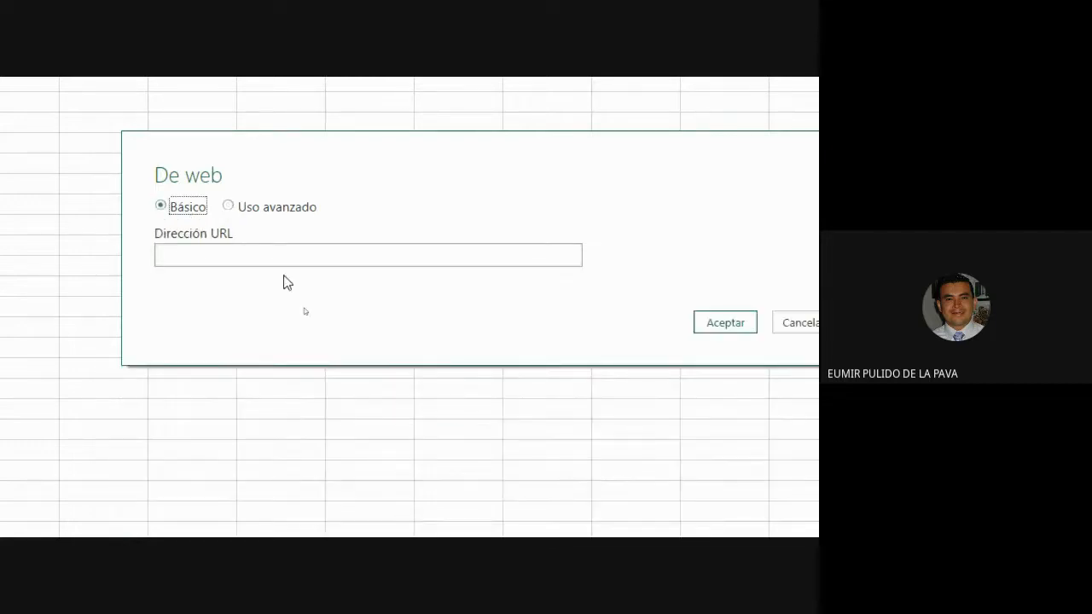
pyautogui.click(283, 256)
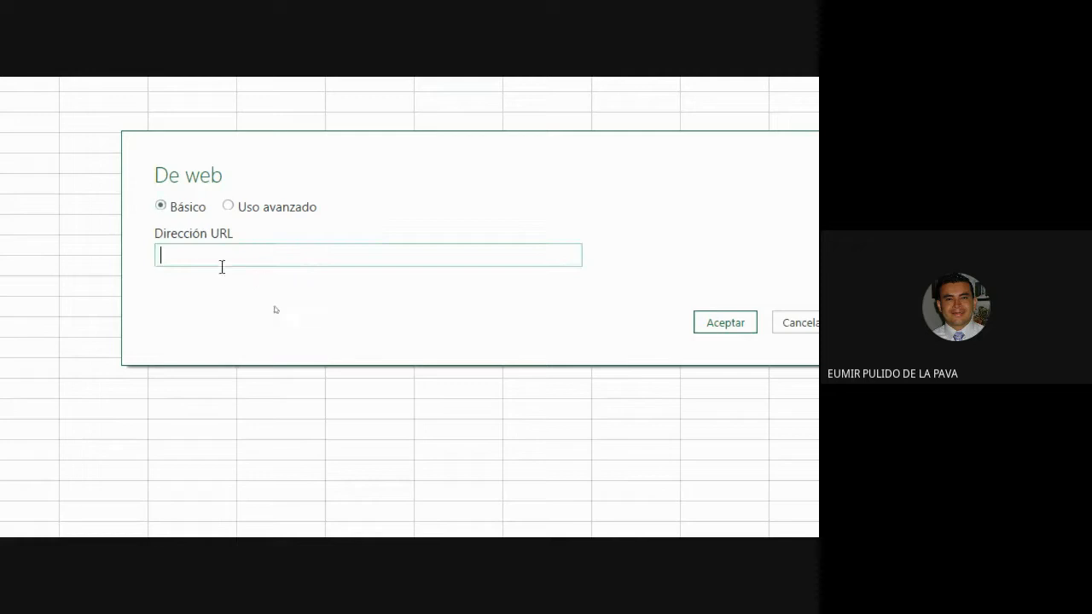
pyautogui.hotkey('ctrl', 'v')
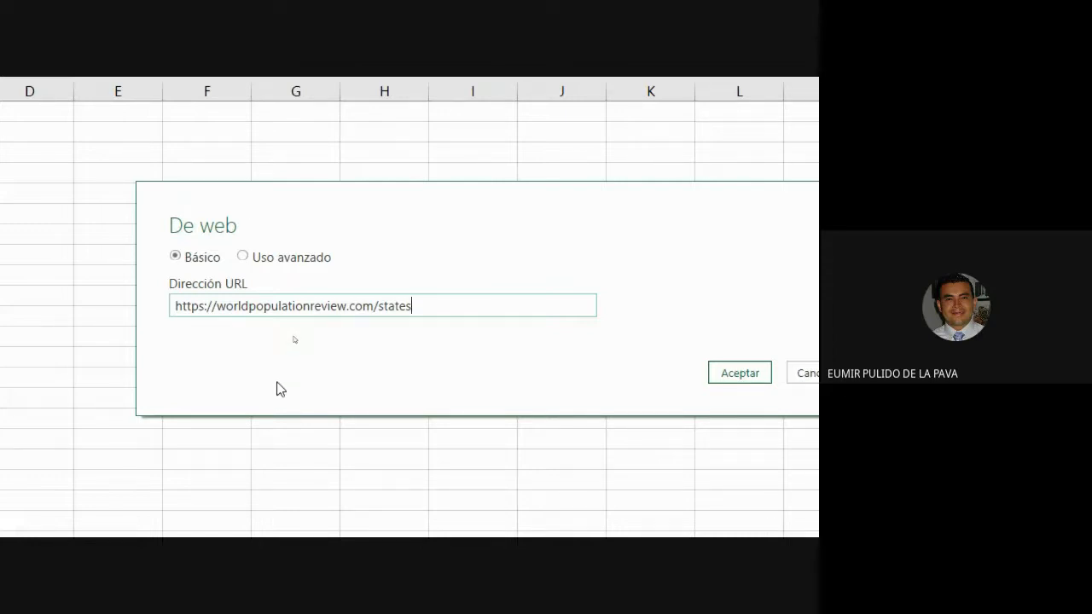
pyautogui.click(739, 380)
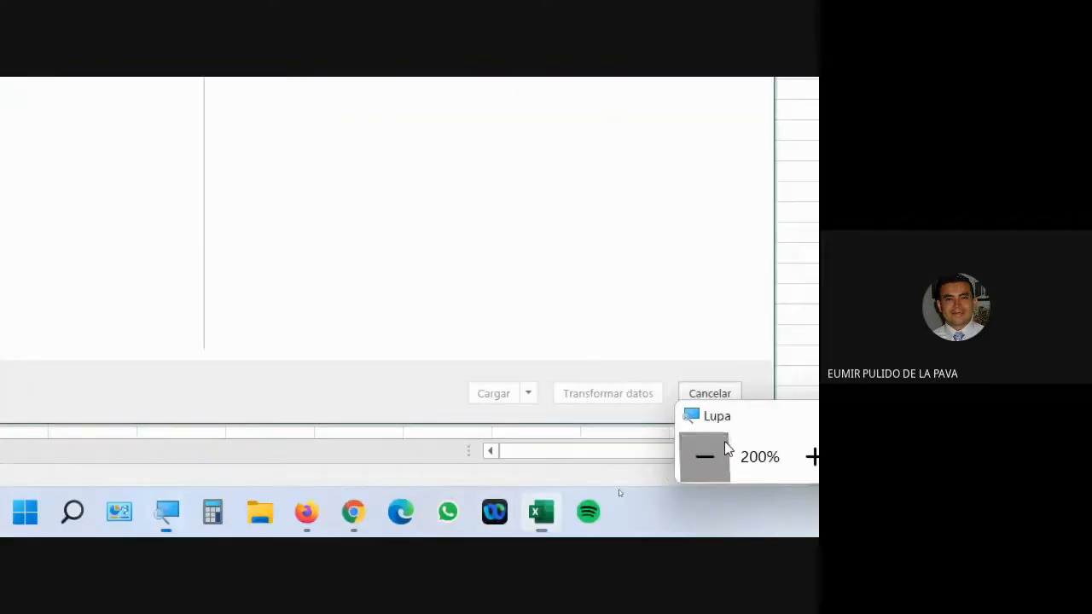
# Reduce the Magnifier to 100%, switch to the Meet call in Chrome and check its chat messages
pyautogui.click(725, 454)
pyautogui.moveTo(433, 522)
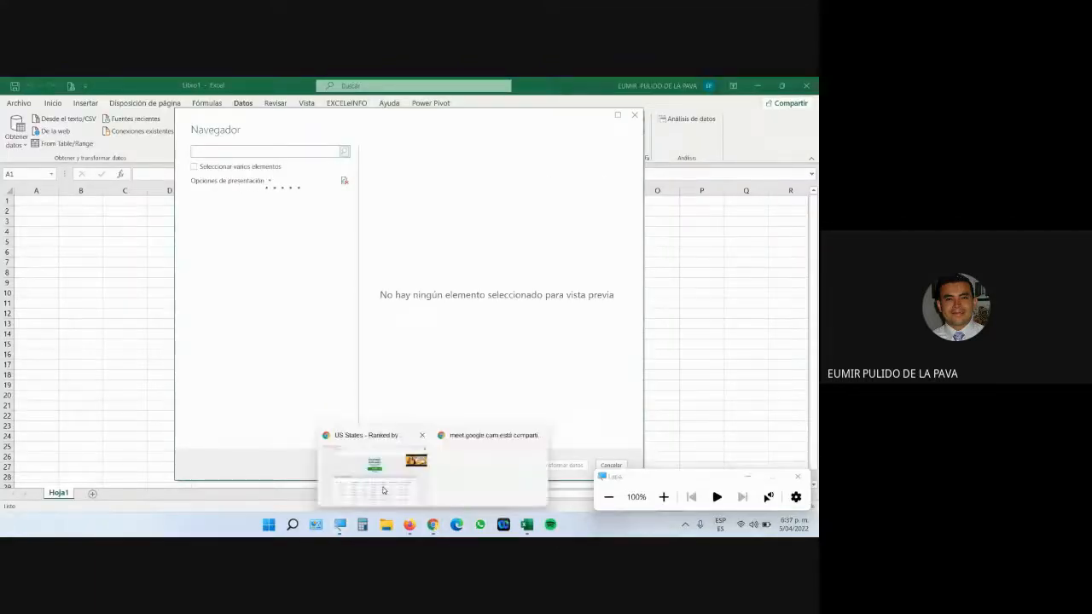
pyautogui.click(383, 491)
pyautogui.click(55, 87)
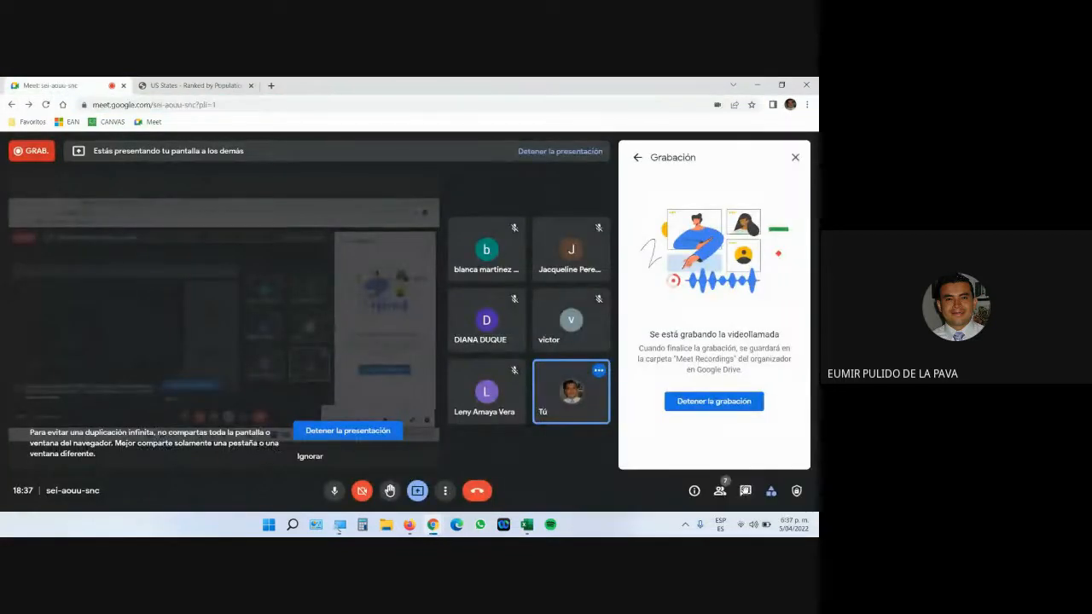
pyautogui.click(745, 492)
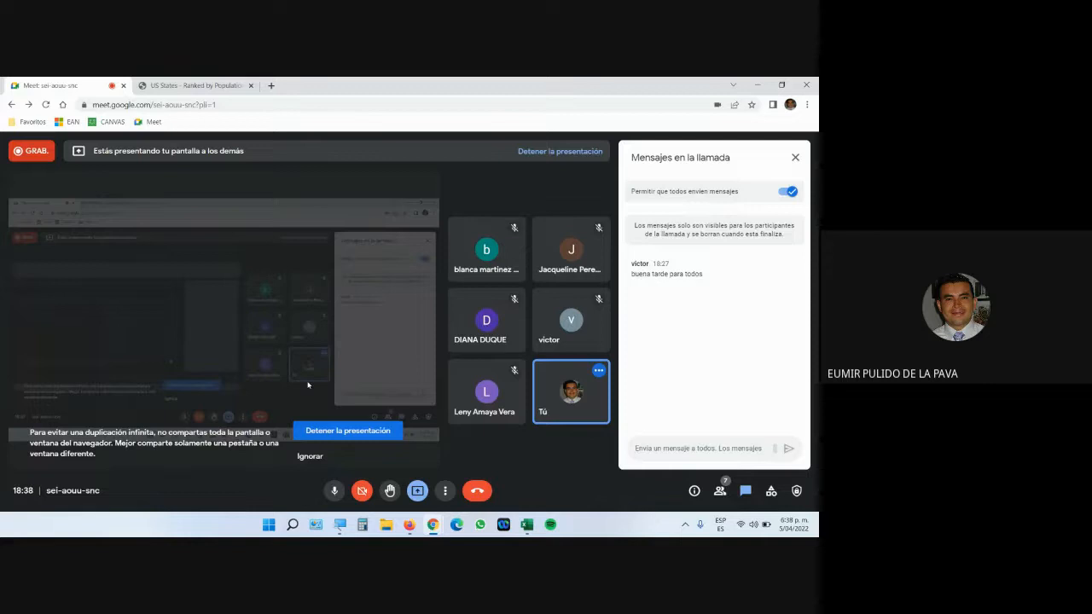
# Switch back to the web import Navigator in Excel and minimise the Magnifier window
pyautogui.press('super+plus')
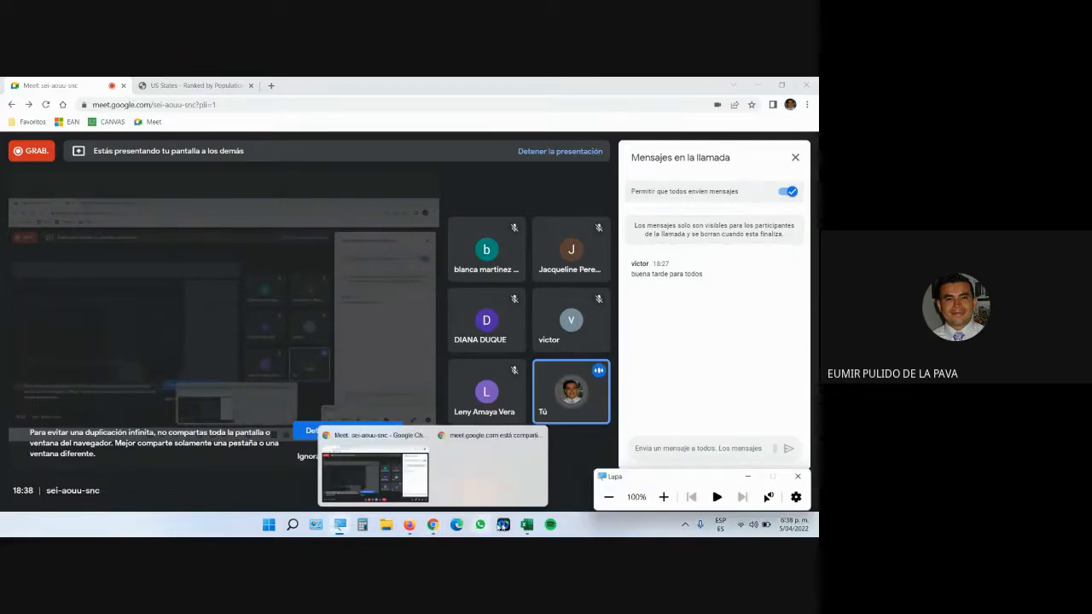
pyautogui.click(527, 525)
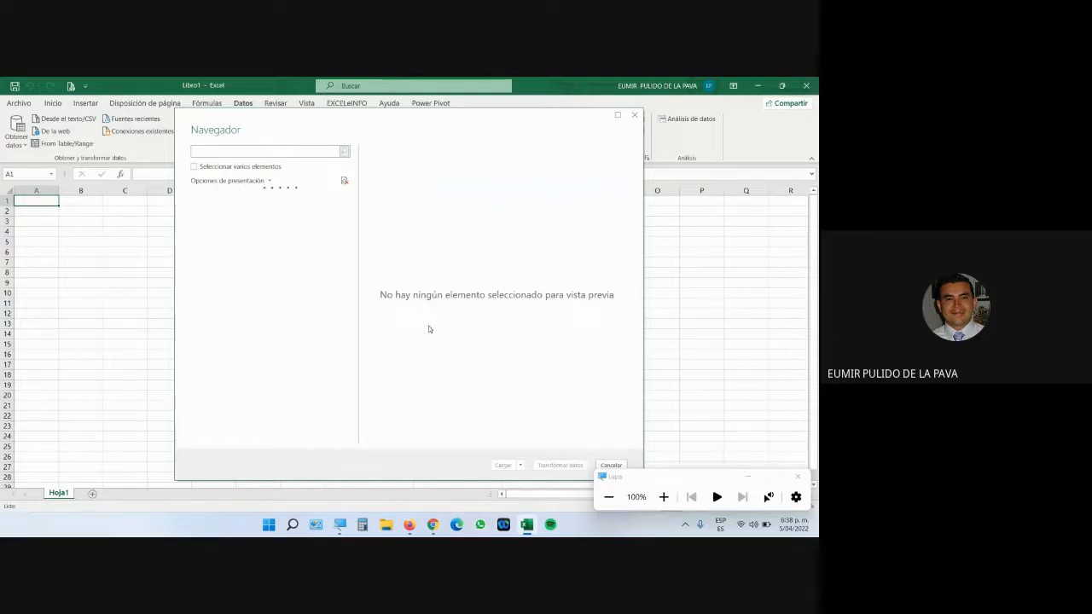
pyautogui.click(748, 478)
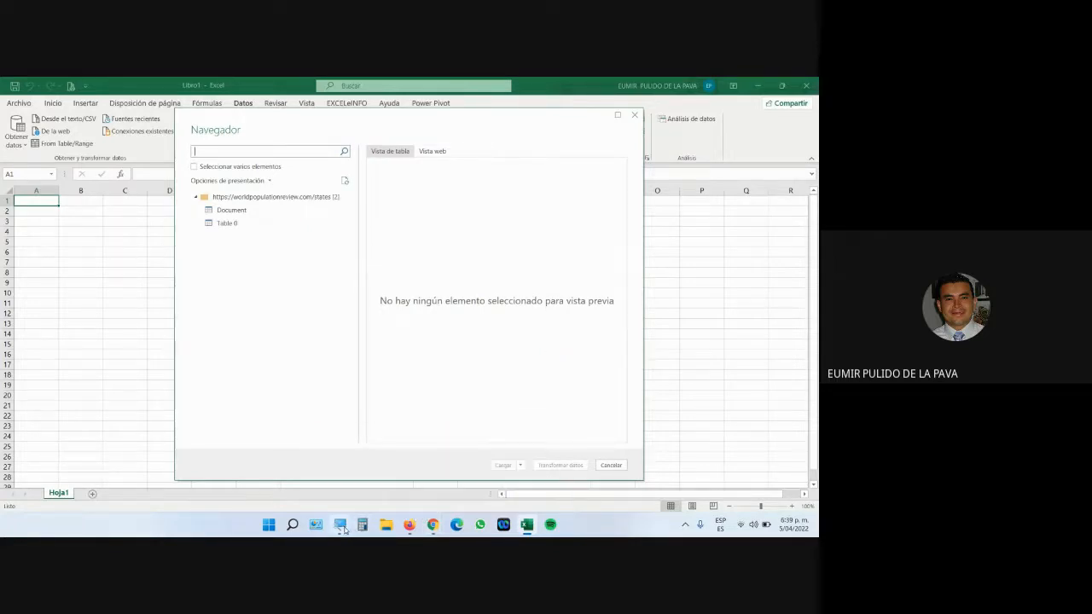
# Magnify the screen to 200% and preview the Document item of the states page in the Navigator
pyautogui.click(342, 528)
pyautogui.click(663, 498)
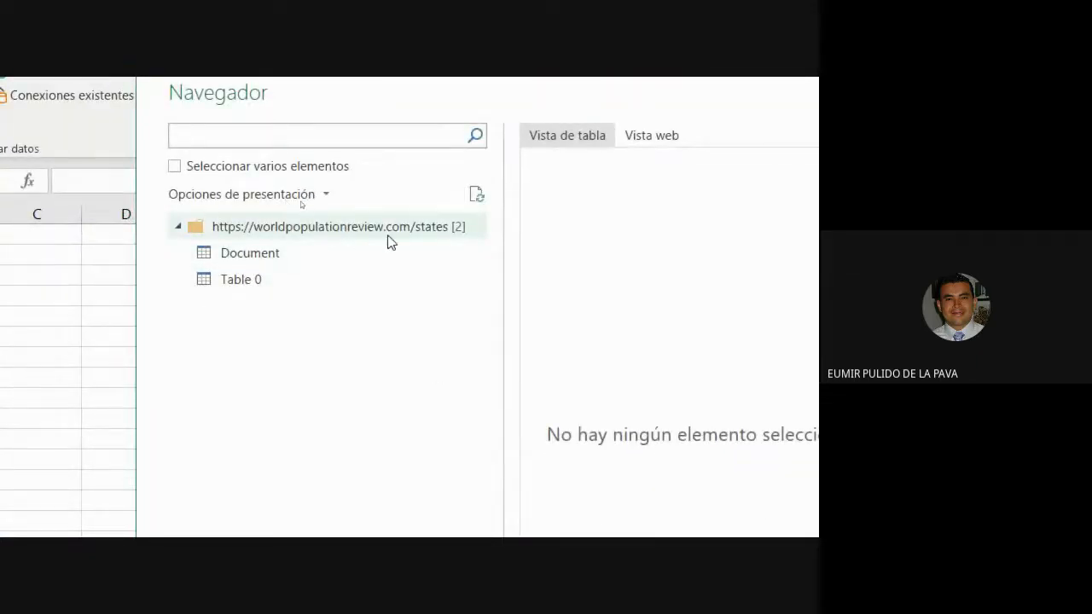
pyautogui.click(245, 256)
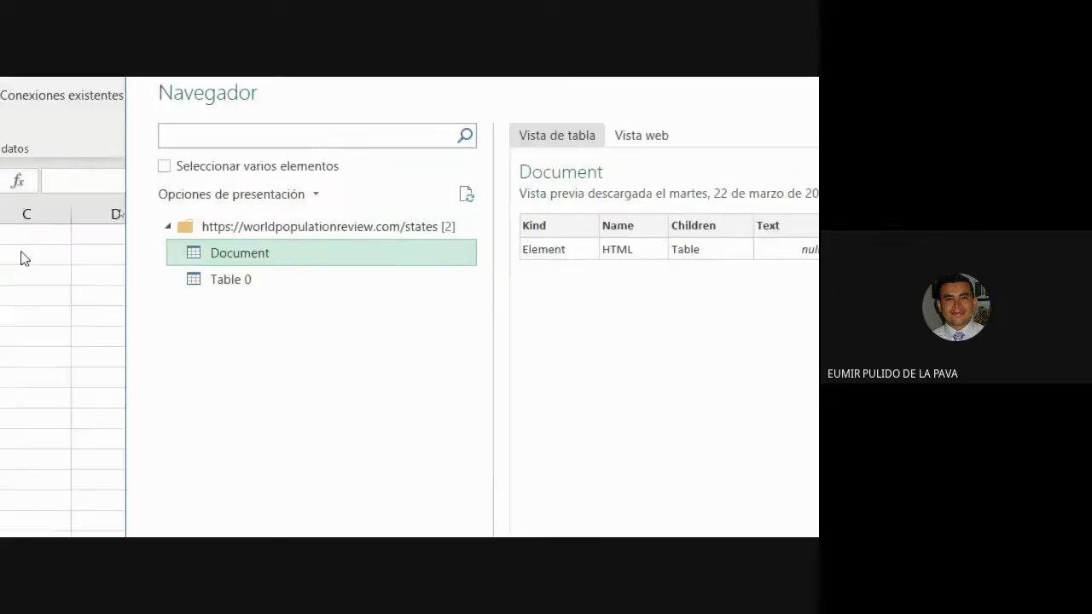
# Select Table 0 in the Navigator and open it for transformation in the Power Query Editor
pyautogui.click(239, 284)
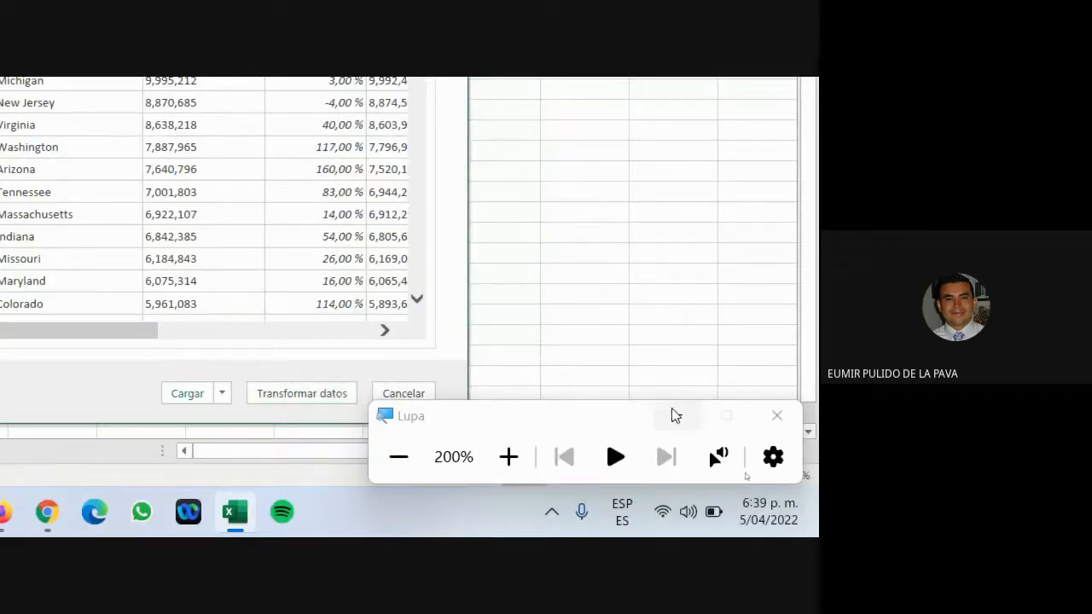
pyautogui.moveTo(246, 484)
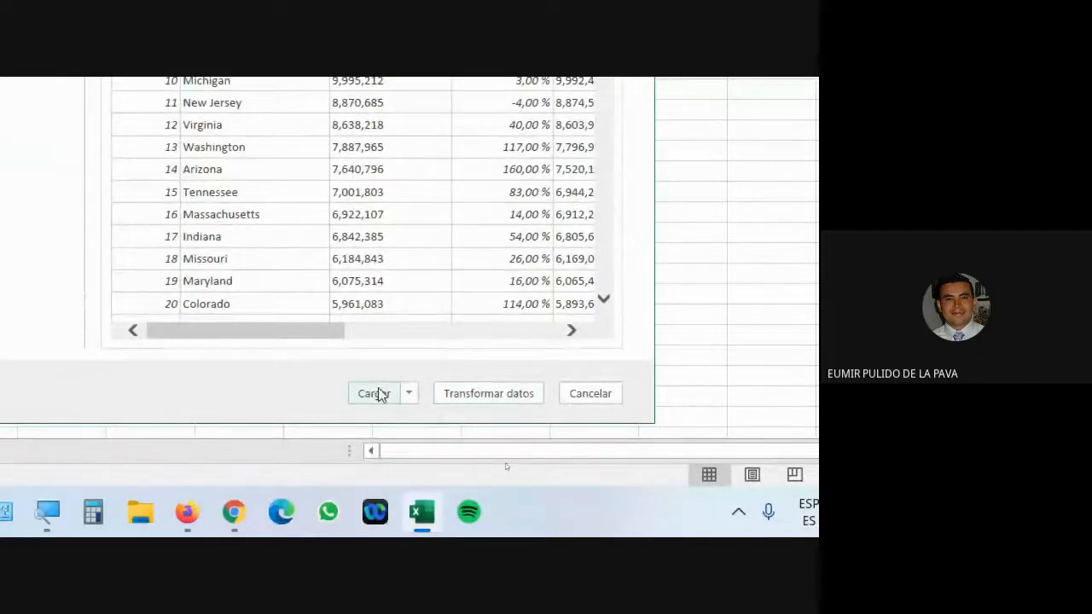
pyautogui.click(376, 393)
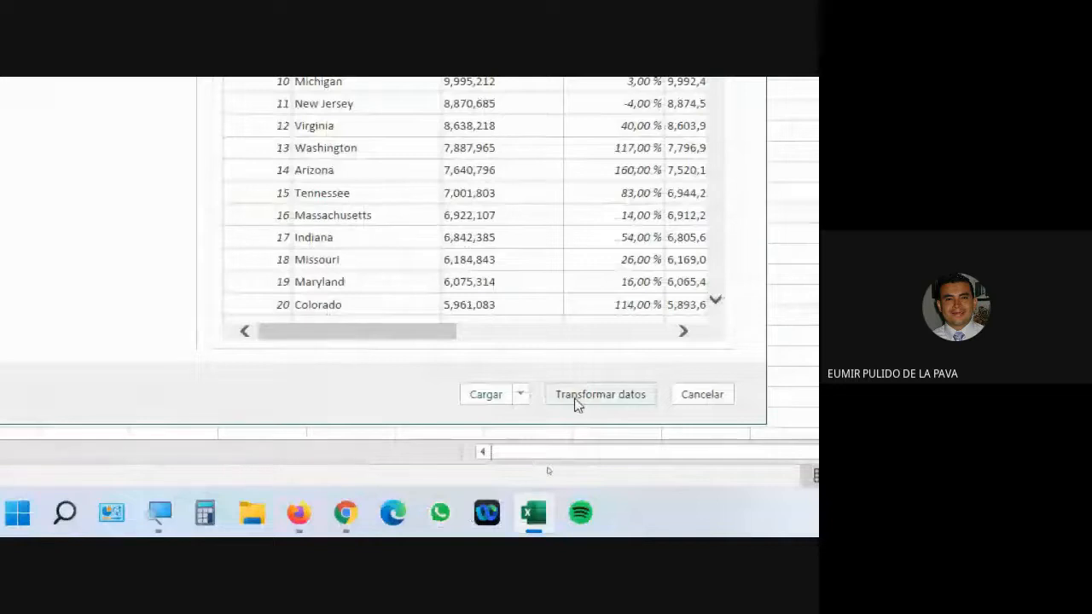
pyautogui.click(575, 405)
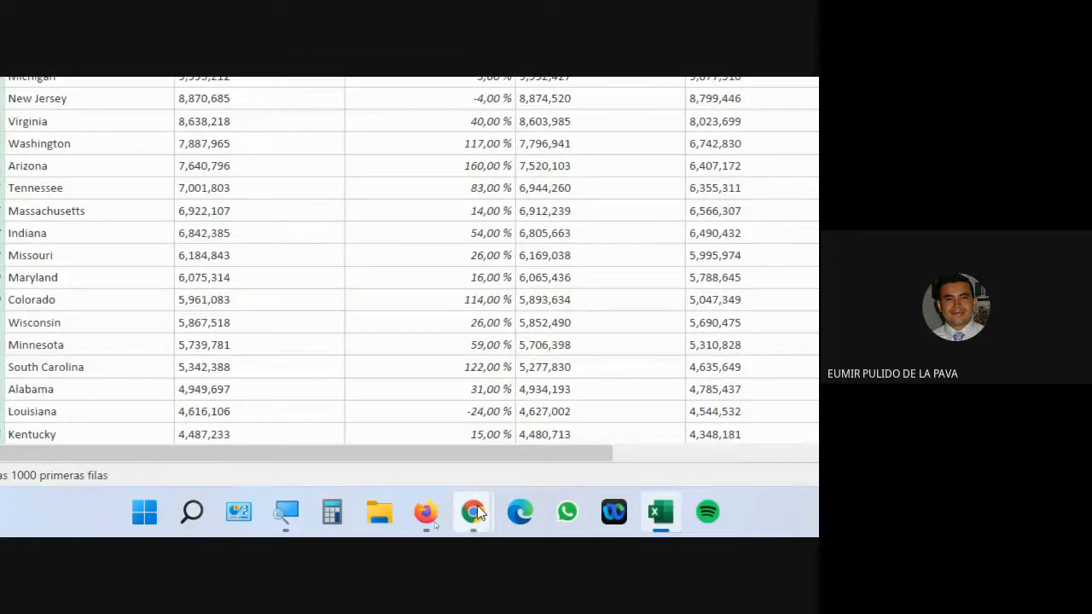
# Switch to the Meet call in Chrome, admit the waiting participant and return to the Power Query Editor in Excel
pyautogui.moveTo(70, 505)
pyautogui.click(428, 468)
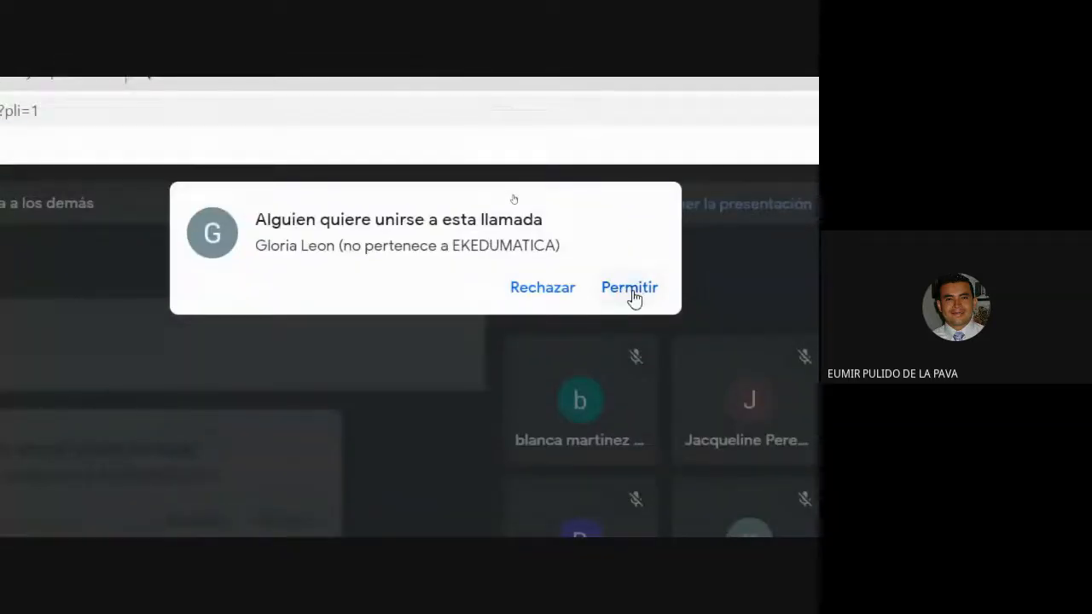
pyautogui.click(632, 296)
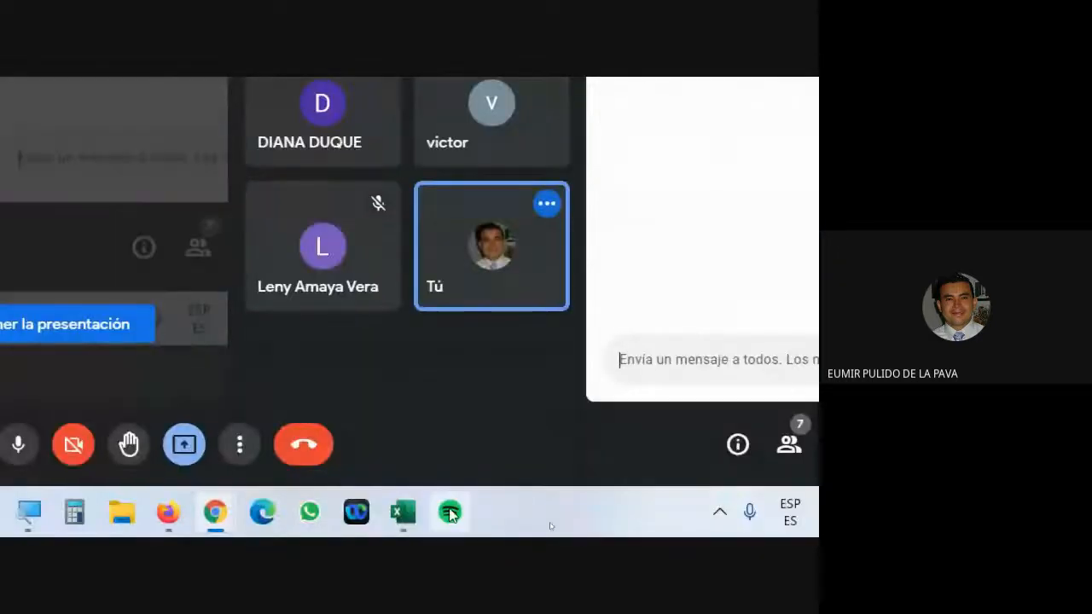
pyautogui.click(401, 514)
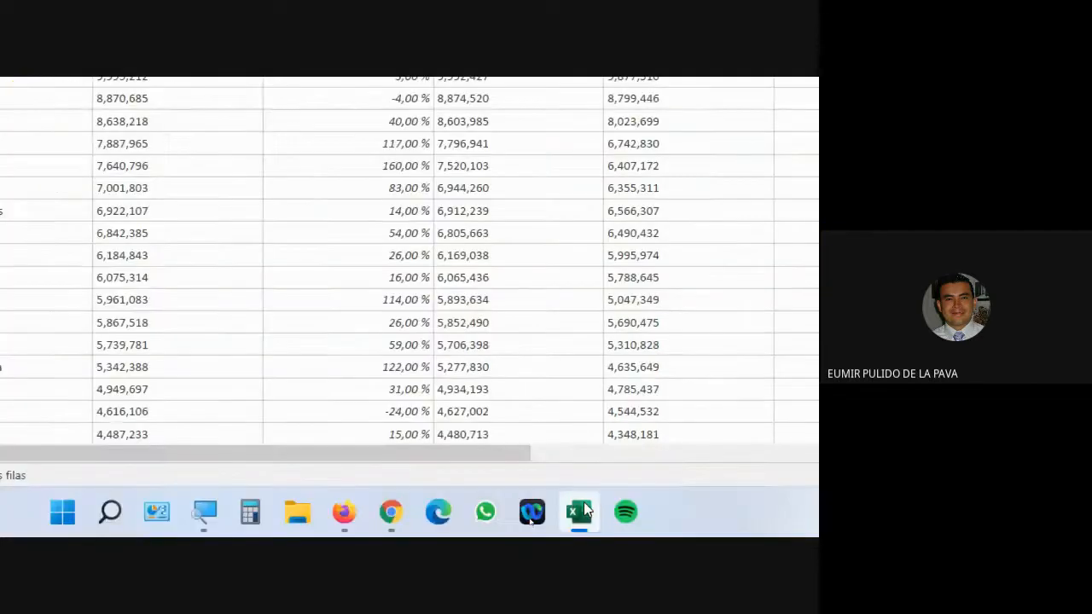
pyautogui.moveTo(583, 510)
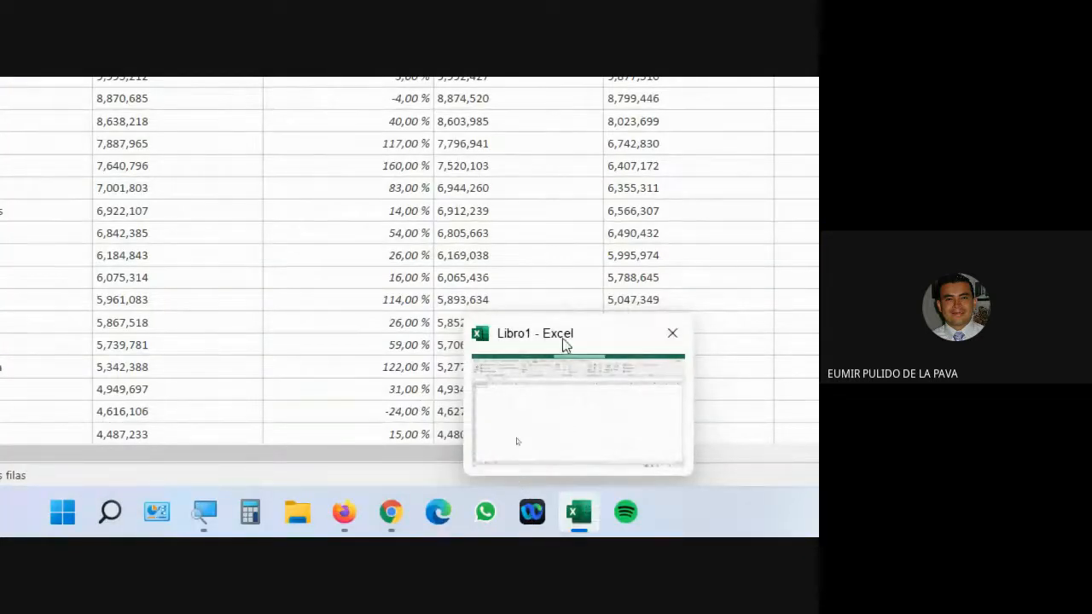
pyautogui.click(541, 399)
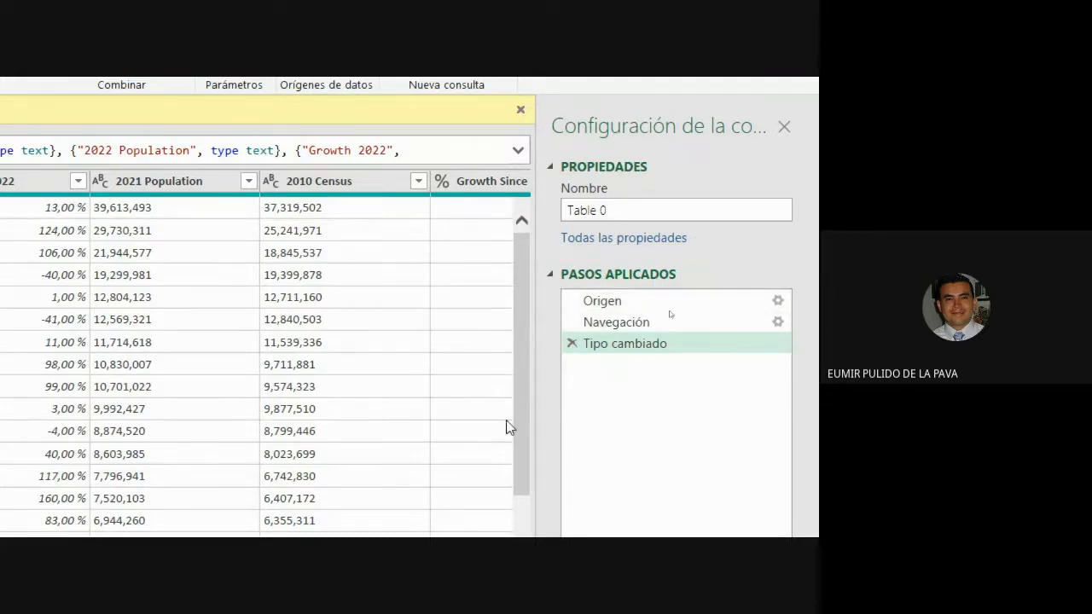
# Examine the query's Navegación, Origen and Tipo cambiado applied steps and select the 2022 Population column
pyautogui.click(608, 330)
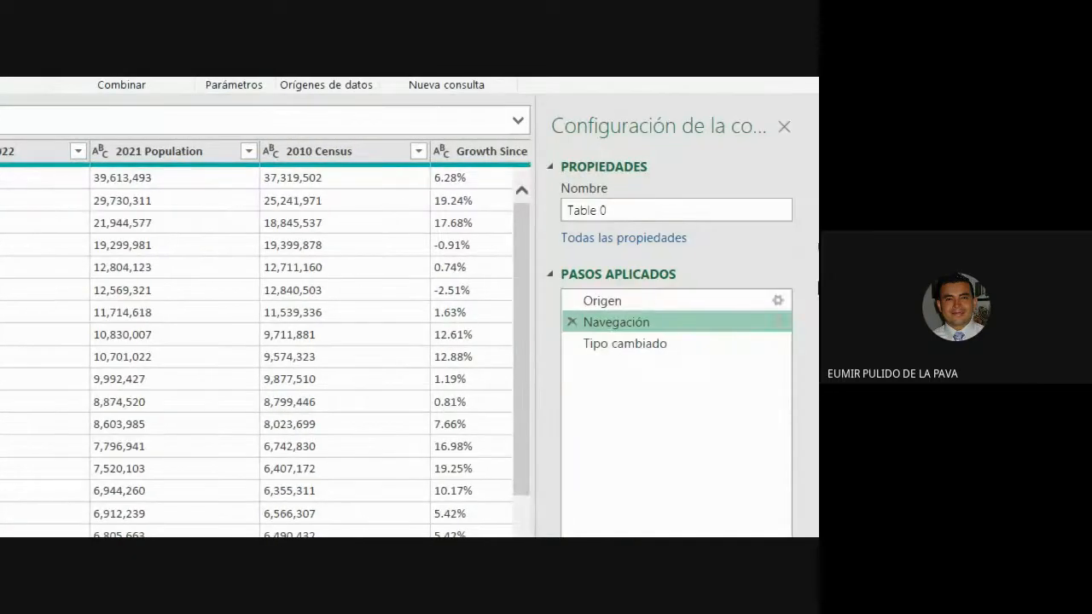
pyautogui.click(621, 302)
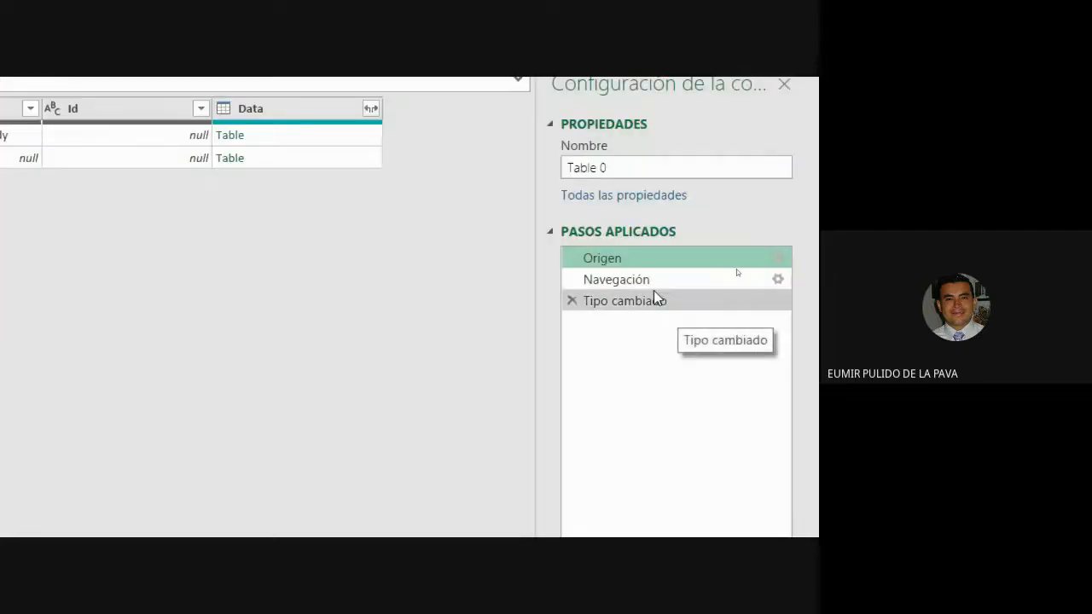
pyautogui.click(654, 288)
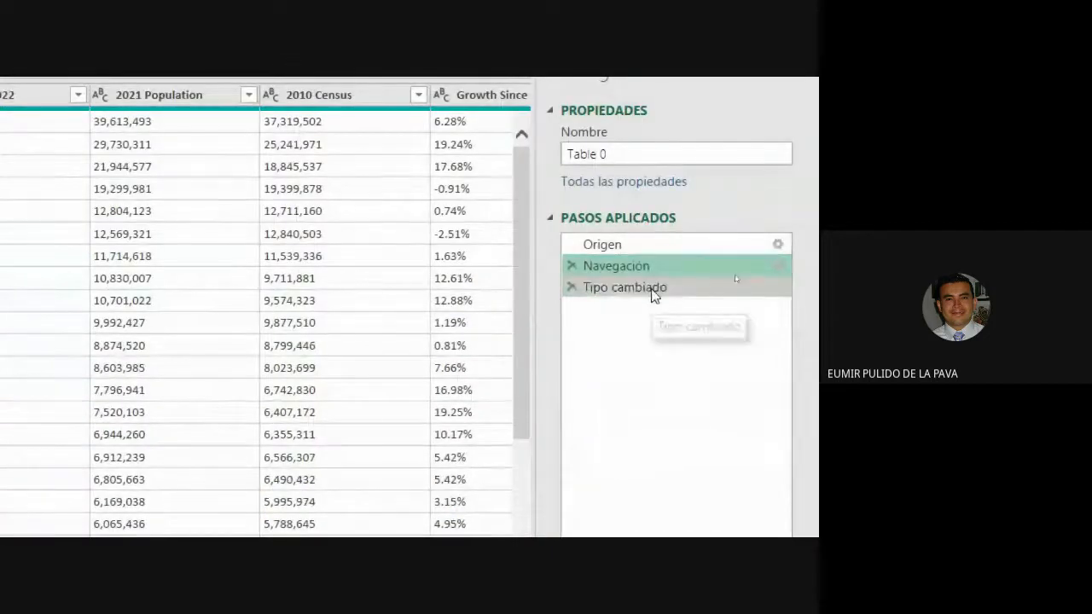
pyautogui.click(663, 290)
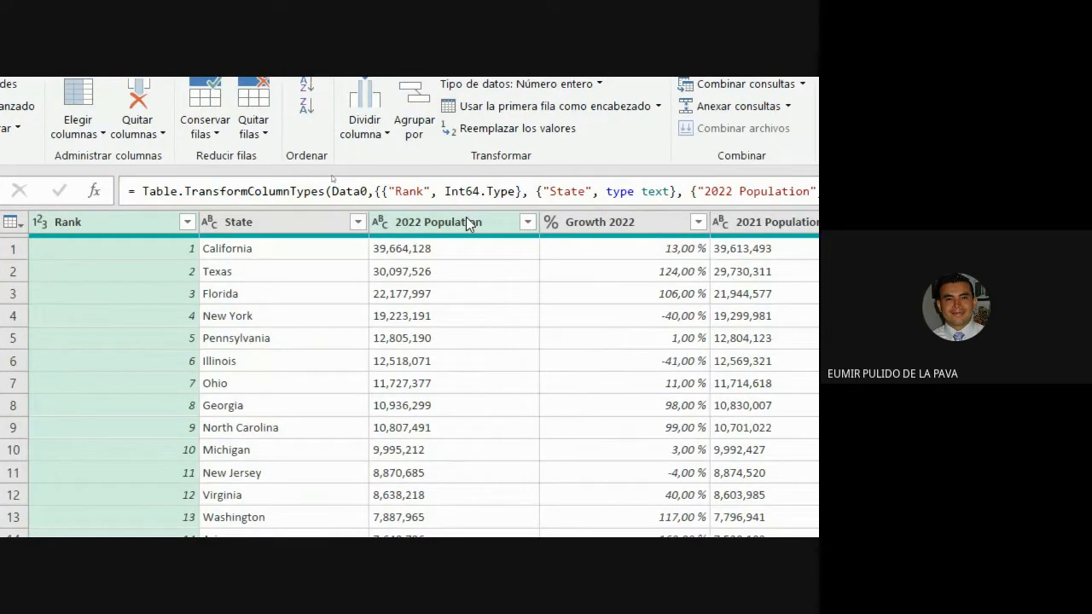
pyautogui.click(500, 222)
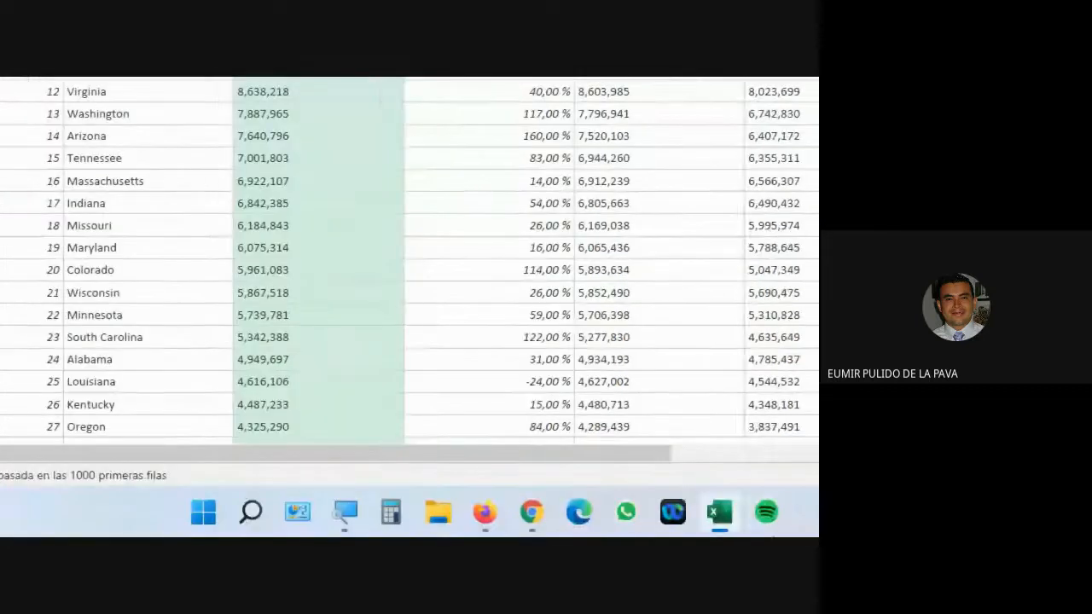
# Admit another waiting participant to the Meet call in Chrome and switch back to the Power Query Editor
pyautogui.moveTo(478, 522)
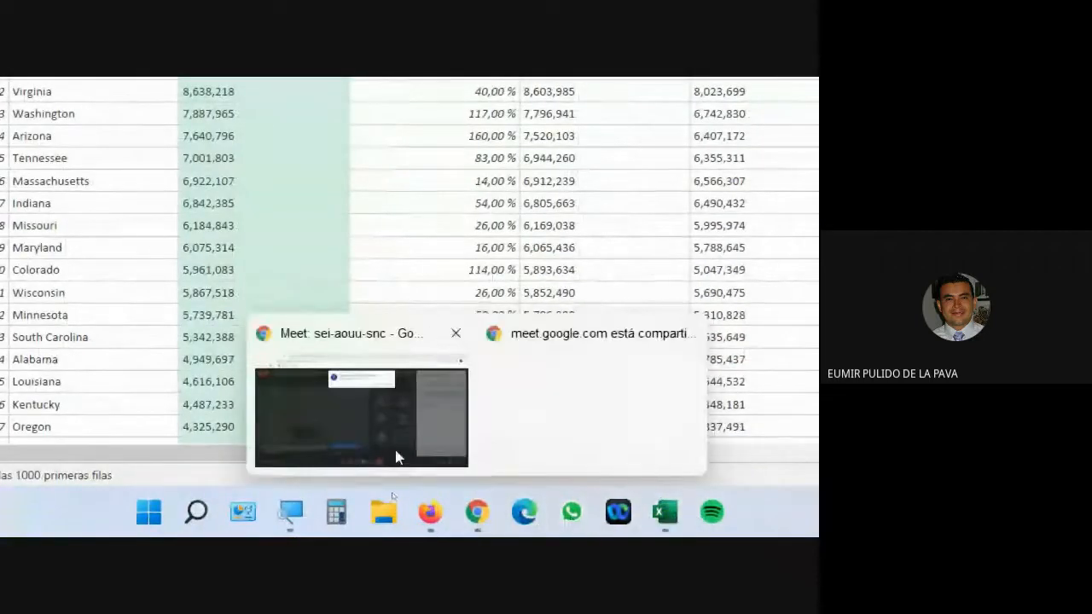
pyautogui.click(395, 456)
pyautogui.click(614, 227)
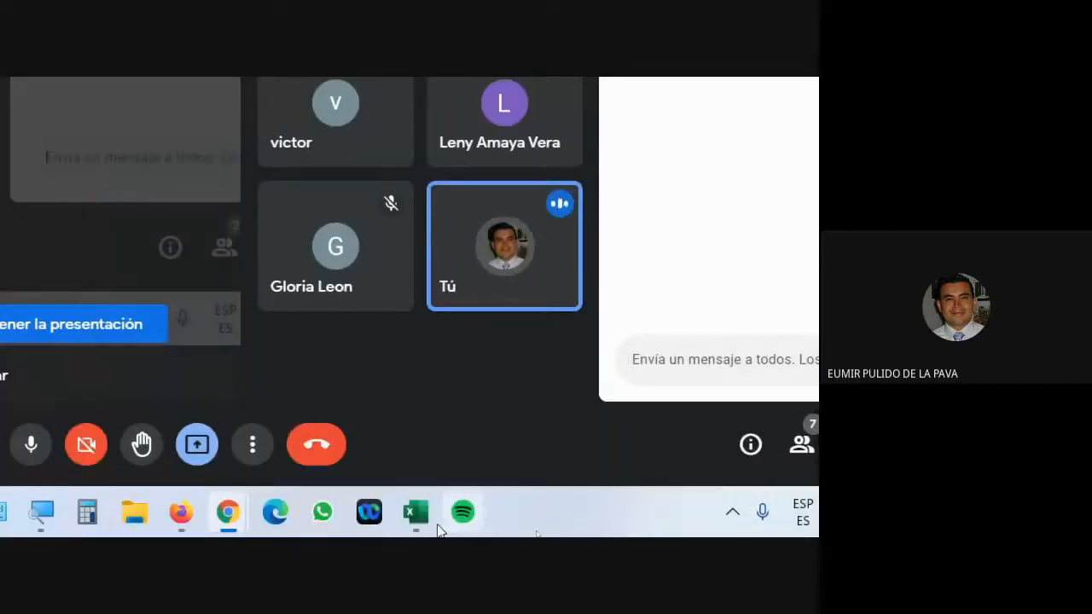
pyautogui.click(418, 516)
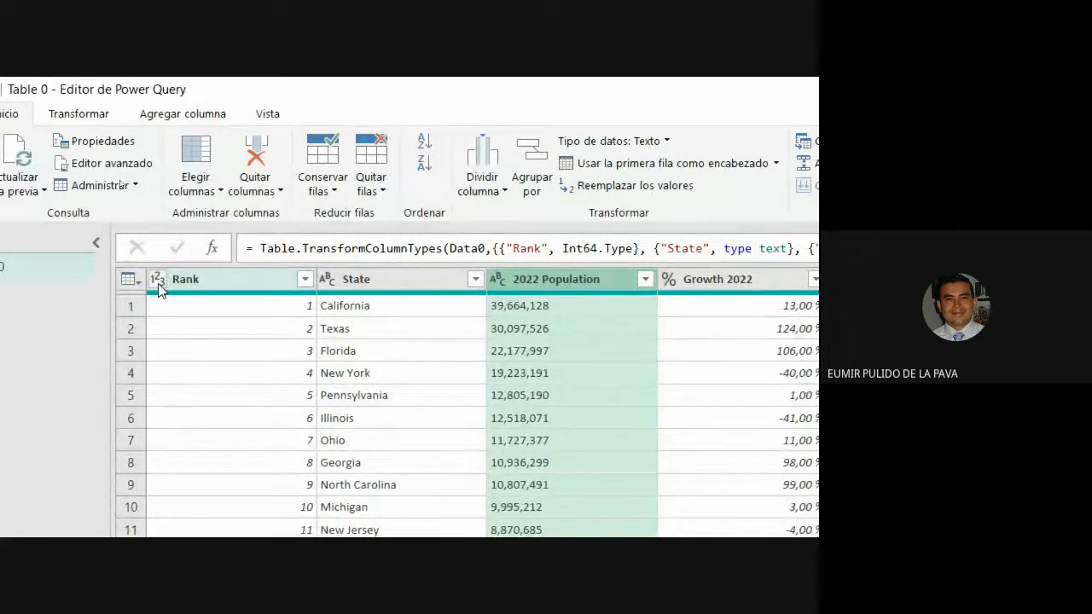
# Inspect the available data types for the Rank, State and 2022 Population columns without changing any of them
pyautogui.click(159, 289)
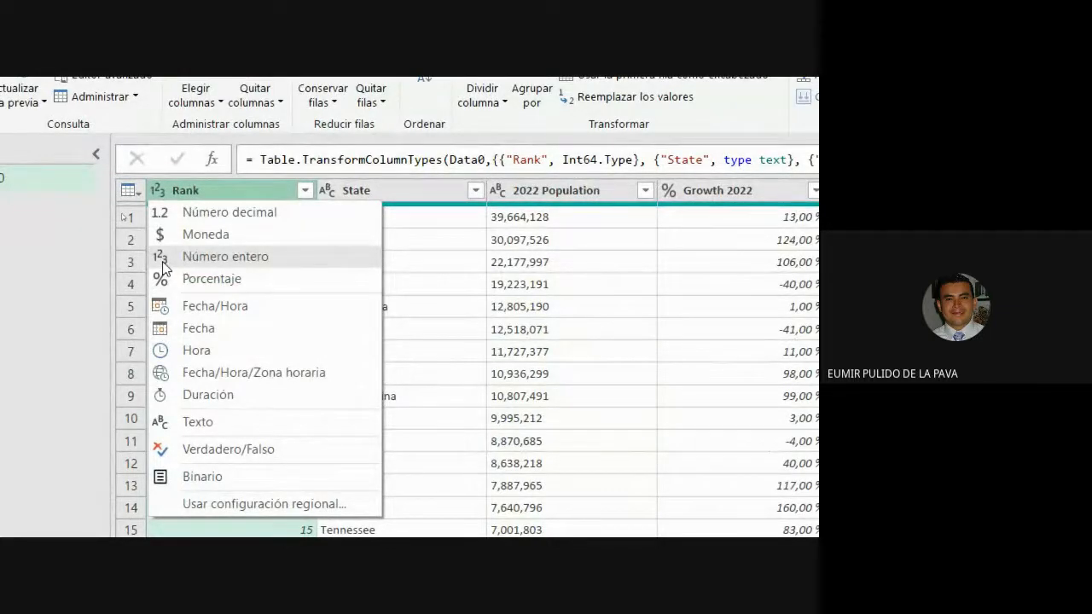
pyautogui.click(192, 185)
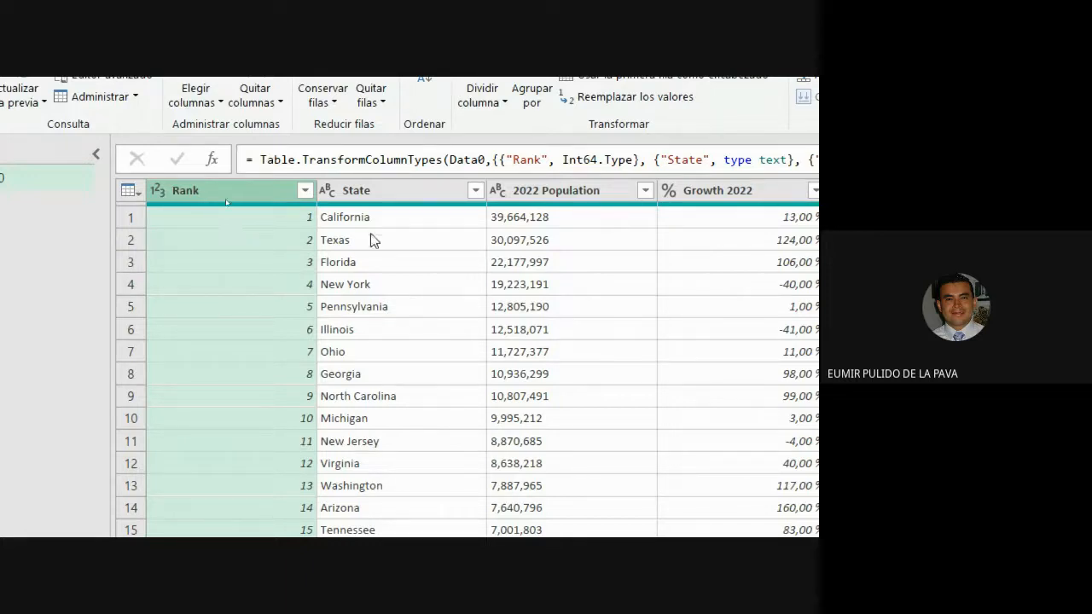
pyautogui.click(329, 195)
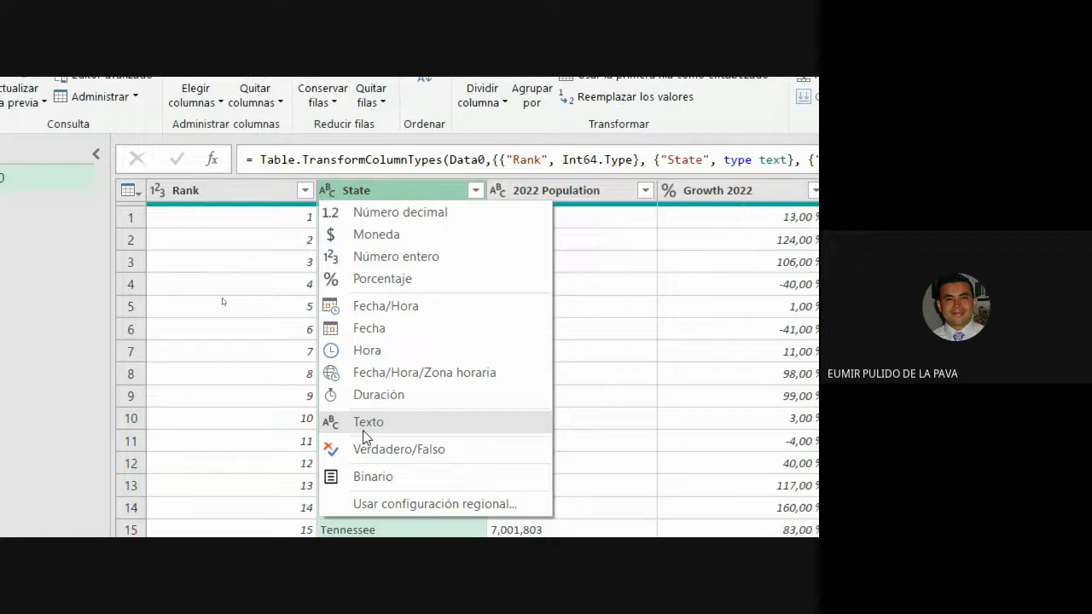
pyautogui.click(361, 185)
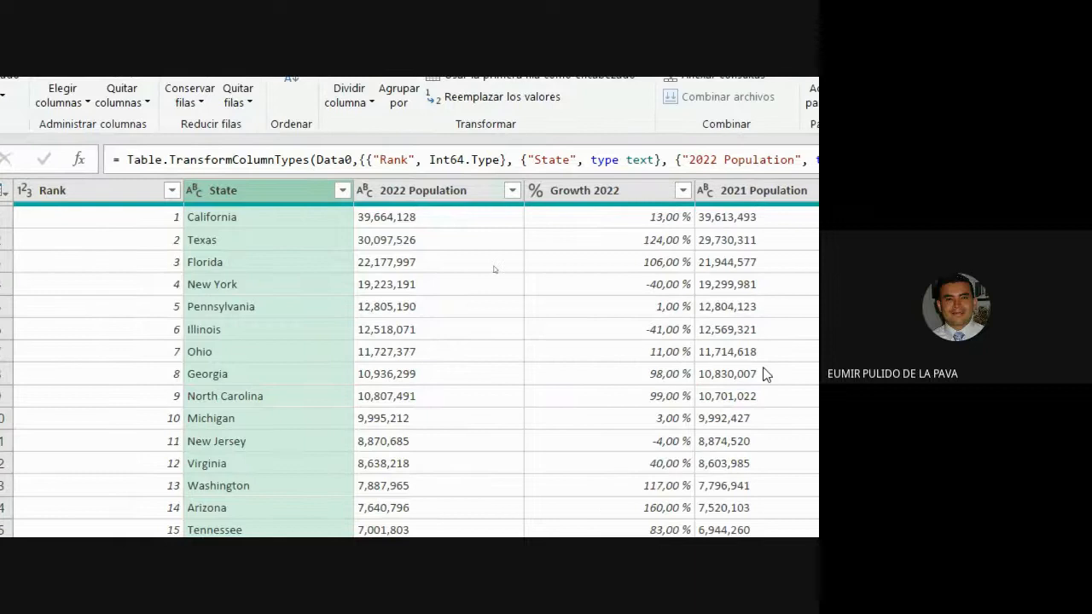
pyautogui.click(437, 189)
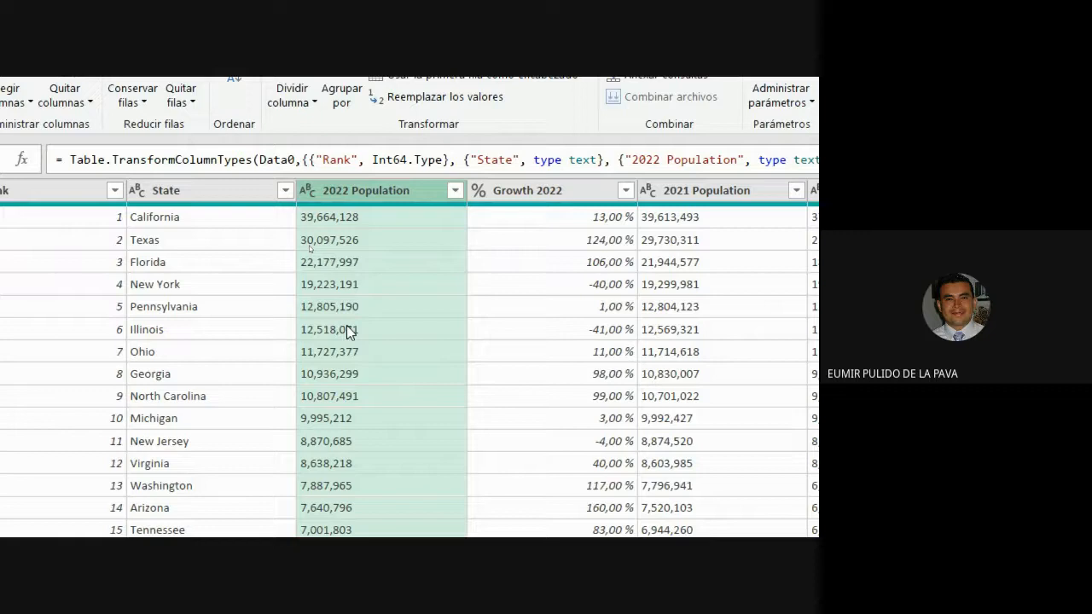
pyautogui.click(308, 191)
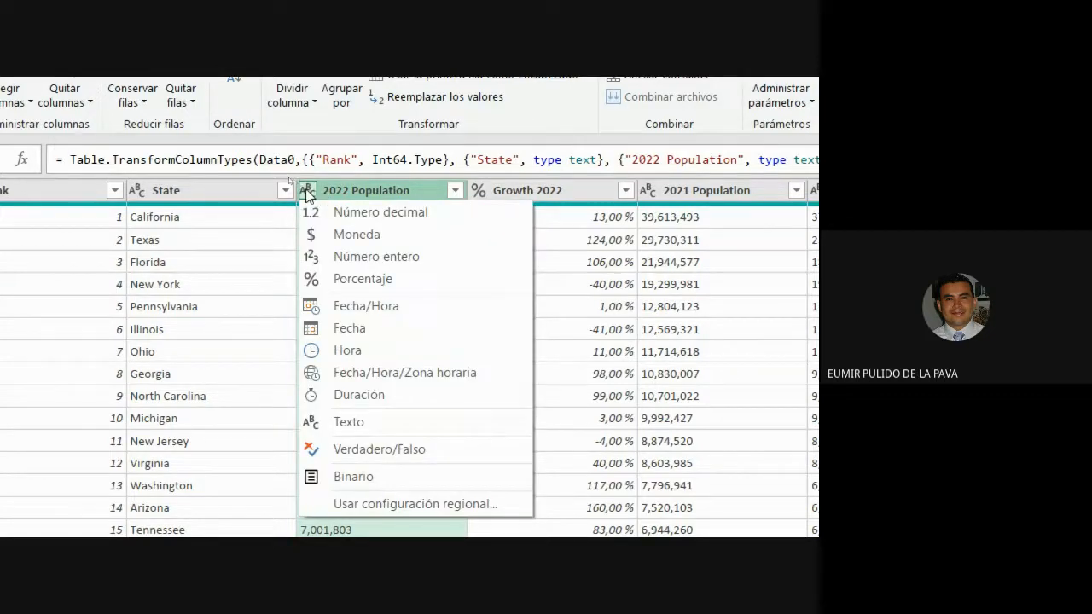
pyautogui.click(350, 194)
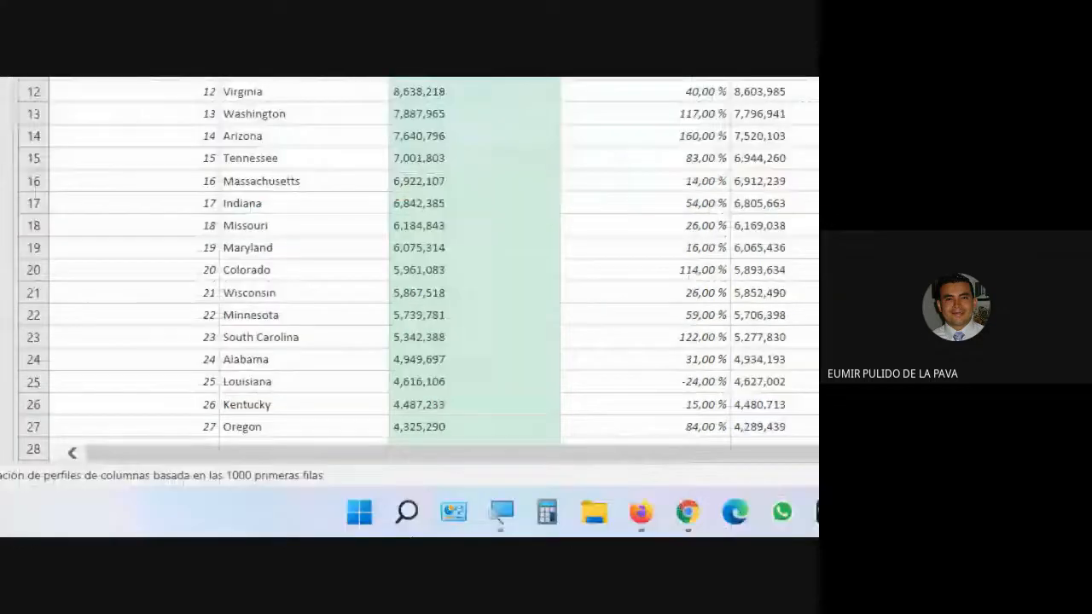
# Switch to the US States page in Chrome and examine the separators in California's 2022 population figure
pyautogui.moveTo(652, 509)
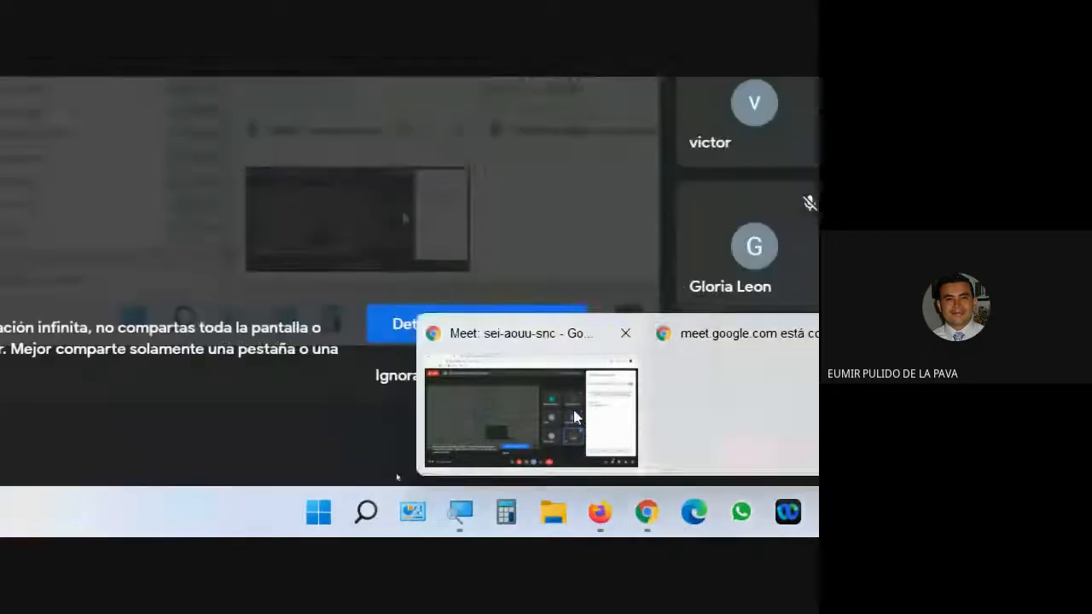
pyautogui.click(573, 410)
pyautogui.click(317, 90)
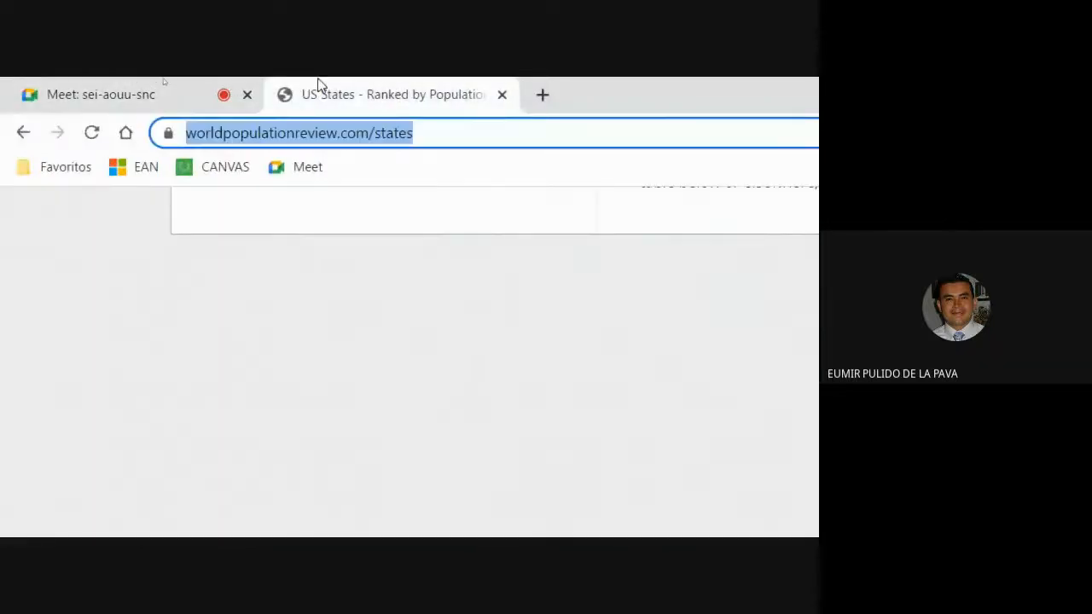
pyautogui.scroll(-4, 607, 386)
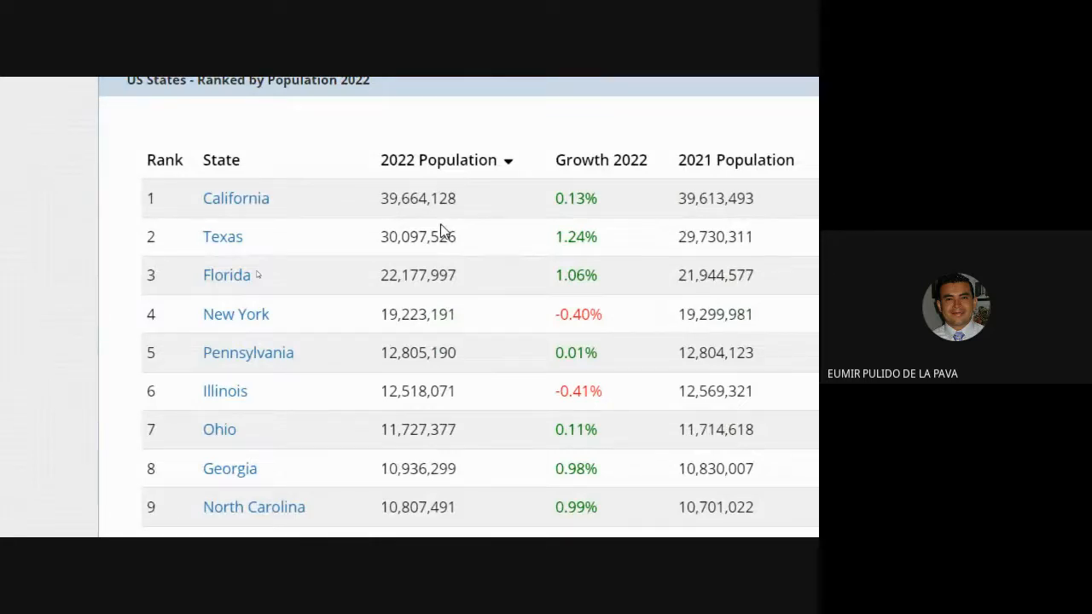
pyautogui.scroll(2, 461, 200)
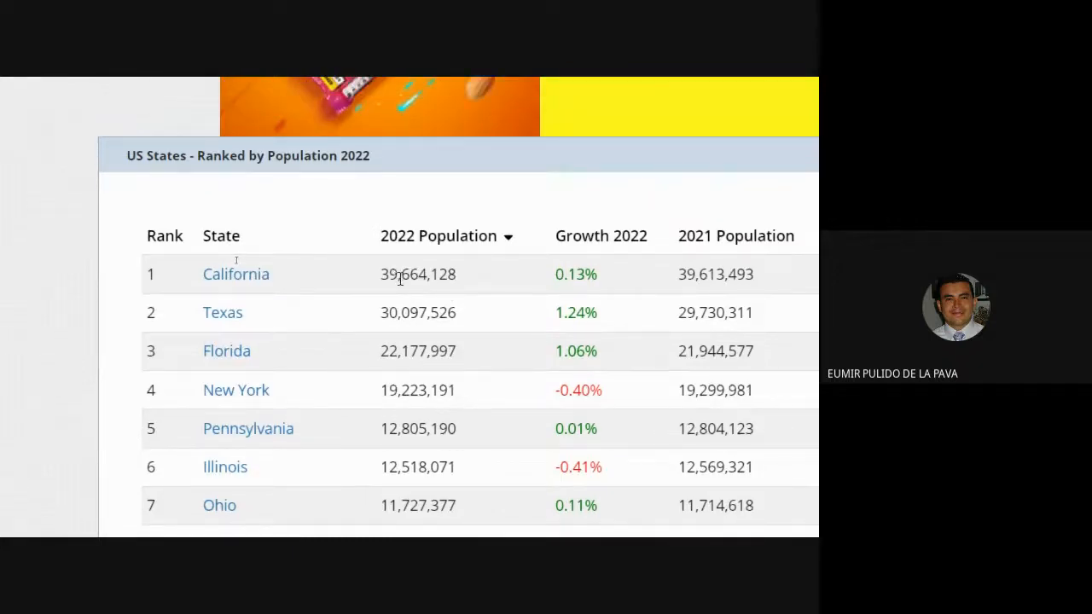
pyautogui.moveTo(398, 278); pyautogui.dragTo(431, 277)
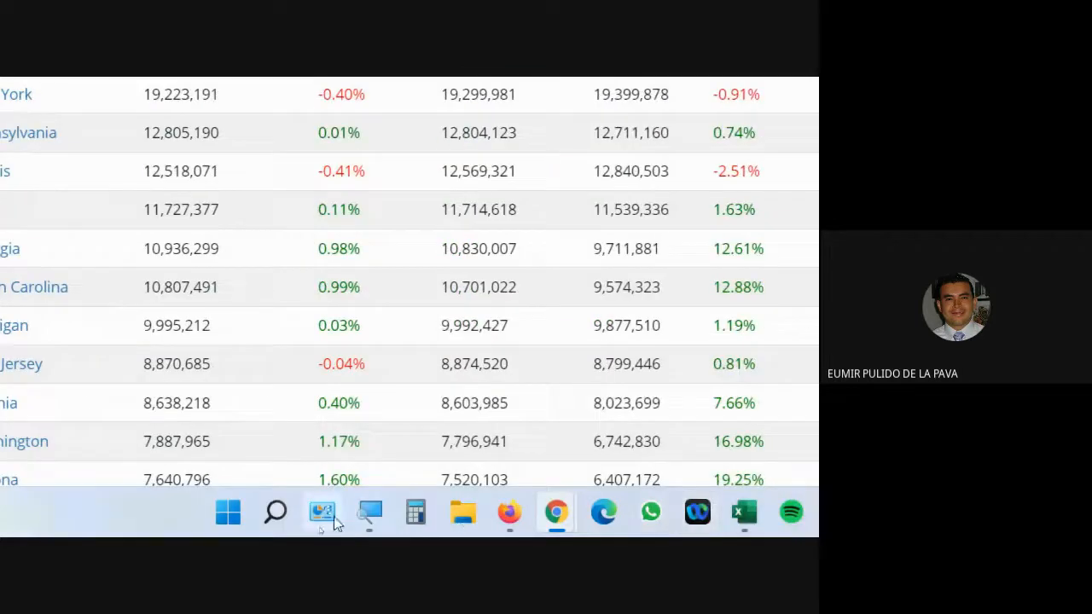
# Open the Región settings in Control Panel, check the number separators in the additional configuration and cancel it
pyautogui.click(319, 522)
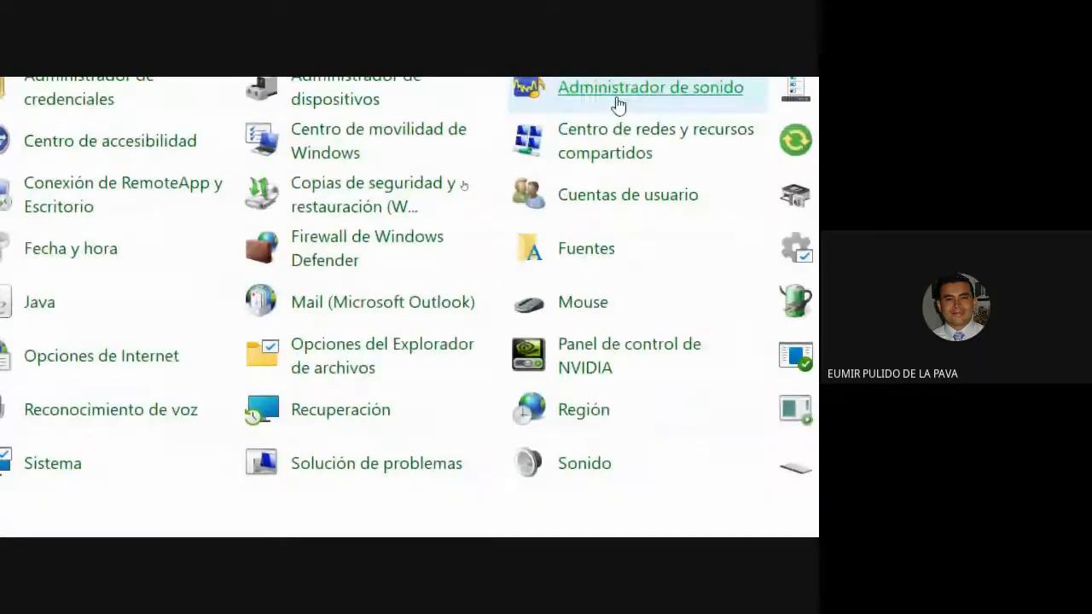
pyautogui.click(580, 410)
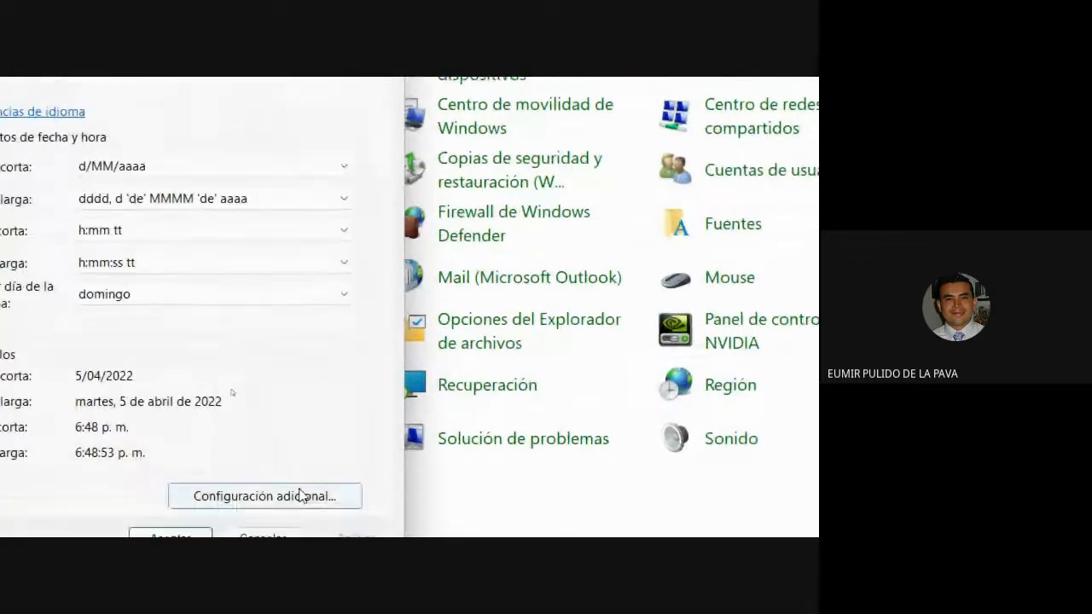
pyautogui.click(300, 495)
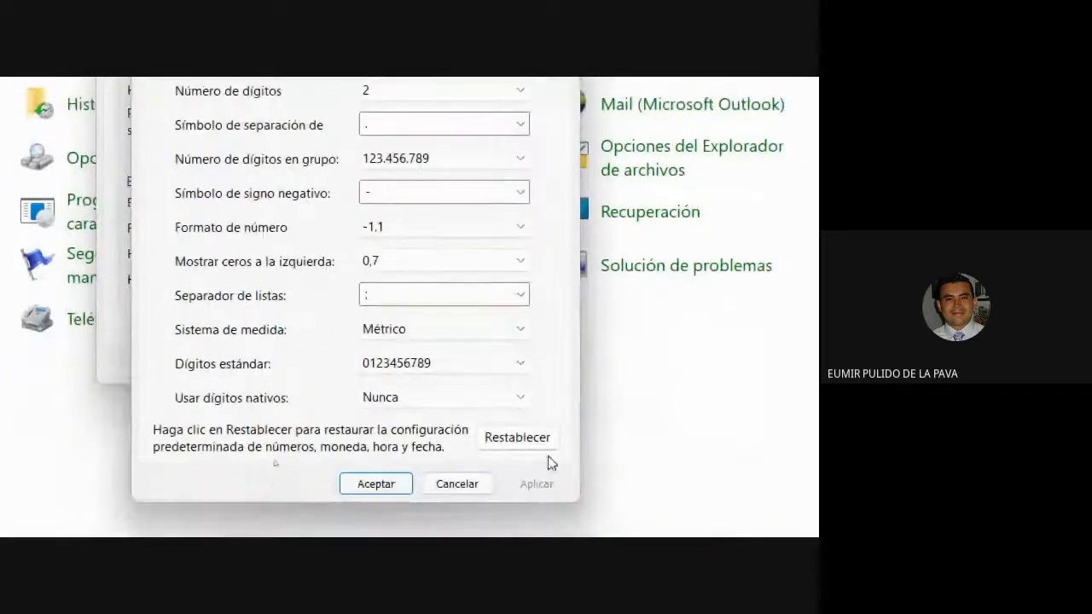
pyautogui.click(460, 483)
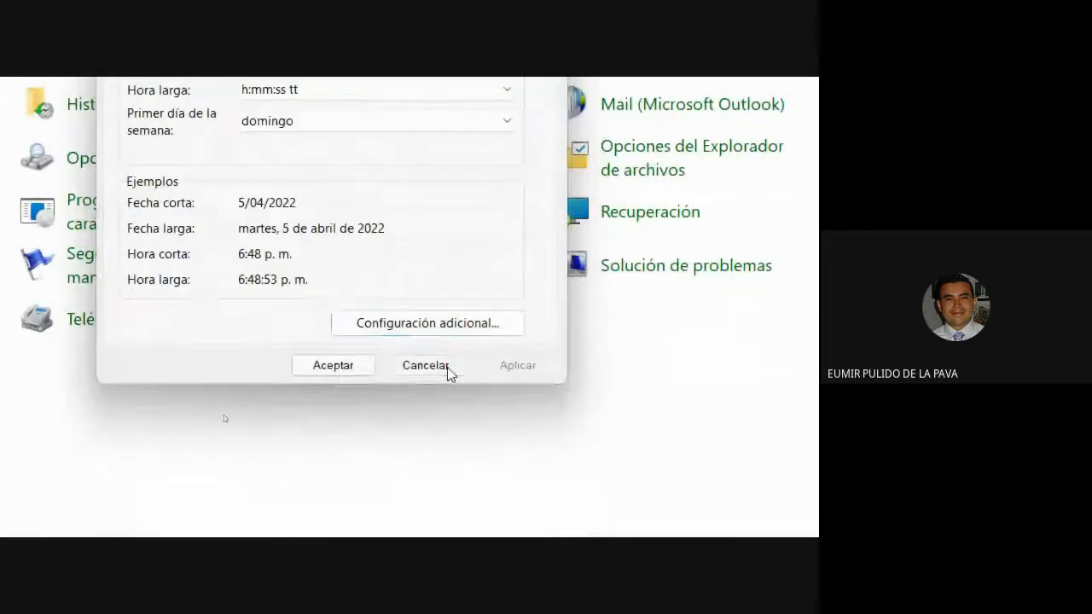
# Cancel the Región settings and, back in the Power Query Editor, try converting 2022 Population to Número entero by replacing the existing conversion
pyautogui.click(447, 367)
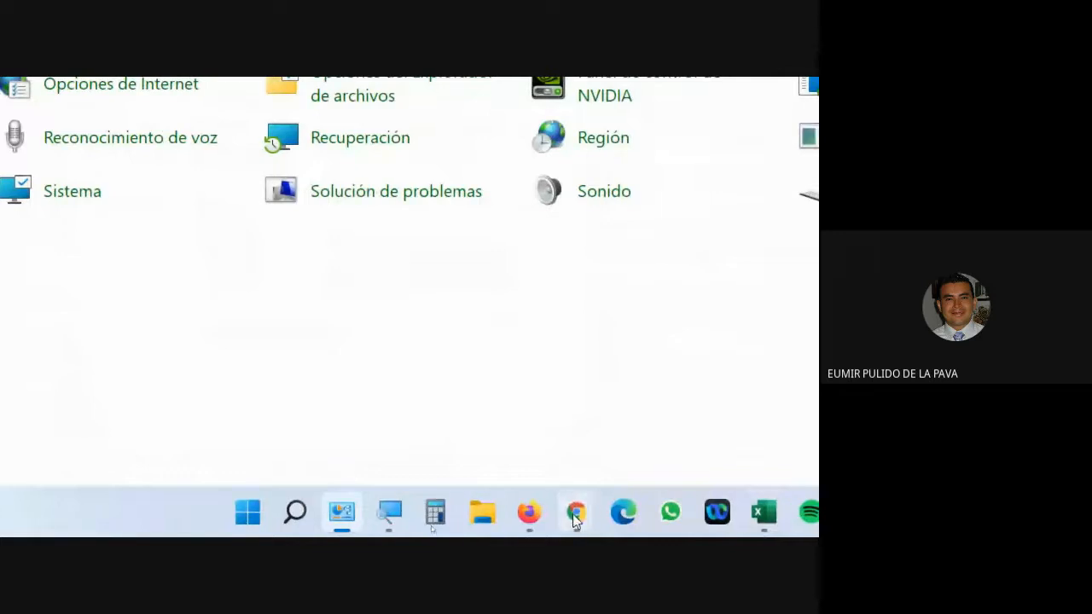
pyautogui.click(764, 512)
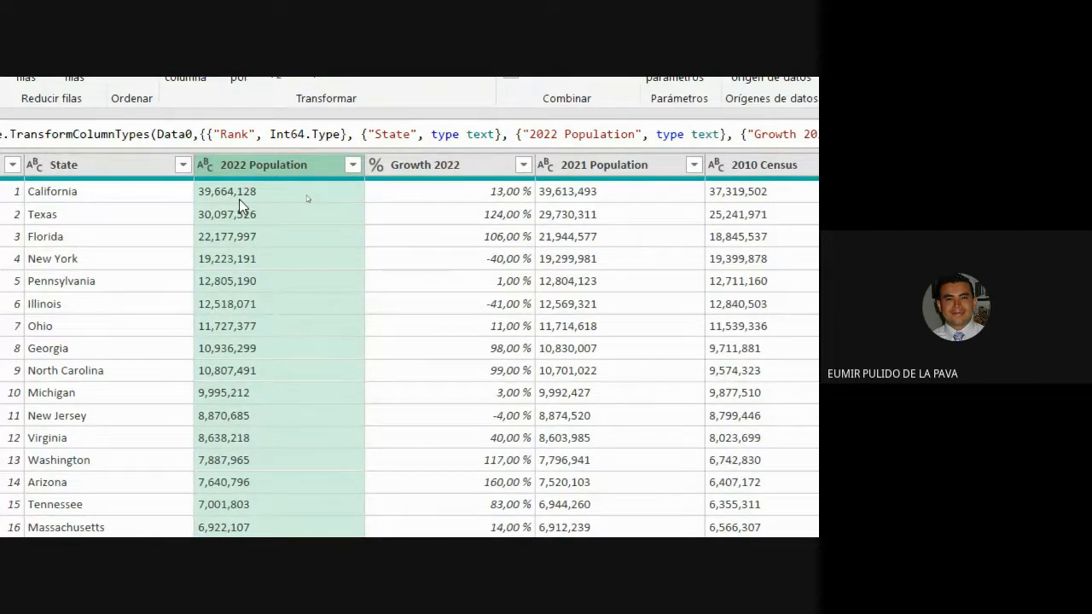
pyautogui.click(202, 165)
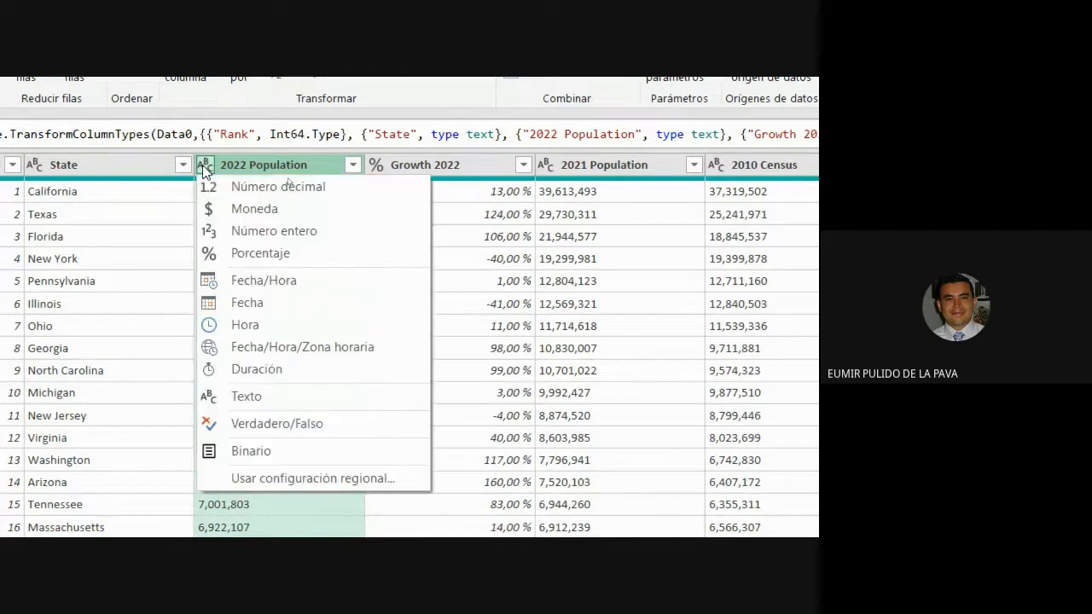
pyautogui.click(227, 230)
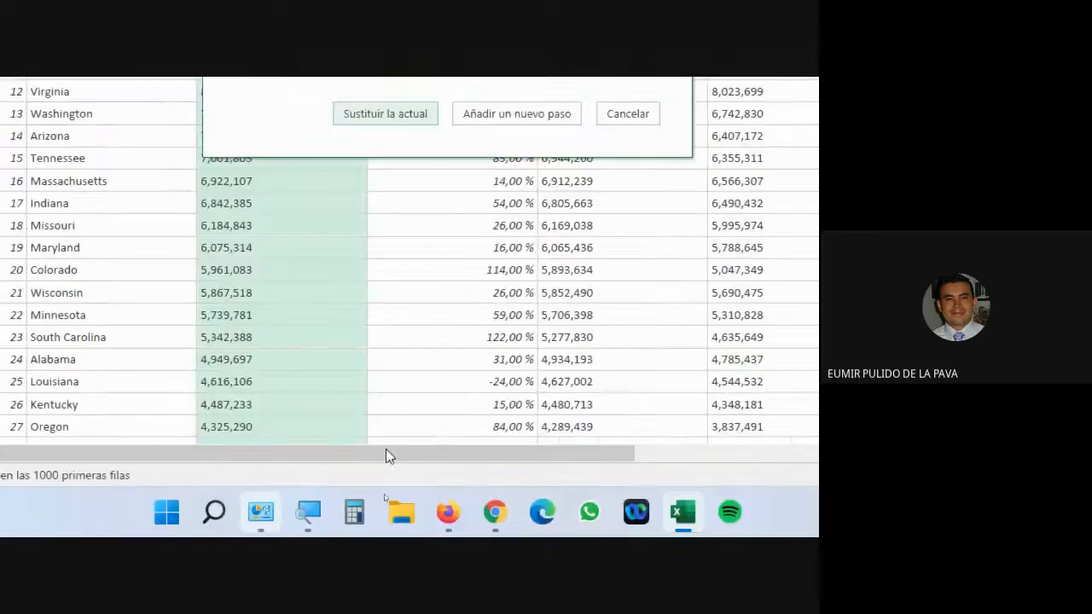
pyautogui.moveTo(488, 524)
pyautogui.click(453, 446)
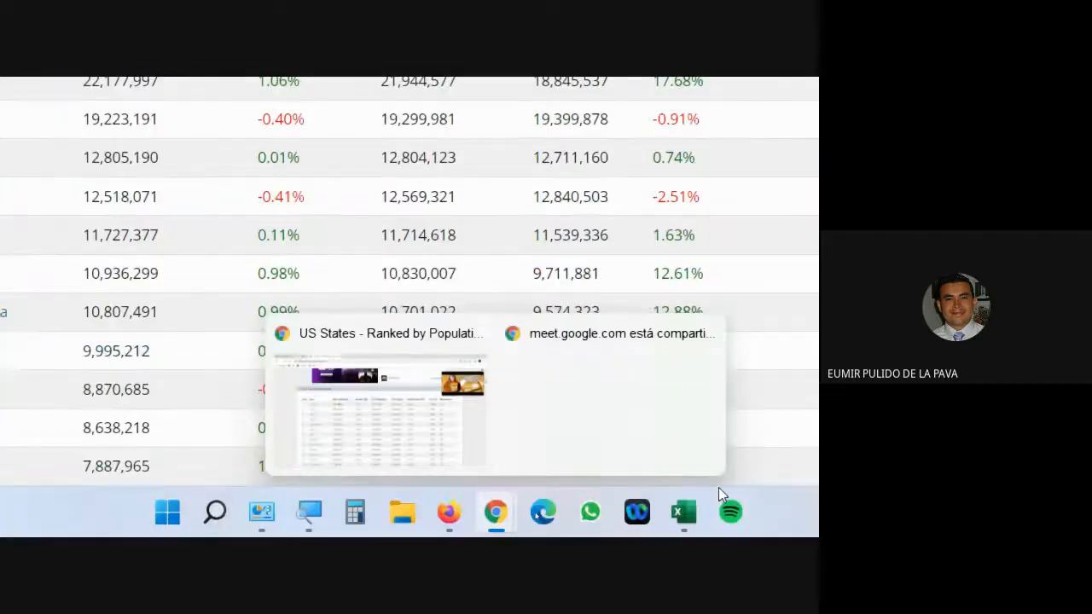
pyautogui.click(684, 510)
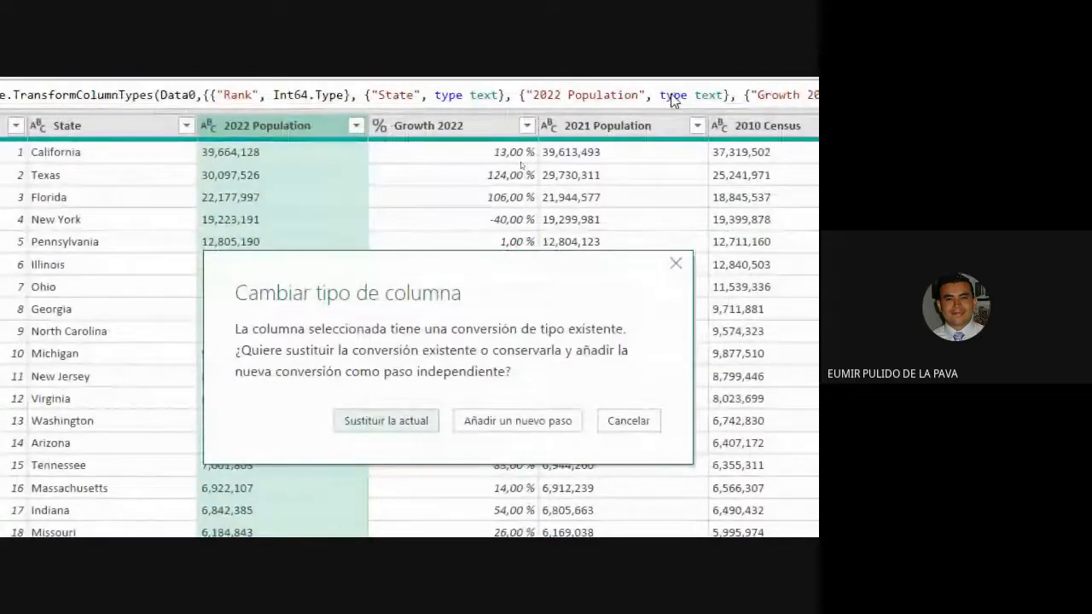
pyautogui.click(407, 423)
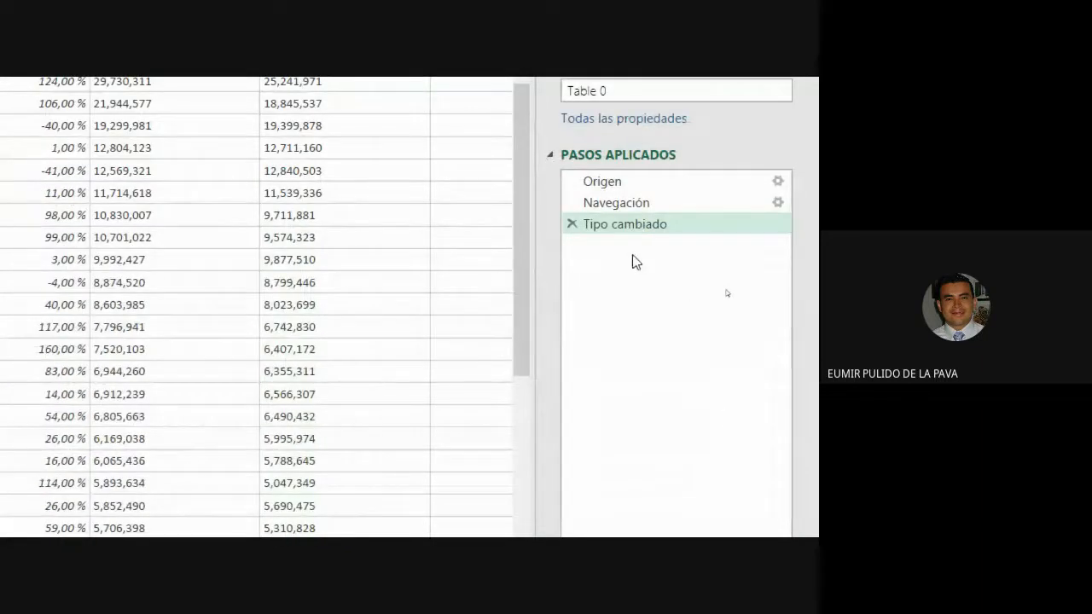
# Delete the Tipo cambiado applied step and set the Rank column's data type to Número entero
pyautogui.click(570, 223)
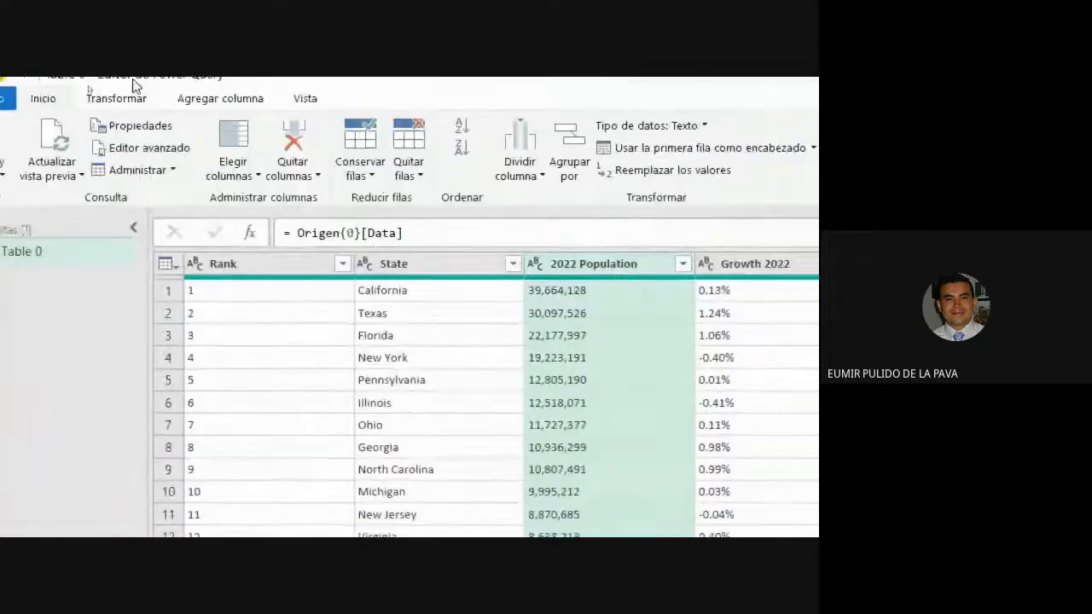
pyautogui.click(195, 264)
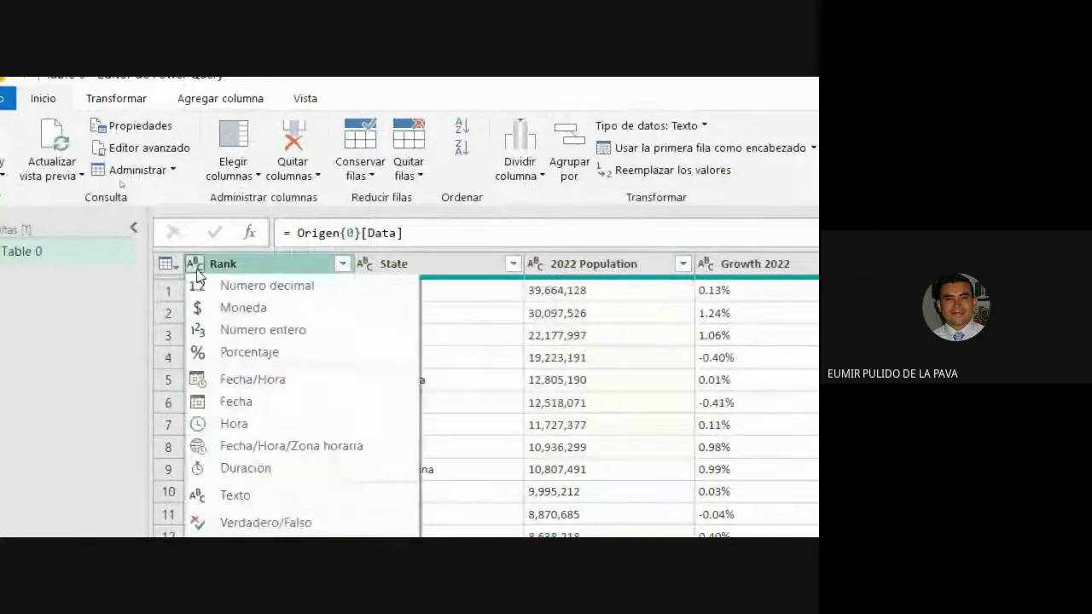
pyautogui.click(244, 338)
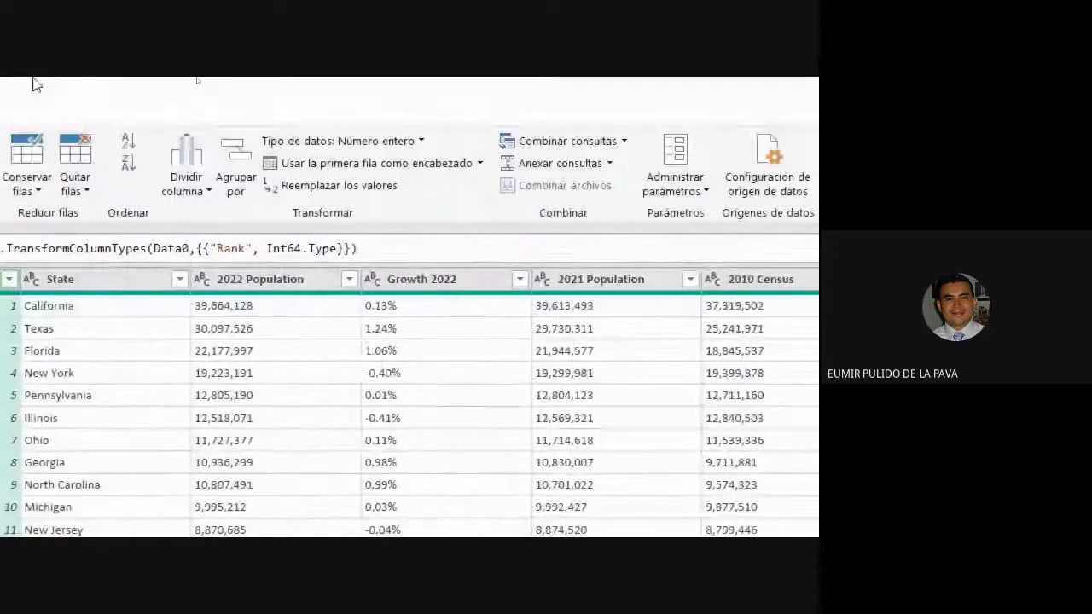
pyautogui.click(57, 284)
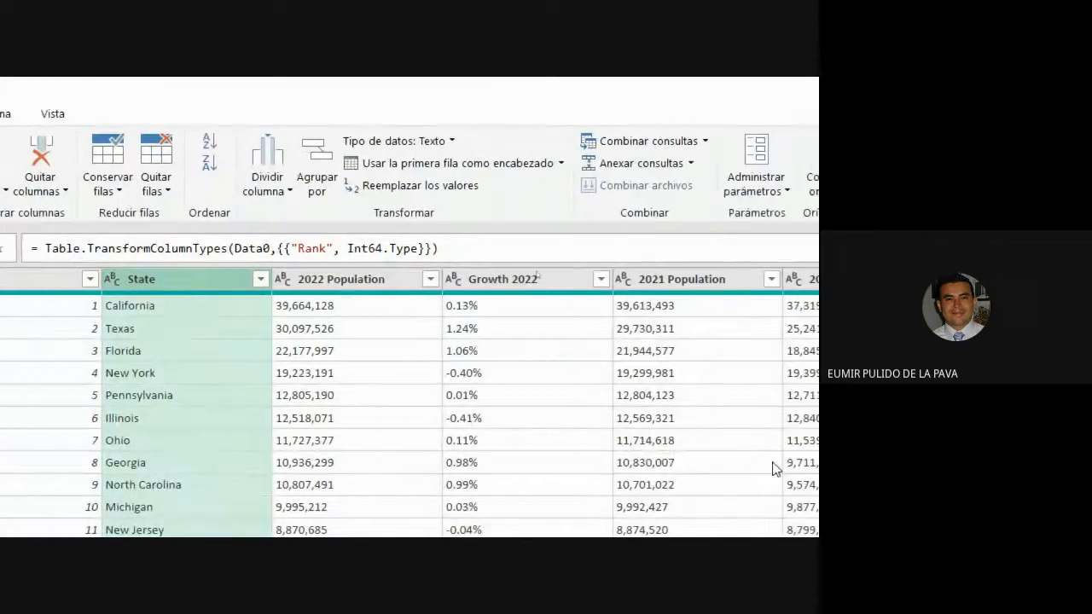
# Replace the commas in the 2022 Population column with nothing and set its data type to Número entero
pyautogui.click(359, 281)
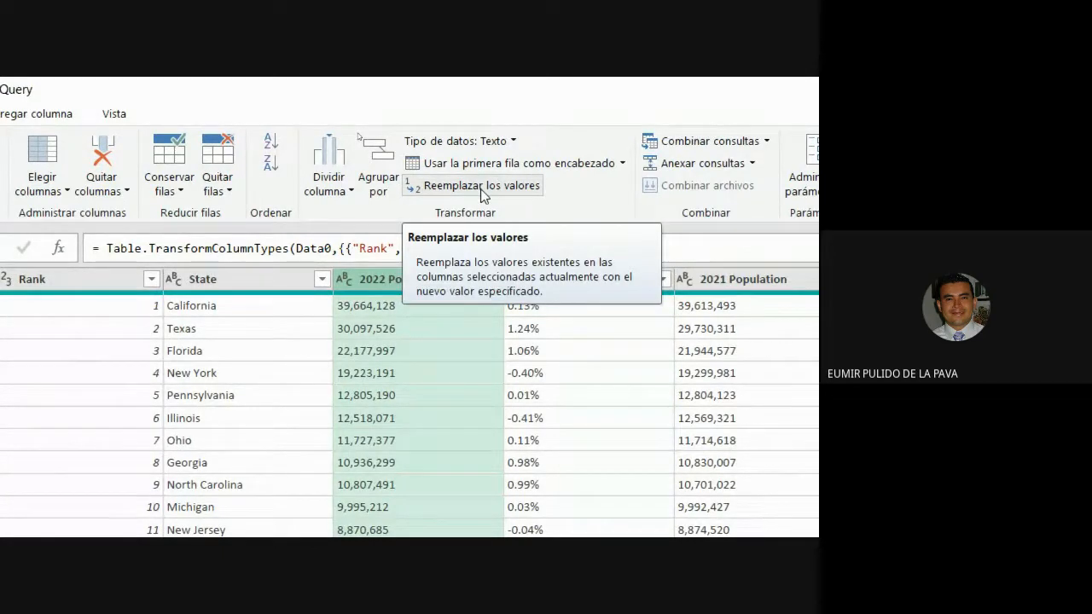
pyautogui.click(477, 195)
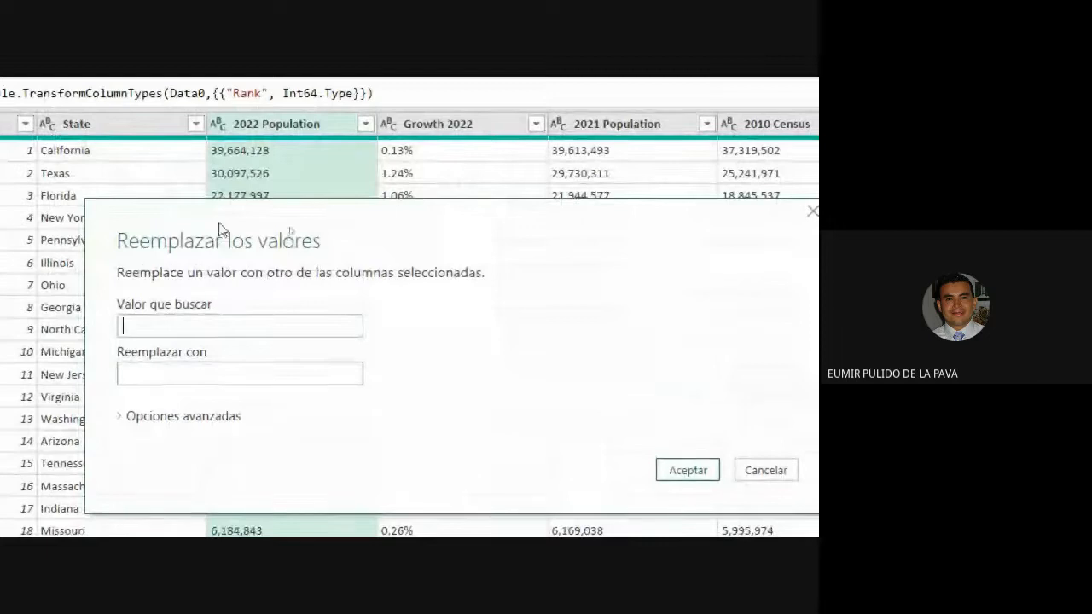
pyautogui.write(',')
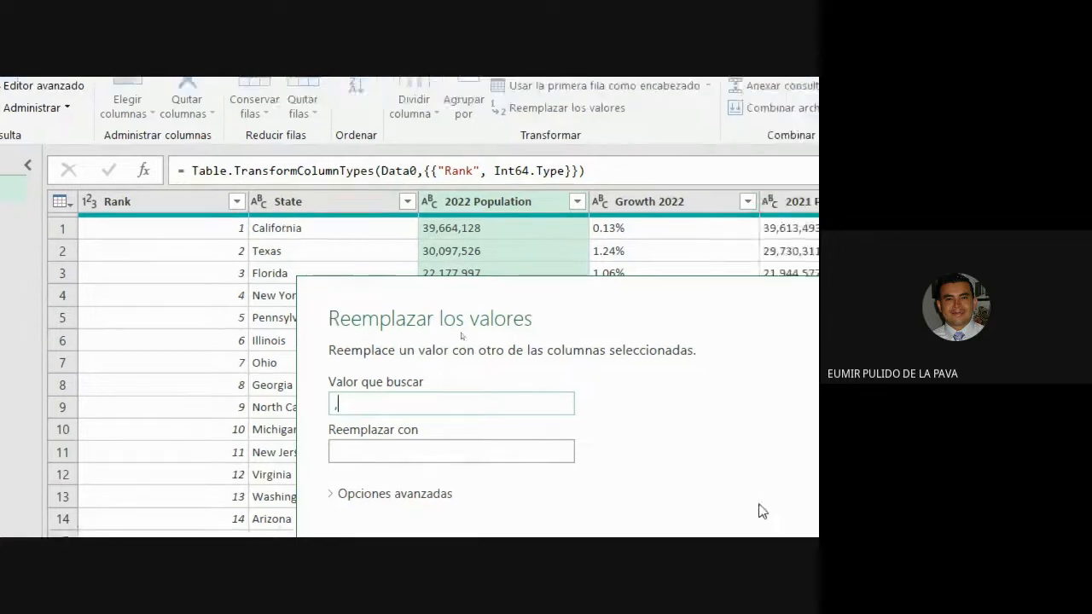
pyautogui.click(717, 418)
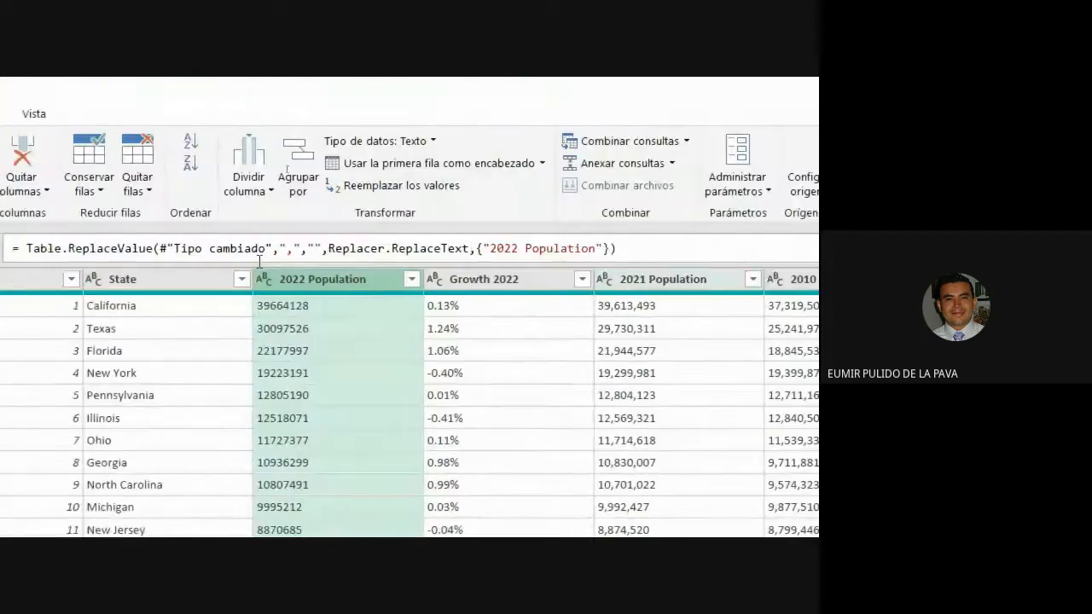
pyautogui.click(261, 284)
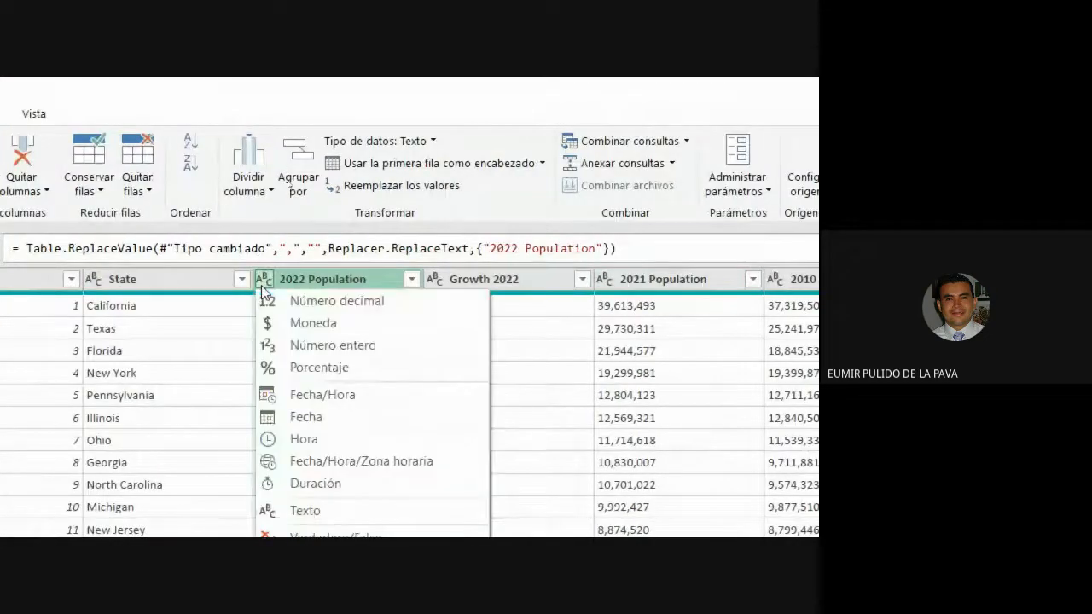
pyautogui.click(296, 344)
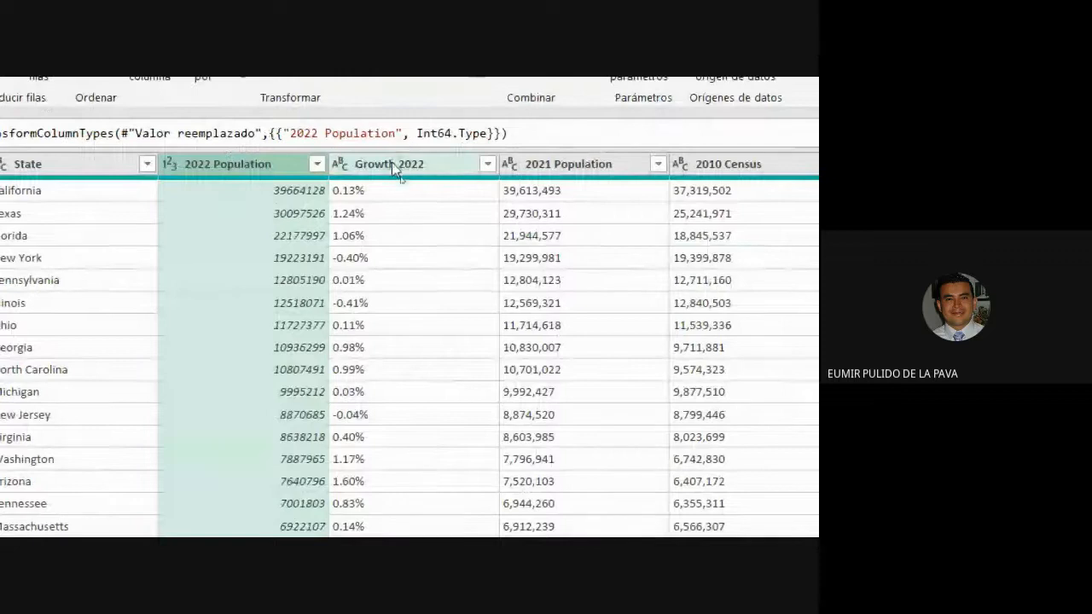
# Compare the Growth 2022 column with the percentages on the US States page in Chrome and return to the Power Query Editor
pyautogui.click(393, 165)
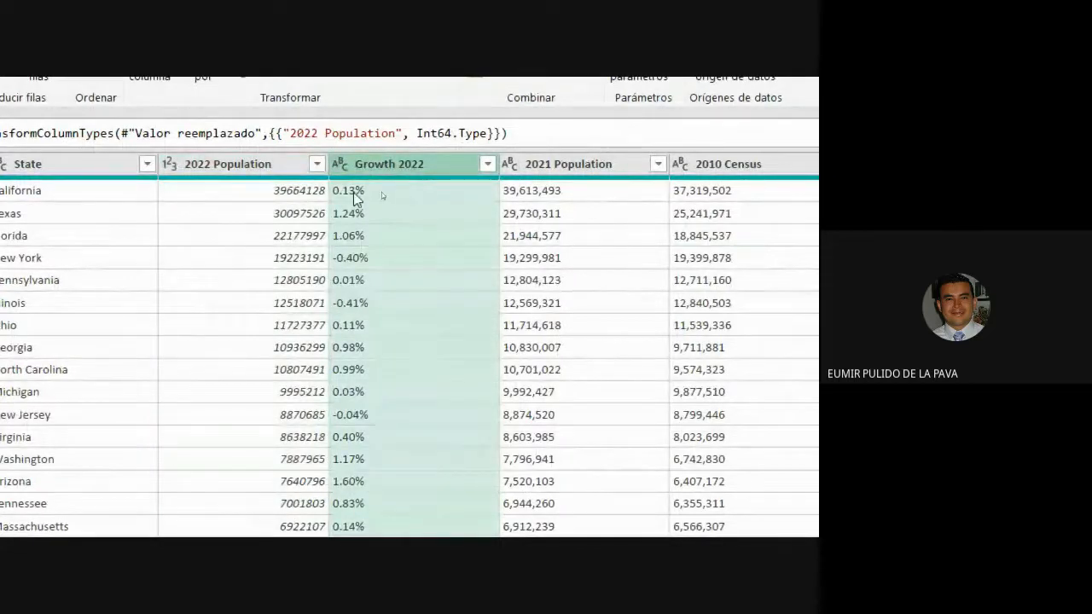
pyautogui.moveTo(457, 510)
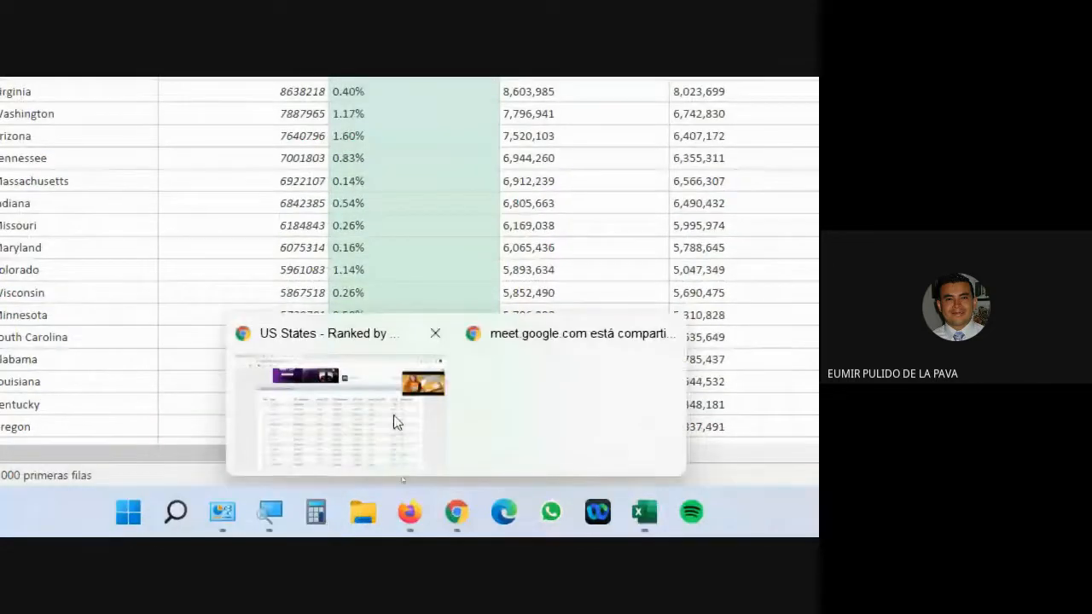
pyautogui.click(395, 421)
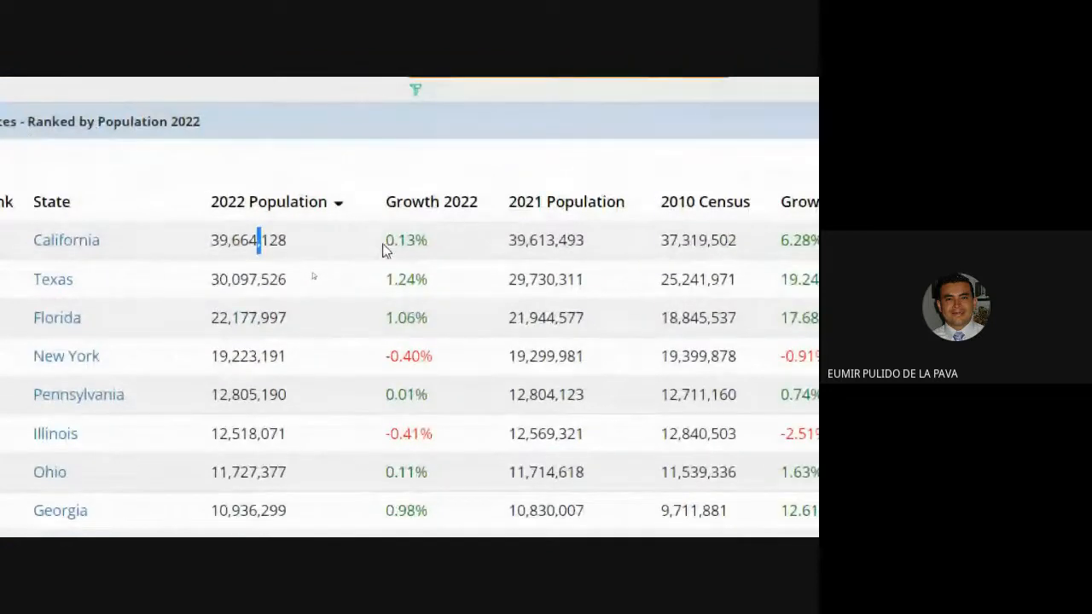
pyautogui.doubleClick(408, 280)
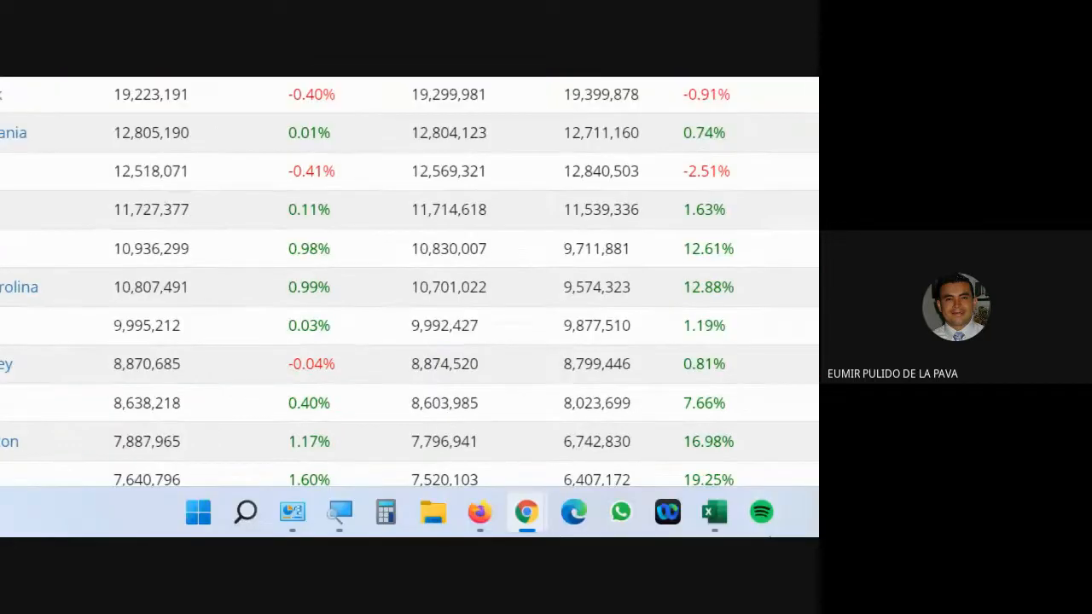
pyautogui.click(711, 515)
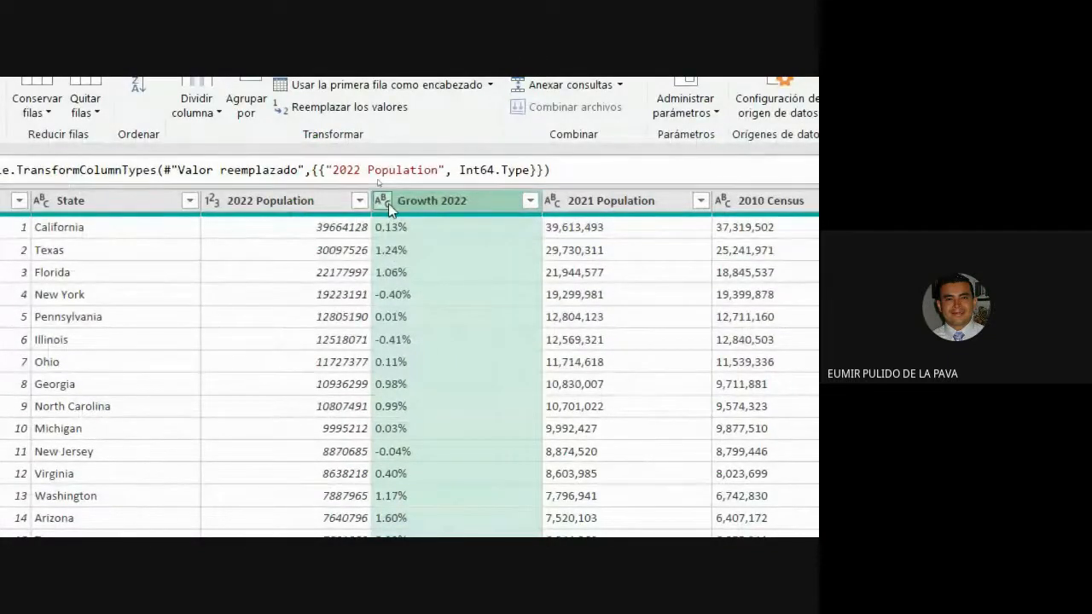
# Set the Growth 2022 column's data type to Número decimal and replace that conversion with Porcentaje
pyautogui.click(383, 202)
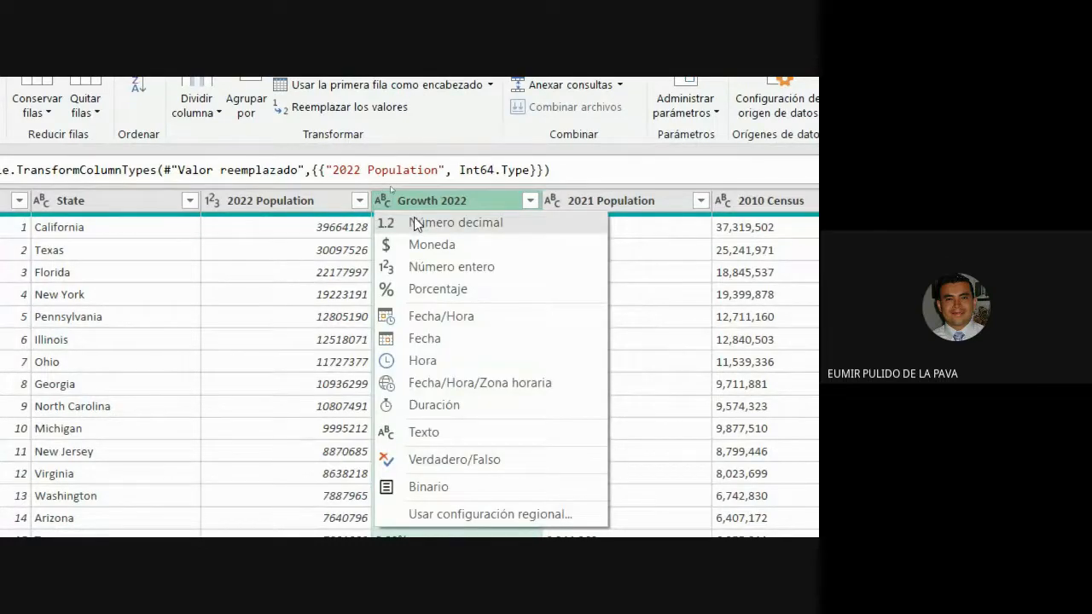
pyautogui.click(416, 224)
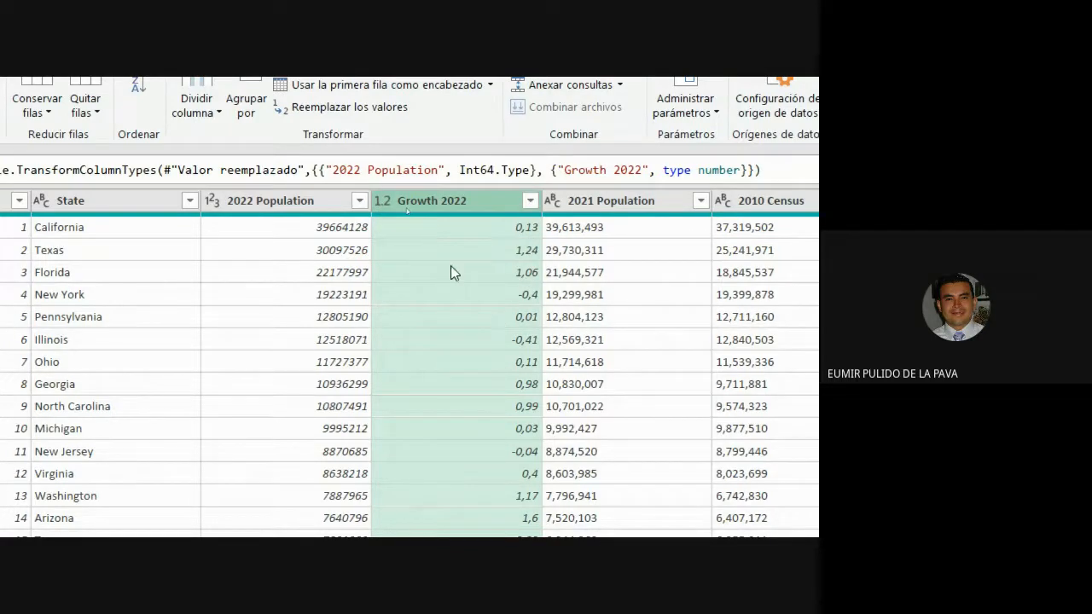
pyautogui.click(382, 201)
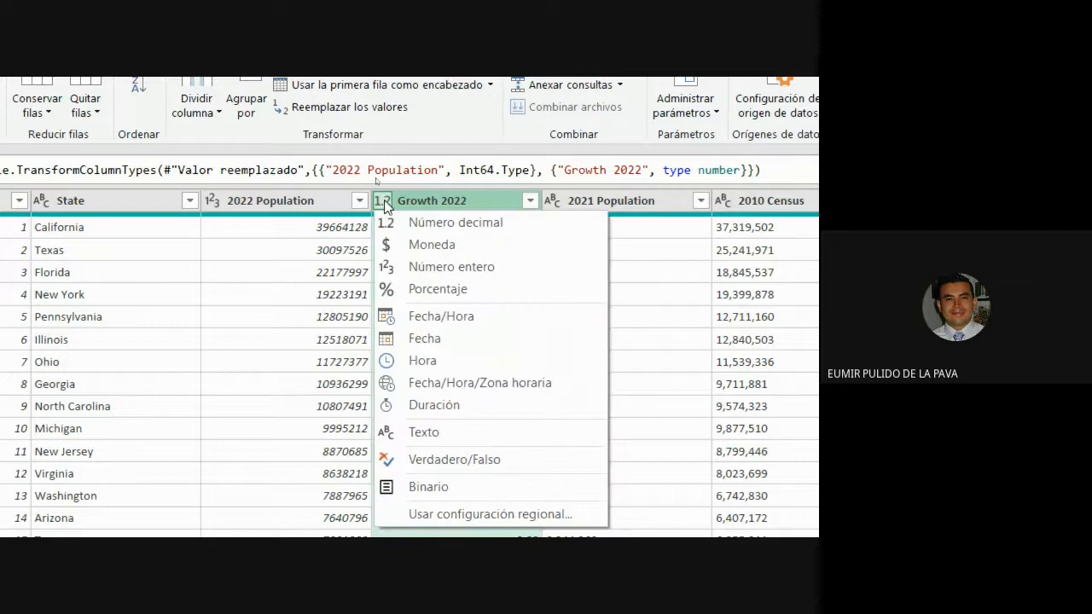
pyautogui.click(458, 293)
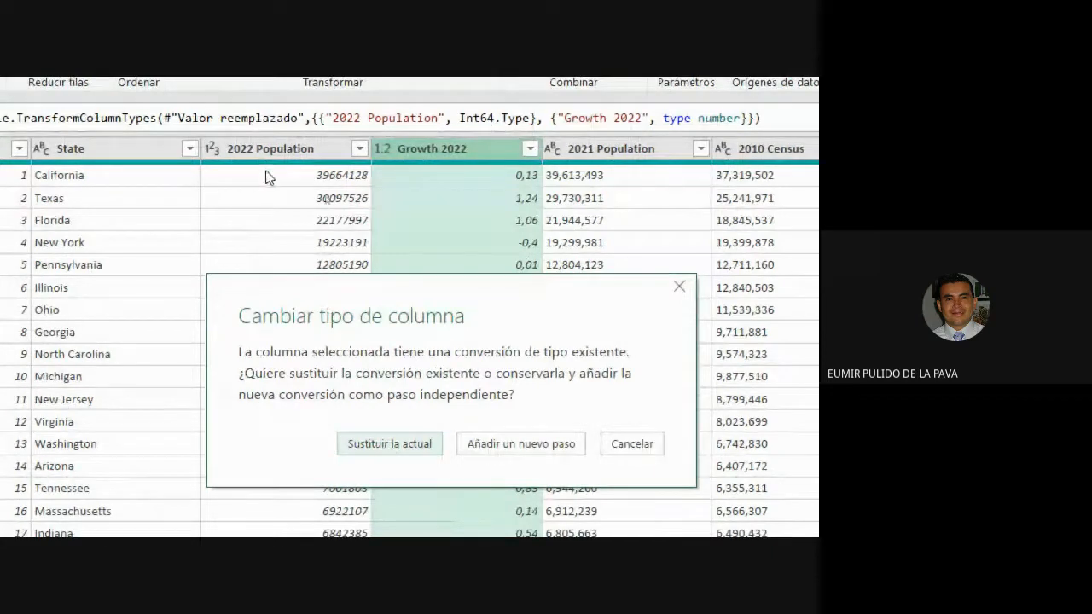
pyautogui.click(411, 443)
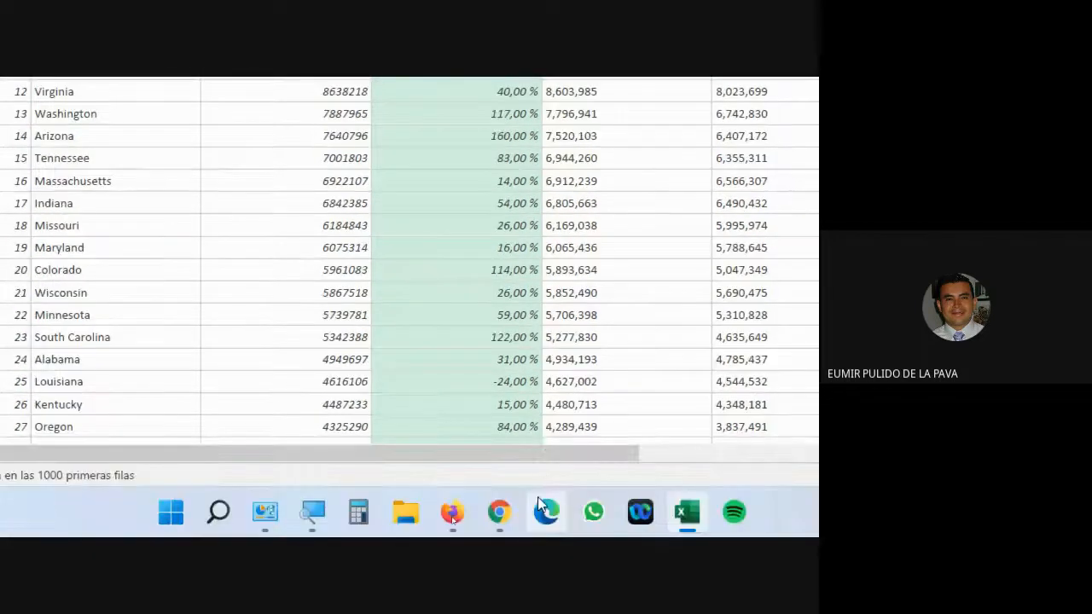
# Check California's Growth 2022 percentage on the US States page in Chrome and switch back to the Power Query Editor
pyautogui.moveTo(499, 512)
pyautogui.click(417, 455)
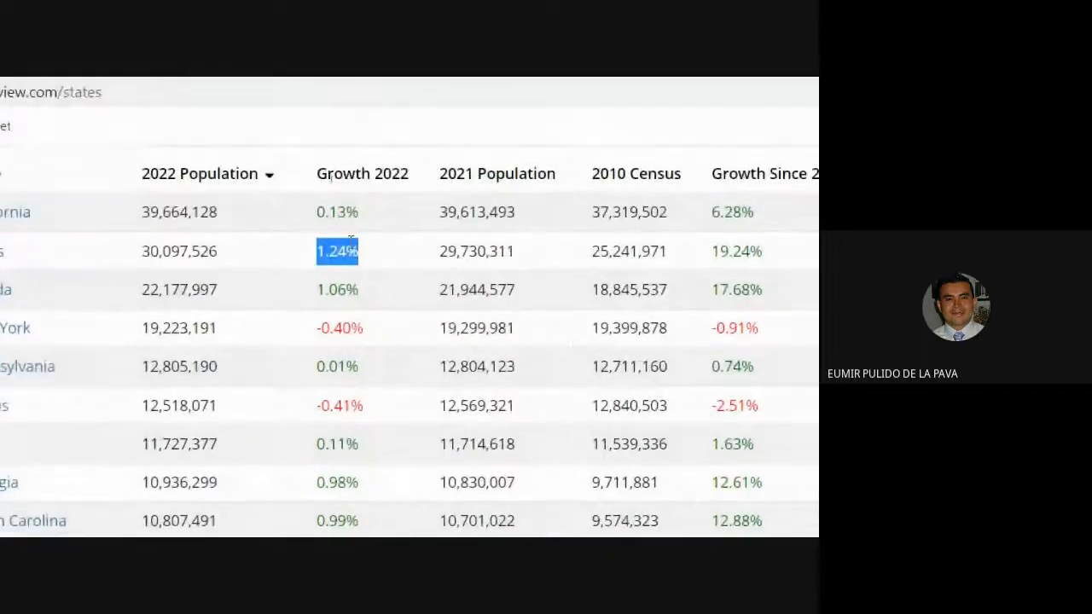
pyautogui.moveTo(319, 211); pyautogui.dragTo(373, 220)
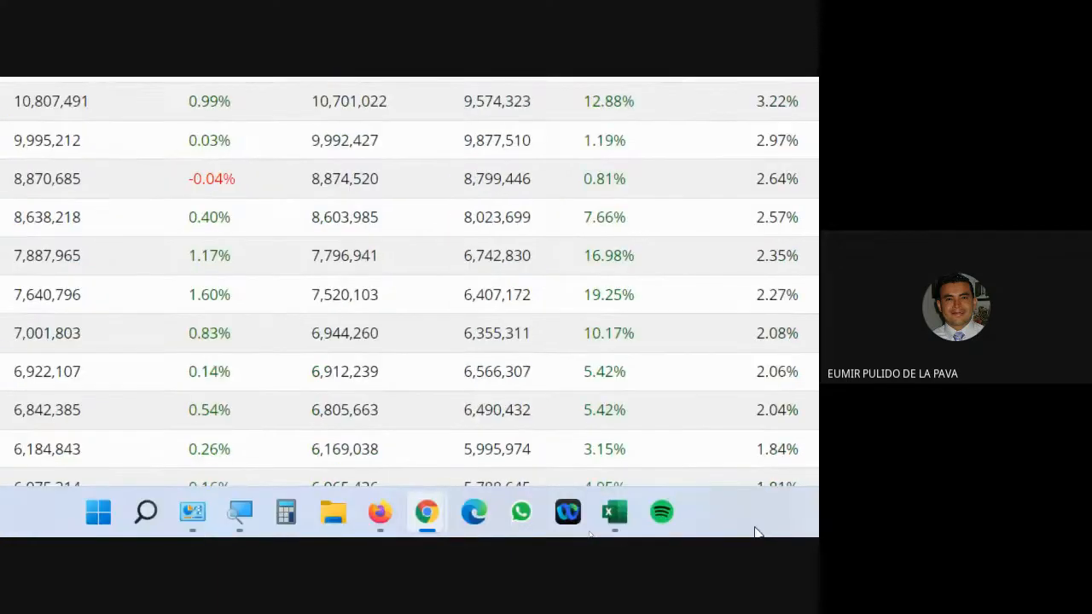
pyautogui.click(742, 531)
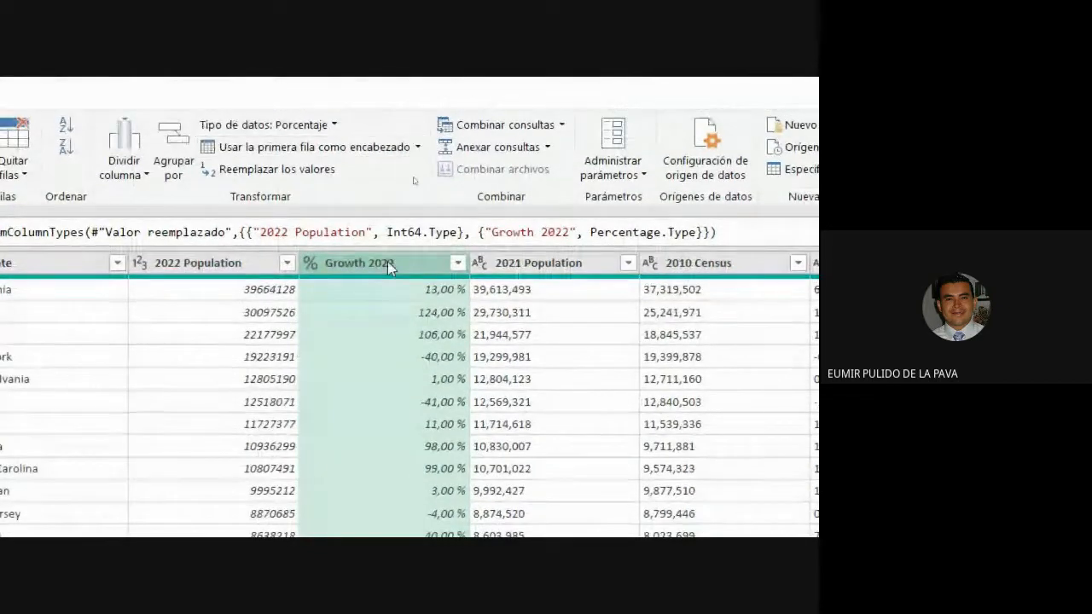
# Divide every value in the Growth 2022 column by 100
pyautogui.click(166, 112)
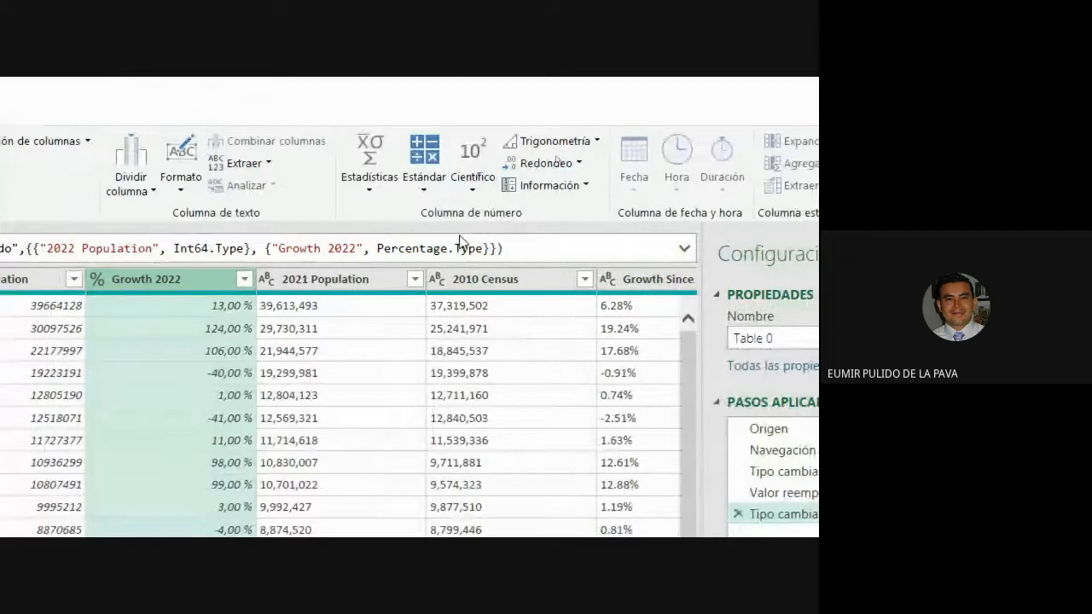
pyautogui.click(421, 183)
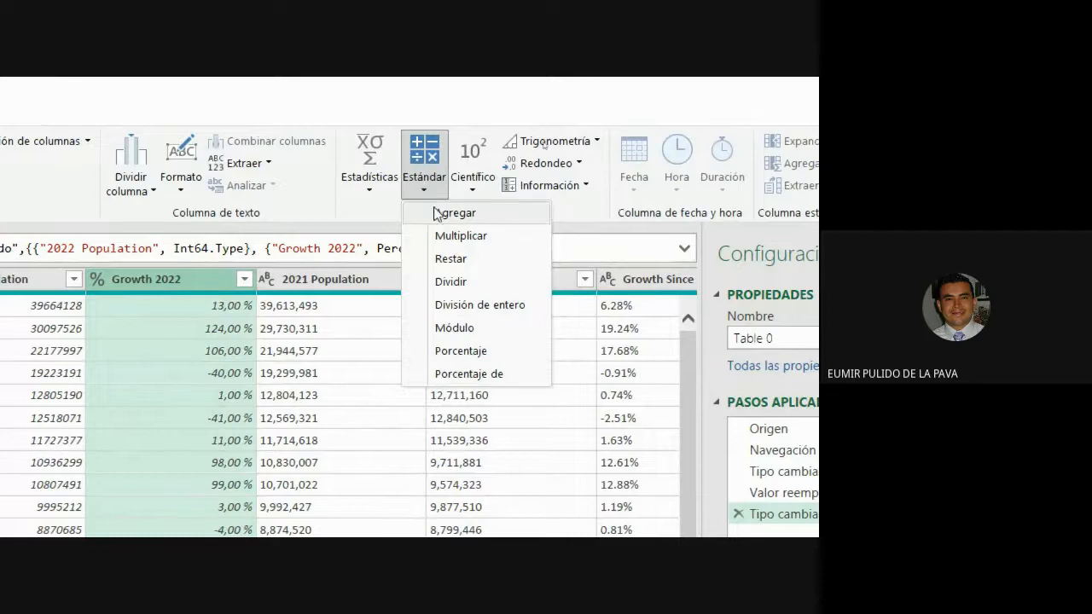
pyautogui.click(455, 288)
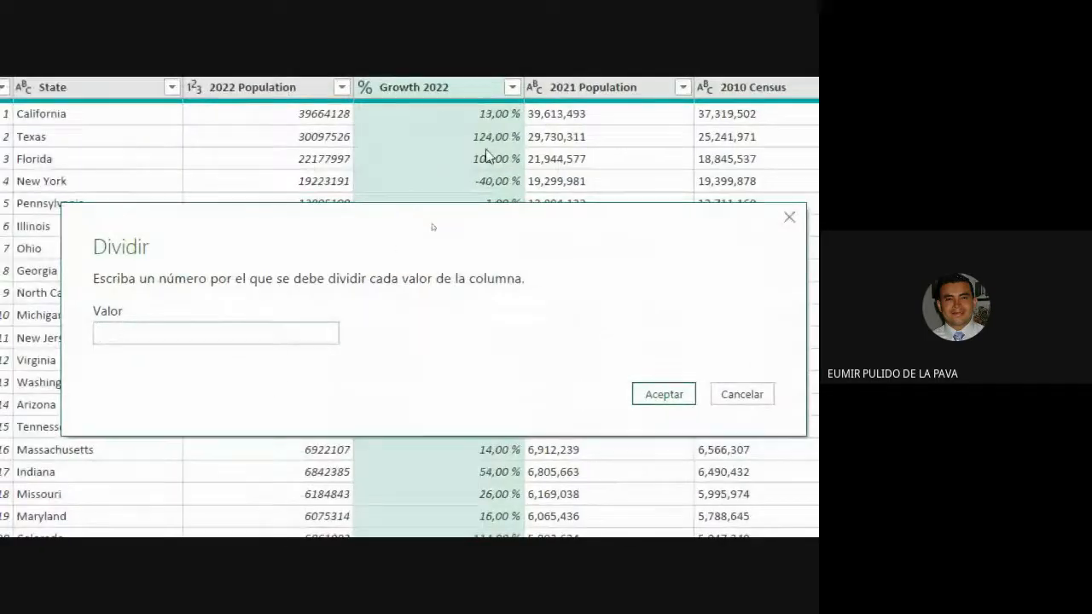
pyautogui.click(248, 333)
pyautogui.write('100')
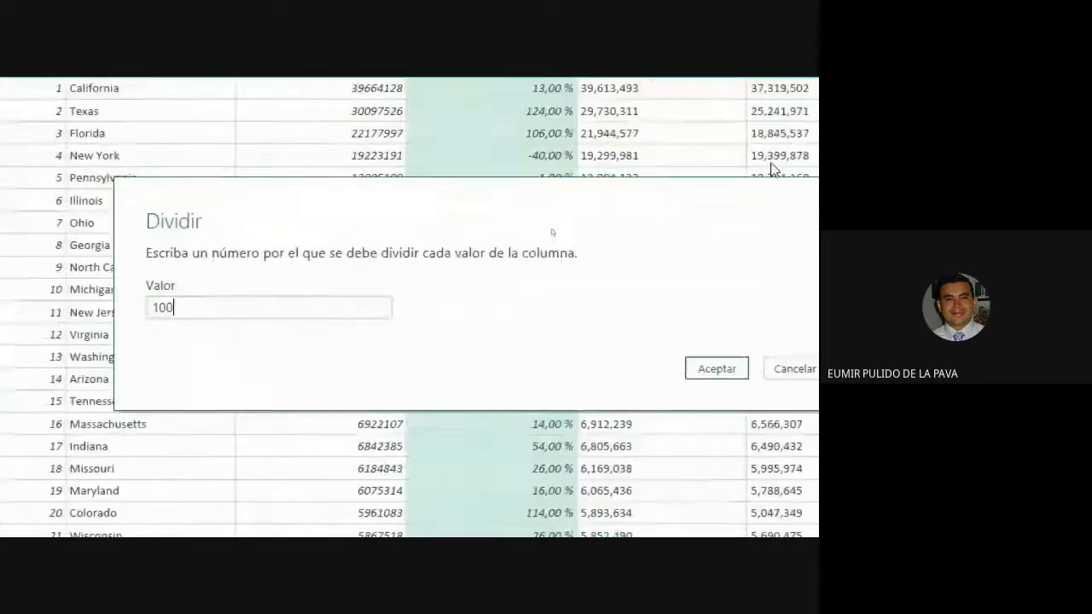
pyautogui.click(705, 361)
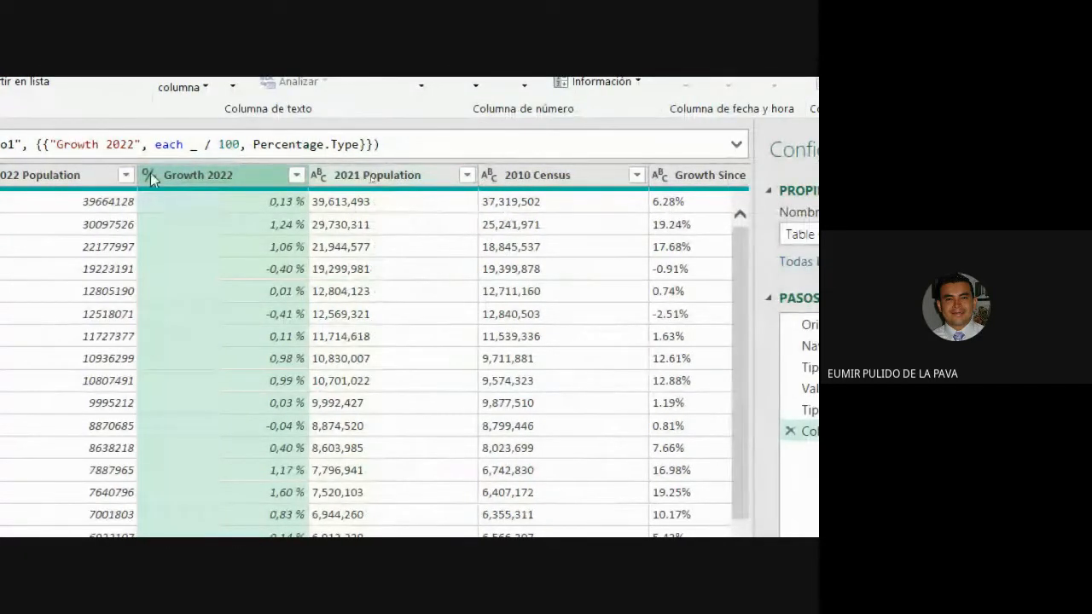
# Remove the commas from the 2021 Population and 2010 Census columns by replacing "," with nothing
pyautogui.click(63, 177)
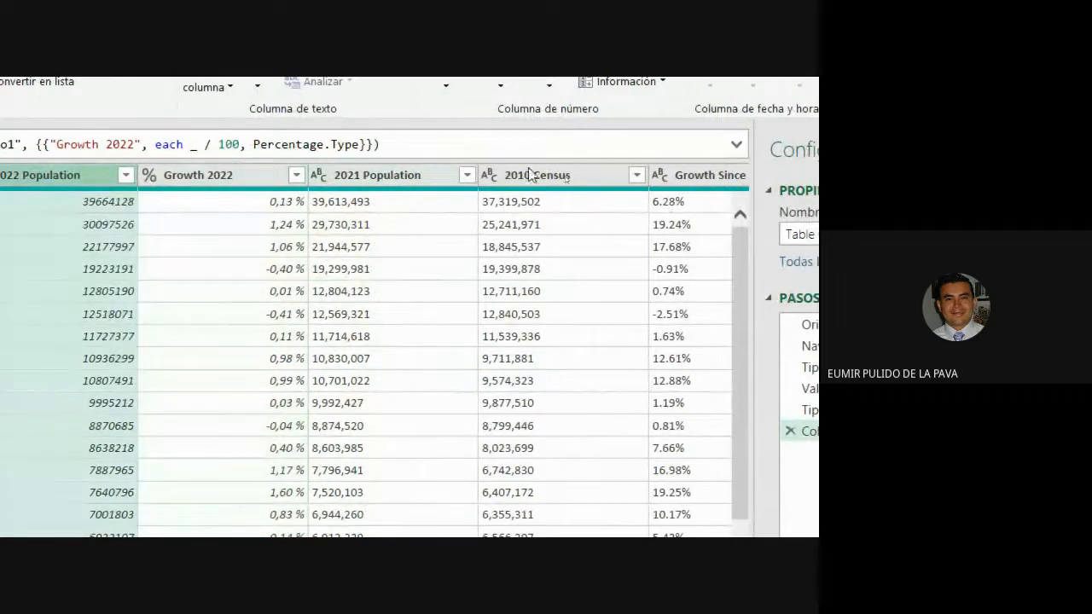
pyautogui.click(389, 181)
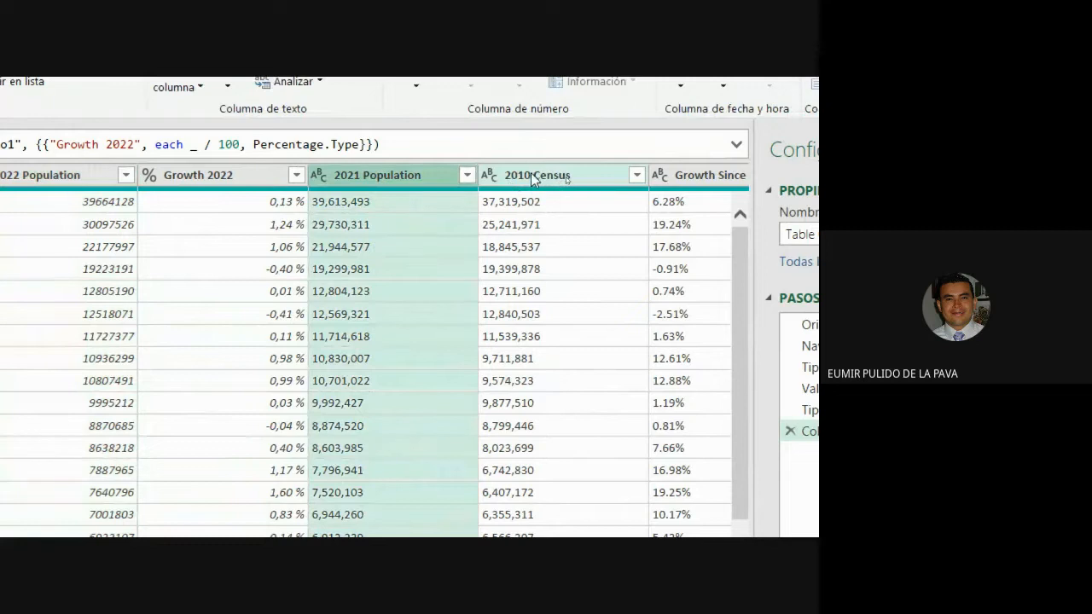
pyautogui.keyDown('ctrl'); pyautogui.click(531, 178); pyautogui.keyUp('ctrl')
pyautogui.moveTo(413, 171)
pyautogui.mouseDown()
pyautogui.moveTo(405, 174)
pyautogui.moveTo(555, 172)
pyautogui.moveTo(402, 176)
pyautogui.mouseUp()
pyautogui.keyDown('ctrl'); pyautogui.click(546, 175); pyautogui.keyUp('ctrl')
pyautogui.click(546, 178)
pyautogui.click(418, 176)
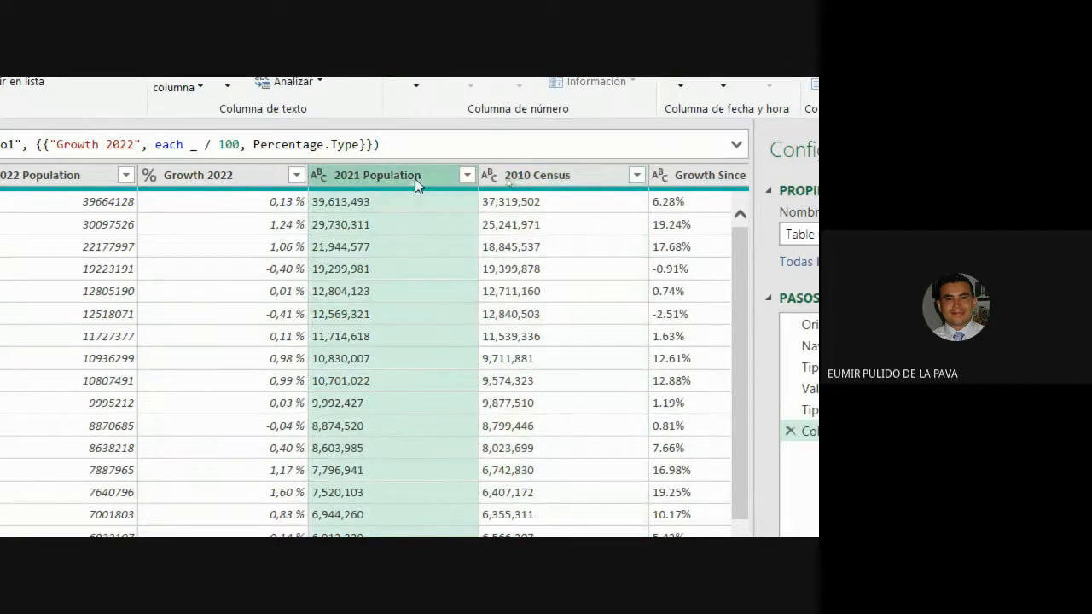
pyautogui.keyDown('ctrl'); pyautogui.click(553, 176); pyautogui.keyUp('ctrl')
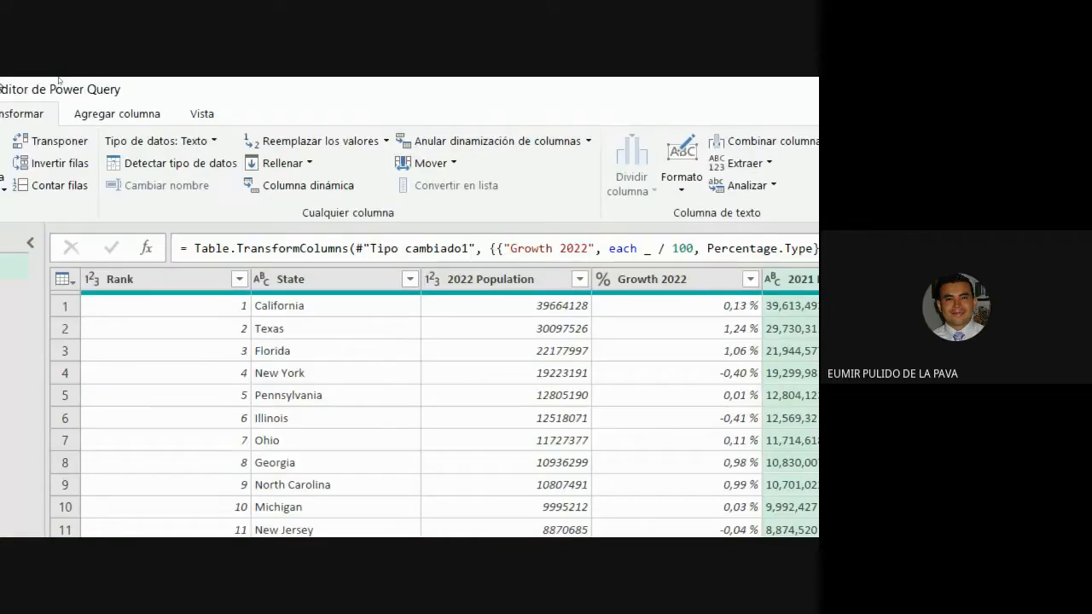
pyautogui.click(88, 112)
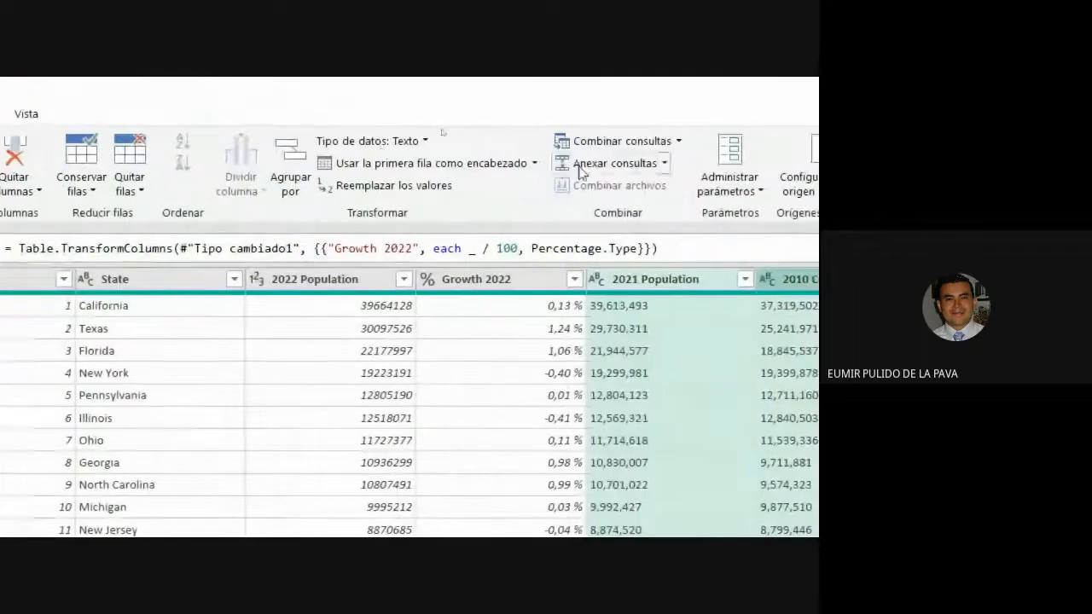
pyautogui.click(426, 189)
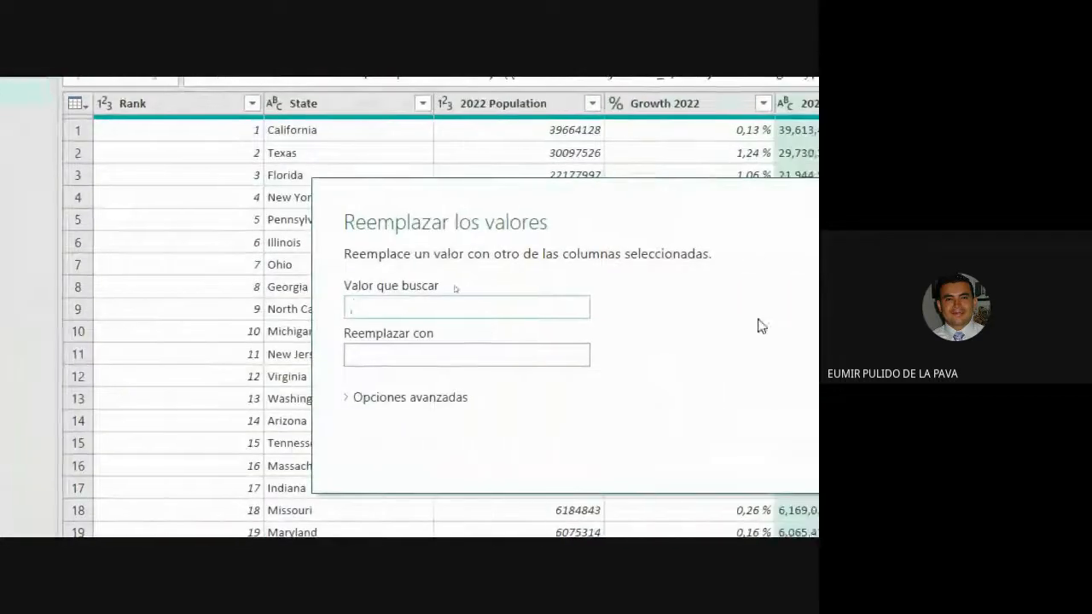
pyautogui.click(712, 452)
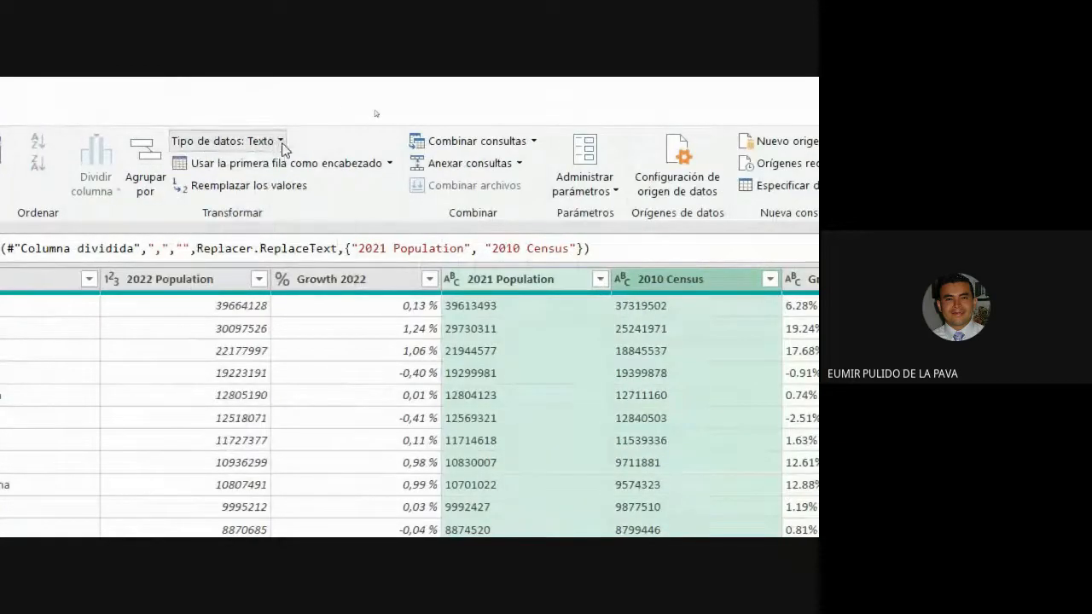
pyautogui.click(280, 142)
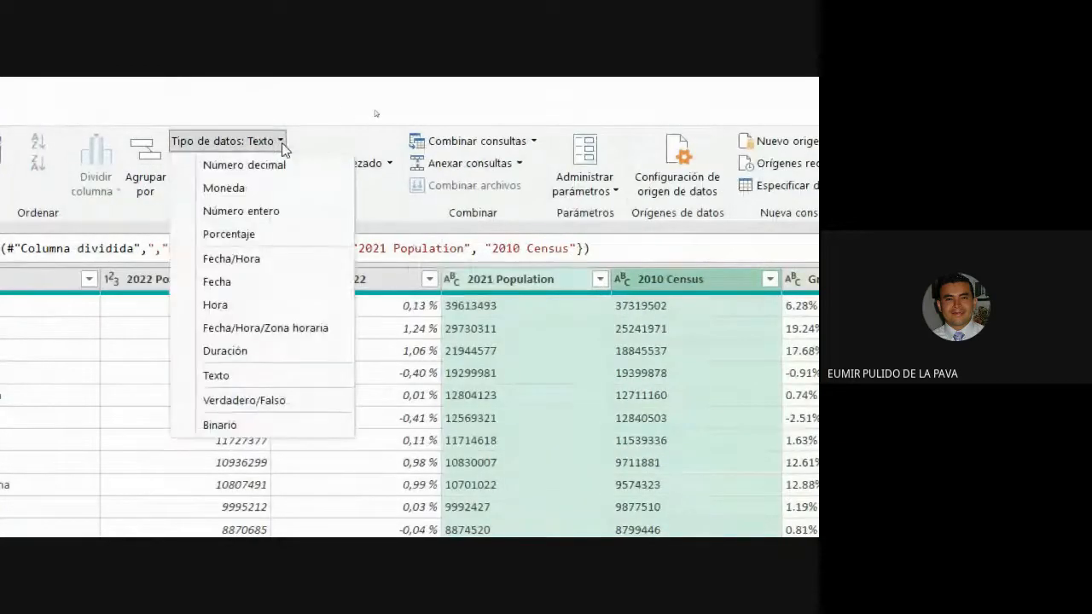
pyautogui.click(291, 208)
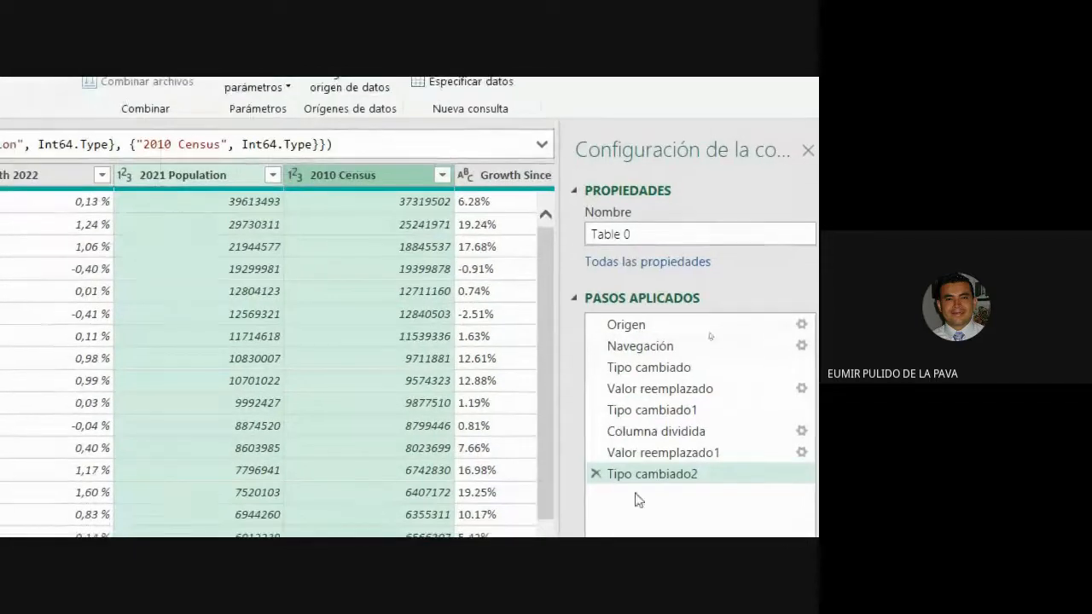
pyautogui.click(594, 474)
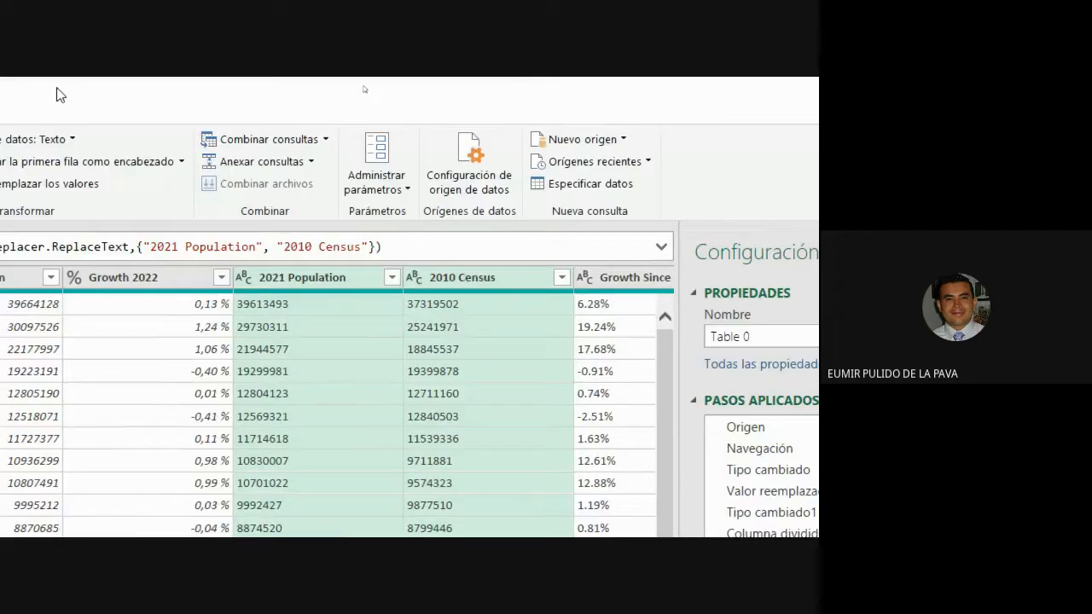
# Set the data type of the 2021 Population and 2010 Census columns to Número entero
pyautogui.click(66, 139)
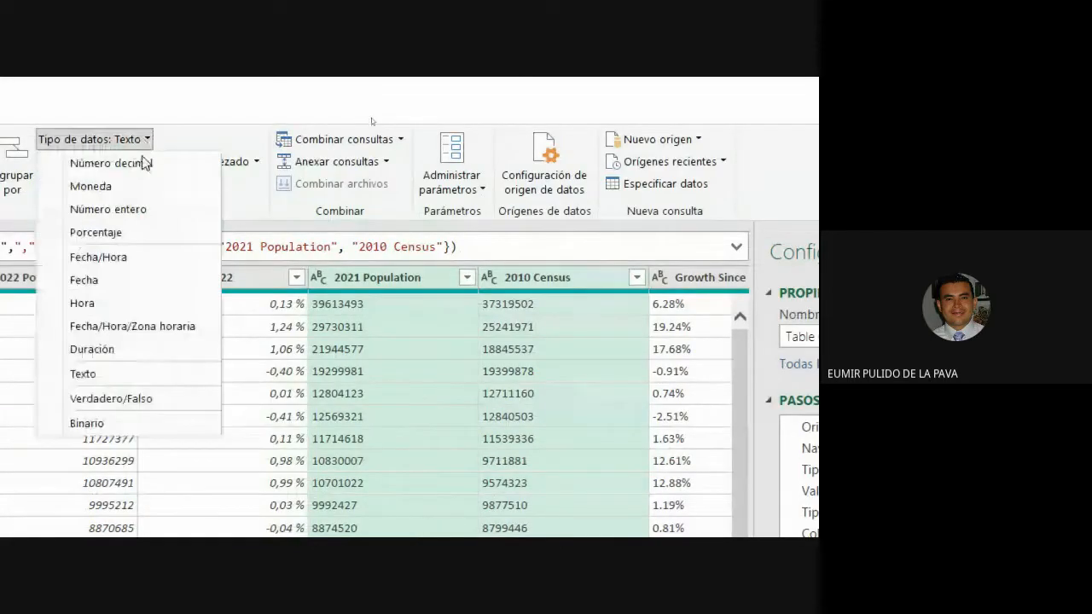
pyautogui.click(137, 210)
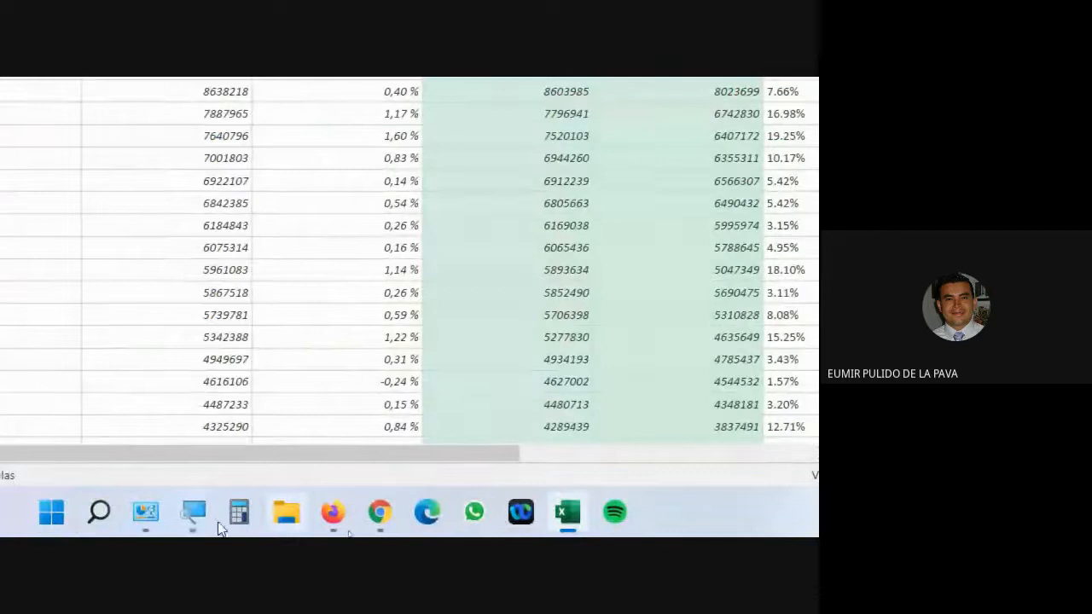
# Check the Google Meet call's chat in Chrome and return to the Power Query Editor
pyautogui.click(195, 514)
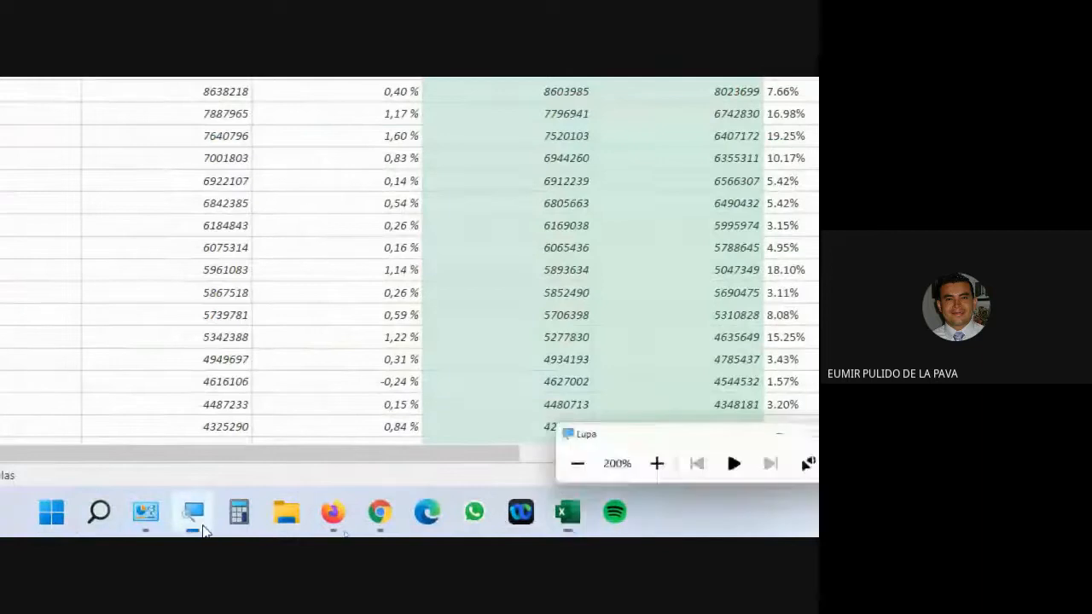
pyautogui.click(725, 456)
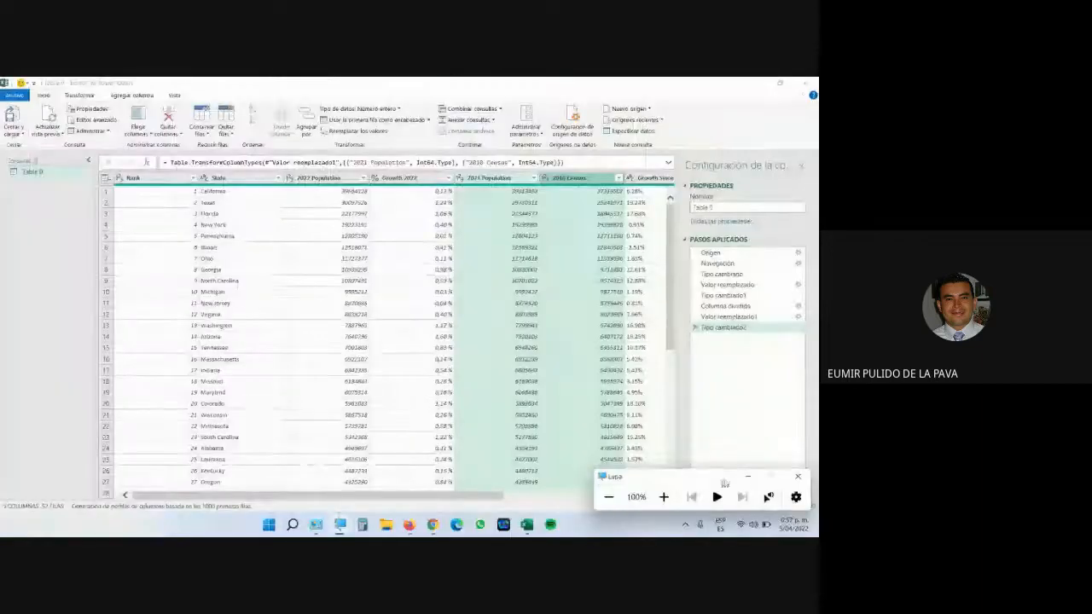
pyautogui.click(748, 477)
pyautogui.moveTo(435, 524)
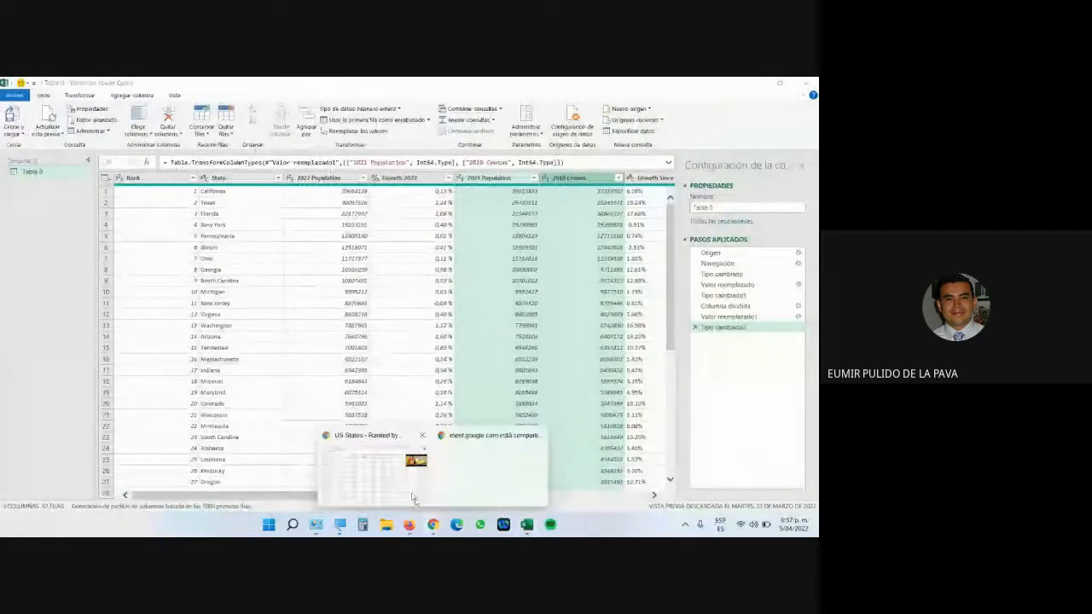
pyautogui.click(414, 500)
pyautogui.click(30, 87)
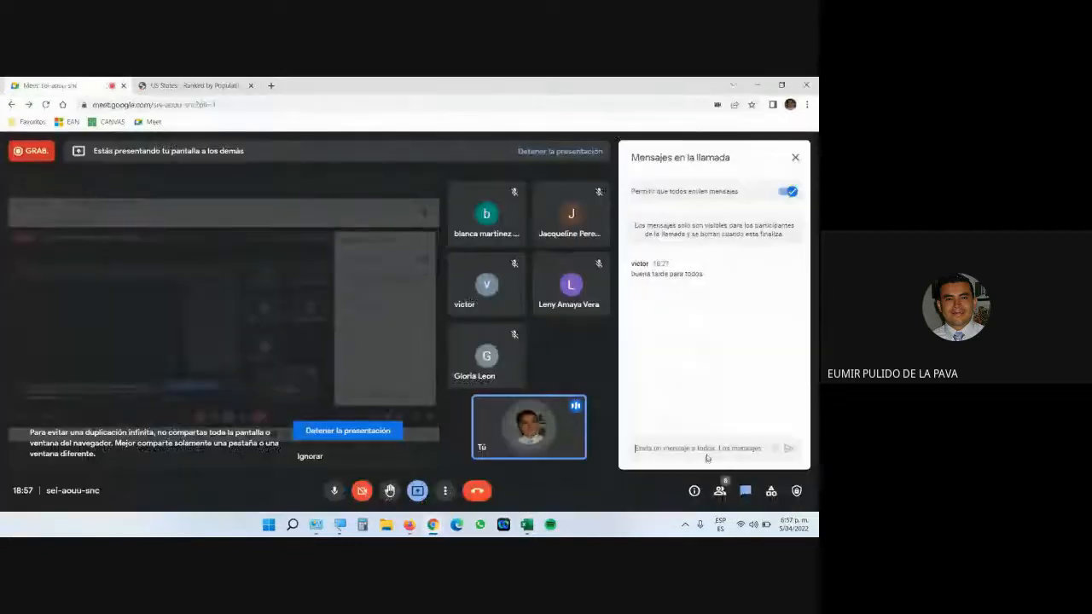
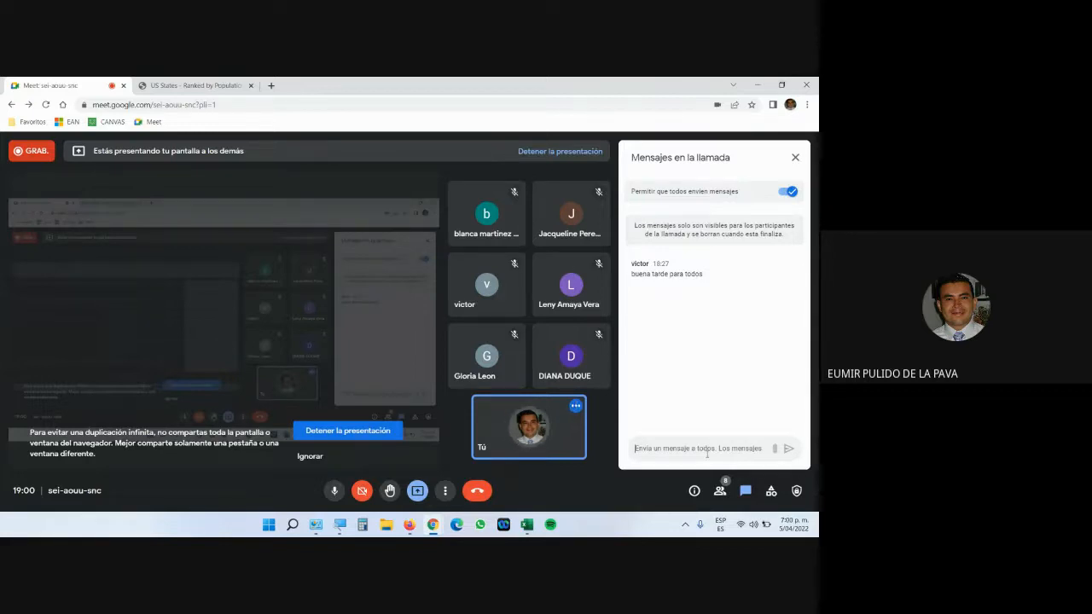
pyautogui.click(706, 454)
pyautogui.click(528, 524)
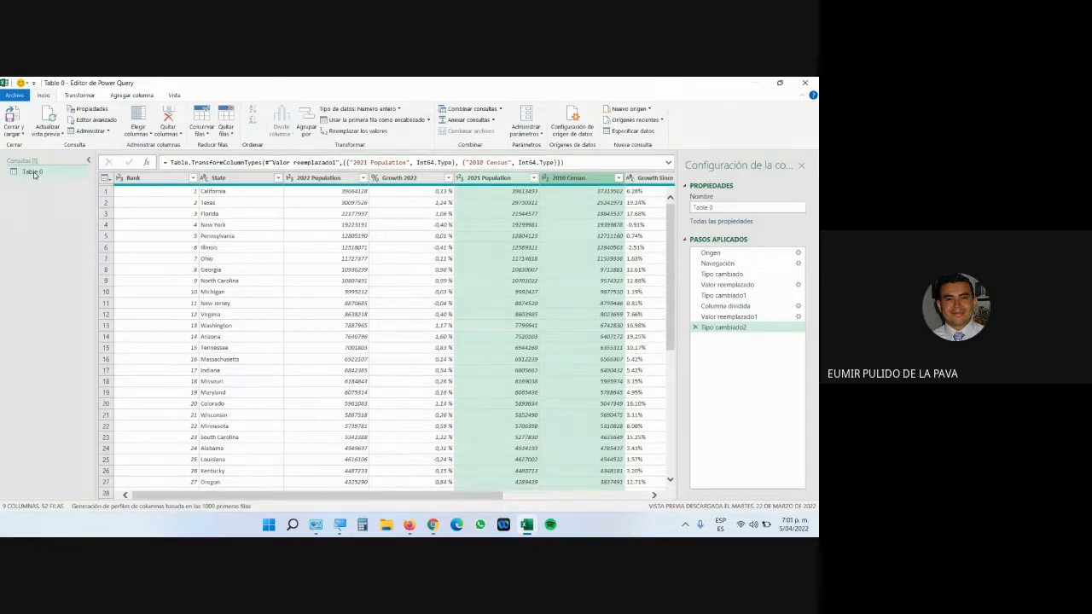
# Rename the Table 0 query as POBLACION USA
pyautogui.click(339, 525)
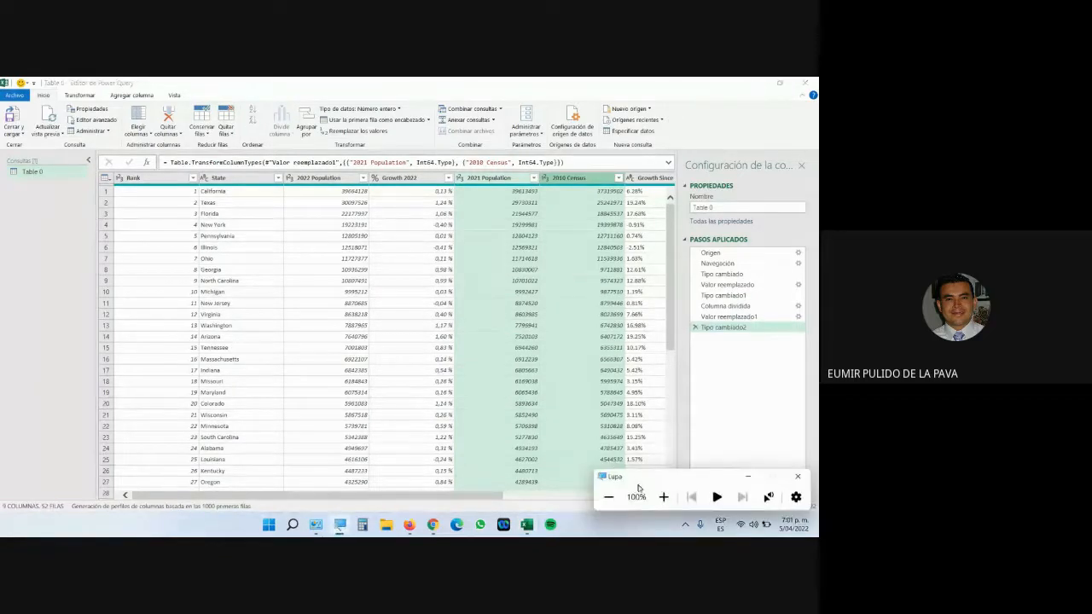
pyautogui.click(663, 497)
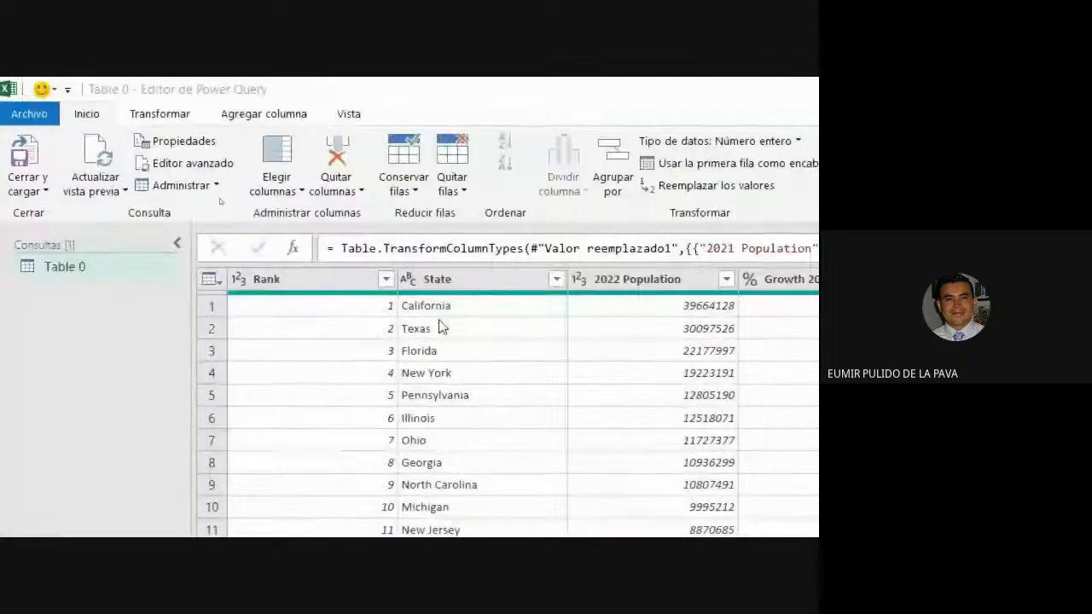
pyautogui.rightClick(67, 268)
pyautogui.click(139, 356)
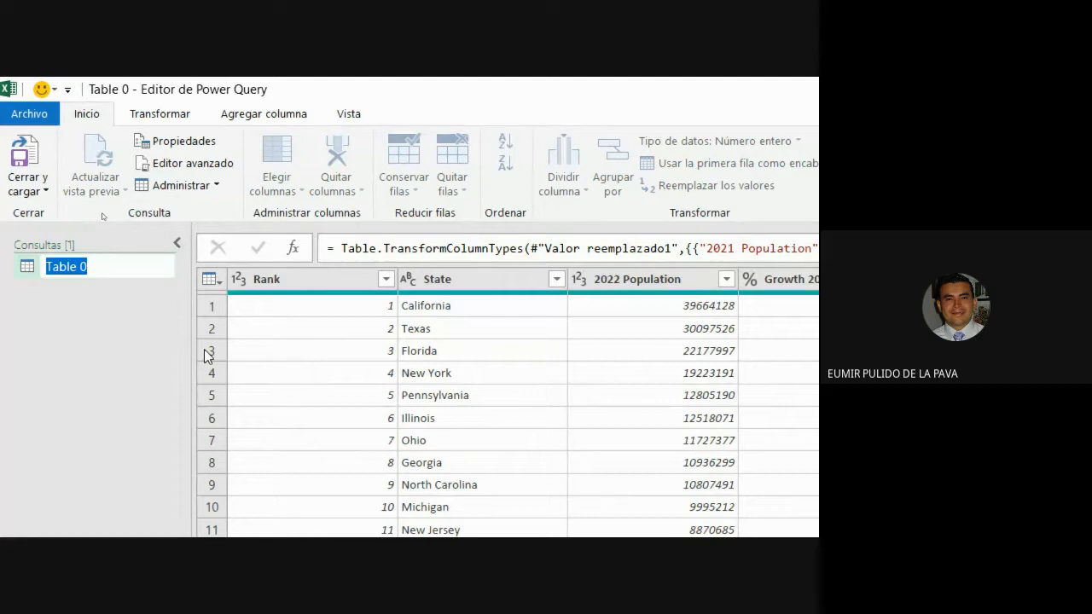
pyautogui.write('POBLACION USA')
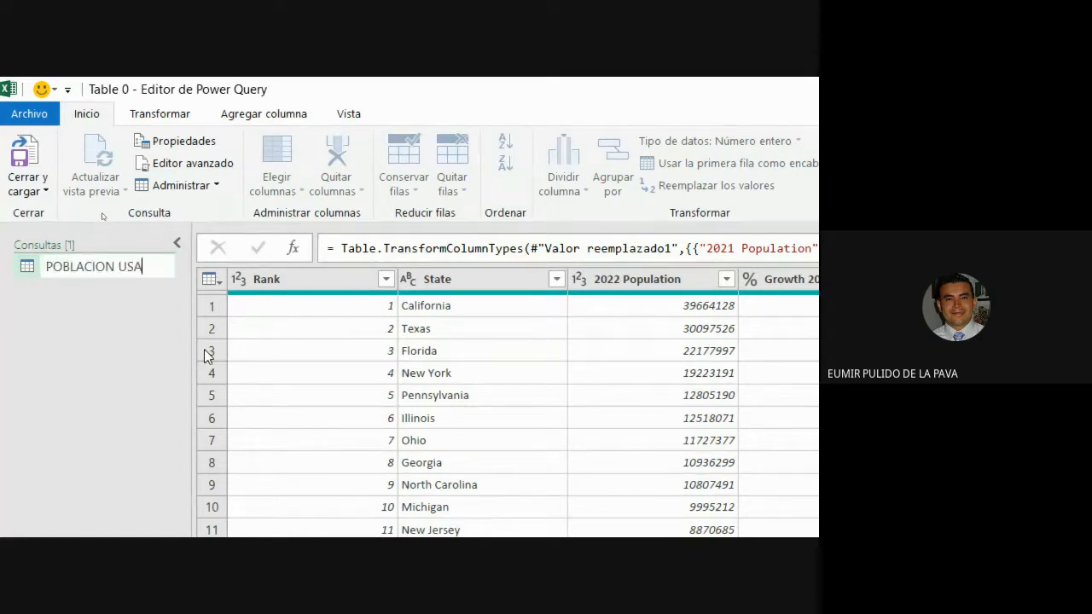
pyautogui.press('Return')
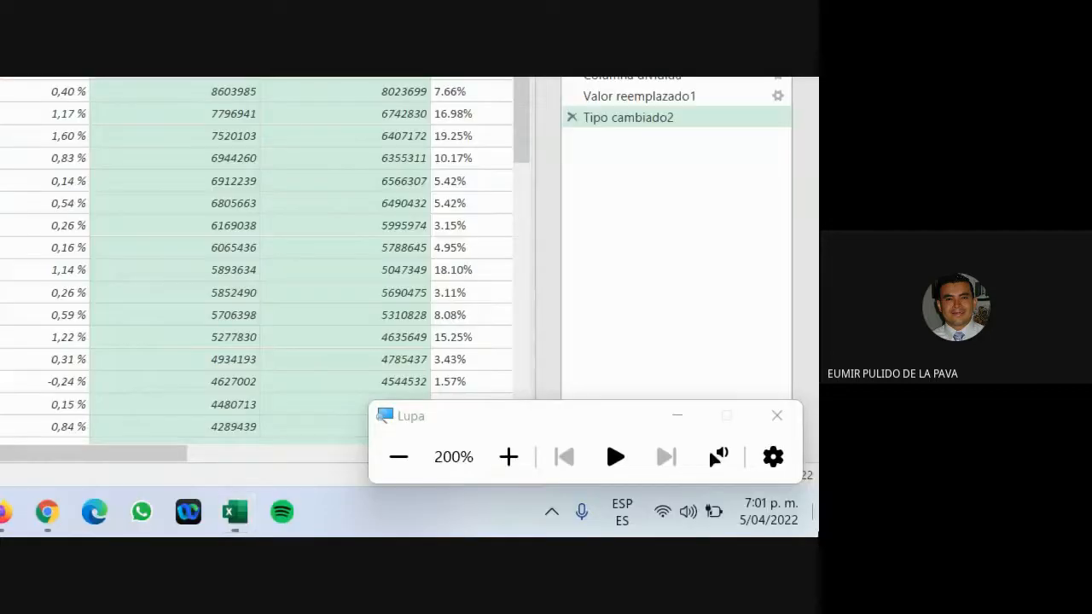
# Look over the BBDD files on the desktop and connect to the Access database 12. BBDD Ventas as a new source
pyautogui.click(816, 533)
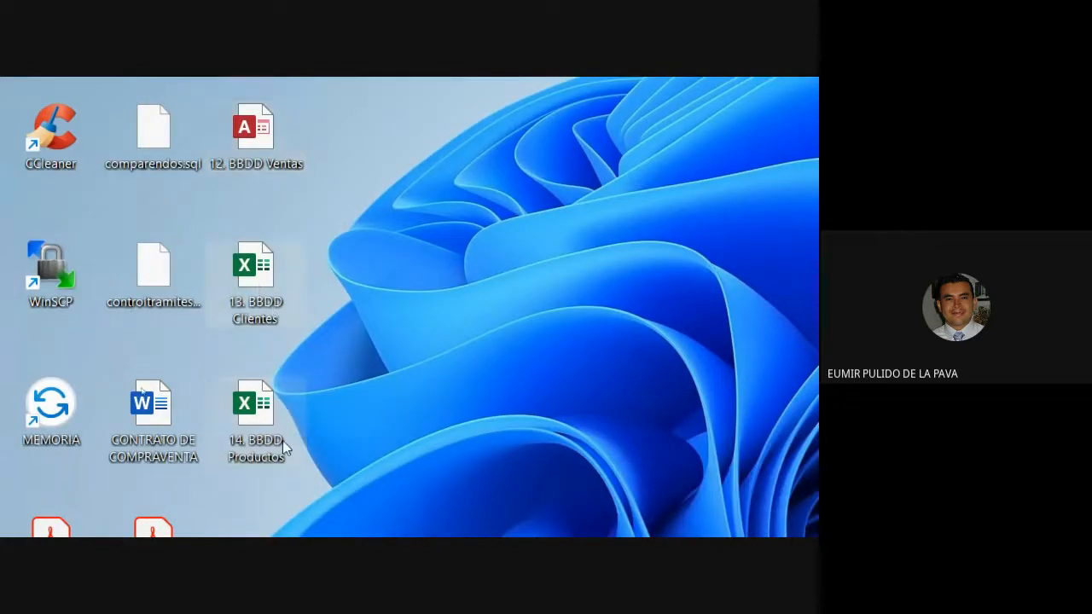
pyautogui.doubleClick(266, 301)
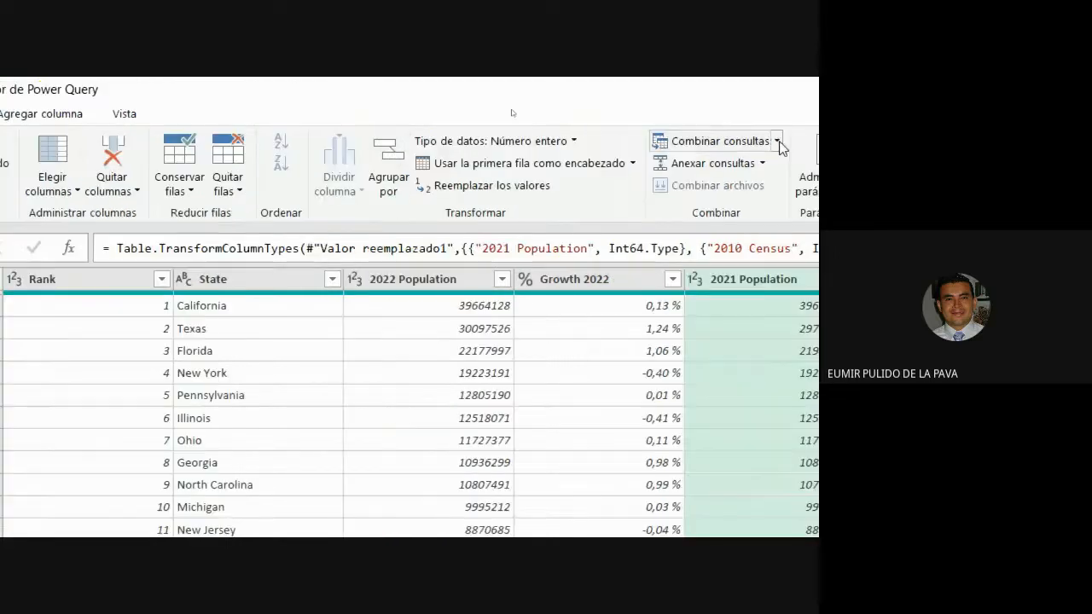
pyautogui.click(490, 145)
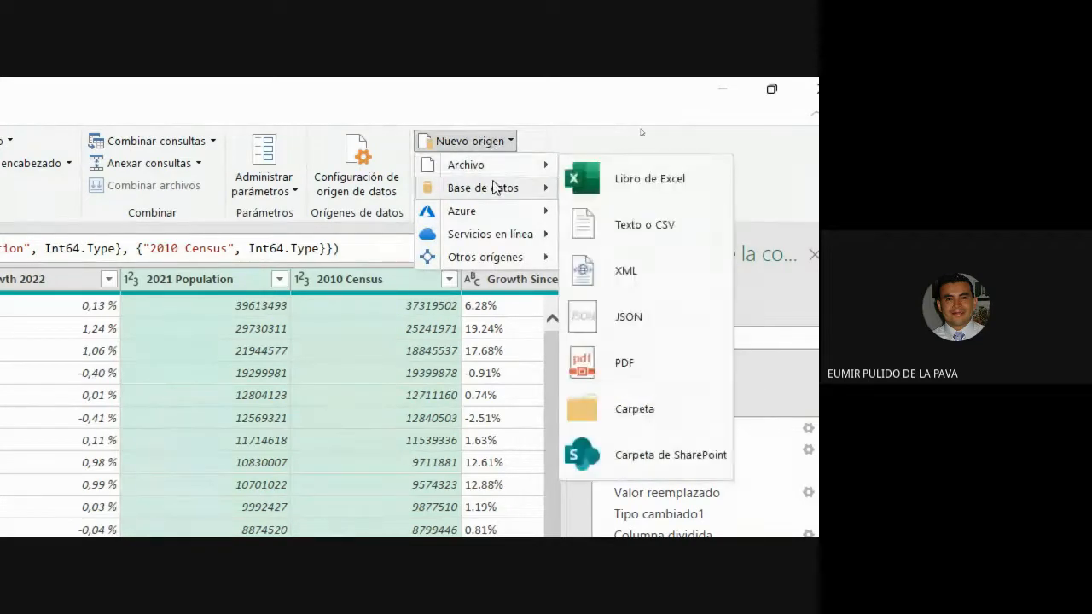
pyautogui.moveTo(500, 185)
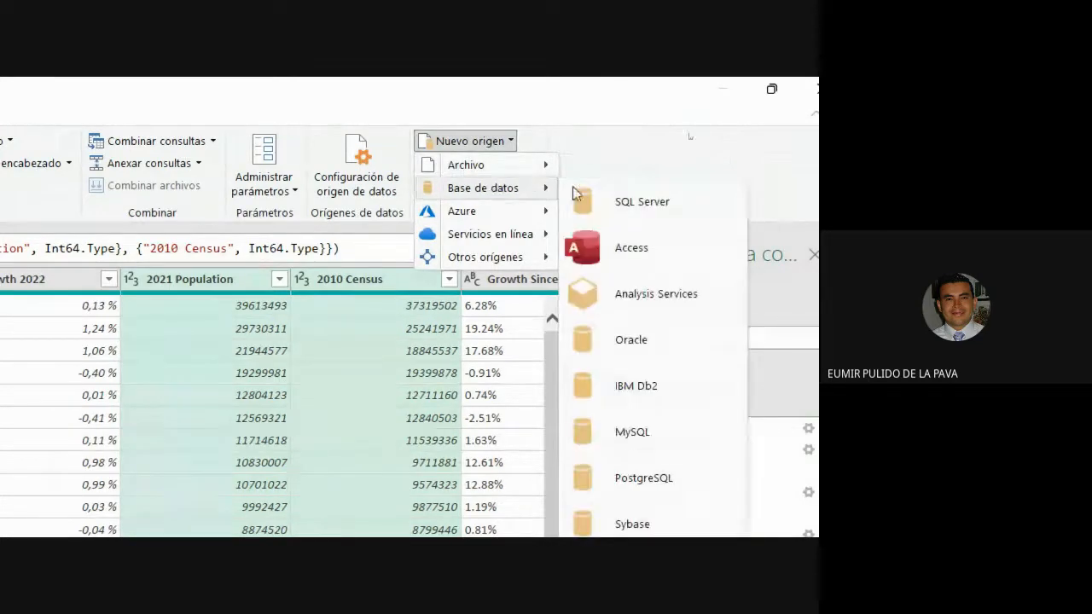
pyautogui.click(619, 252)
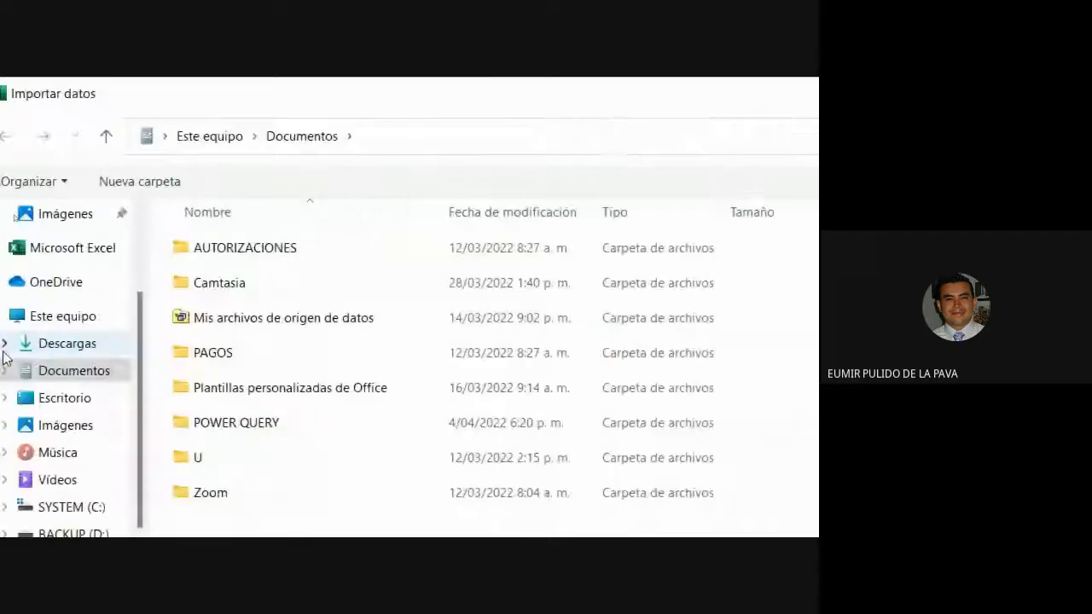
pyautogui.click(81, 399)
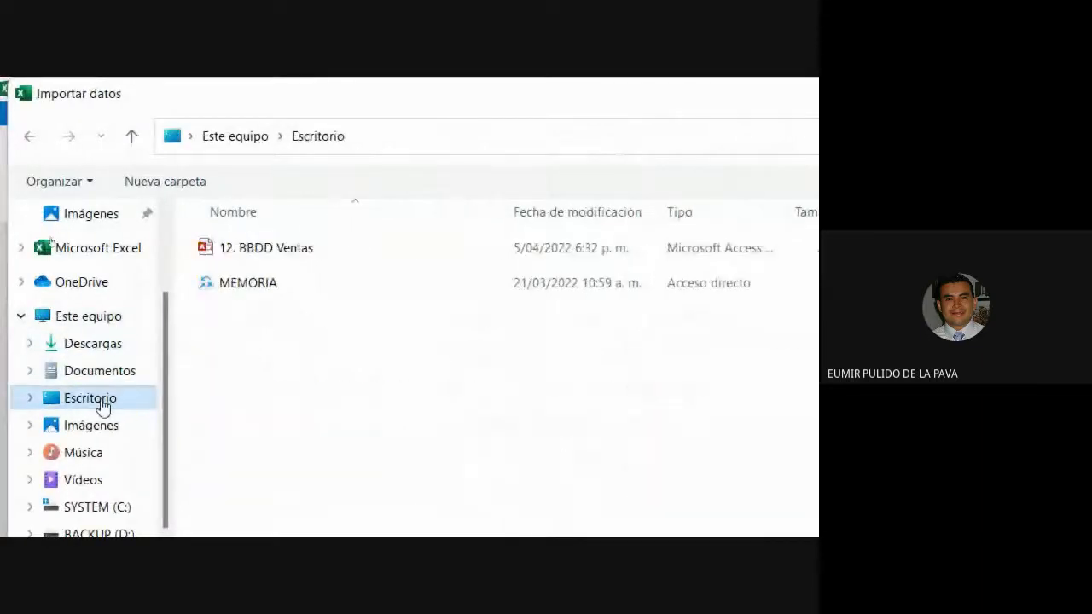
pyautogui.click(272, 249)
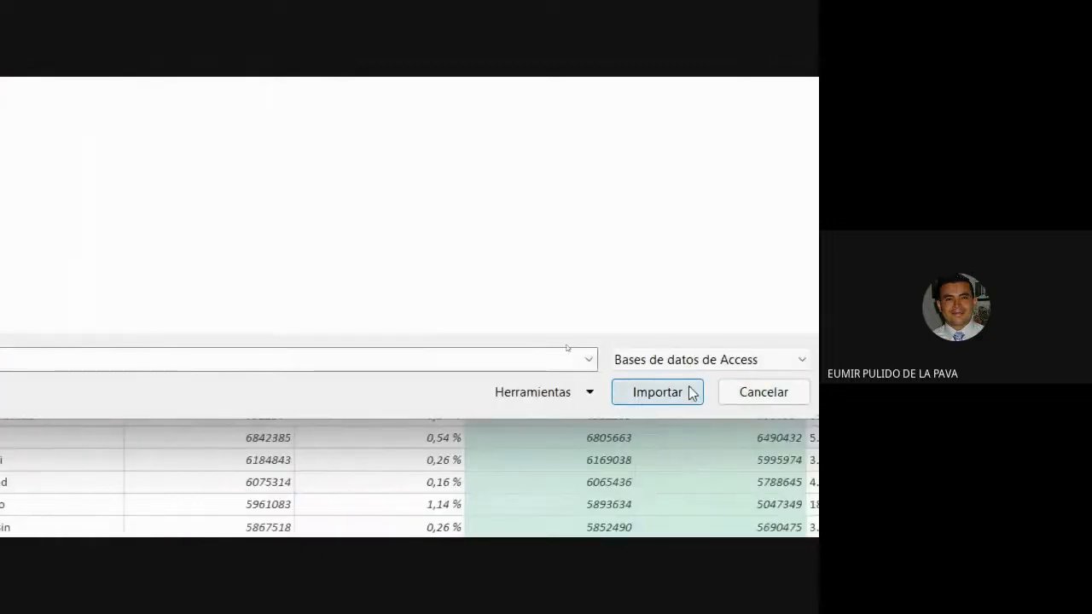
pyautogui.click(688, 389)
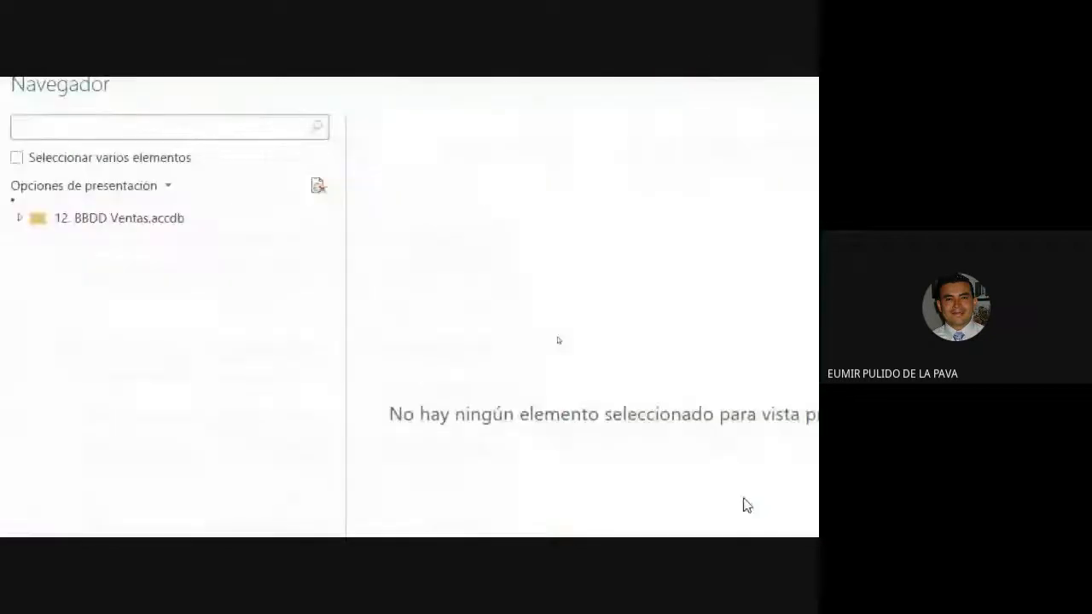
# Preview the Tipo envío and Ventas tables of 12. BBDD Ventas.accdb in the Navigator
pyautogui.click(150, 222)
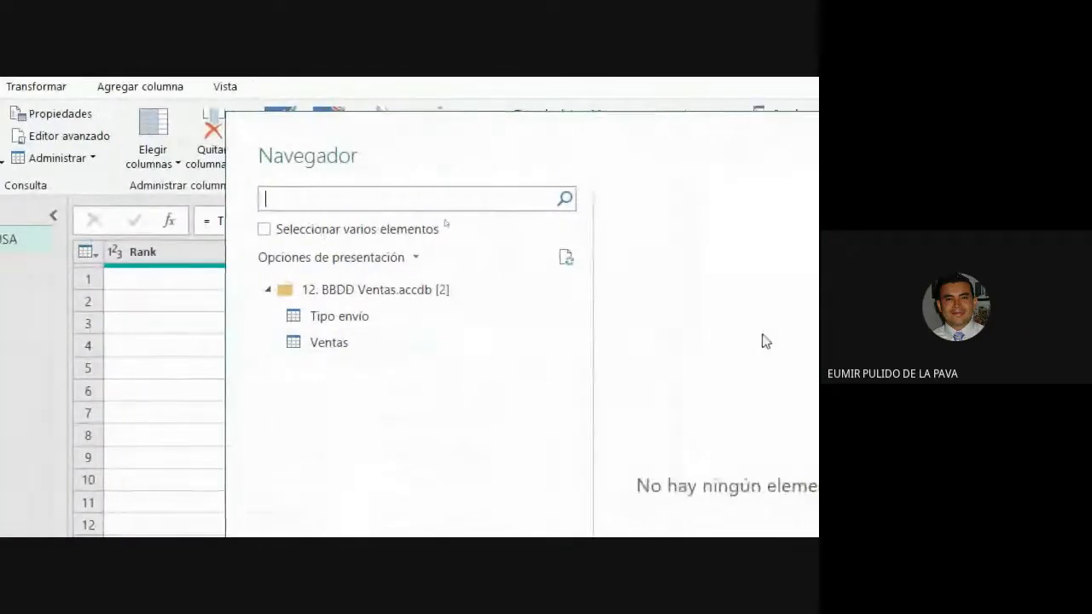
pyautogui.click(362, 297)
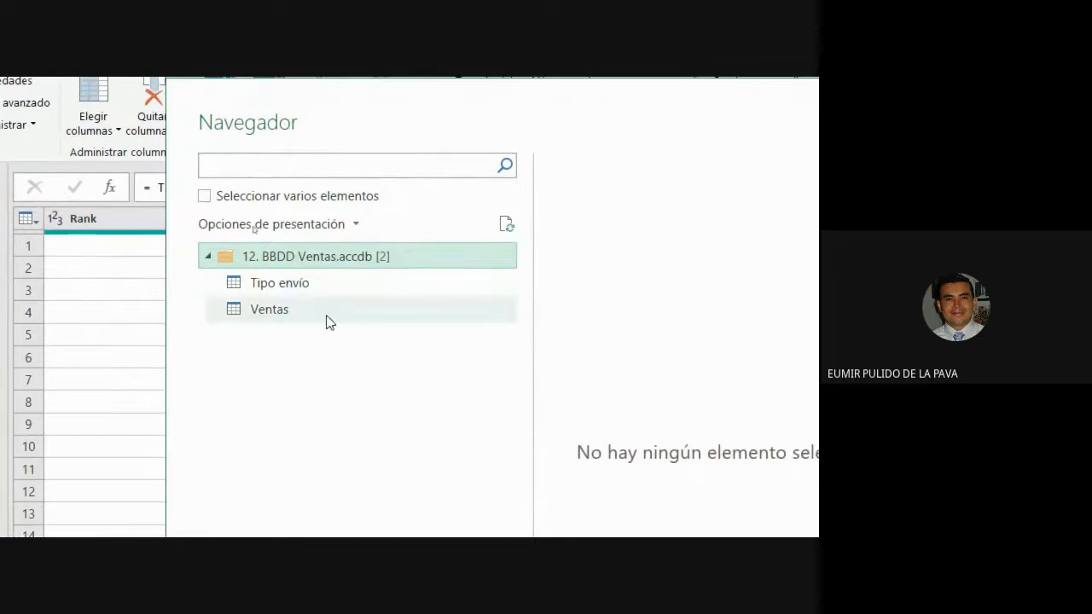
pyautogui.click(312, 323)
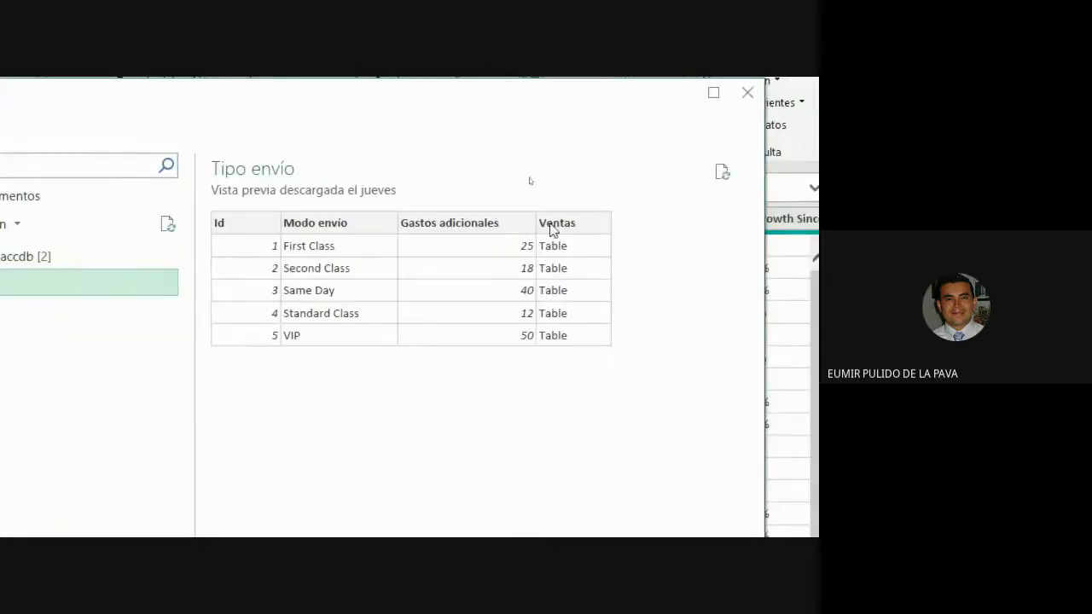
pyautogui.click(300, 315)
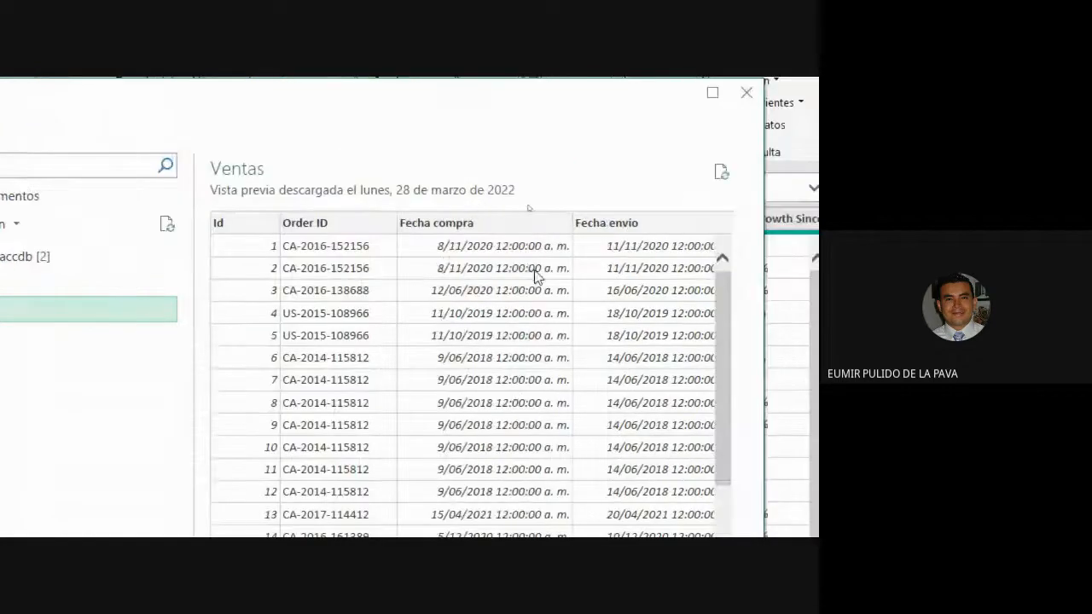
# Check the Ventas preview rows and import both the Tipo envío and Ventas tables from 12. BBDD Ventas.accdb
pyautogui.scroll(-7, 566, 334)
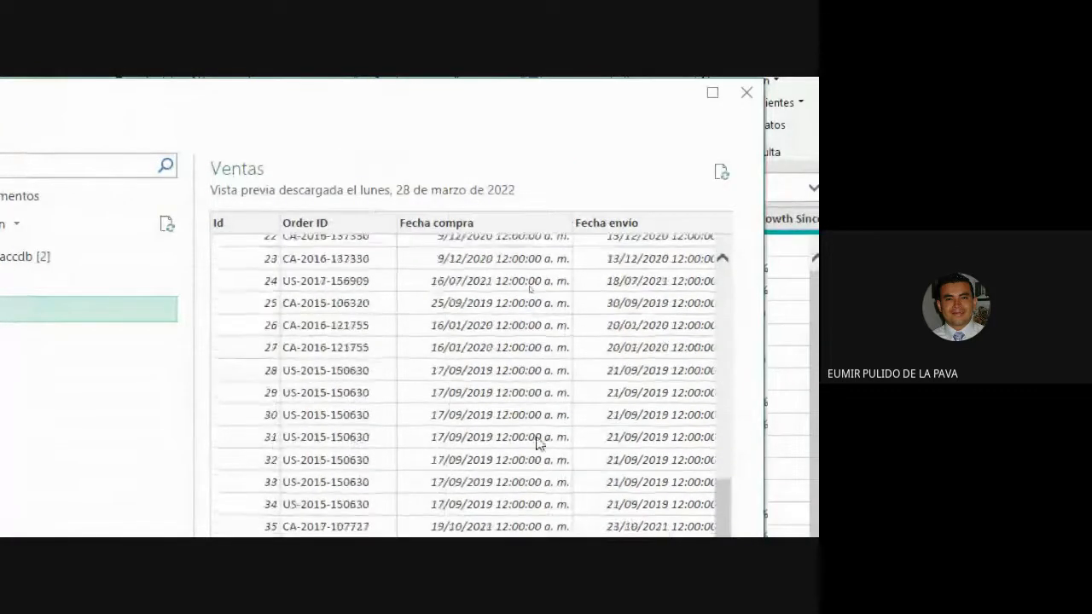
pyautogui.scroll(5, 538, 443)
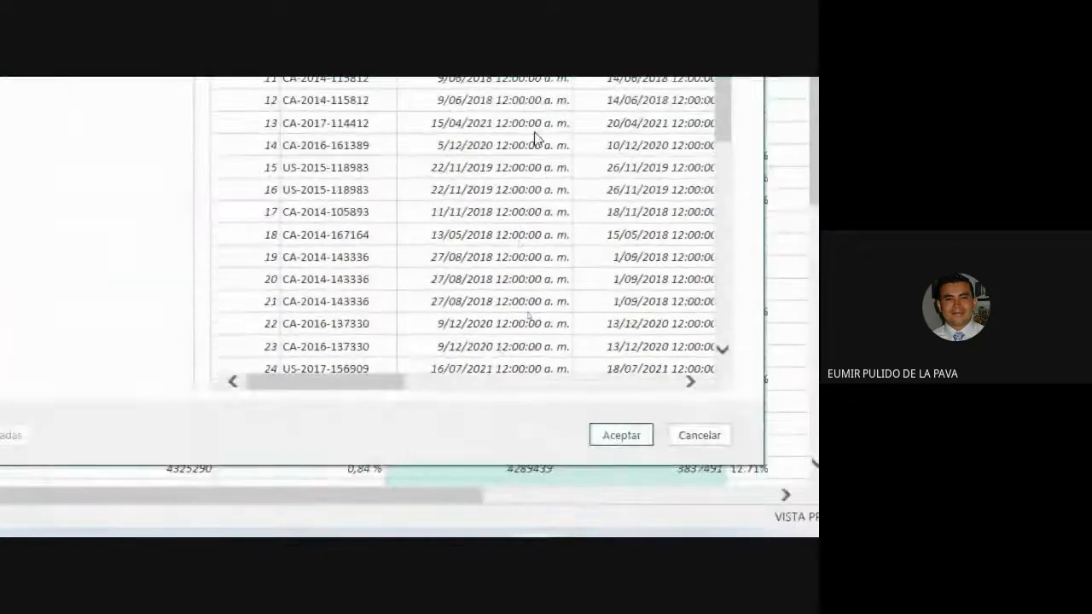
pyautogui.scroll(2, 481, 202)
pyautogui.scroll(-7, 470, 324)
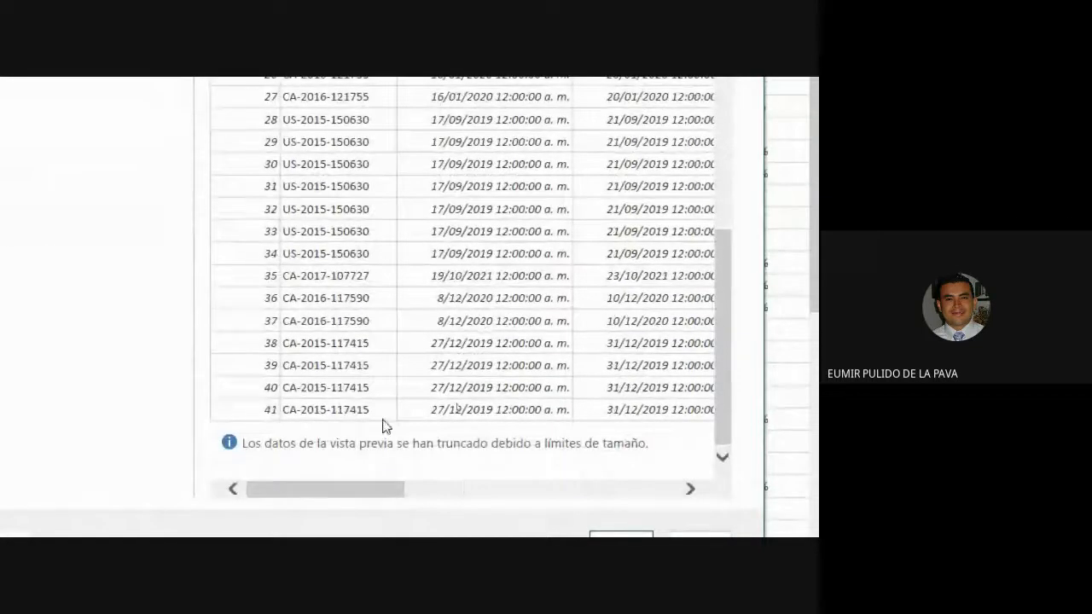
pyautogui.scroll(7, 287, 415)
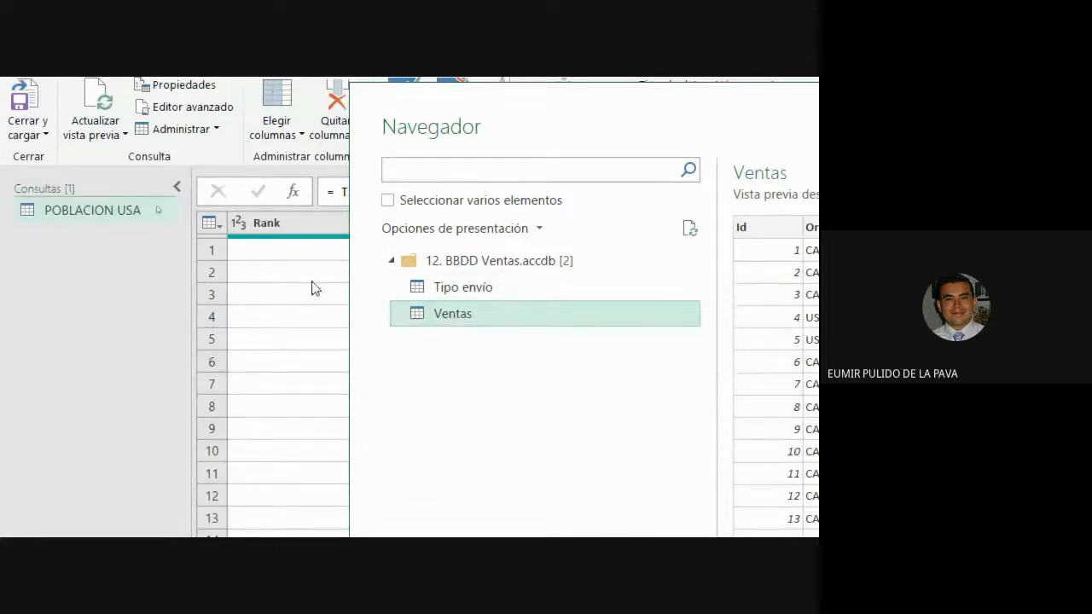
pyautogui.click(388, 200)
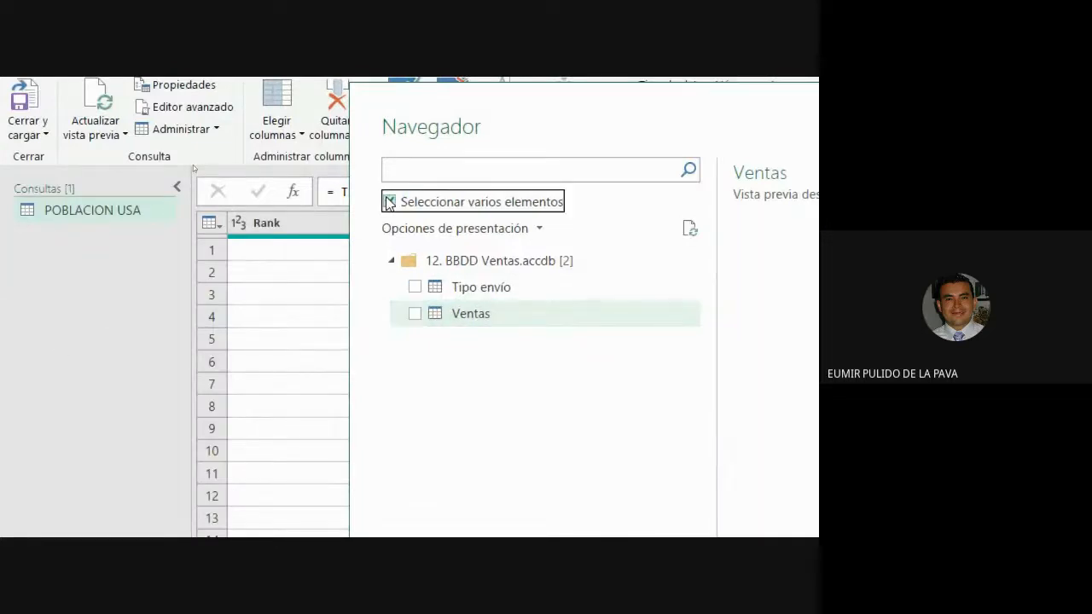
pyautogui.click(415, 287)
pyautogui.click(414, 313)
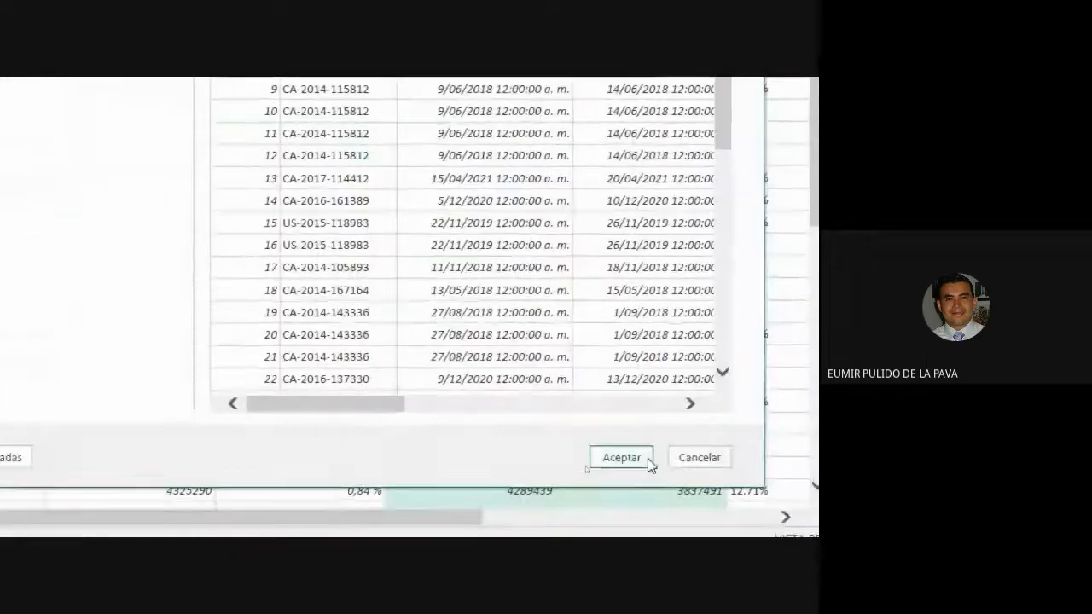
pyautogui.click(646, 459)
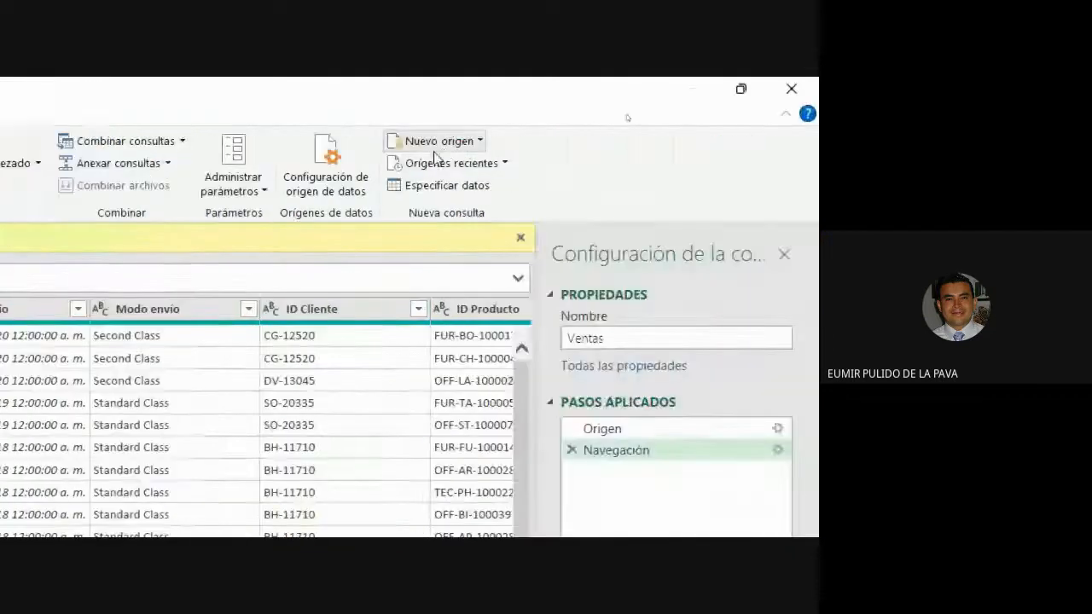
# Add the Excel workbook 13. BBDD Clientes from the desktop as a new source and import its Sheet1
pyautogui.click(444, 143)
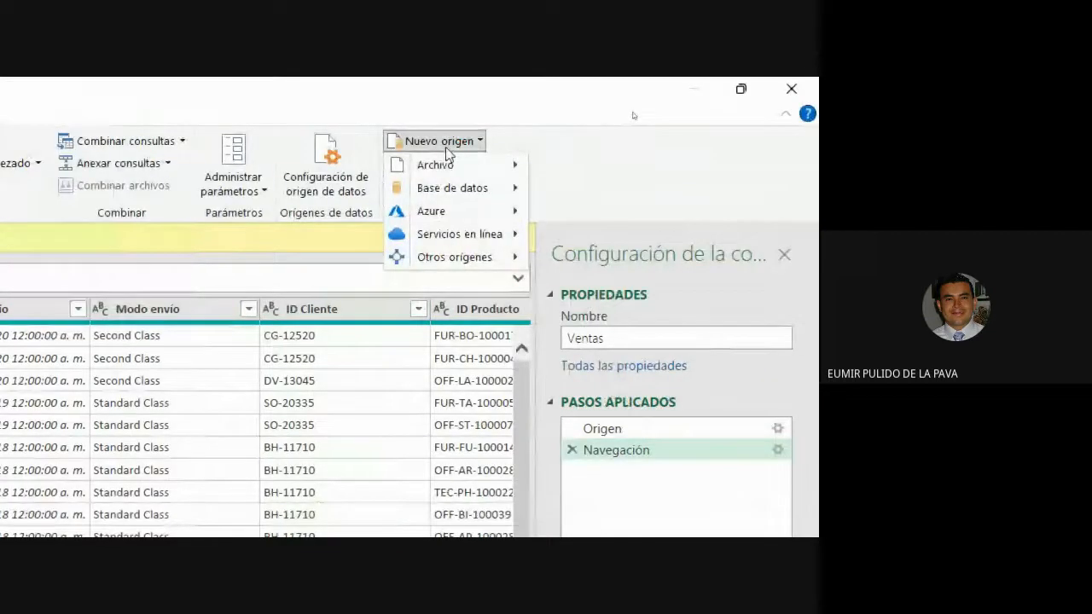
pyautogui.moveTo(461, 185)
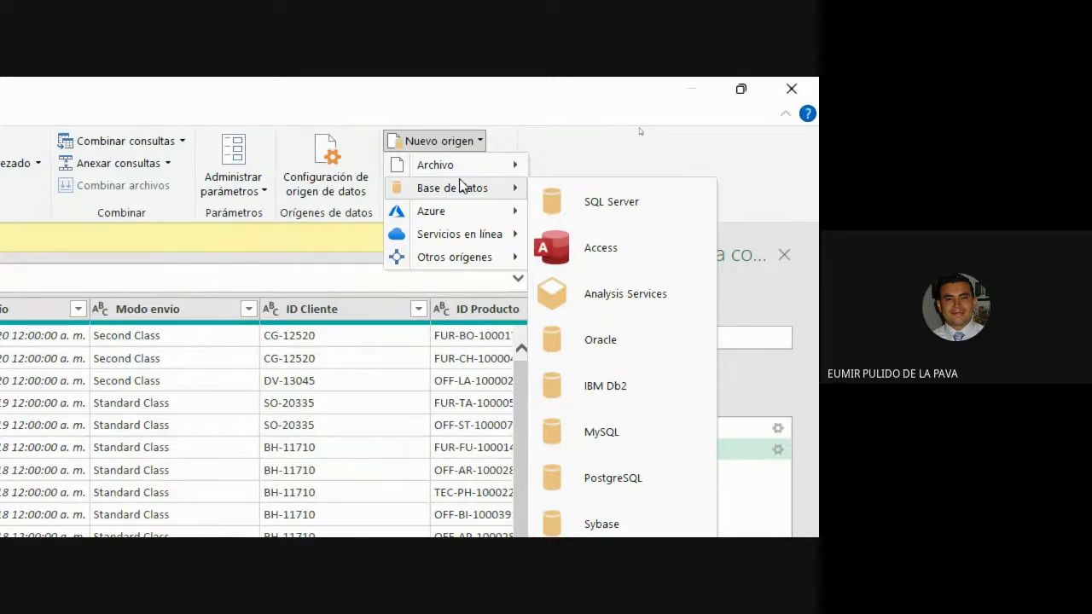
pyautogui.moveTo(511, 166)
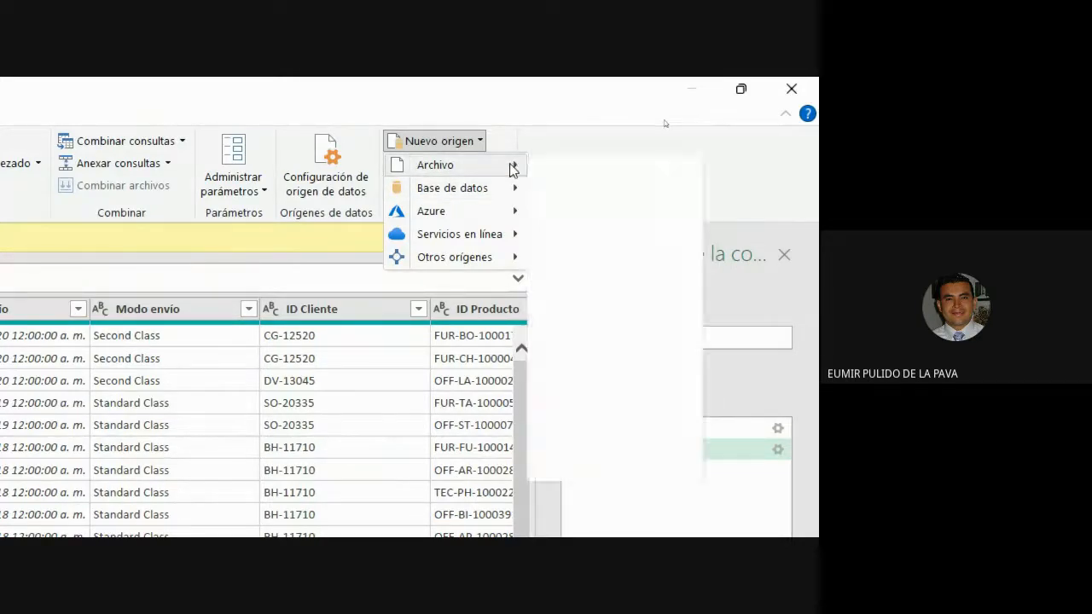
pyautogui.click(597, 177)
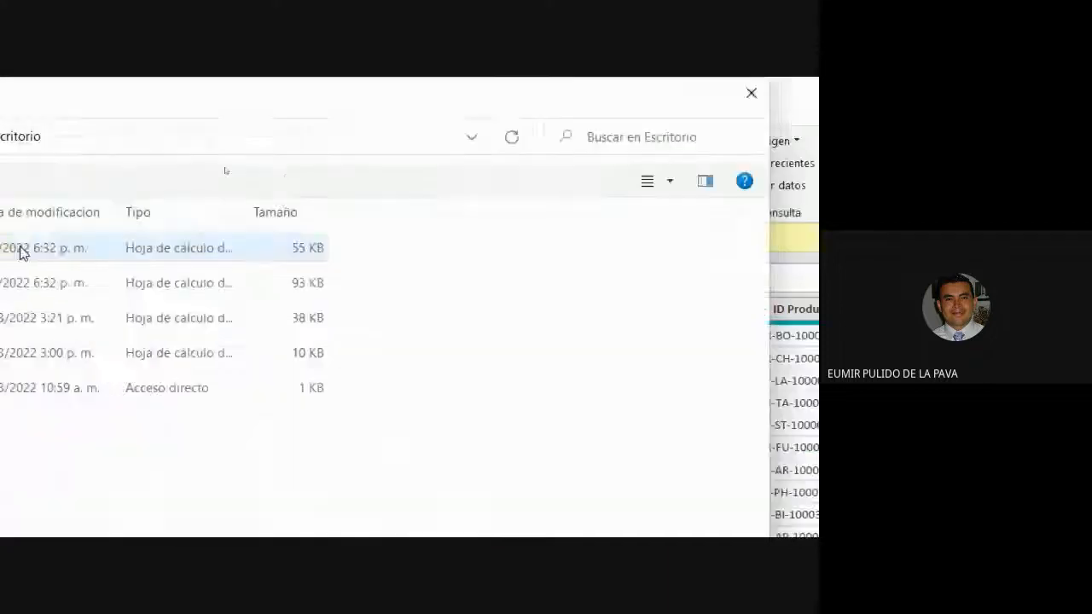
pyautogui.click(250, 247)
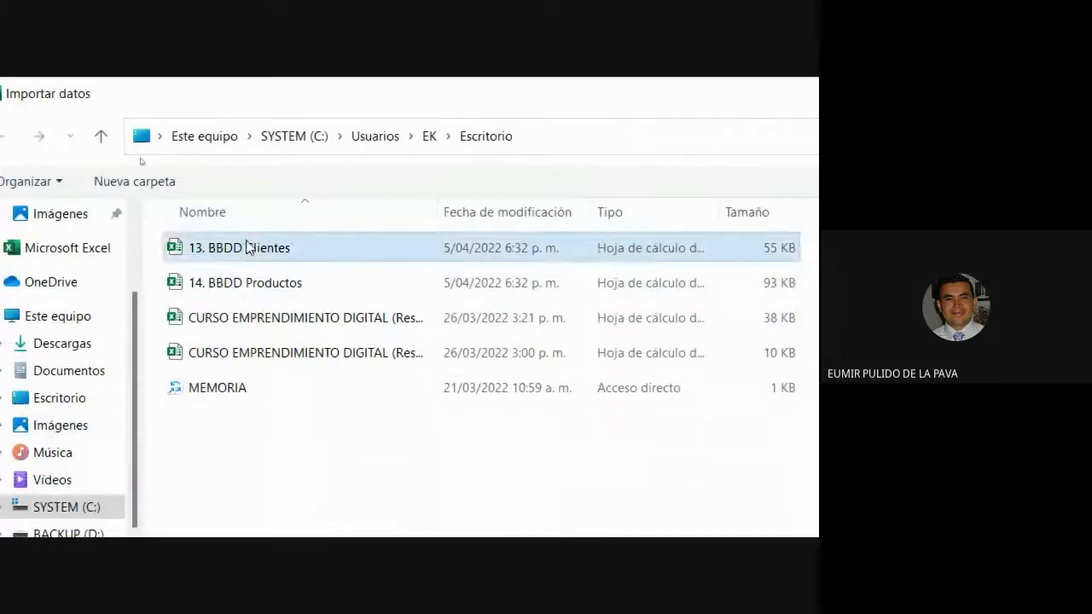
pyautogui.click(627, 413)
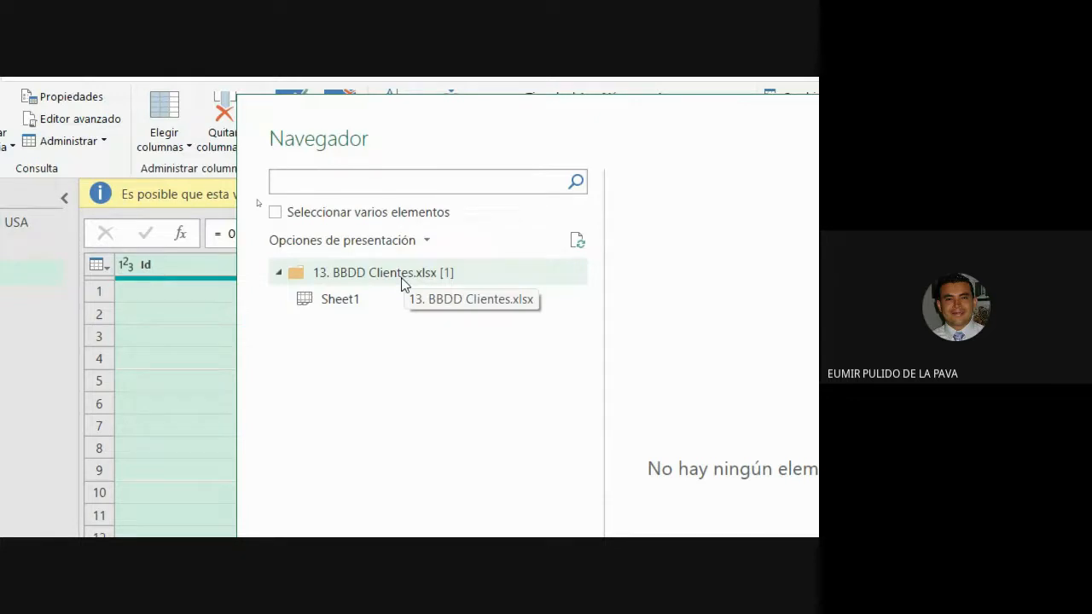
pyautogui.click(348, 302)
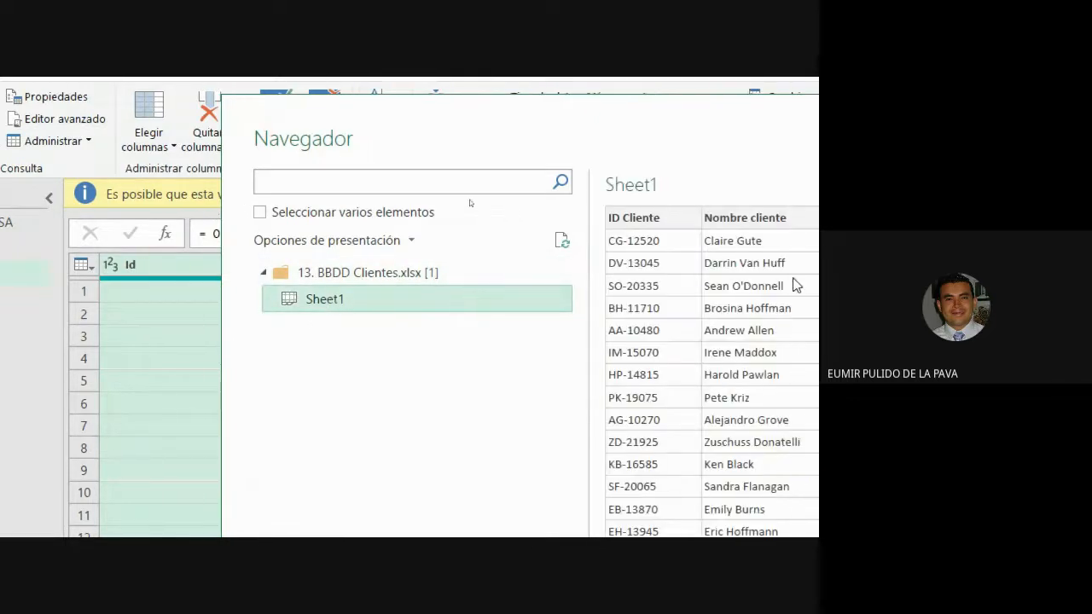
pyautogui.moveTo(686, 273); pyautogui.dragTo(668, 489)
pyautogui.moveTo(672, 414); pyautogui.dragTo(670, 435)
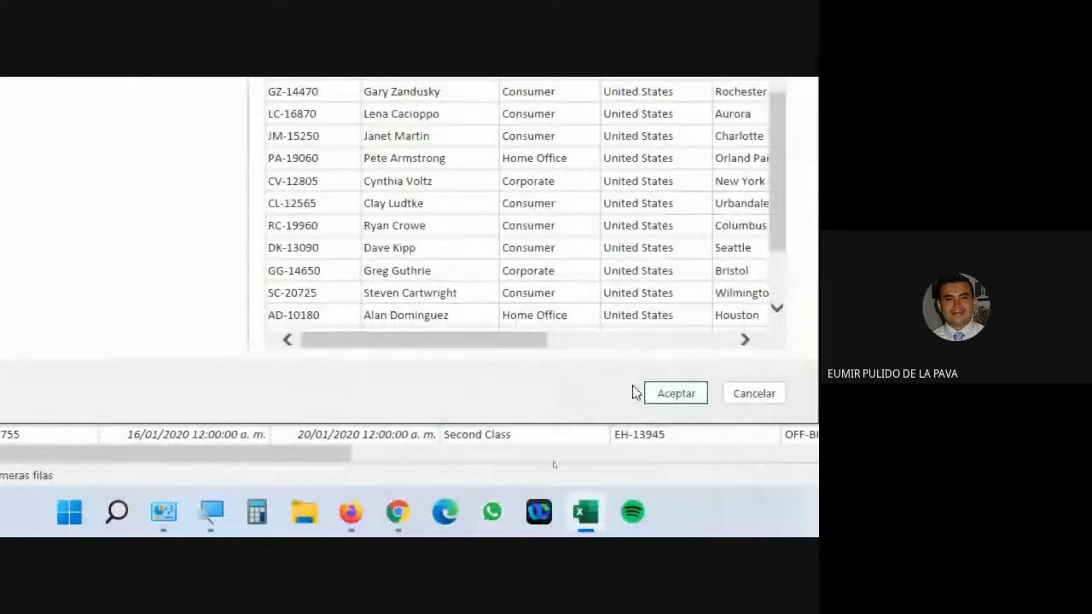
pyautogui.click(658, 392)
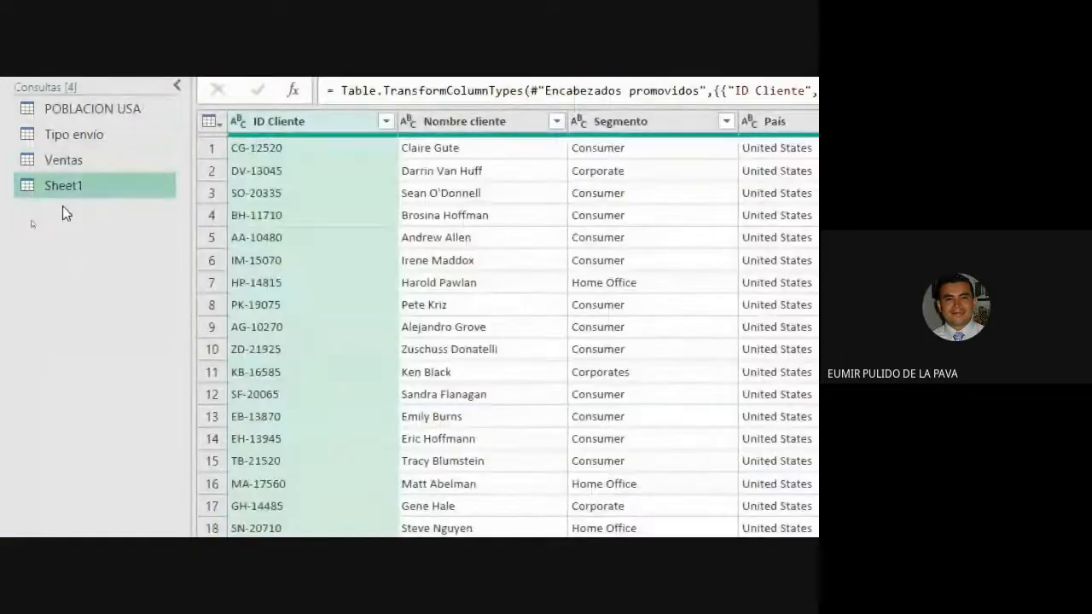
# Rename the newly imported Sheet1 query as Clientes
pyautogui.rightClick(64, 189)
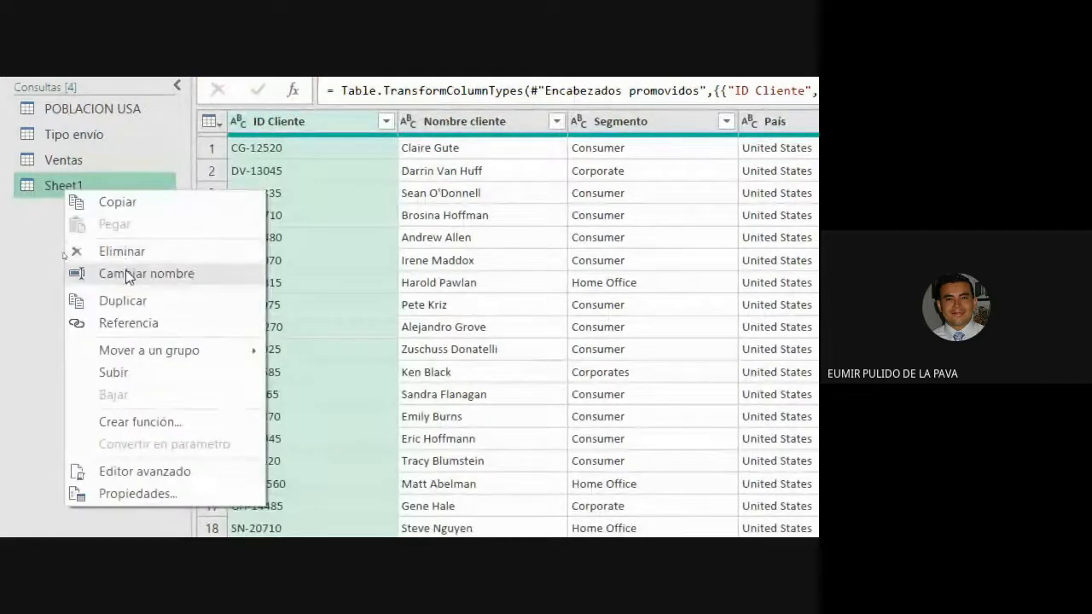
pyautogui.click(119, 274)
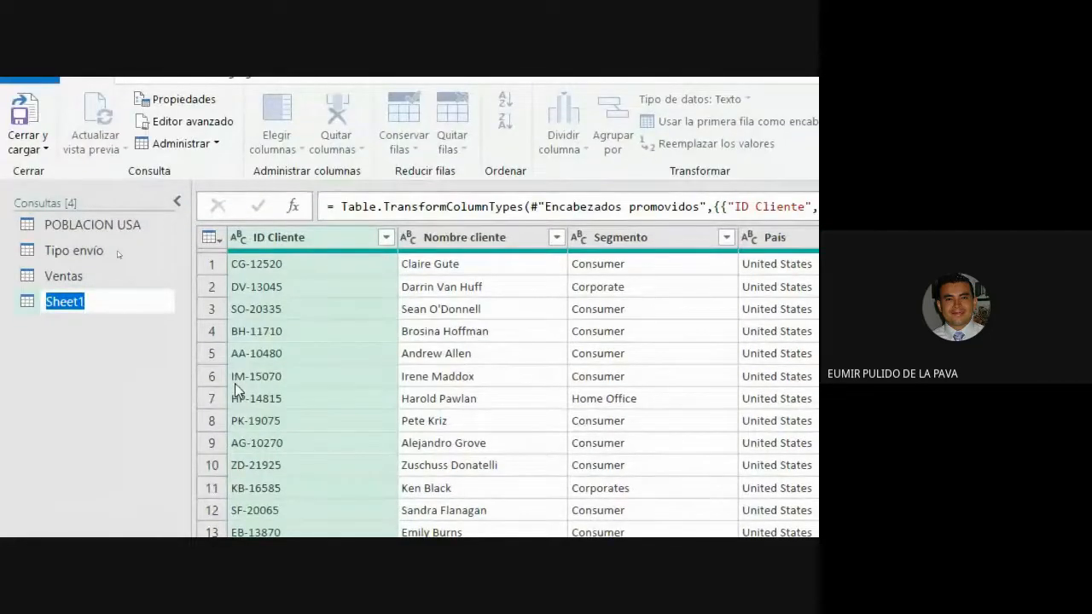
pyautogui.write('cLIENTES')
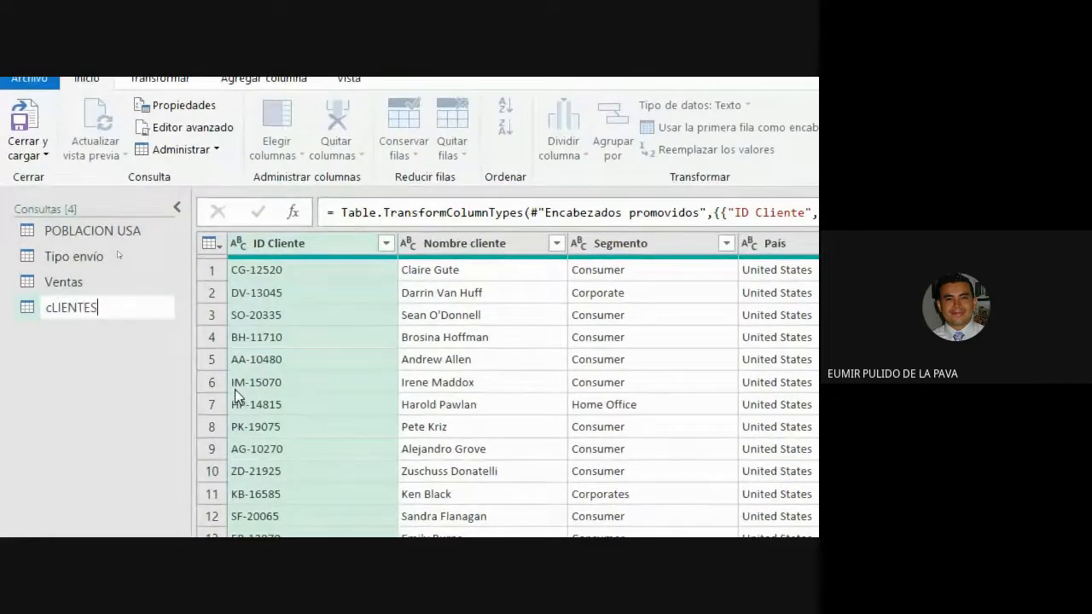
pyautogui.press('BackSpace')
pyautogui.press('BackSpace')
pyautogui.press('BackSpace')
pyautogui.press('BackSpace')
pyautogui.press('BackSpace')
pyautogui.press('BackSpace')
pyautogui.write('lientes')
pyautogui.press('Return')
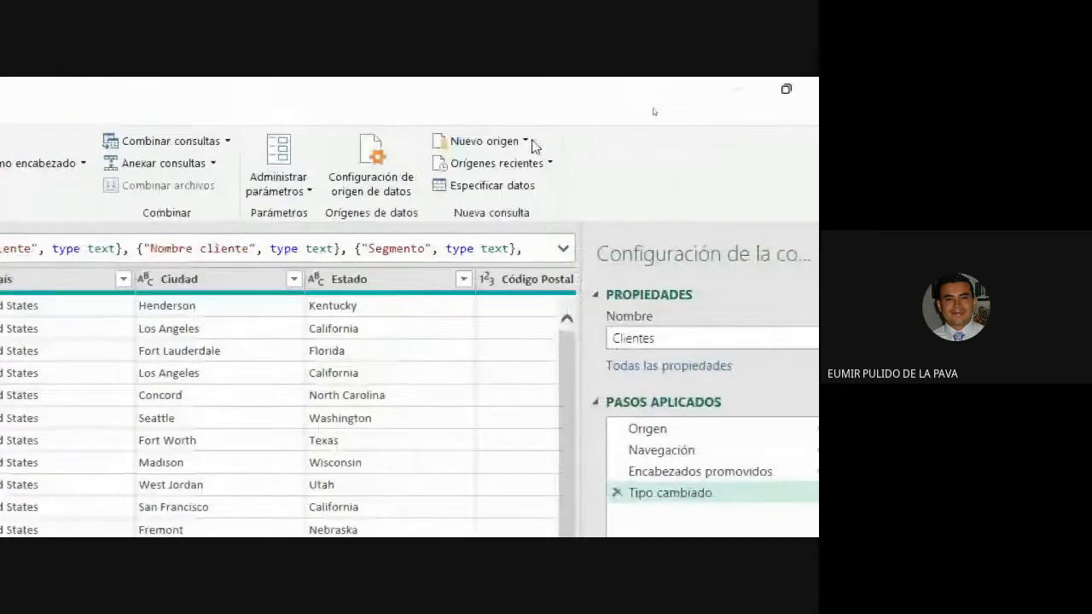
# Add the Excel workbook 14. BBDD Productos from the desktop as a new source and import its Sheet1
pyautogui.click(532, 144)
pyautogui.moveTo(531, 169)
pyautogui.click(629, 178)
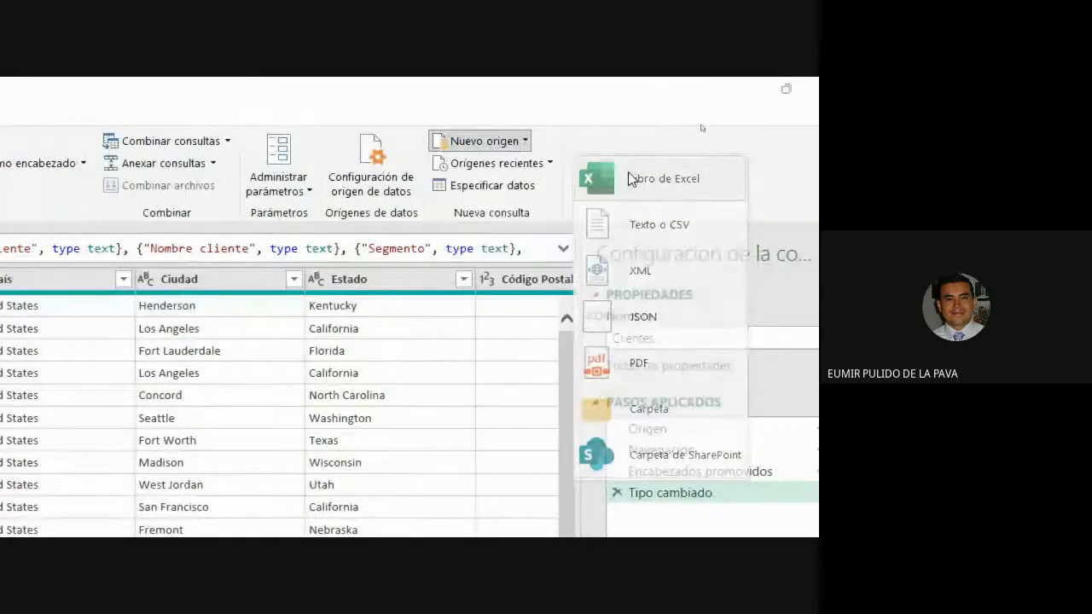
pyautogui.click(269, 283)
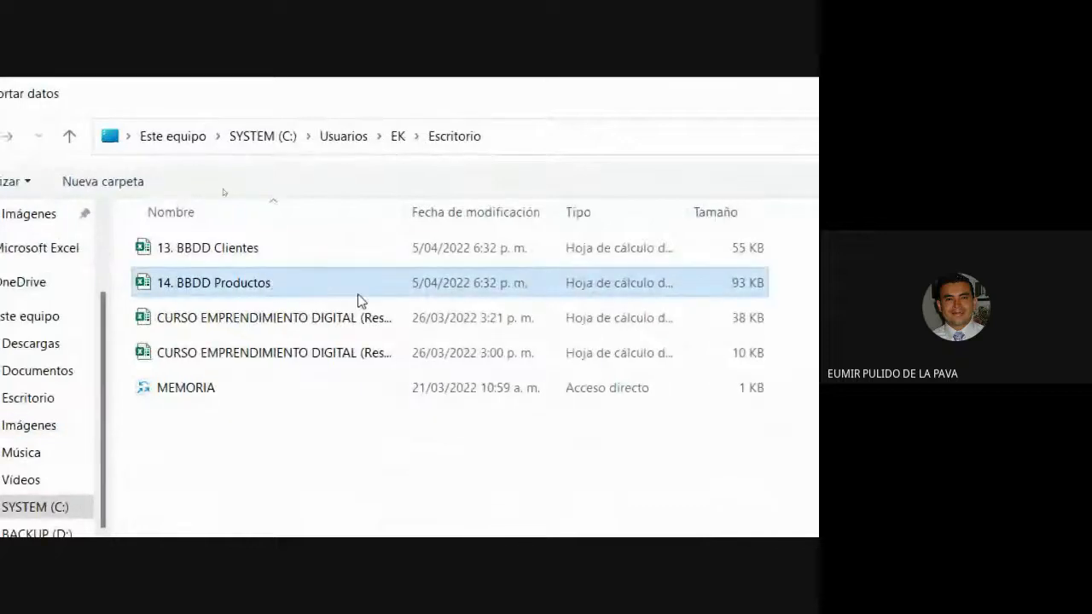
pyautogui.click(665, 283)
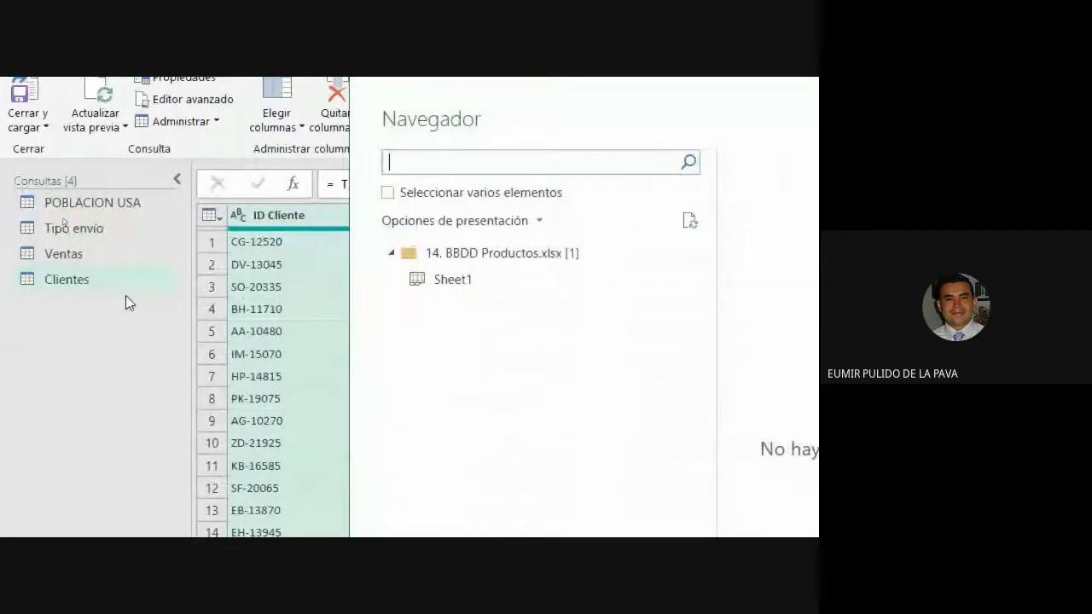
pyautogui.click(458, 285)
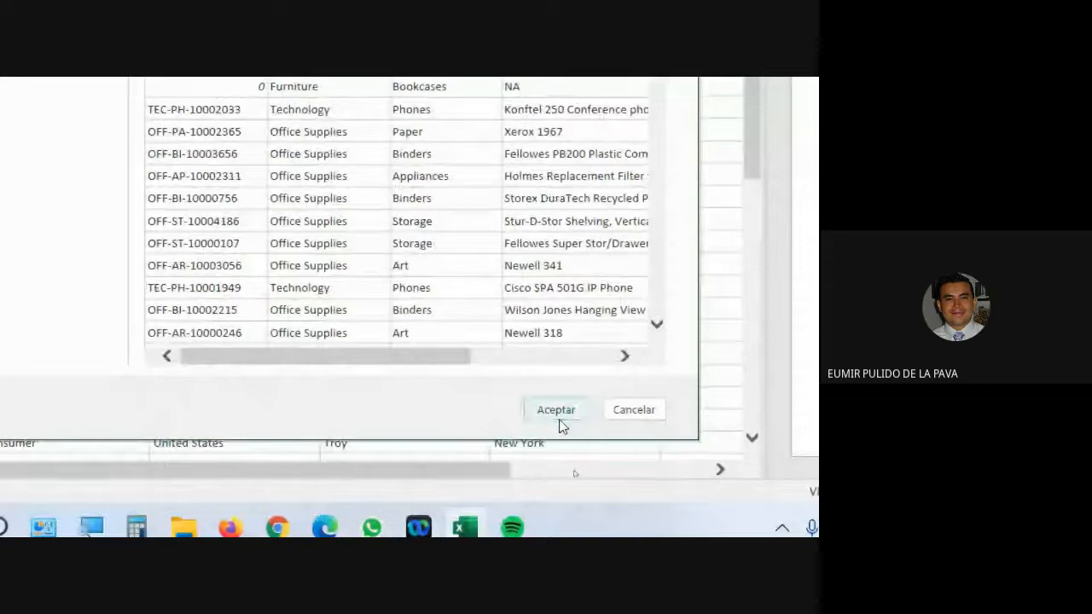
pyautogui.click(556, 413)
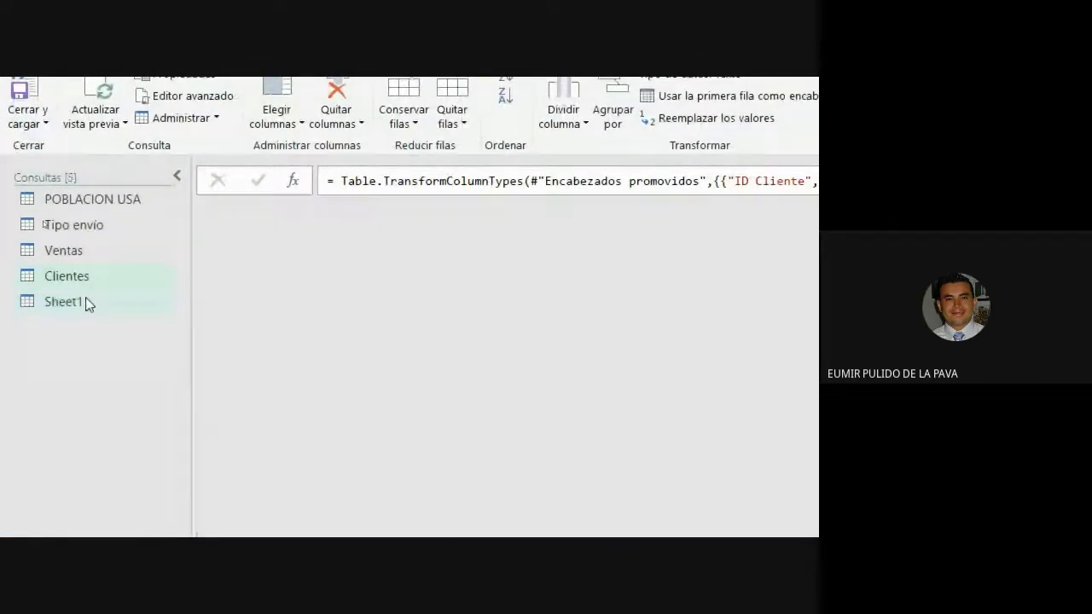
# Rename the Sheet1 query holding the product data as Productos
pyautogui.rightClick(88, 301)
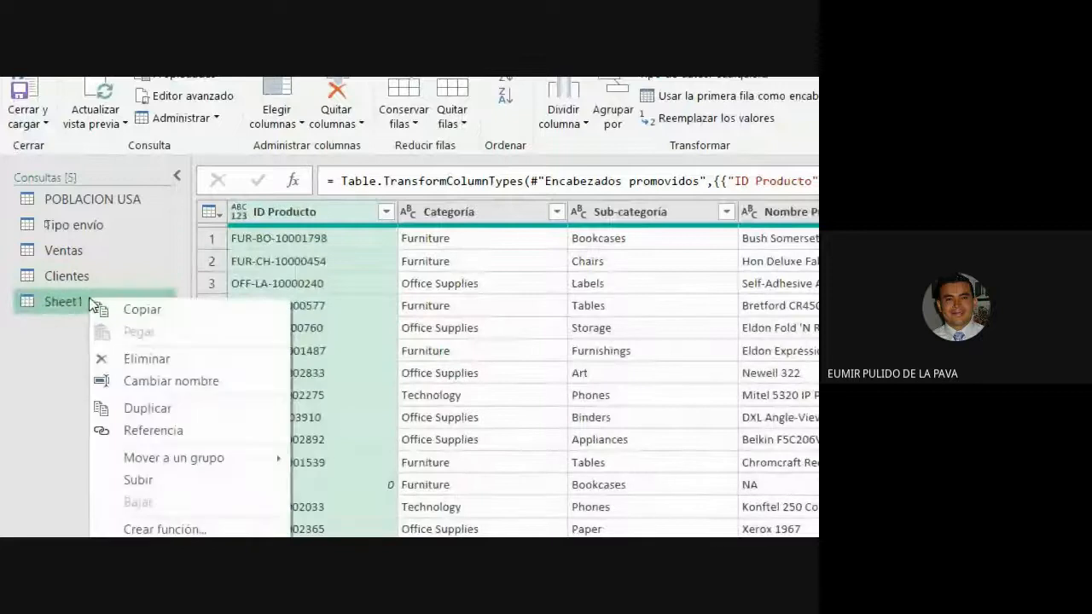
pyautogui.click(119, 381)
pyautogui.write('Productos')
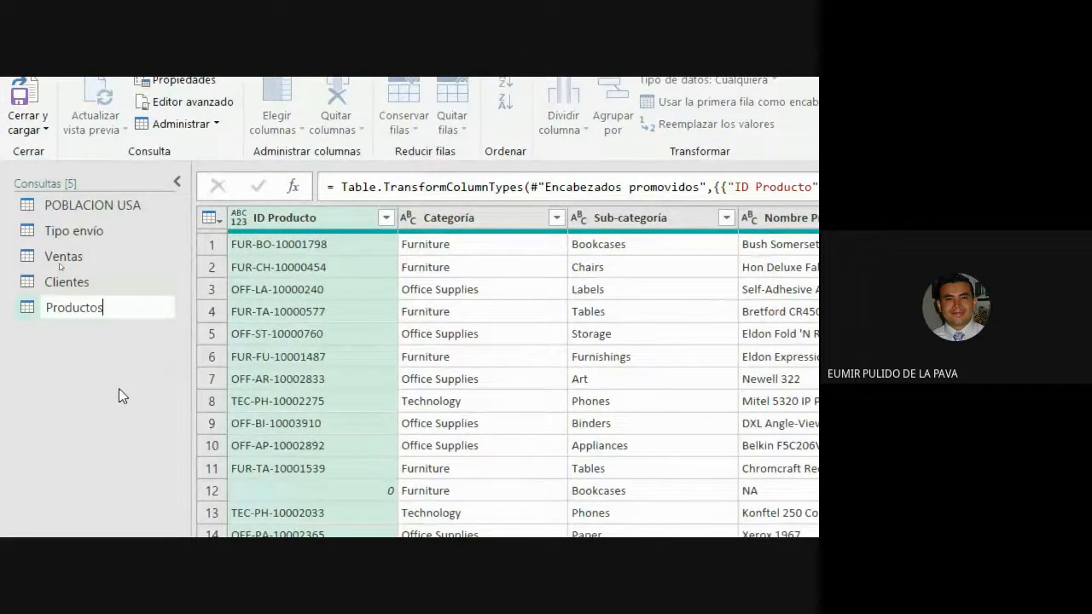
pyautogui.press('Return')
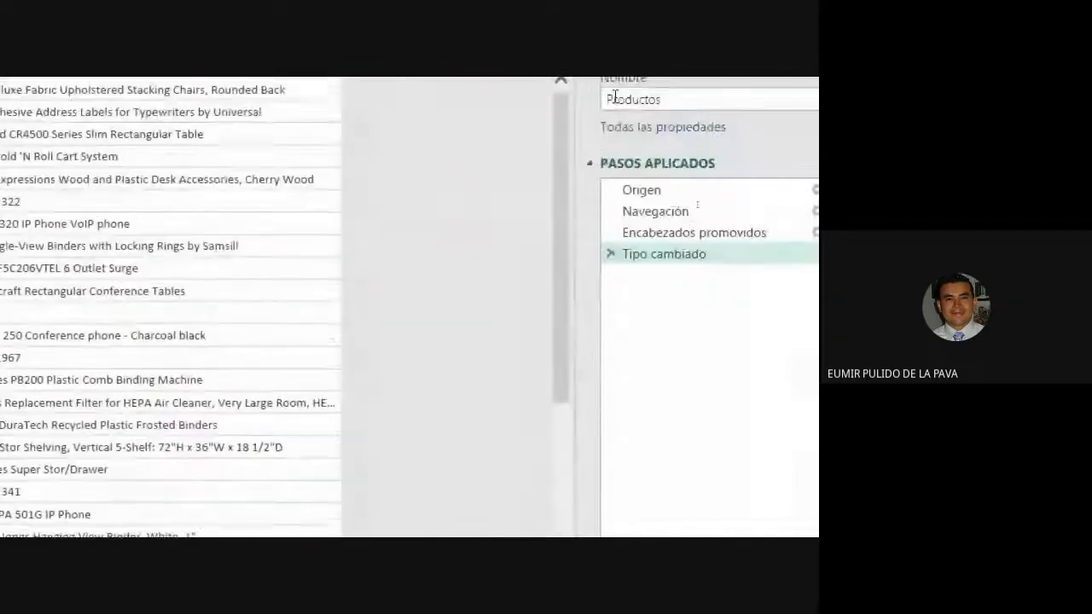
# Look through the rows of the Productos query and of the Clientes query
pyautogui.moveTo(557, 155); pyautogui.dragTo(505, 451)
pyautogui.scroll(-20, 329, 358)
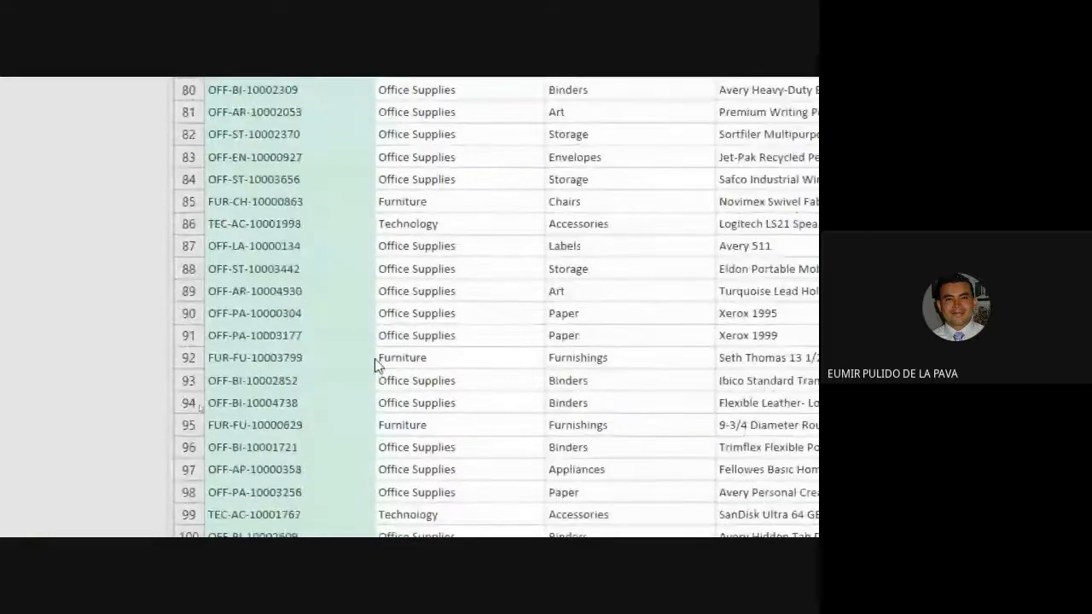
pyautogui.scroll(20, 370, 355)
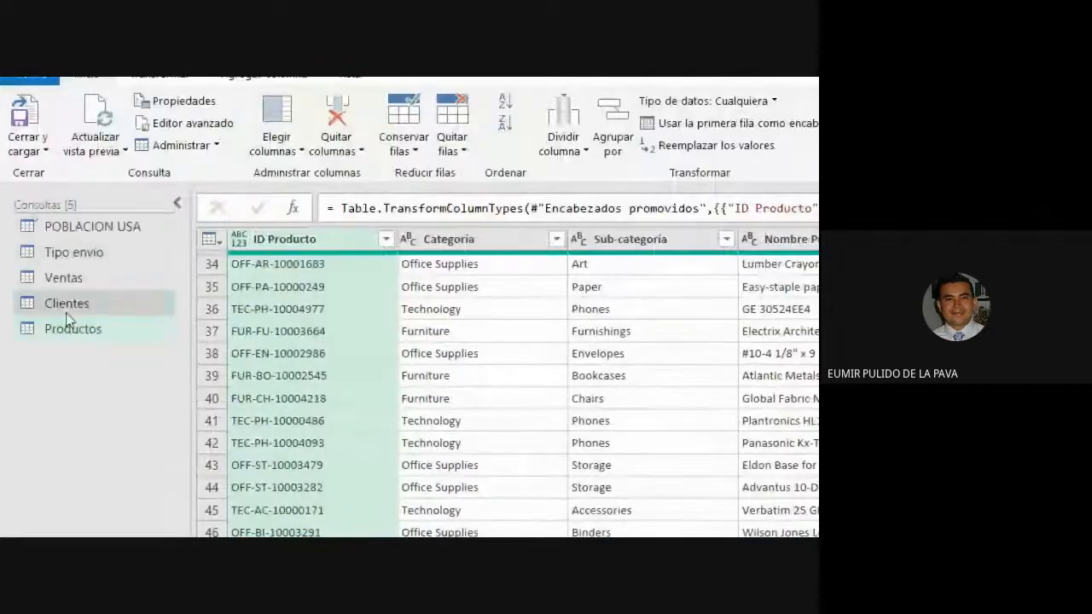
pyautogui.click(68, 304)
pyautogui.scroll(-5, 417, 344)
pyautogui.scroll(-19, 416, 345)
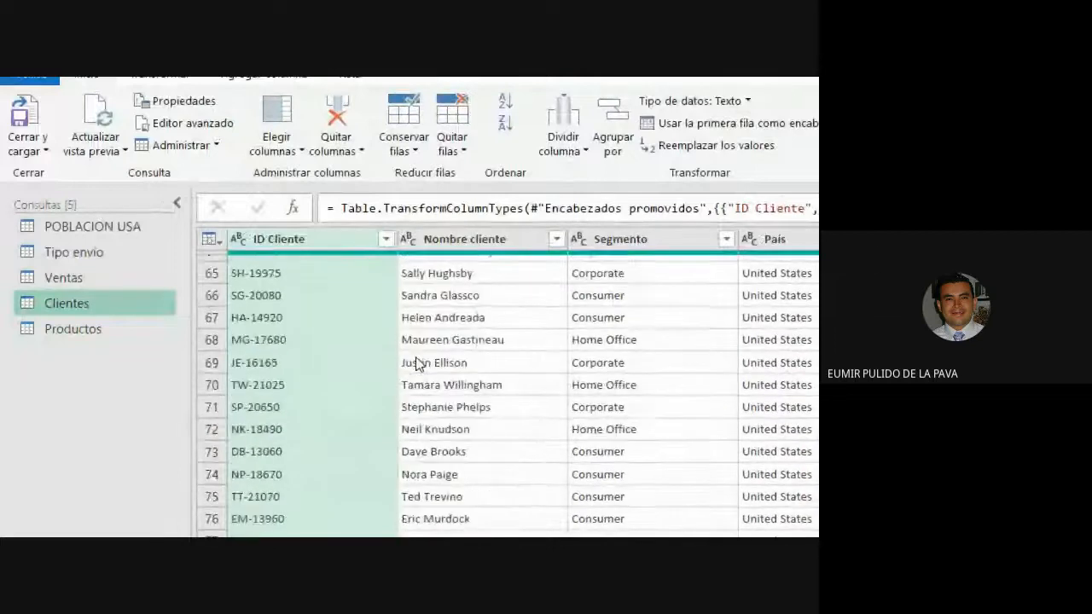
pyautogui.scroll(2, 418, 364)
pyautogui.scroll(20, 416, 358)
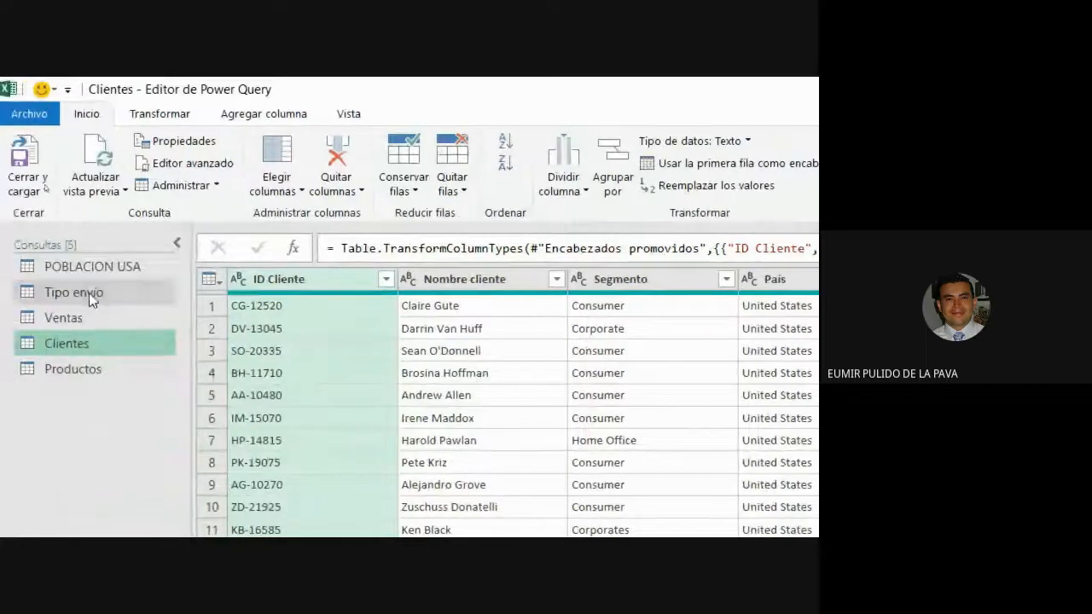
# Examine the Origen and Navegación applied steps of the Tipo envío query
pyautogui.click(89, 292)
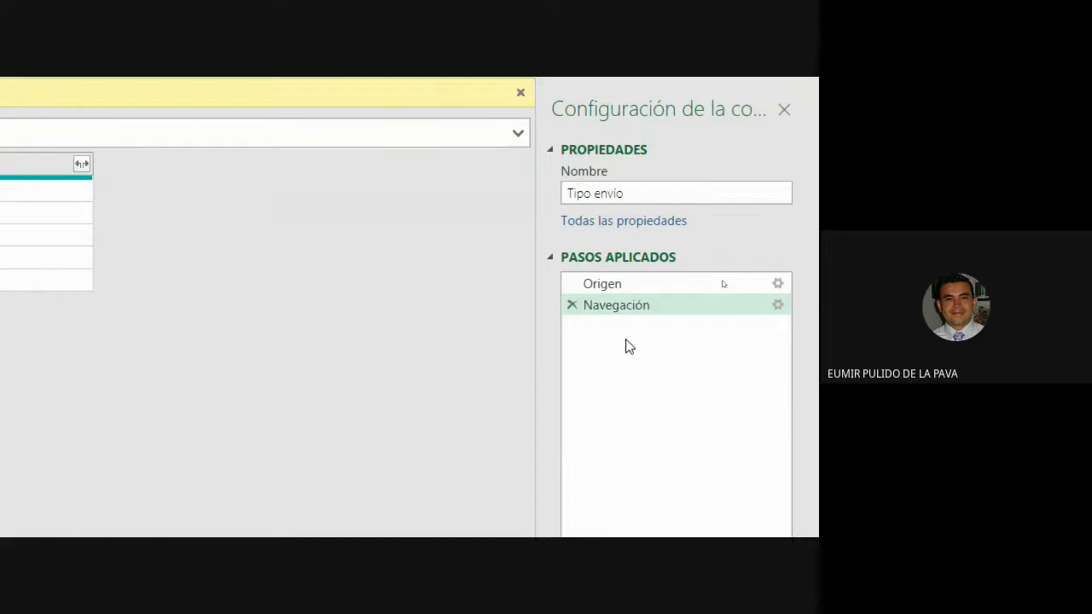
pyautogui.click(606, 283)
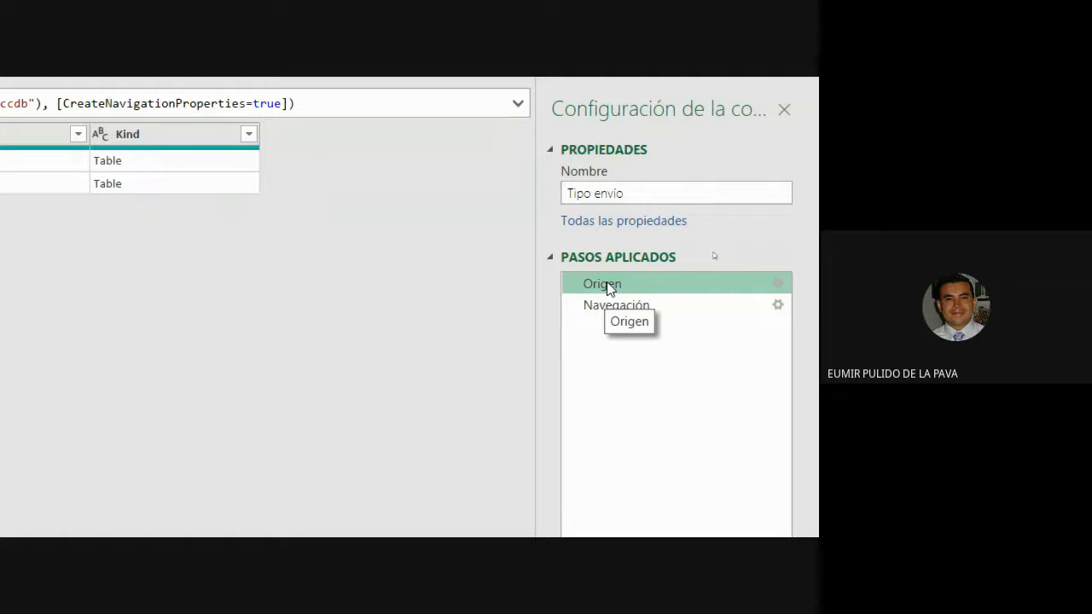
pyautogui.click(608, 307)
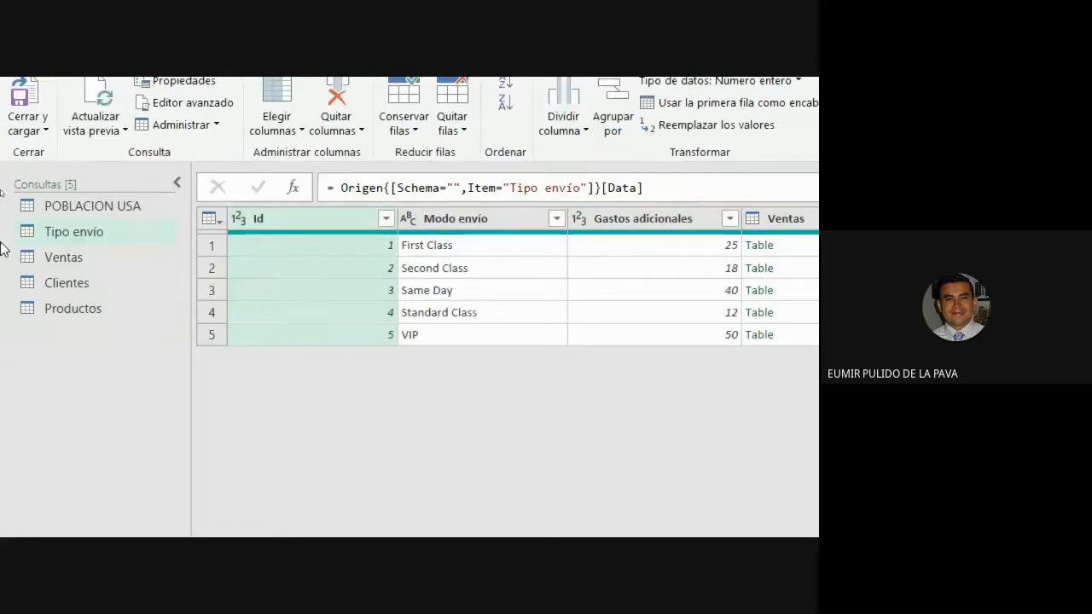
# Compare the table contents of the Tipo envío and Ventas queries
pyautogui.click(73, 260)
pyautogui.click(84, 233)
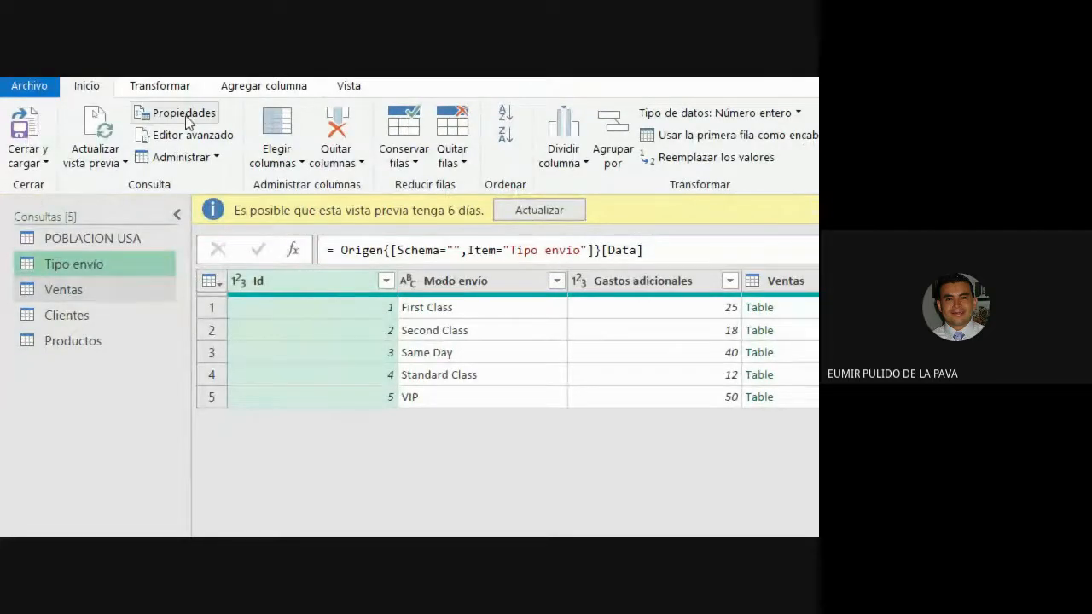
pyautogui.click(67, 291)
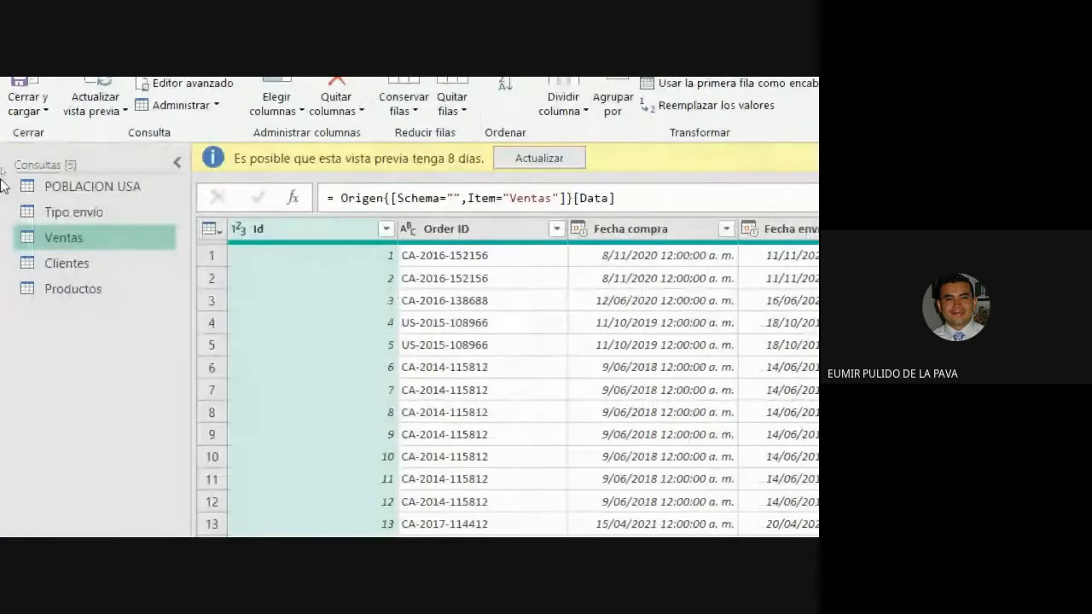
# Examine the Encabezados promovidos and Tipo cambiado applied steps of the Clientes query
pyautogui.click(59, 264)
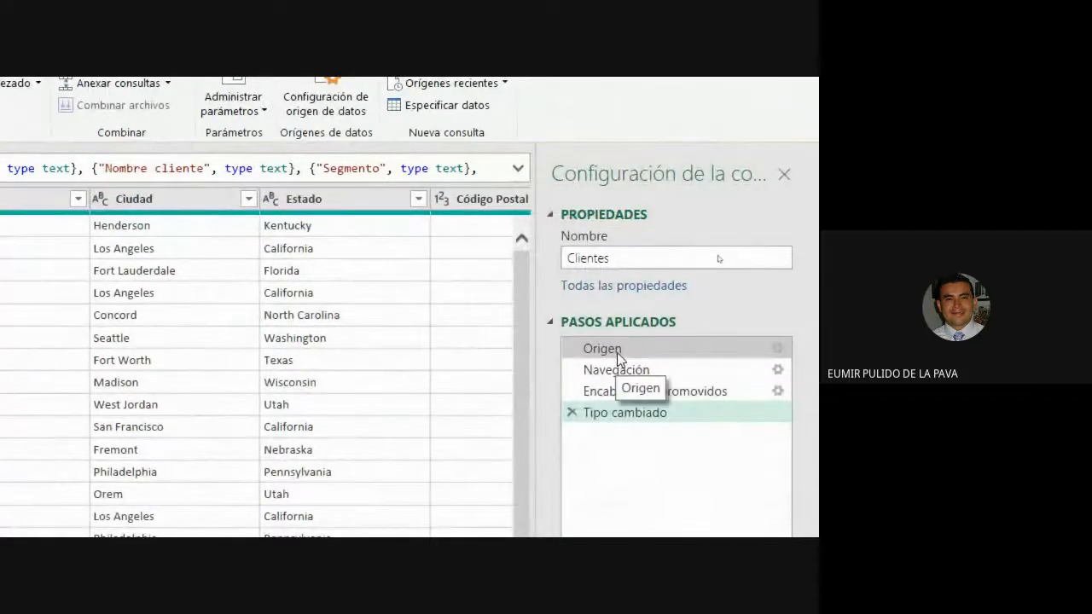
pyautogui.click(614, 398)
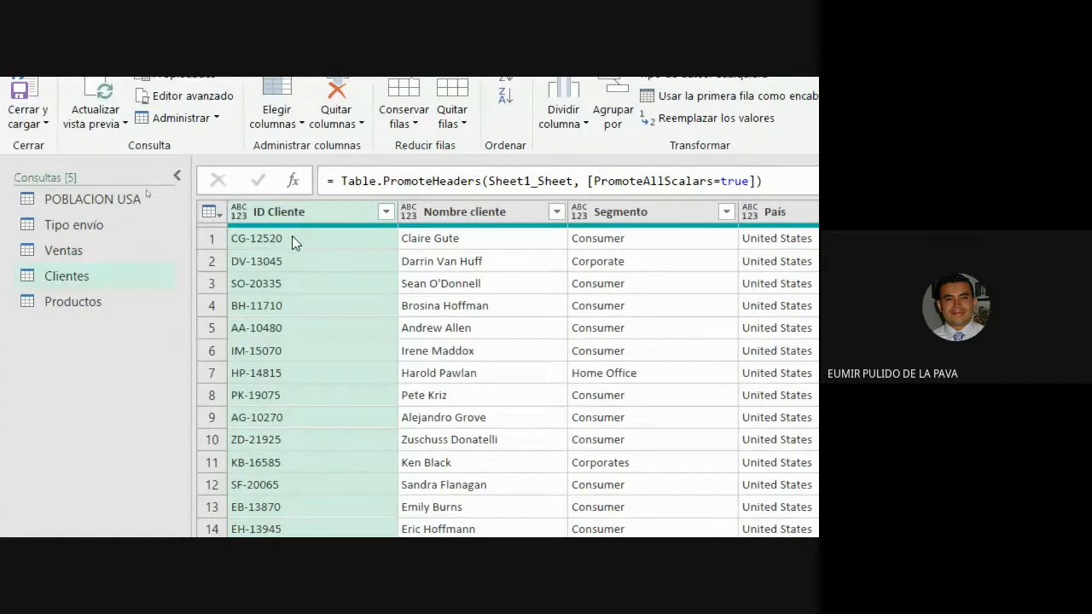
pyautogui.click(289, 243)
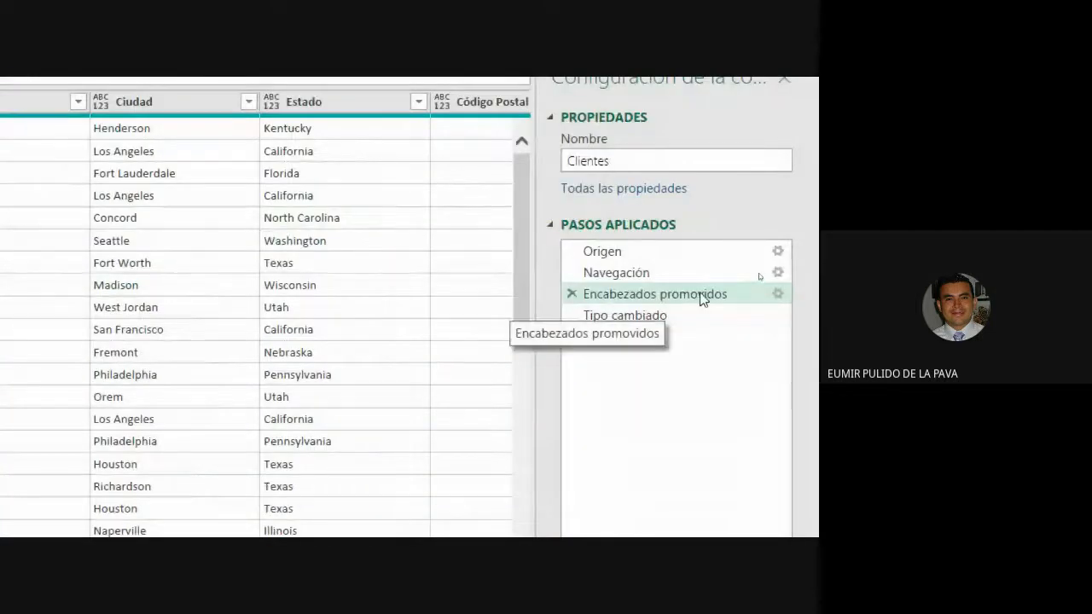
pyautogui.click(622, 317)
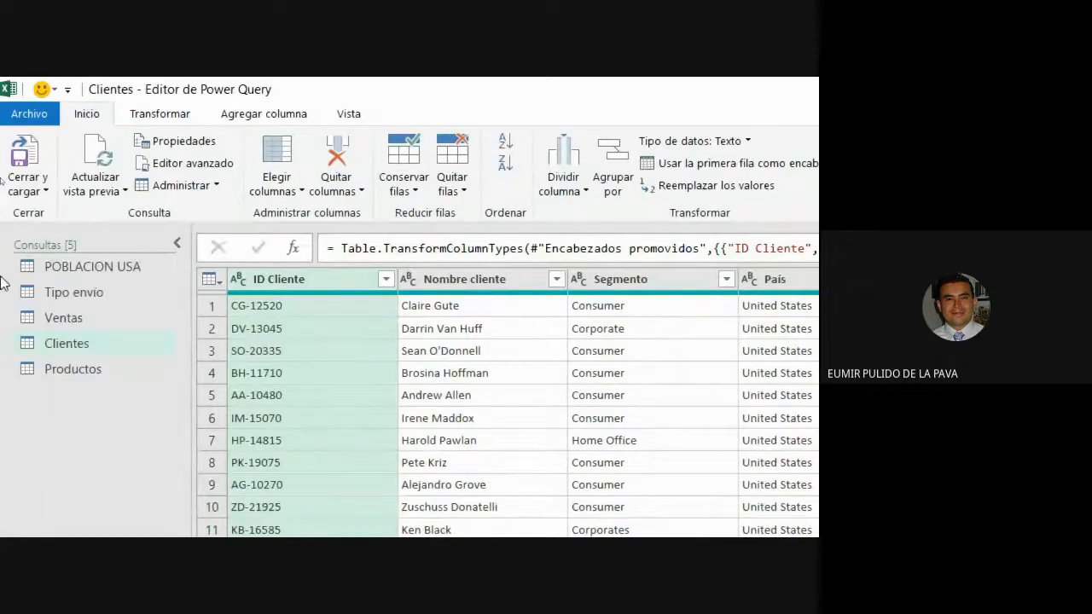
pyautogui.click(85, 343)
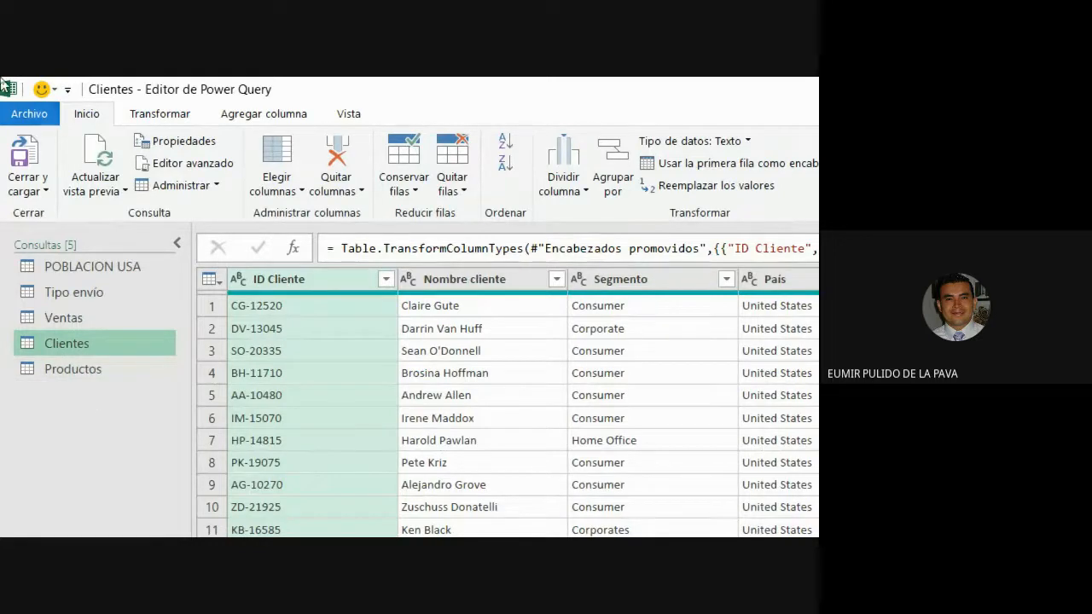
# Split the ID Cliente column of the Clientes query by the custom delimiter "-" at each occurrence
pyautogui.click(167, 124)
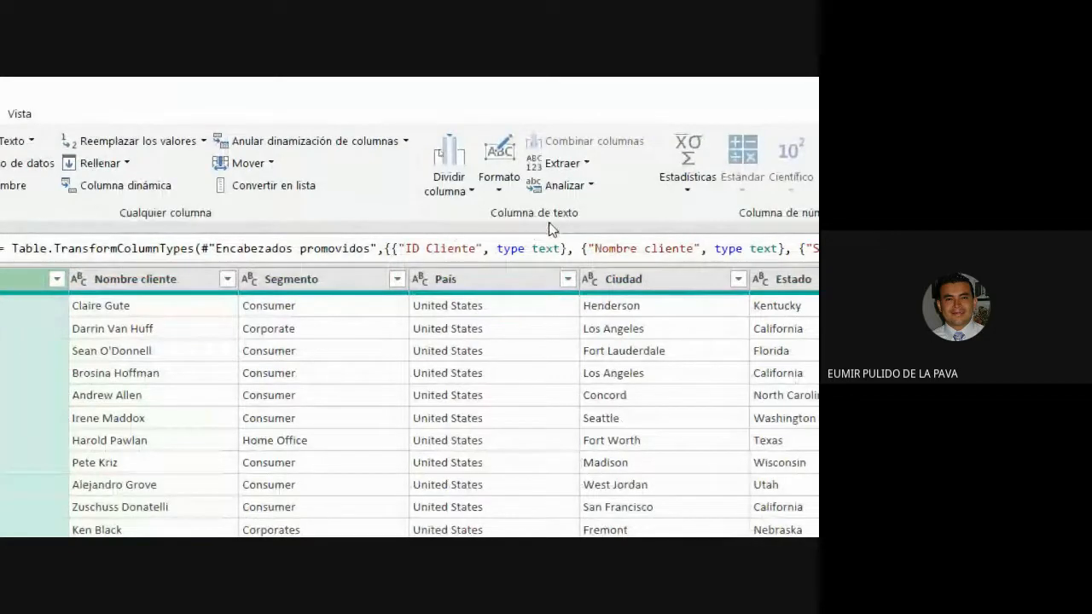
pyautogui.click(451, 191)
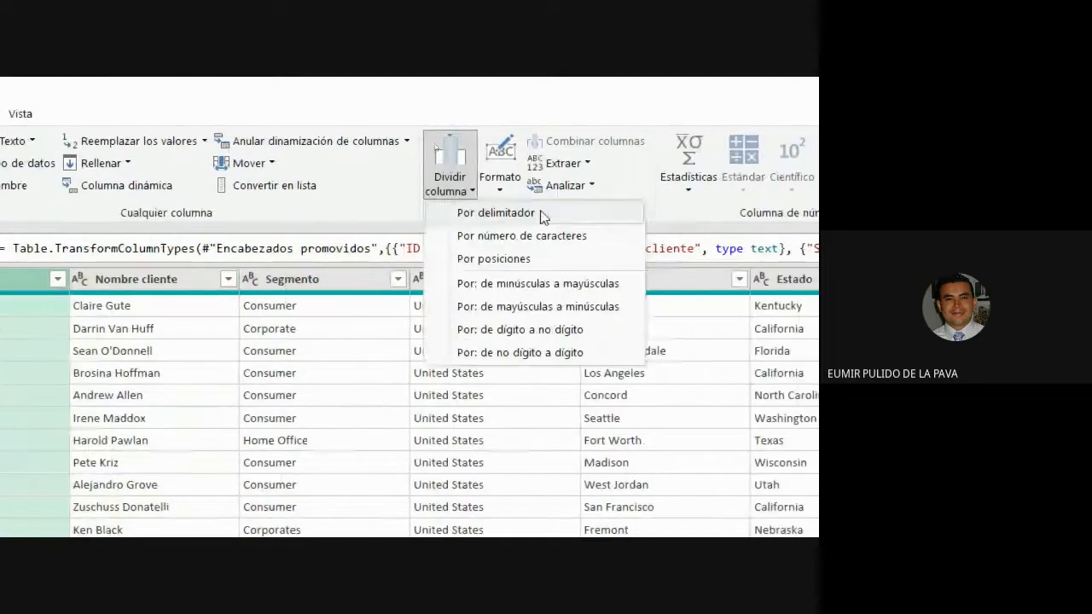
pyautogui.click(571, 213)
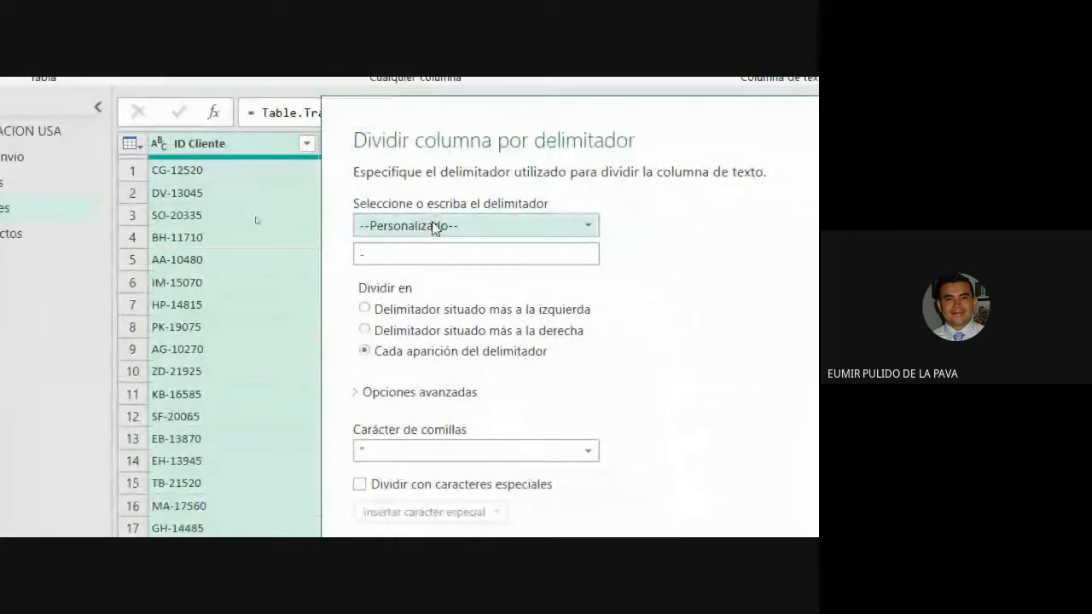
pyautogui.click(433, 225)
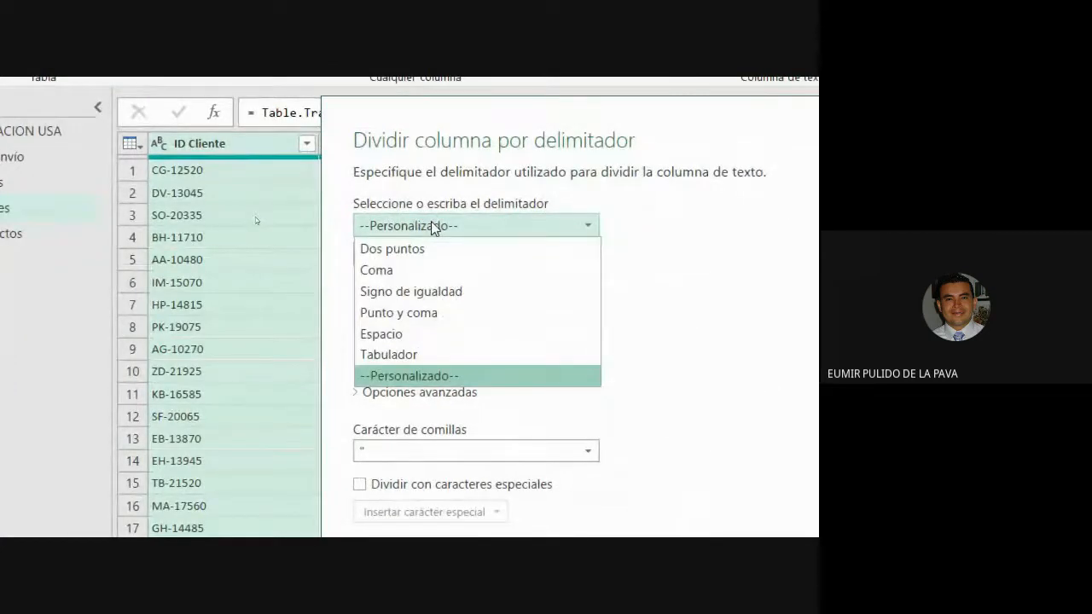
pyautogui.click(404, 270)
pyautogui.click(417, 227)
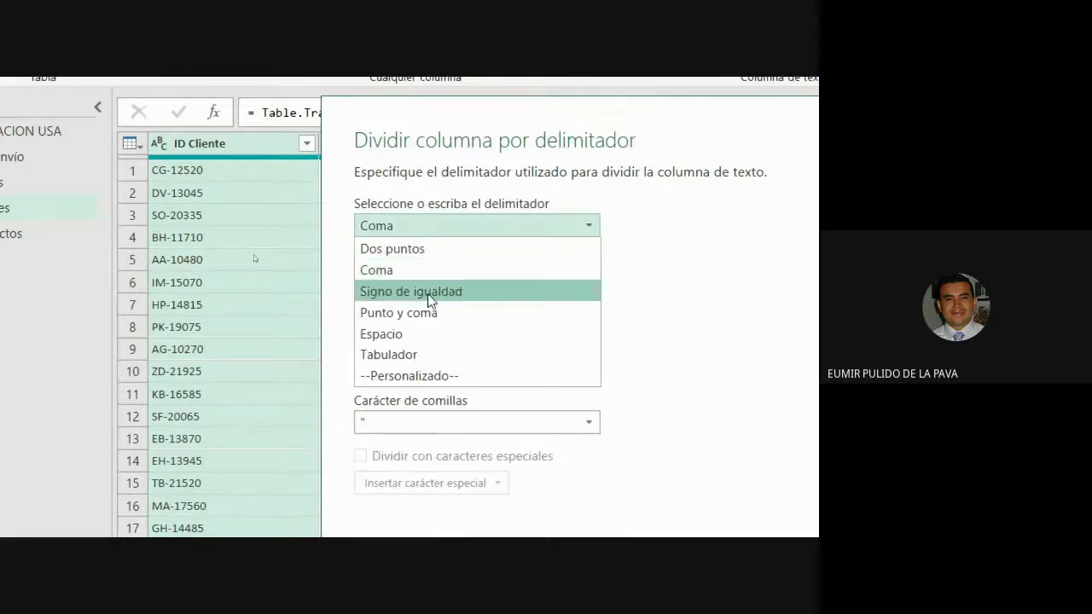
pyautogui.click(440, 376)
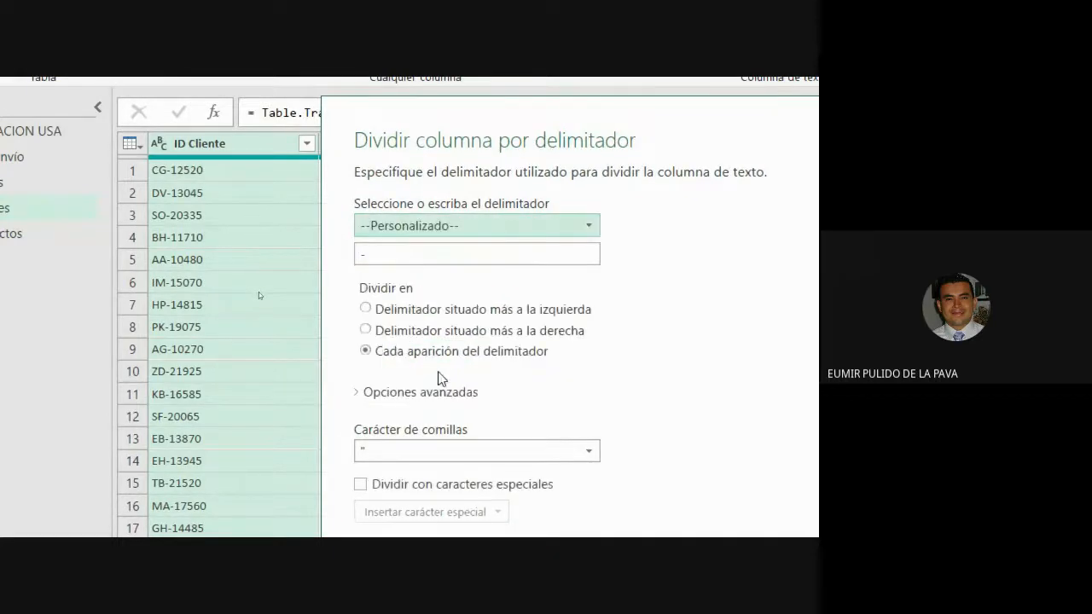
pyautogui.click(390, 258)
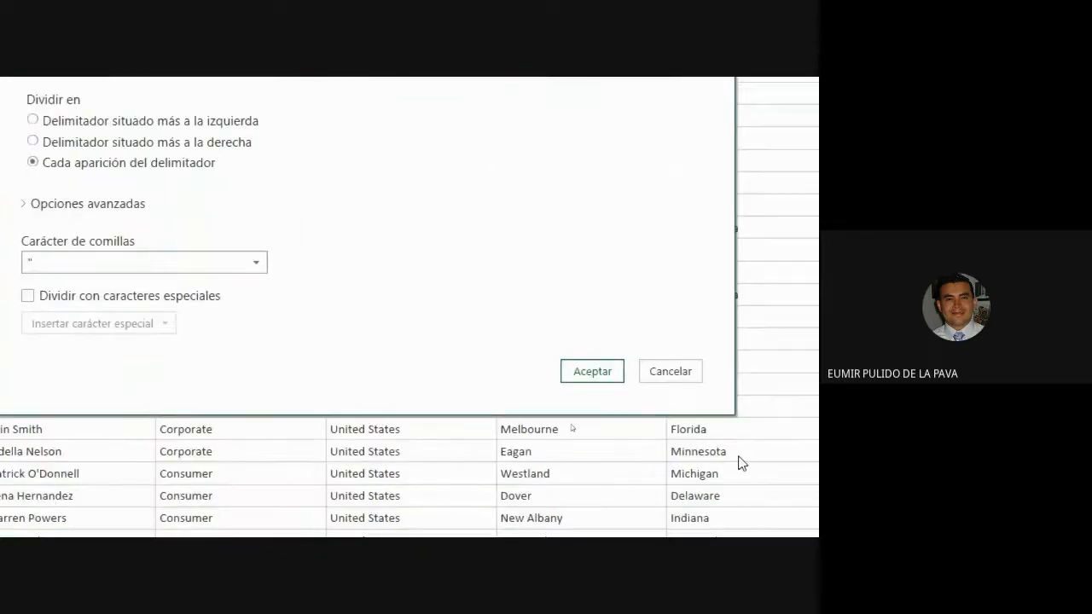
pyautogui.click(606, 381)
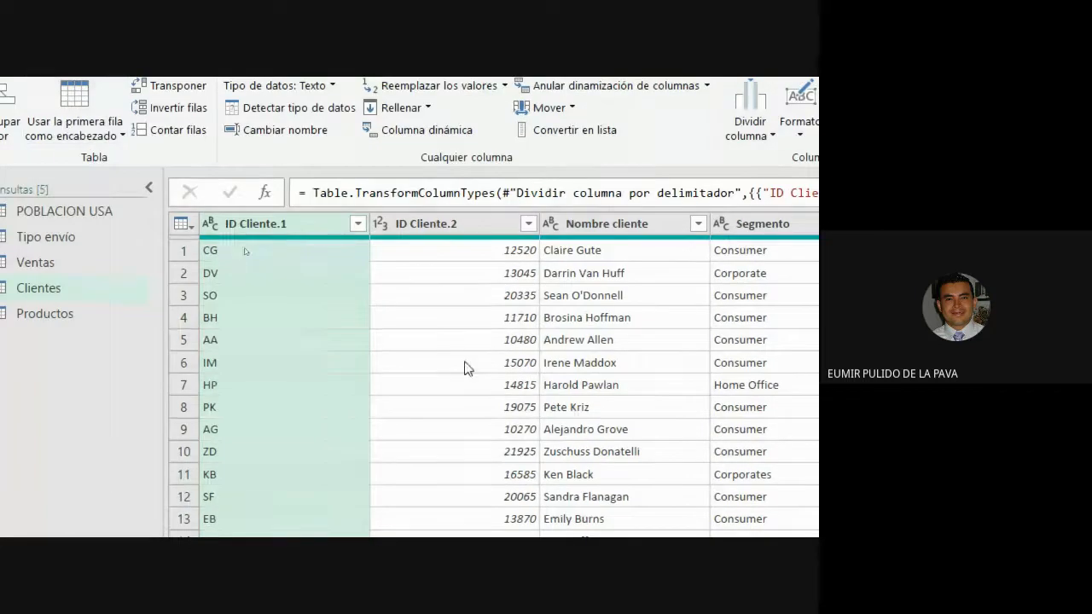
# Rename the ID Cliente.1 column as PREFIJO and the ID Cliente.2 column as CODIGO
pyautogui.doubleClick(295, 223)
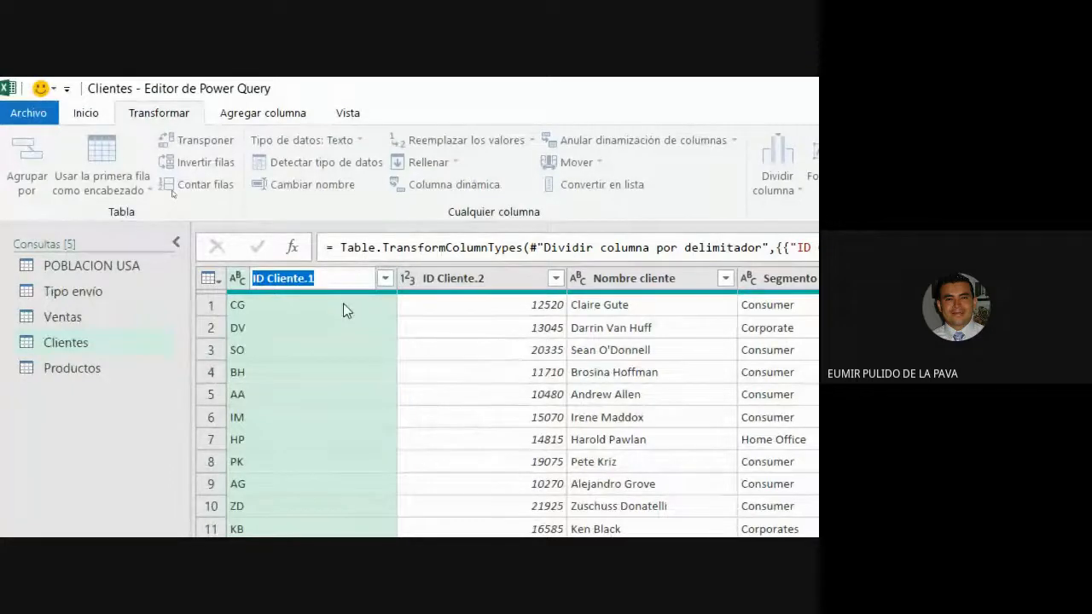
pyautogui.write('PREFIJO')
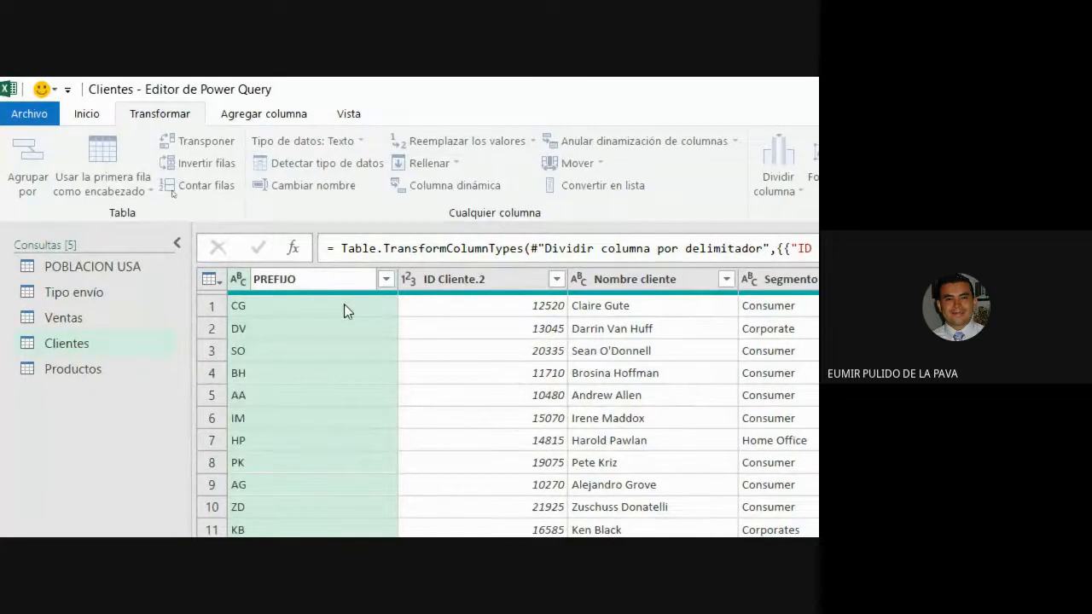
pyautogui.press('Return')
pyautogui.doubleClick(470, 278)
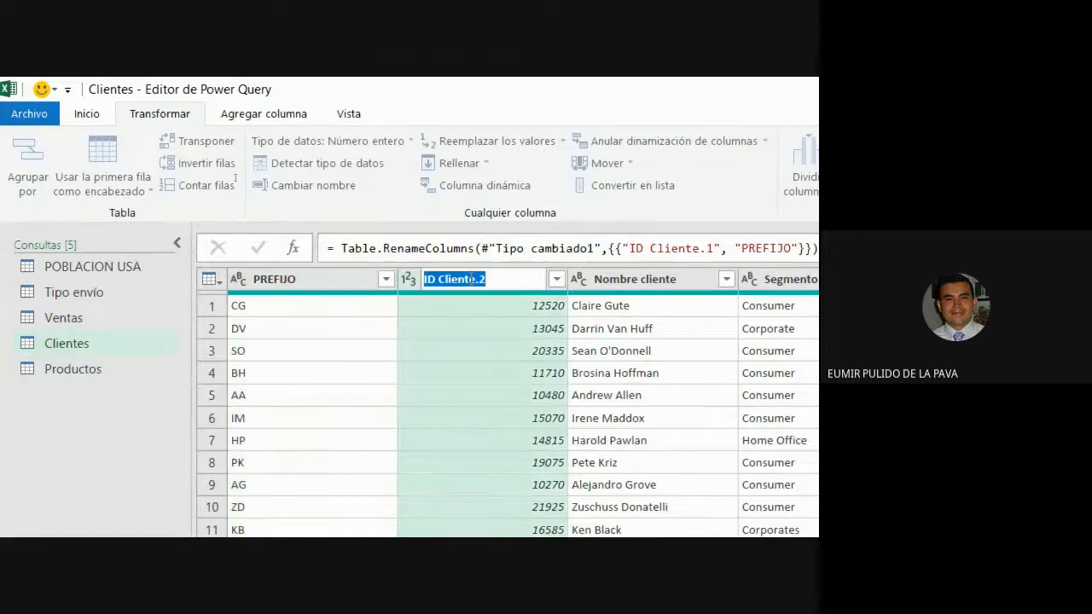
pyautogui.write('COD')
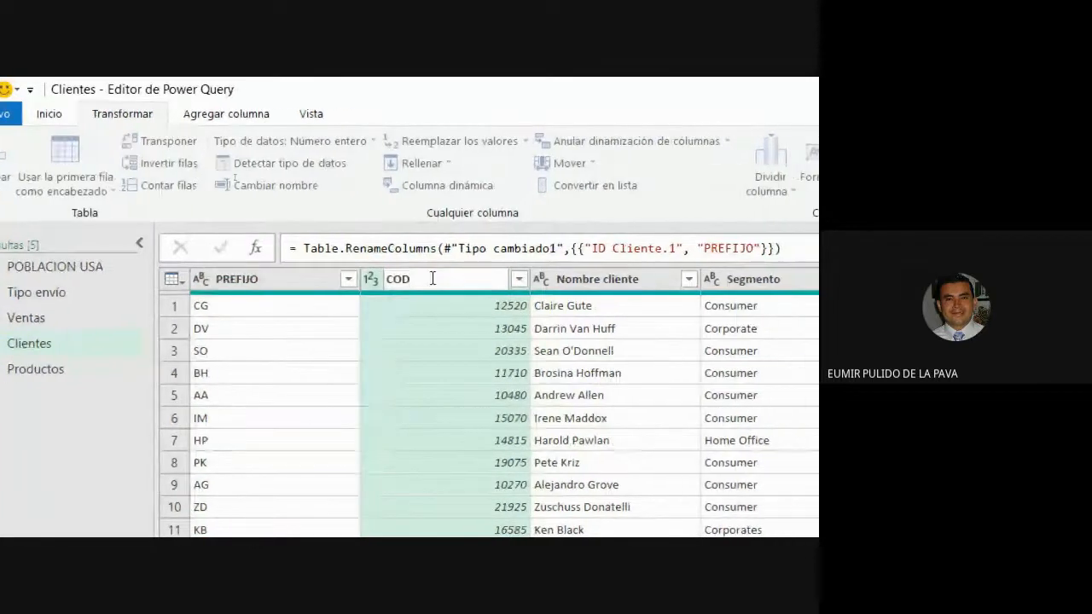
pyautogui.write('IGO')
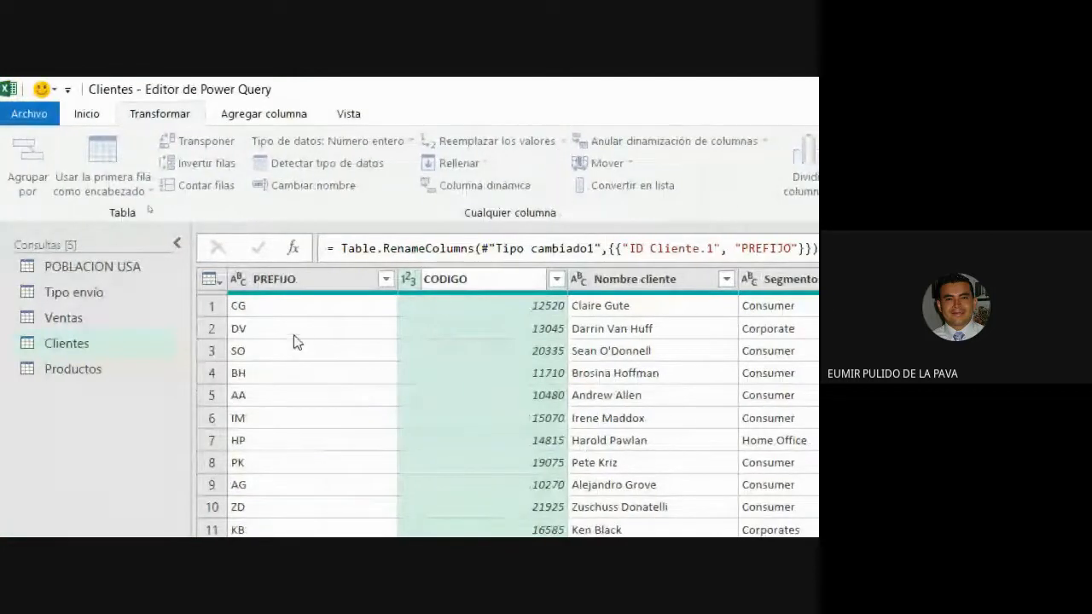
pyautogui.press('Return')
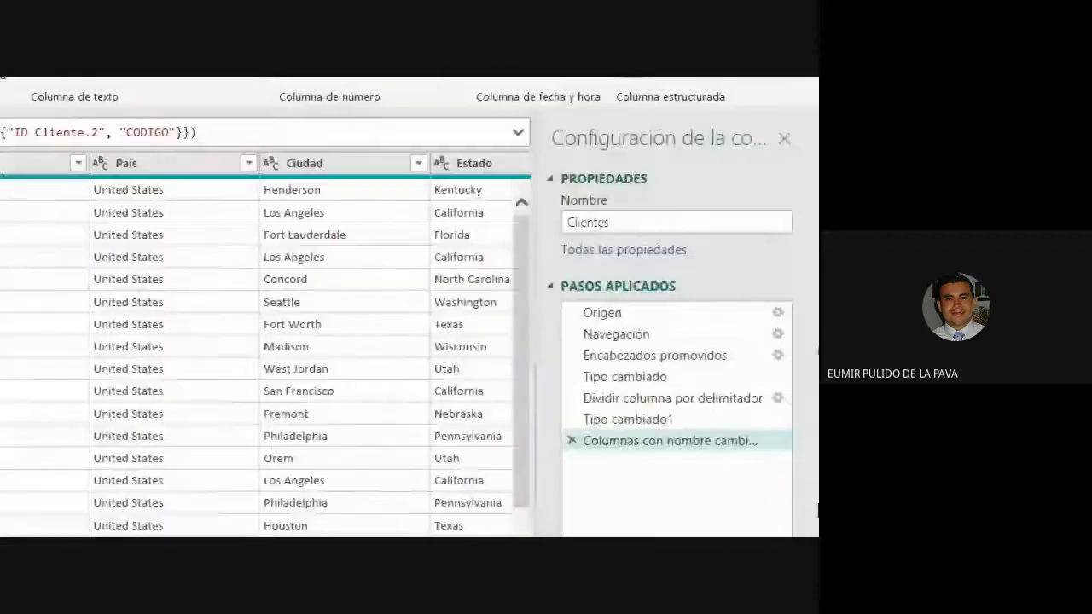
# Delete the applied steps for the column renaming, the second type change and the delimiter split from Clientes
pyautogui.press('Delete')
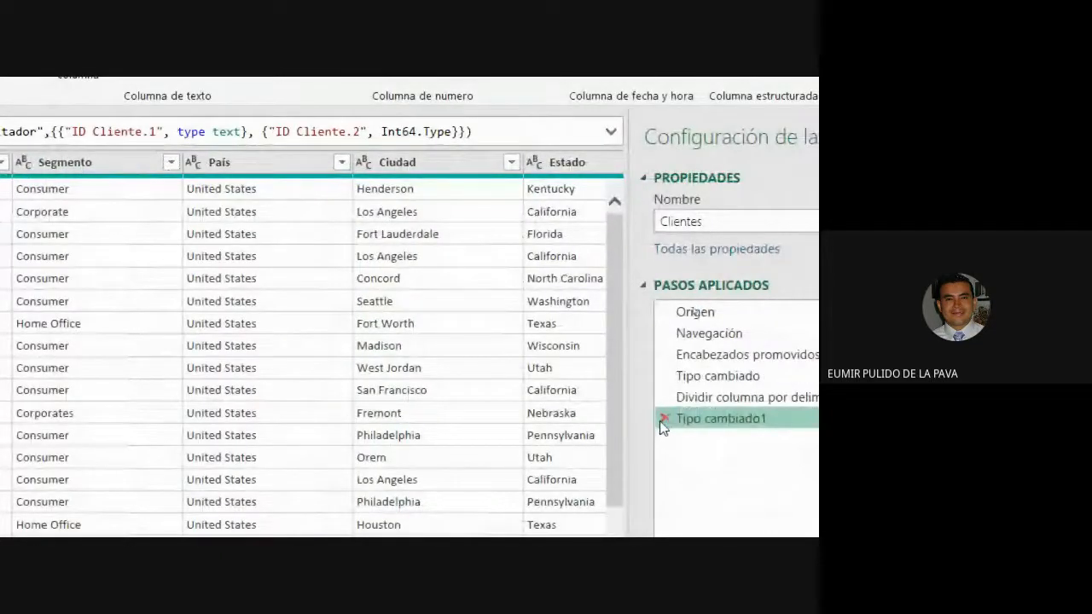
pyautogui.click(663, 419)
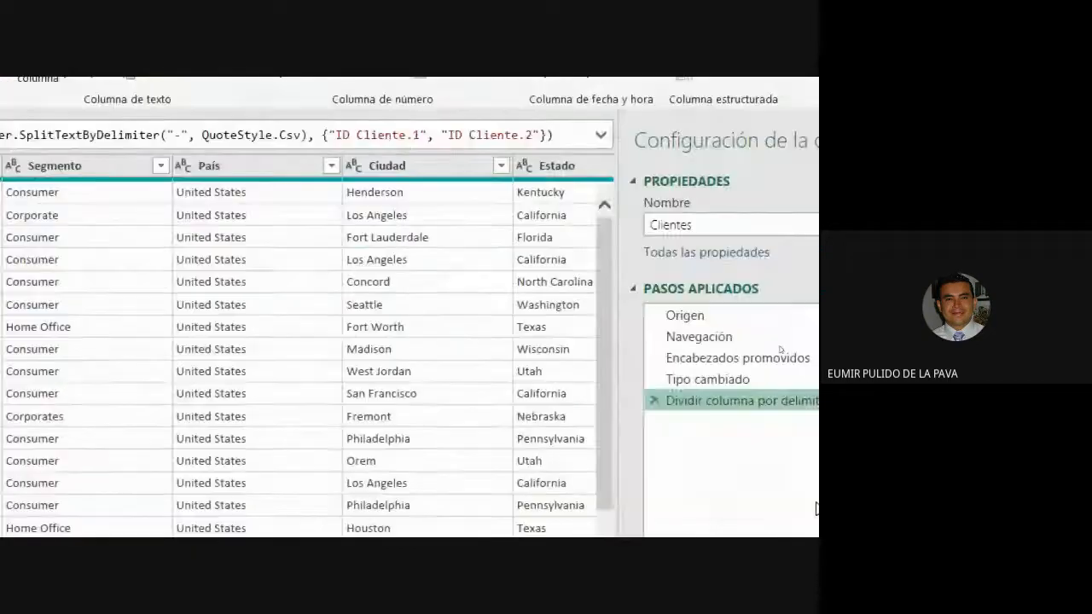
pyautogui.click(584, 401)
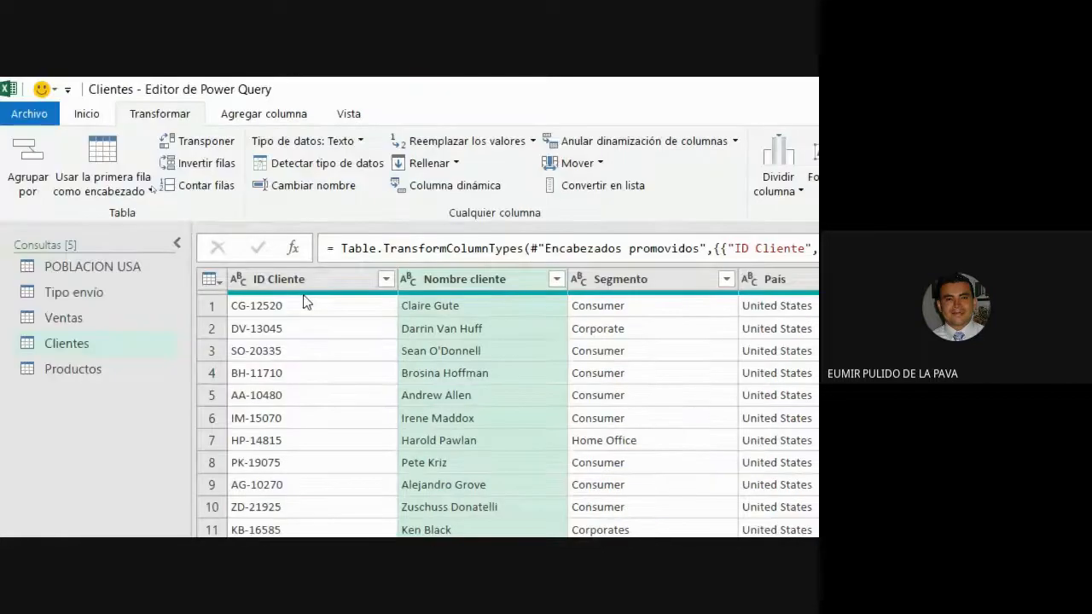
# Duplicate the ID Cliente column and split the copy by the custom delimiter "-" at each occurrence
pyautogui.rightClick(298, 282)
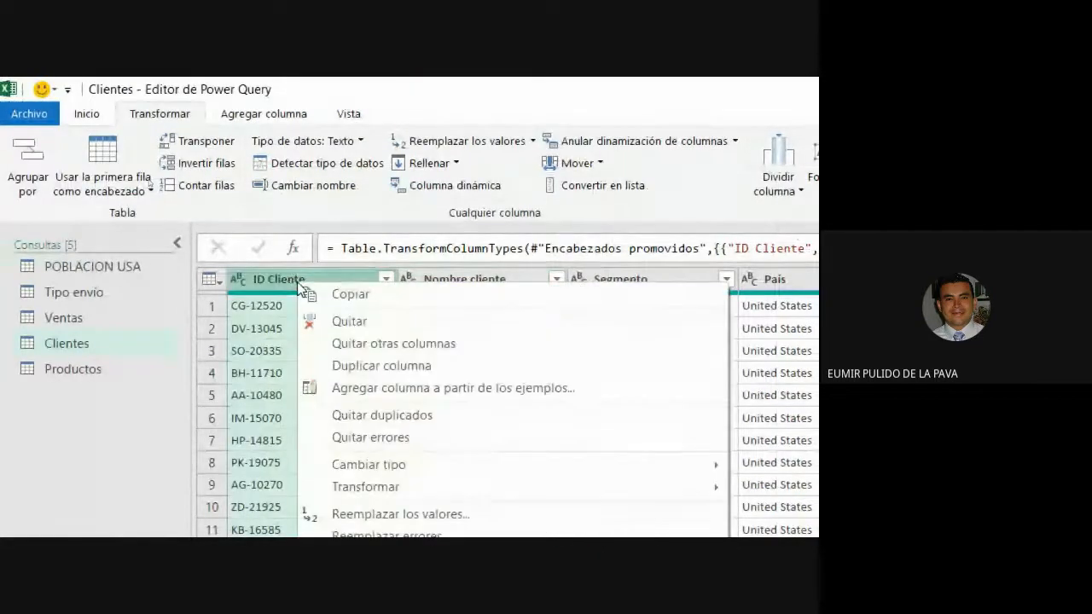
pyautogui.click(363, 367)
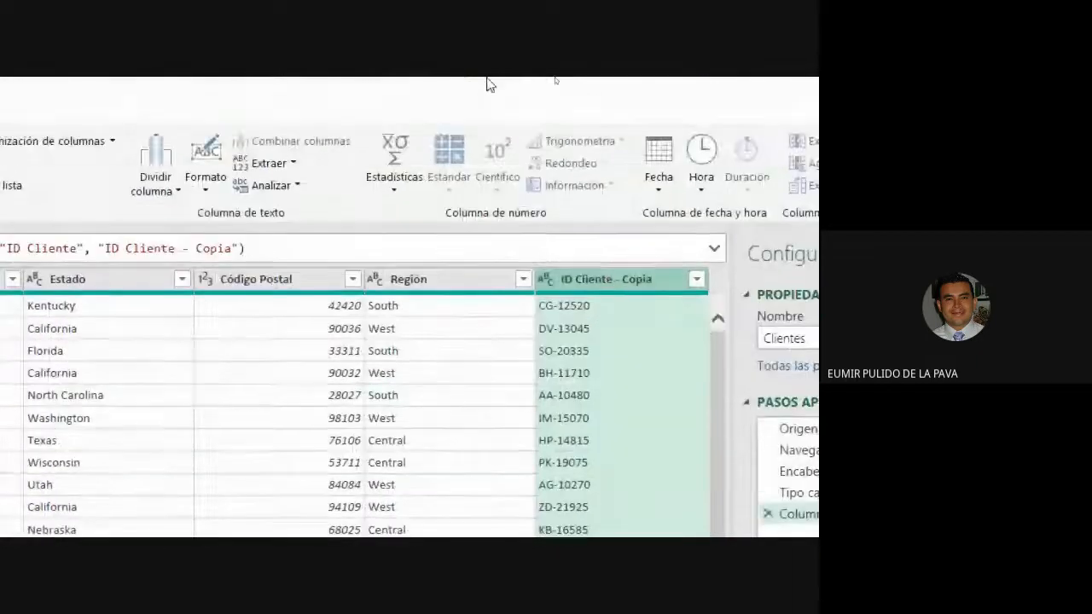
pyautogui.click(155, 177)
pyautogui.click(182, 212)
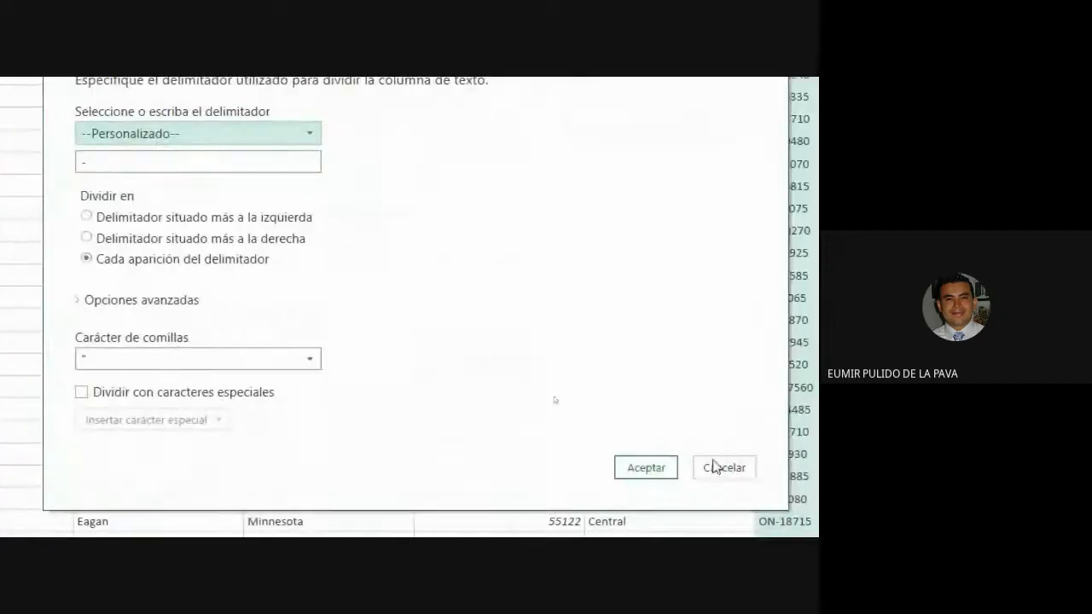
pyautogui.click(654, 465)
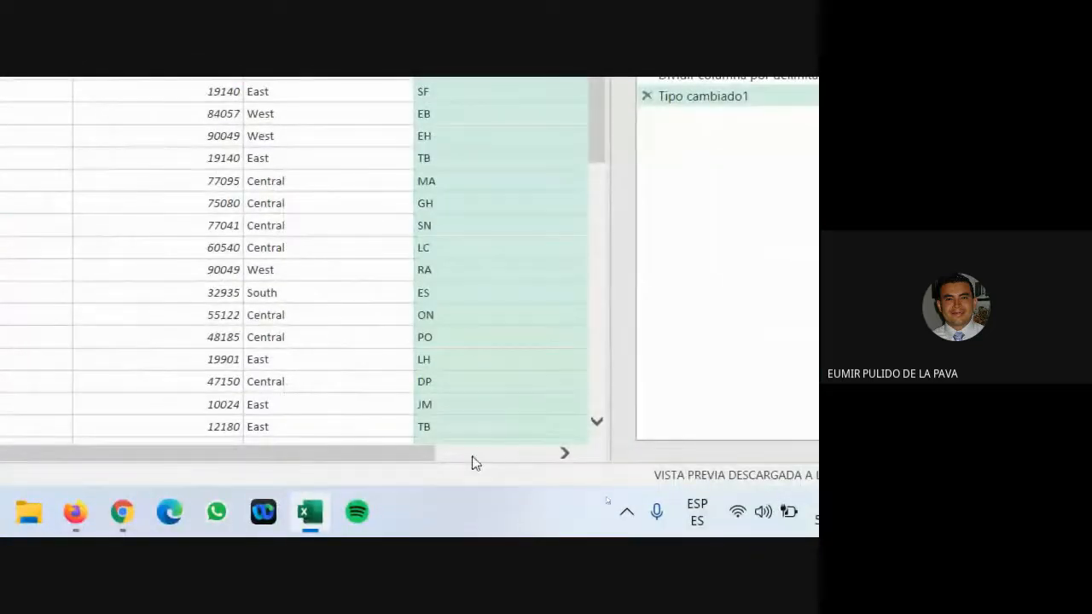
pyautogui.click(564, 453)
pyautogui.click(563, 452)
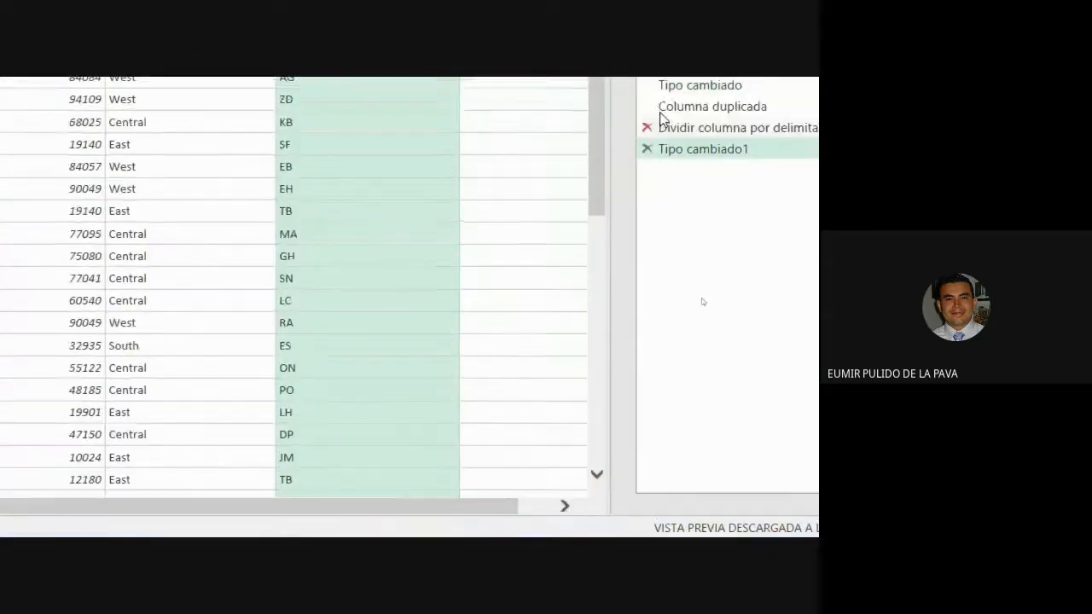
pyautogui.click(561, 454)
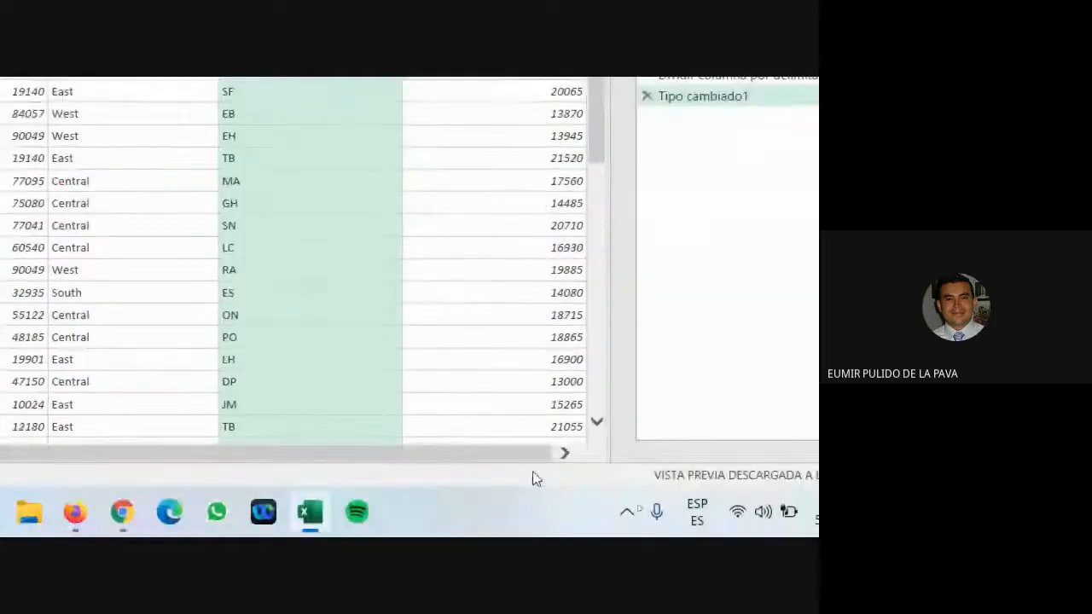
pyautogui.moveTo(513, 454); pyautogui.dragTo(50, 472)
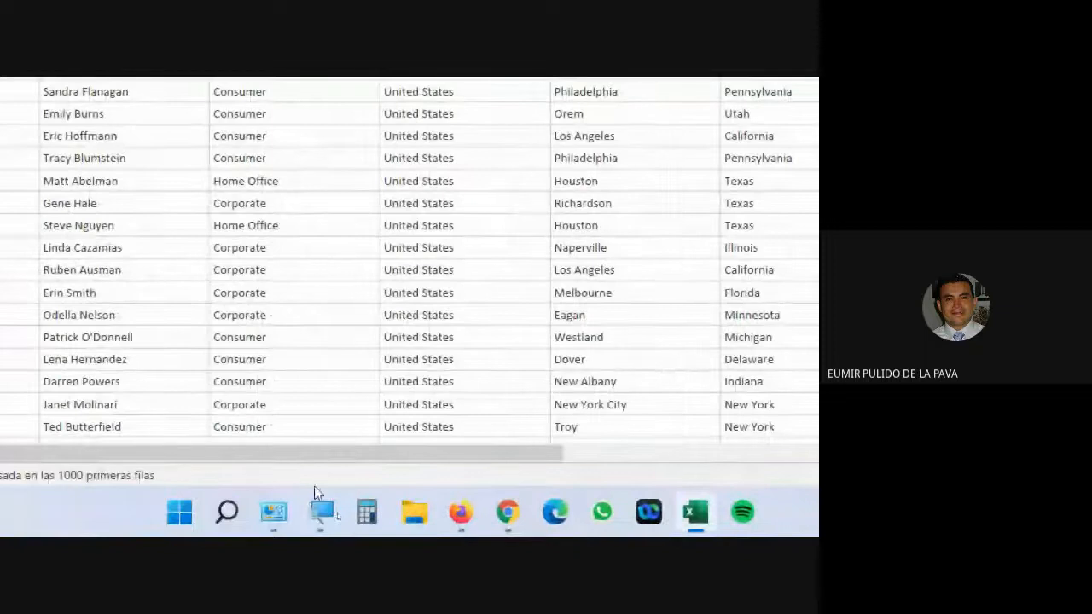
# Lower the screen magnification to 100% and check the Google Meet call messages before returning to the Power Query editor
pyautogui.click(321, 516)
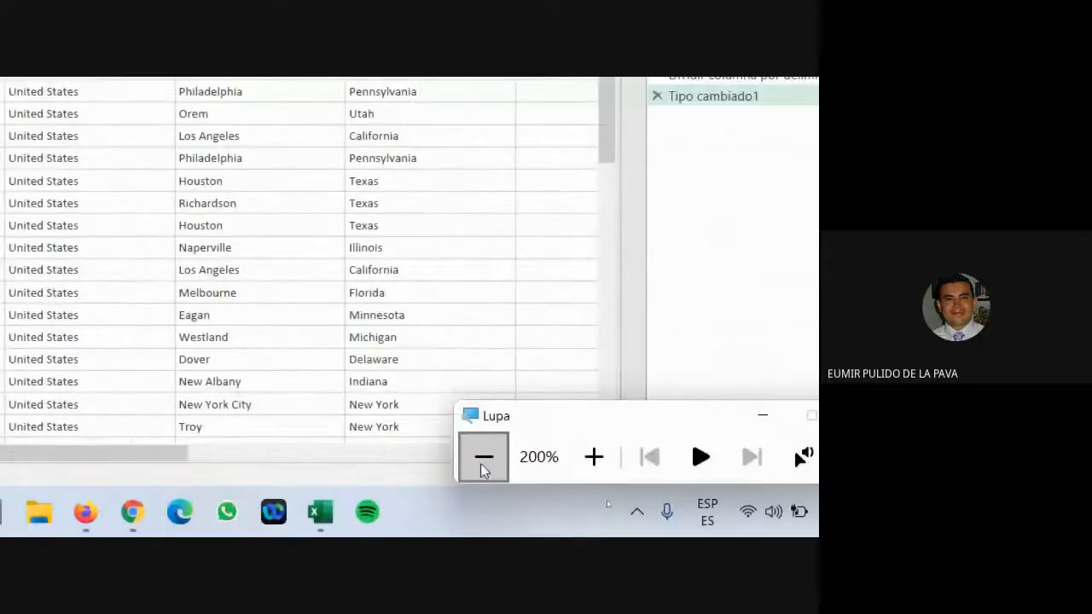
pyautogui.click(483, 461)
pyautogui.moveTo(432, 525)
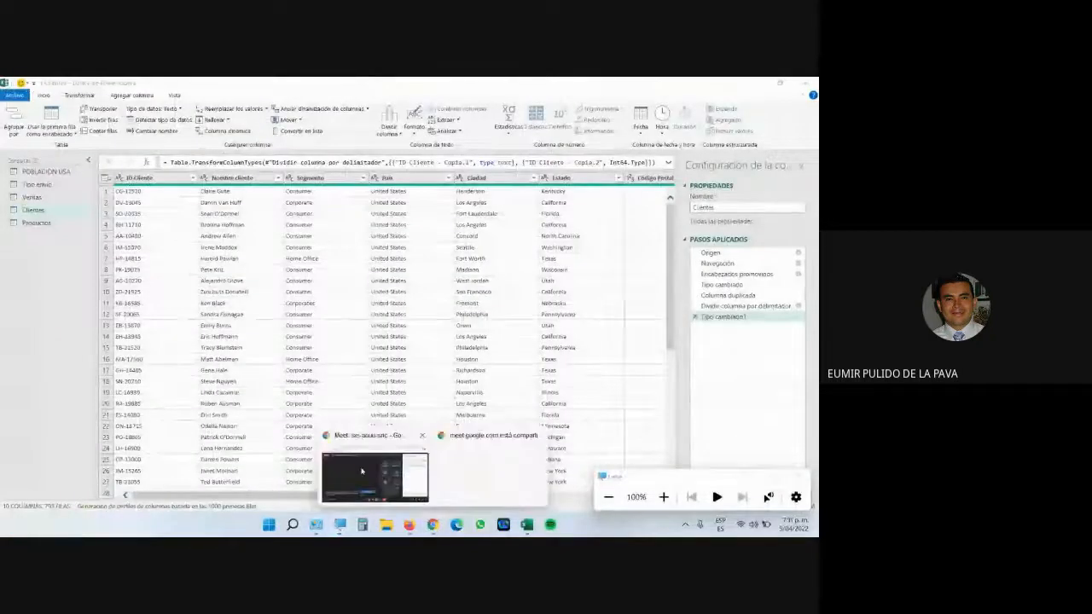
pyautogui.click(408, 483)
pyautogui.click(745, 477)
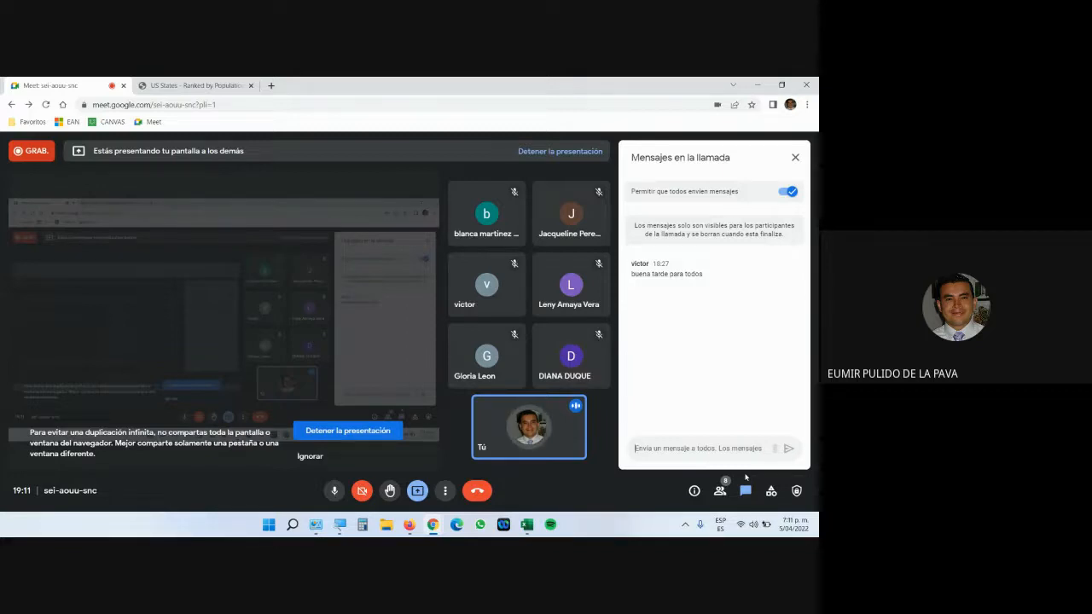
pyautogui.click(524, 524)
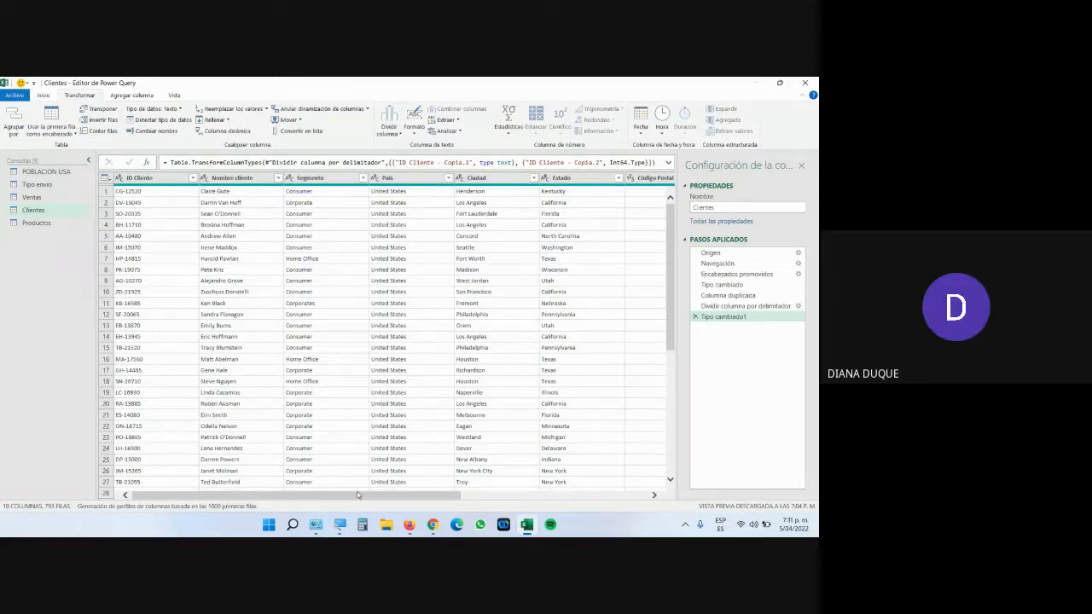
# Move the ID Cliente - Copia.1 column to the first position of Clientes and raise the screen magnification
pyautogui.moveTo(360, 496); pyautogui.dragTo(613, 501)
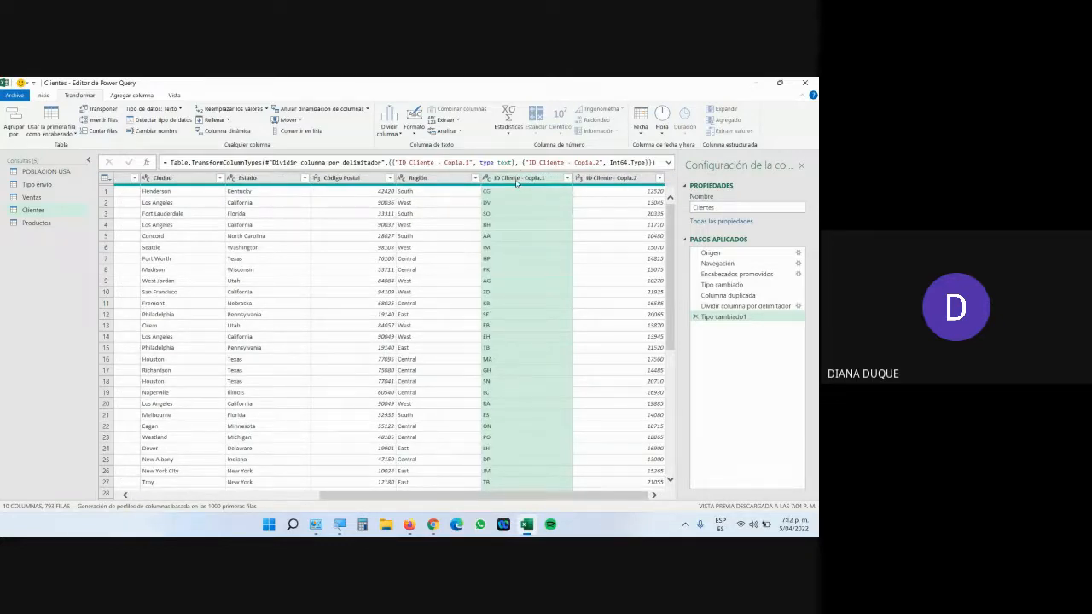
pyautogui.moveTo(519, 179); pyautogui.dragTo(102, 184)
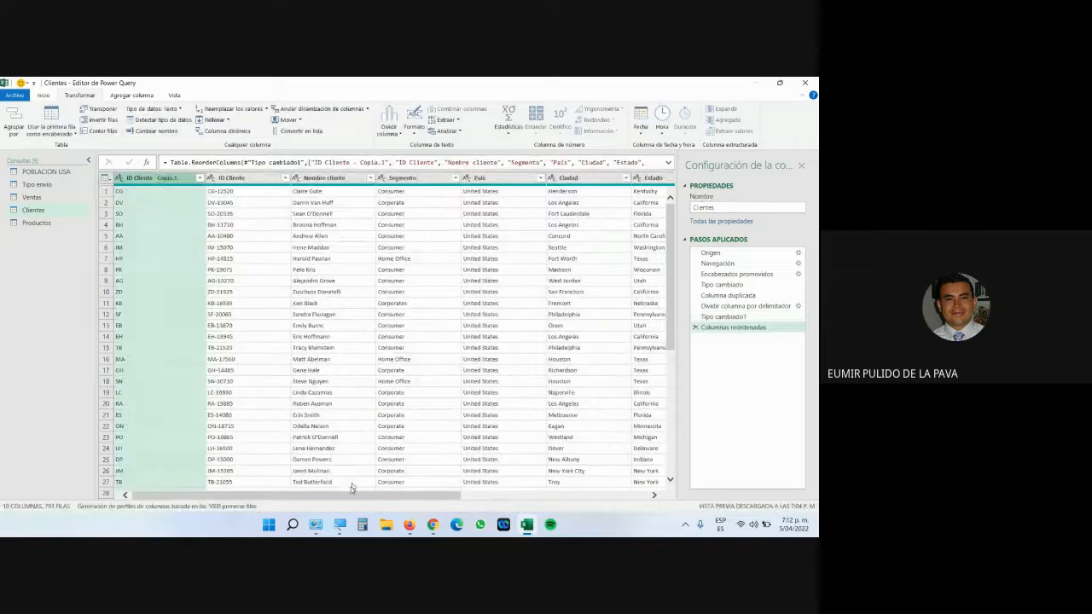
pyautogui.click(337, 528)
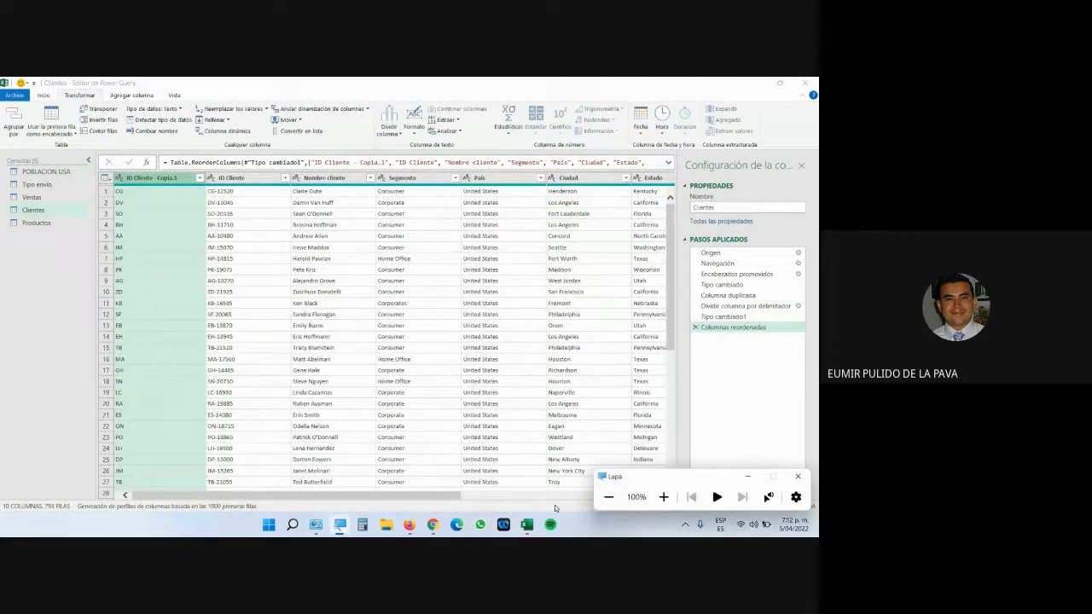
pyautogui.click(664, 497)
pyautogui.click(774, 456)
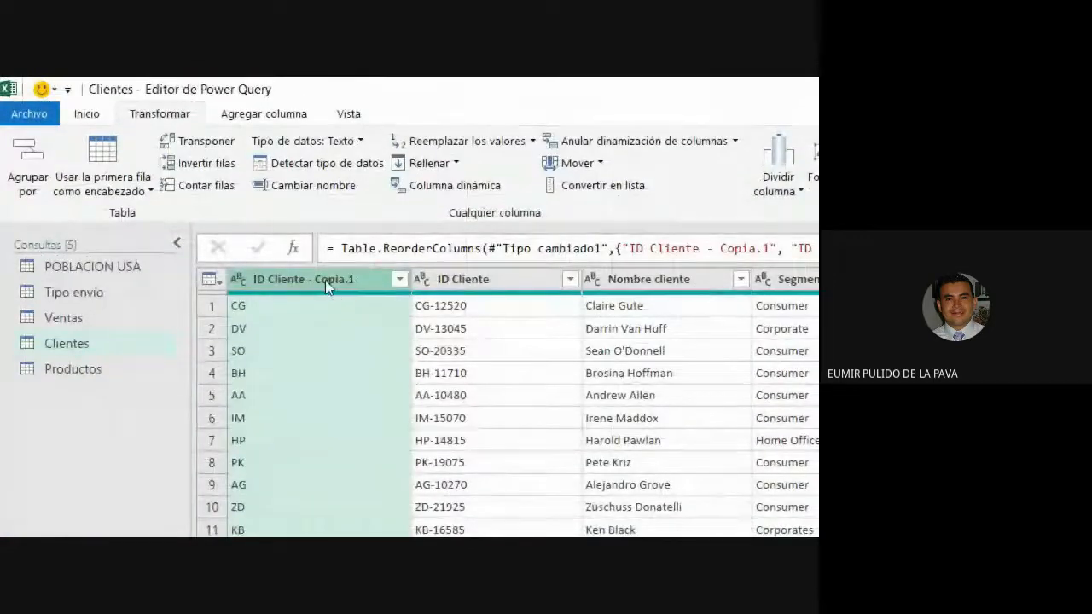
# Move the ID Cliente - Copia.1 column after ID Cliente and return it to the first position
pyautogui.moveTo(327, 280)
pyautogui.mouseDown()
pyautogui.moveTo(567, 291)
pyautogui.moveTo(497, 296)
pyautogui.moveTo(328, 274)
pyautogui.mouseUp()
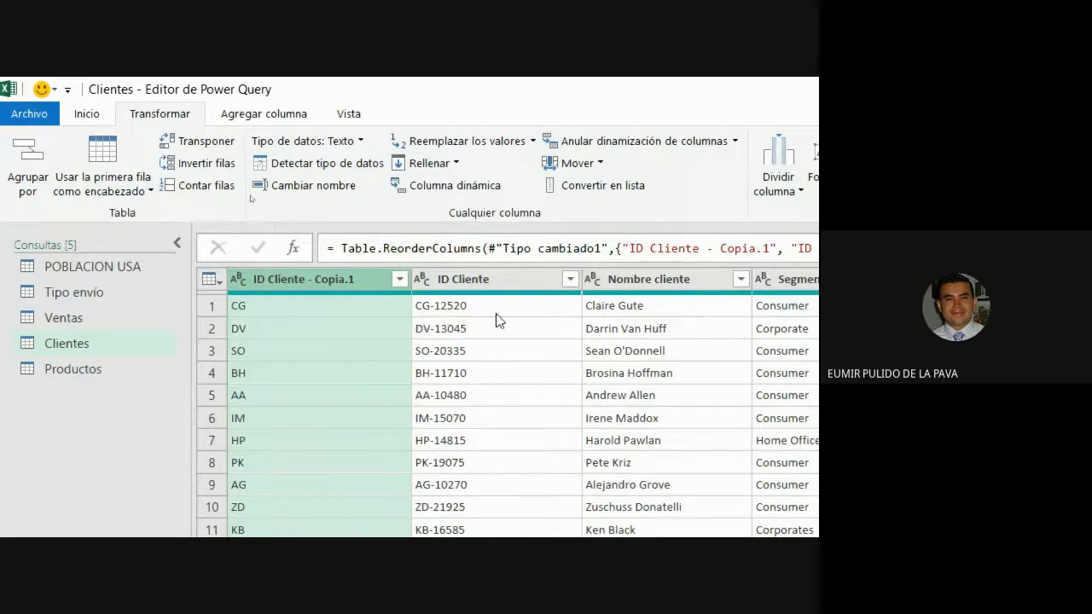
pyautogui.moveTo(345, 279); pyautogui.dragTo(690, 287)
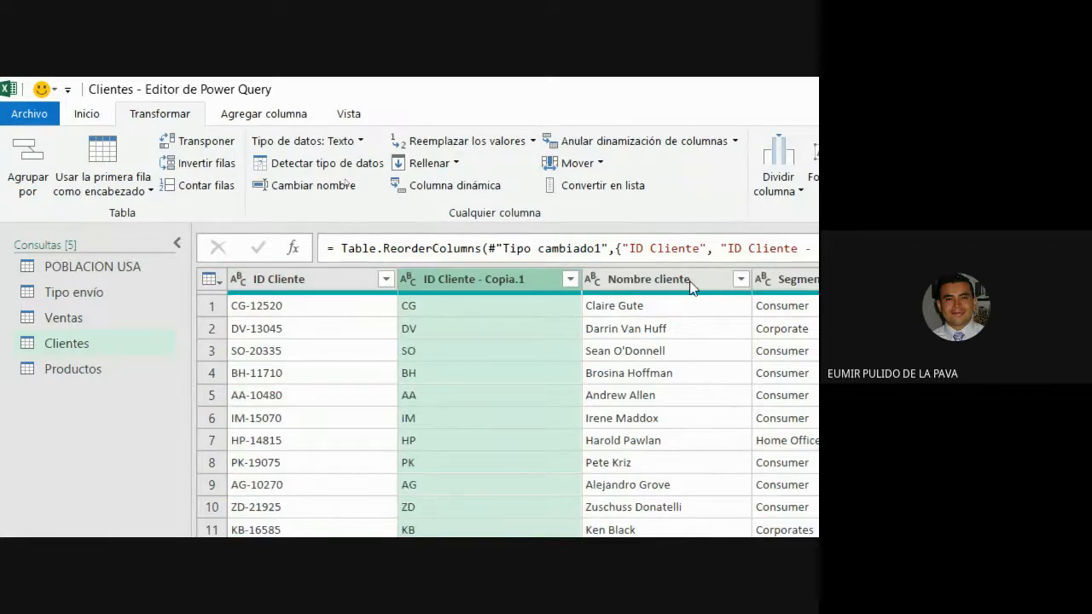
pyautogui.moveTo(521, 280); pyautogui.dragTo(354, 290)
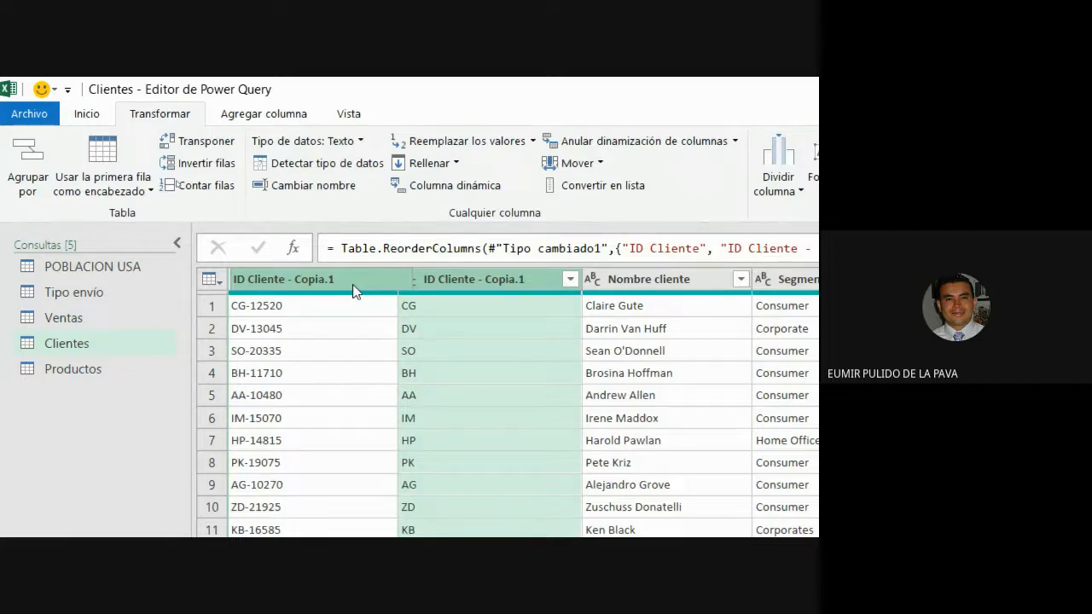
pyautogui.moveTo(354, 289); pyautogui.dragTo(352, 284)
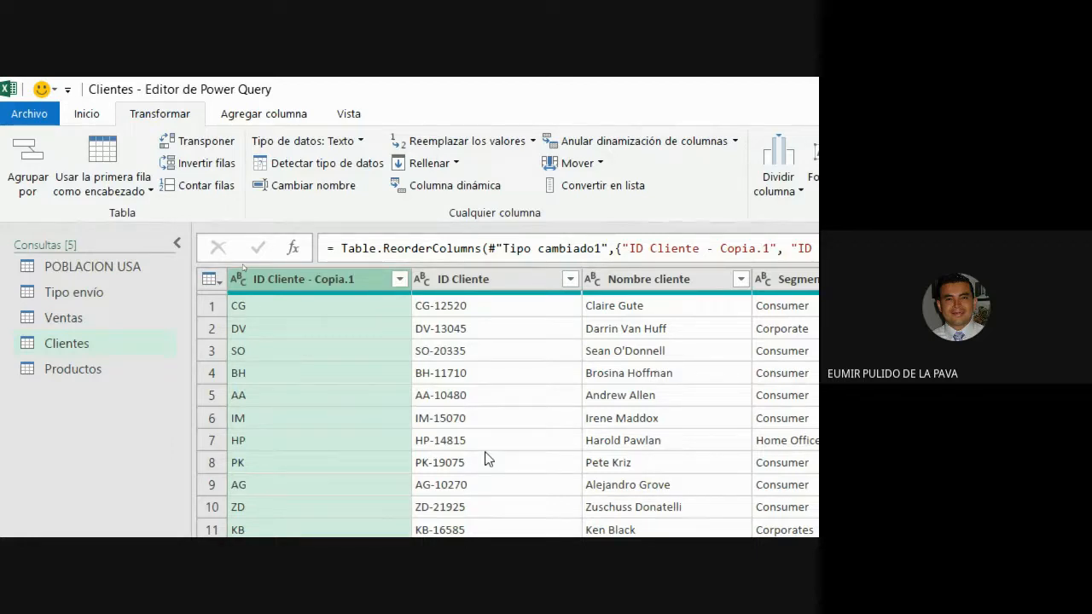
# Rename the ID Cliente - Copia.1 column as Prefijo
pyautogui.doubleClick(309, 279)
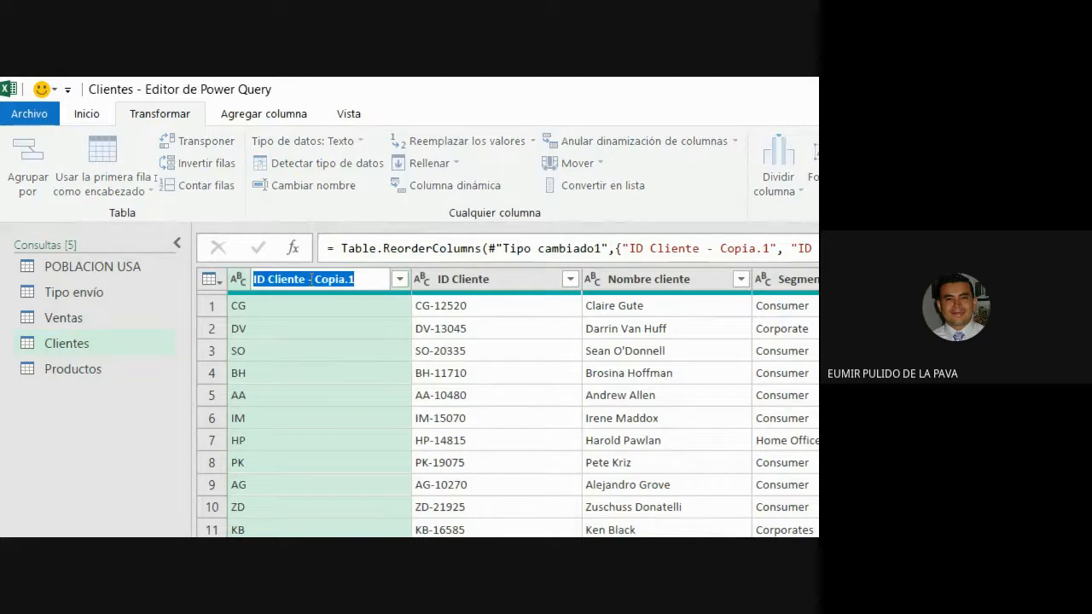
pyautogui.write('pREFIJO')
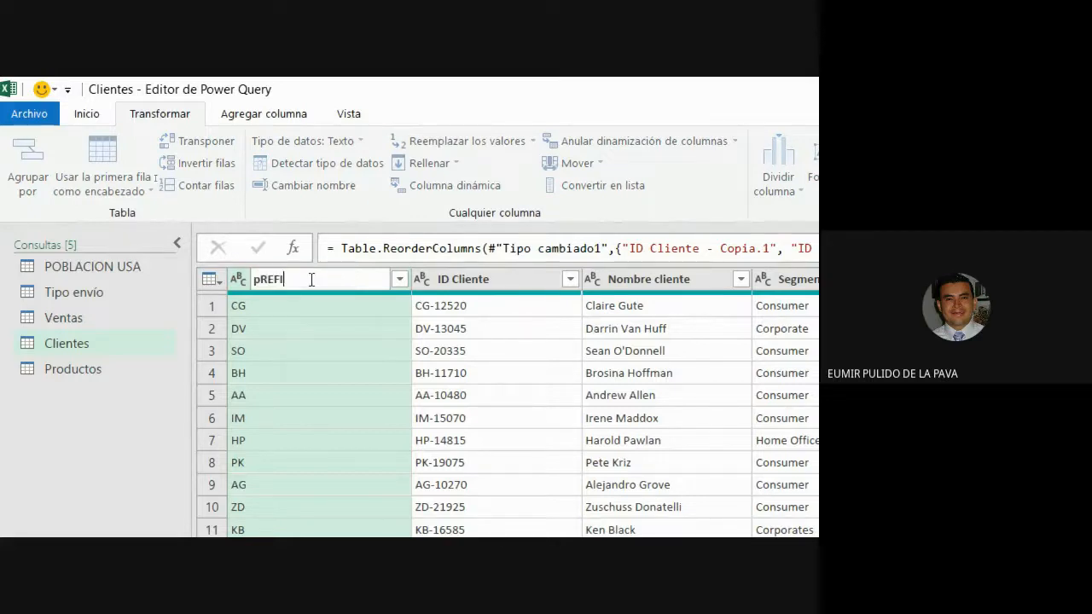
pyautogui.press('BackSpace')
pyautogui.press('BackSpace')
pyautogui.press('BackSpace')
pyautogui.press('BackSpace')
pyautogui.press('BackSpace')
pyautogui.press('BackSpace')
pyautogui.press('BackSpace')
pyautogui.write('Prefijo')
pyautogui.press('Return')
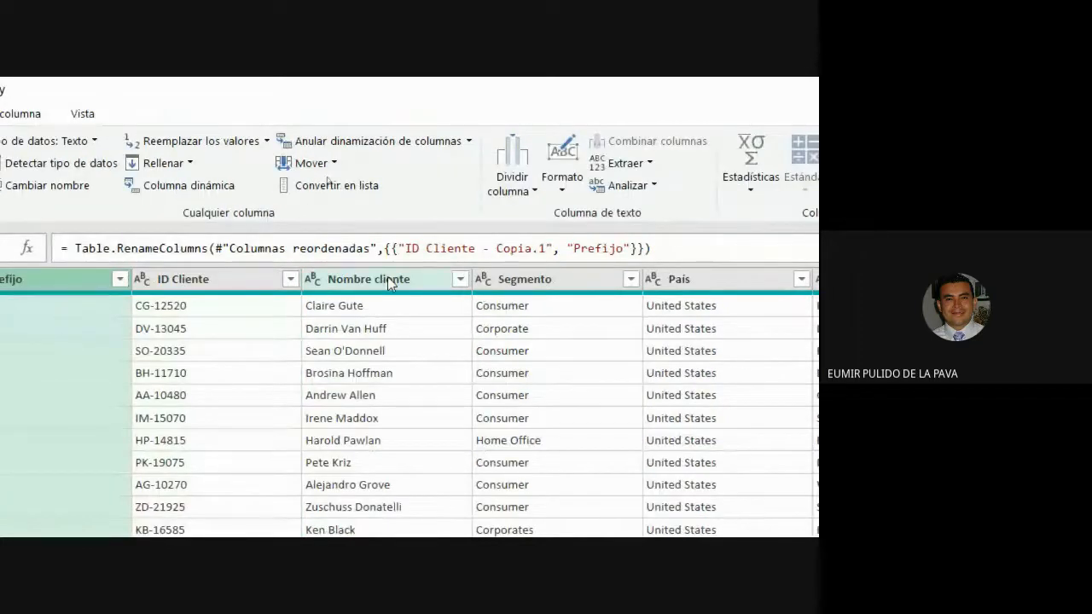
# Convert the text of the Nombre cliente column to uppercase
pyautogui.click(387, 278)
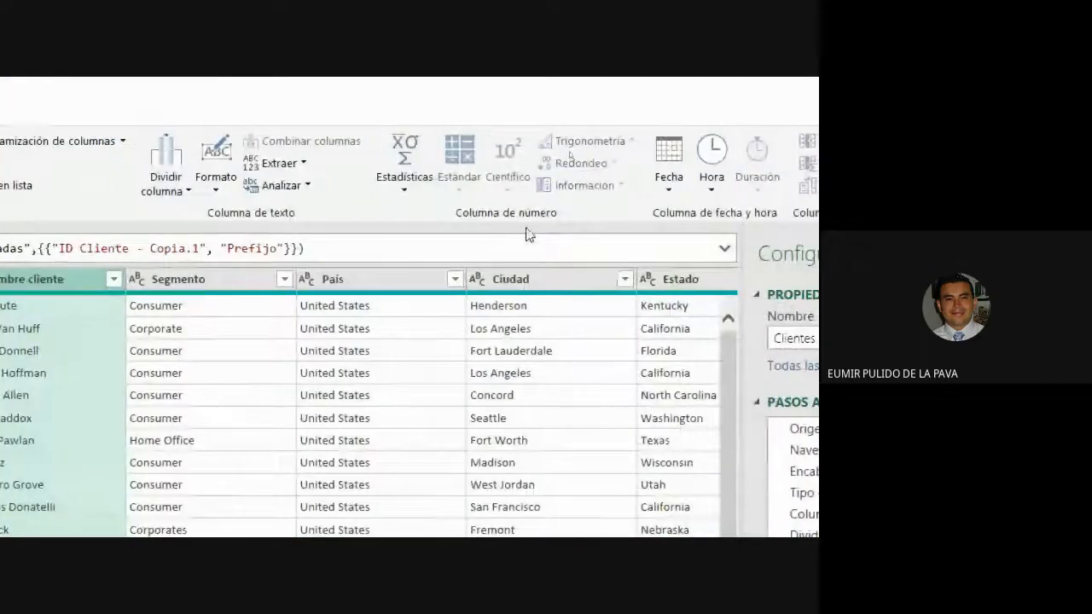
pyautogui.click(218, 177)
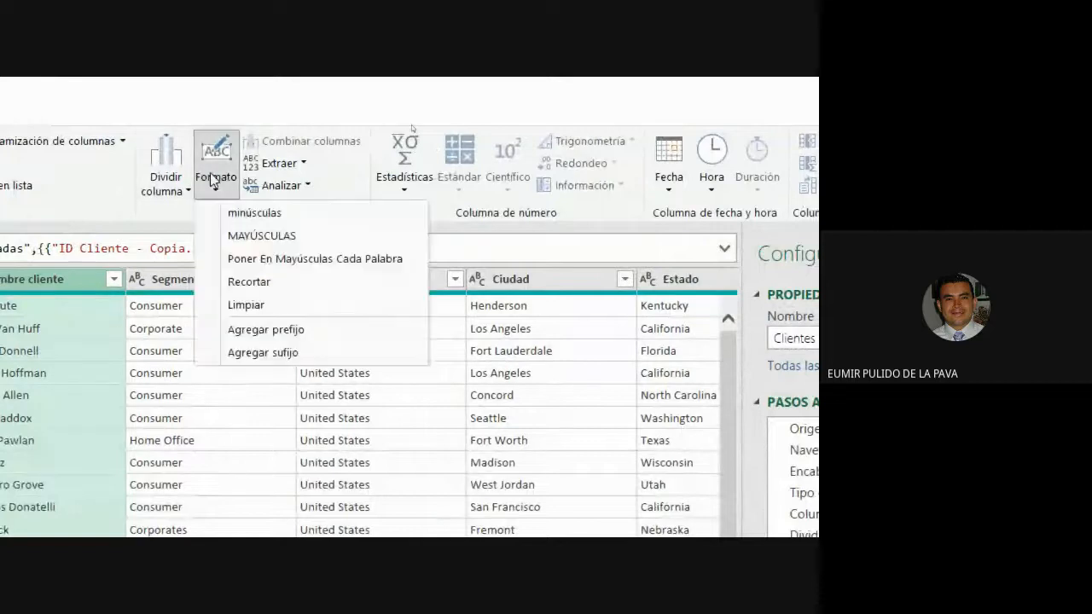
pyautogui.click(256, 235)
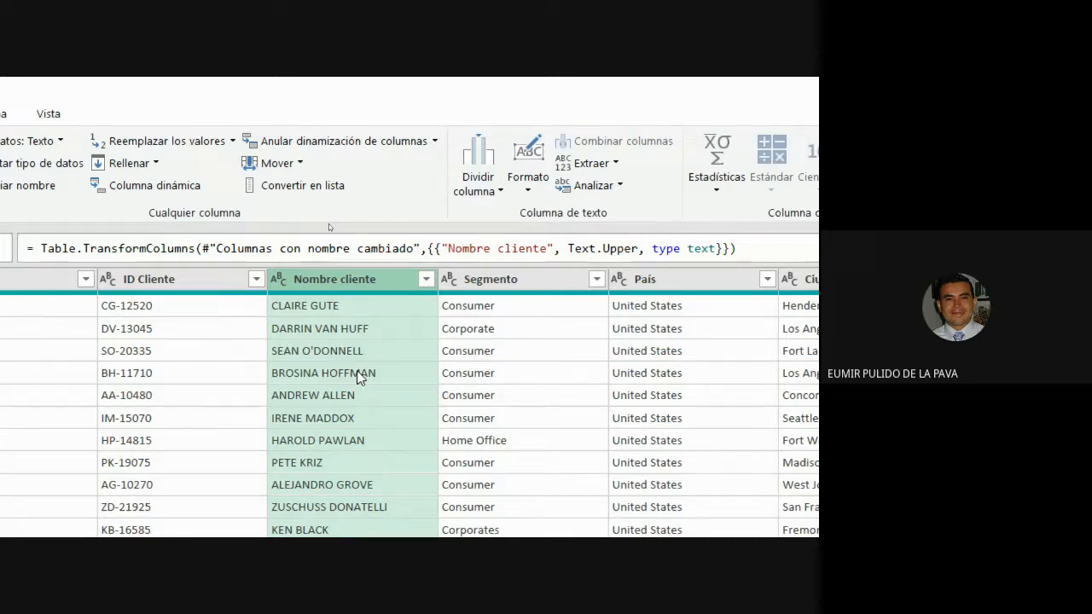
# Convert the Segmento column to lowercase and capitalize each word in it
pyautogui.click(471, 279)
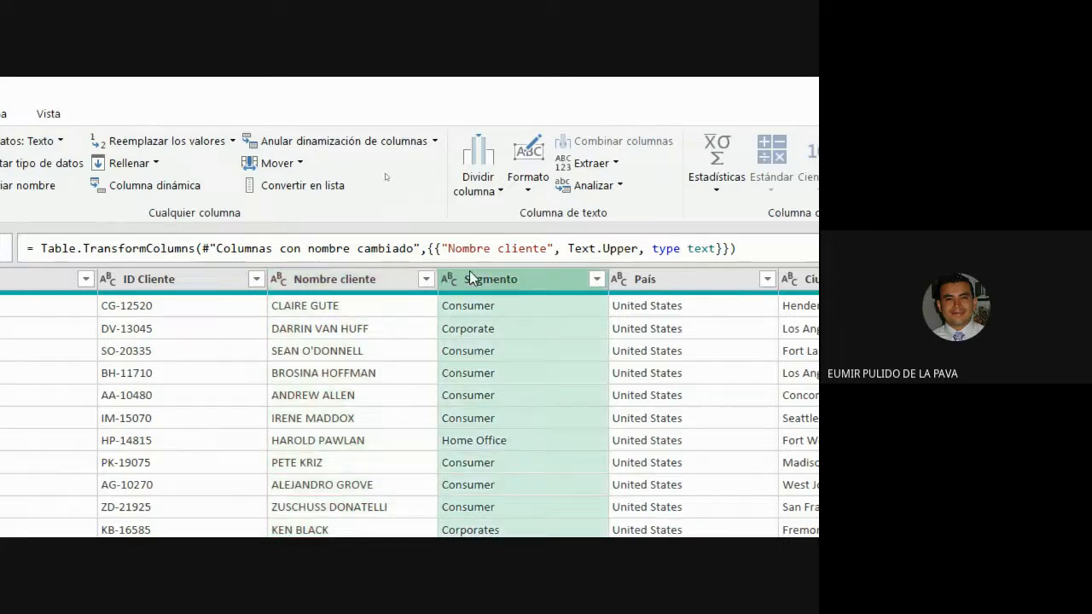
pyautogui.click(528, 176)
pyautogui.click(567, 213)
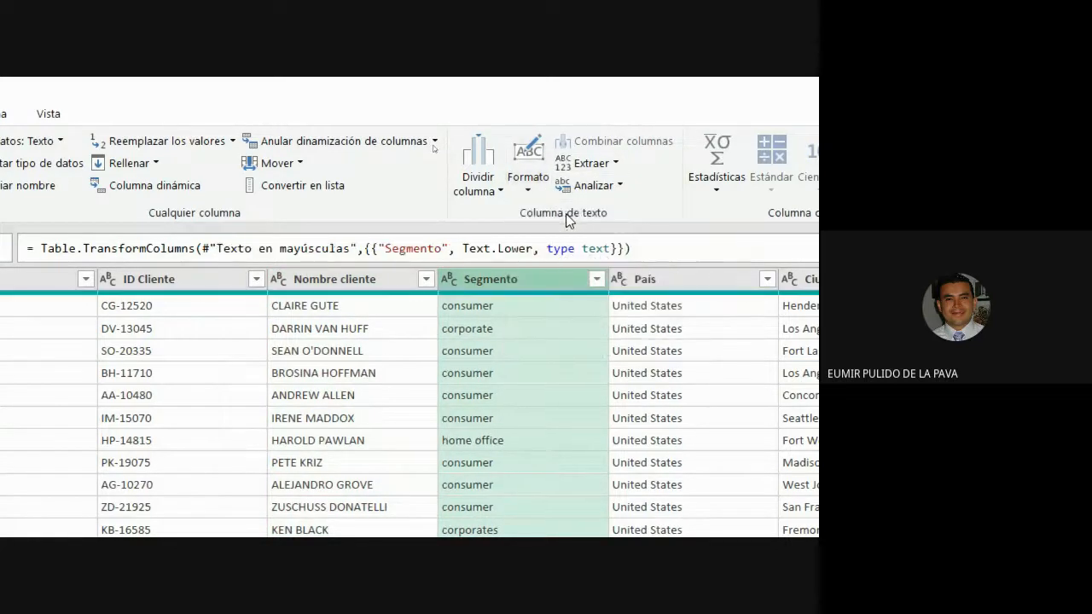
pyautogui.click(526, 166)
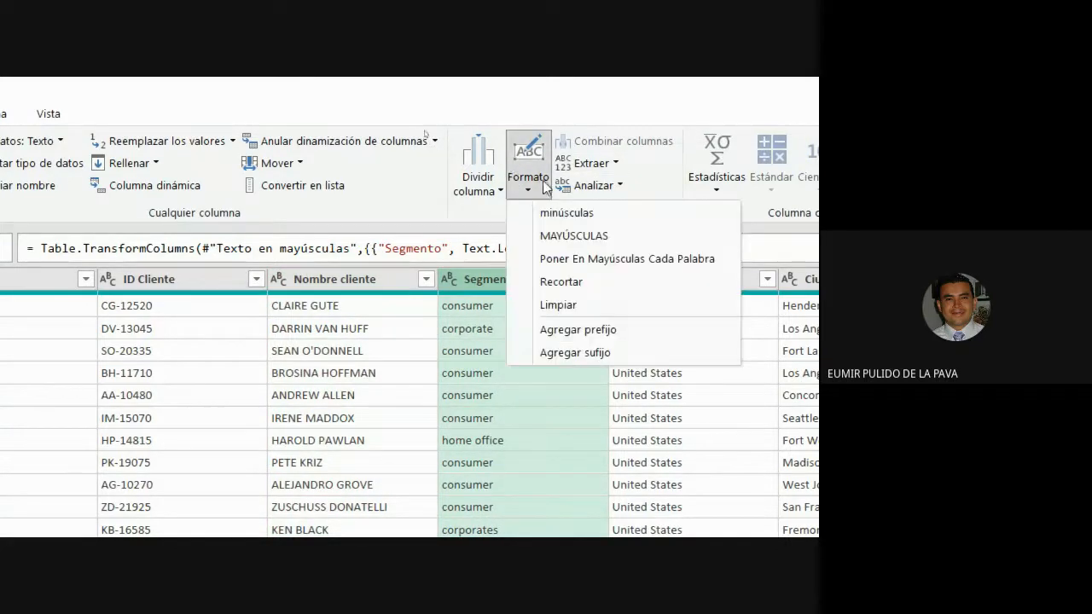
pyautogui.click(580, 260)
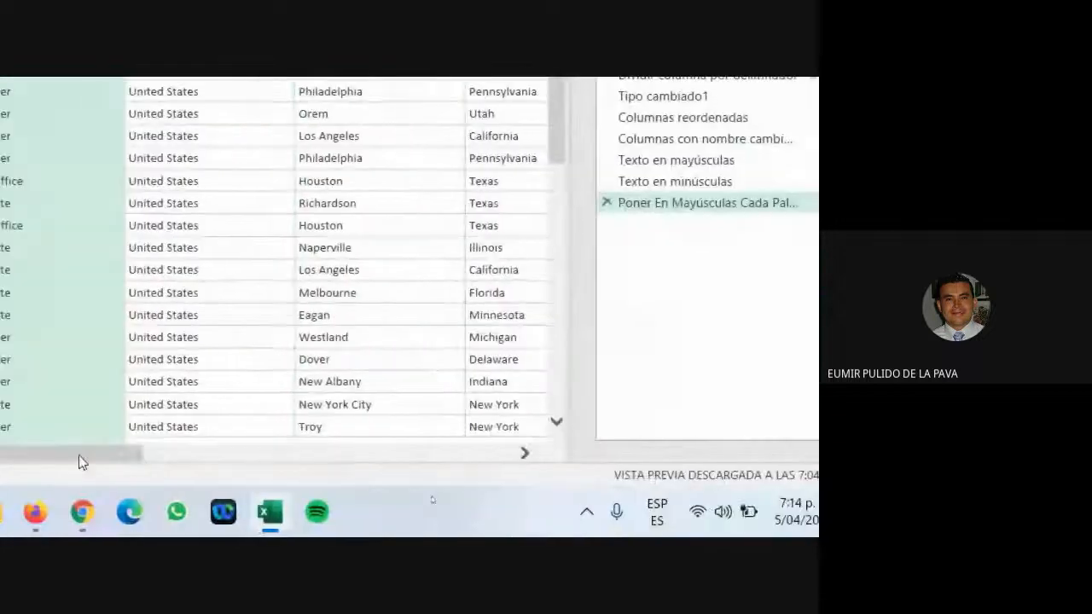
# Extract the text length of the País column and delete the resulting applied step
pyautogui.moveTo(78, 455); pyautogui.dragTo(517, 451)
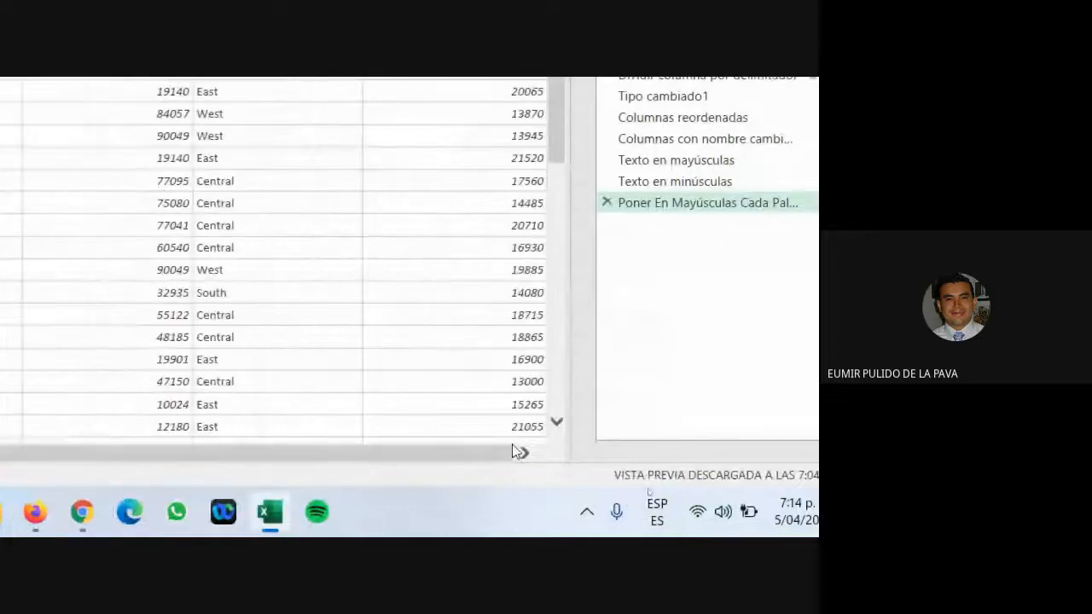
pyautogui.moveTo(558, 119); pyautogui.dragTo(255, 468)
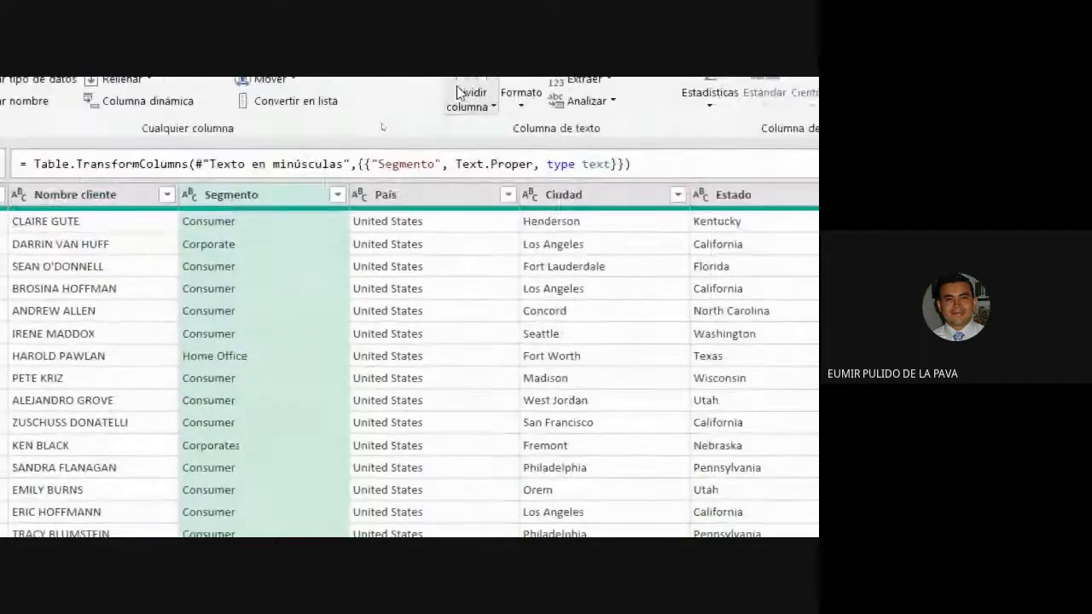
pyautogui.click(425, 196)
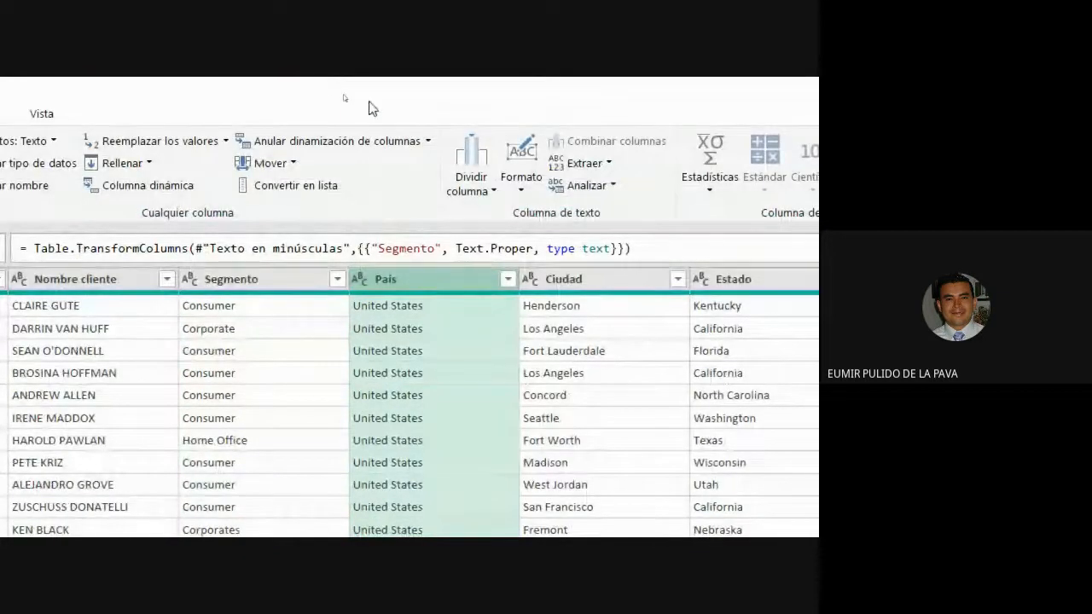
pyautogui.click(599, 163)
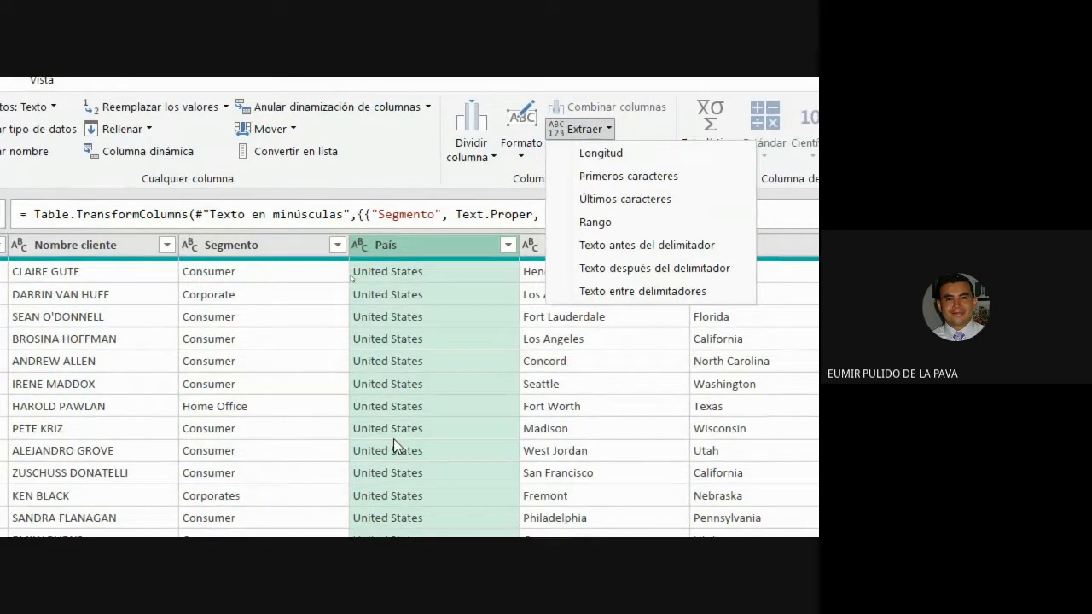
pyautogui.click(597, 156)
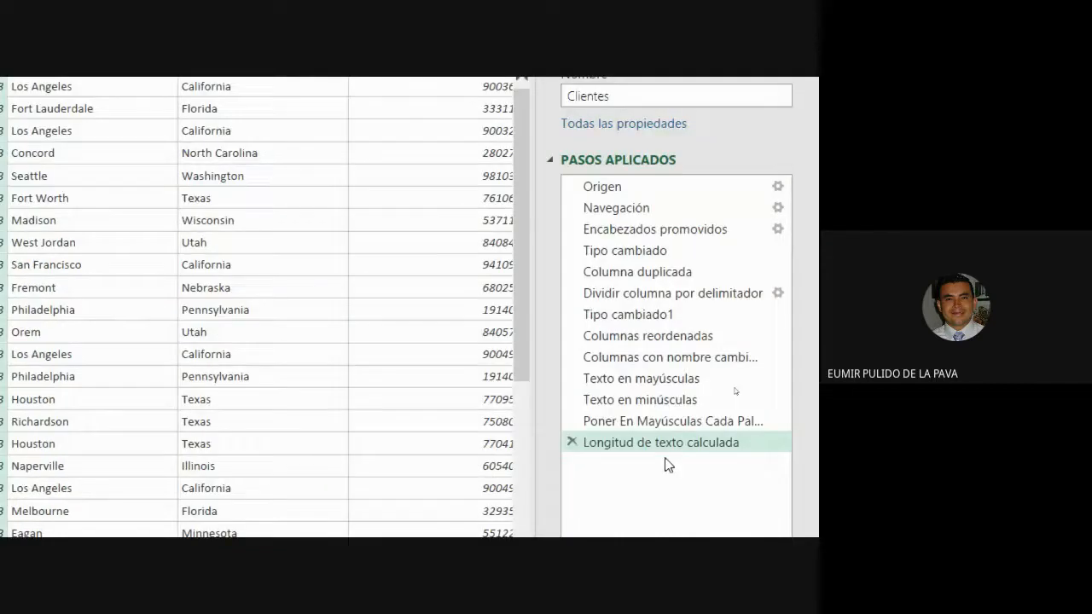
pyautogui.click(572, 442)
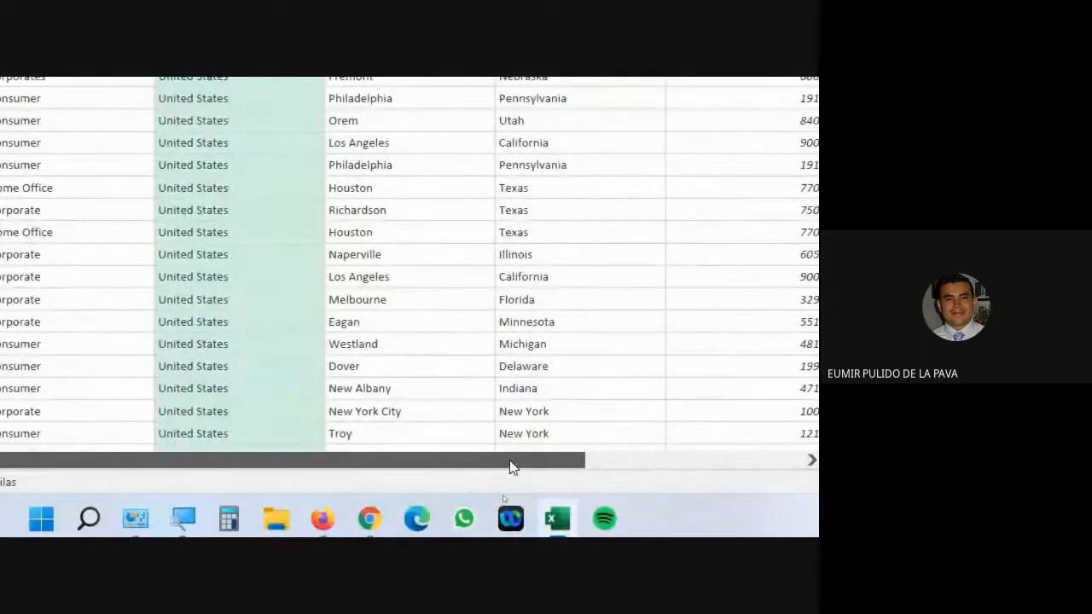
pyautogui.moveTo(512, 466); pyautogui.dragTo(626, 453)
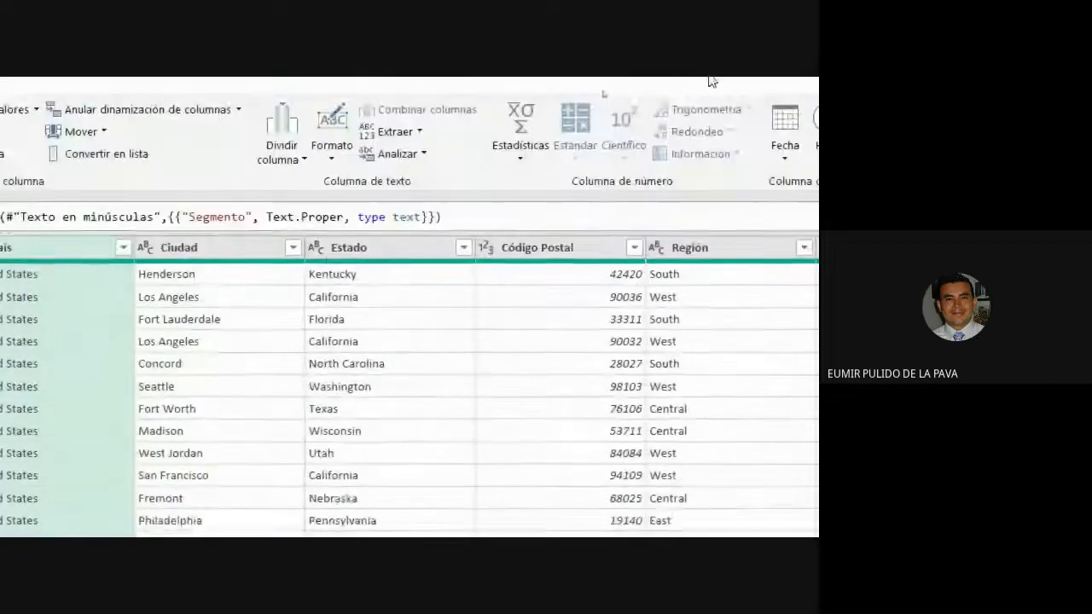
pyautogui.moveTo(570, 512); pyautogui.dragTo(719, 463)
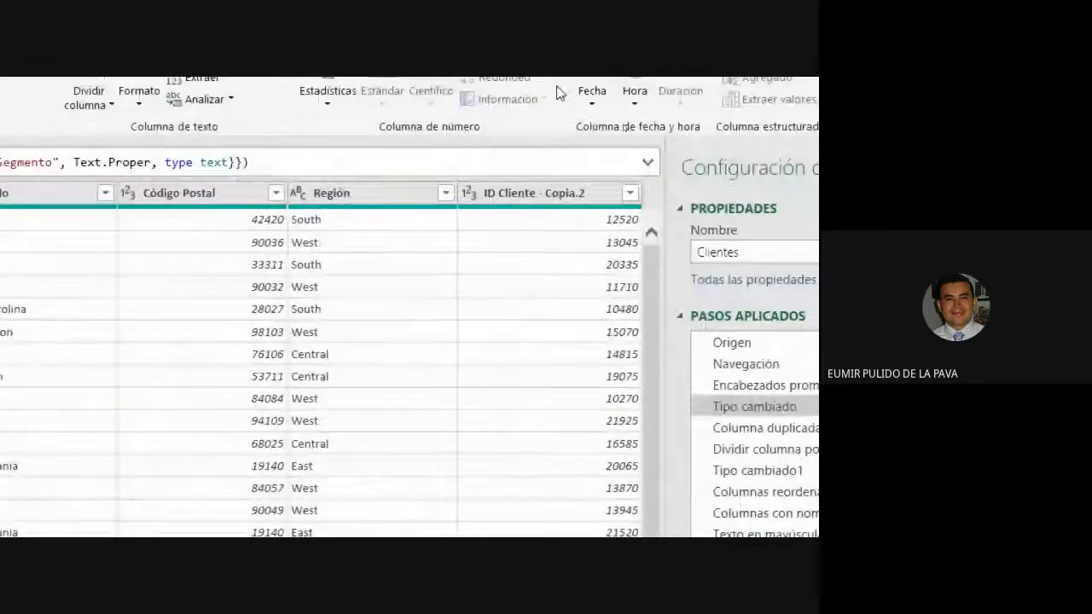
pyautogui.moveTo(401, 467); pyautogui.dragTo(61, 475)
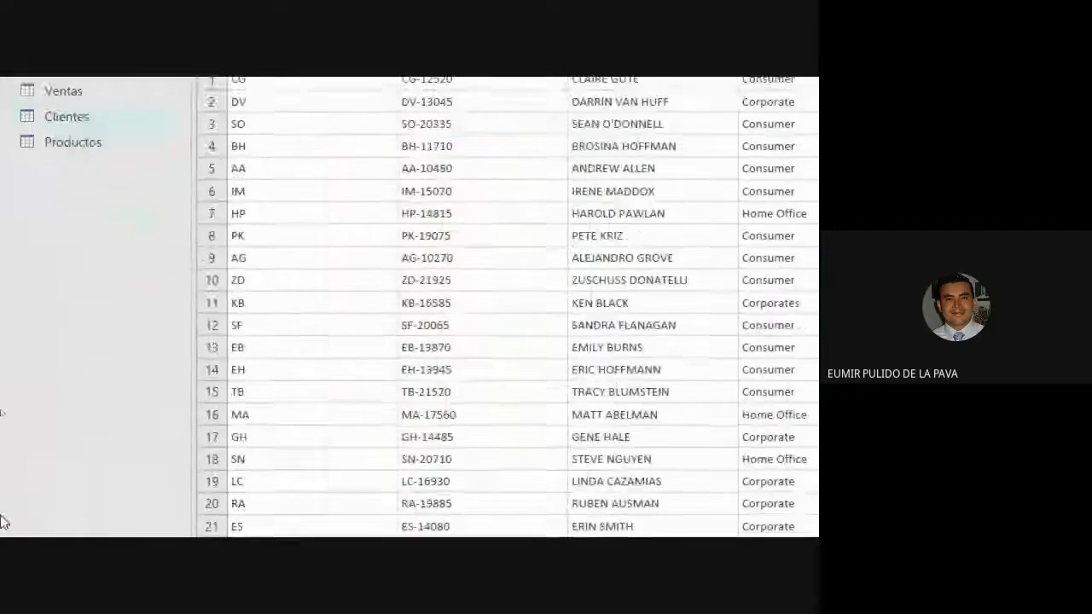
# Open the Ventas query, check the values in its Ventas column and change that column's data type to decimal number
pyautogui.click(58, 96)
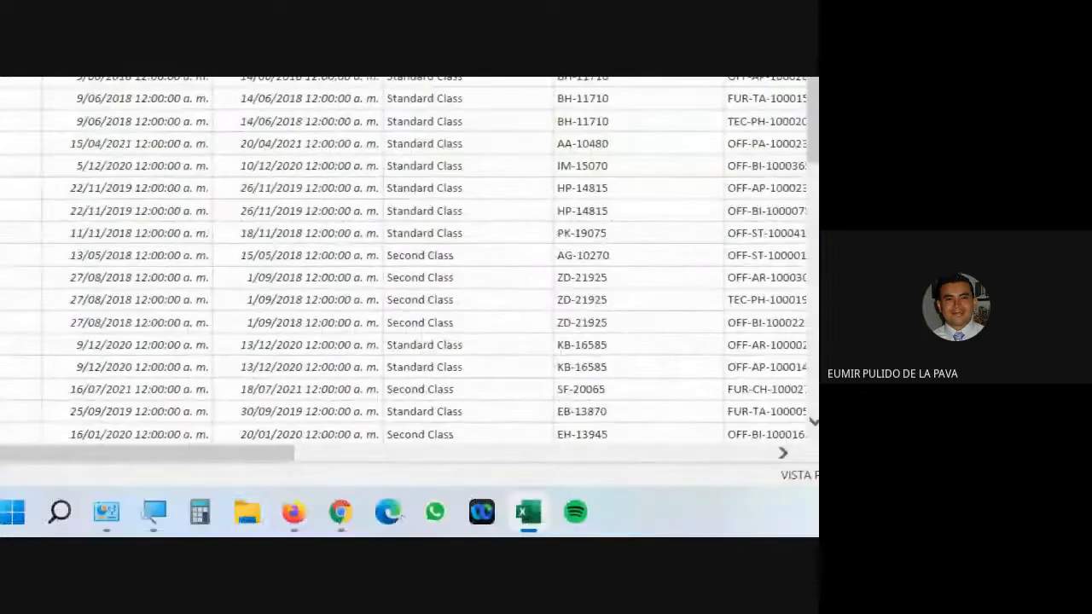
pyautogui.moveTo(195, 454); pyautogui.dragTo(510, 443)
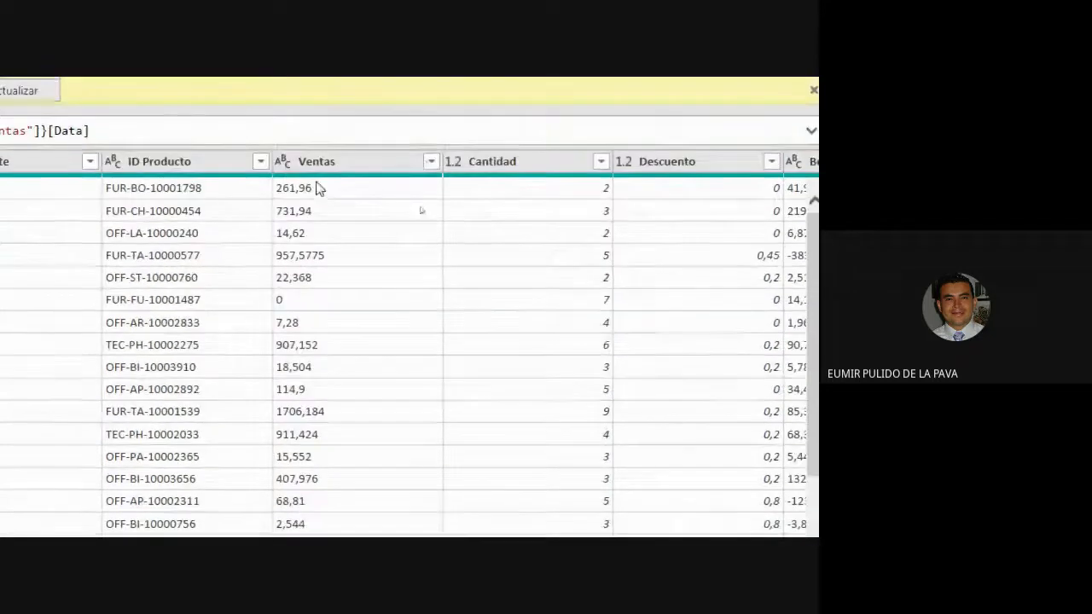
pyautogui.scroll(-4, 317, 401)
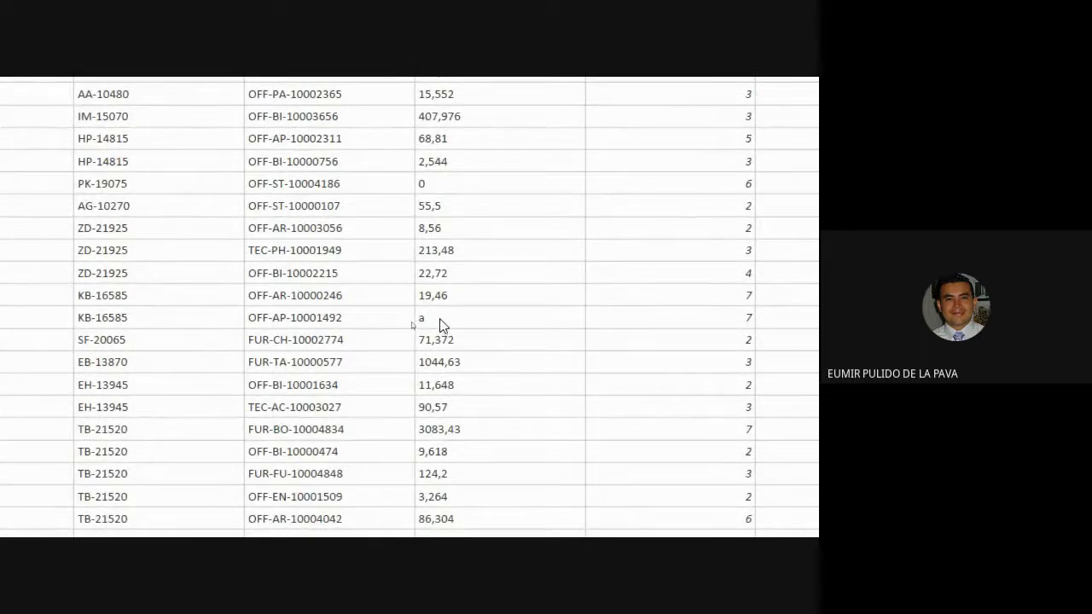
pyautogui.scroll(-3, 448, 337)
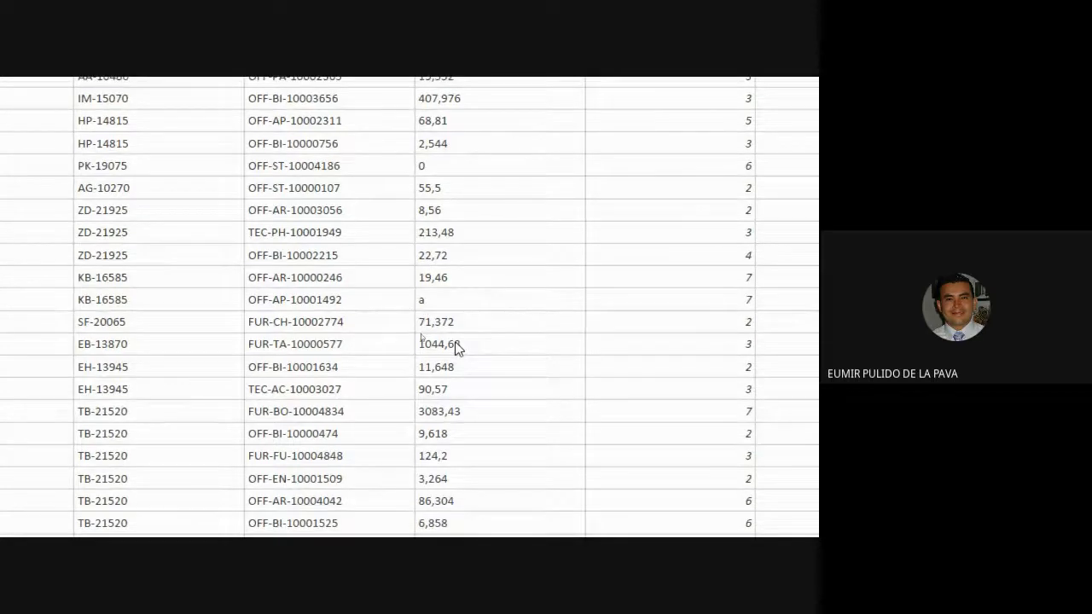
pyautogui.scroll(-13, 503, 483)
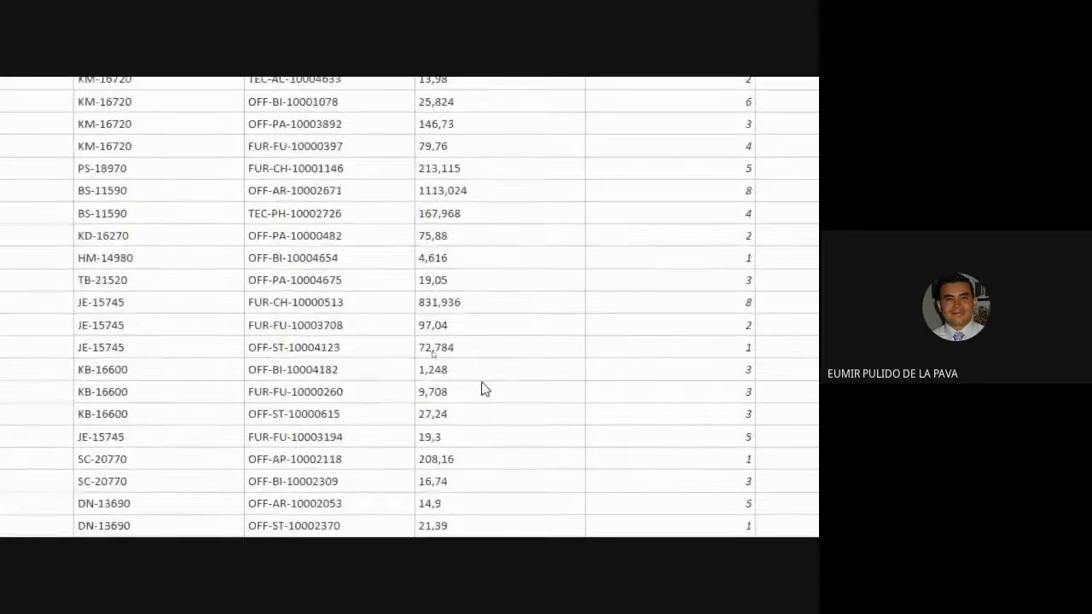
pyautogui.scroll(20, 482, 368)
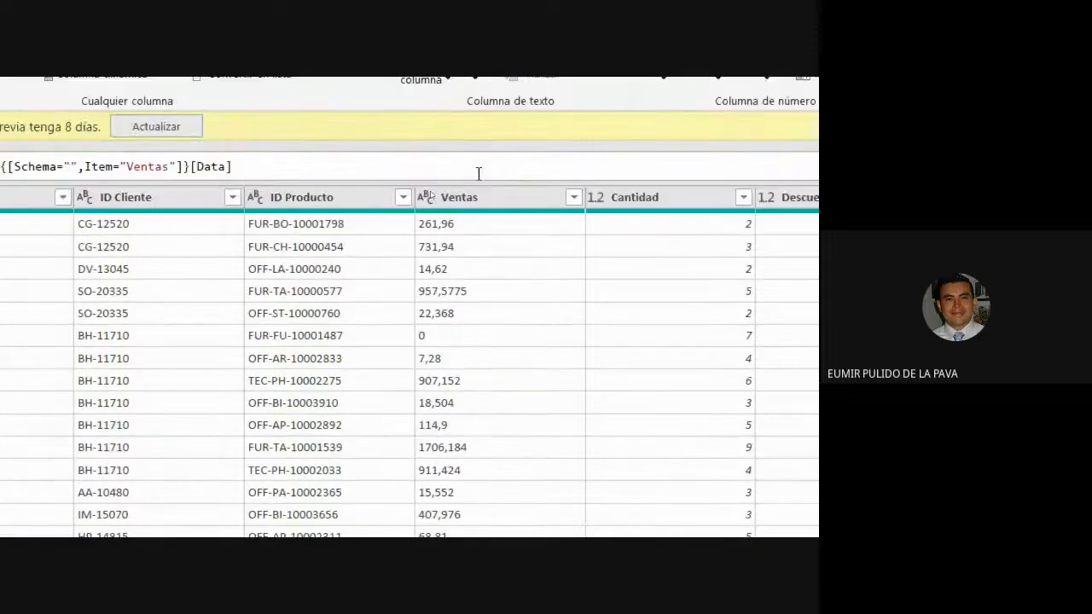
pyautogui.click(430, 200)
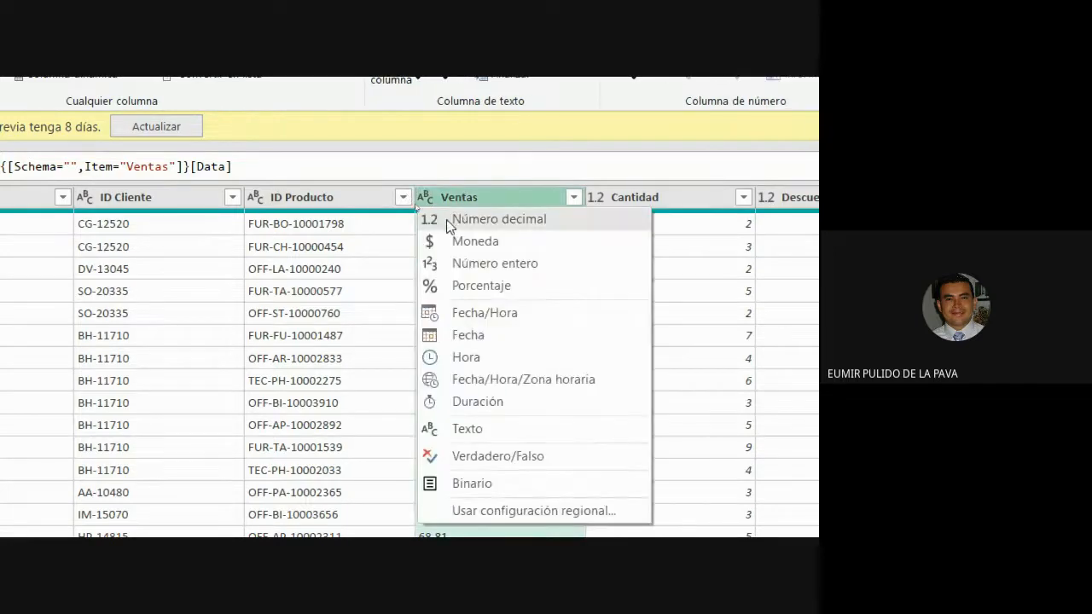
pyautogui.click(446, 222)
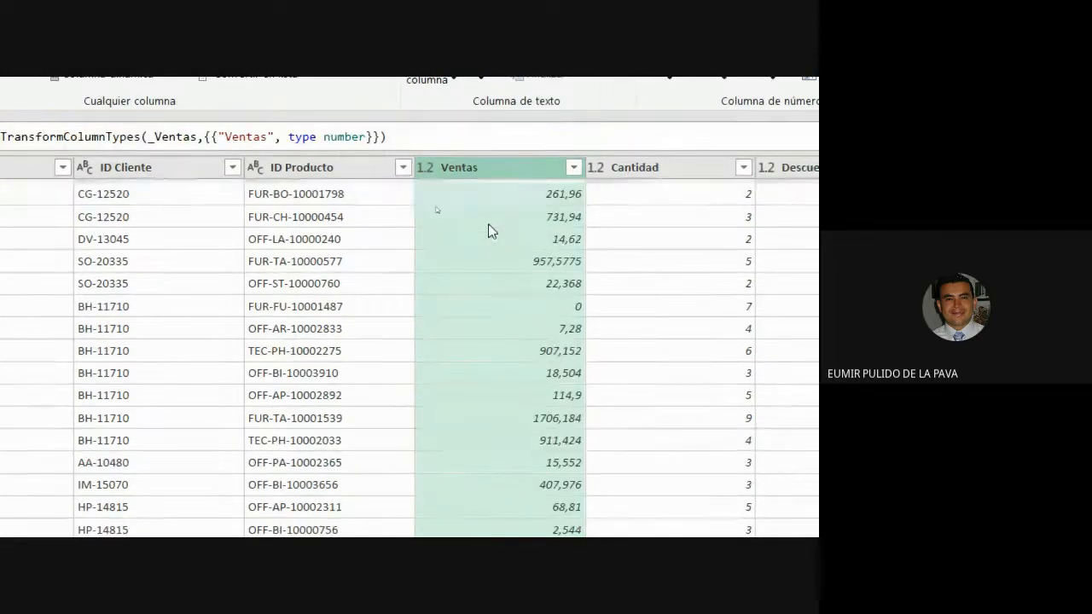
# Find the error cell in the Ventas column and examine its error details
pyautogui.scroll(-3, 504, 504)
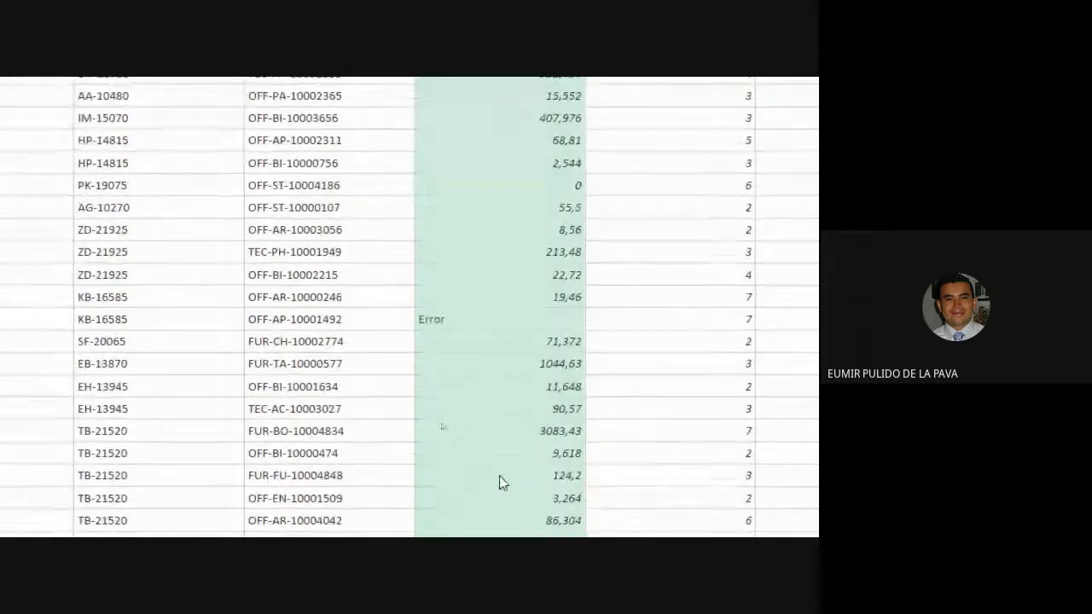
pyautogui.click(497, 321)
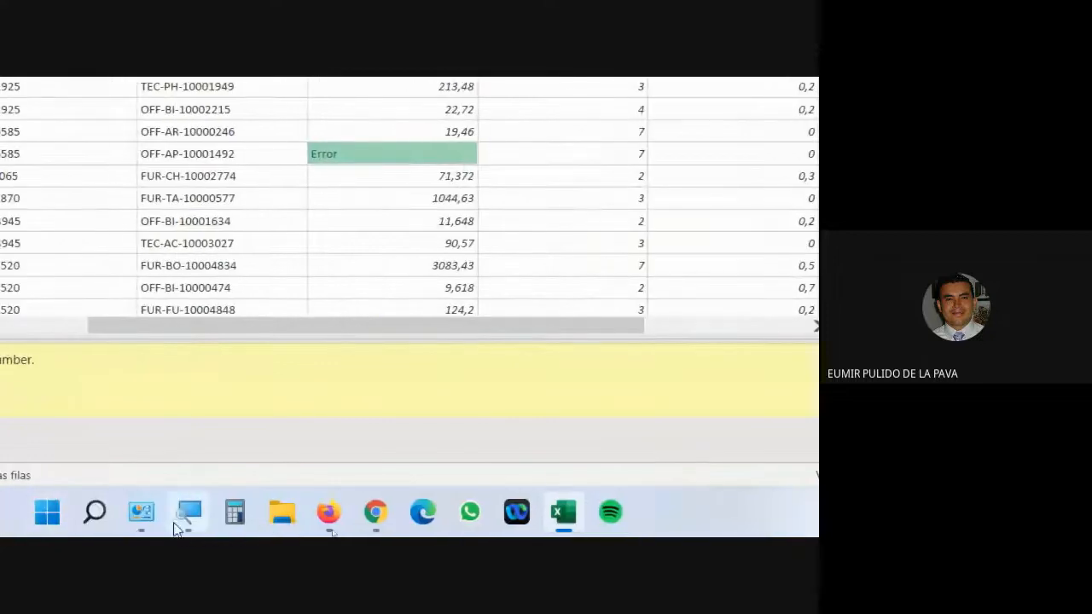
pyautogui.click(661, 458)
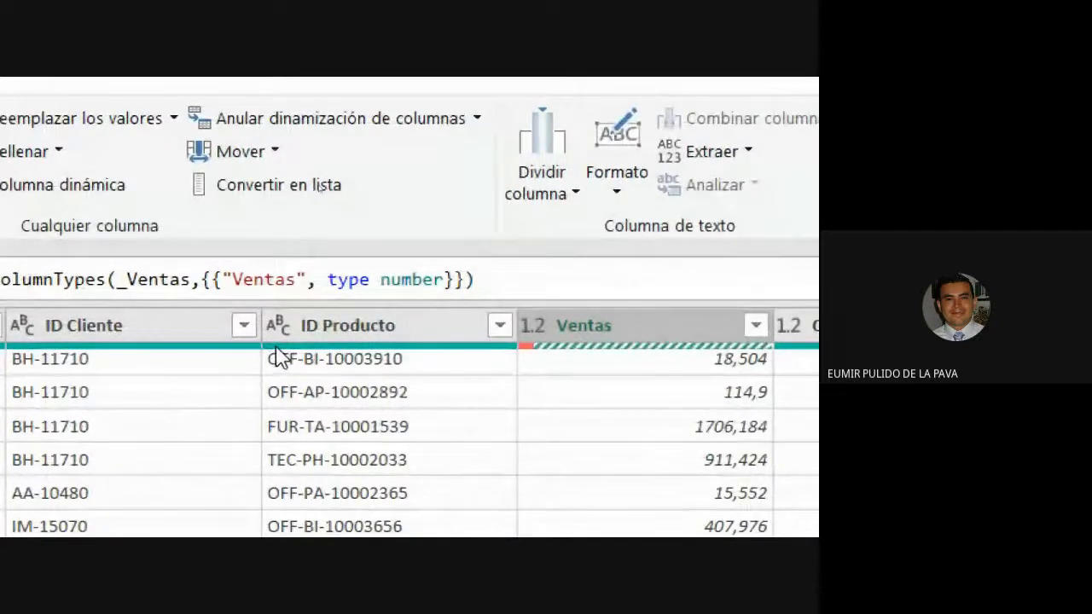
pyautogui.moveTo(278, 348)
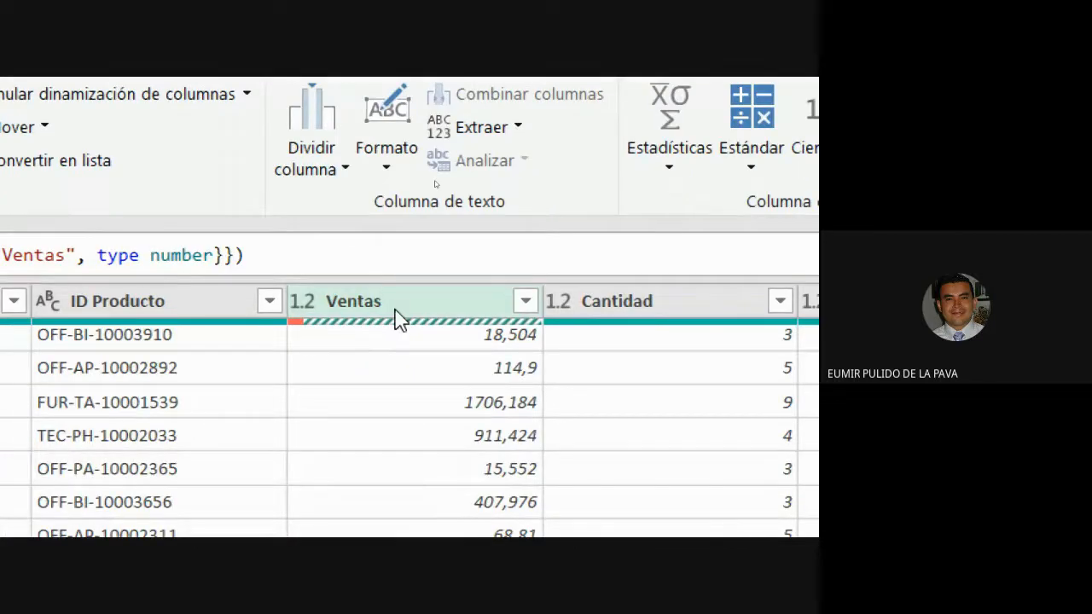
pyautogui.moveTo(397, 322)
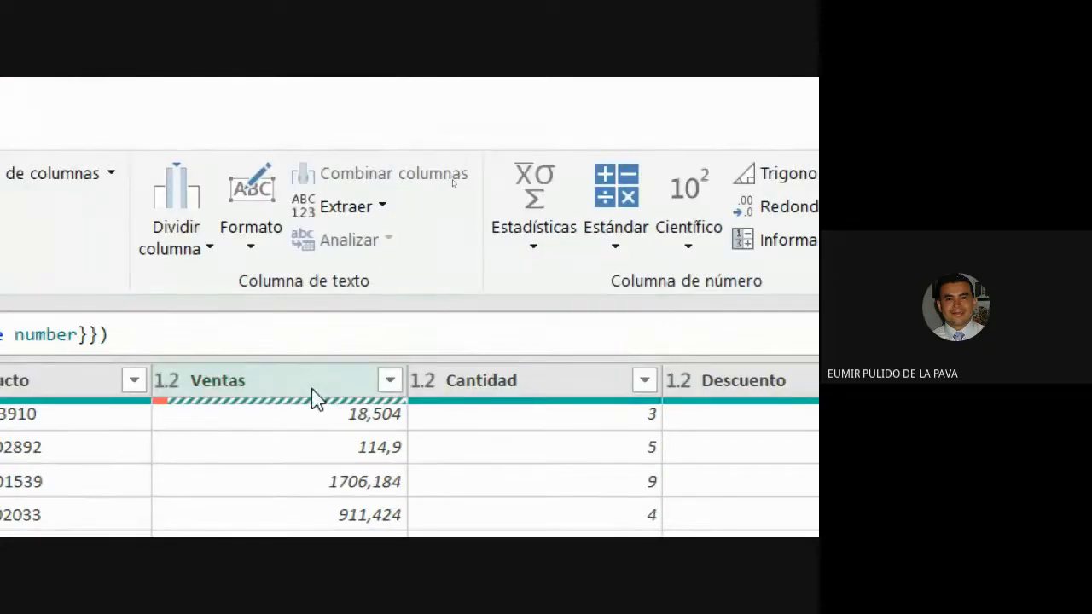
# Remove the rows with errors in the Ventas column and check the column again
pyautogui.click(315, 385)
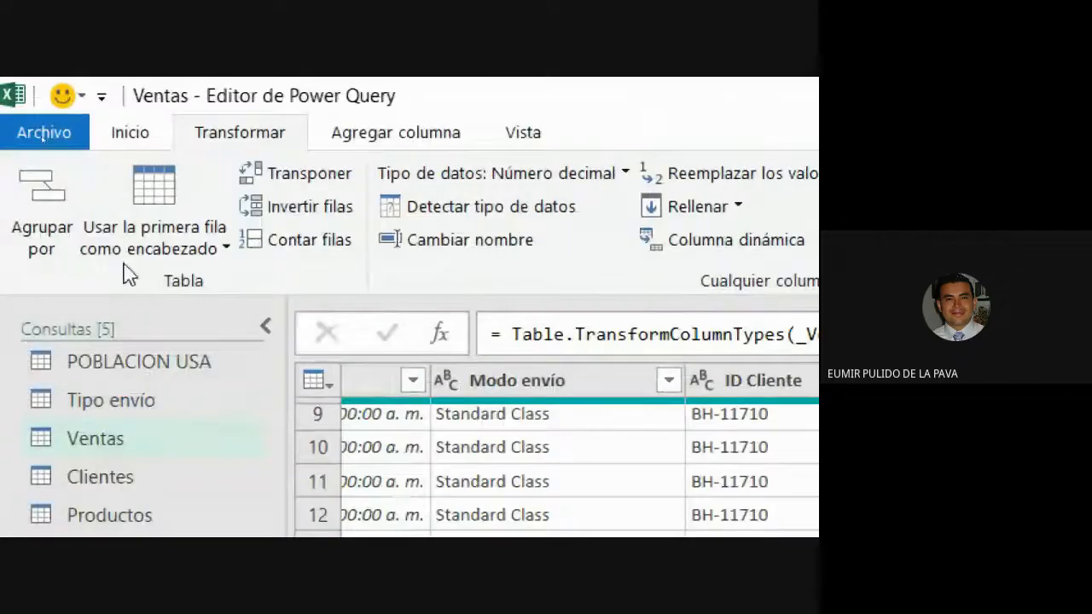
pyautogui.click(128, 132)
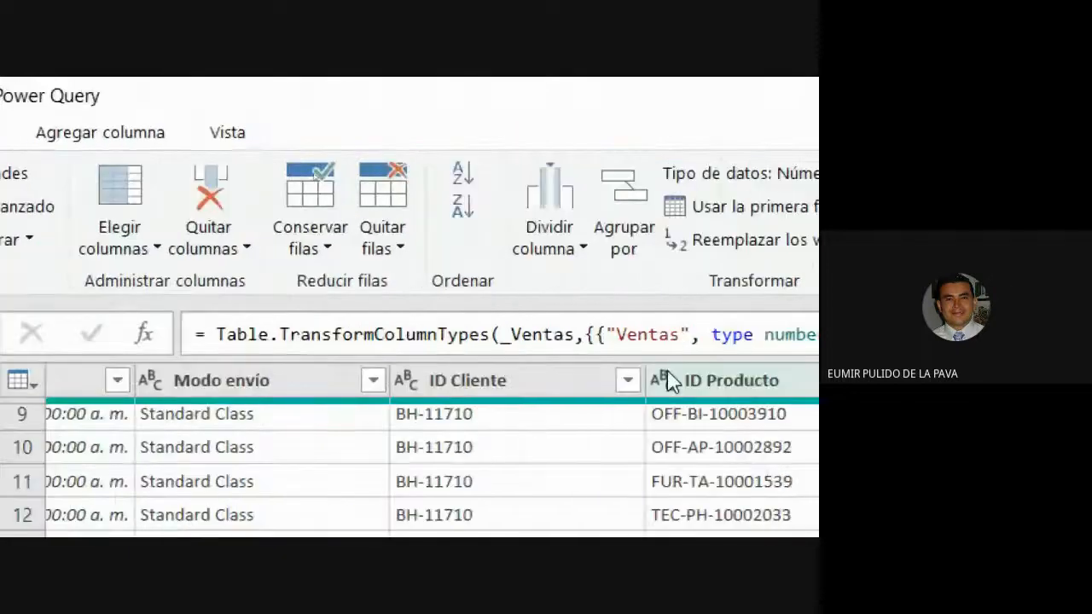
pyautogui.click(401, 246)
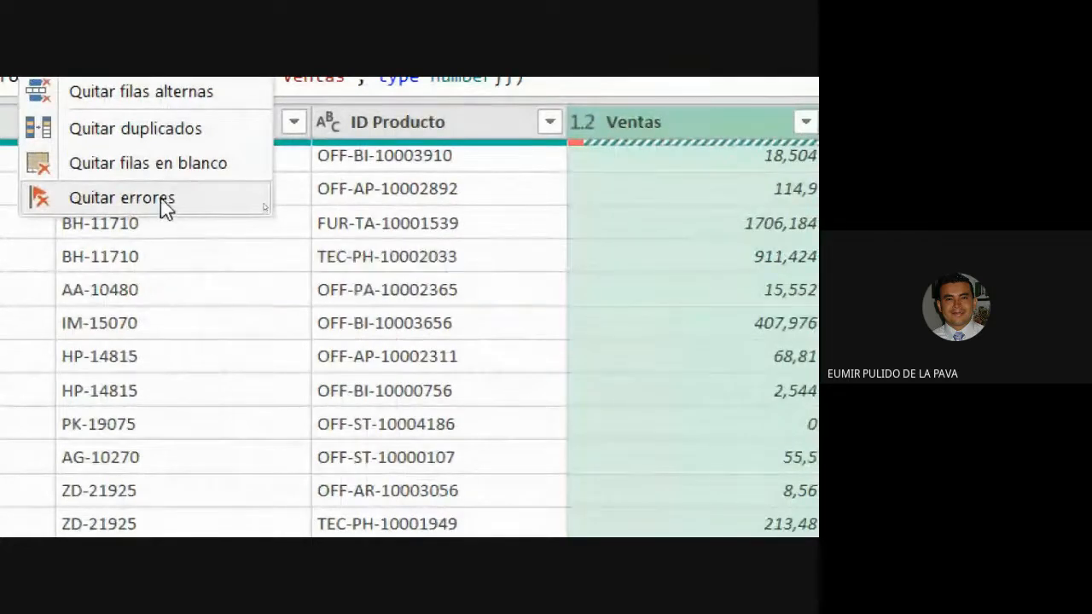
pyautogui.click(163, 206)
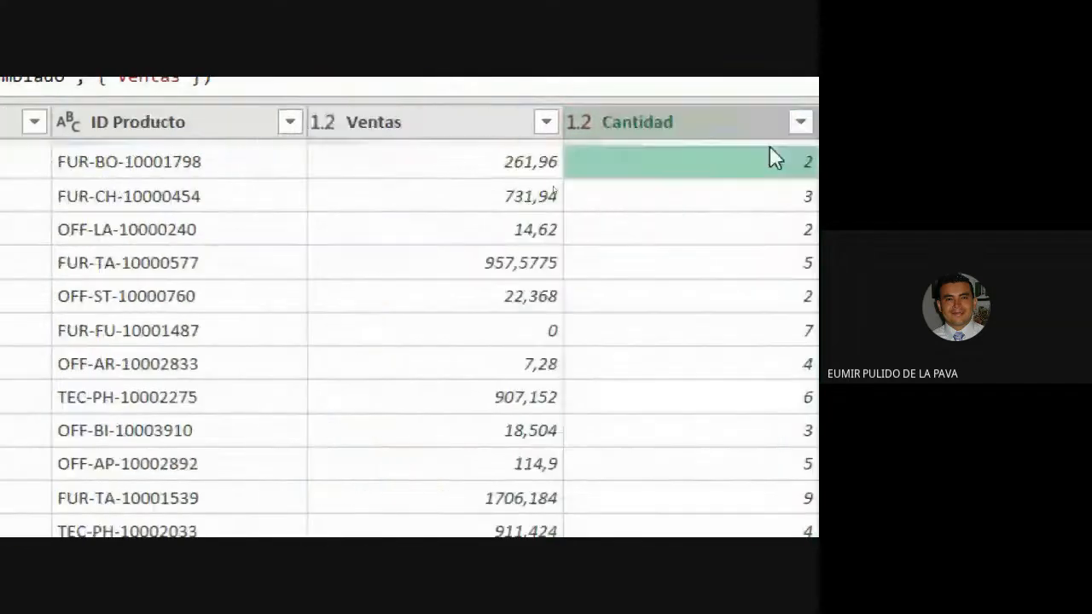
pyautogui.click(456, 122)
pyautogui.click(418, 162)
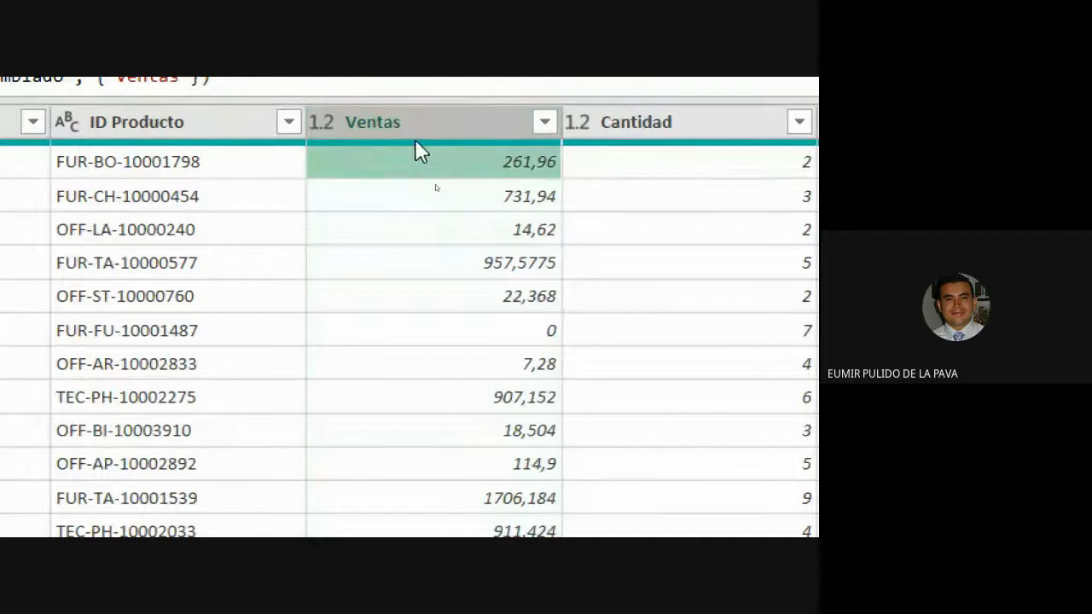
pyautogui.moveTo(416, 144)
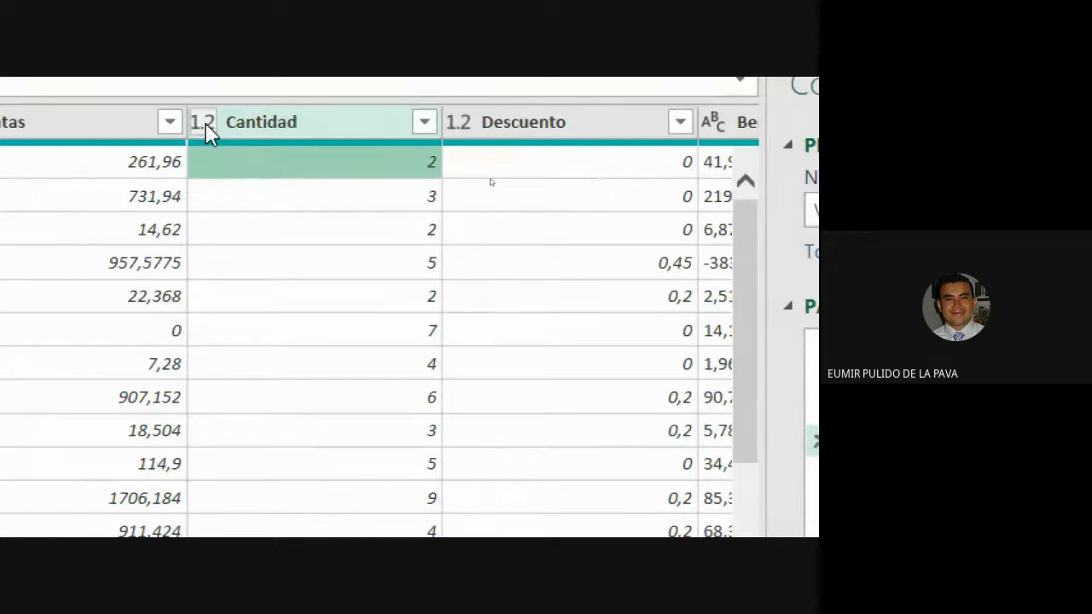
# Review the data types available for Cantidad, check the Beneficio values and change the Beneficio column's data type to decimal number
pyautogui.click(205, 125)
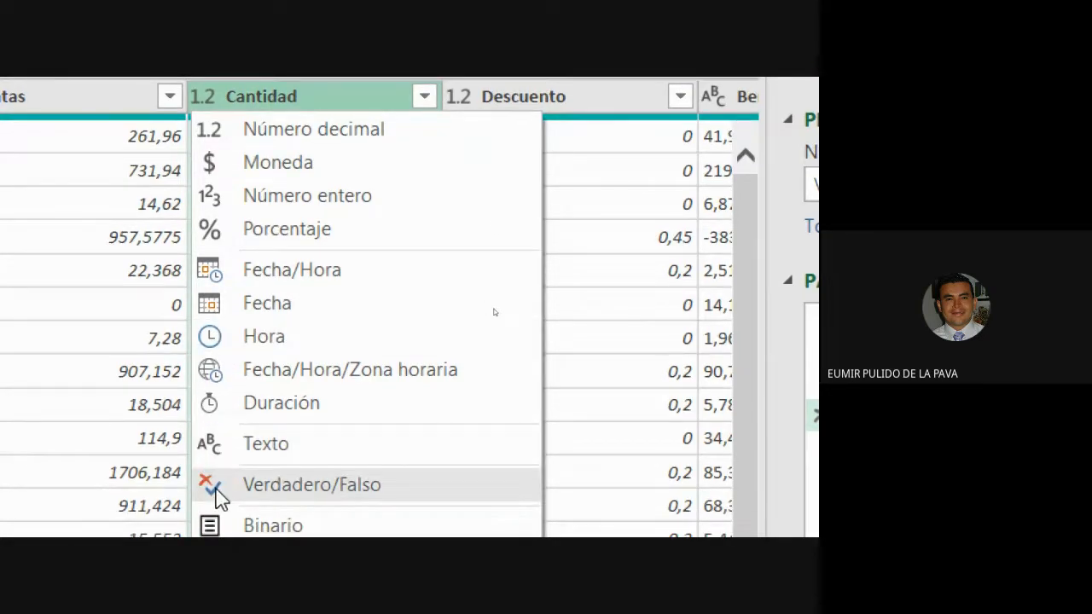
pyautogui.click(501, 96)
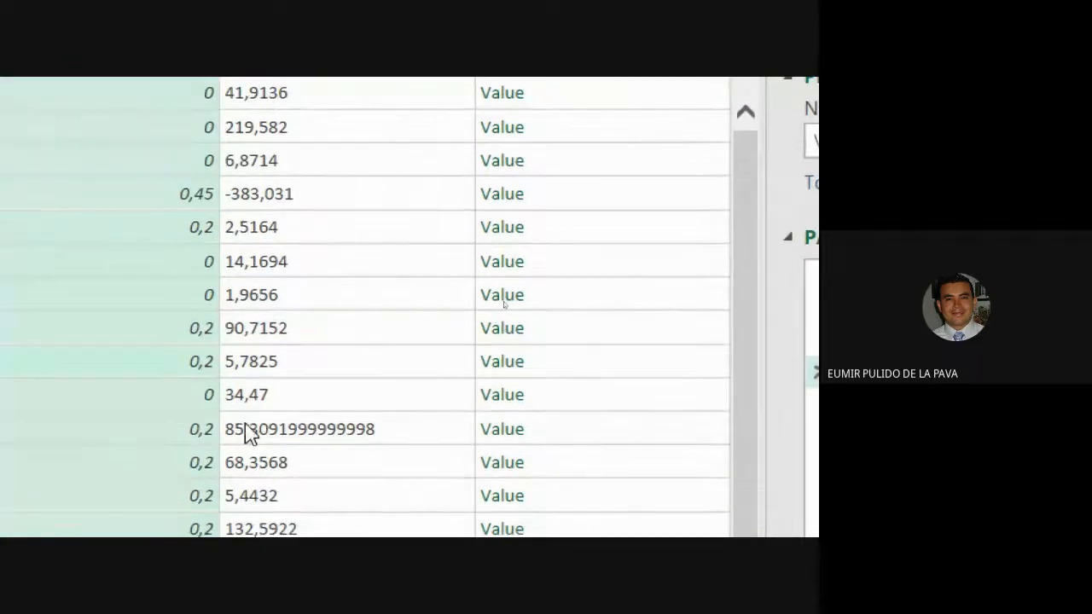
pyautogui.scroll(-8, 298, 430)
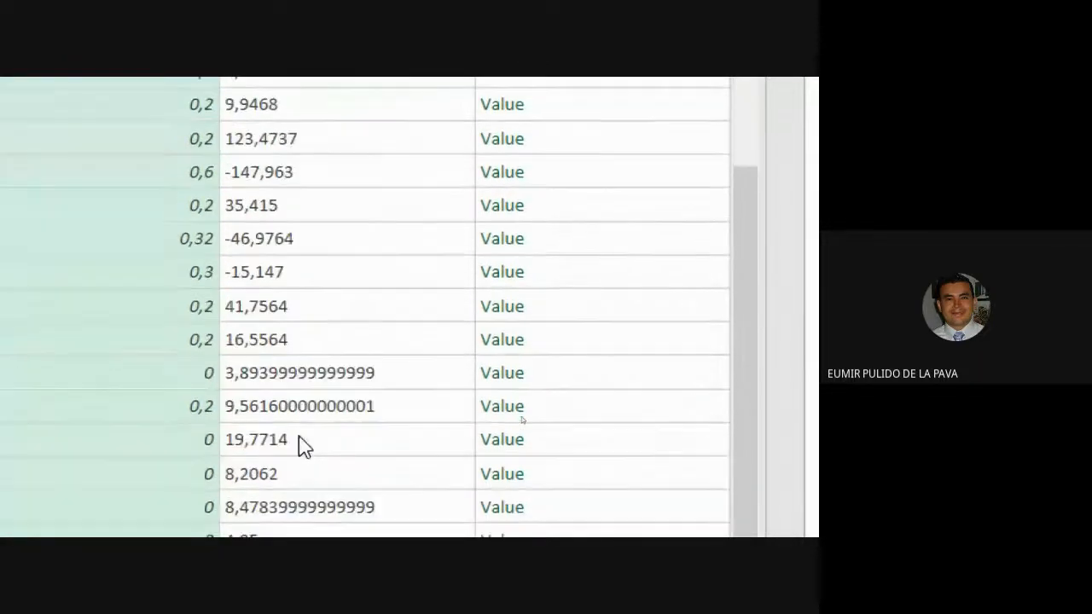
pyautogui.scroll(8, 299, 435)
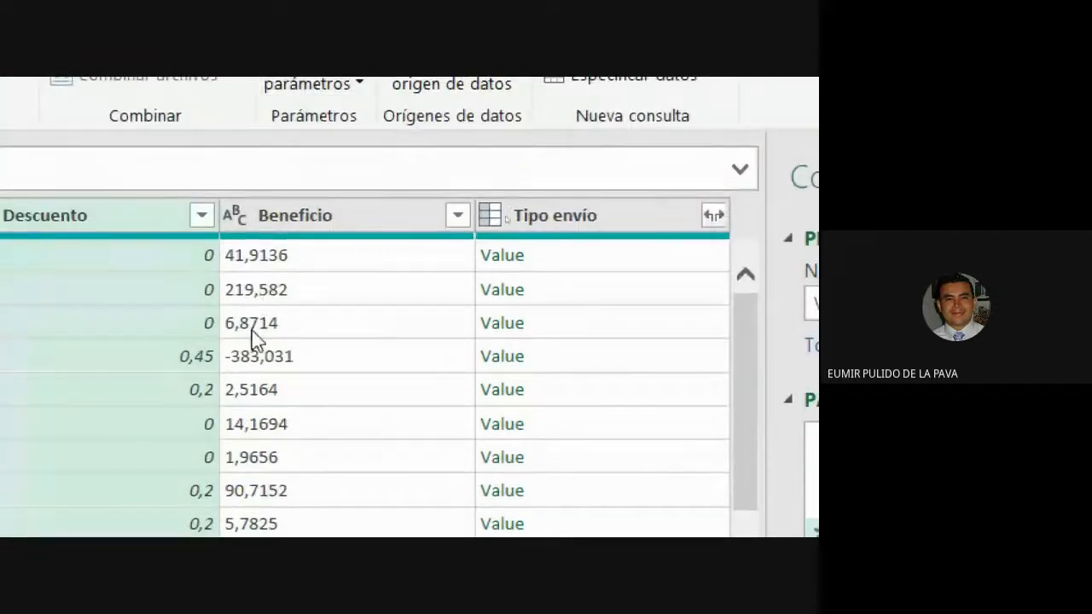
pyautogui.click(233, 215)
pyautogui.click(287, 247)
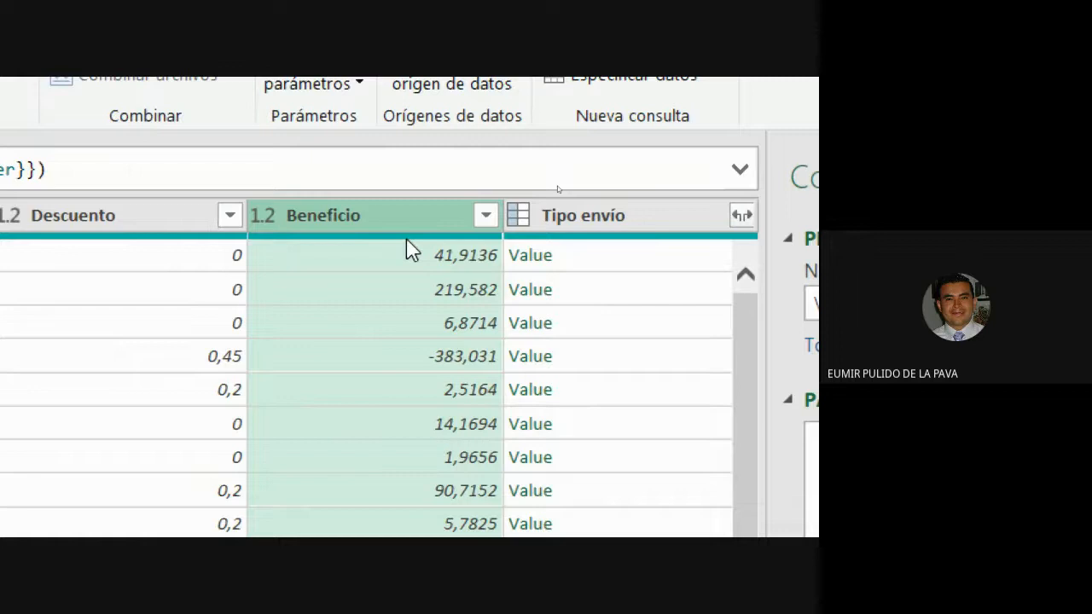
pyautogui.moveTo(406, 240)
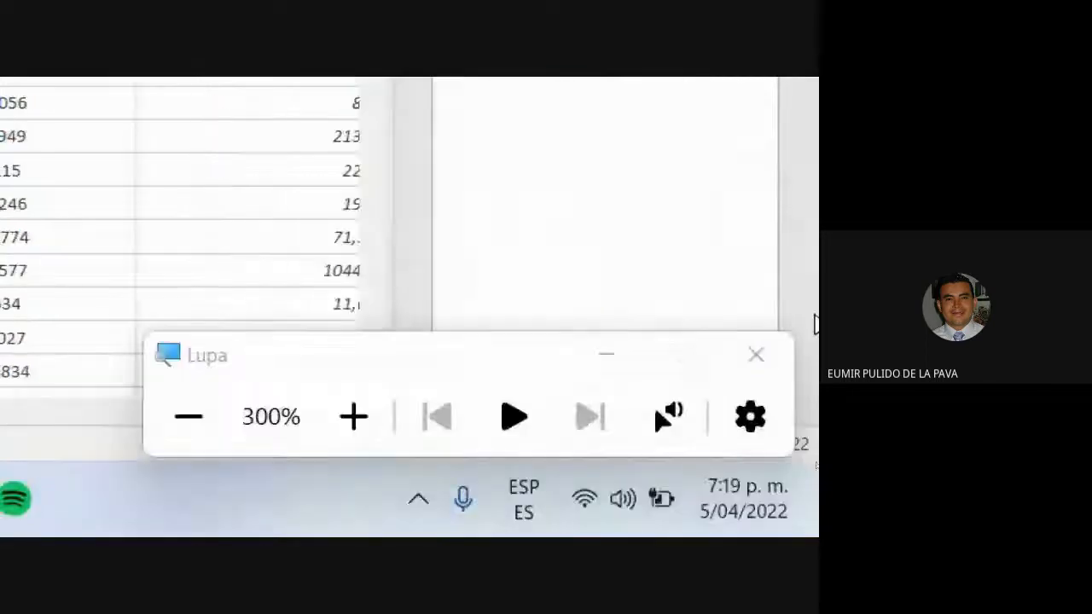
# Calculate the sum of the Ventas column and delete the resulting applied step
pyautogui.click(606, 355)
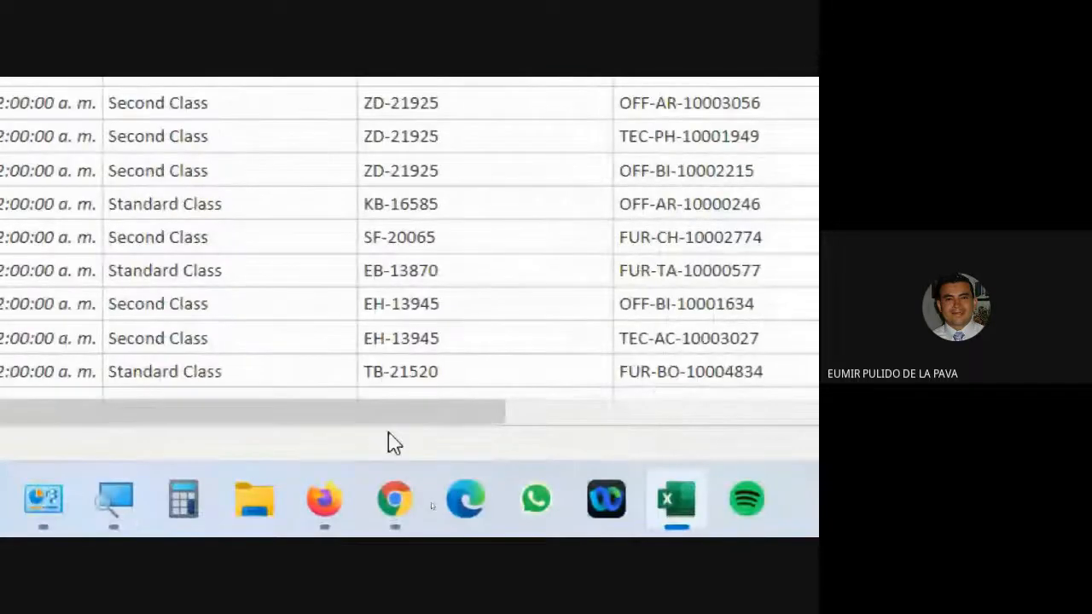
pyautogui.moveTo(397, 418); pyautogui.dragTo(714, 398)
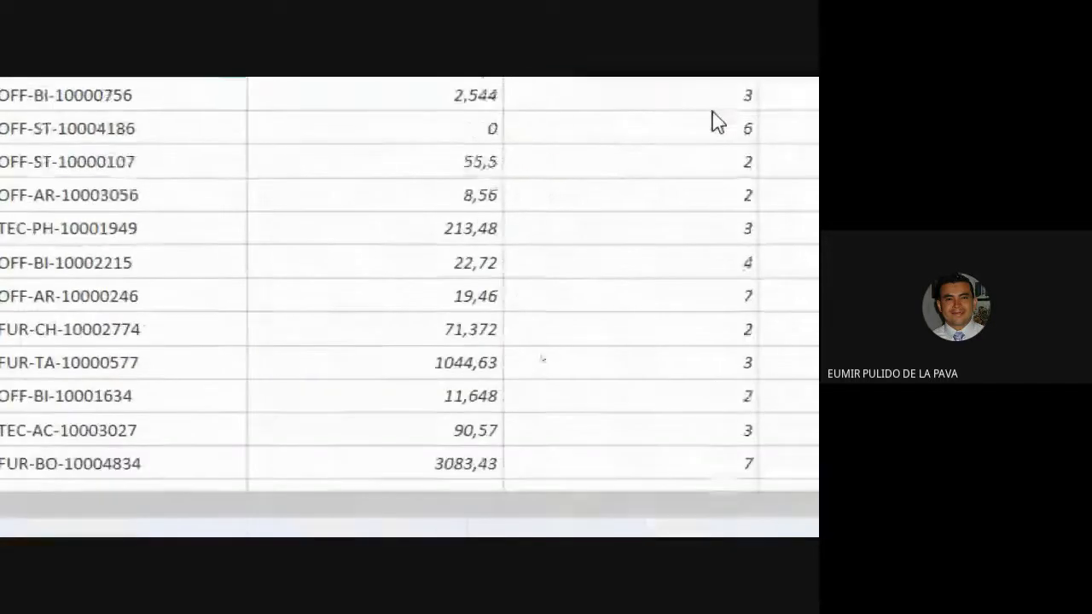
pyautogui.click(414, 224)
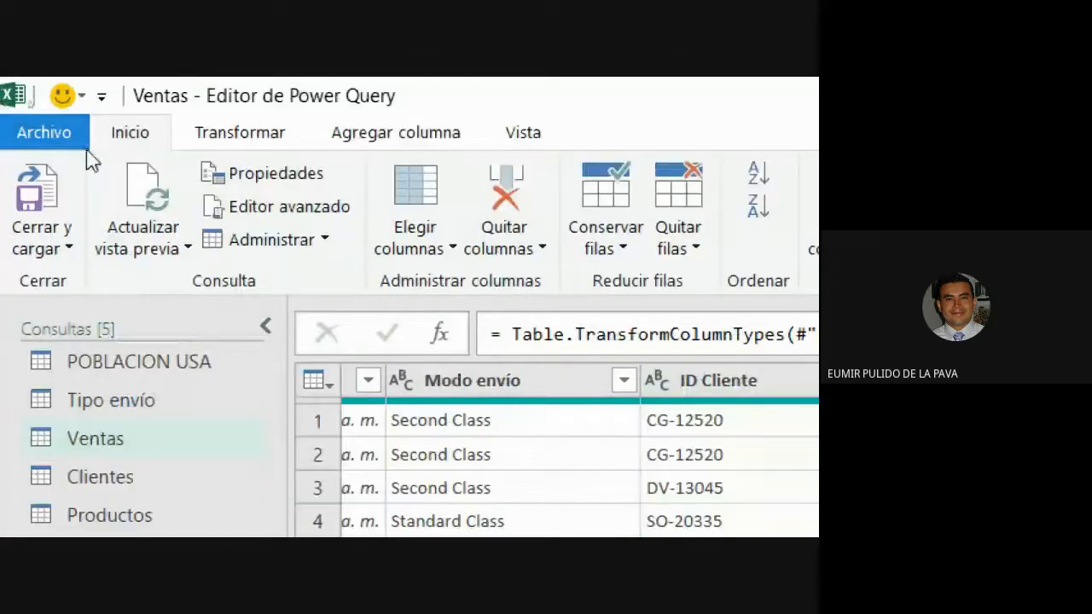
pyautogui.click(230, 141)
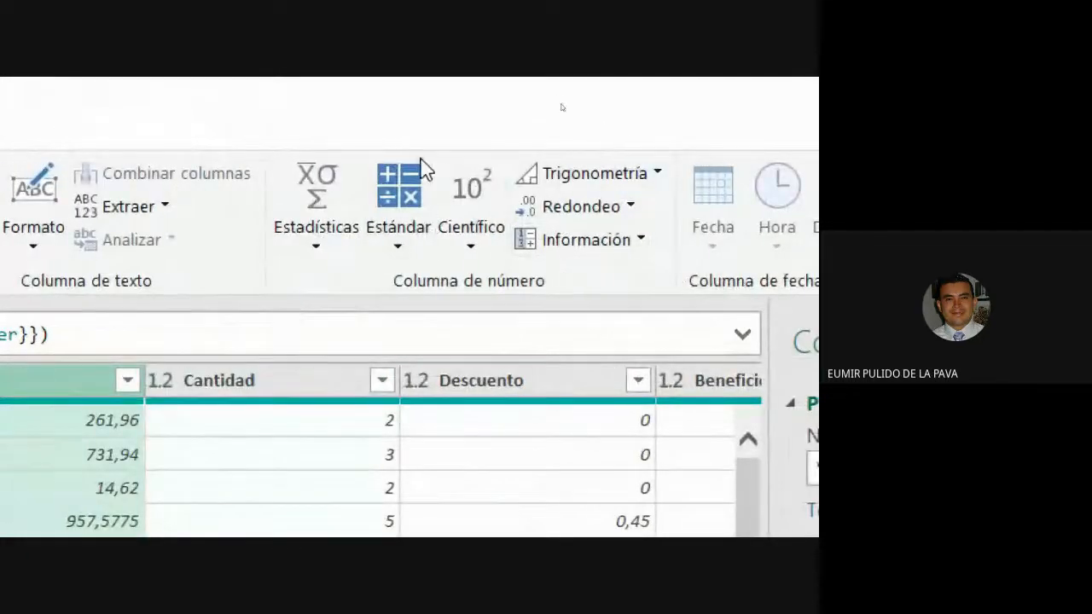
pyautogui.click(304, 243)
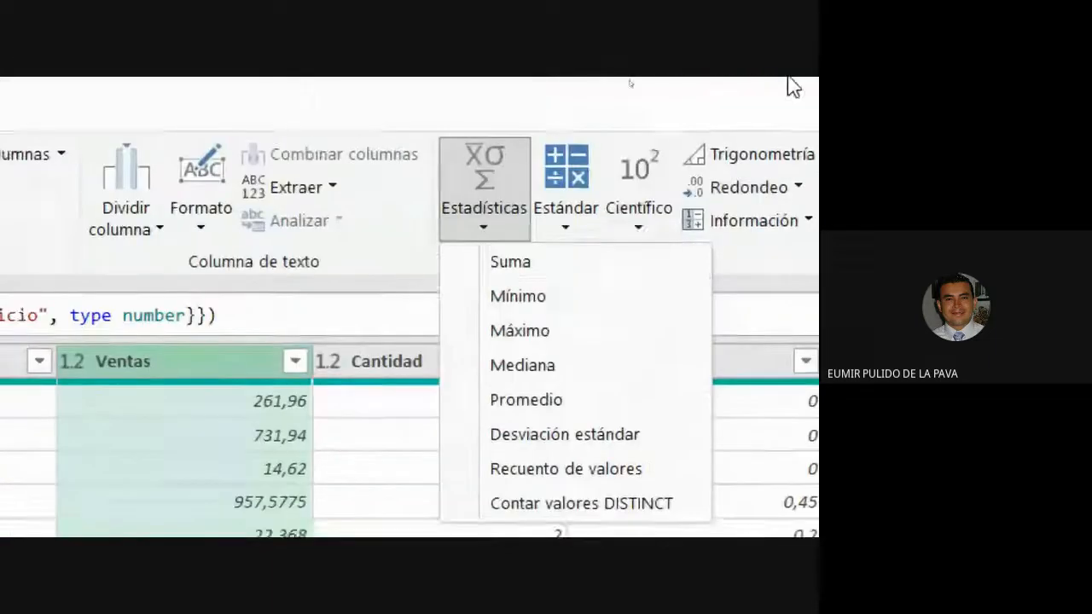
pyautogui.click(503, 264)
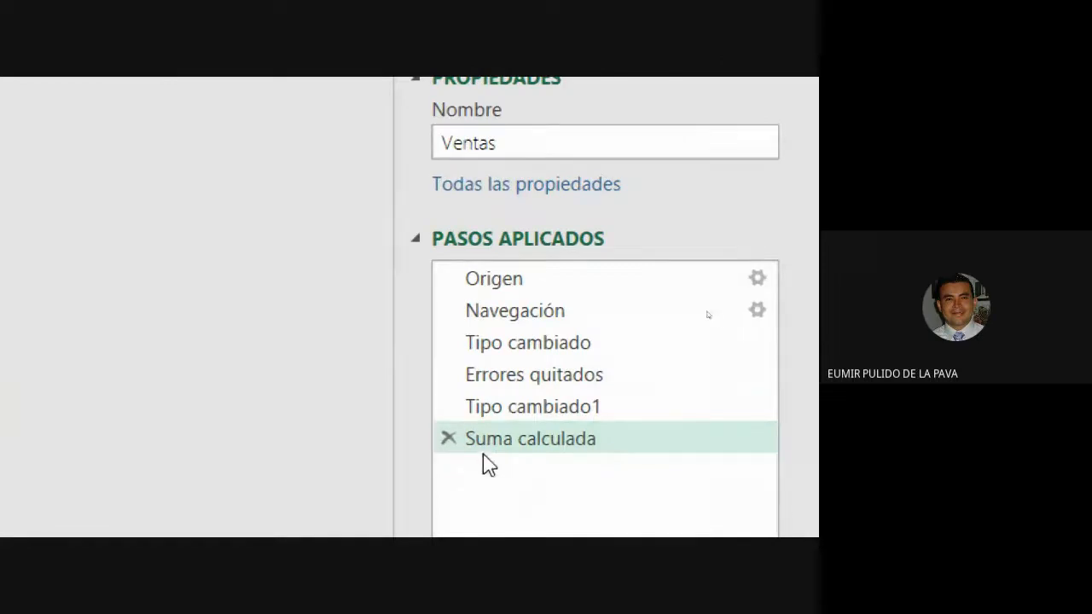
pyautogui.click(444, 442)
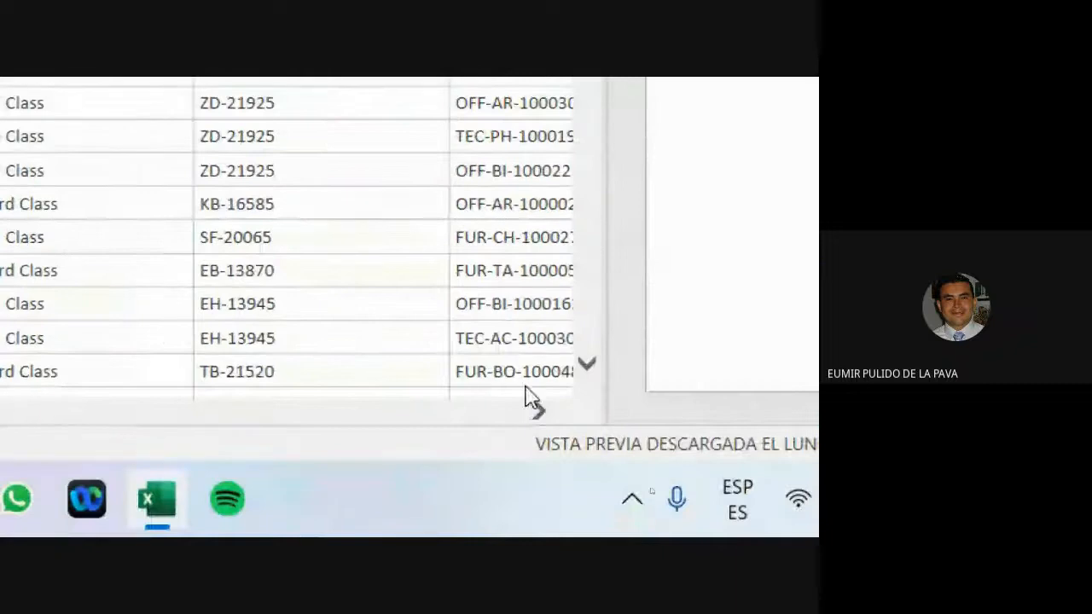
# Select the Ventas column in the Ventas query and bring up the number column transformations
pyautogui.click(544, 414)
pyautogui.click(544, 414)
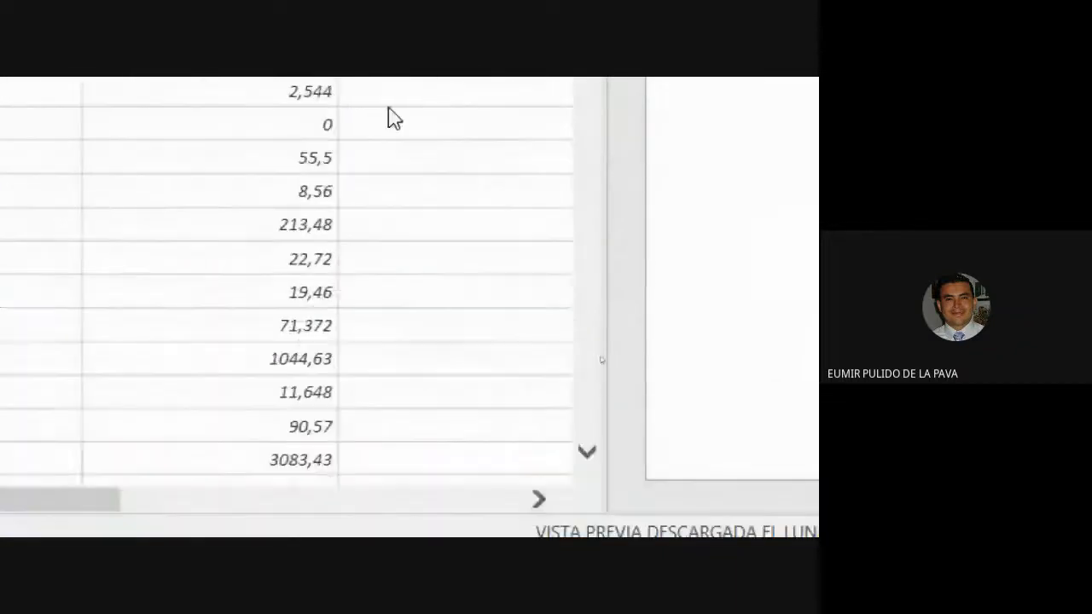
pyautogui.click(216, 243)
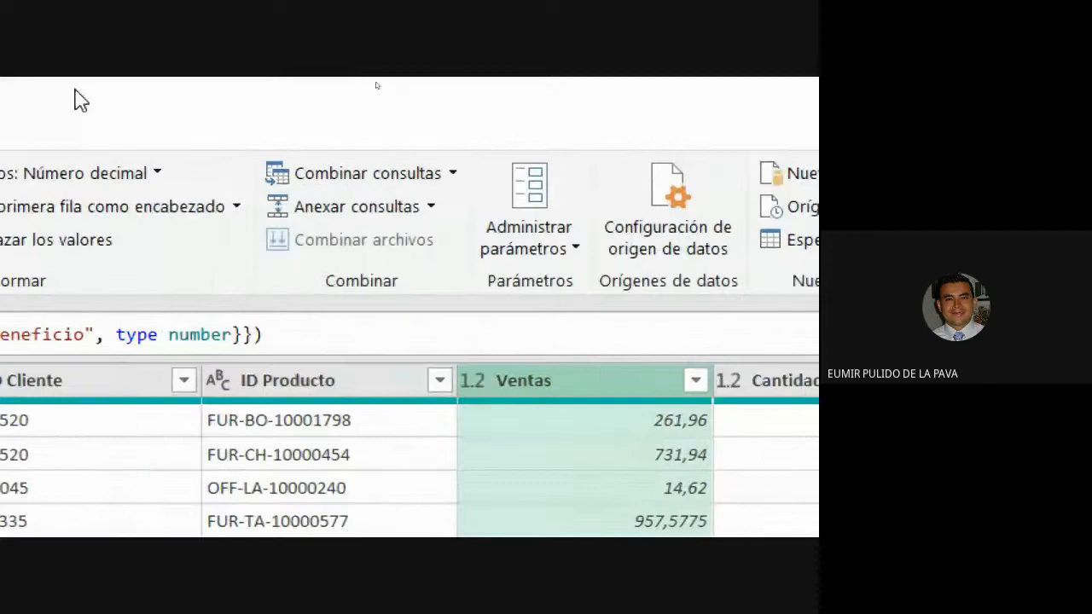
pyautogui.click(248, 136)
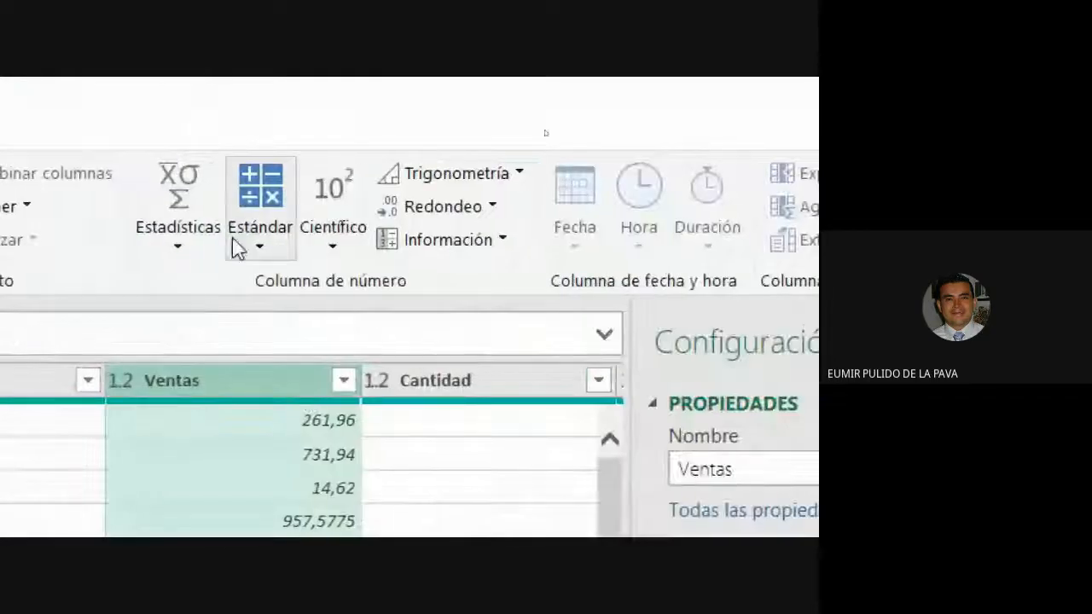
# Try multiplying every value in the Ventas column by 19%, and remove the resulting applied step
pyautogui.click(517, 217)
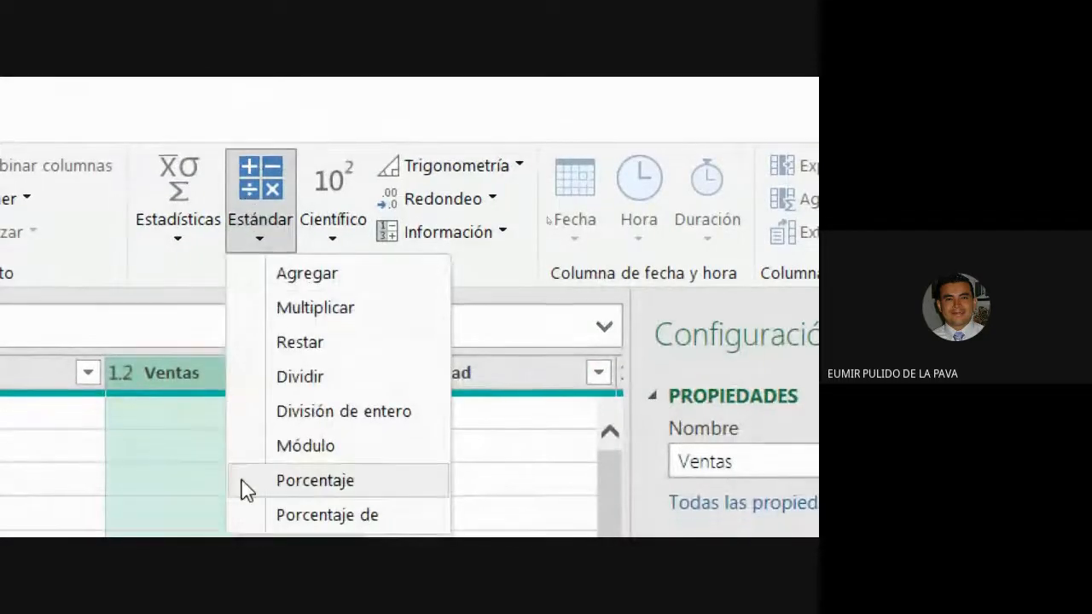
pyautogui.click(182, 388)
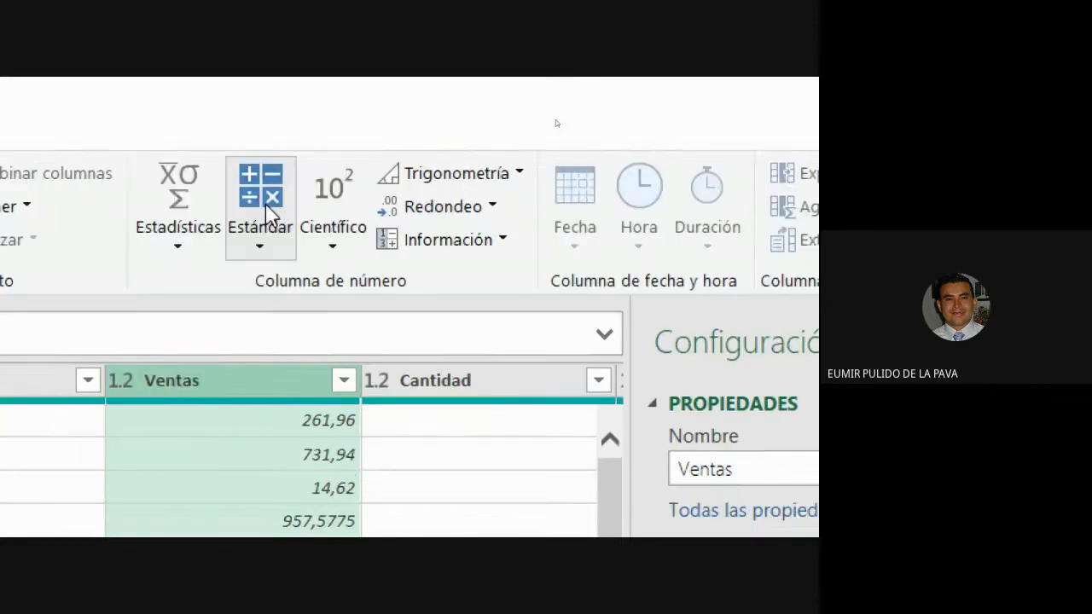
pyautogui.click(264, 223)
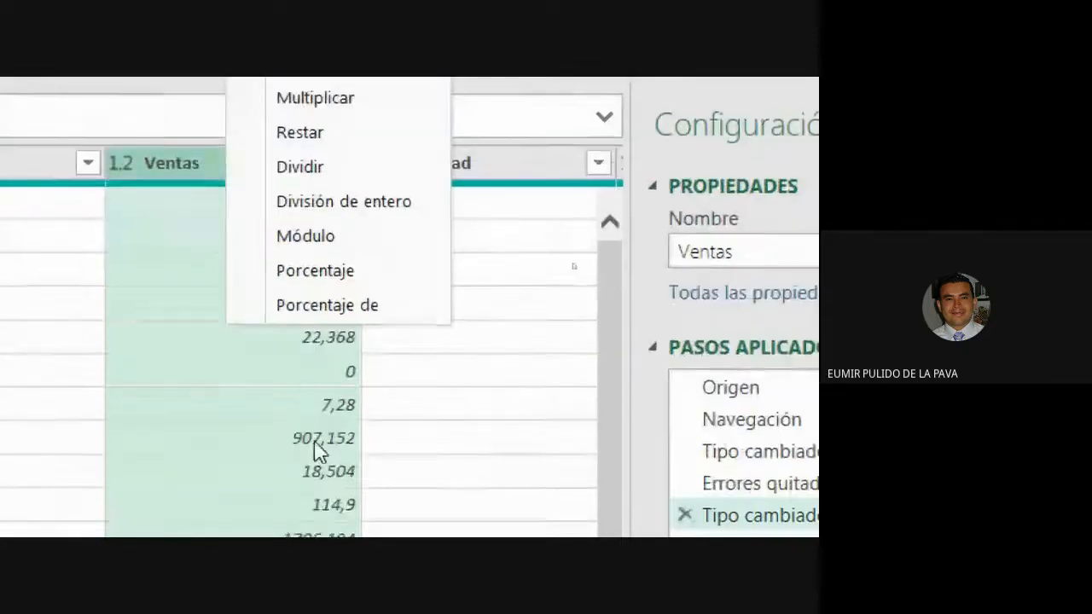
pyautogui.click(309, 237)
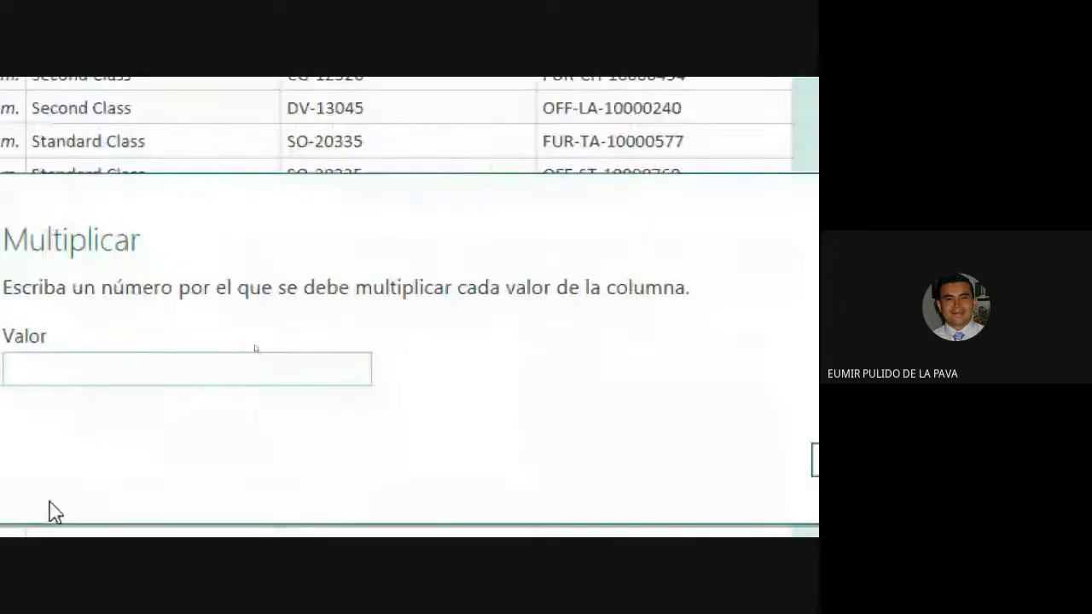
pyautogui.click(499, 346)
pyautogui.write('19%')
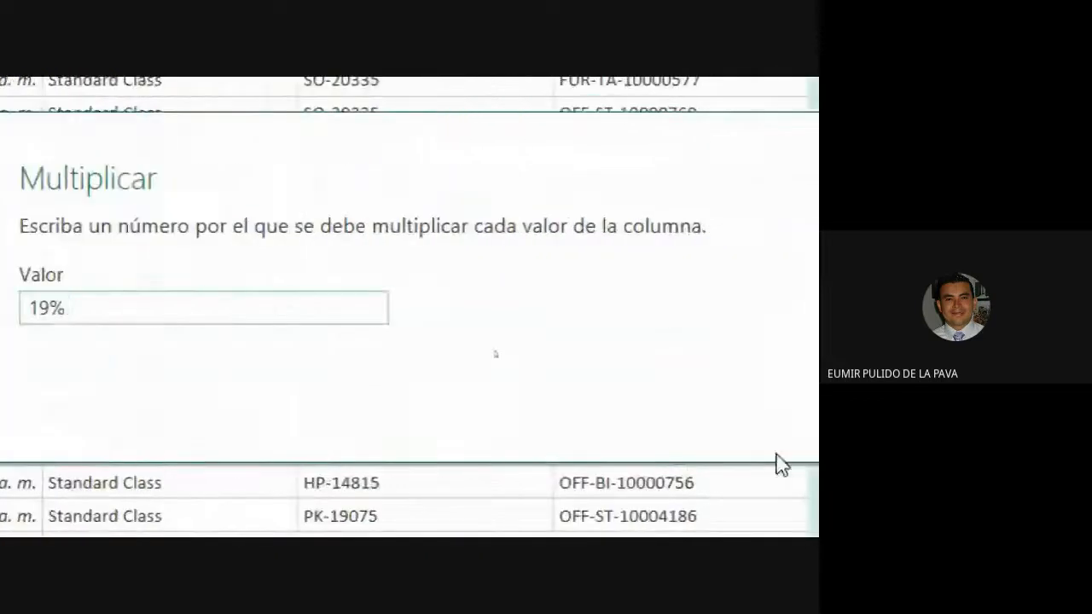
pyautogui.click(653, 403)
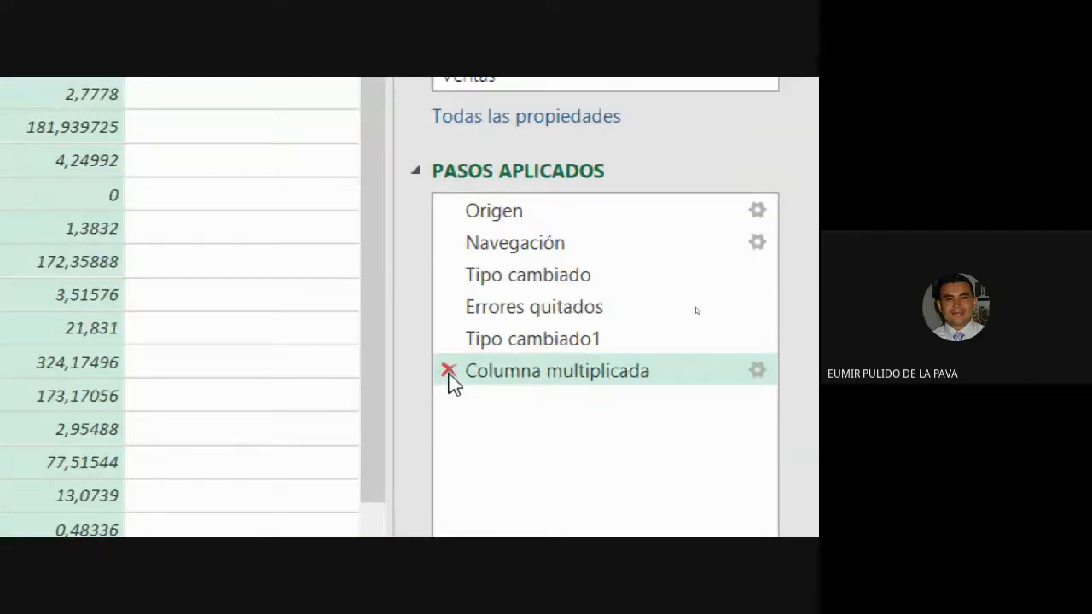
pyautogui.click(448, 370)
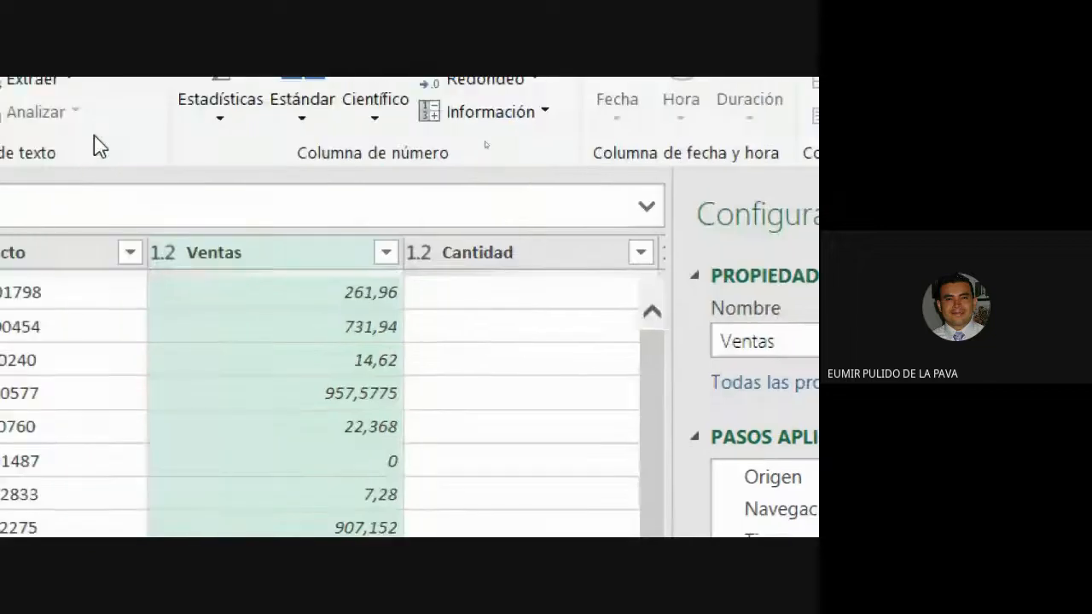
# Duplicate the Ventas column and rename the copy as IVA
pyautogui.rightClick(278, 255)
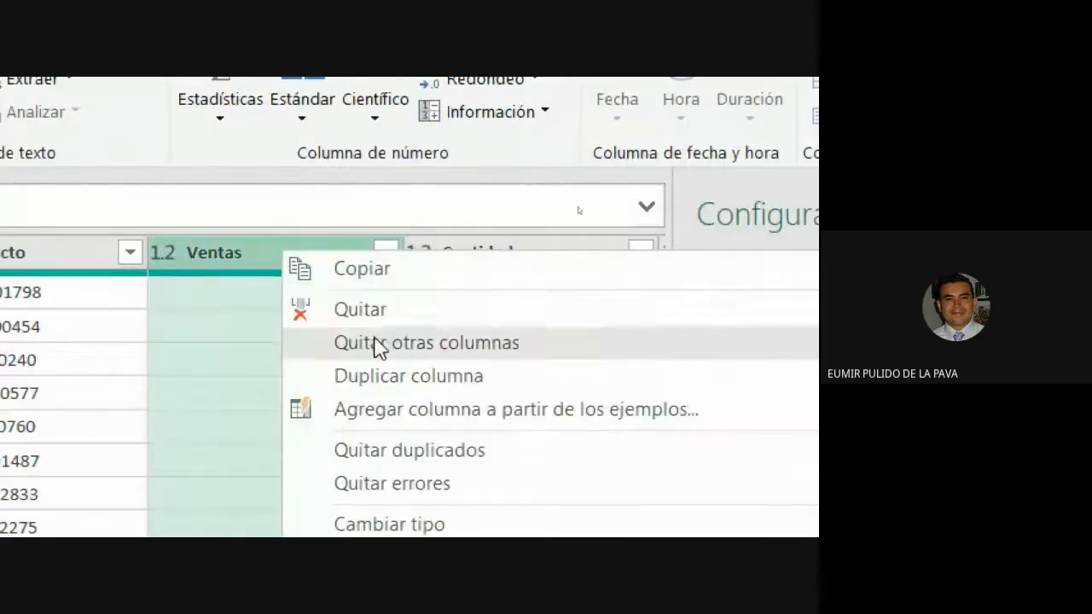
pyautogui.click(378, 382)
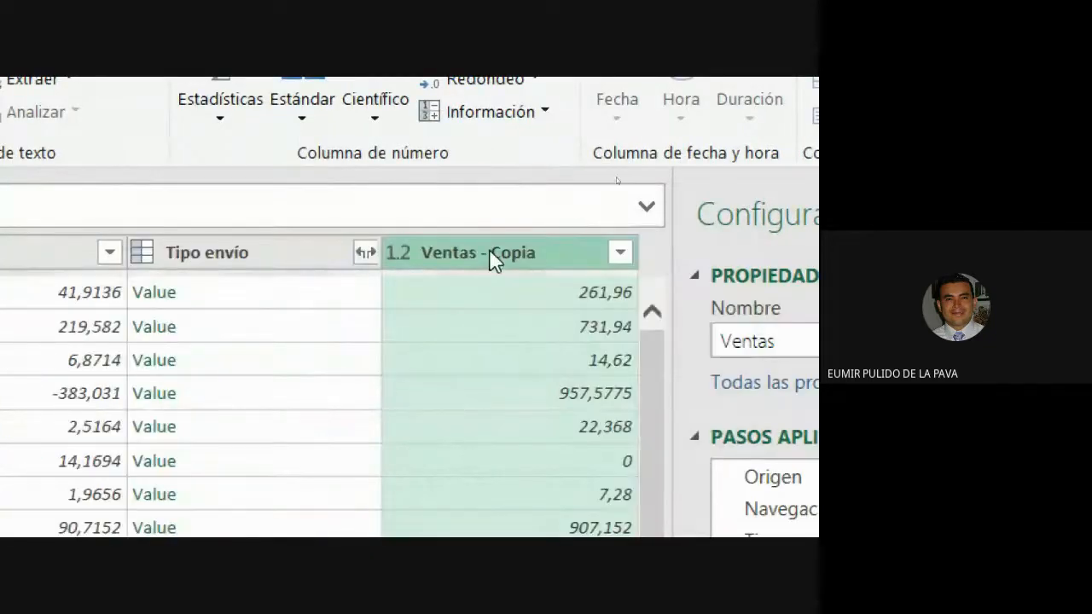
pyautogui.doubleClick(491, 255)
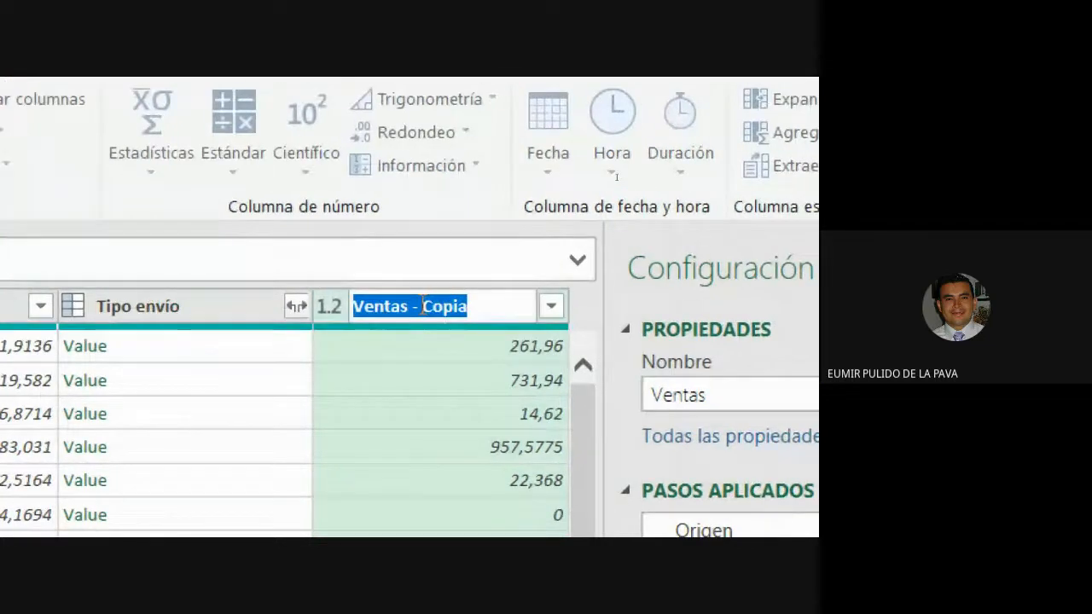
pyautogui.write('IVA')
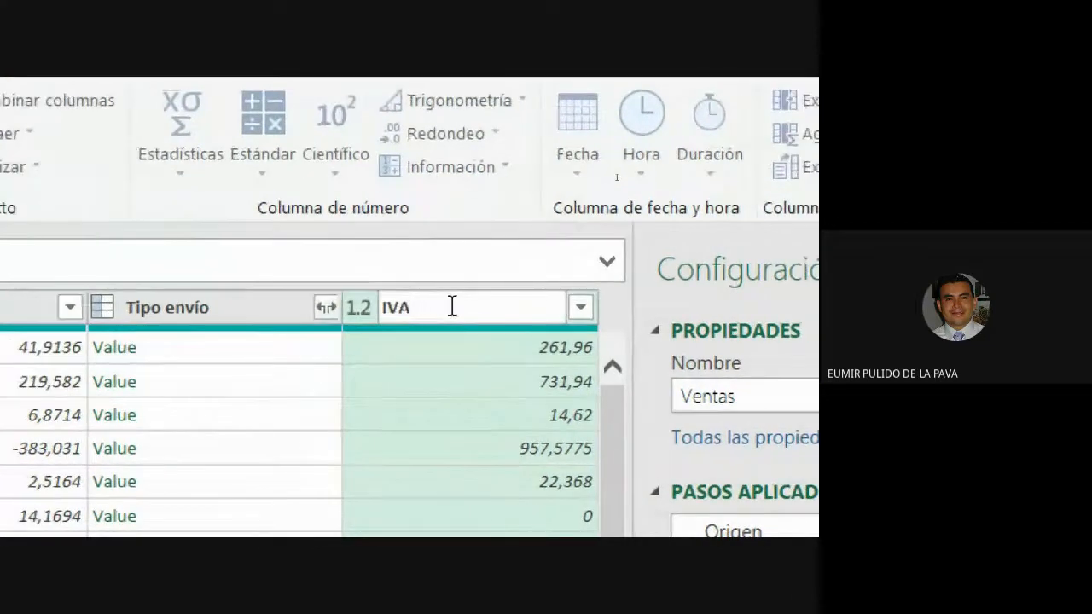
pyautogui.press('Return')
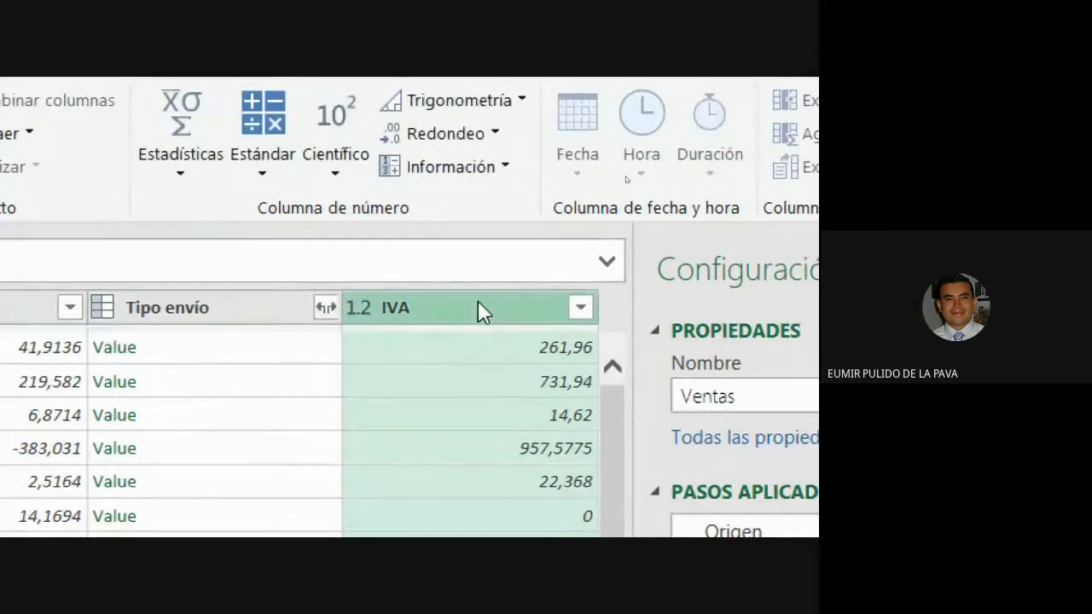
# Apply the Porcentaje operation with a value of 19 to the IVA column
pyautogui.click(265, 167)
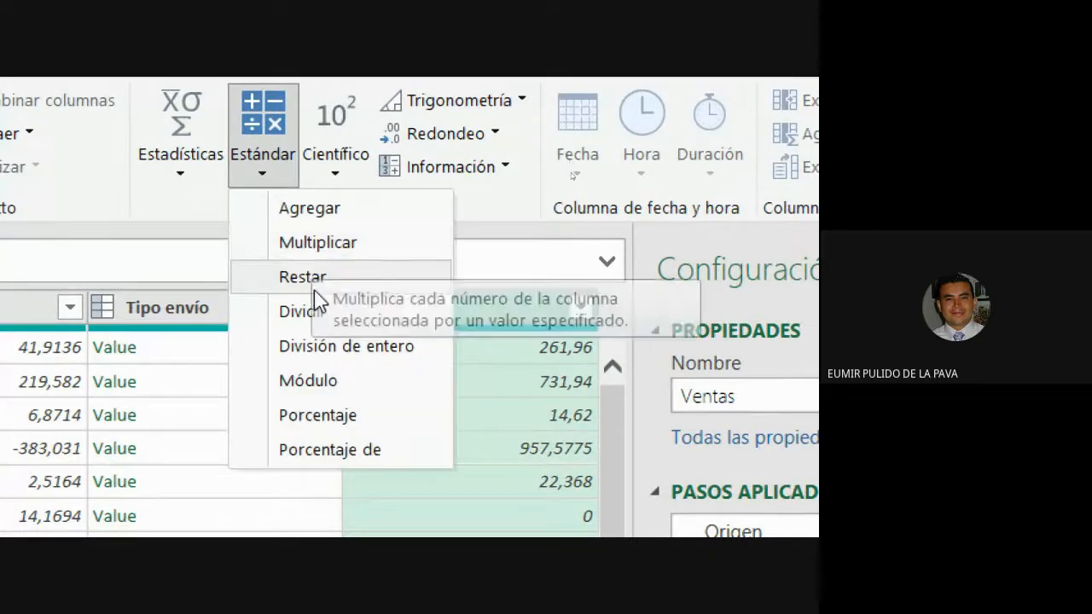
pyautogui.click(313, 416)
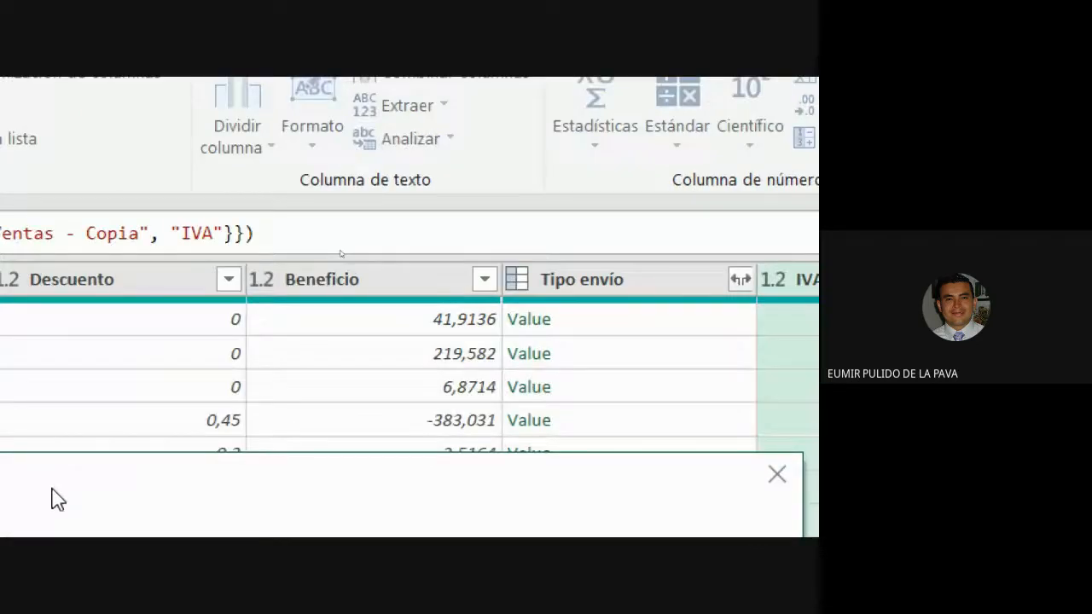
pyautogui.click(252, 435)
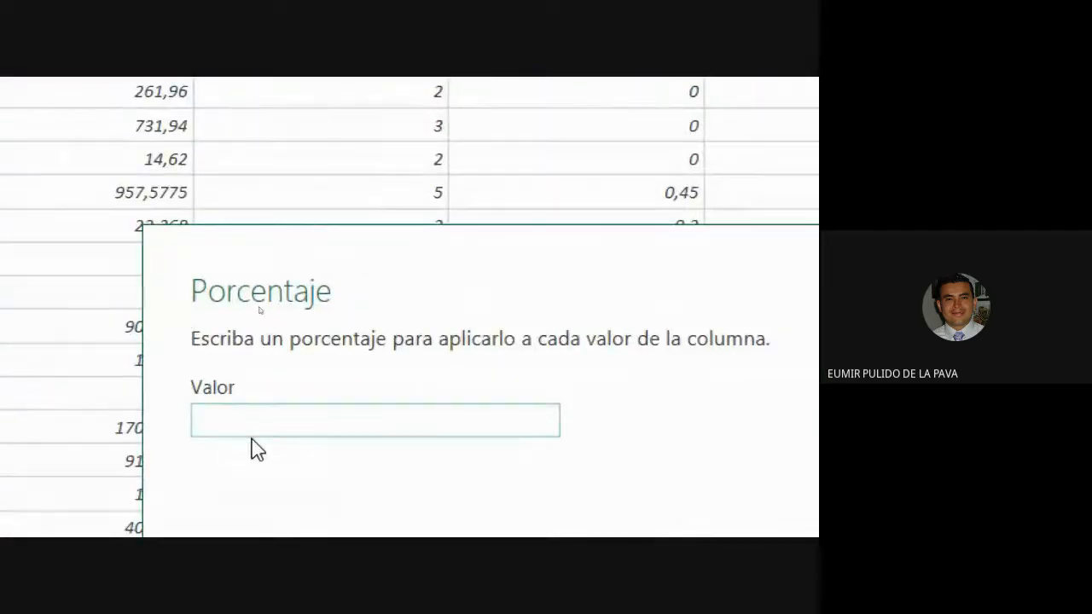
pyautogui.write('19')
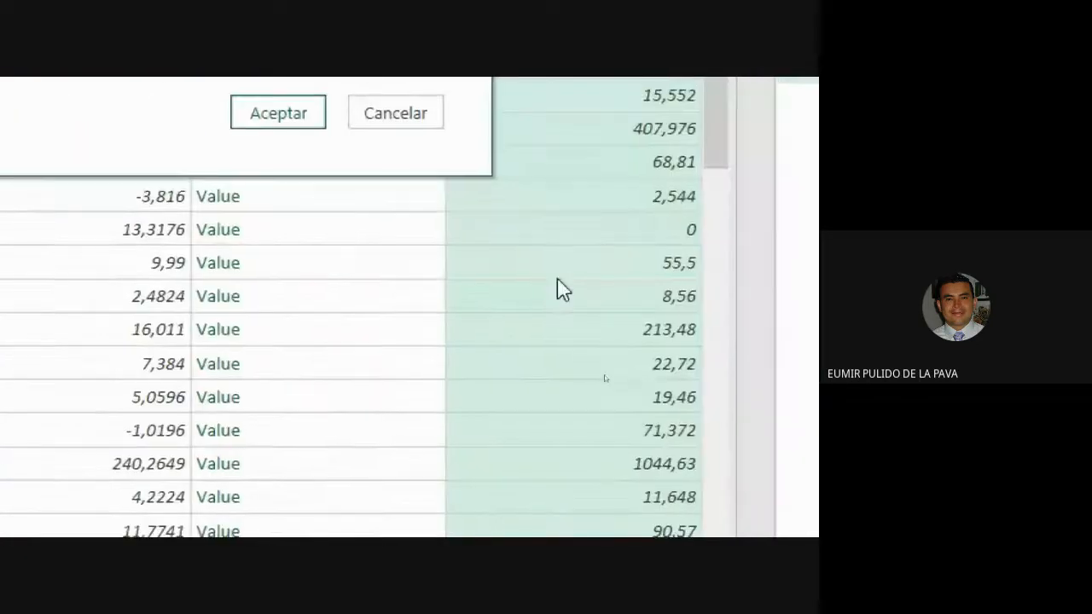
pyautogui.click(278, 118)
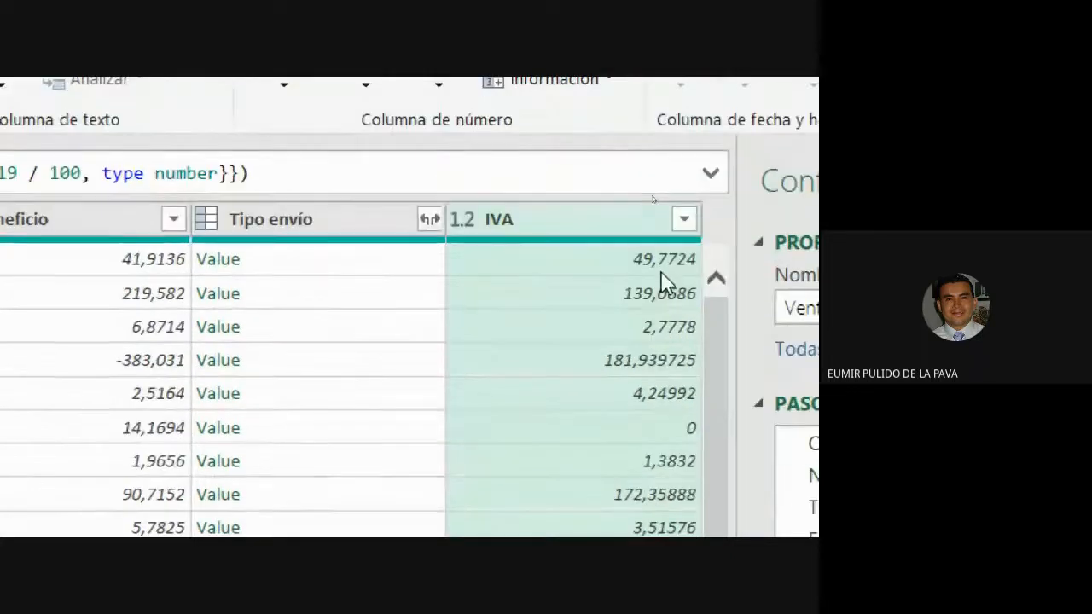
# Move the IVA column between the Cantidad and Descuento columns
pyautogui.click(661, 271)
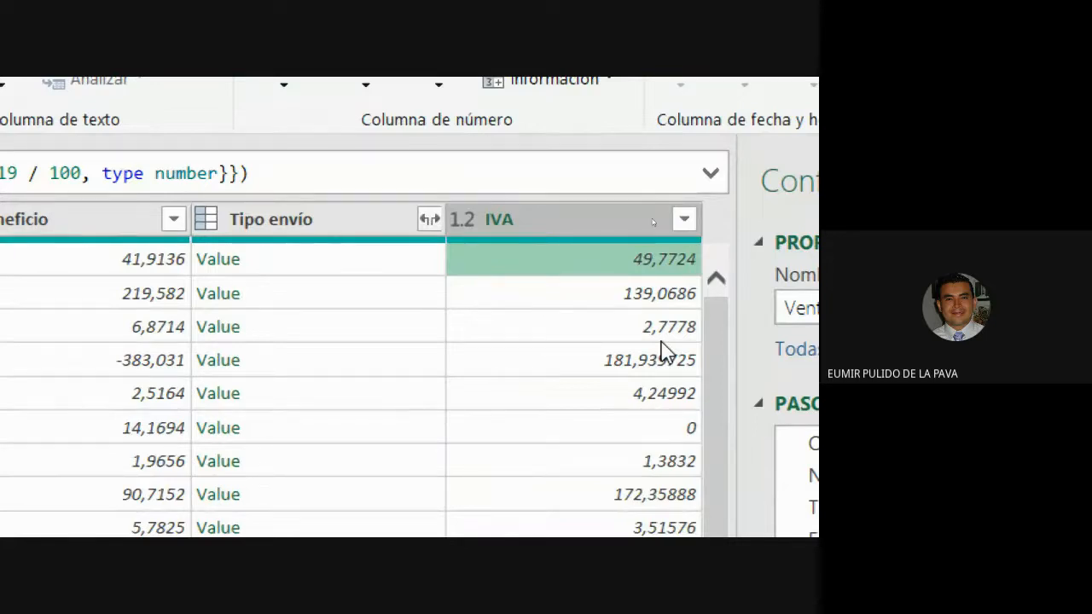
pyautogui.moveTo(512, 228); pyautogui.dragTo(576, 220)
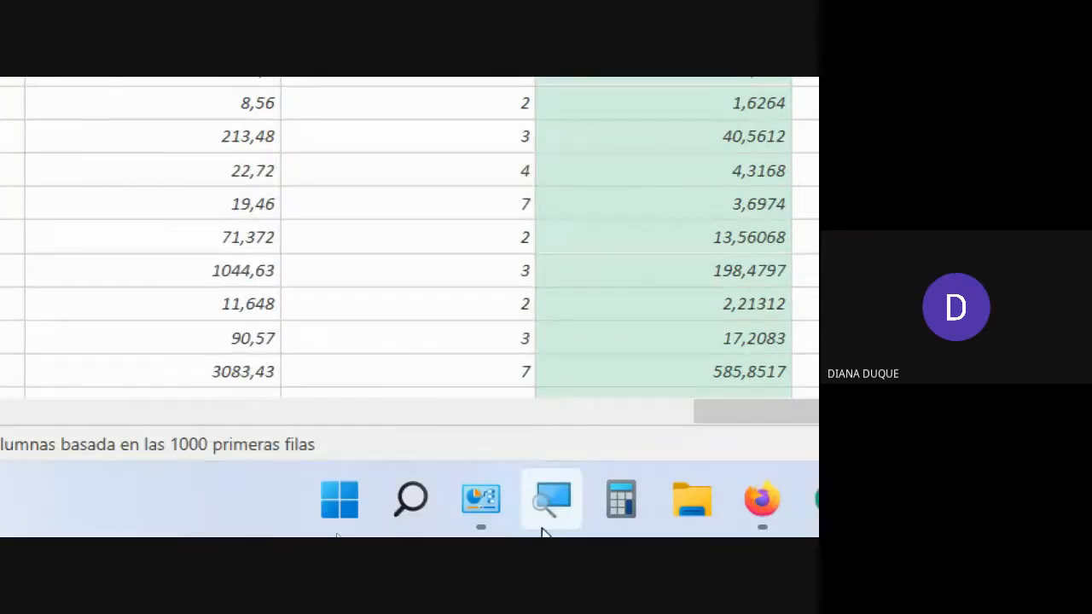
# Switch to the Lupa magnifier and set its zoom to 200%
pyautogui.moveTo(547, 506)
pyautogui.click(421, 419)
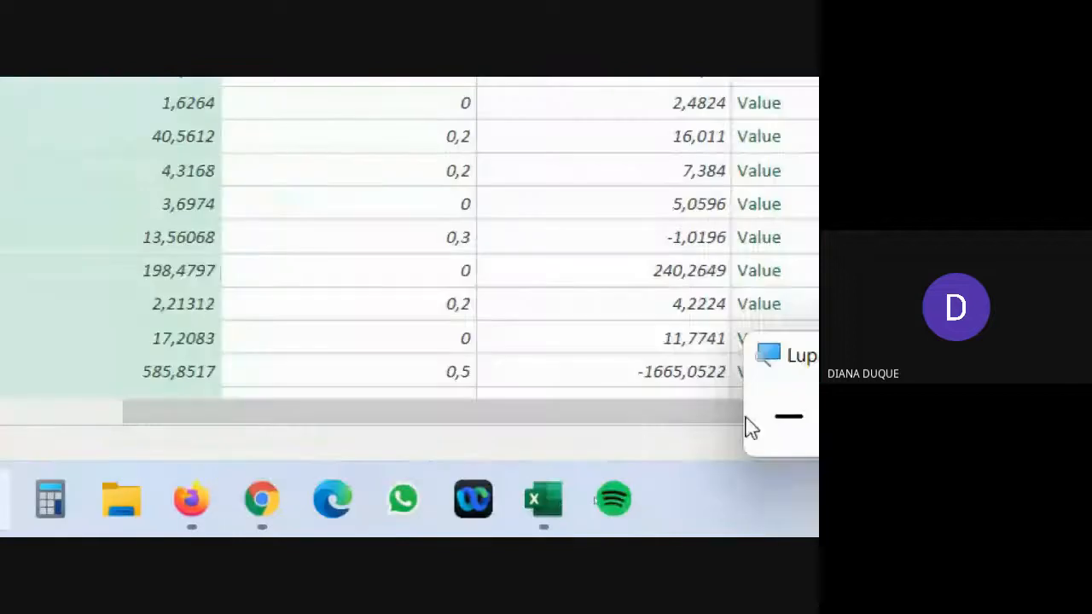
pyautogui.click(780, 419)
pyautogui.click(779, 456)
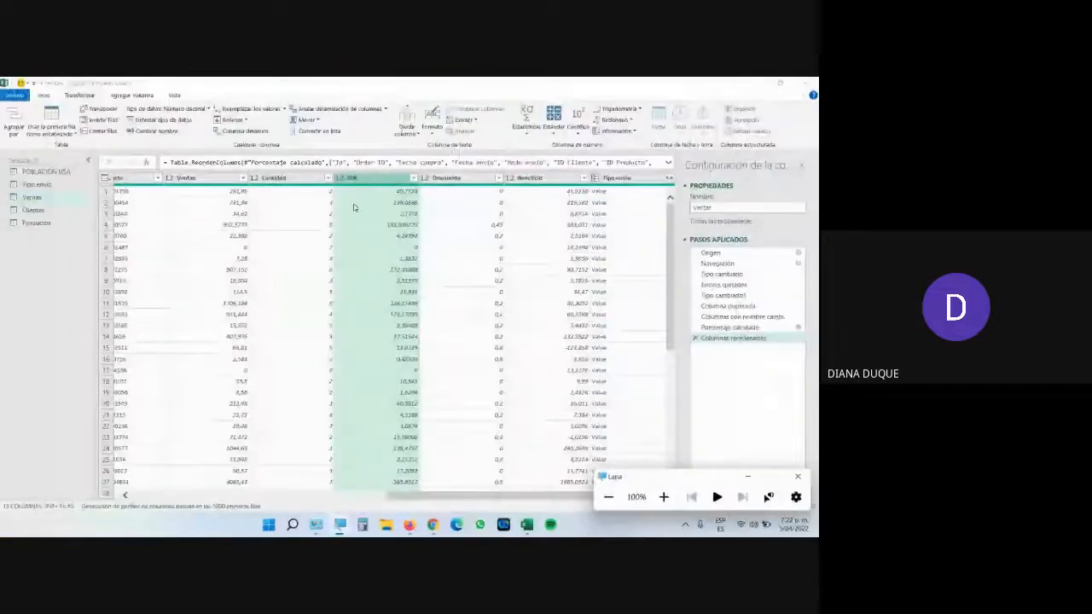
pyautogui.click(664, 496)
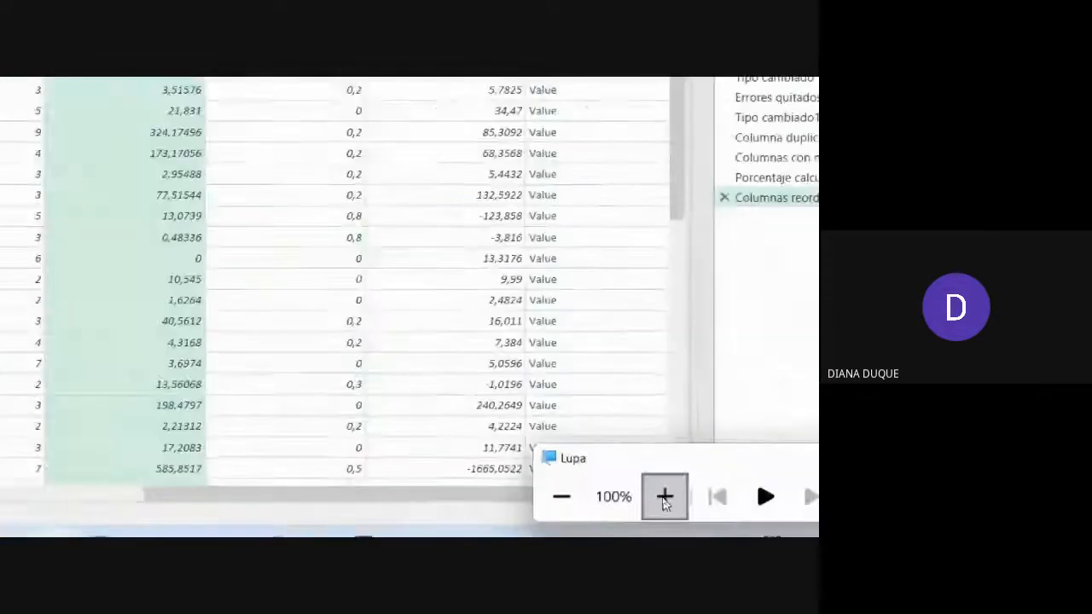
# Select the first Ventas value, switch to the Calculator and place its window so the first row stays readable
pyautogui.click(465, 309)
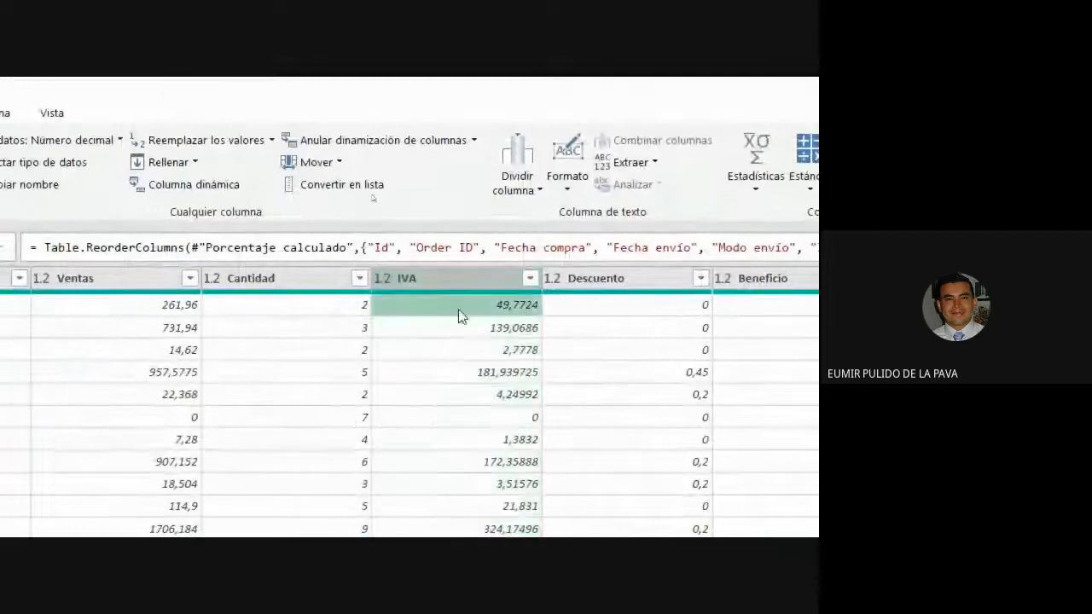
pyautogui.click(220, 308)
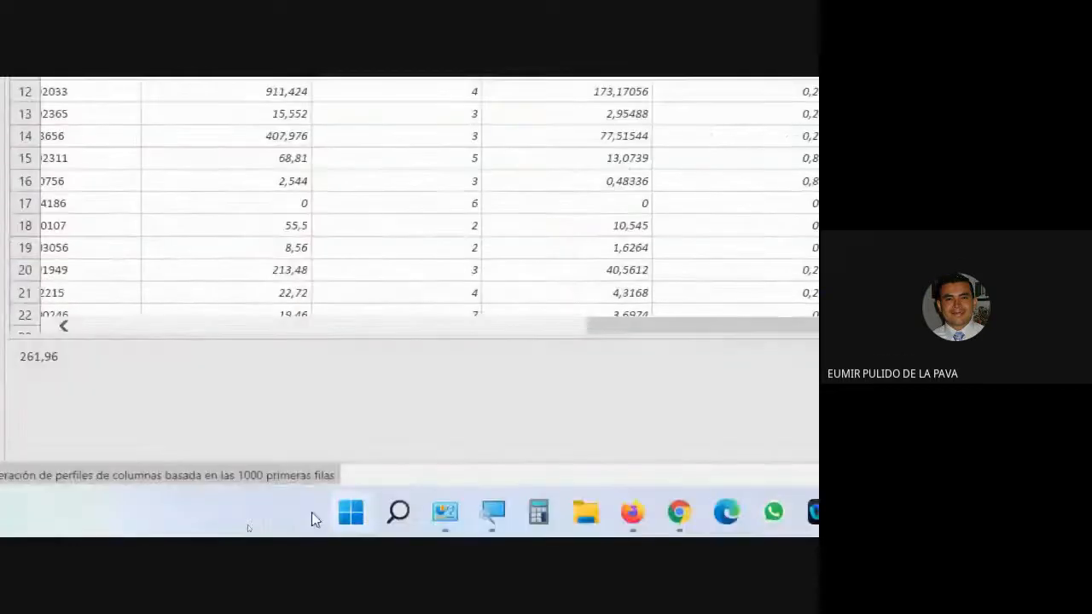
pyautogui.click(446, 513)
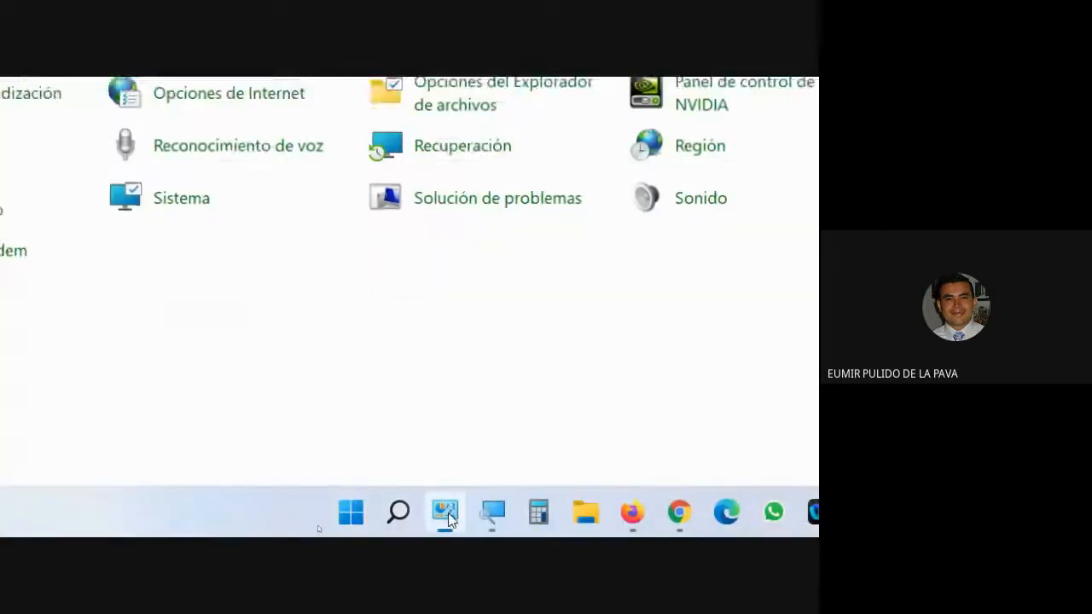
pyautogui.click(541, 511)
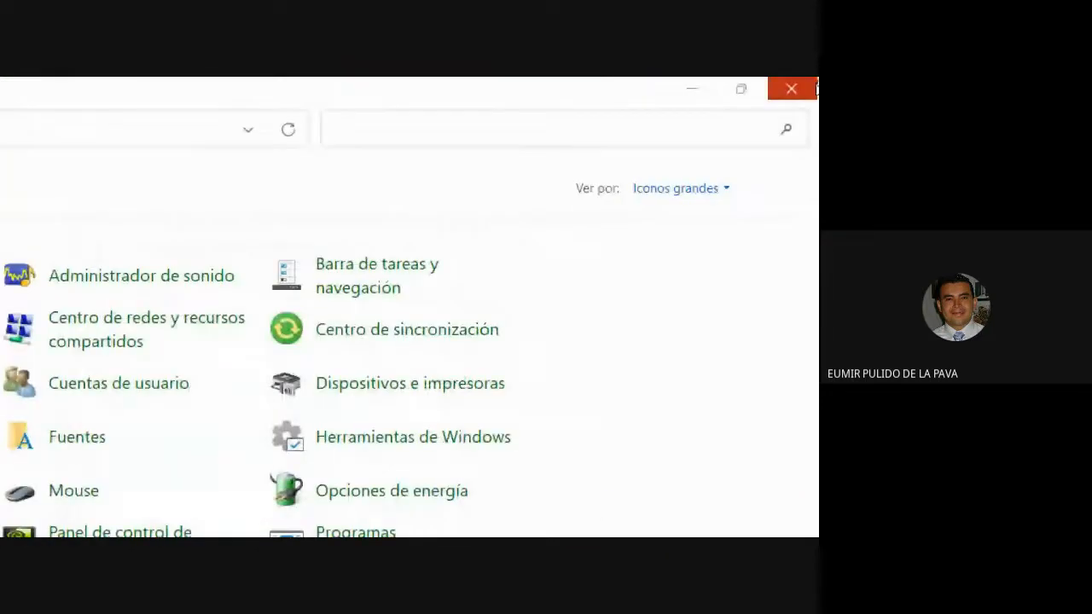
pyautogui.click(791, 87)
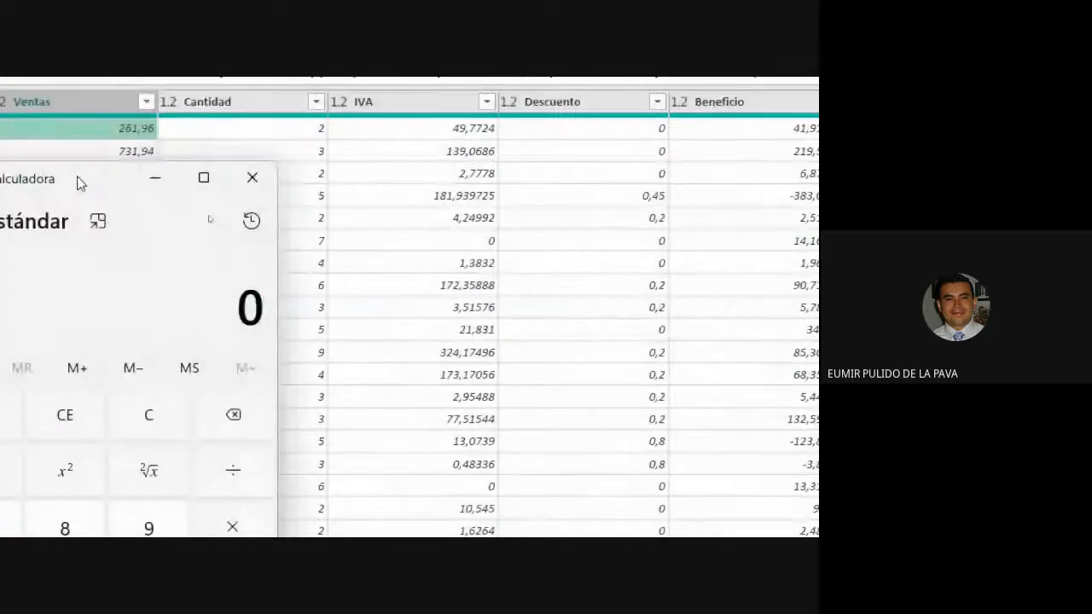
pyautogui.moveTo(73, 330); pyautogui.dragTo(275, 316)
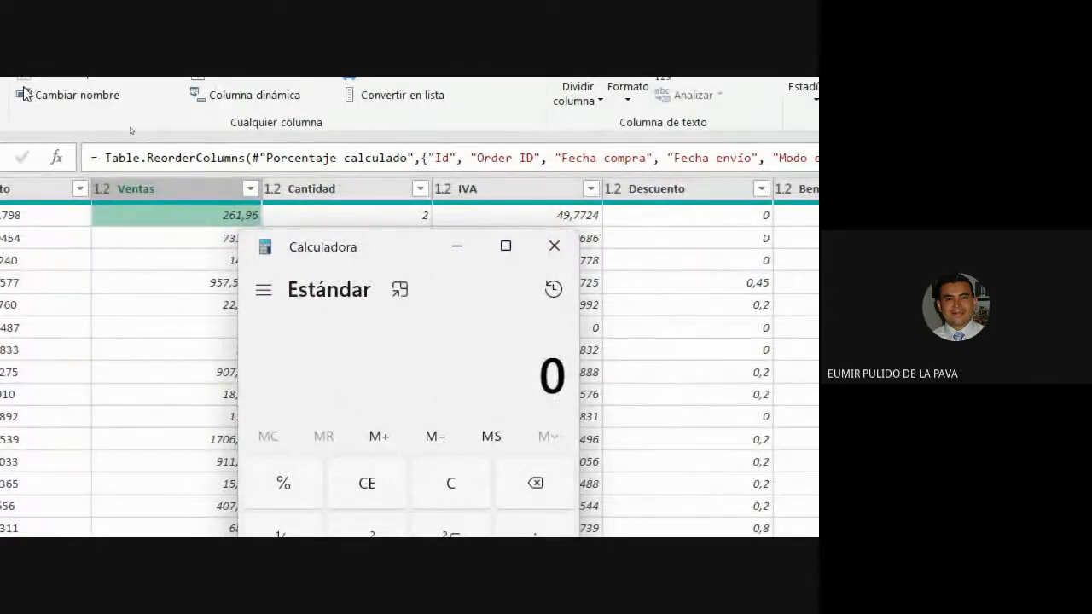
# Calculate 261,96 × 0,19 to check the first row's IVA value, and close the Calculator
pyautogui.write('261')
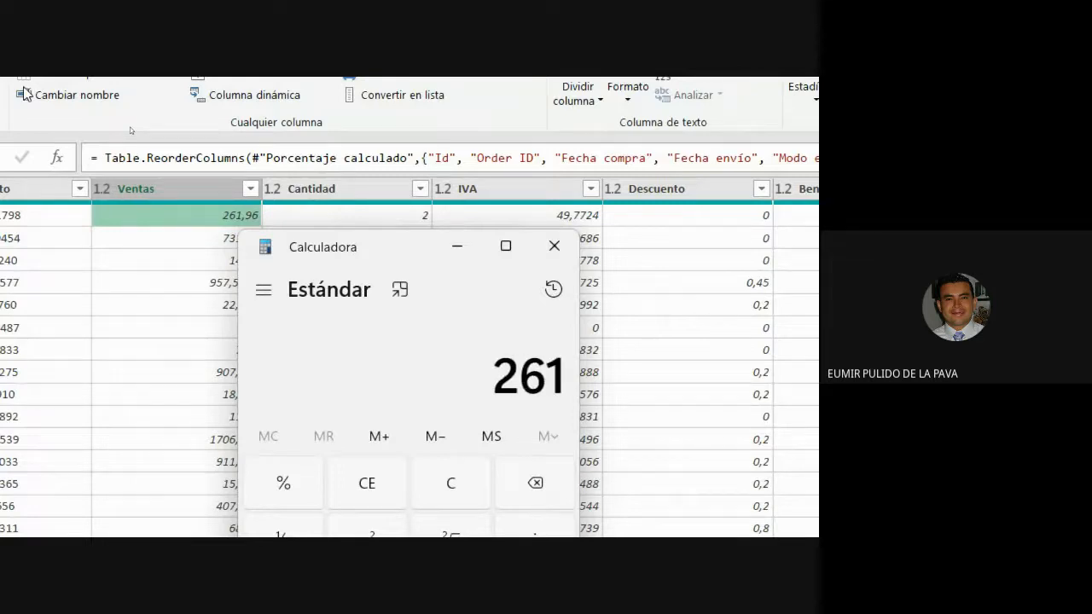
pyautogui.write(',96*1')
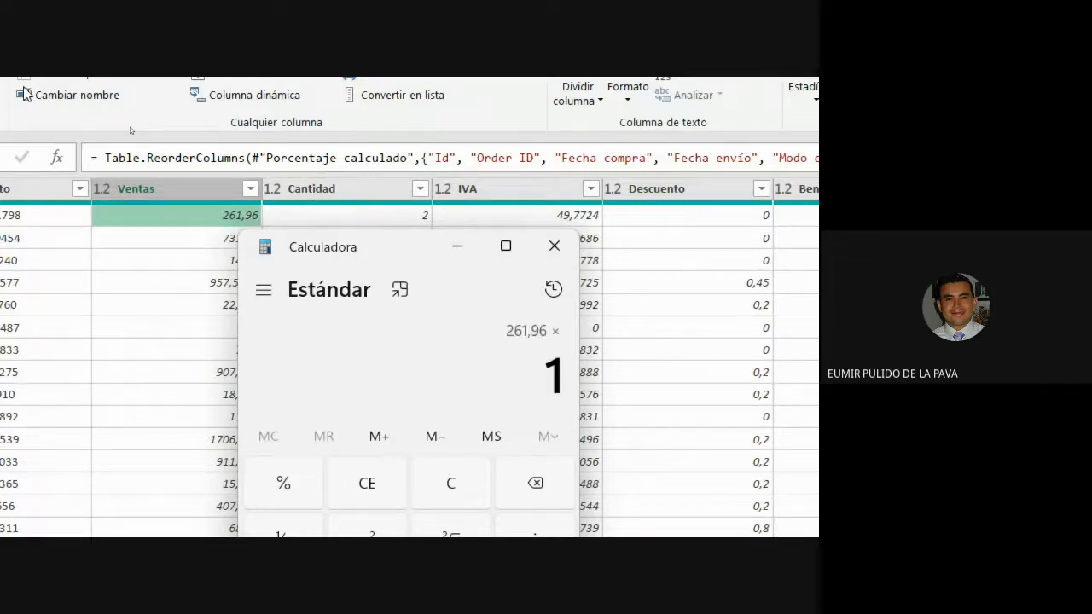
pyautogui.press('BackSpace')
pyautogui.write(',19')
pyautogui.press('Return')
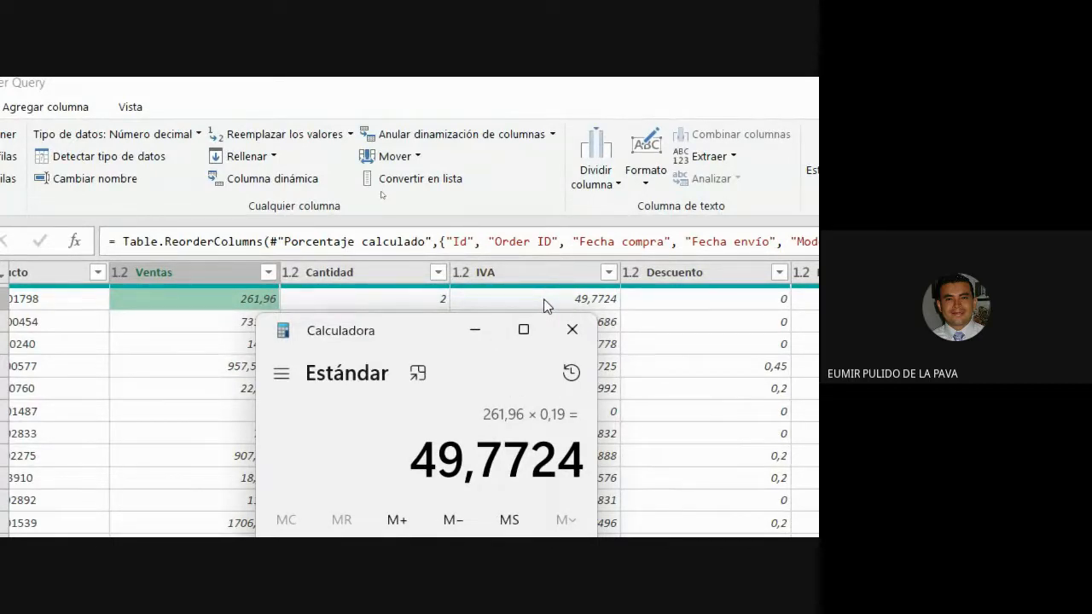
pyautogui.moveTo(412, 346); pyautogui.dragTo(603, 420)
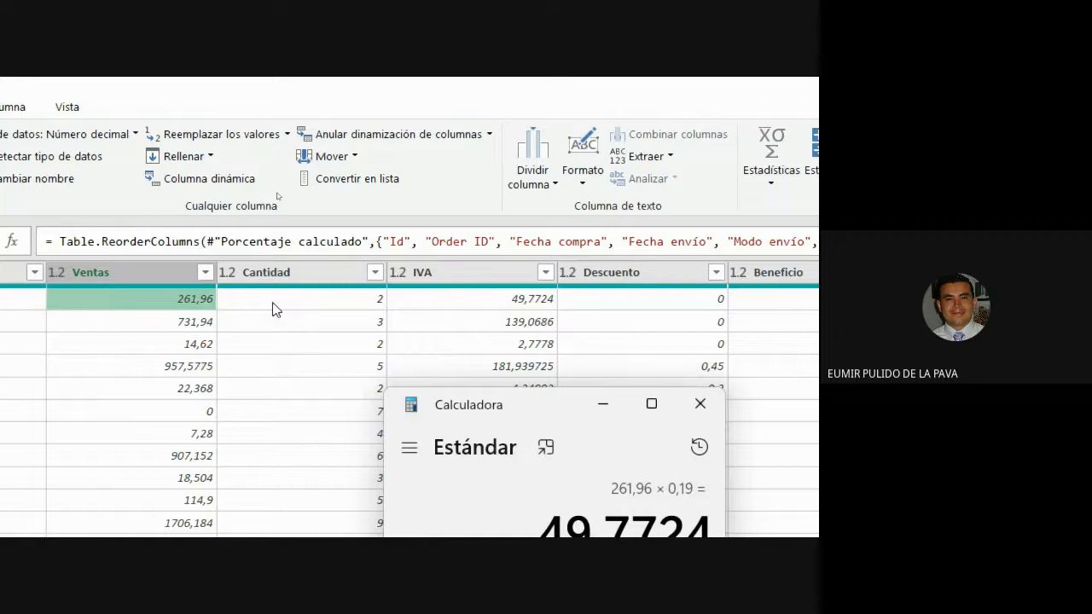
pyautogui.click(700, 403)
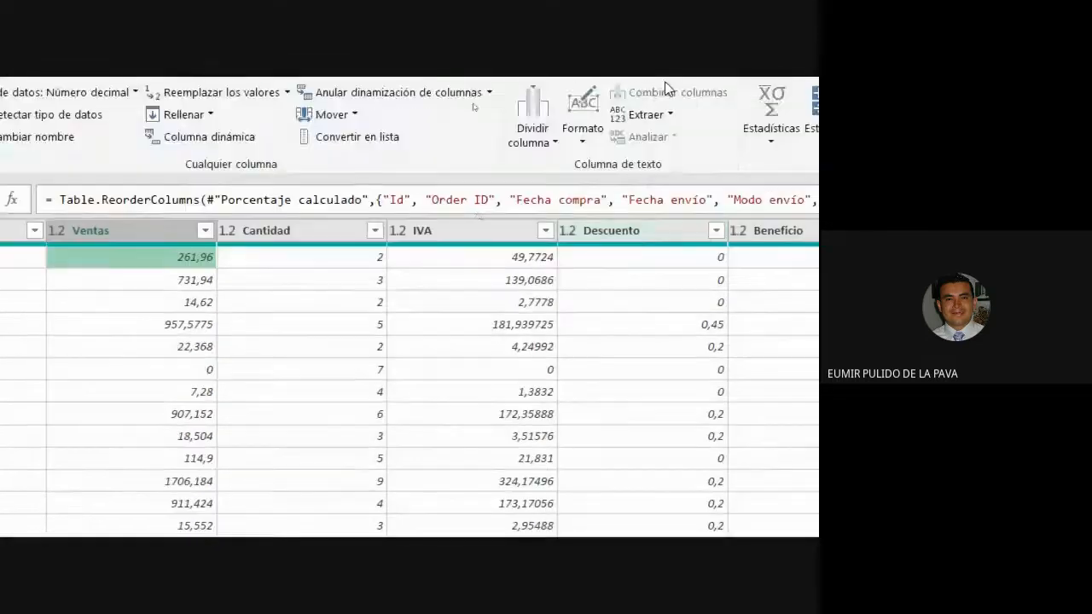
# Minimize the Lupa window and duplicate the Fecha compra column in the Ventas query
pyautogui.click(512, 257)
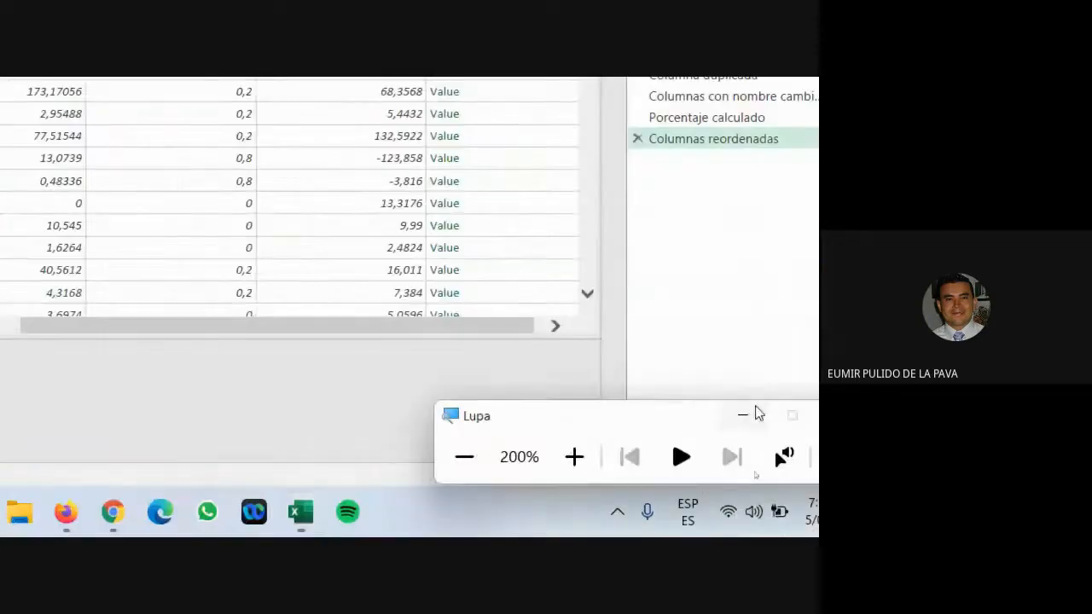
pyautogui.click(756, 410)
pyautogui.moveTo(442, 328); pyautogui.dragTo(62, 332)
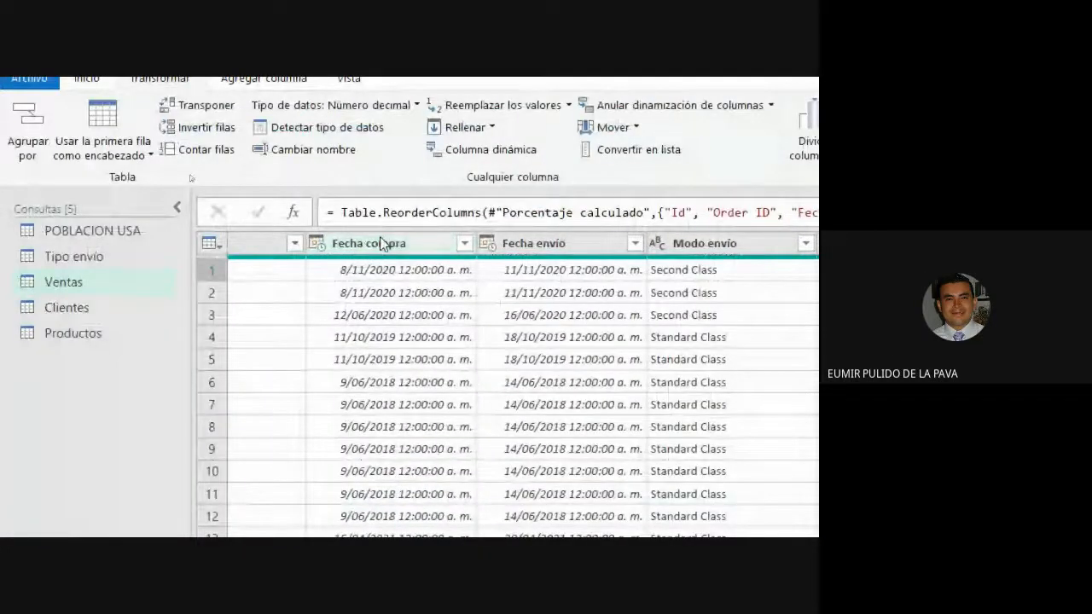
pyautogui.rightClick(381, 245)
pyautogui.click(428, 318)
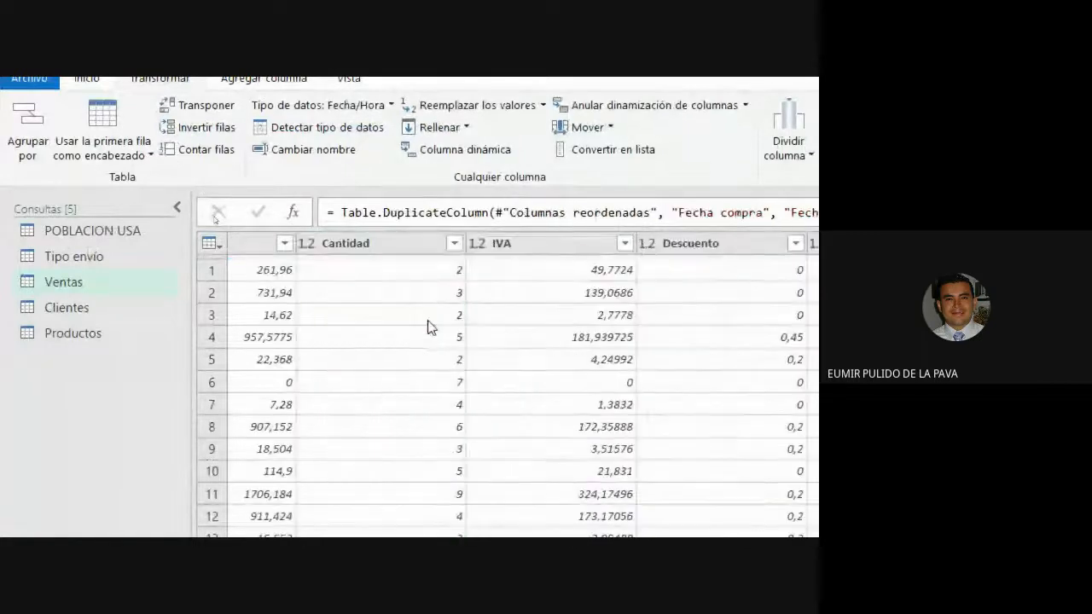
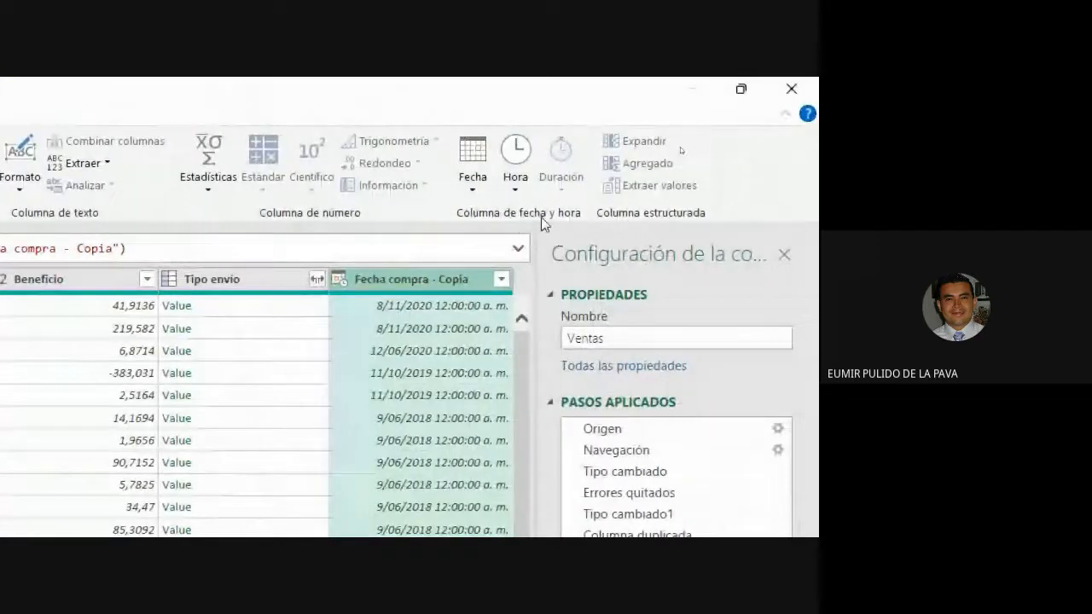
# Convert the Fecha compra - Copia column to month names, and remove that applied step
pyautogui.click(474, 194)
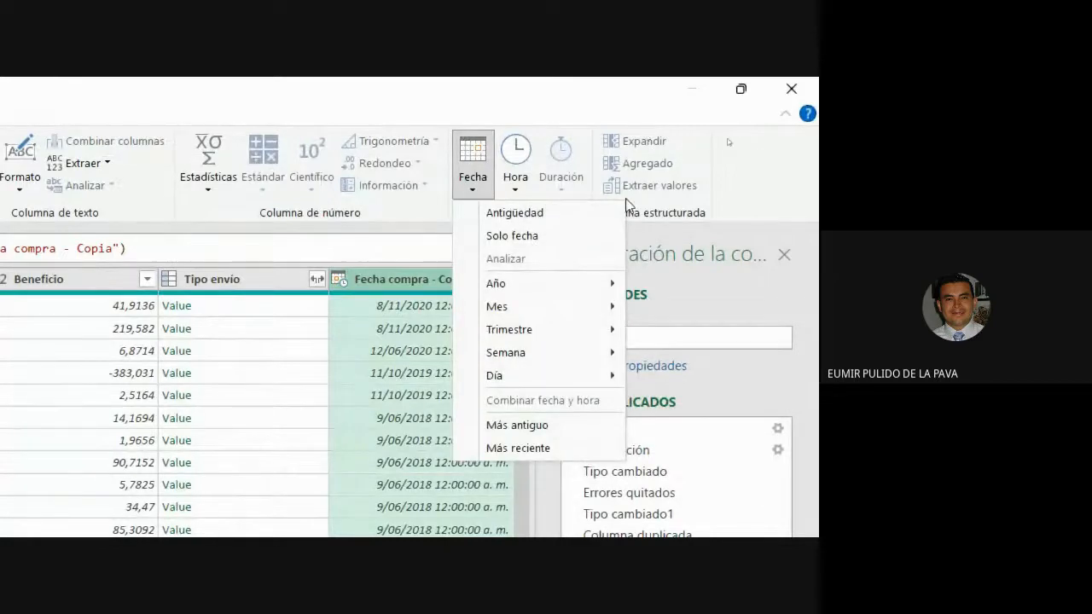
pyautogui.moveTo(529, 310)
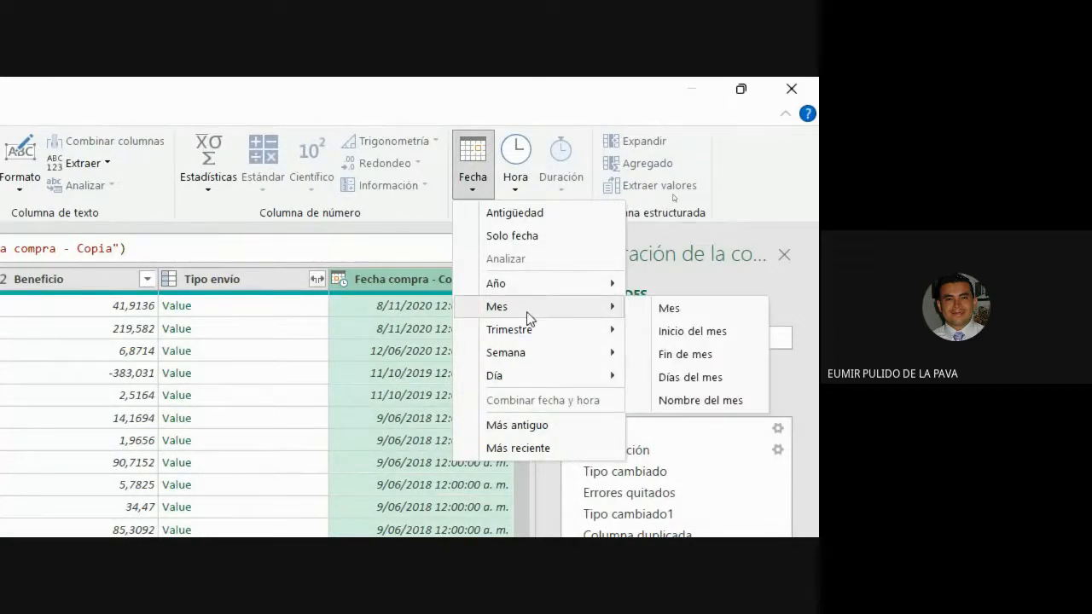
pyautogui.click(688, 401)
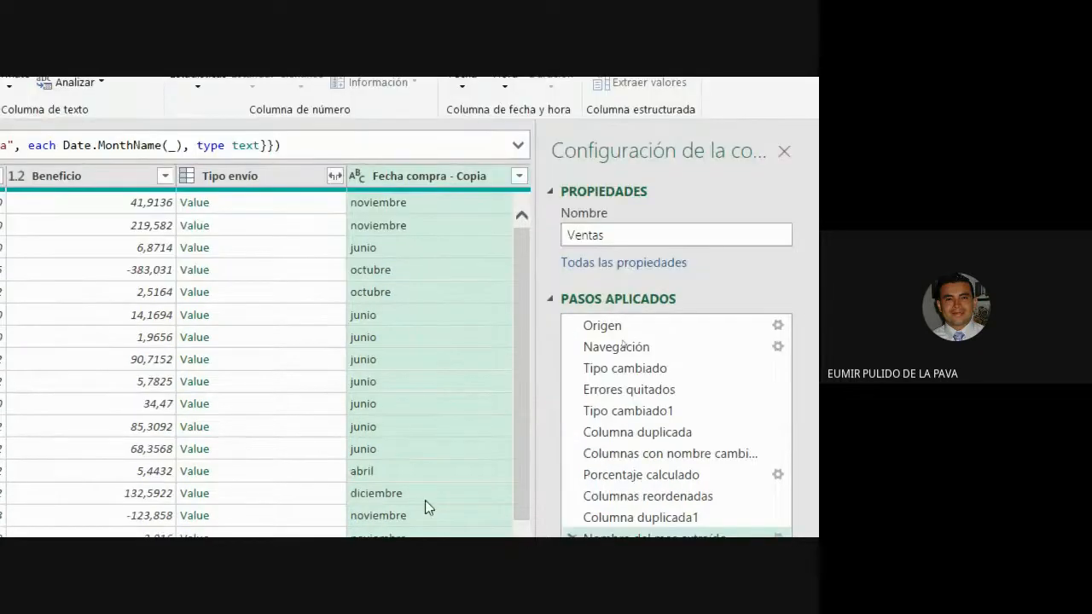
pyautogui.click(572, 475)
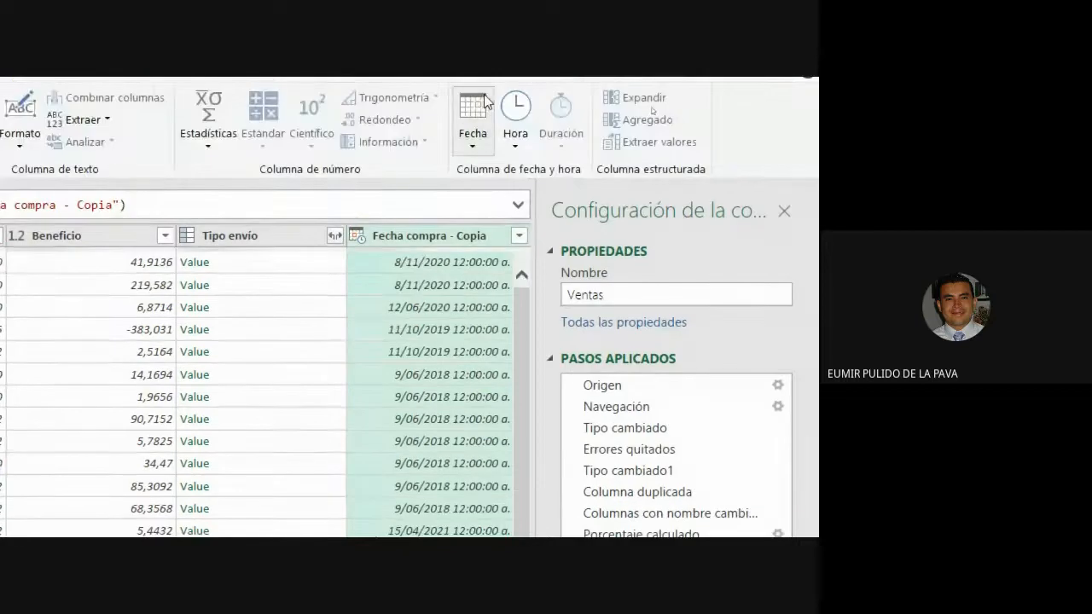
# Convert the Fecha compra - Copia column to the day of the week, and remove that applied step
pyautogui.click(483, 101)
pyautogui.moveTo(568, 261)
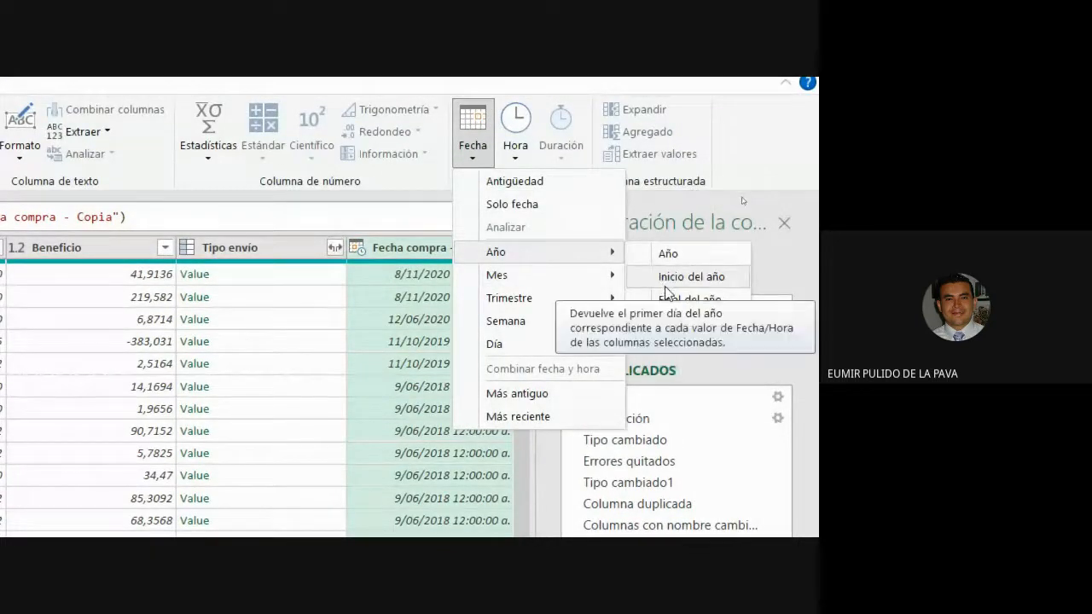
pyautogui.moveTo(529, 309)
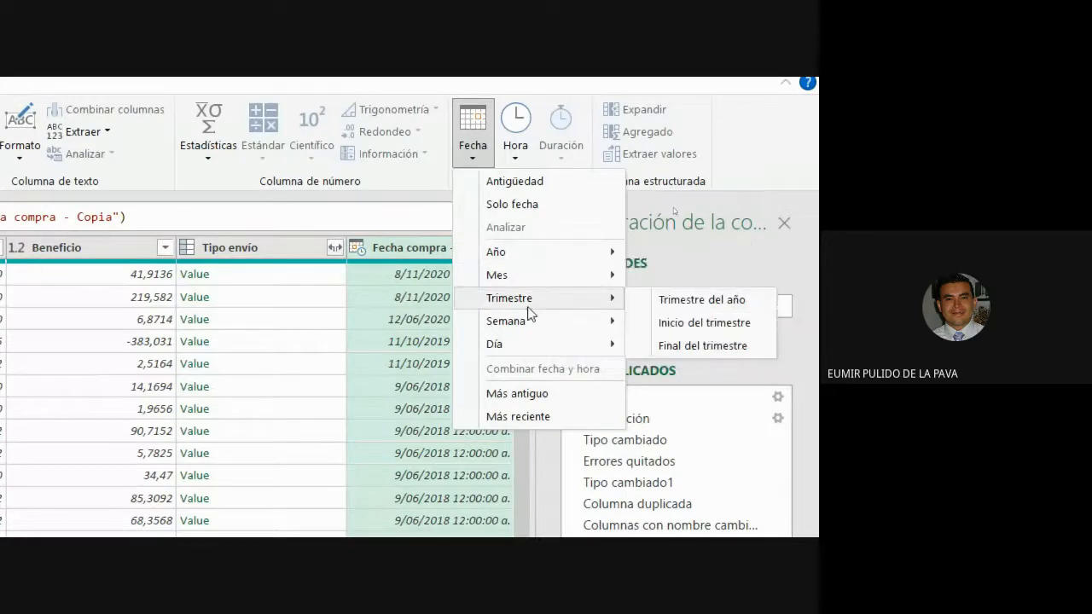
pyautogui.moveTo(524, 348)
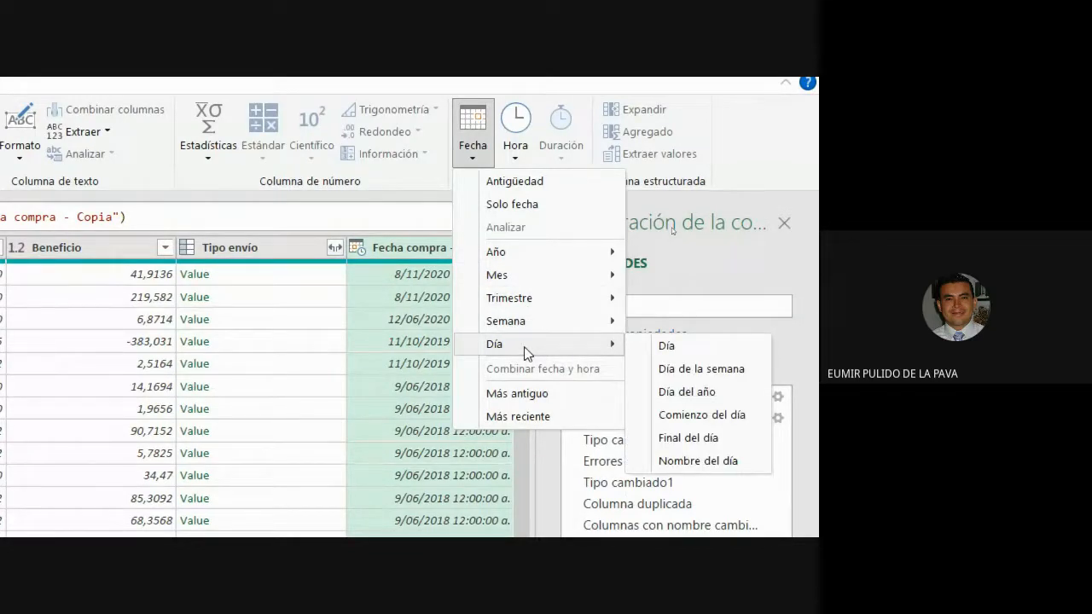
pyautogui.click(705, 370)
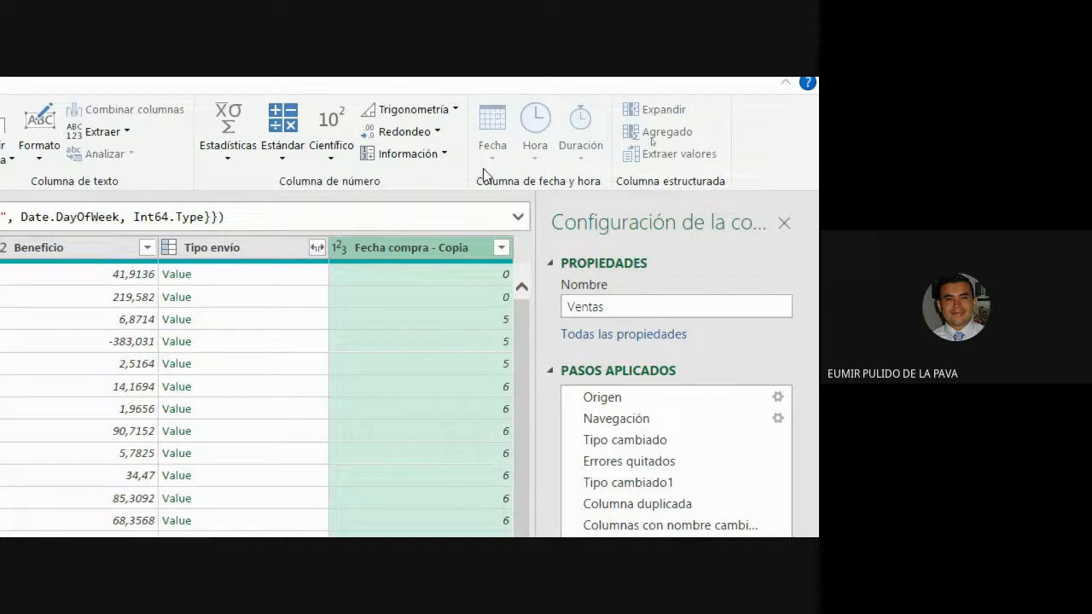
pyautogui.click(571, 476)
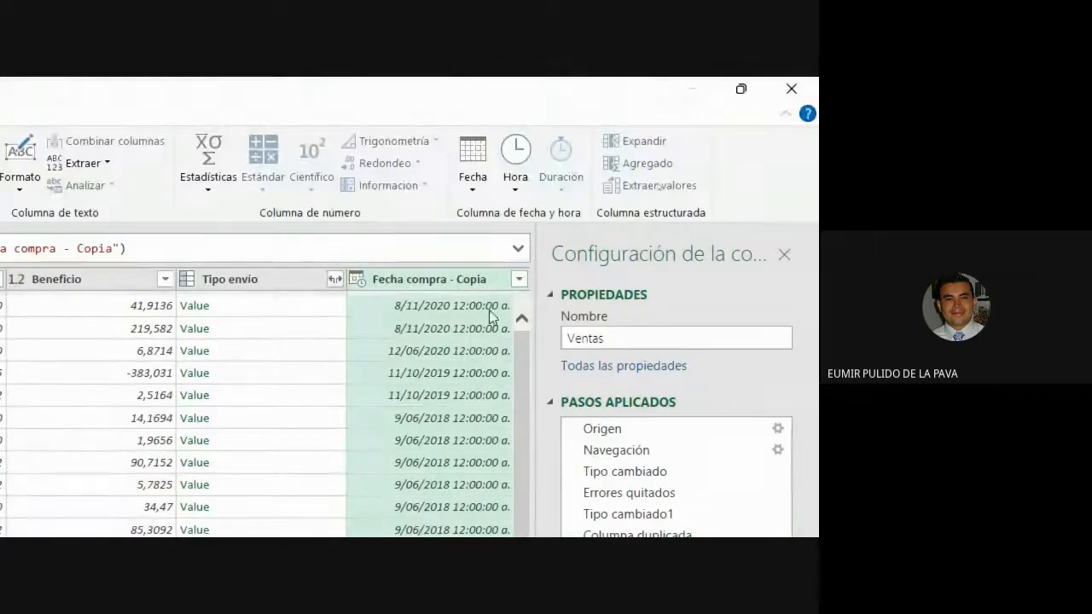
pyautogui.click(515, 179)
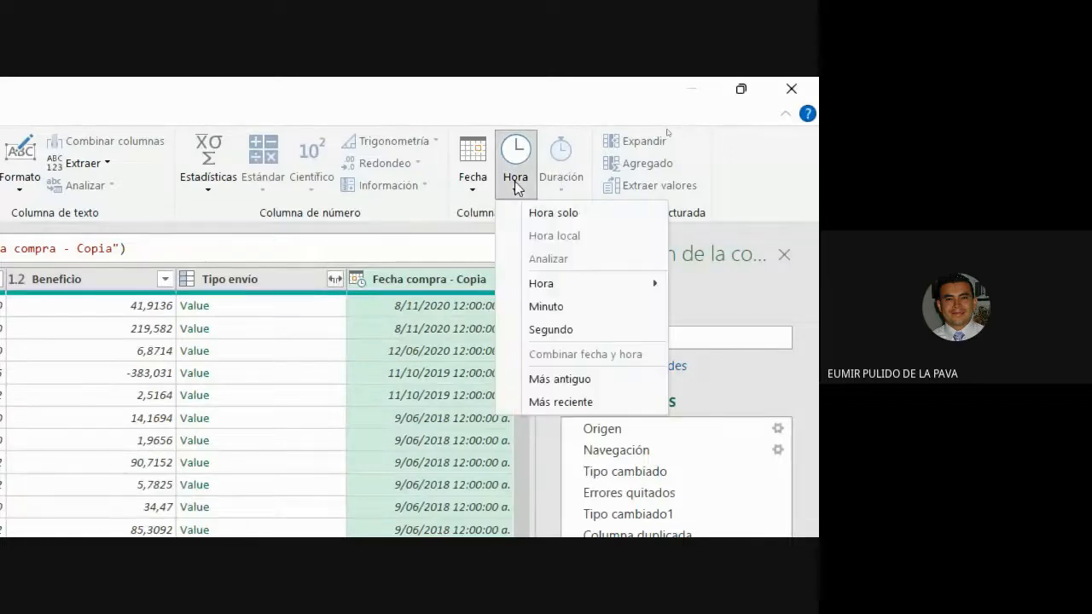
pyautogui.moveTo(601, 284)
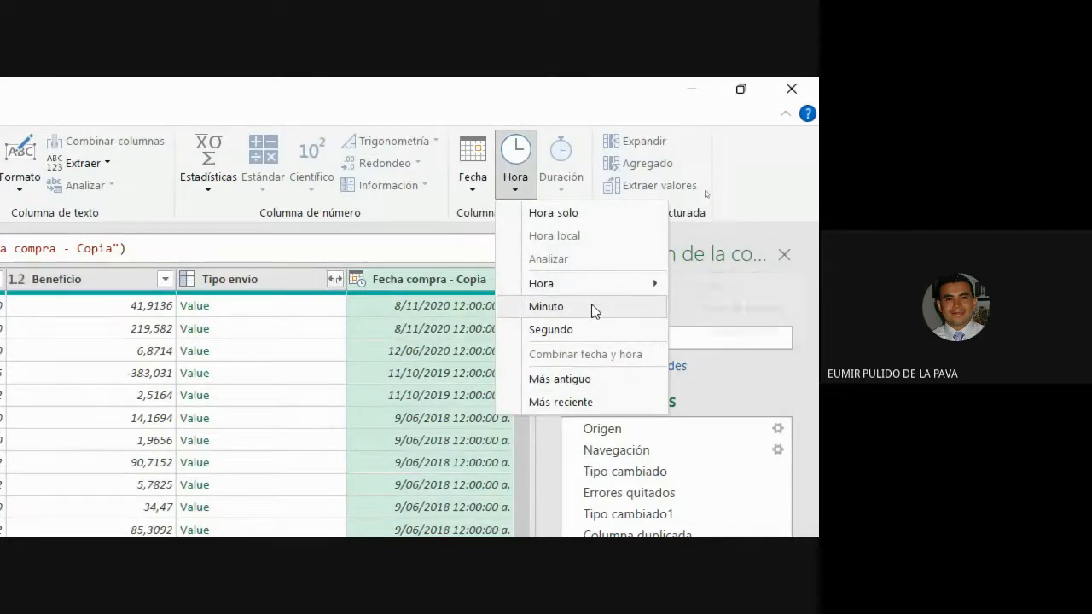
pyautogui.click(435, 345)
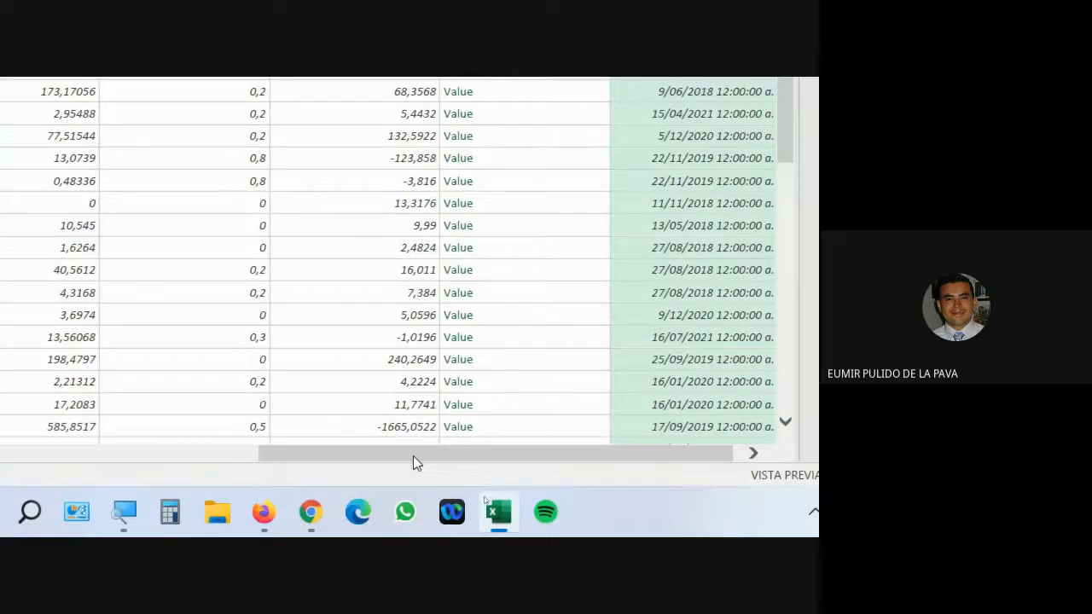
# Select the Modo envío column and examine the shipping modes throughout its rows
pyautogui.moveTo(413, 456); pyautogui.dragTo(0, 468)
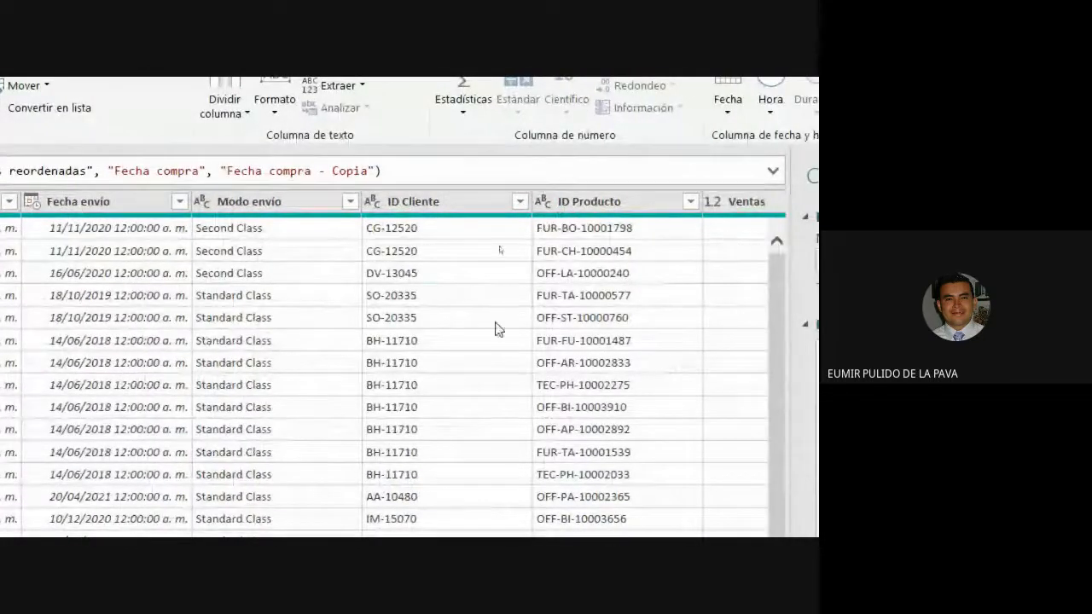
pyautogui.click(245, 205)
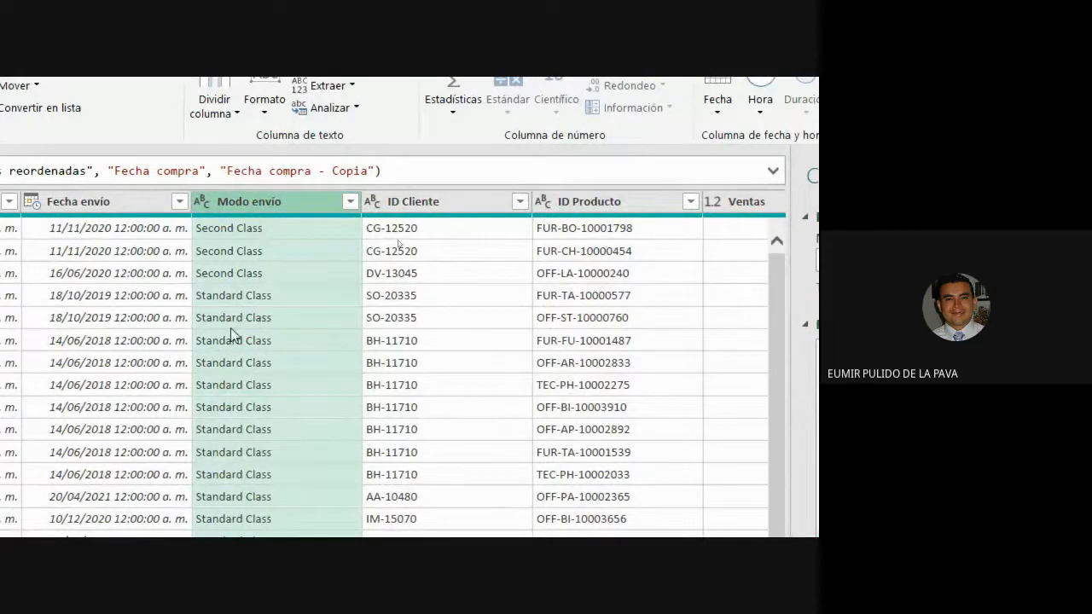
pyautogui.scroll(-6, 232, 456)
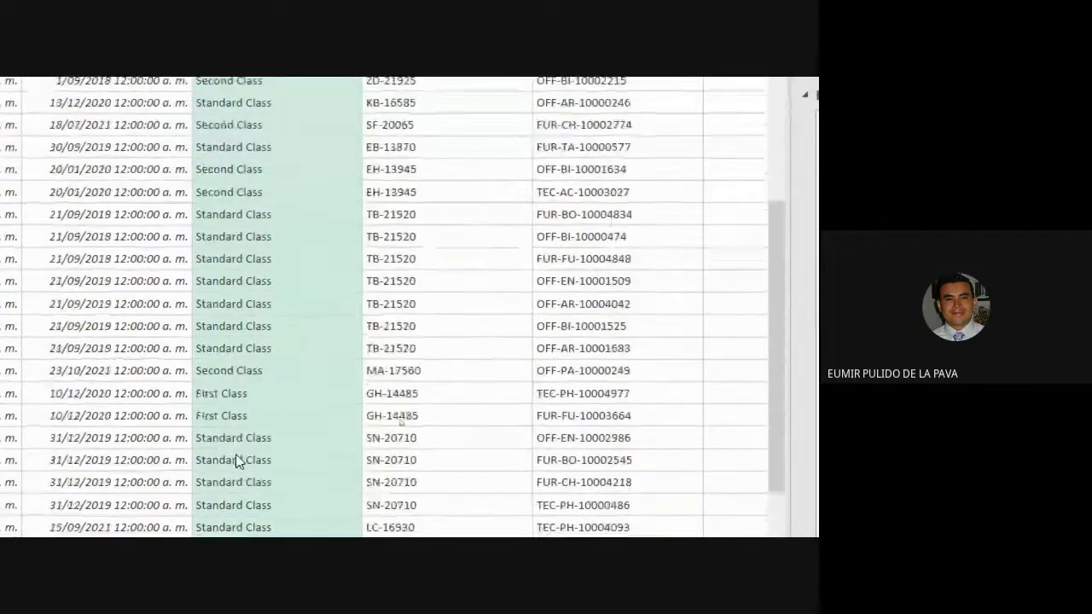
pyautogui.scroll(-6, 305, 354)
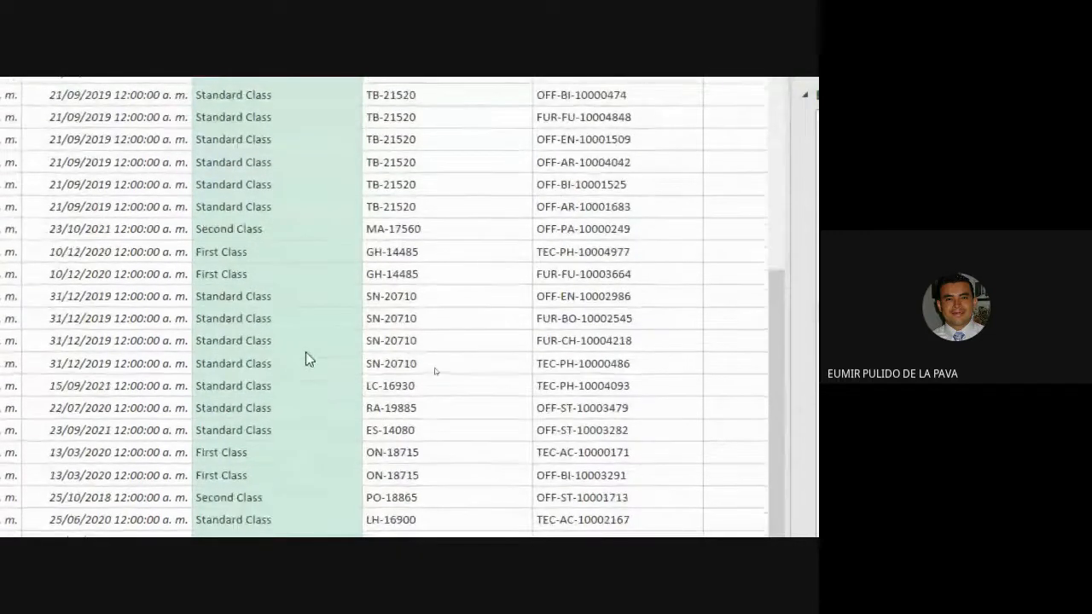
pyautogui.scroll(-6, 305, 354)
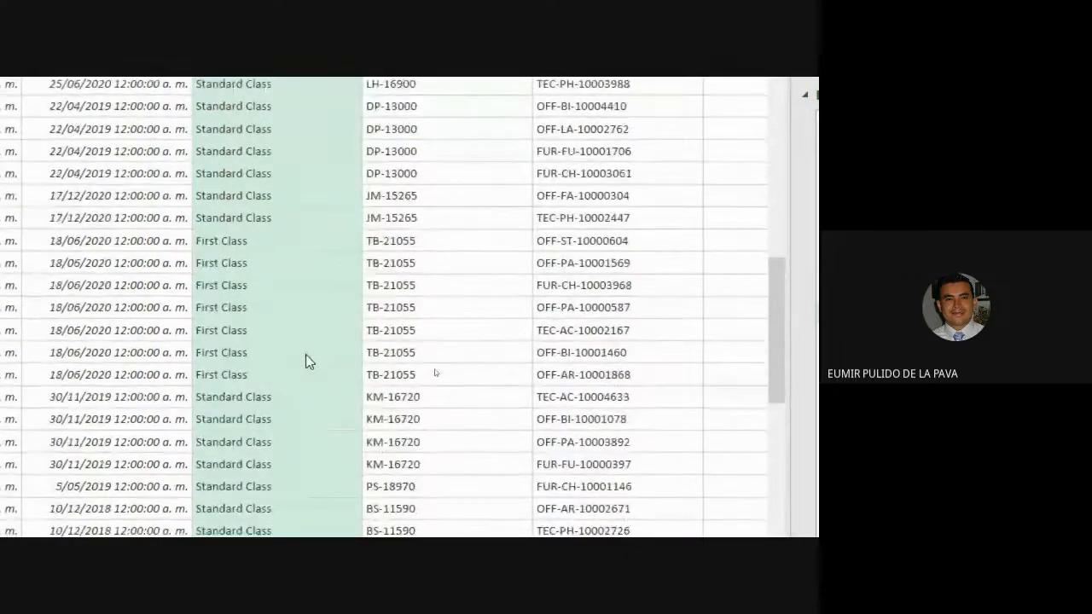
pyautogui.scroll(-6, 305, 354)
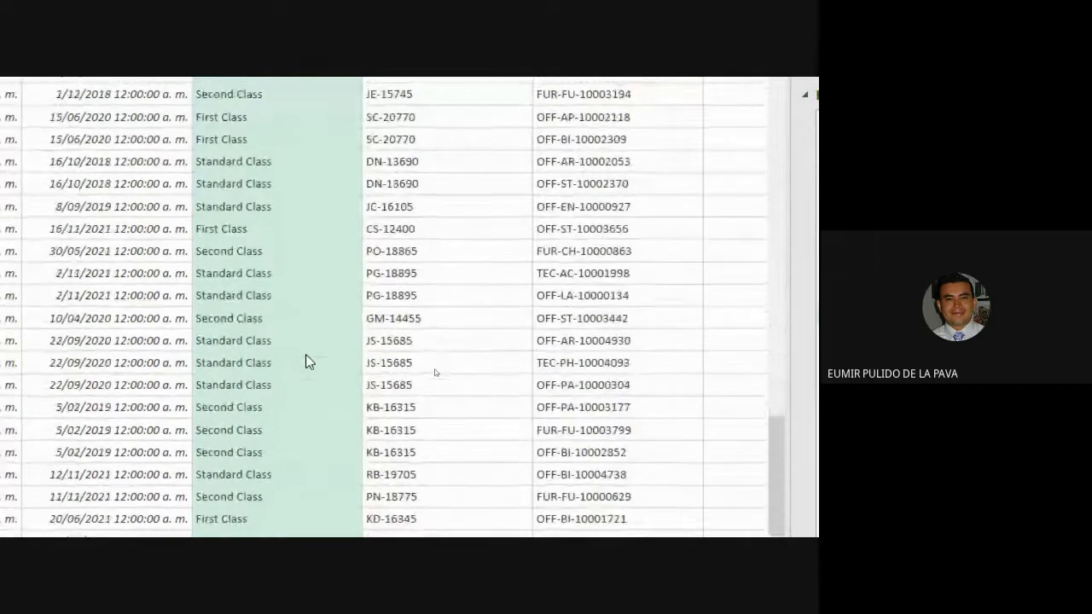
pyautogui.scroll(8, 305, 354)
pyautogui.scroll(12, 306, 367)
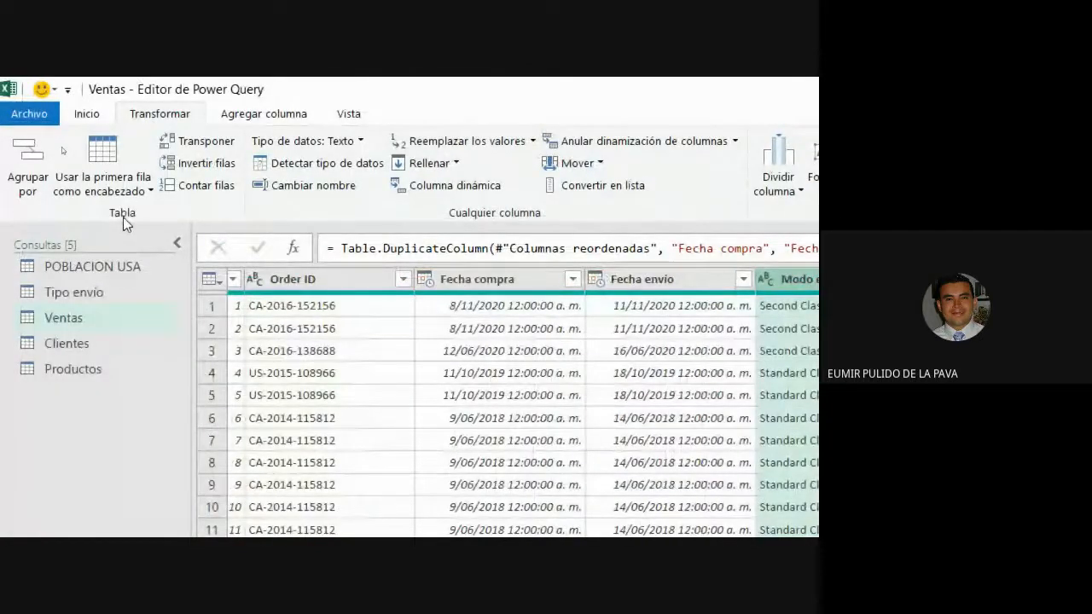
# Group the rows by Modo envío with a new Subtotal column holding the Suma of Ventas, and remove that grouping step
pyautogui.click(27, 166)
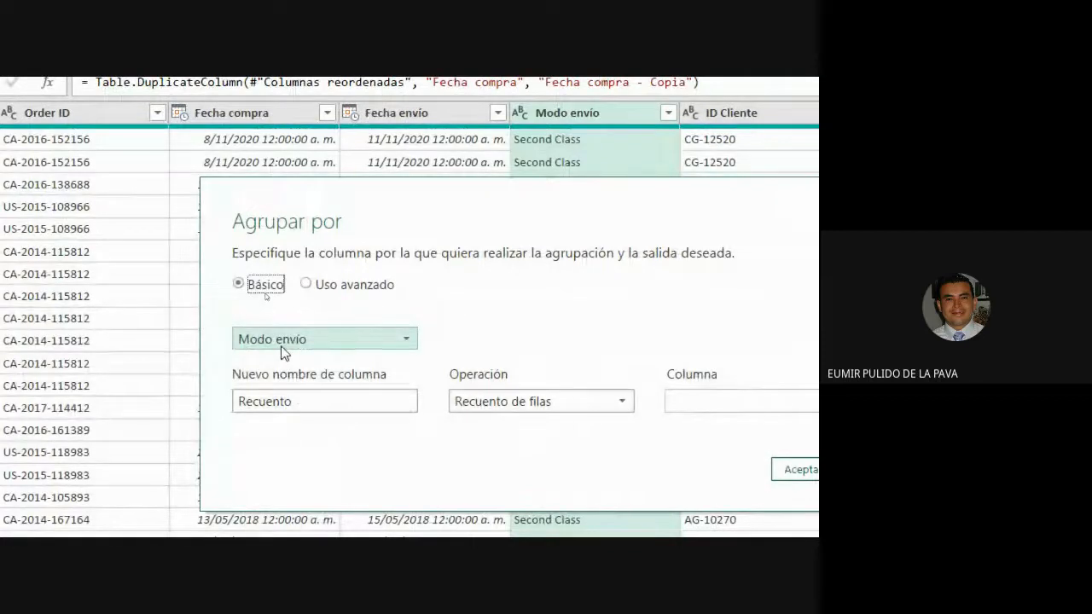
pyautogui.click(402, 345)
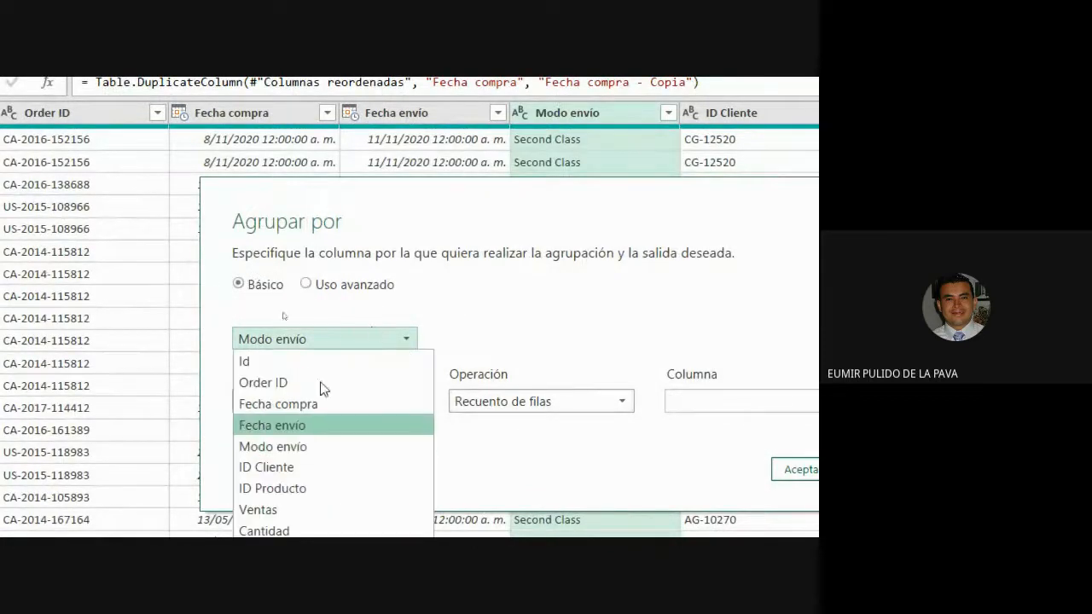
pyautogui.click(300, 452)
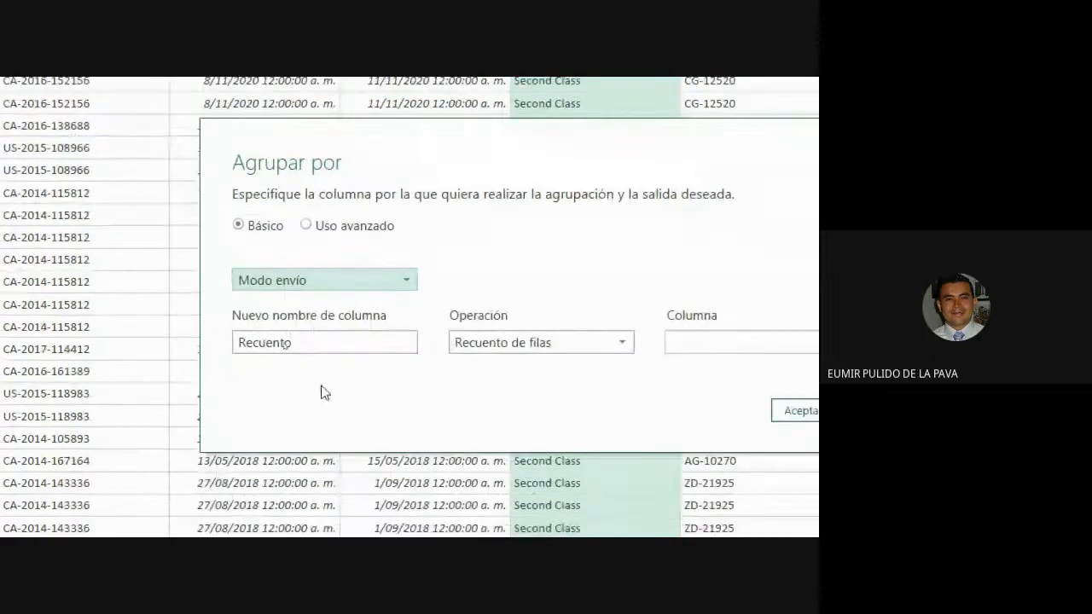
pyautogui.doubleClick(326, 349)
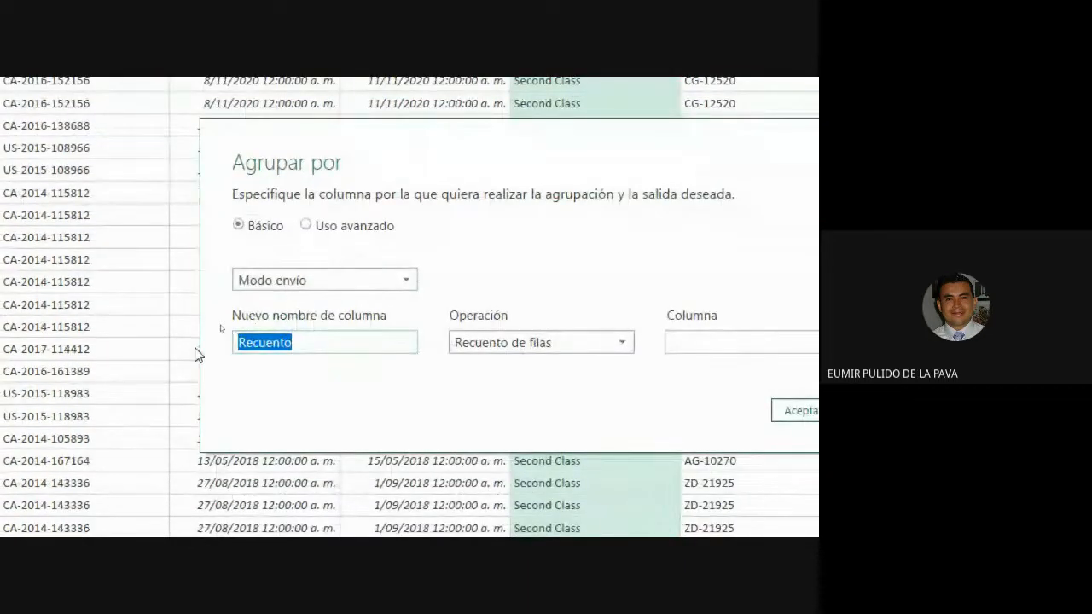
pyautogui.write('Subtotal')
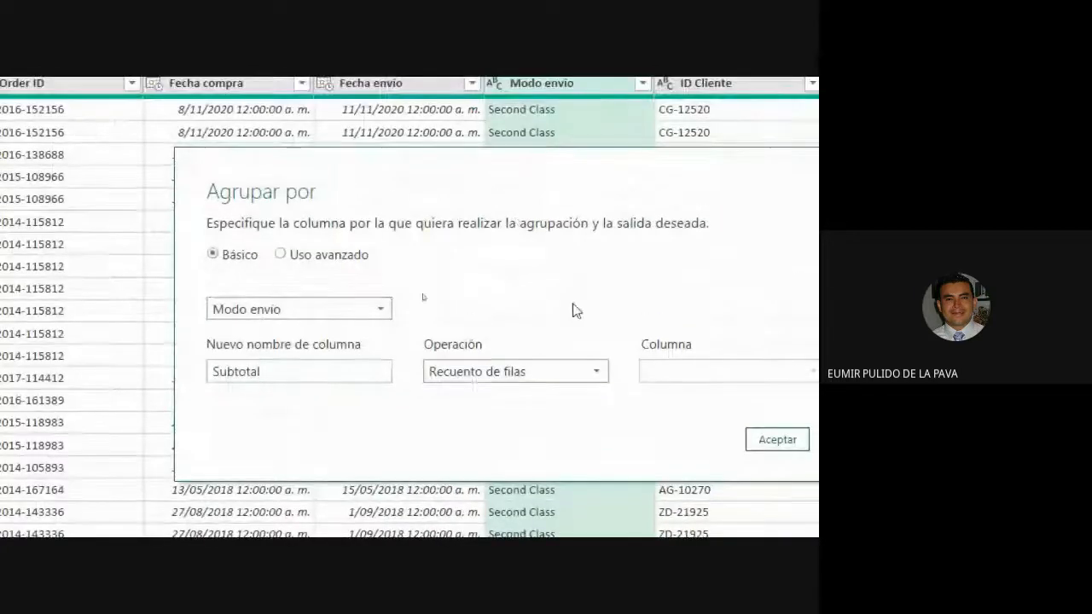
pyautogui.click(553, 381)
pyautogui.click(534, 390)
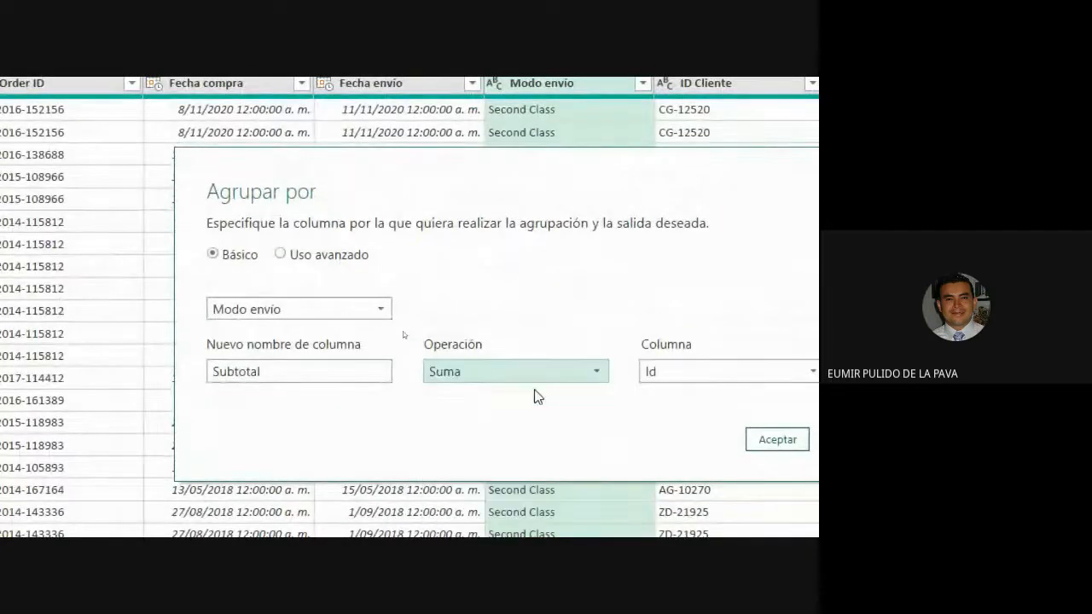
pyautogui.click(778, 381)
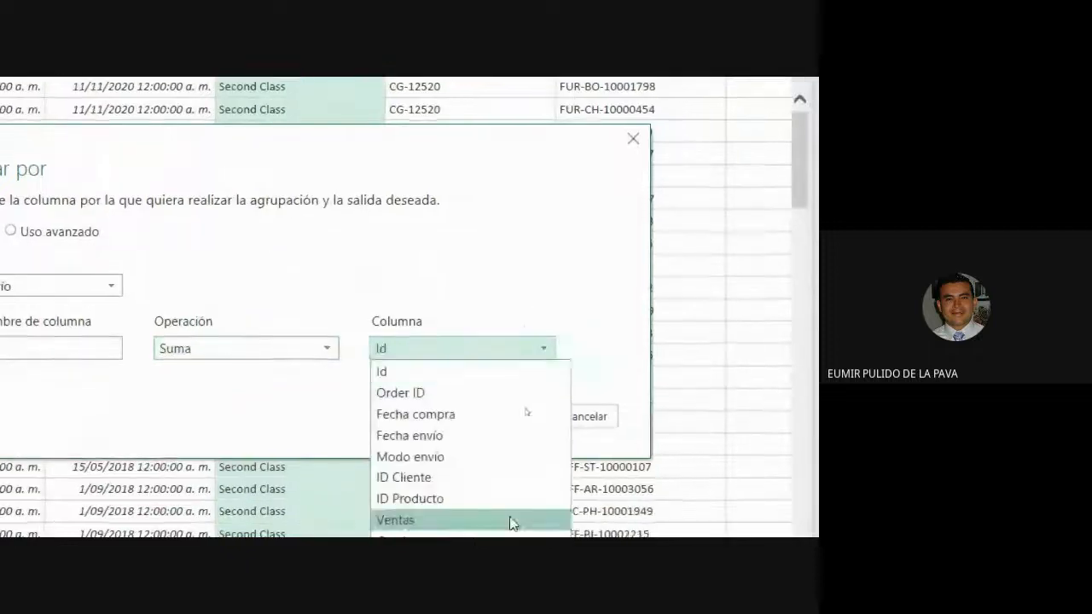
pyautogui.click(463, 440)
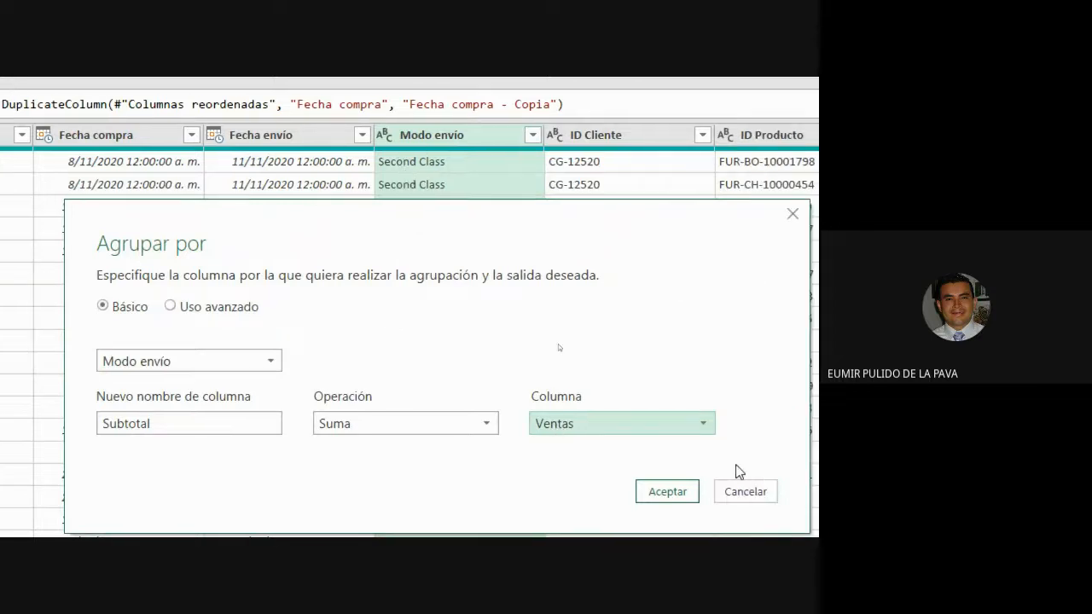
pyautogui.click(658, 491)
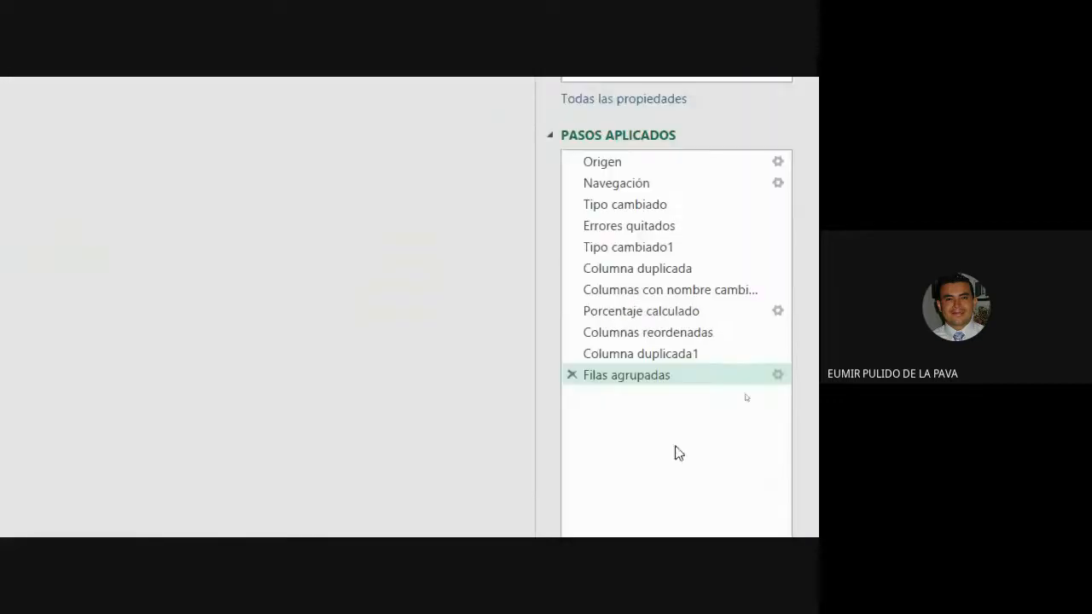
pyautogui.click(571, 374)
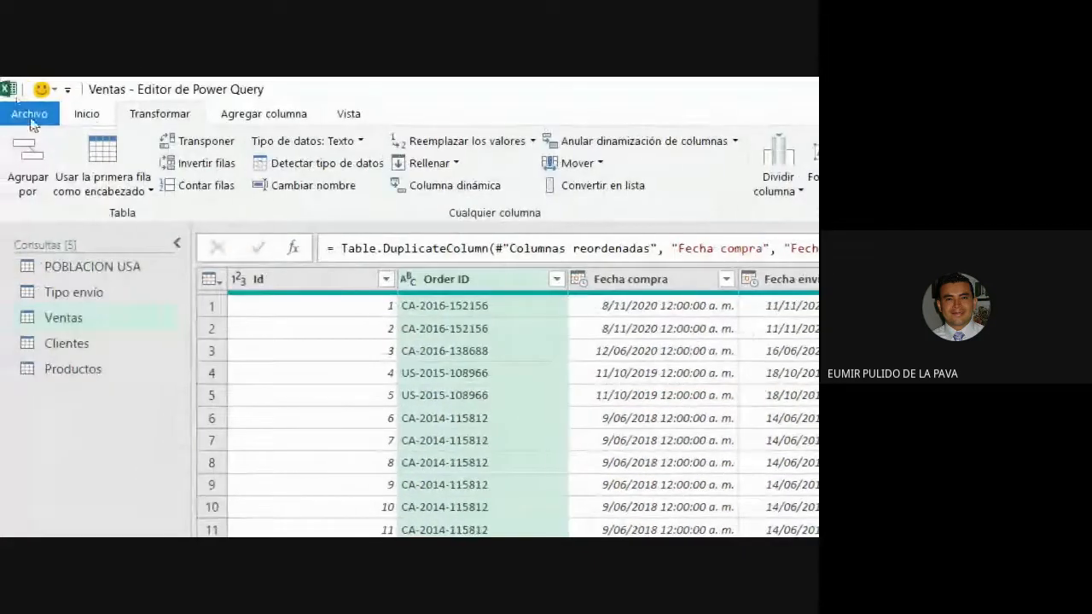
# Close and load all the queries into the workbook, and close the protected-view source workbook
pyautogui.click(86, 115)
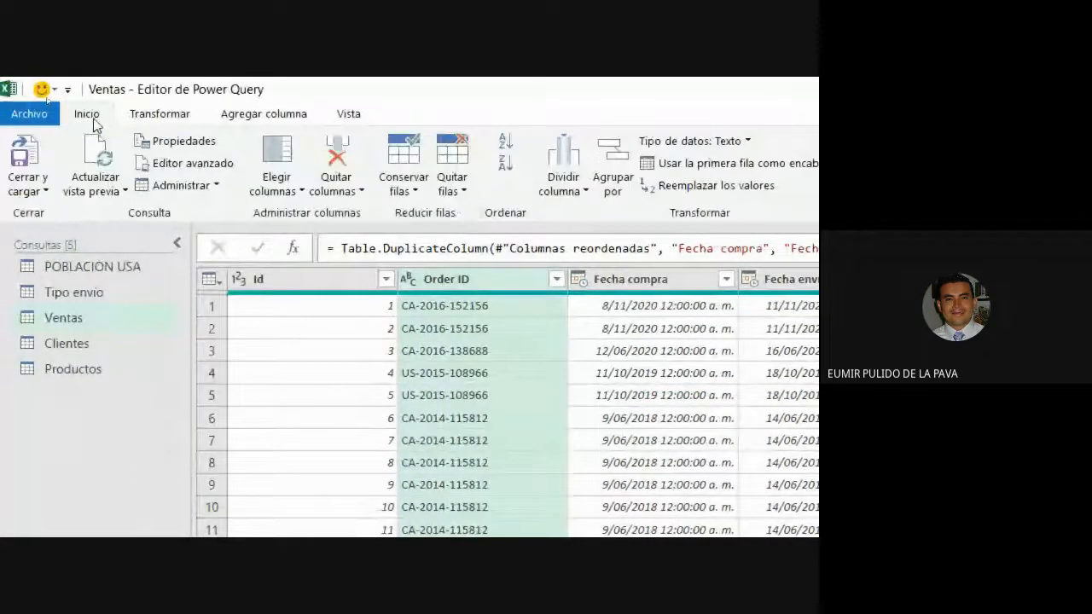
pyautogui.click(36, 193)
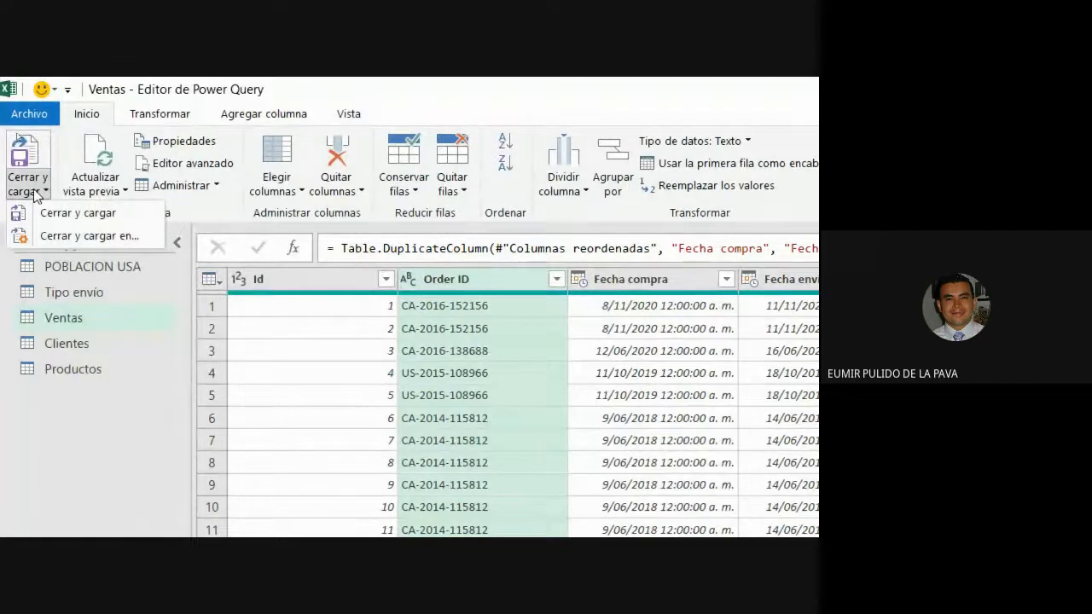
pyautogui.click(60, 216)
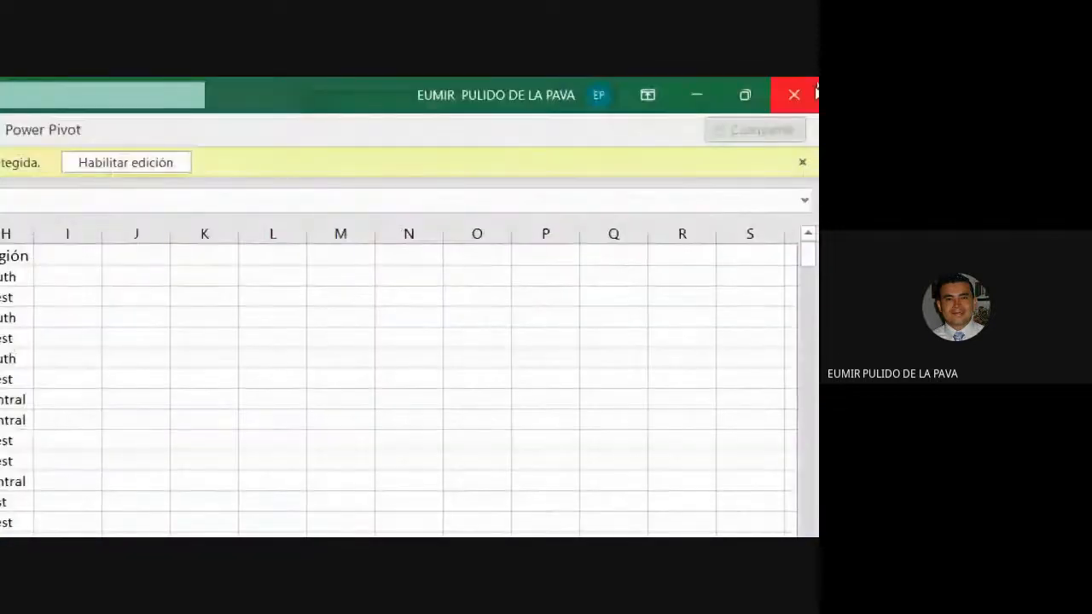
pyautogui.click(816, 92)
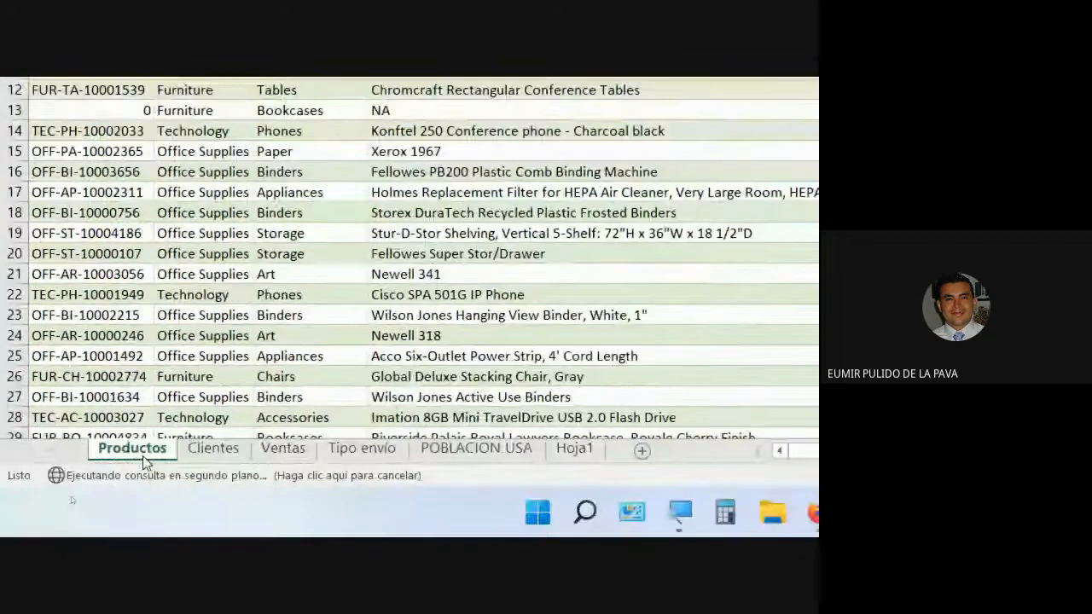
# Look through the loaded Clientes, Ventas, Tipo envío and POBLACION USA sheets
pyautogui.click(212, 450)
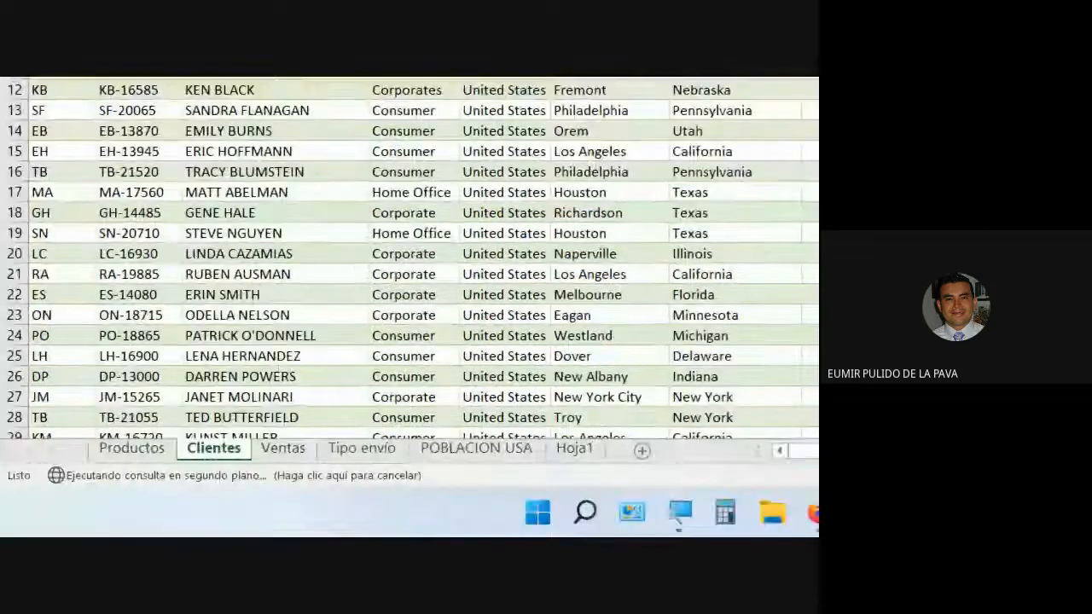
pyautogui.click(277, 450)
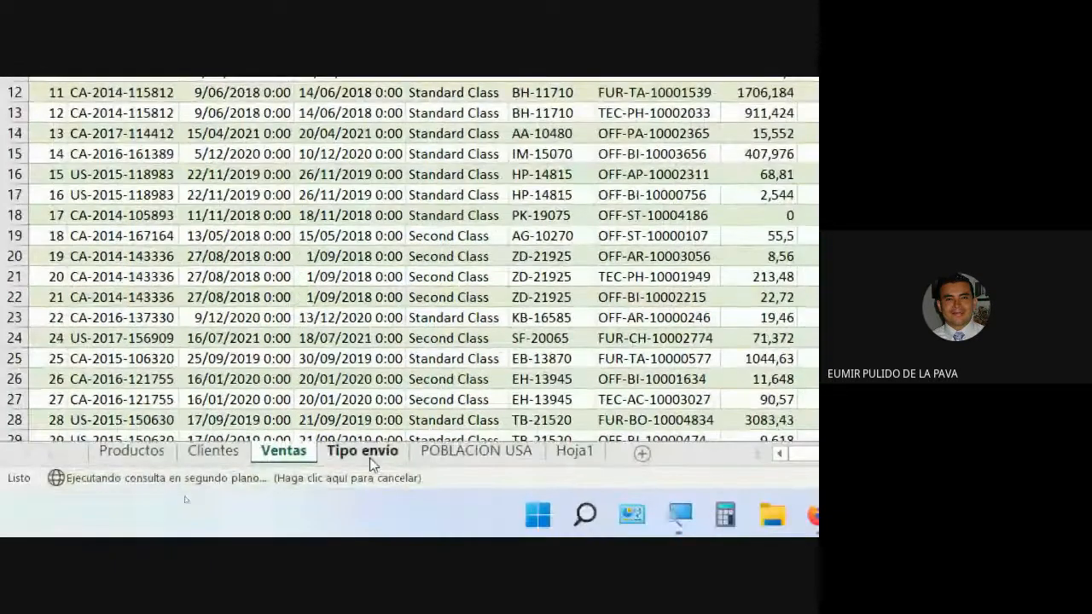
pyautogui.click(372, 458)
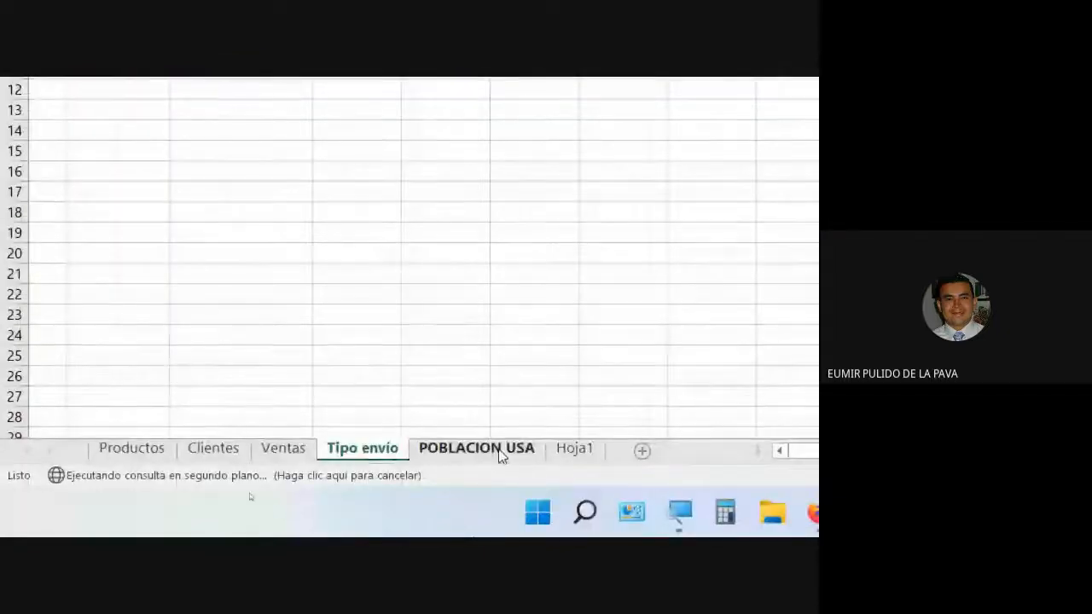
pyautogui.click(499, 450)
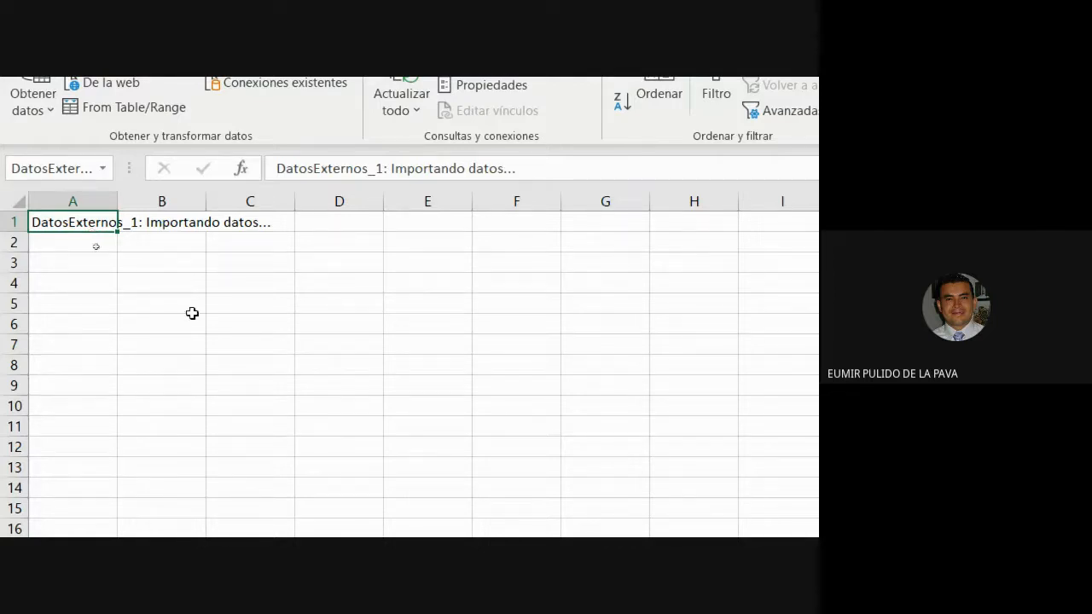
# Delete the Productos and Clientes sheets from the workbook
pyautogui.rightClick(115, 447)
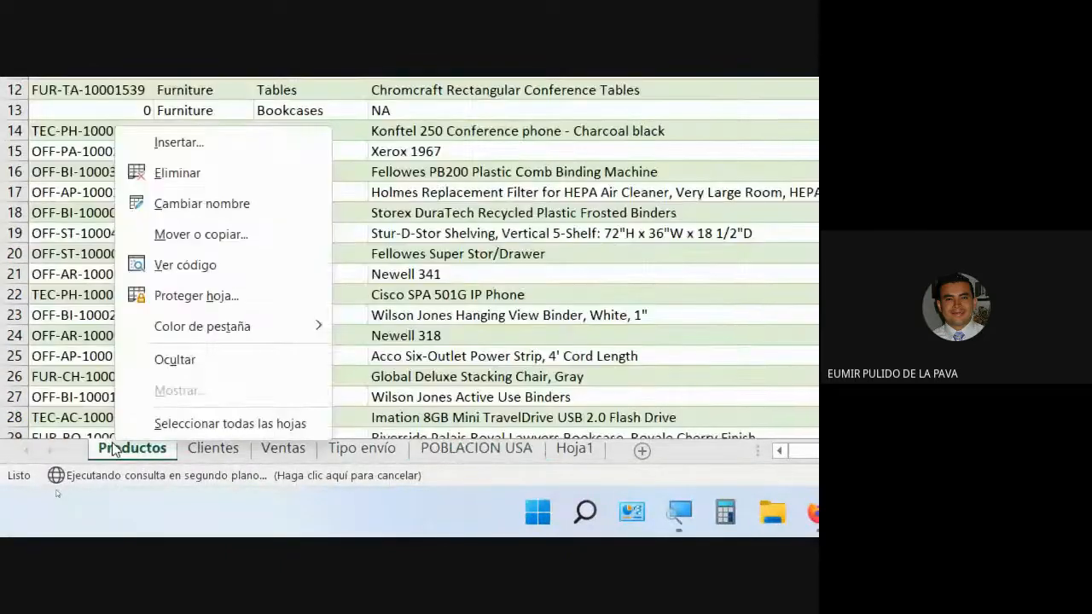
pyautogui.click(191, 173)
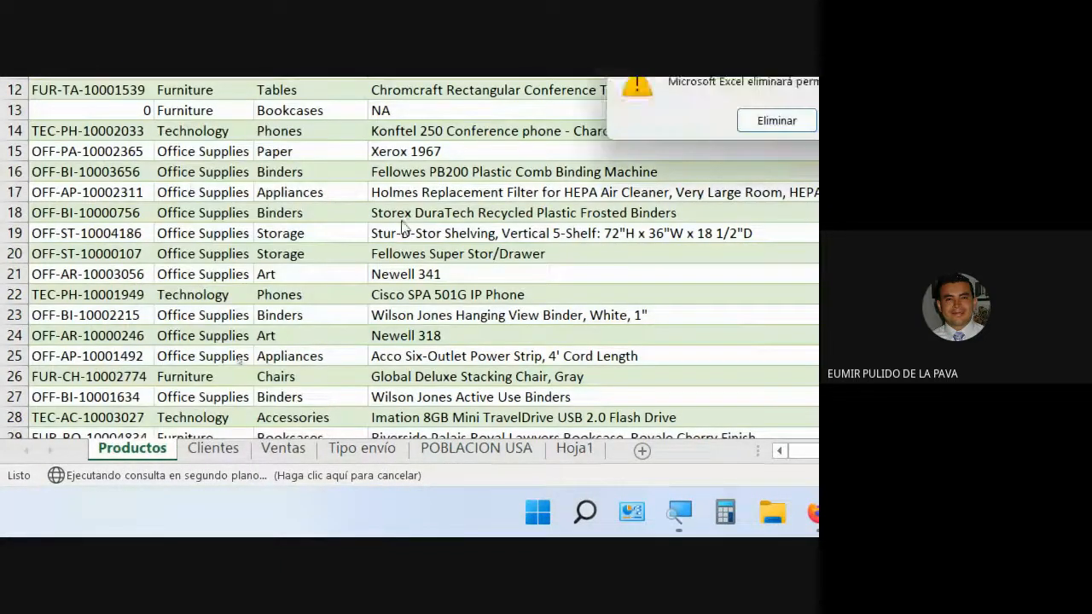
pyautogui.click(726, 253)
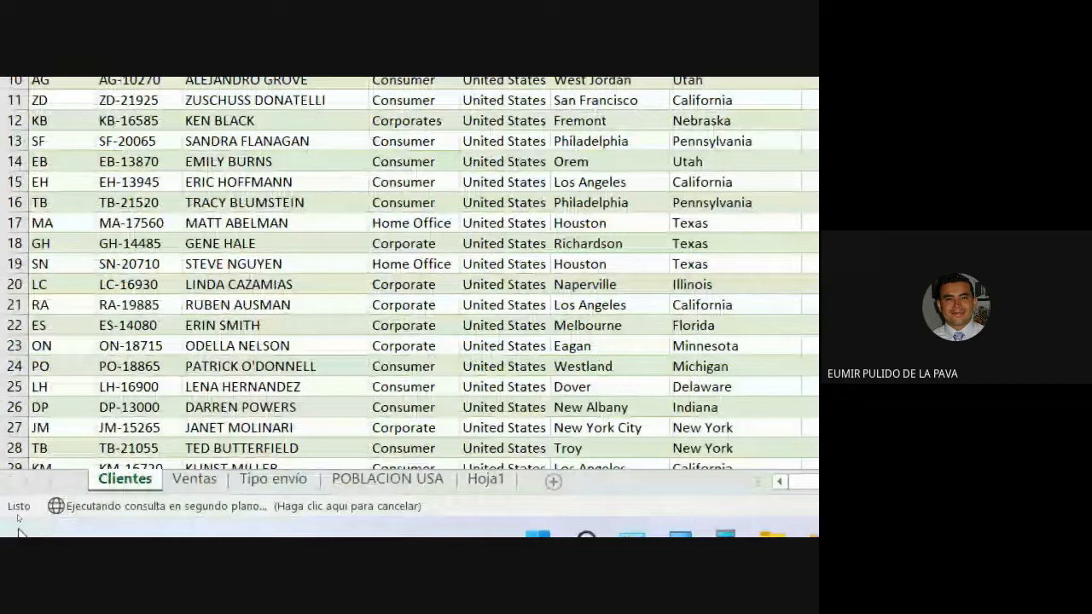
pyautogui.rightClick(118, 479)
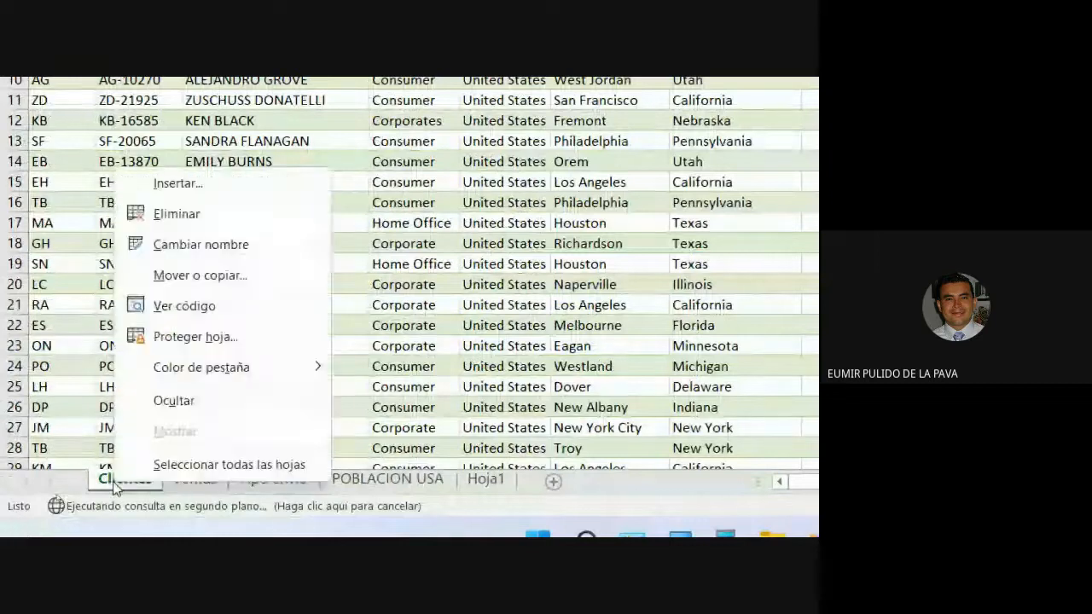
pyautogui.click(194, 214)
pyautogui.click(688, 216)
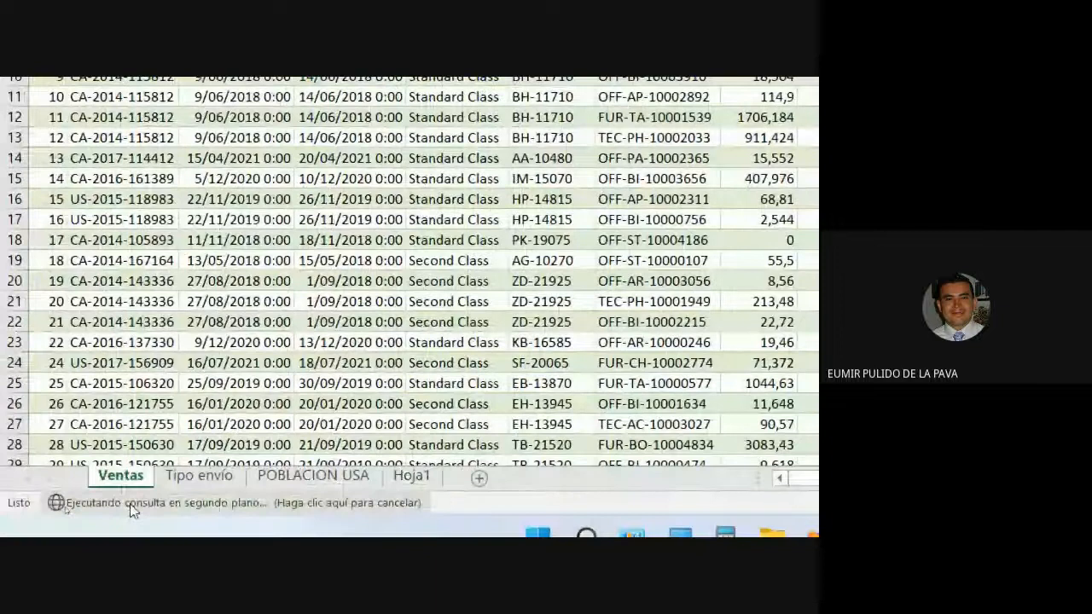
# Delete the Ventas and Tipo envío sheets from the workbook
pyautogui.rightClick(135, 480)
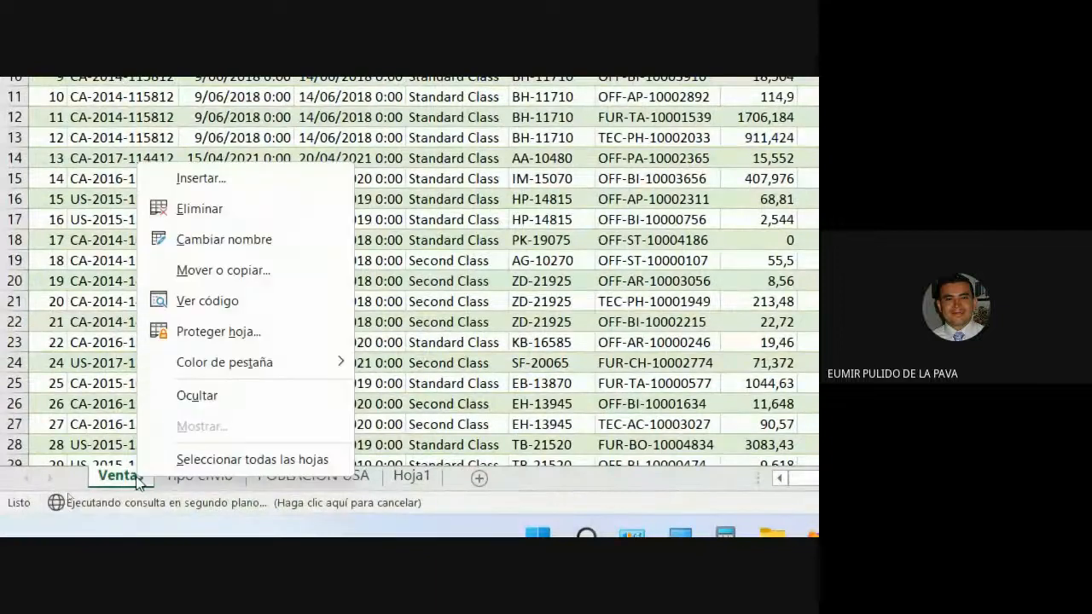
pyautogui.click(236, 203)
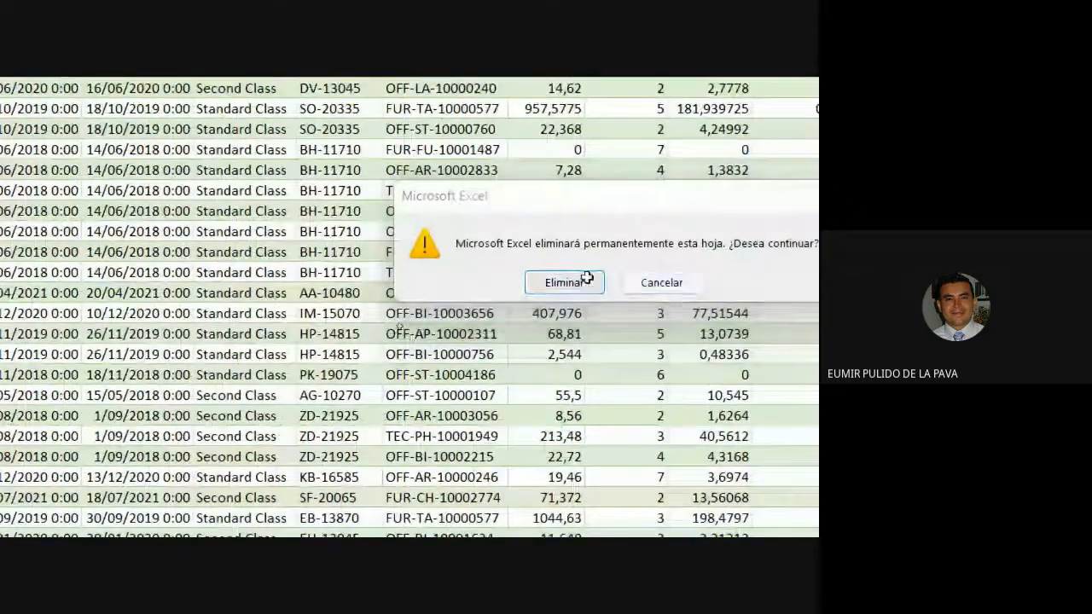
pyautogui.click(563, 283)
pyautogui.rightClick(170, 464)
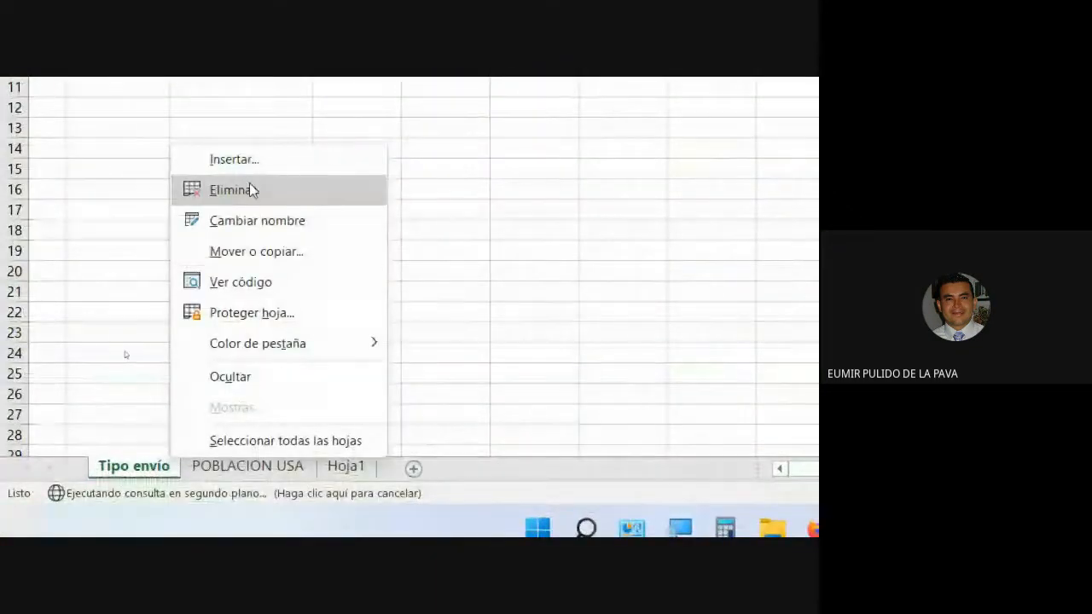
pyautogui.click(250, 182)
pyautogui.click(741, 139)
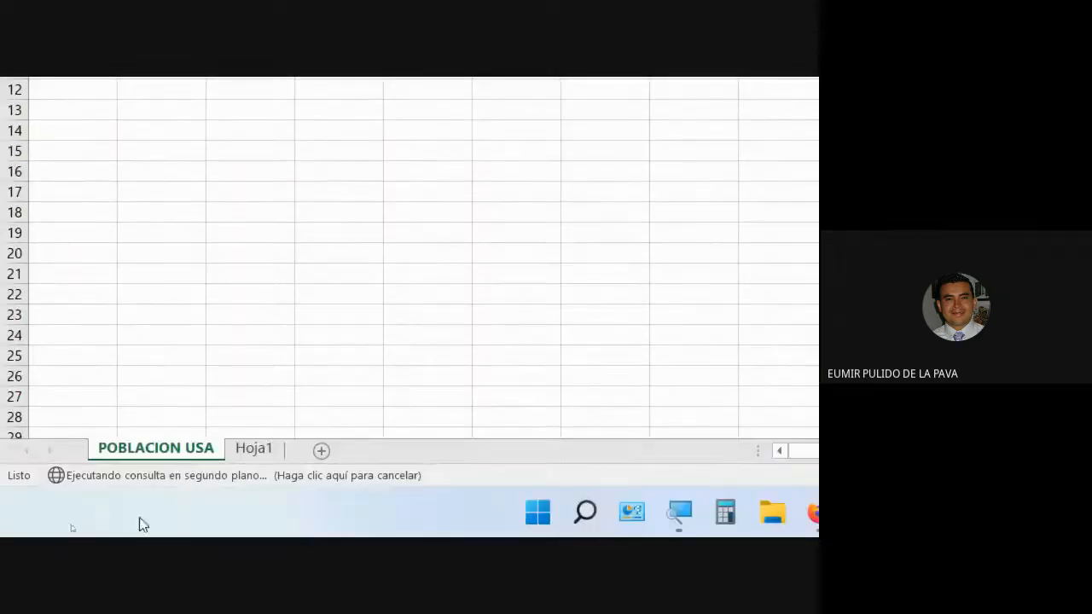
# Delete the POBLACION USA sheet, accepting the cancellation of its pending data refresh
pyautogui.rightClick(186, 452)
pyautogui.click(248, 191)
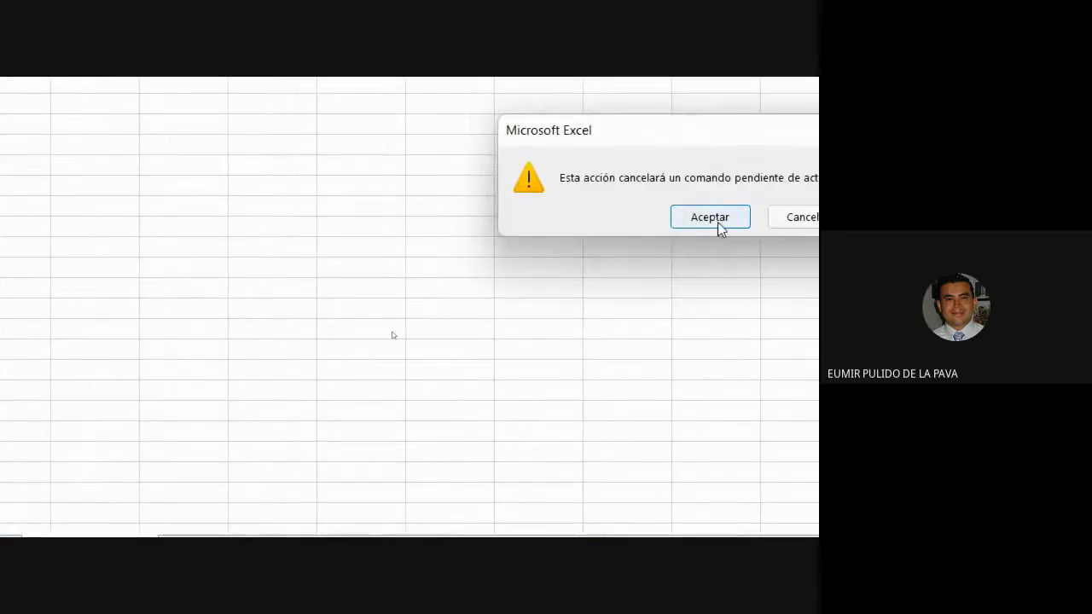
pyautogui.click(710, 217)
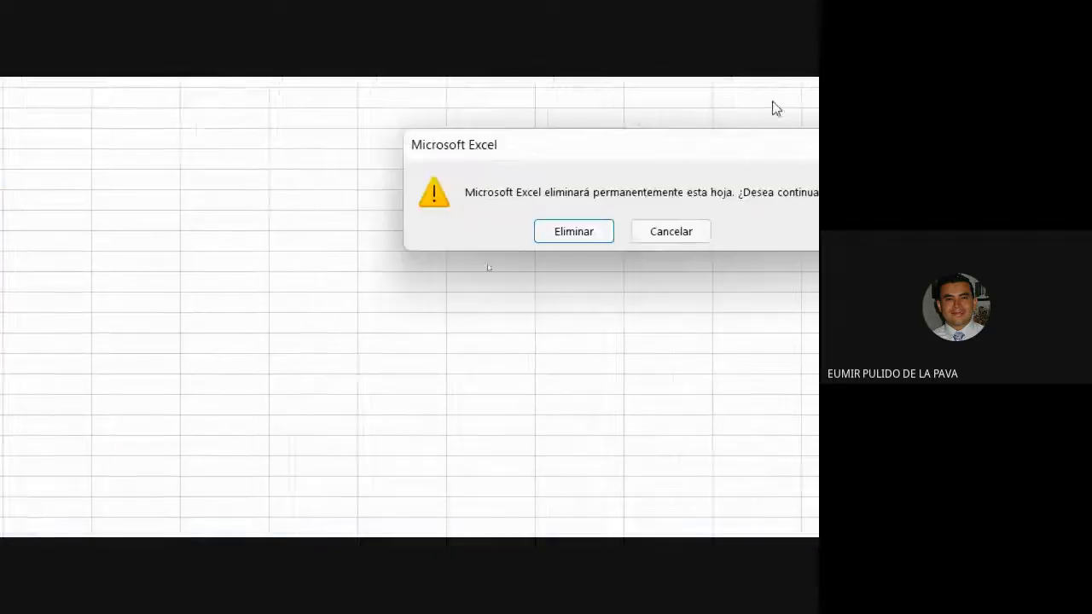
pyautogui.click(529, 270)
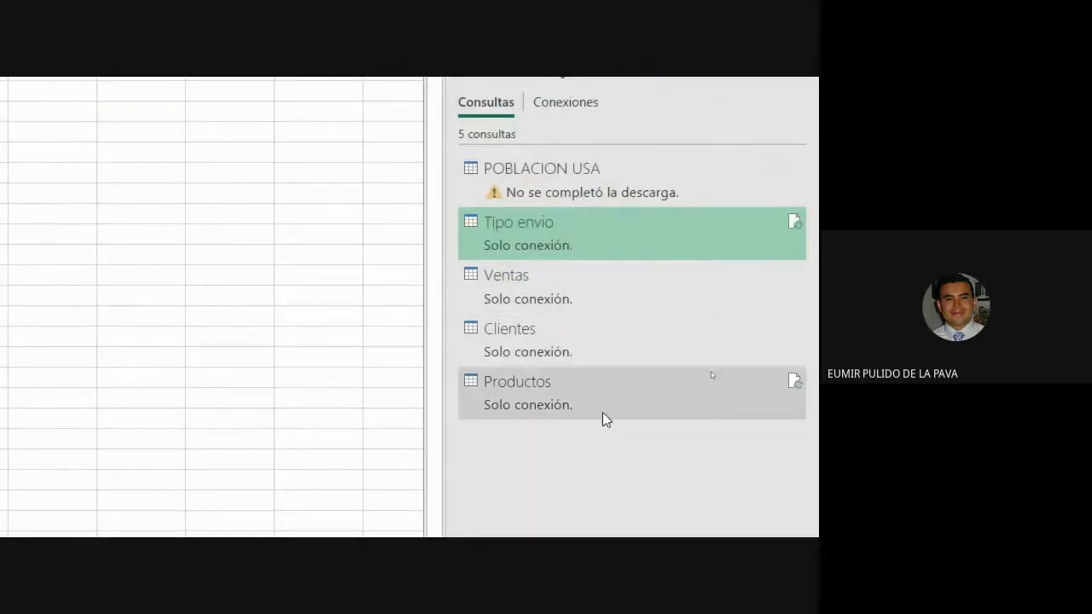
# Open the POBLACION USA query in the Power Query editor, and close and load it without edits
pyautogui.click(548, 194)
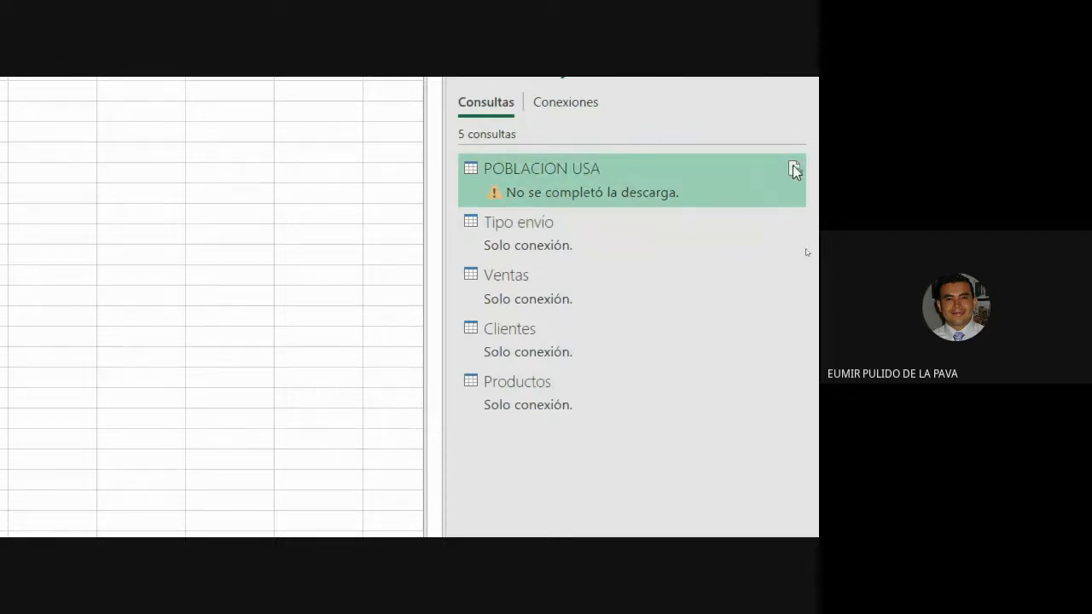
pyautogui.doubleClick(578, 166)
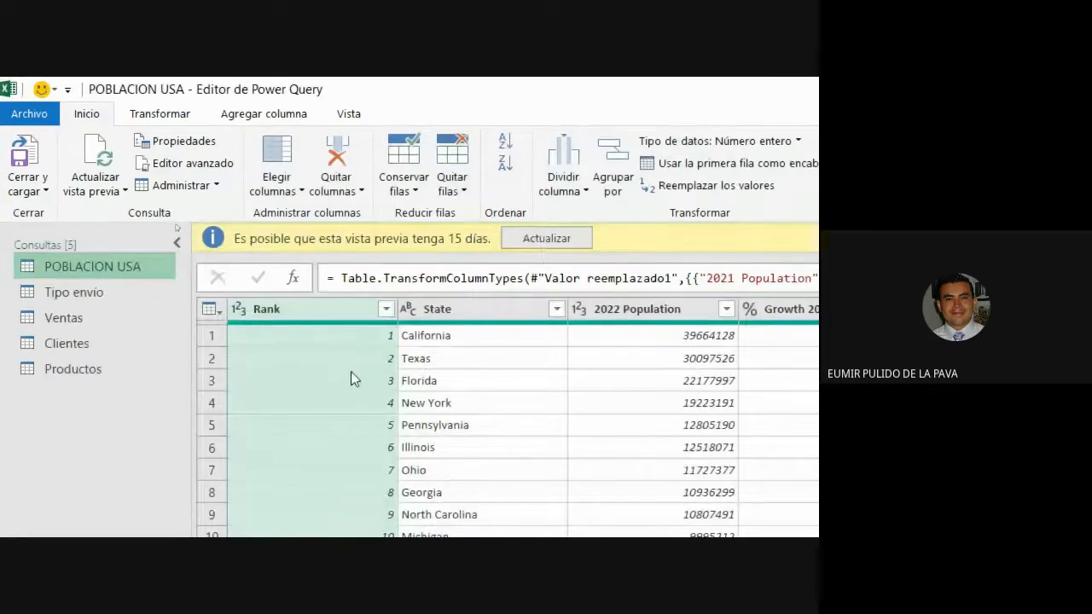
pyautogui.click(30, 188)
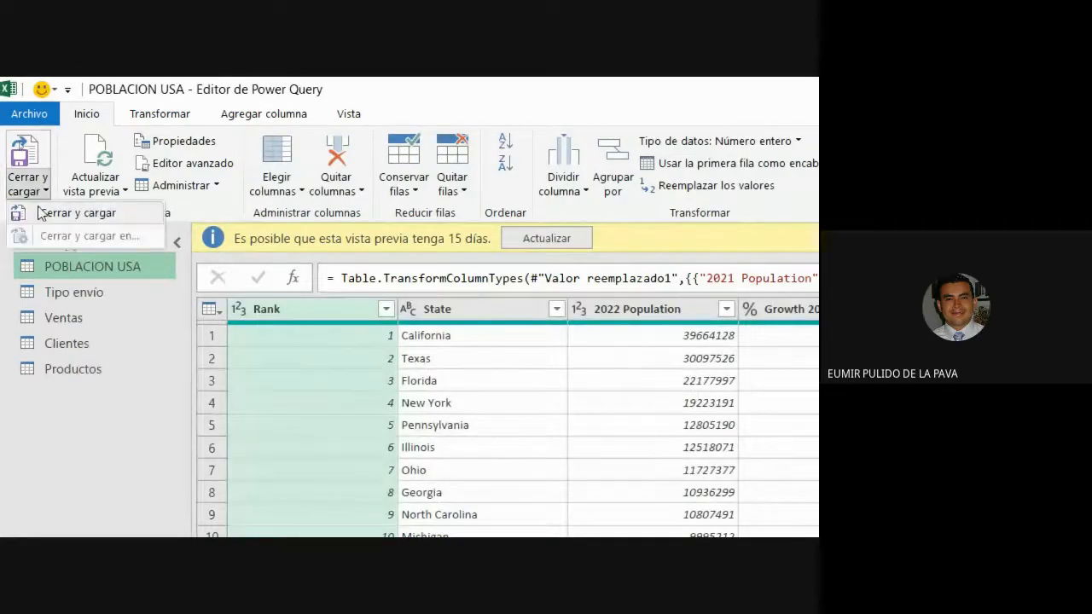
pyautogui.click(36, 213)
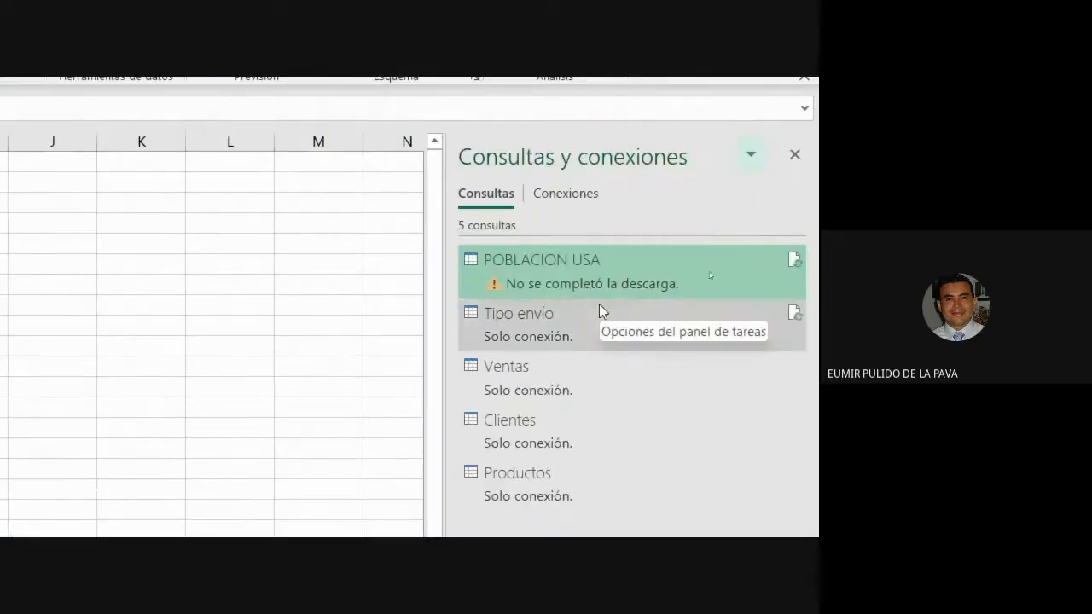
# Hide the workbook's list of queries and connections and show it again
pyautogui.moveTo(759, 270)
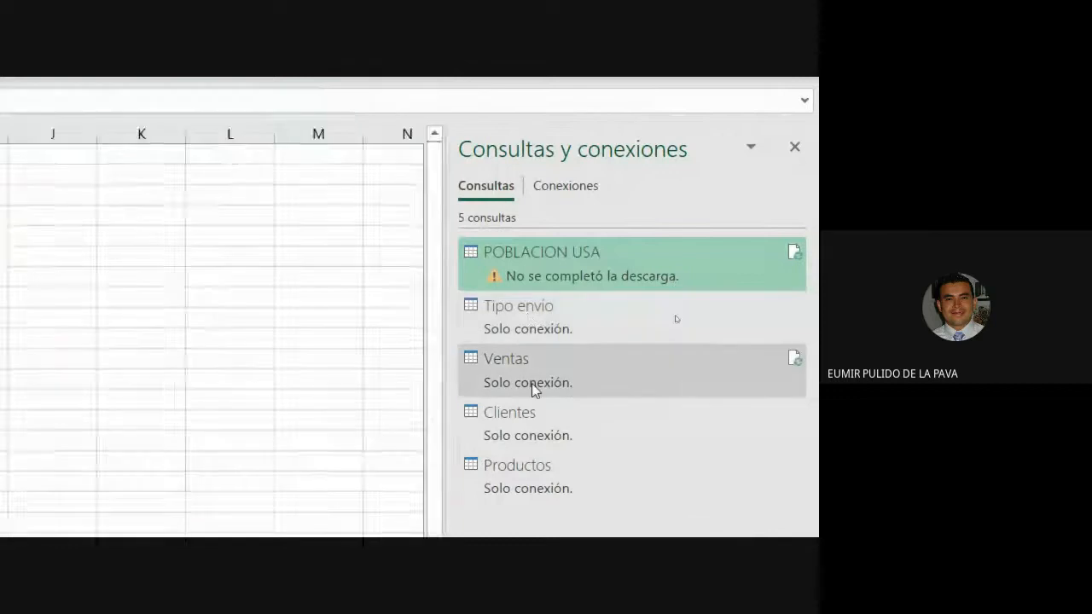
pyautogui.moveTo(532, 387)
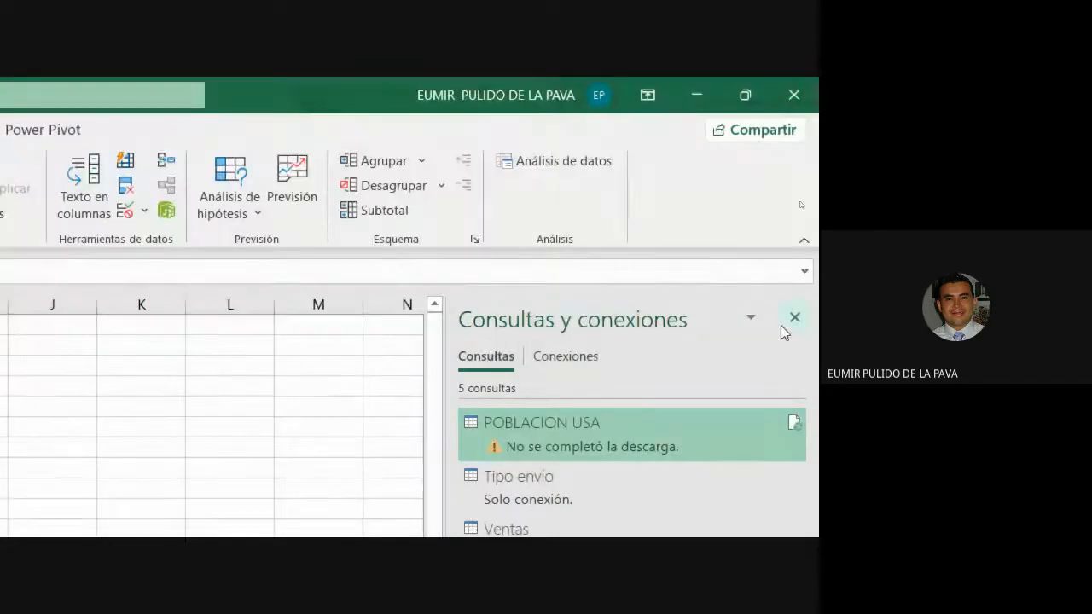
pyautogui.click(787, 321)
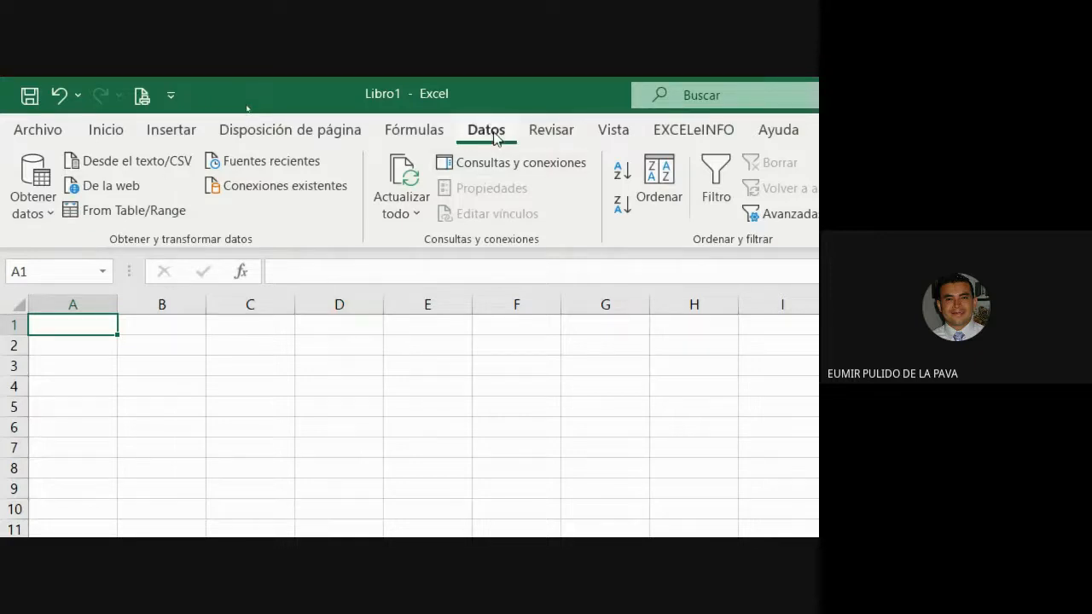
pyautogui.click(495, 162)
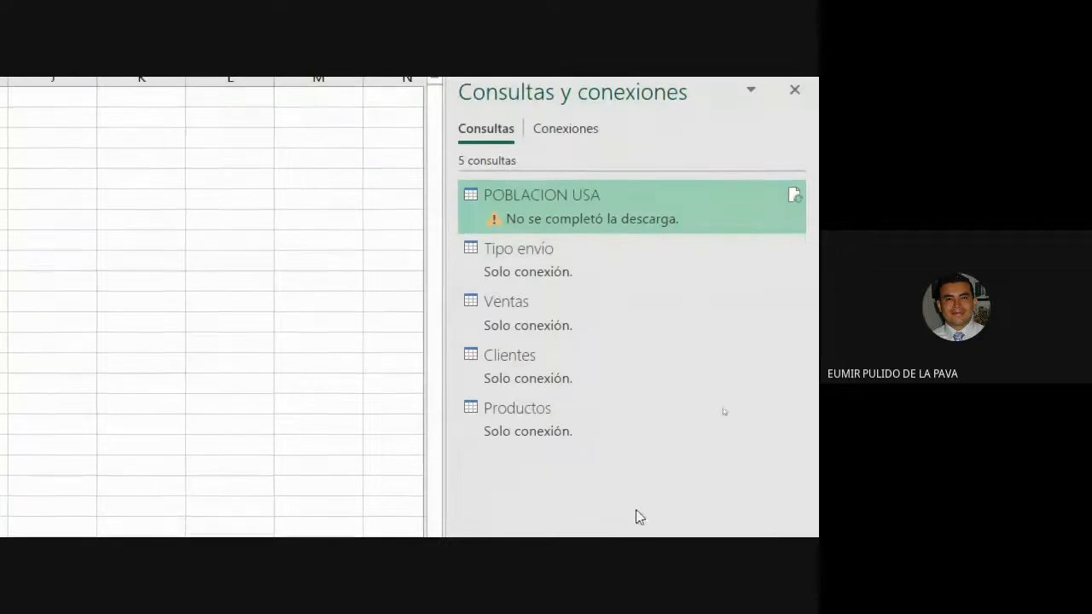
# Open the Ventas query in the Power Query editor, look at the Clientes query data, and return to Ventas
pyautogui.click(519, 271)
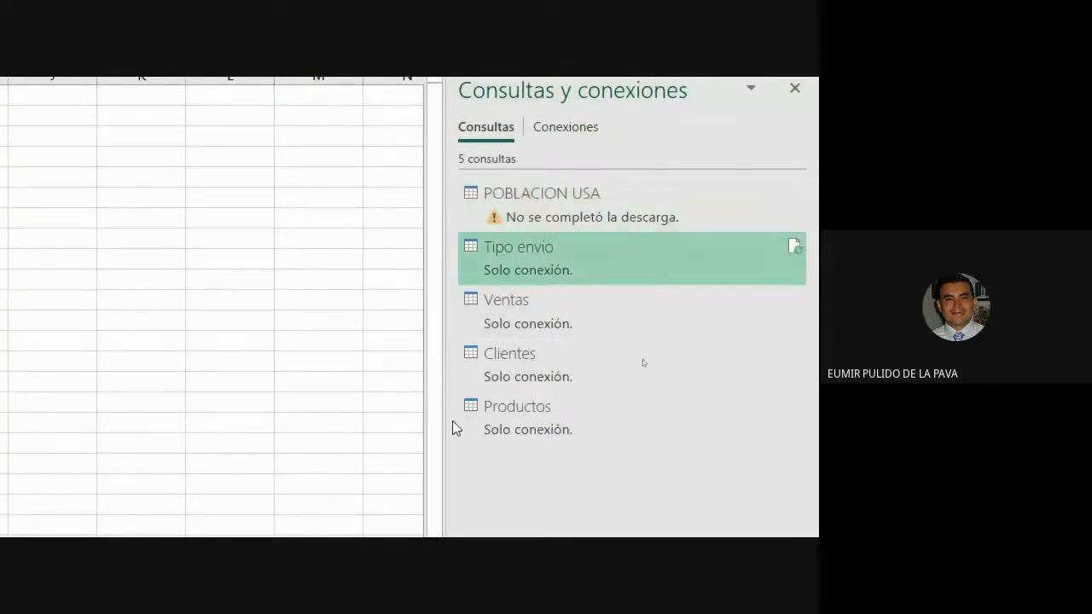
pyautogui.click(513, 316)
pyautogui.doubleClick(513, 316)
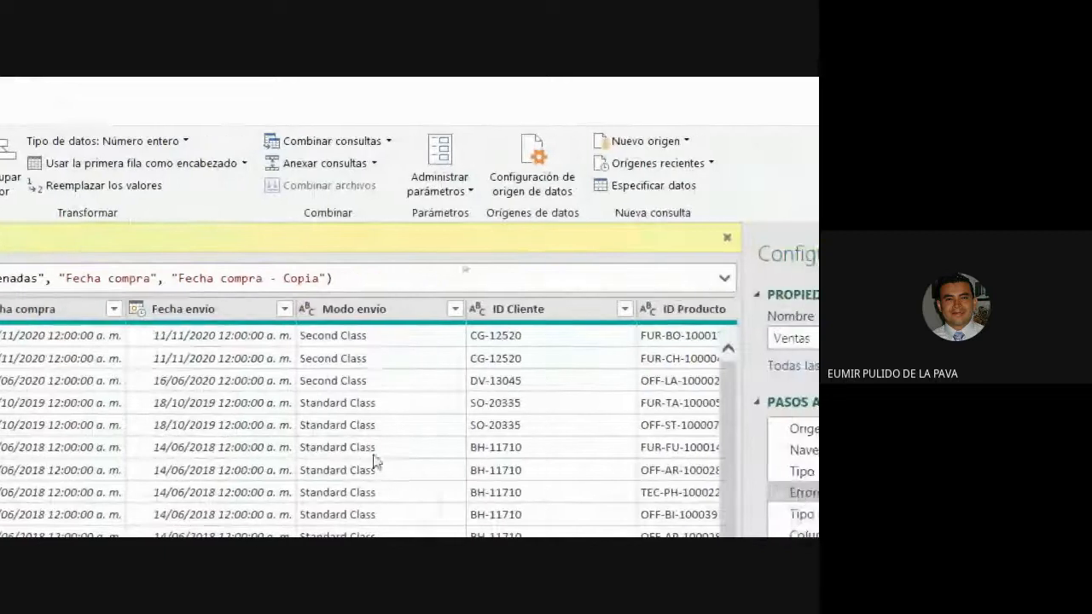
pyautogui.click(90, 350)
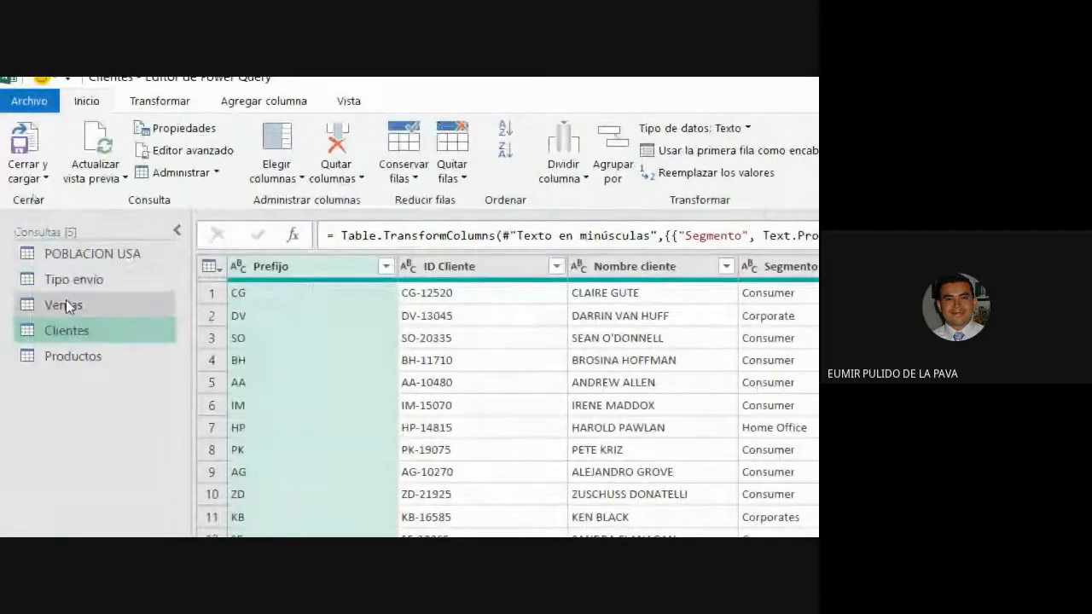
pyautogui.click(65, 305)
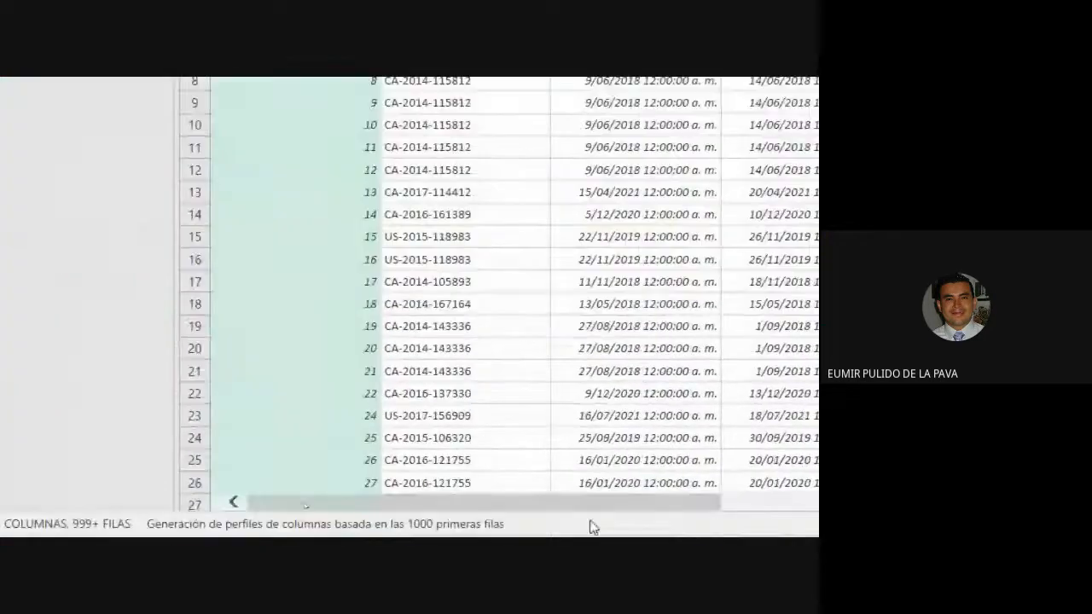
# Look across the Ventas query's columns as far as IVA, and close and load the query without edits
pyautogui.moveTo(327, 454); pyautogui.dragTo(562, 465)
pyautogui.moveTo(750, 508); pyautogui.dragTo(767, 512)
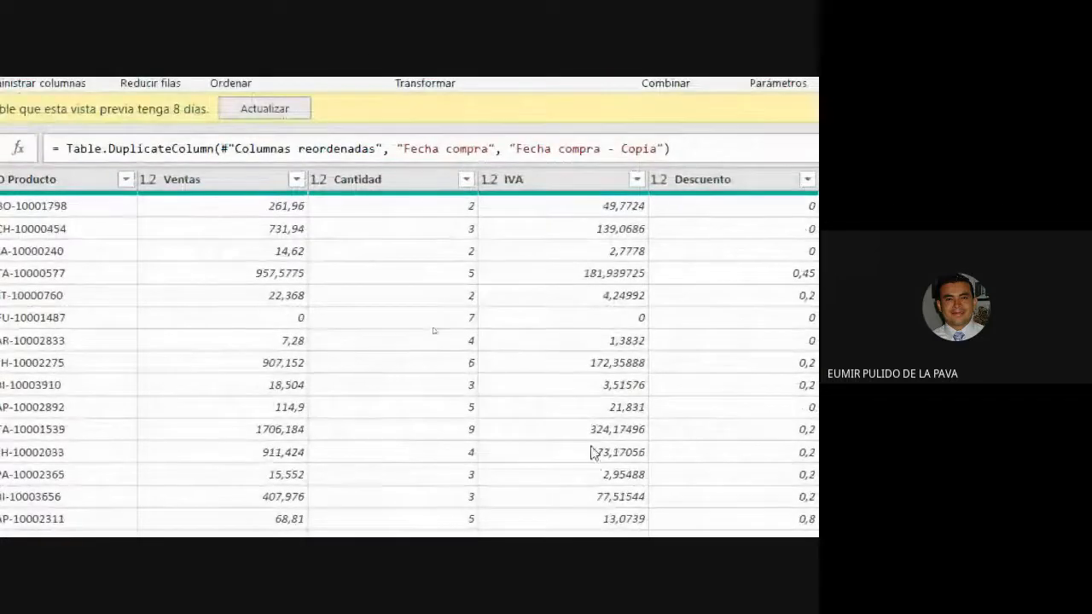
pyautogui.click(543, 183)
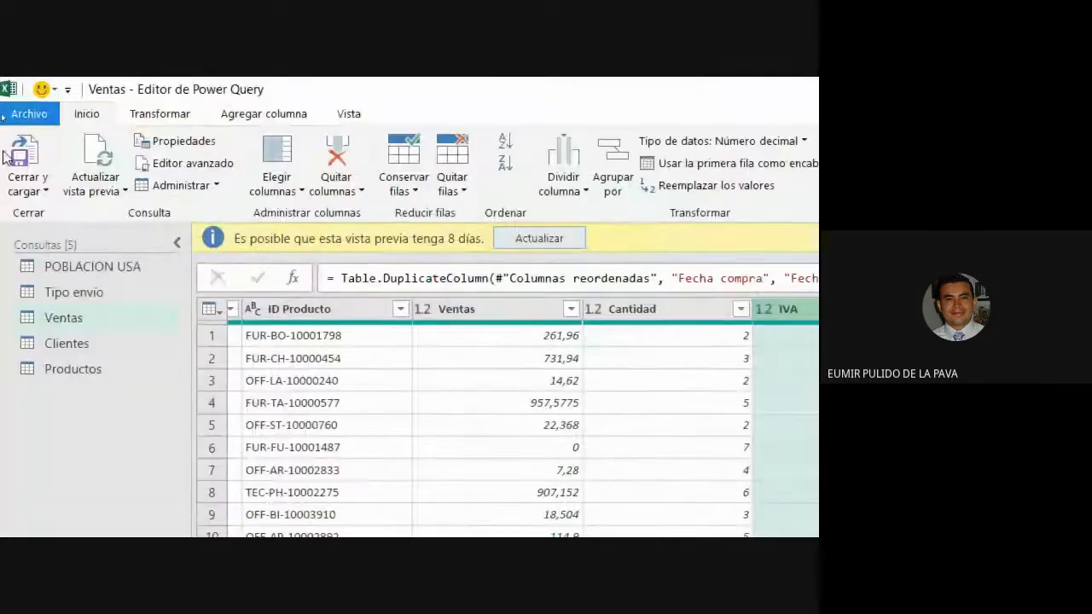
pyautogui.click(25, 191)
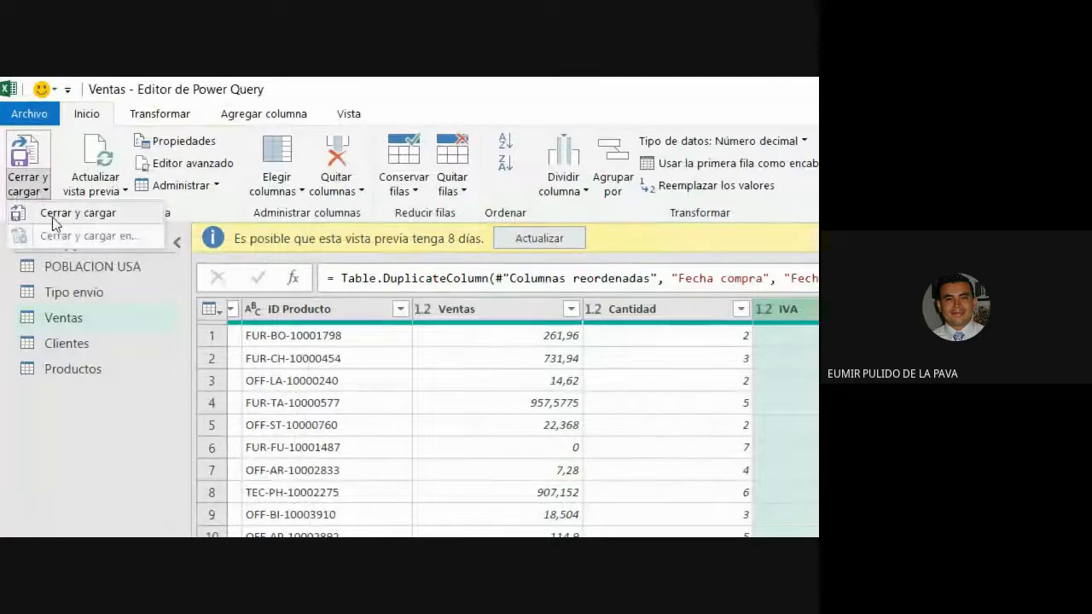
pyautogui.click(34, 213)
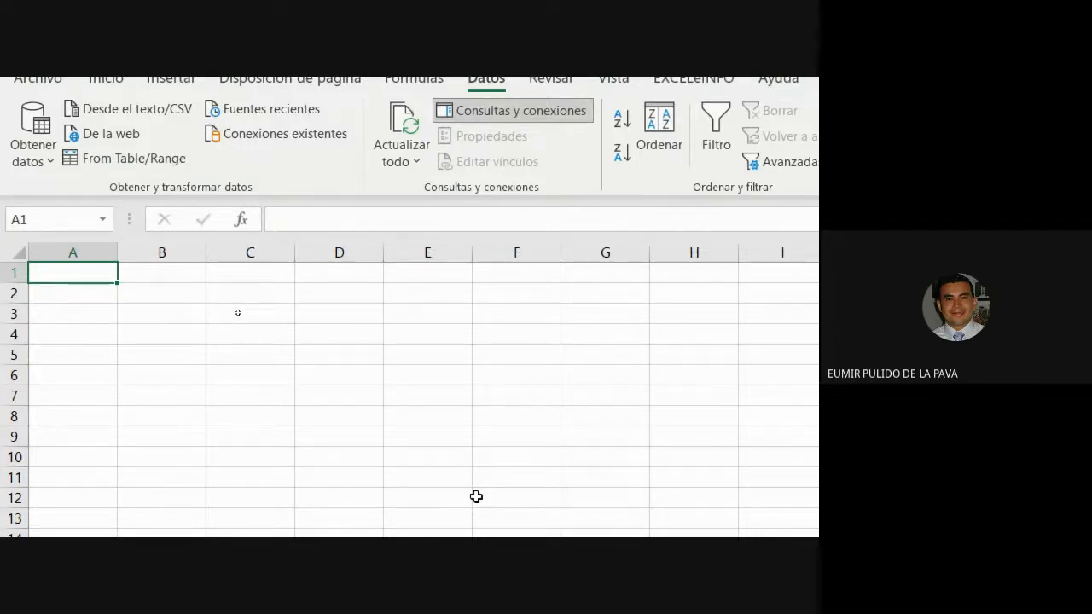
# Enter the row labels AÑO in cell A1 and BENEFICIO in cell A2
pyautogui.write('AÑO')
pyautogui.press('Return')
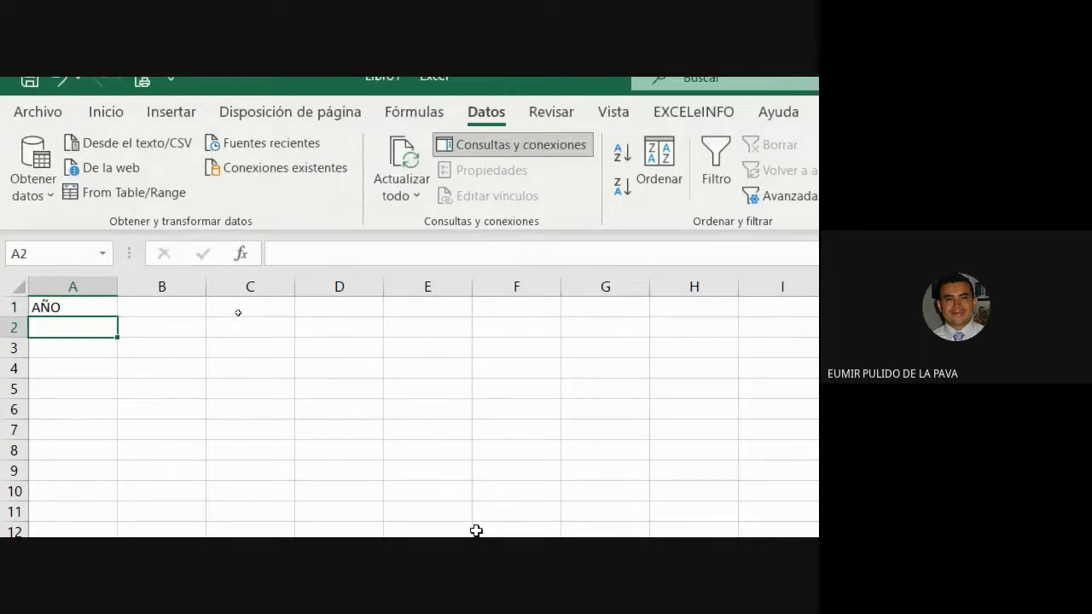
pyautogui.write('BENEFICOI')
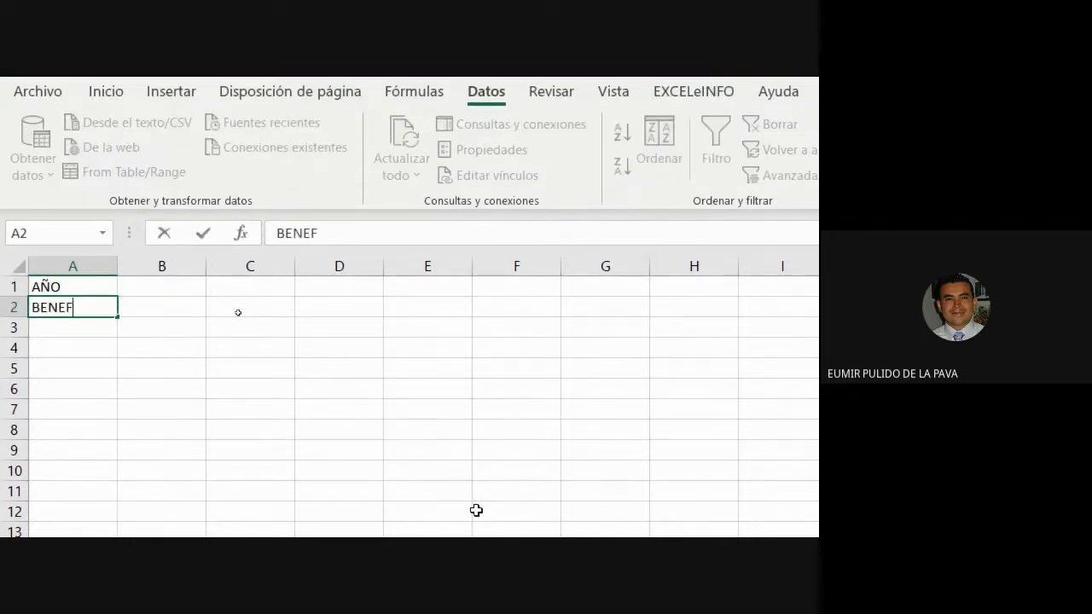
pyautogui.press('BackSpace')
pyautogui.write('IO')
# Enter 2019 in cell B1 and fill the year series across to 2021 in D1
pyautogui.press('Up')
pyautogui.press('Right')
pyautogui.write('2019')
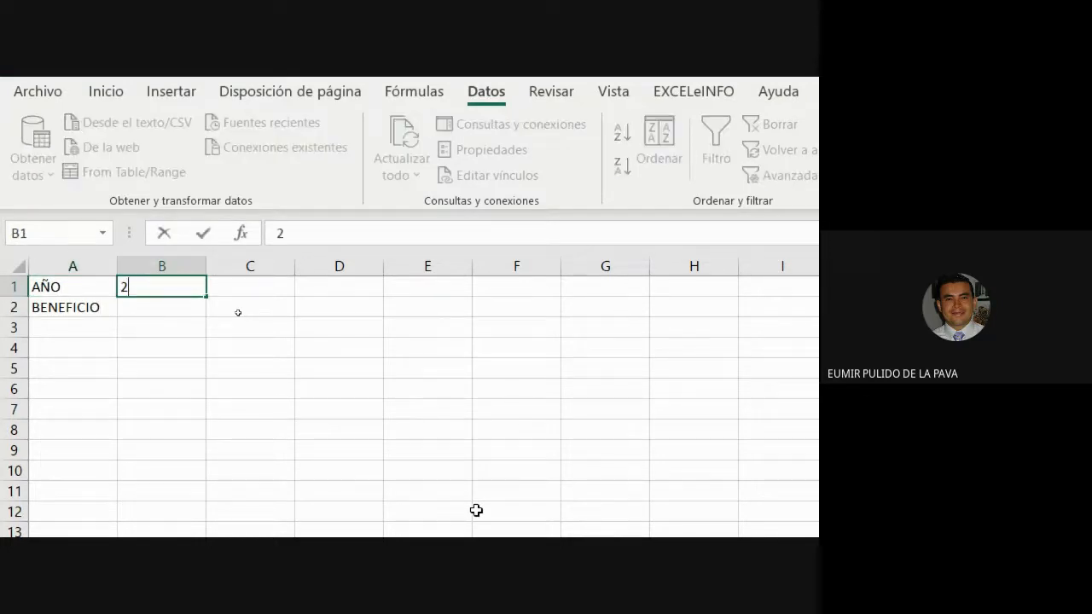
pyautogui.press('Right')
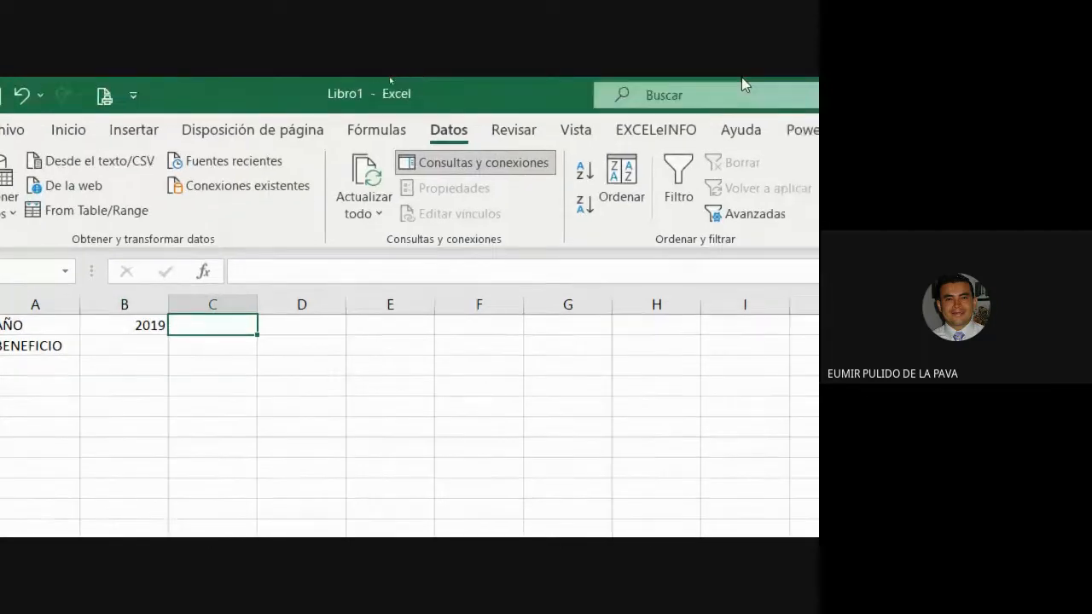
pyautogui.click(145, 325)
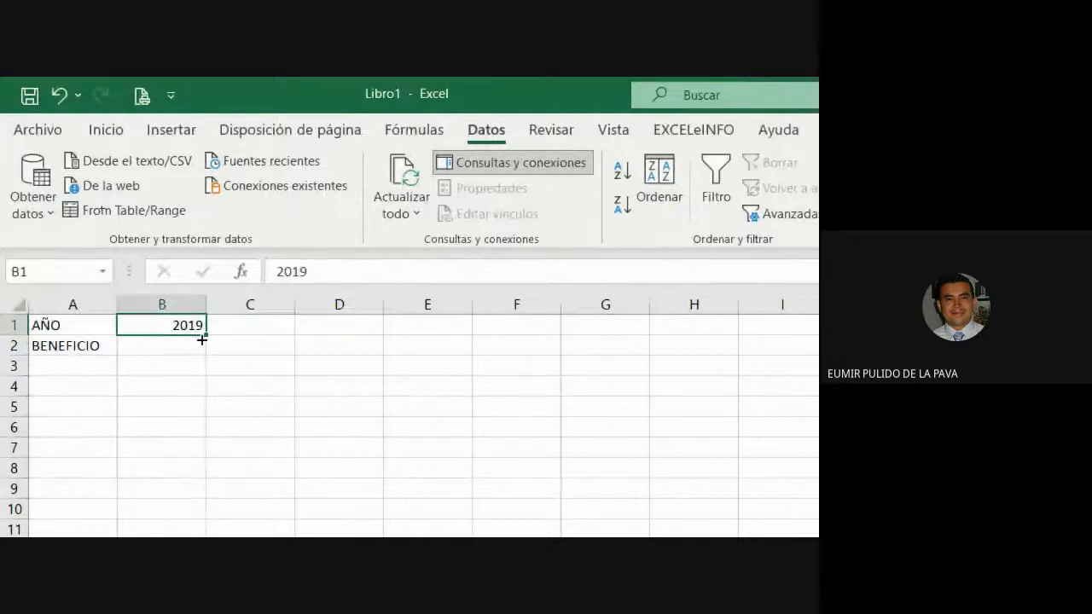
pyautogui.moveTo(209, 332); pyautogui.dragTo(385, 334)
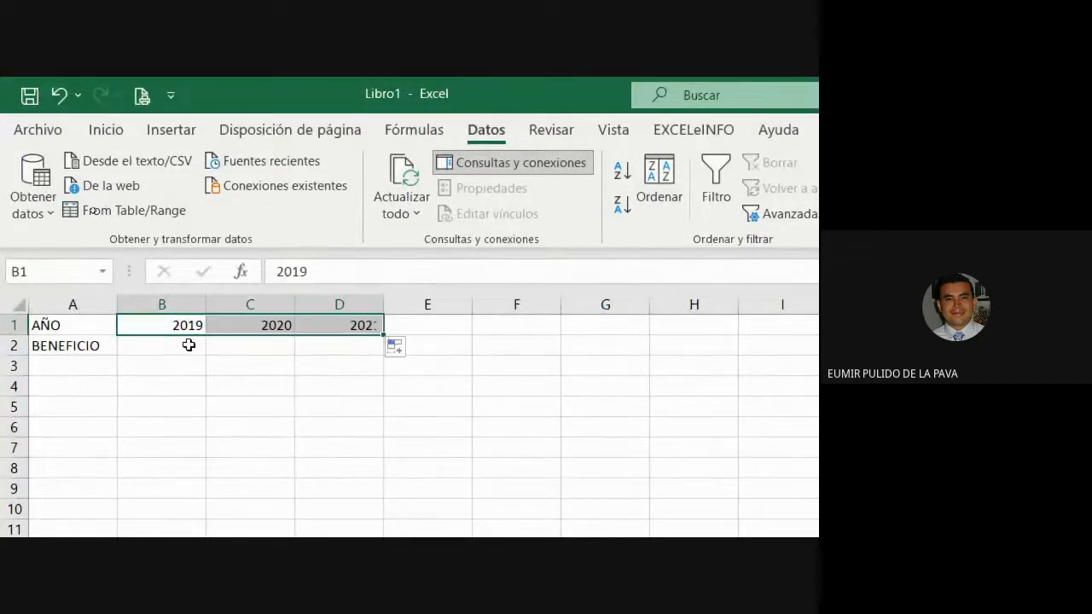
# Enter 10 as the 2019 BENEFICIO value in cell B2
pyautogui.click(189, 345)
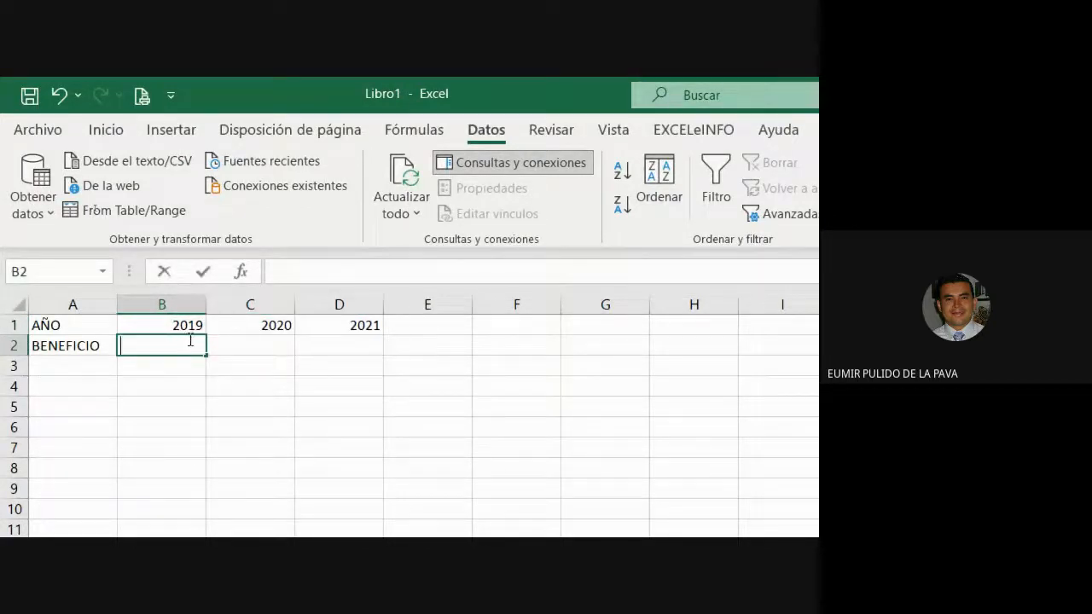
pyautogui.write('10')
pyautogui.press('Return')
pyautogui.write('20')
pyautogui.press('Return')
pyautogui.press('Up')
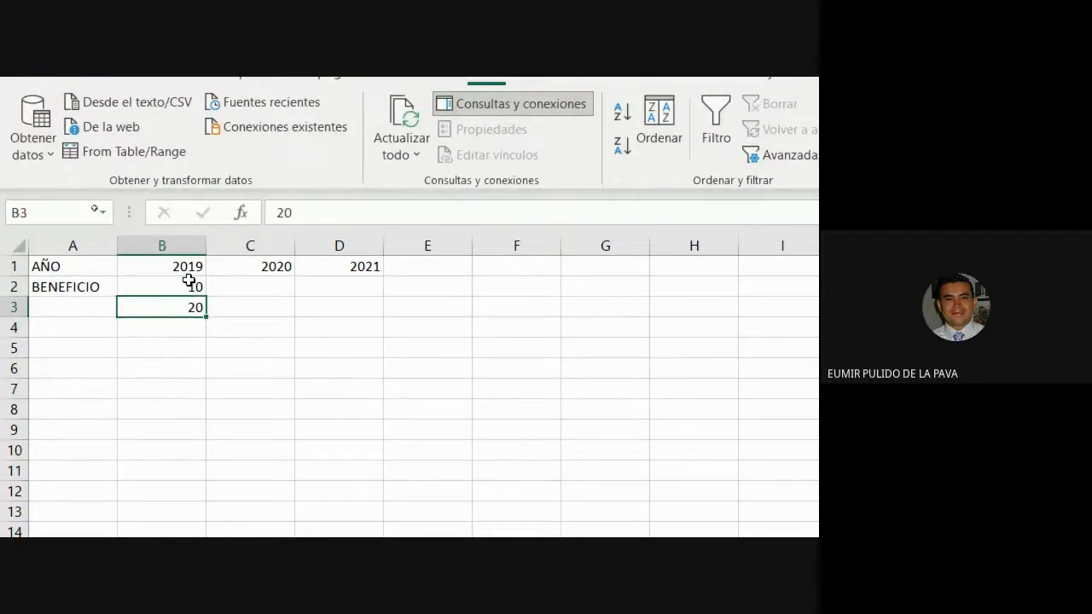
pyautogui.press('Delete')
# Enter the BENEFICIO values 20 for 2020 and 12 for 2021 in cells C2 and D2
pyautogui.press('Right')
pyautogui.press('Up')
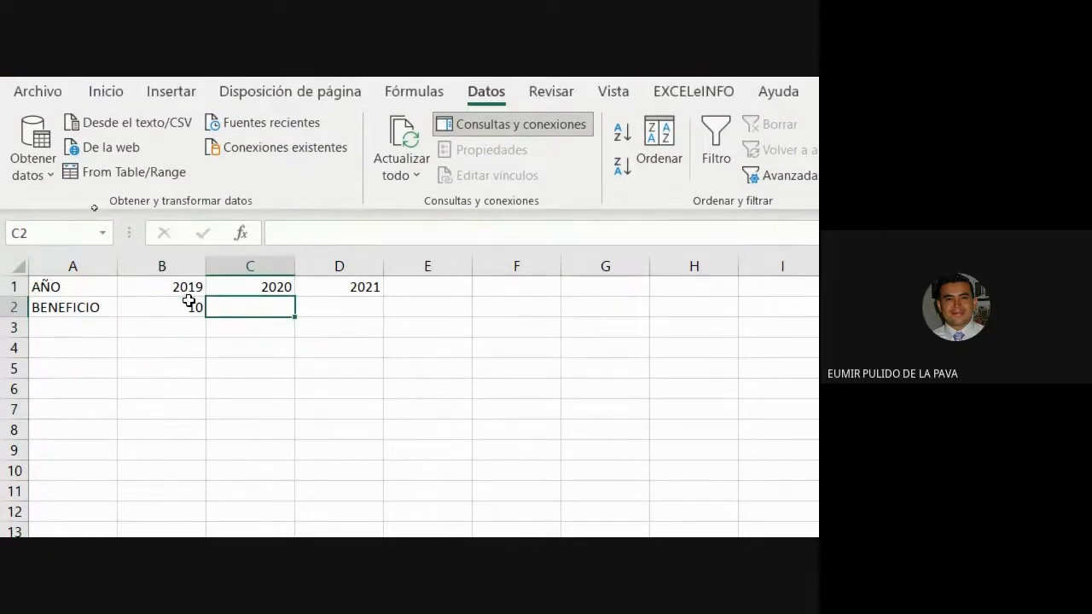
pyautogui.write('20')
pyautogui.press('Tab')
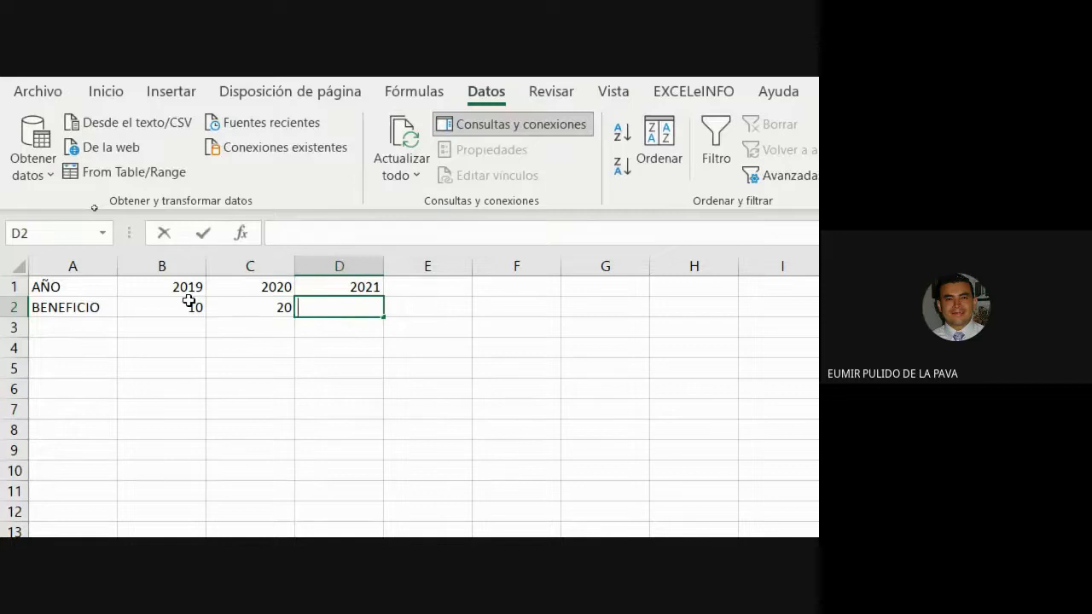
pyautogui.write('12')
pyautogui.press('Return')
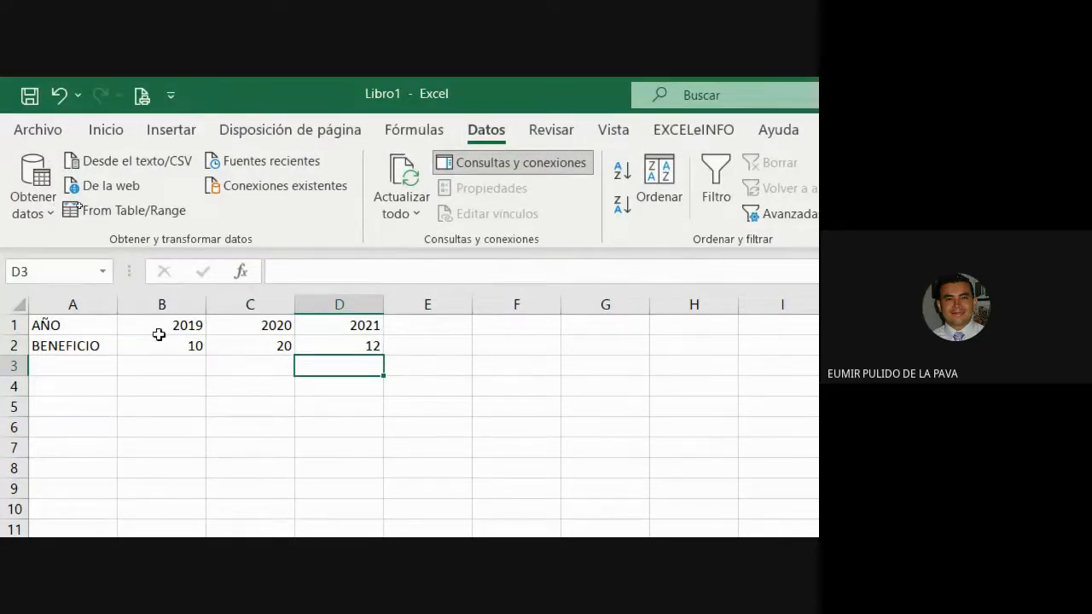
# Create a table from the range A1:D2 without treating the first row as headers
pyautogui.click(38, 325)
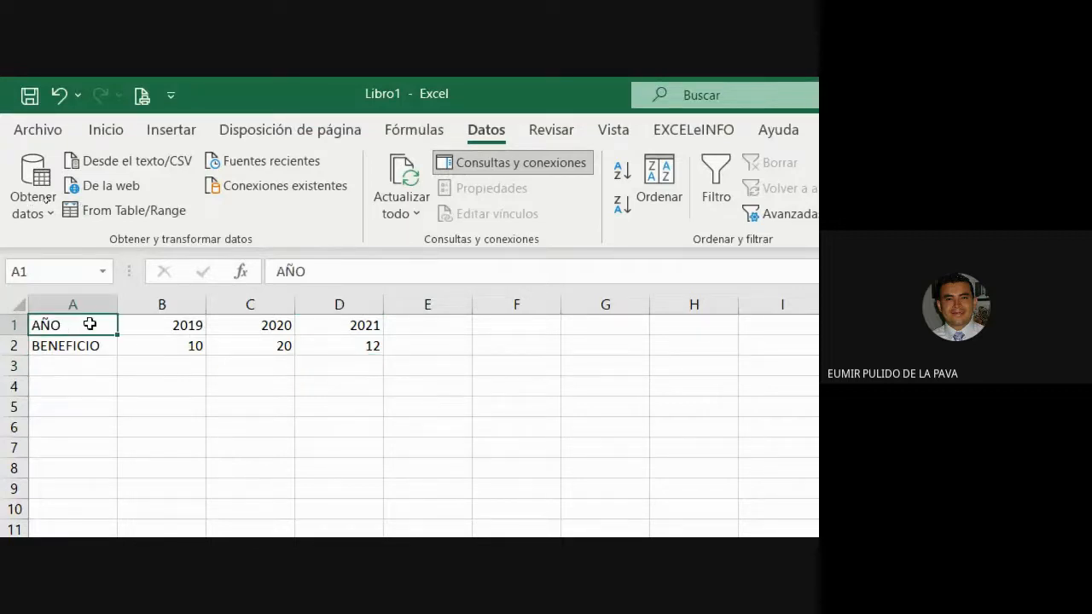
pyautogui.click(169, 129)
pyautogui.click(193, 205)
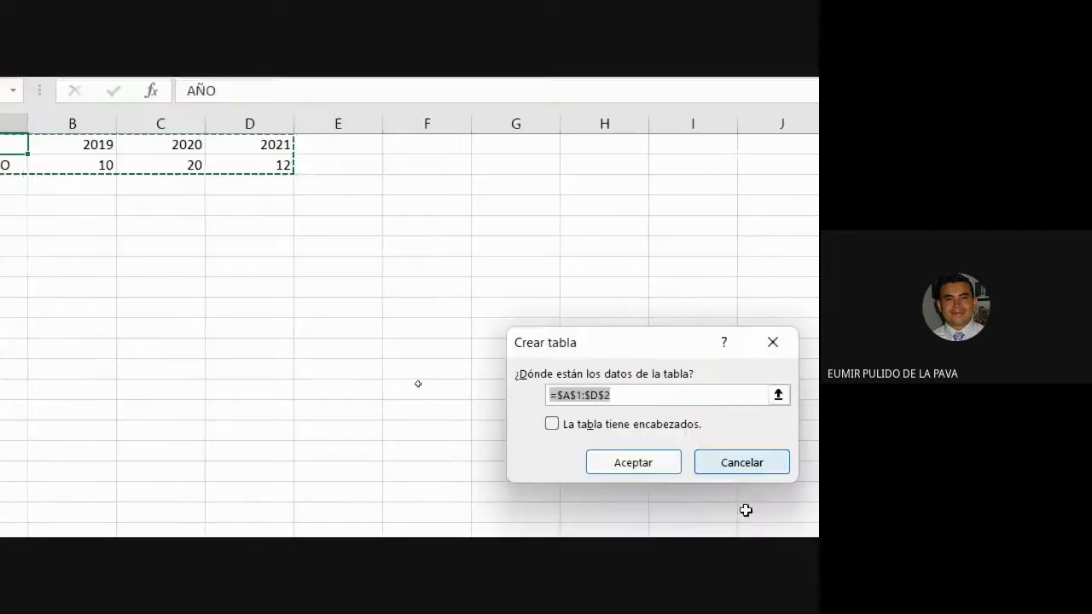
pyautogui.click(673, 461)
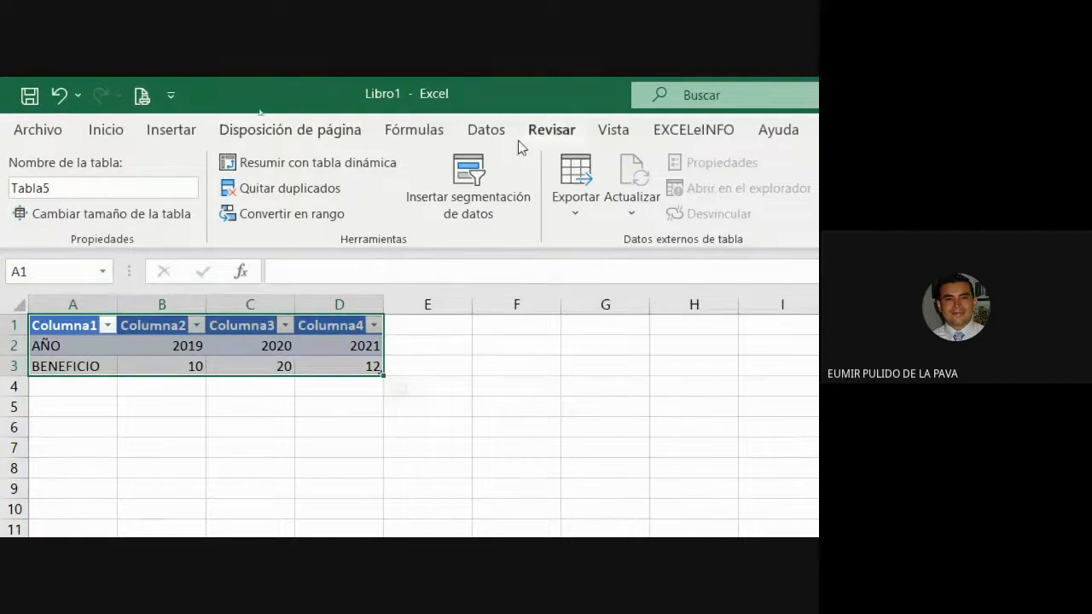
# Open the new table in the Power Query editor and unpivot all its columns, Columna1 to Columna4
pyautogui.click(482, 129)
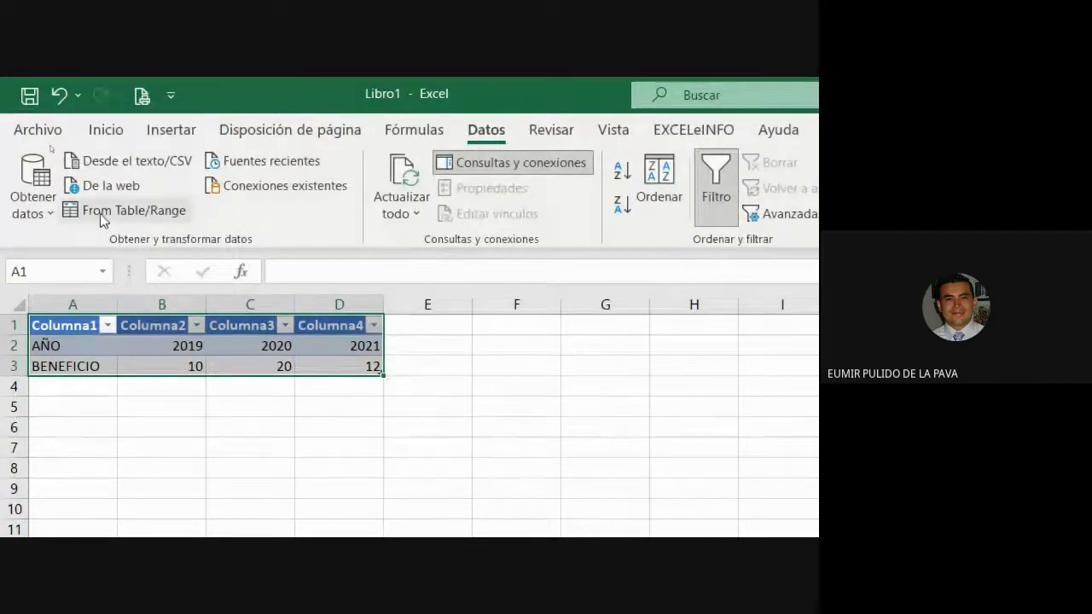
pyautogui.click(159, 214)
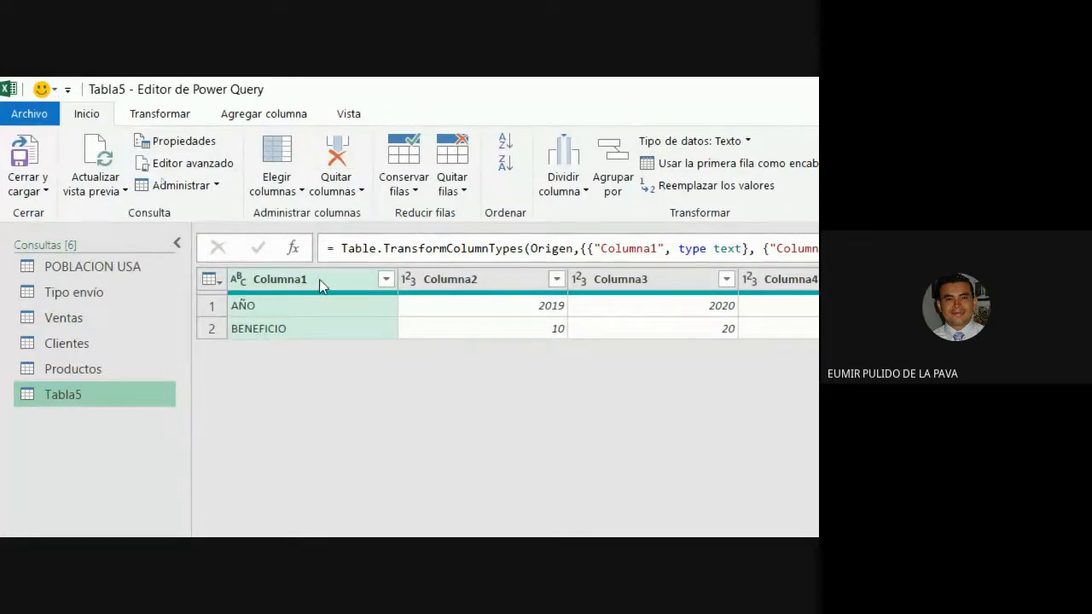
pyautogui.keyDown('shift'); pyautogui.click(433, 285); pyautogui.keyUp('shift')
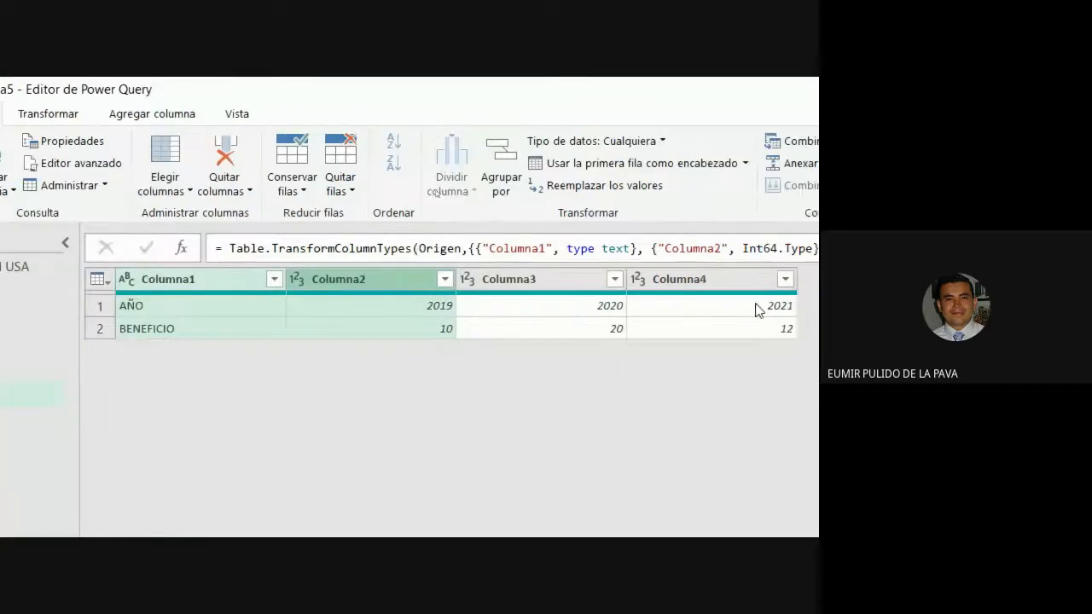
pyautogui.keyDown('shift'); pyautogui.click(561, 279); pyautogui.keyUp('shift')
pyautogui.keyDown('shift'); pyautogui.click(628, 277); pyautogui.keyUp('shift')
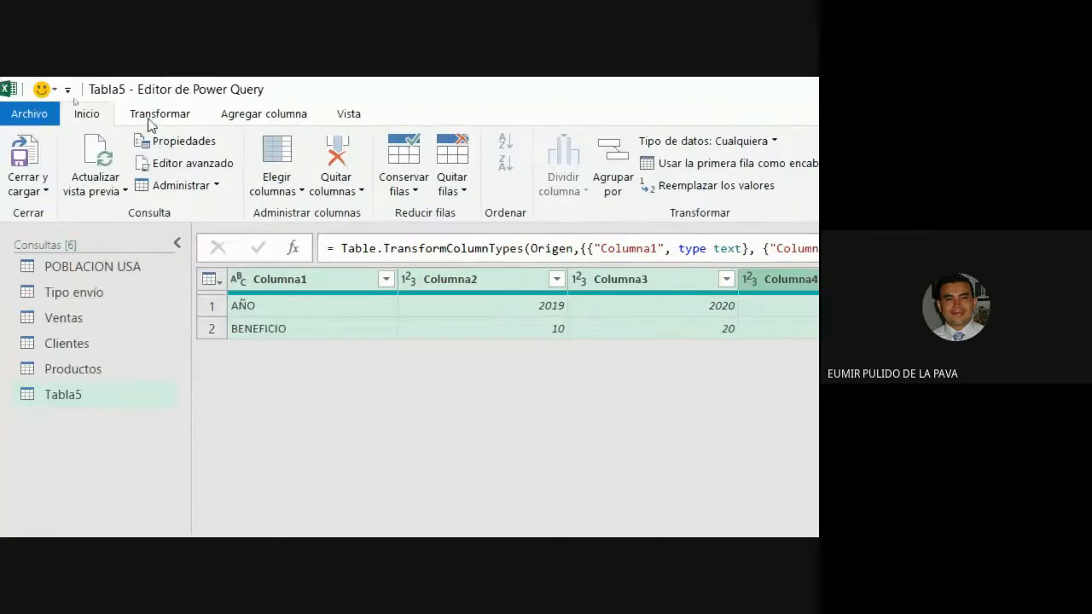
pyautogui.click(22, 114)
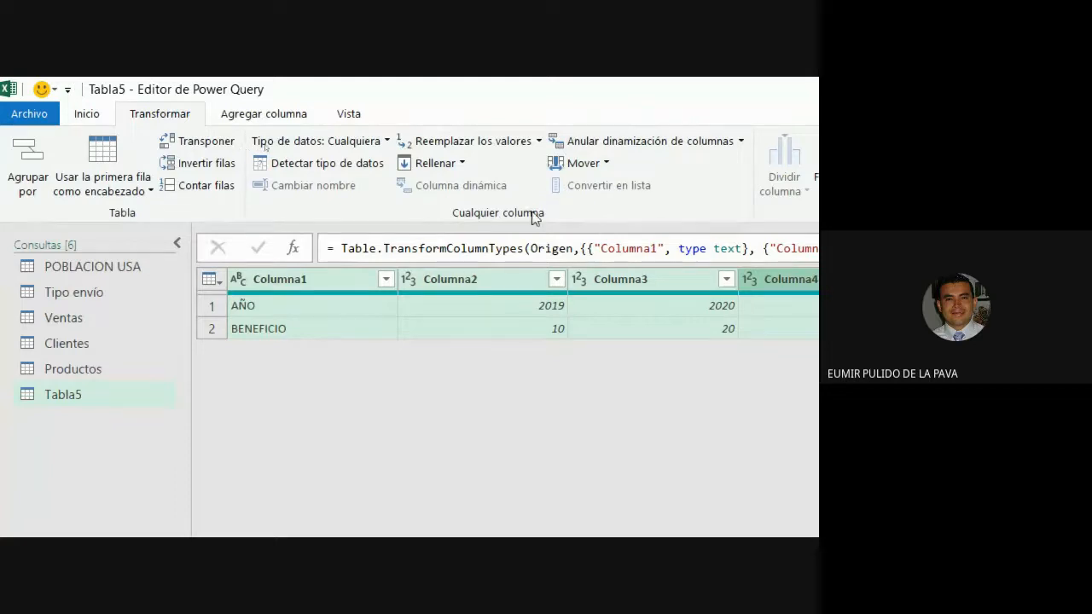
pyautogui.click(616, 143)
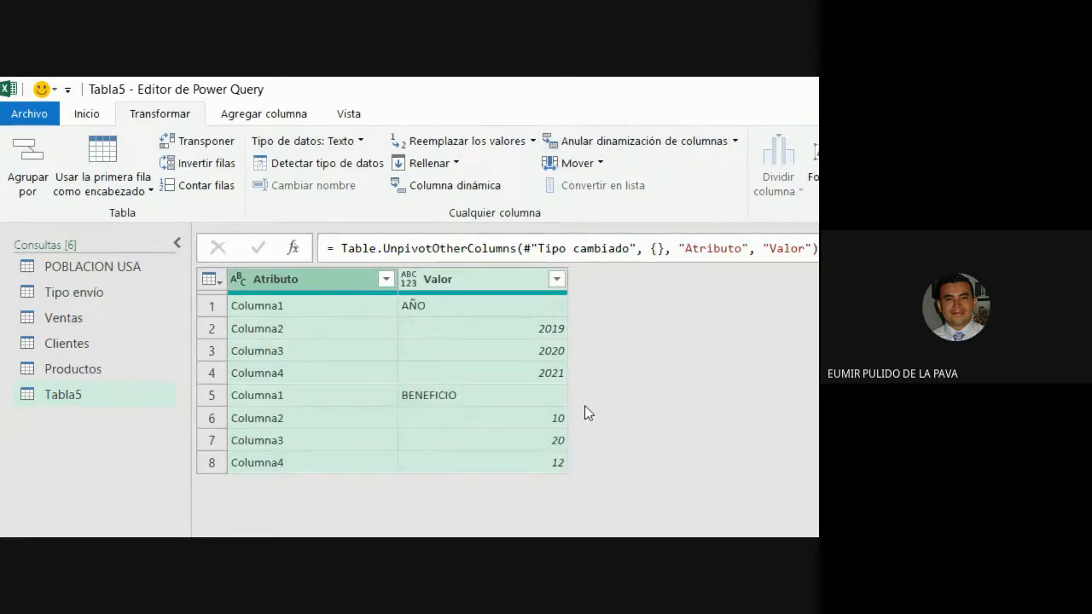
# Try removing both the Atributo and Valor columns, and delete the resulting applied step
pyautogui.rightClick(344, 278)
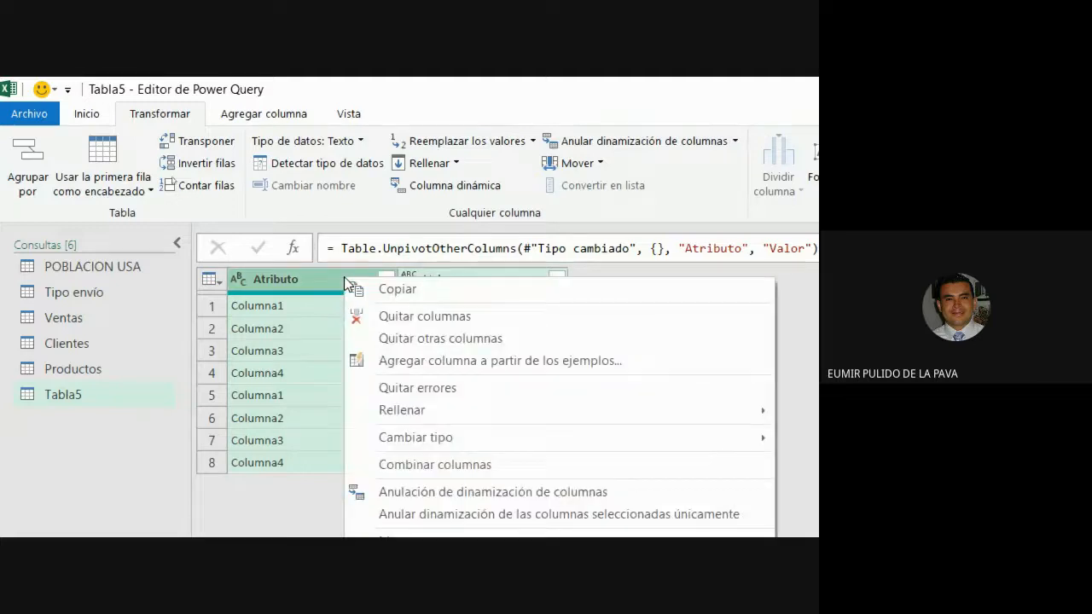
pyautogui.click(422, 318)
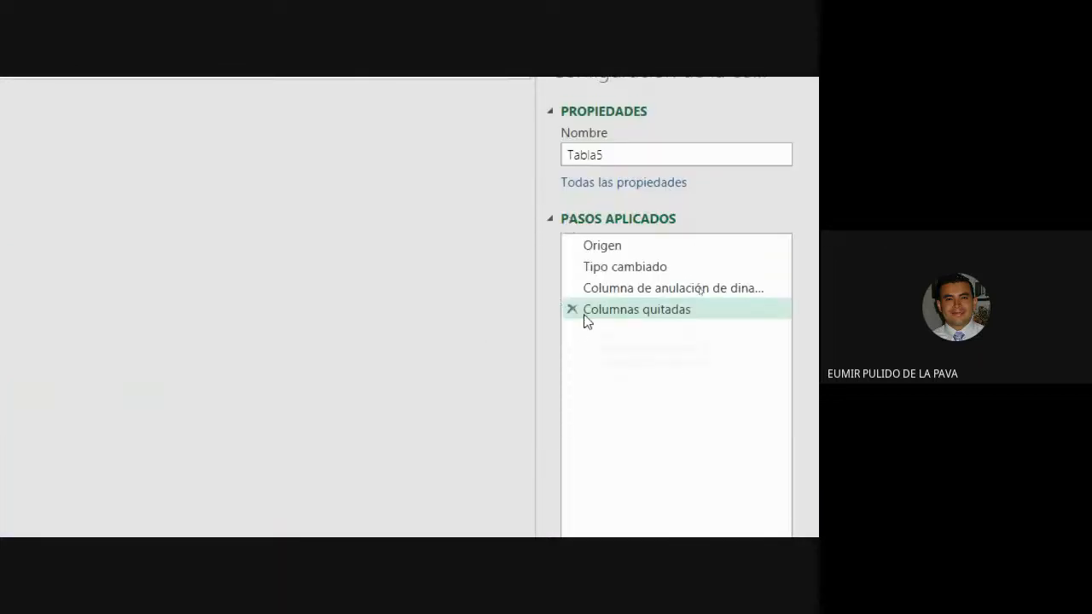
pyautogui.click(572, 310)
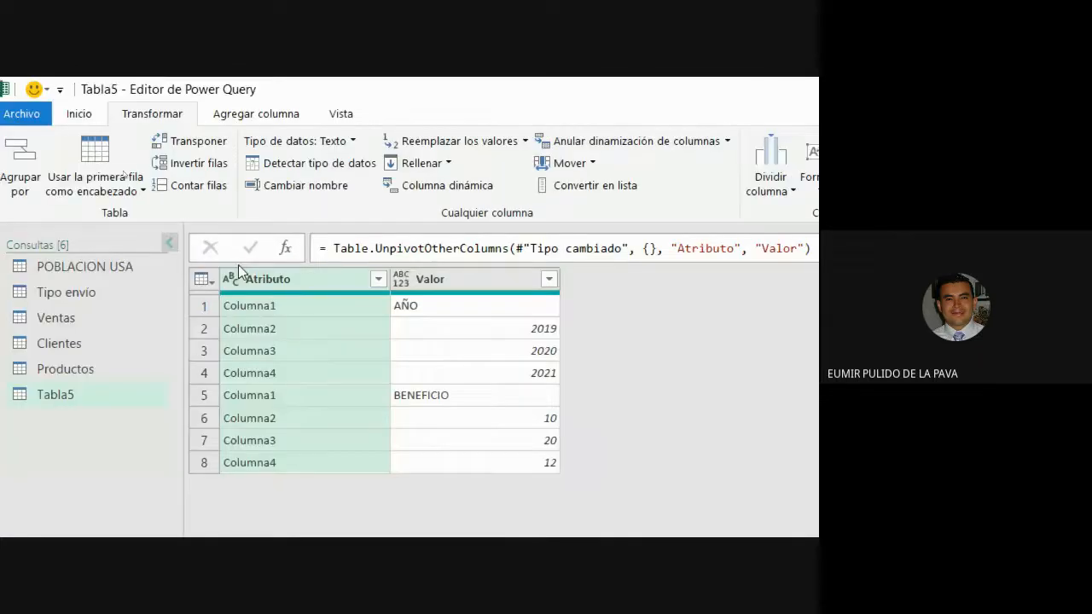
# Remove only the Atributo column from the Tabla5 query
pyautogui.keyDown('ctrl'); pyautogui.click(430, 280); pyautogui.keyUp('ctrl')
pyautogui.rightClick(345, 278)
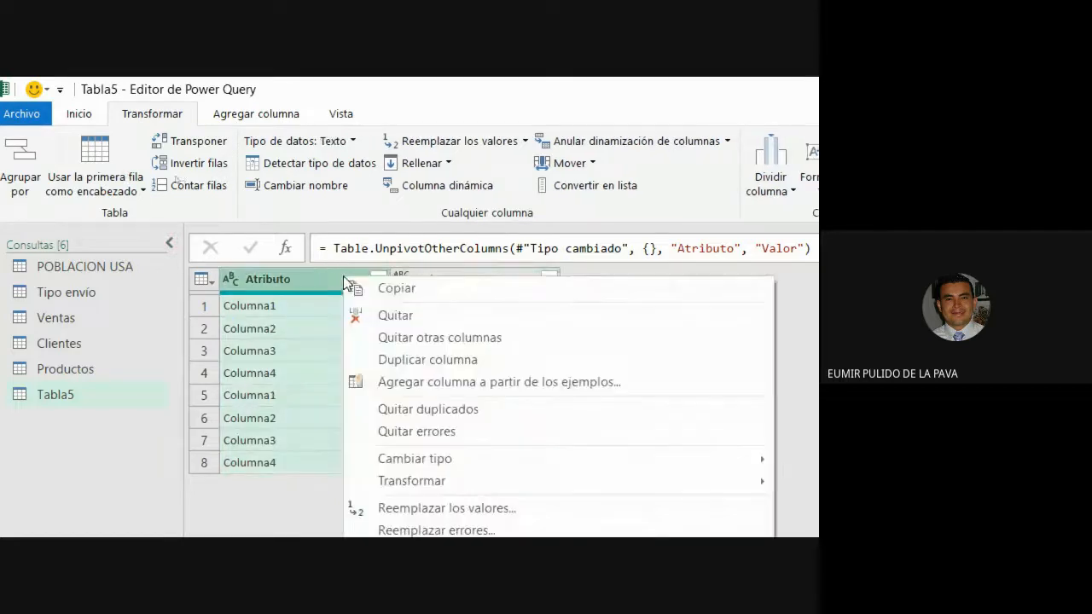
pyautogui.click(383, 314)
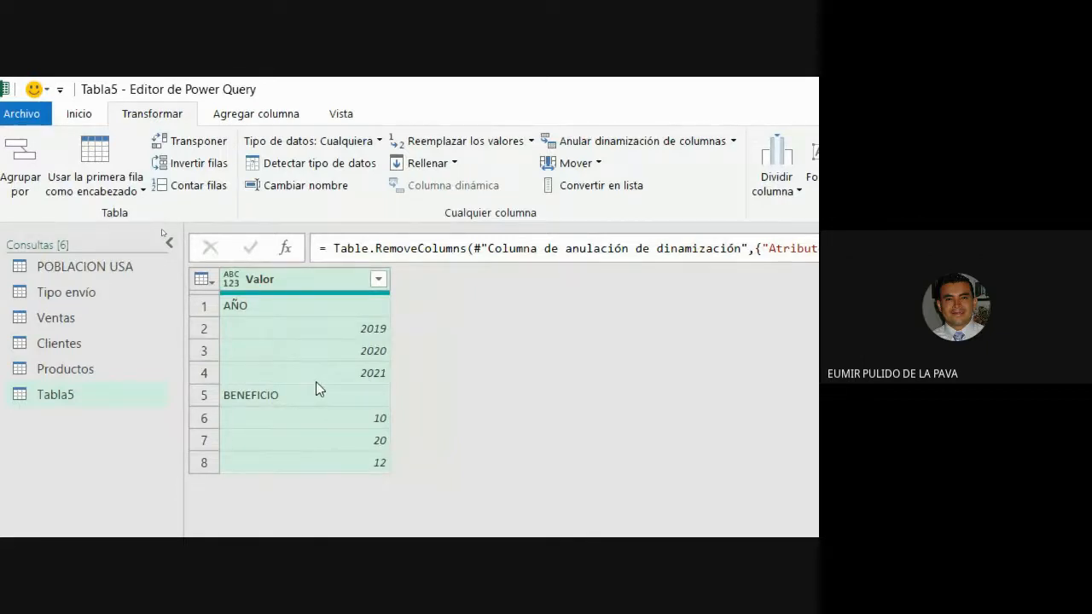
# Delete the Tabla5 query, and close and load the Power Query editor
pyautogui.rightClick(61, 398)
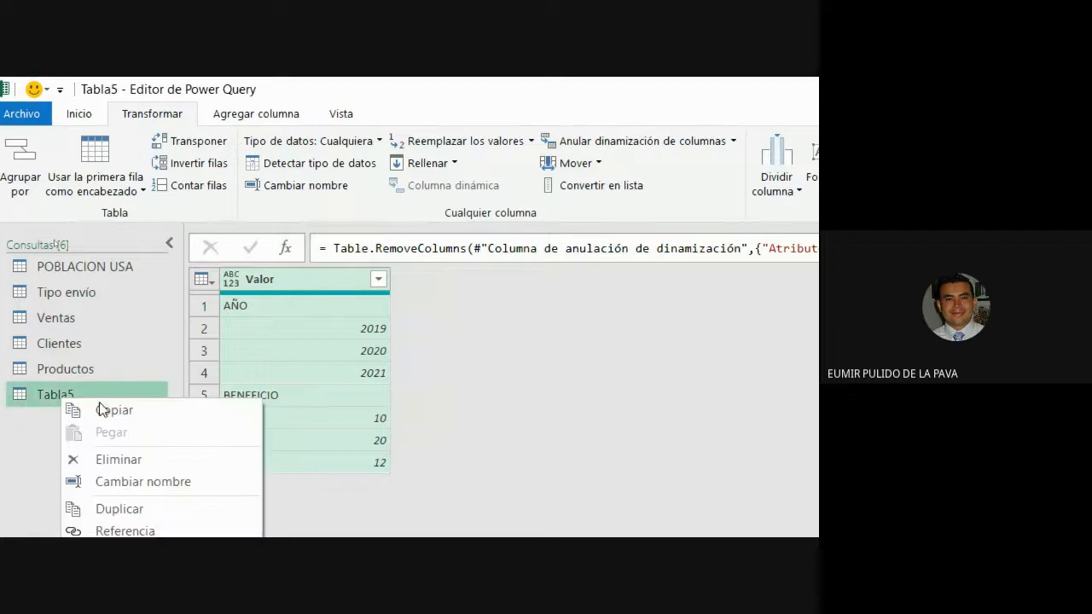
pyautogui.click(111, 458)
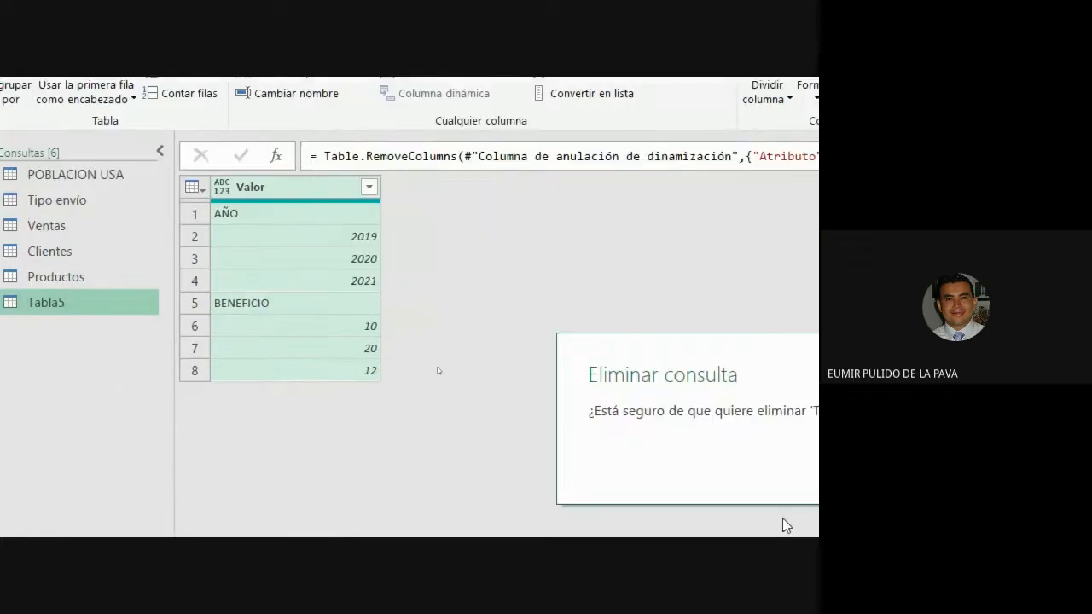
pyautogui.click(551, 282)
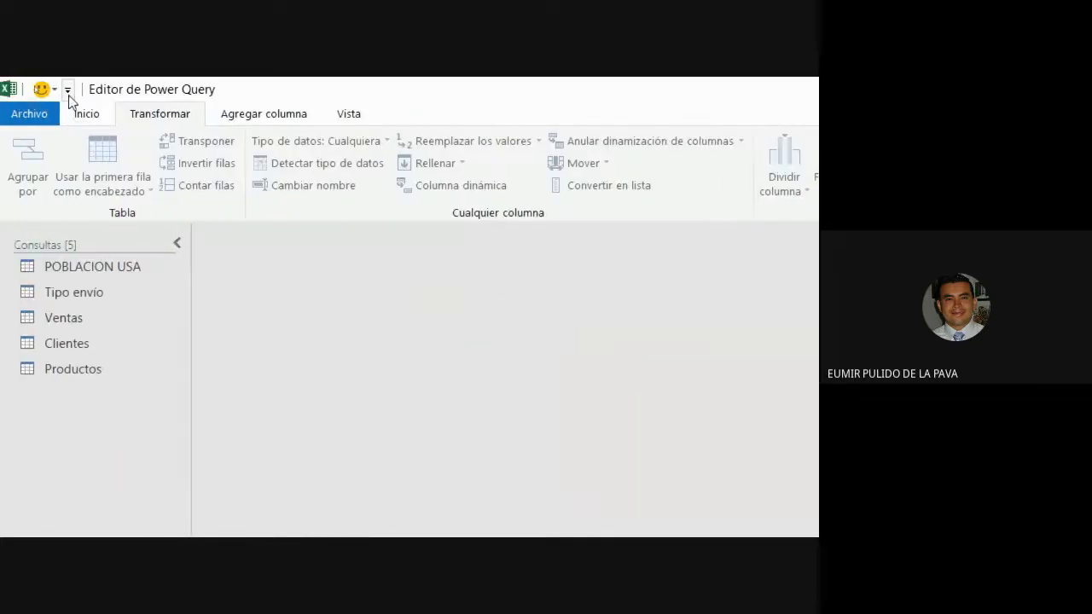
pyautogui.click(85, 113)
pyautogui.click(25, 175)
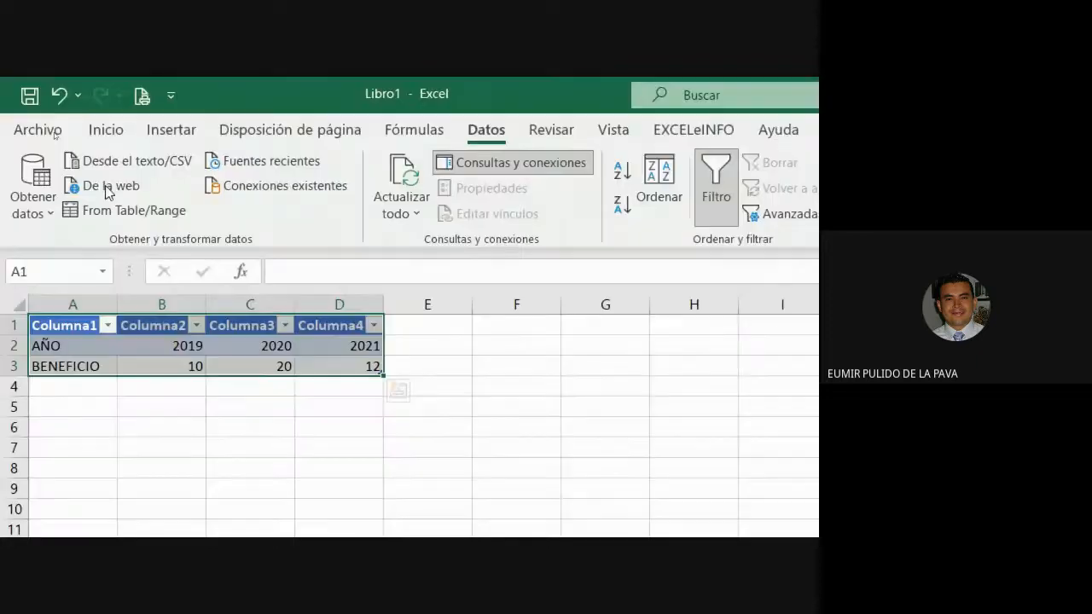
# Convert the Columna1 to Columna4 table into a normal range
pyautogui.click(186, 369)
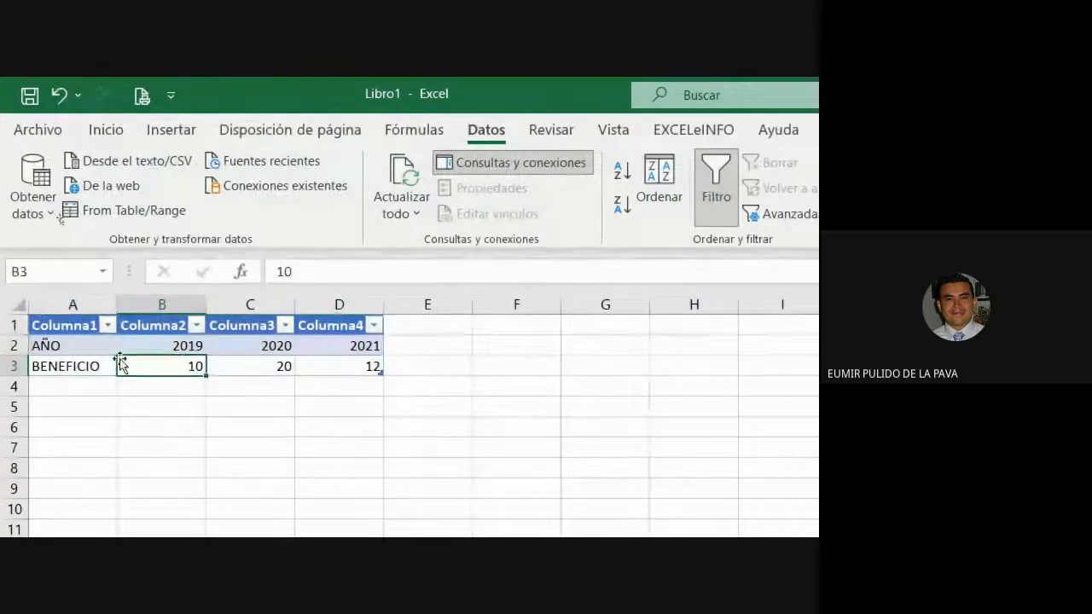
pyautogui.click(72, 338)
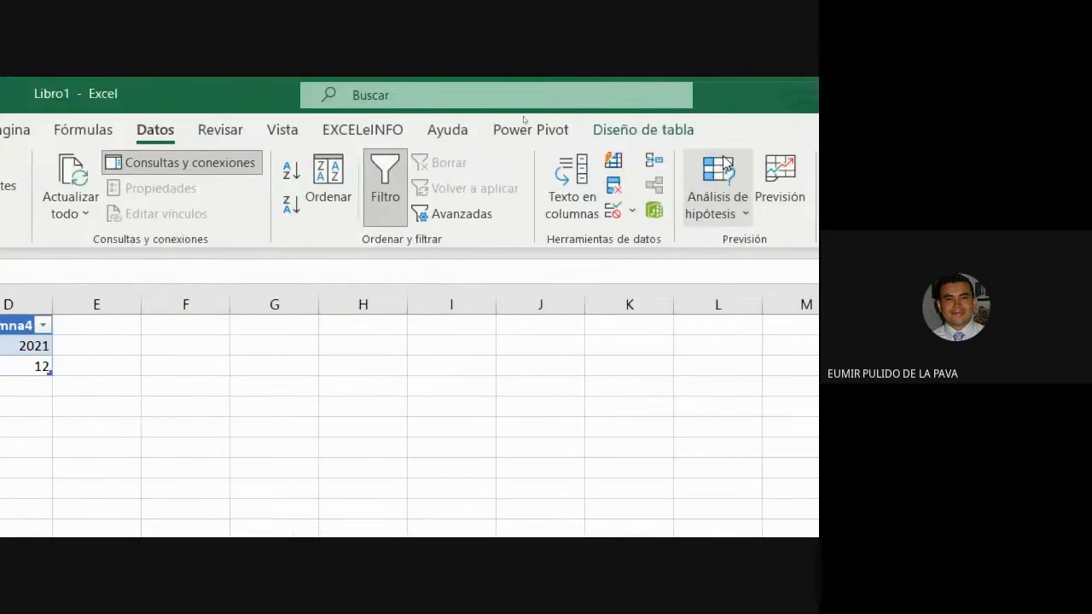
pyautogui.click(662, 134)
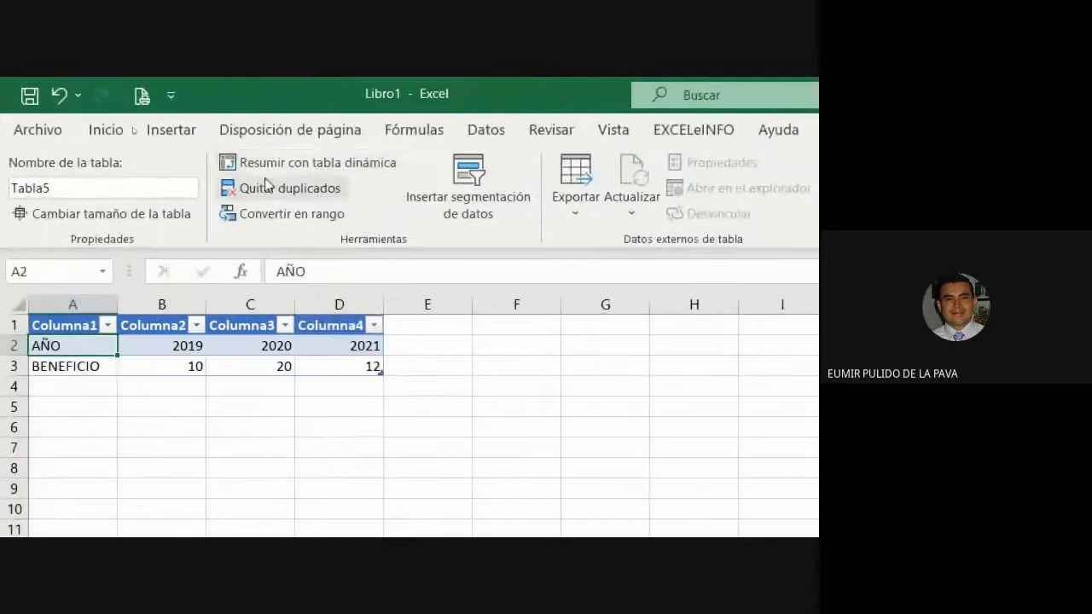
pyautogui.click(160, 195)
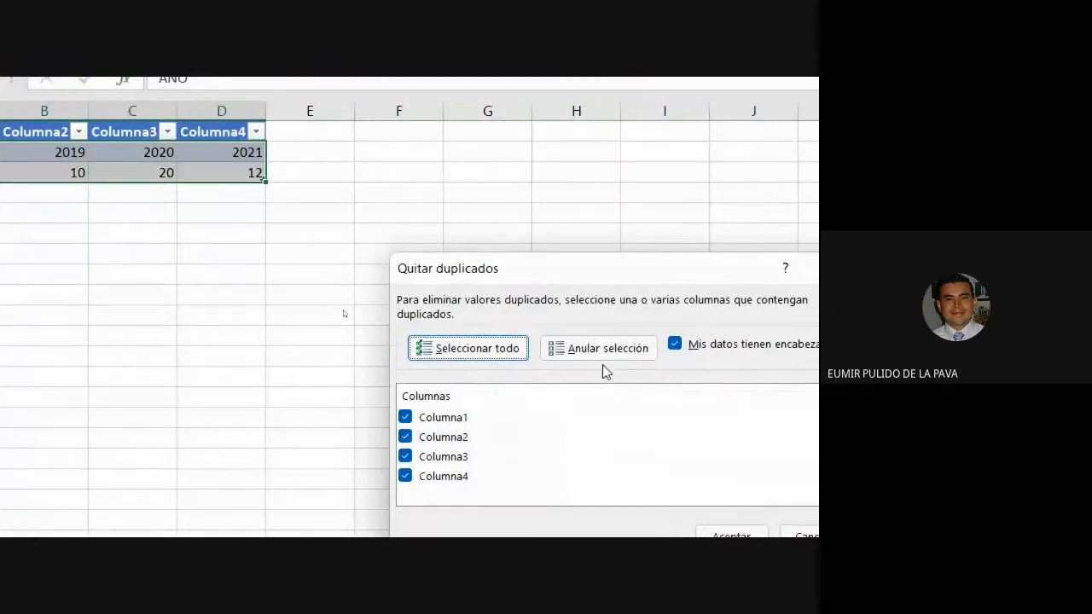
pyautogui.click(516, 517)
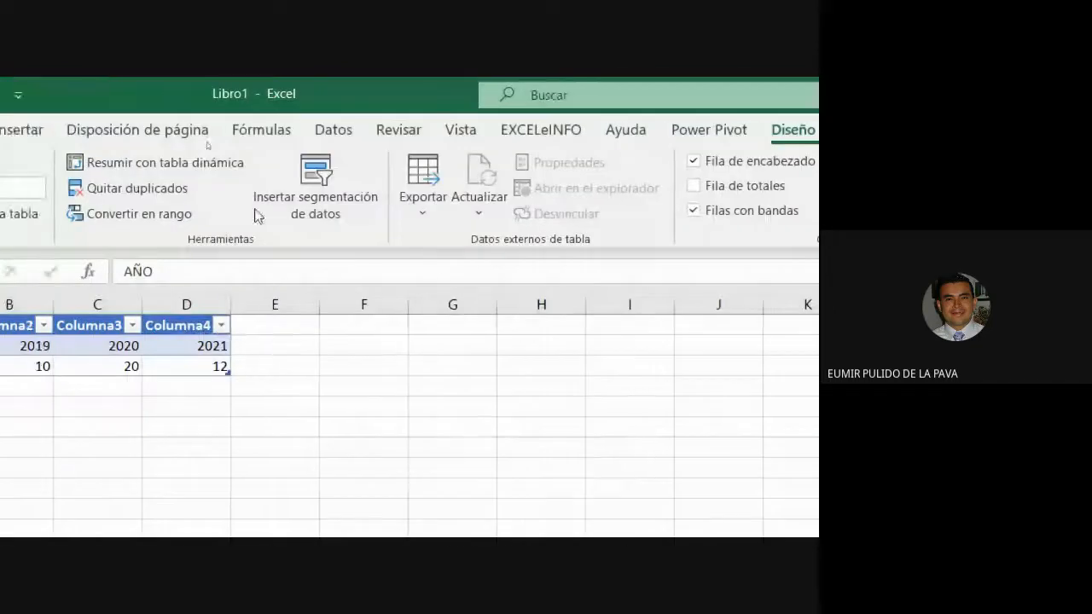
pyautogui.click(124, 218)
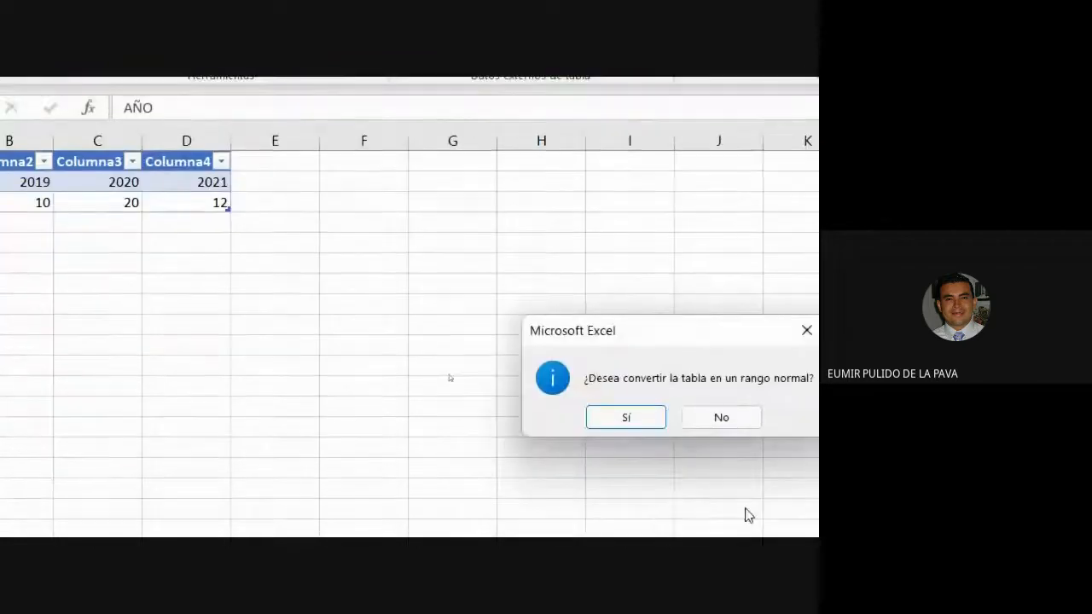
pyautogui.click(653, 420)
# Delete the Columna1 to Columna4 header row, and create a table with headers from the range A1:D2
pyautogui.rightClick(13, 233)
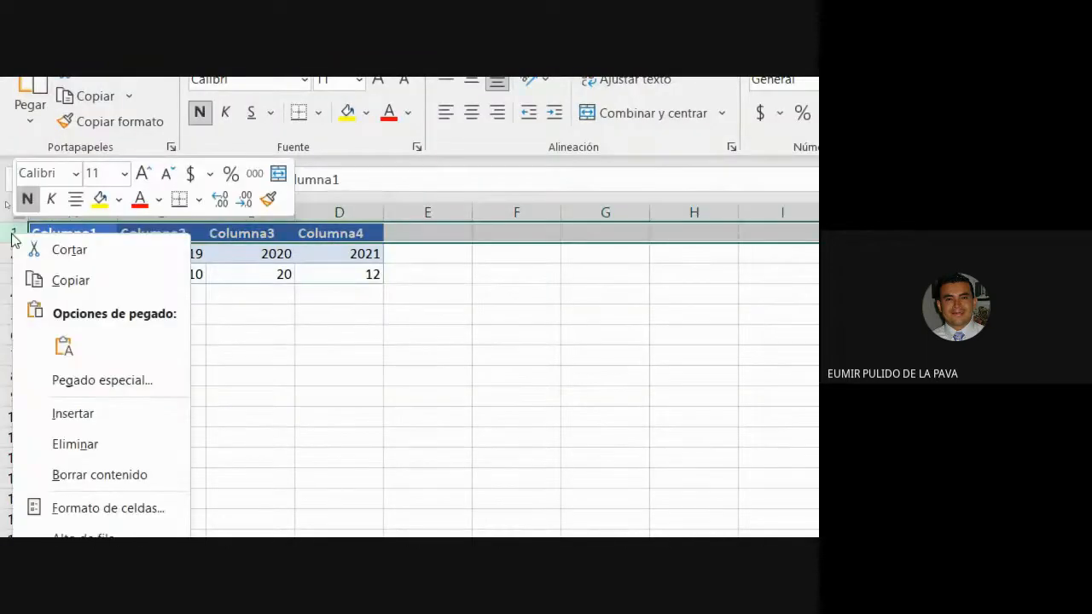
pyautogui.click(98, 446)
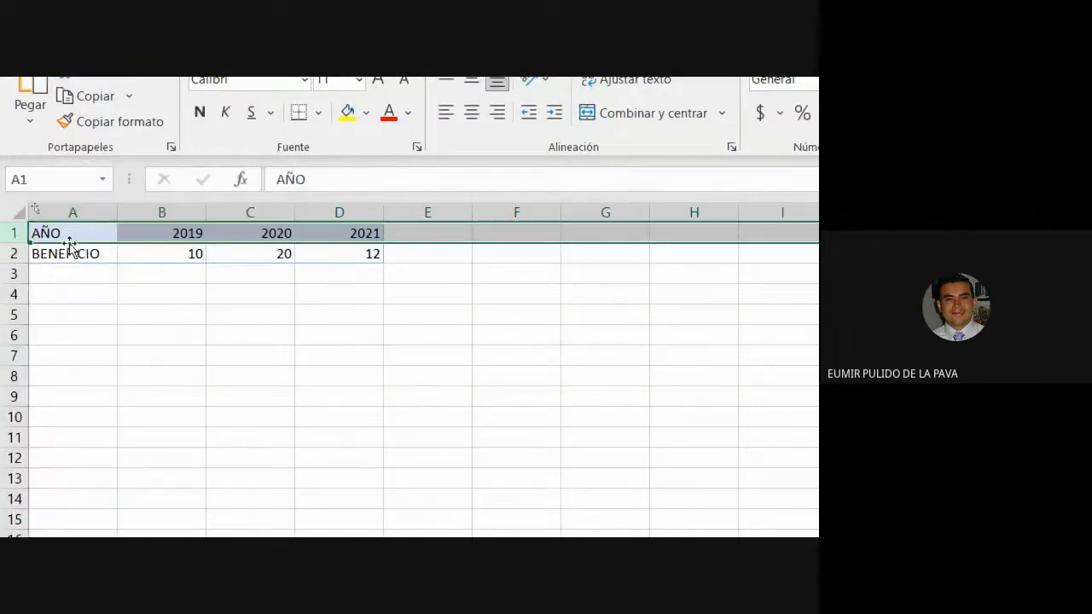
pyautogui.click(155, 130)
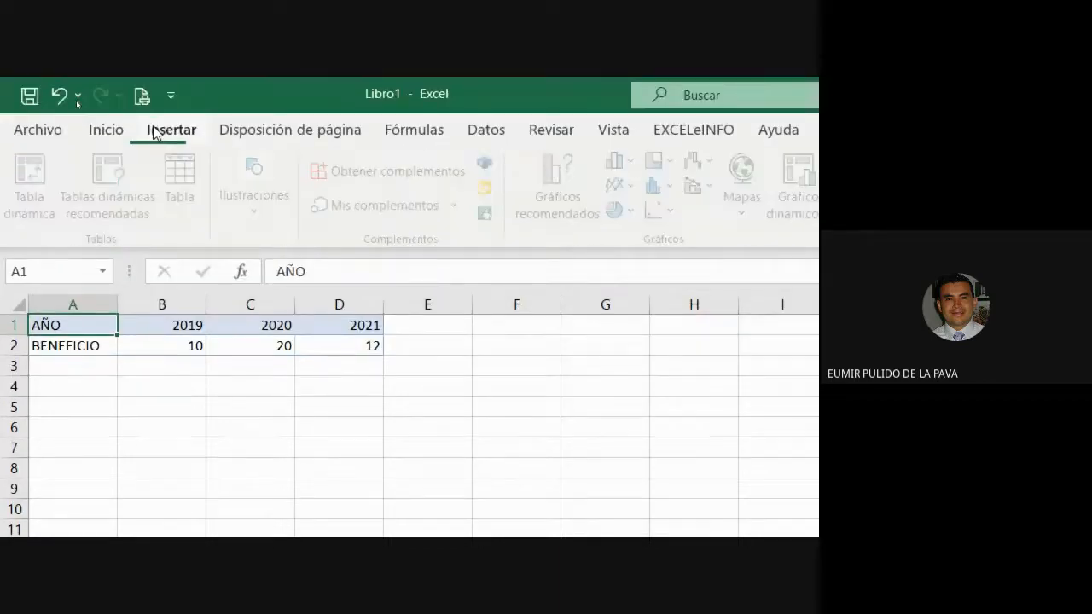
pyautogui.click(185, 175)
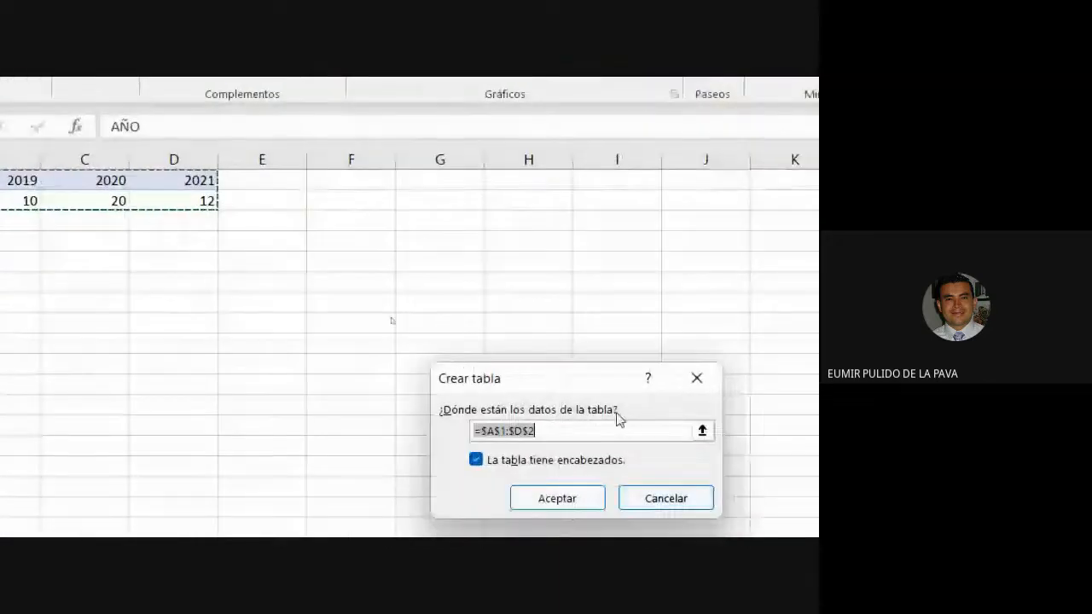
pyautogui.moveTo(587, 383); pyautogui.dragTo(147, 256)
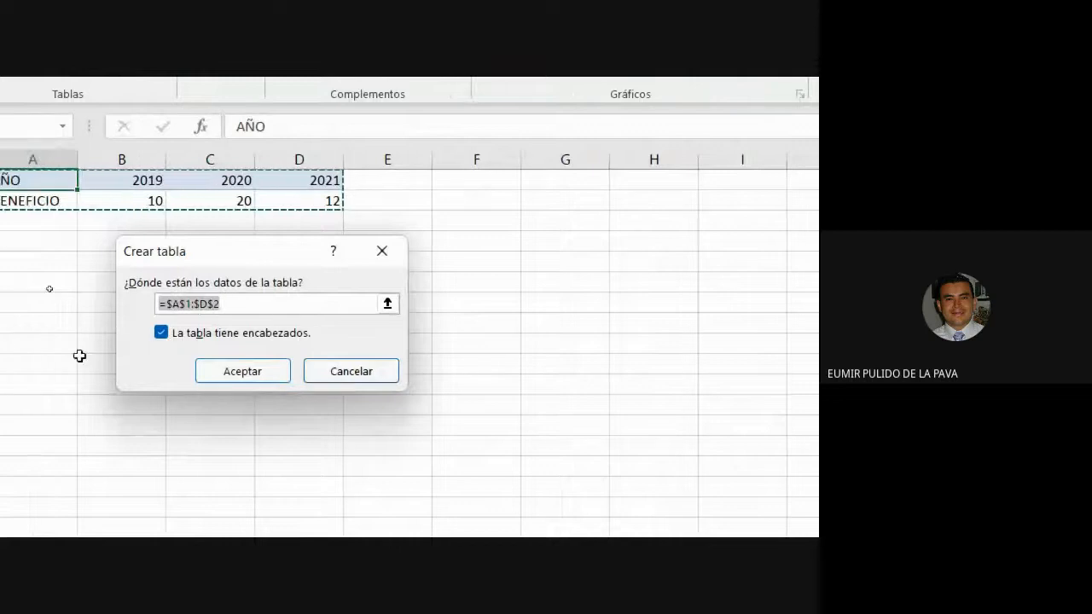
pyautogui.click(242, 371)
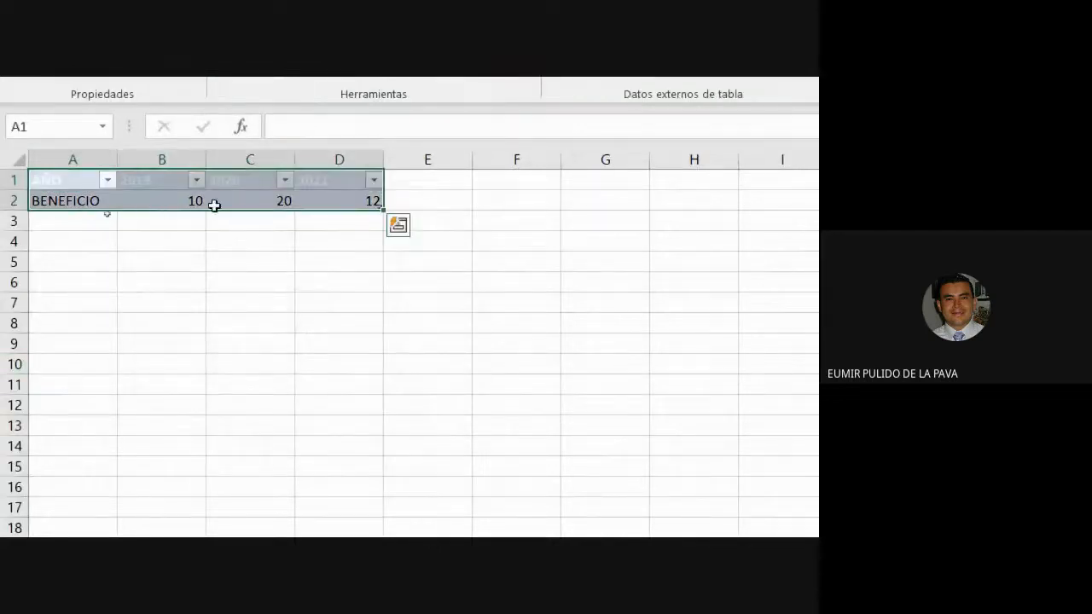
# Open the new AÑO/2019/2020/2021 table in the Power Query editor
pyautogui.click(146, 222)
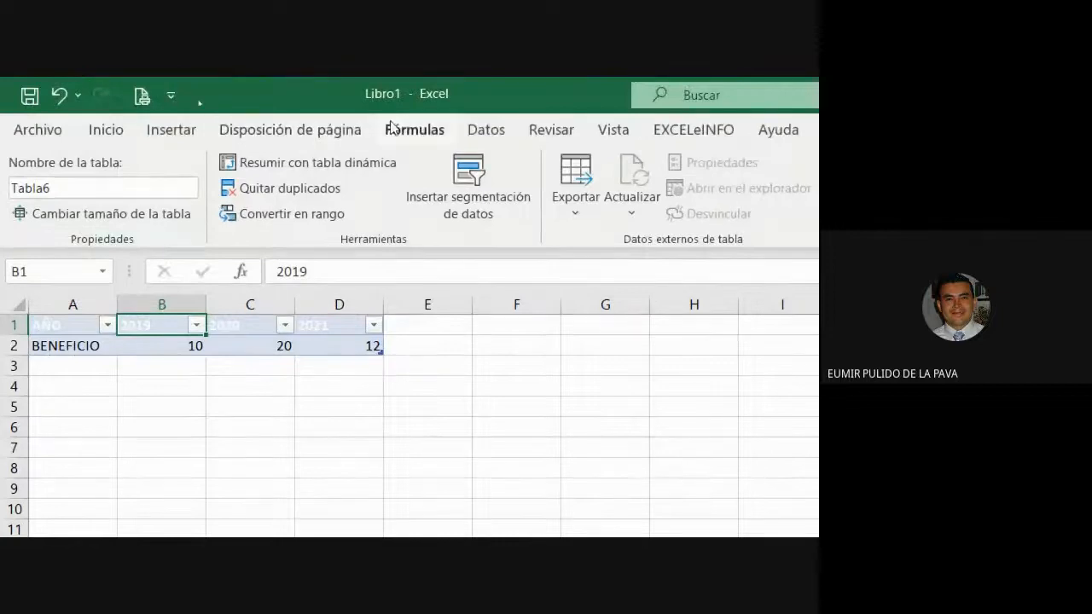
pyautogui.click(474, 129)
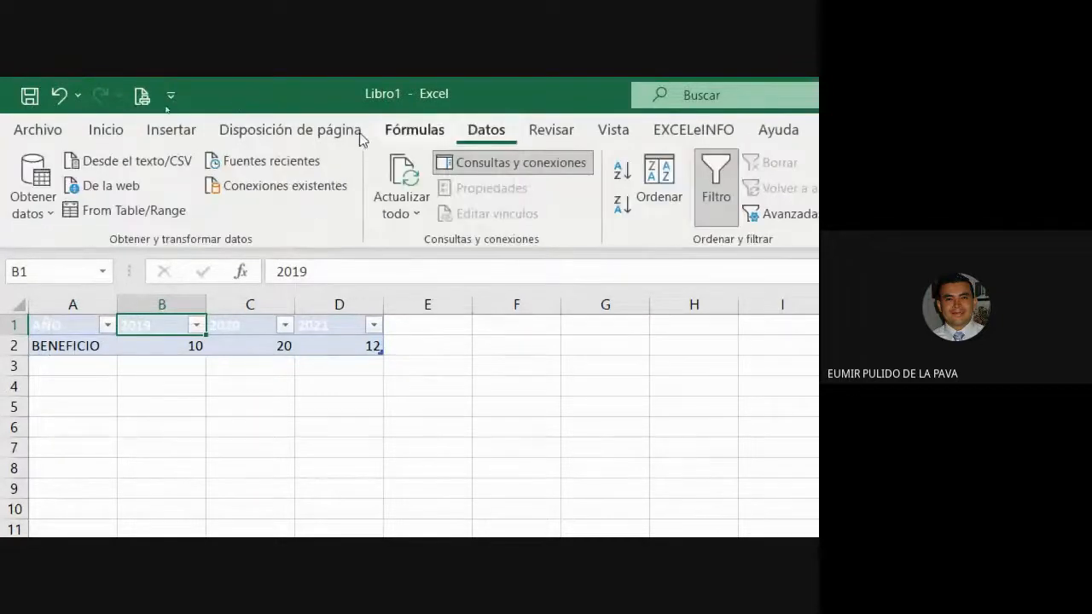
pyautogui.click(153, 214)
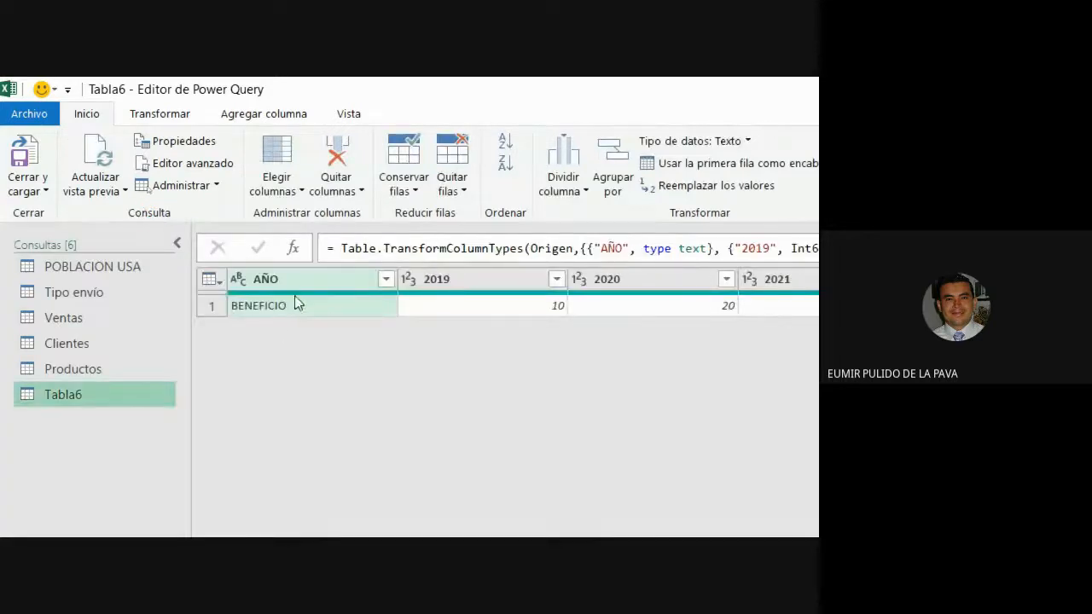
# Try unpivoting only the AÑO column of Tabla6, and delete the resulting applied step
pyautogui.click(295, 282)
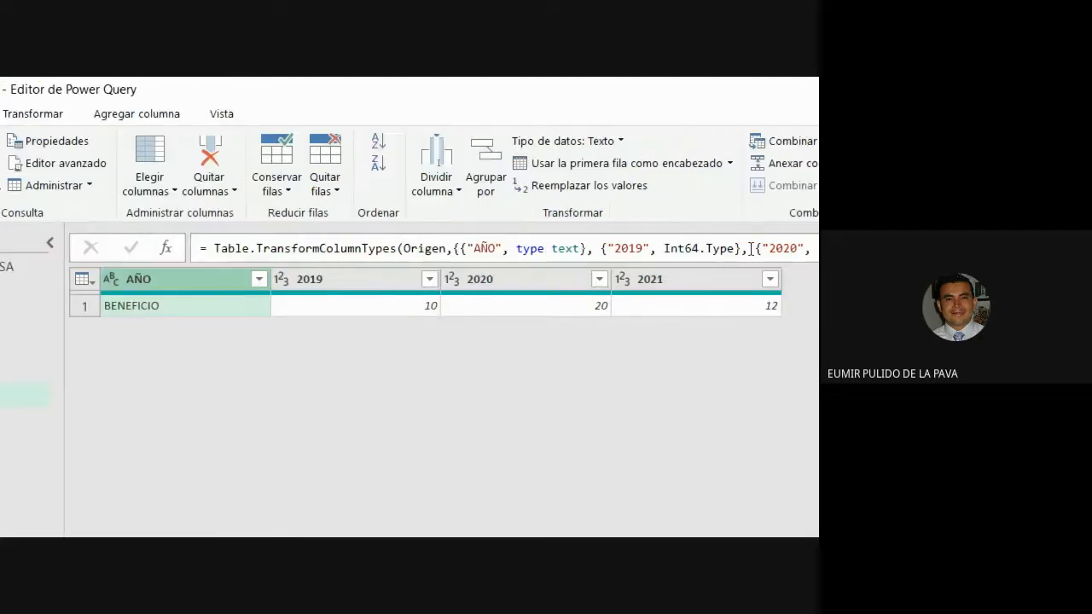
pyautogui.click(183, 114)
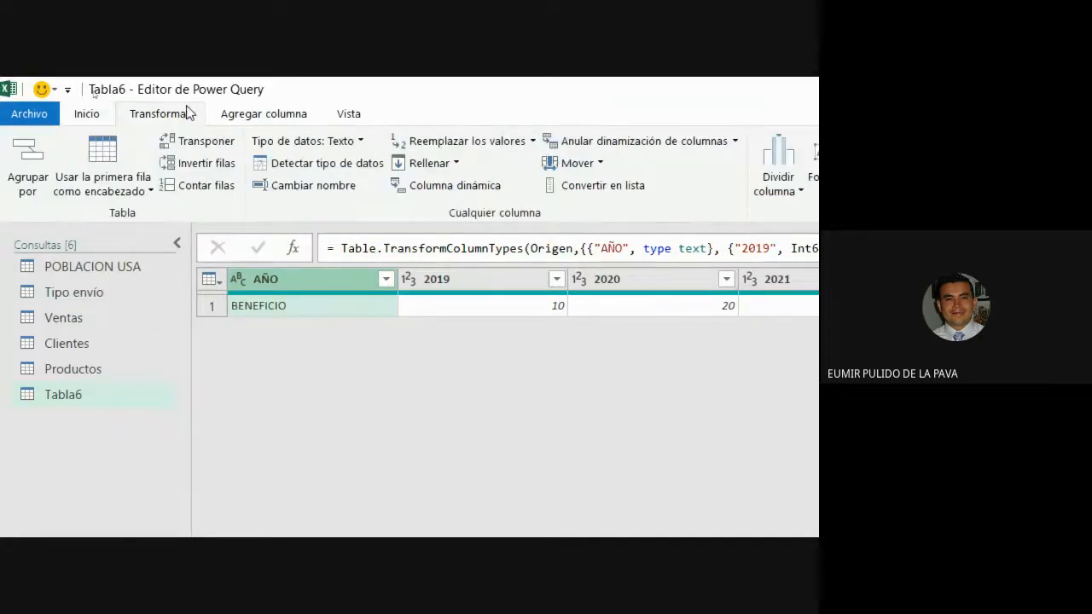
pyautogui.click(609, 142)
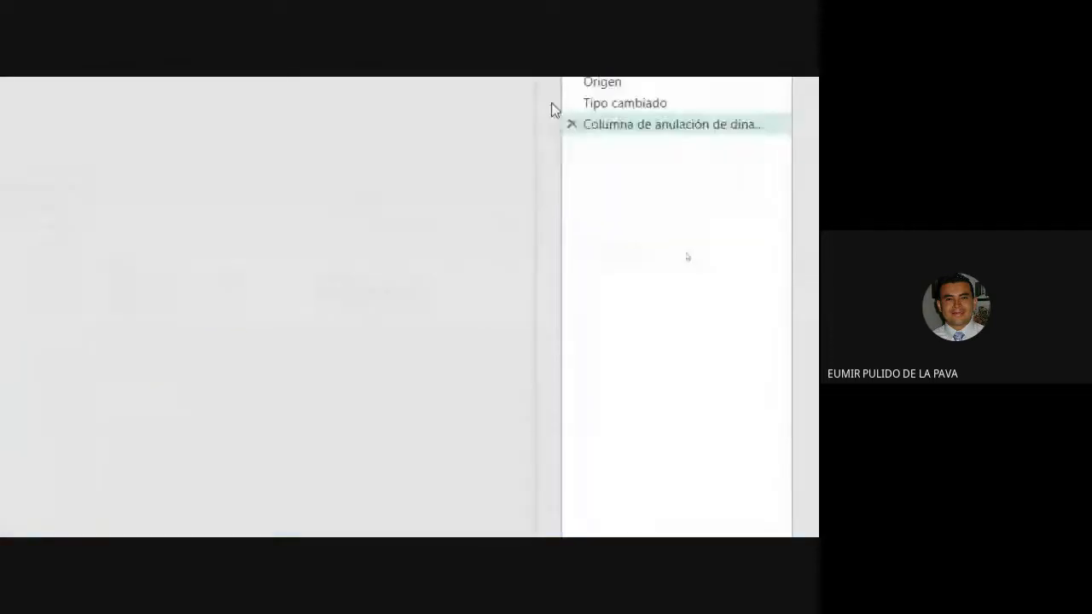
pyautogui.click(572, 310)
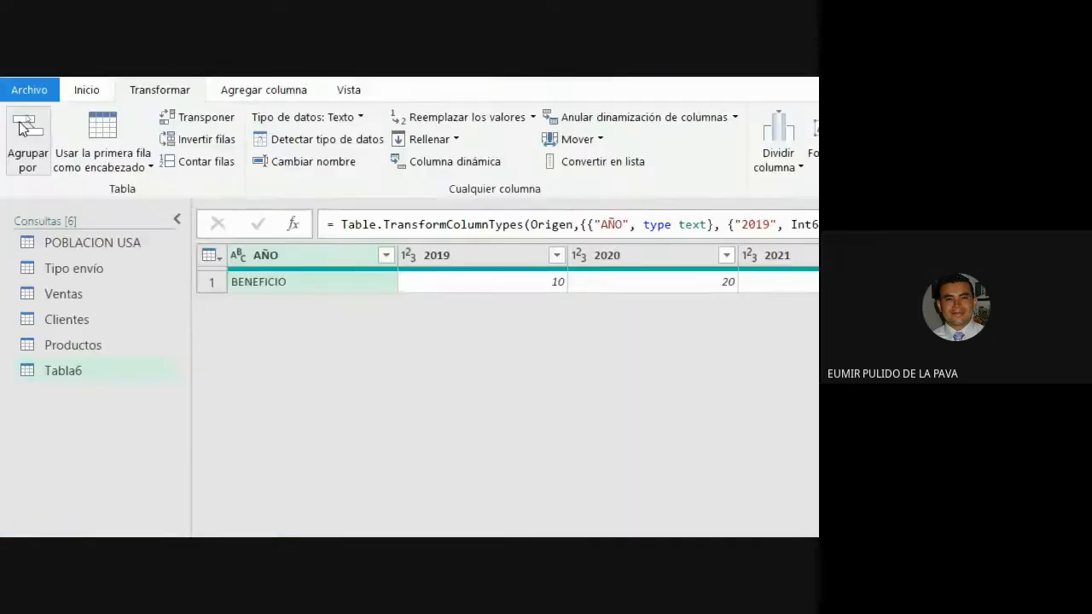
# Try unpivoting all four Tabla6 columns together, and delete the resulting applied step
pyautogui.click(473, 256)
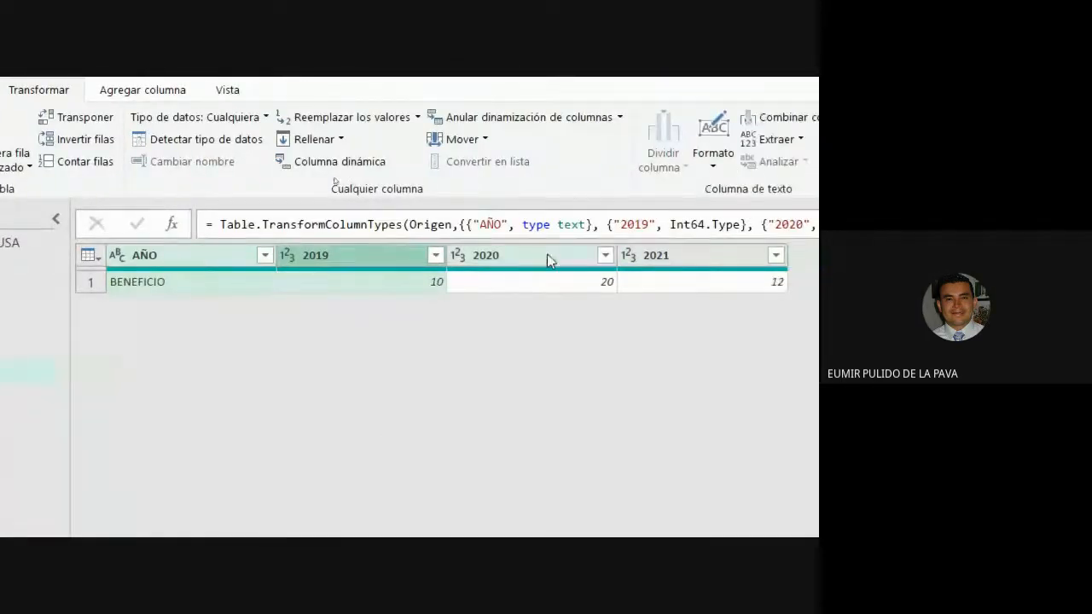
pyautogui.keyDown('ctrl'); pyautogui.click(546, 254); pyautogui.keyUp('ctrl')
pyautogui.keyDown('ctrl'); pyautogui.click(651, 261); pyautogui.keyUp('ctrl')
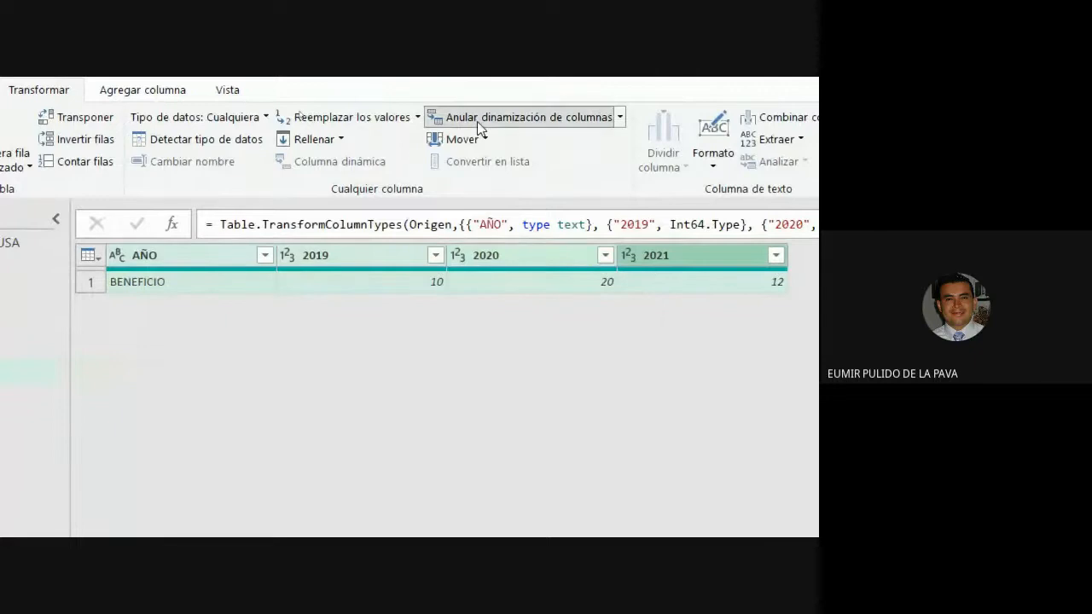
pyautogui.click(477, 122)
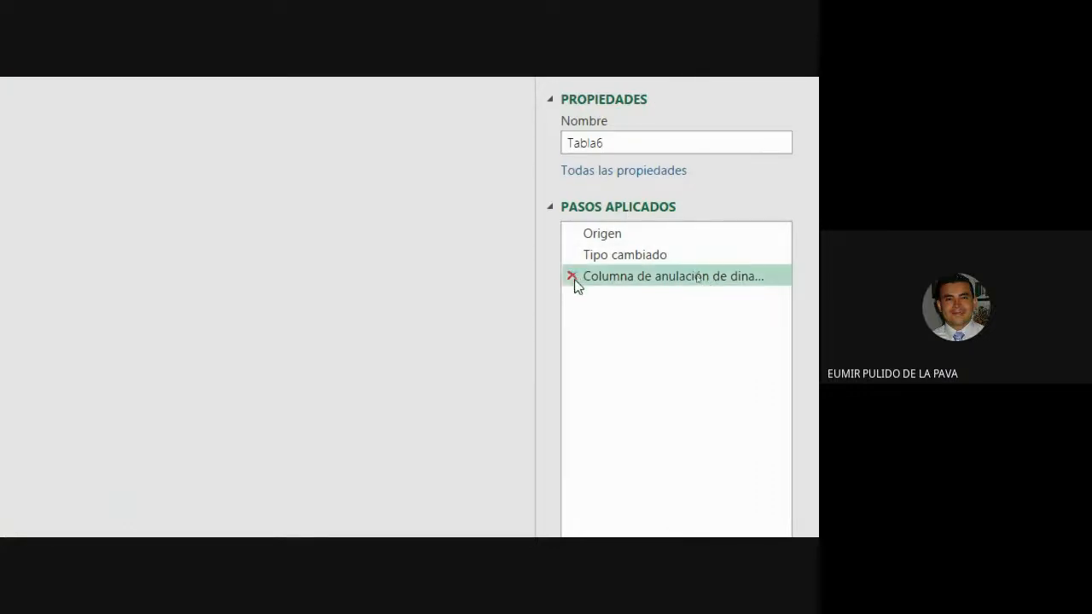
pyautogui.click(572, 277)
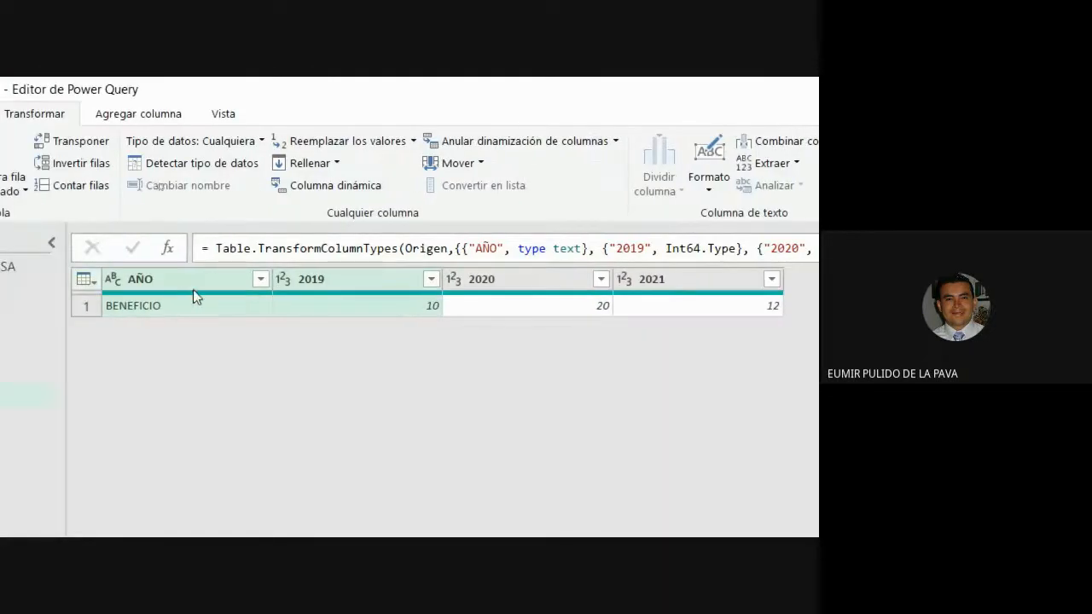
# Unpivot the AÑO, 2019, 2020 and 2021 columns of the Tabla6 query
pyautogui.click(193, 289)
pyautogui.keyDown('ctrl'); pyautogui.click(323, 278); pyautogui.keyUp('ctrl')
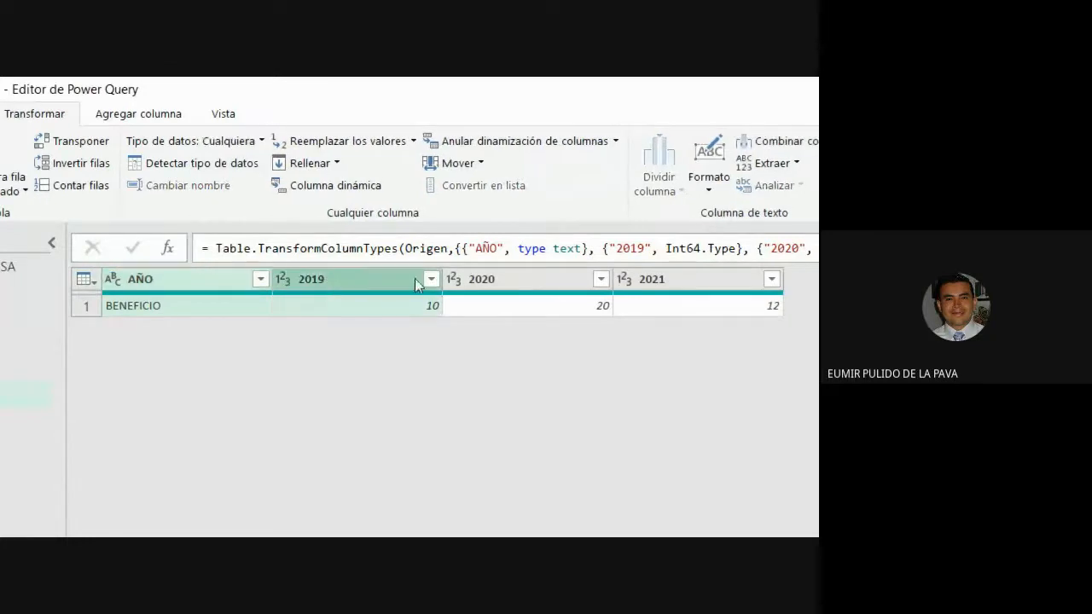
pyautogui.keyDown('ctrl'); pyautogui.click(476, 279); pyautogui.keyUp('ctrl')
pyautogui.keyDown('ctrl'); pyautogui.click(684, 278); pyautogui.keyUp('ctrl')
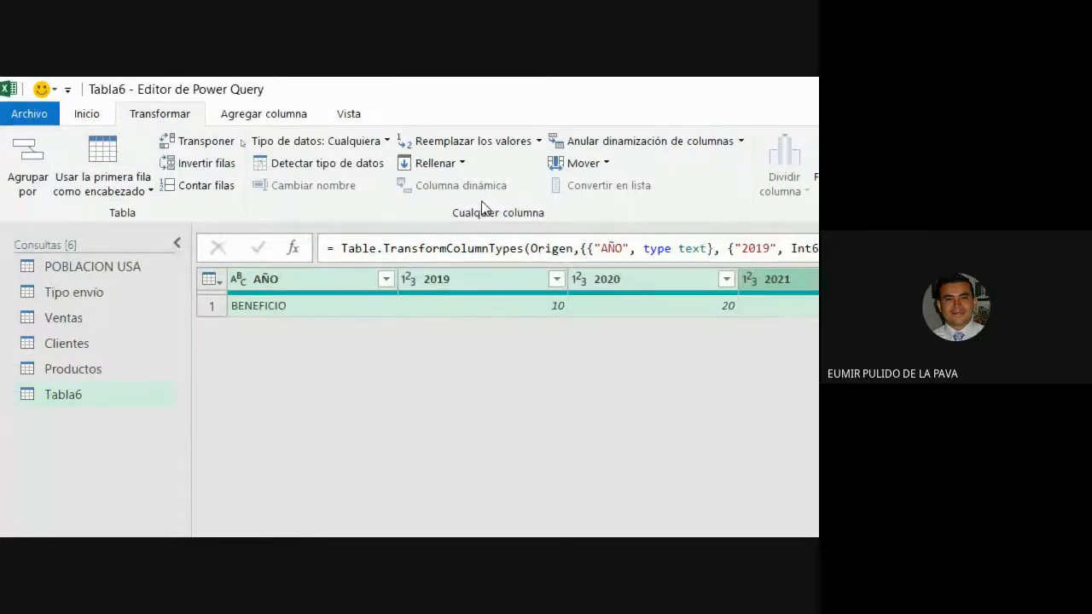
pyautogui.click(611, 145)
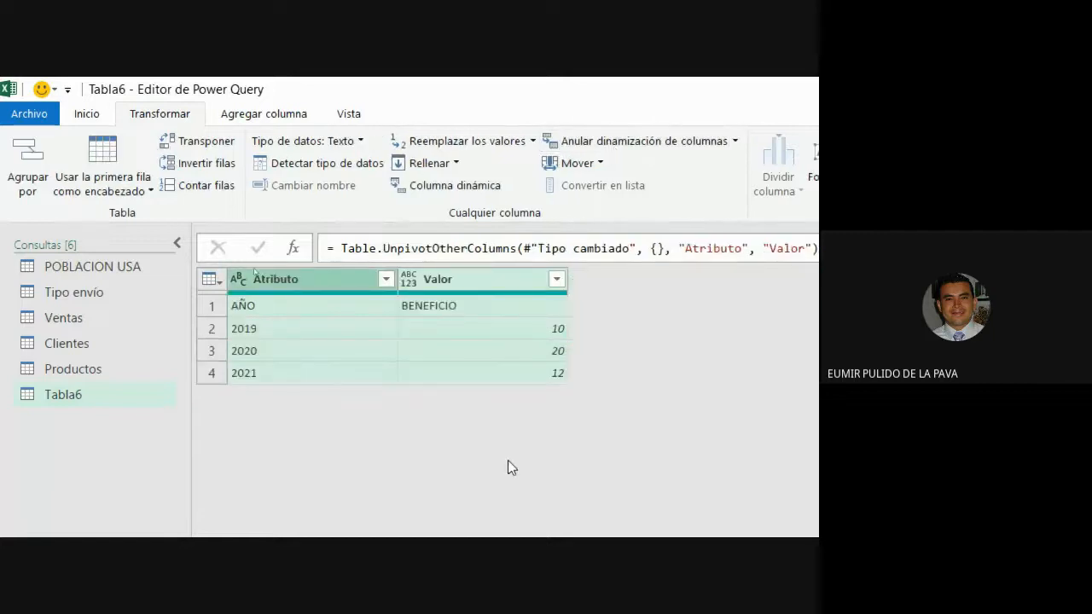
# Promote the first row of Tabla6, containing AÑO and BENEFICIO, to column headers
pyautogui.click(344, 309)
pyautogui.click(409, 307)
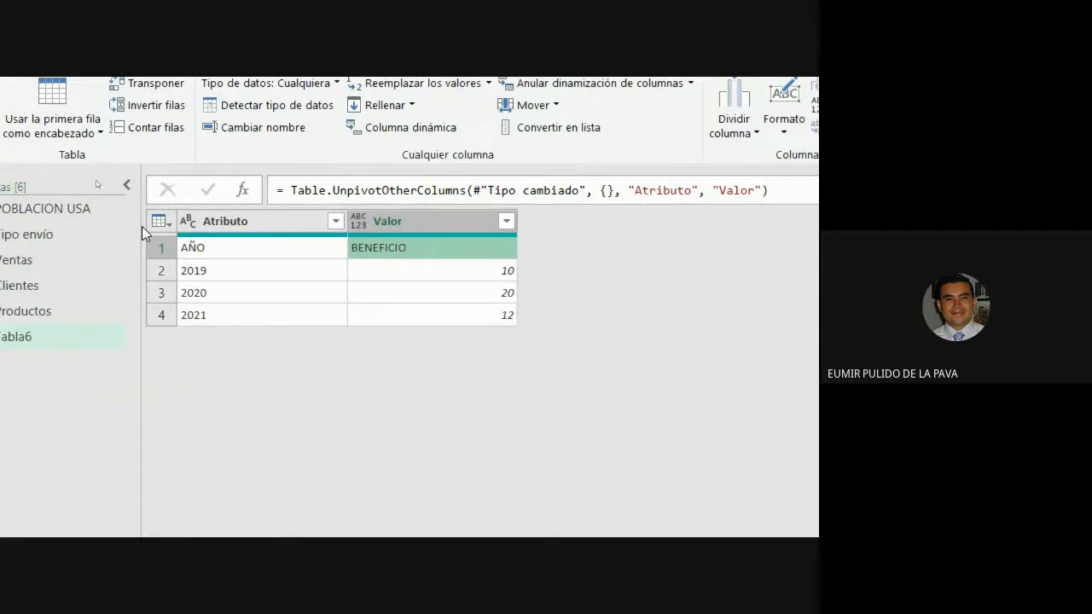
pyautogui.click(241, 248)
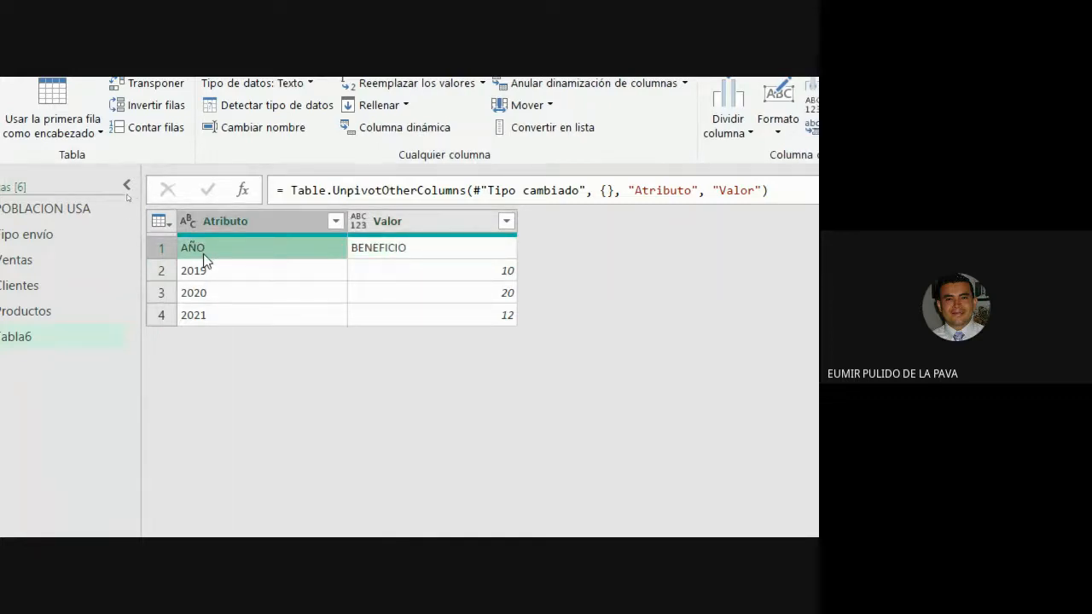
pyautogui.click(383, 252)
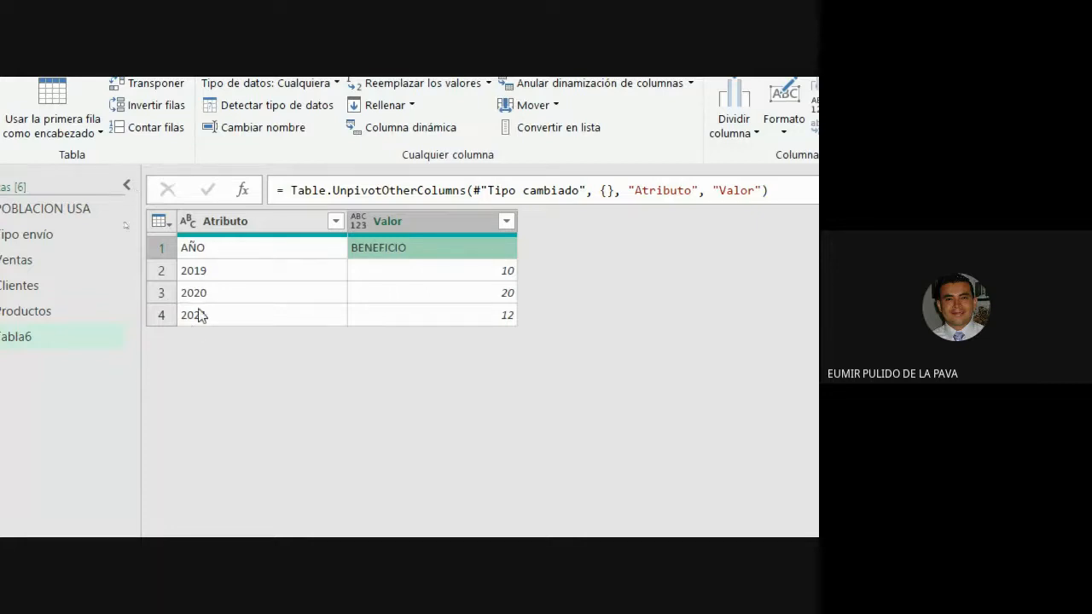
pyautogui.click(214, 256)
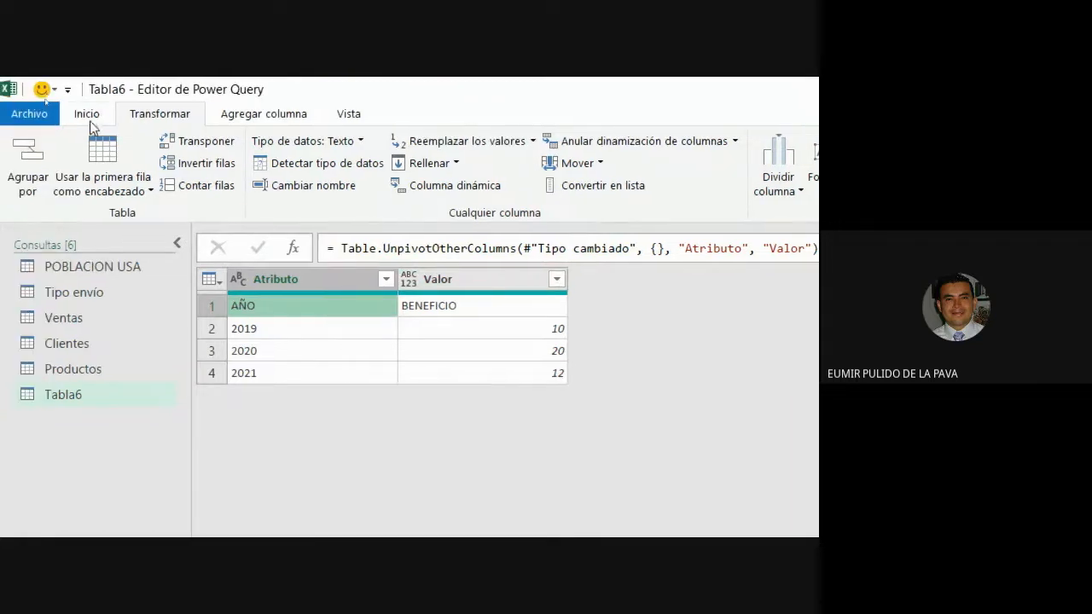
pyautogui.click(38, 120)
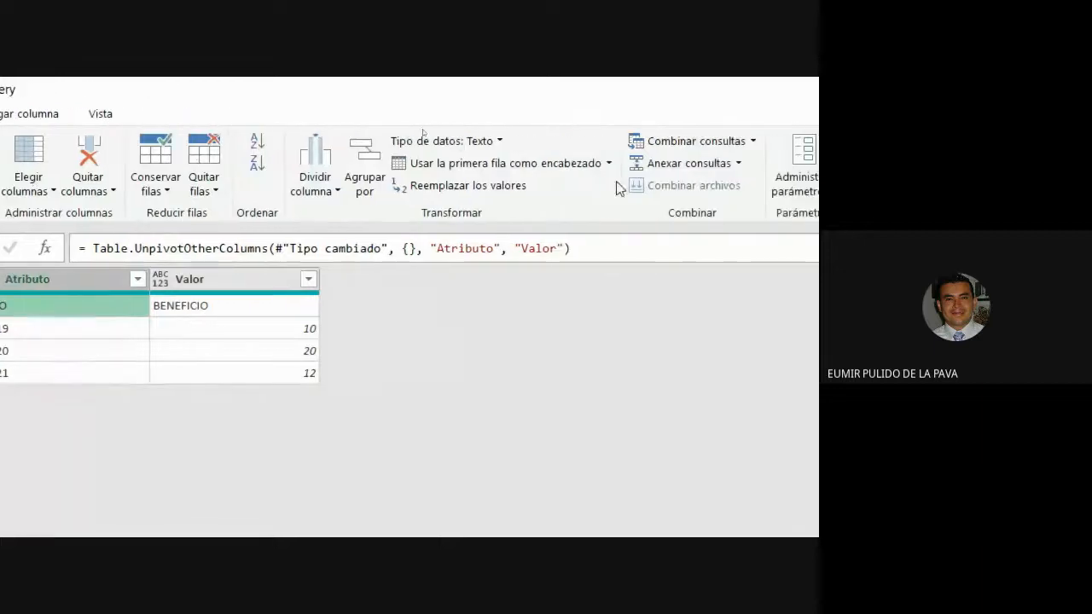
pyautogui.click(676, 169)
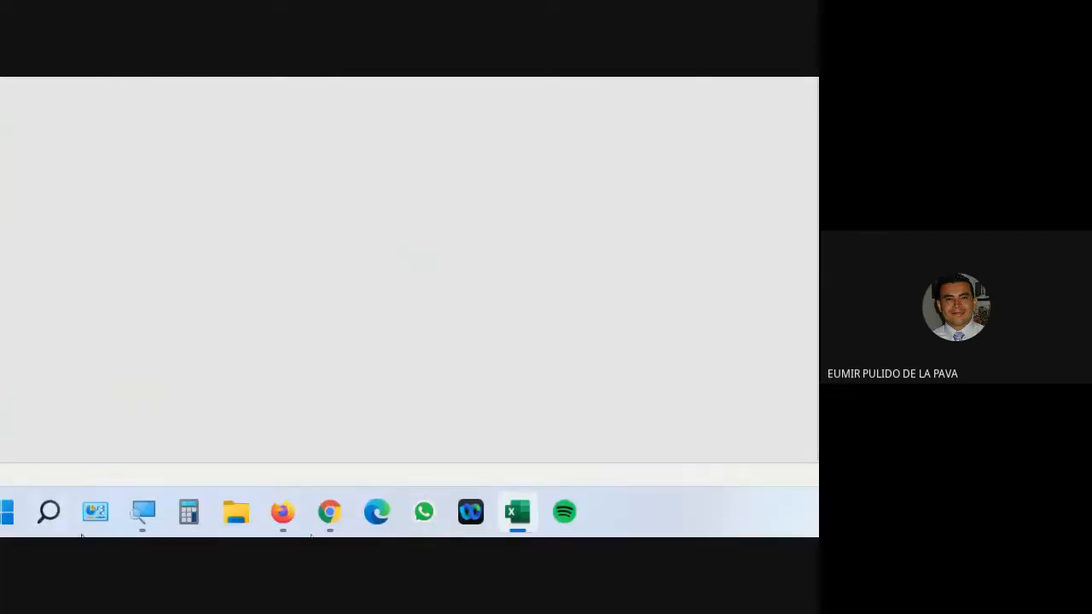
# Bring up the Windows magnifier and reset the screen zoom to 100%
pyautogui.click(141, 512)
pyautogui.click(662, 462)
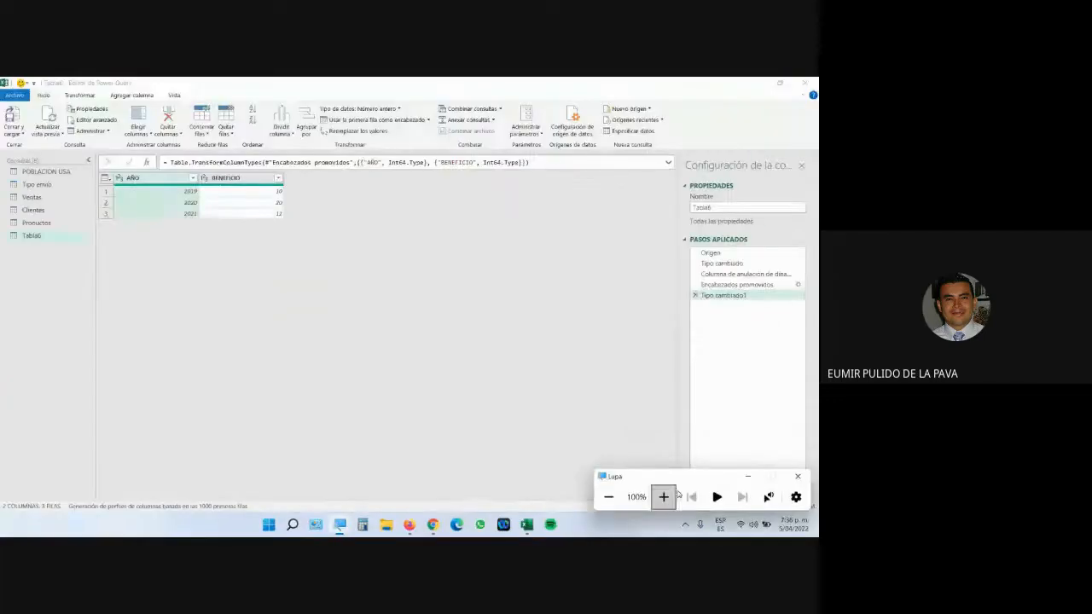
# Switch to the Google Meet call in Chrome to check its messages, and return to the Power Query editor
pyautogui.click(443, 522)
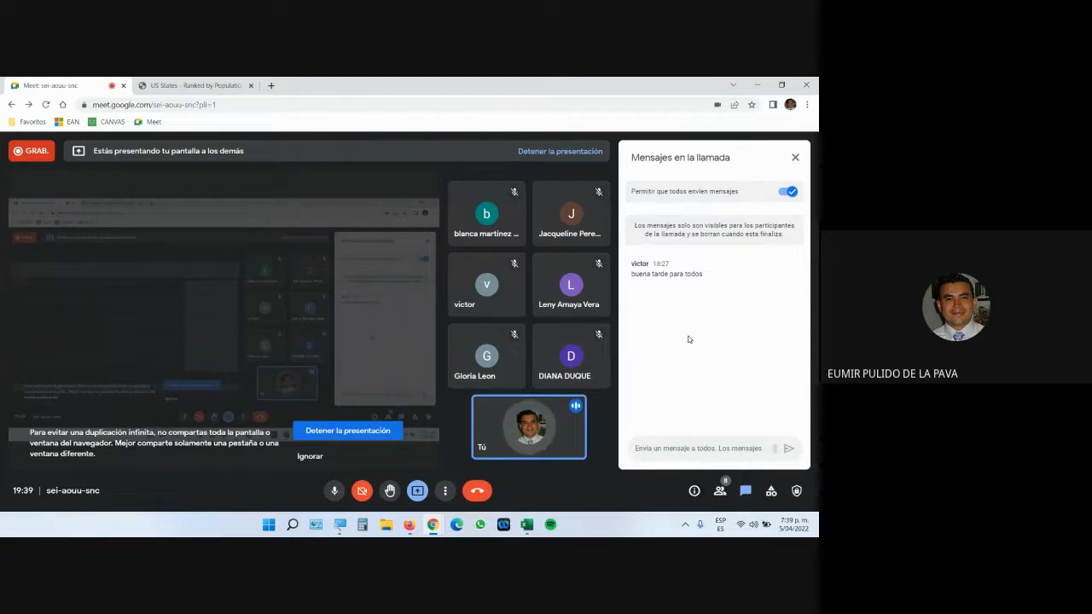
pyautogui.click(526, 523)
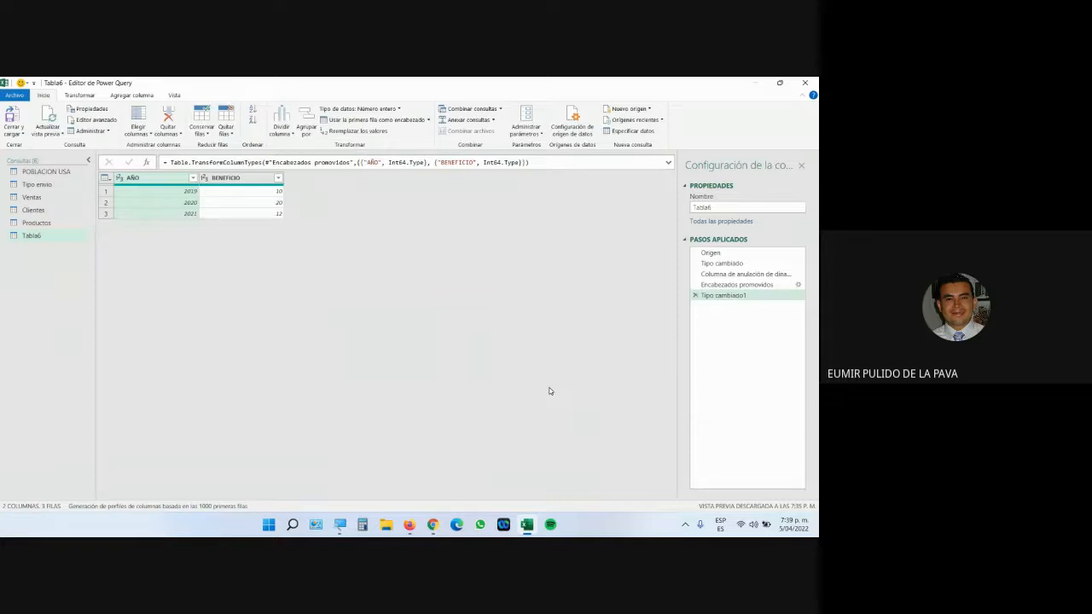
# Show the commands for adding columns and magnify the screen by one level with the Windows magnifier
pyautogui.click(137, 95)
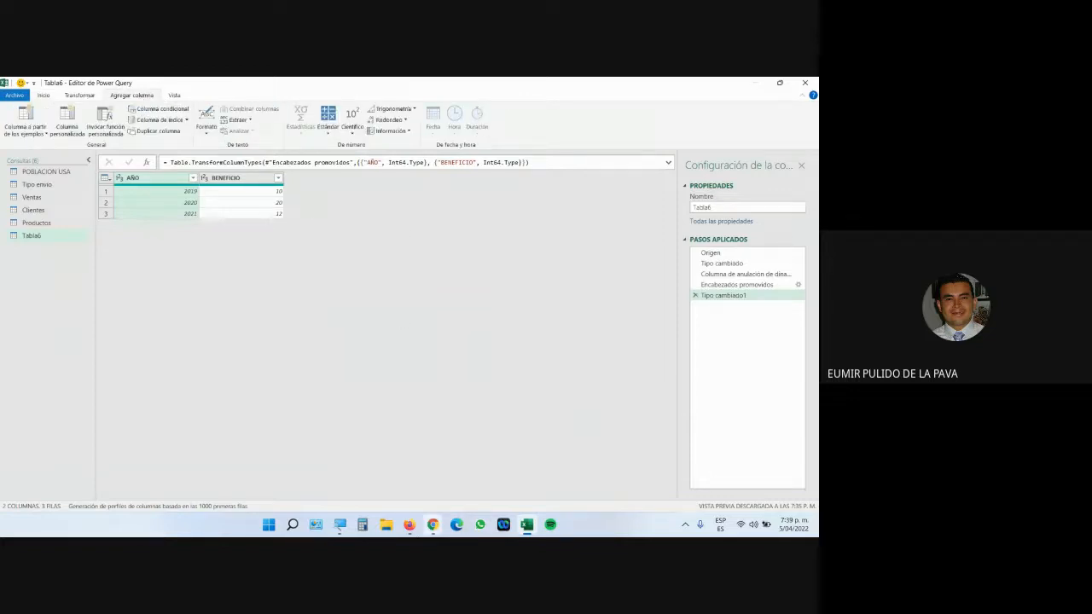
pyautogui.click(340, 526)
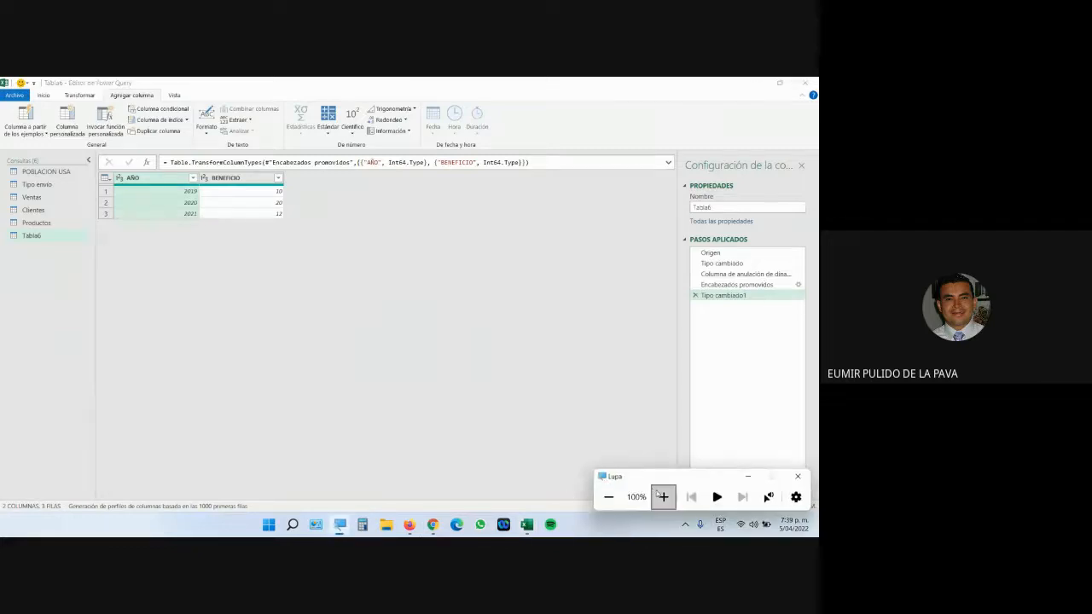
pyautogui.click(663, 498)
pyautogui.click(808, 474)
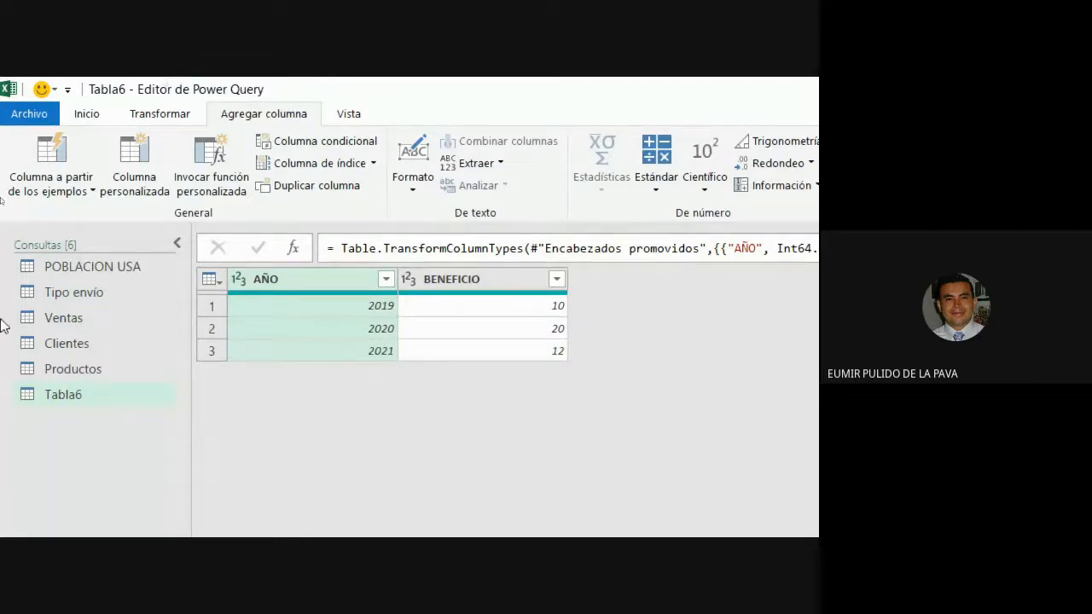
# Open the Ventas query, look over its columns and start adding a custom column
pyautogui.click(75, 320)
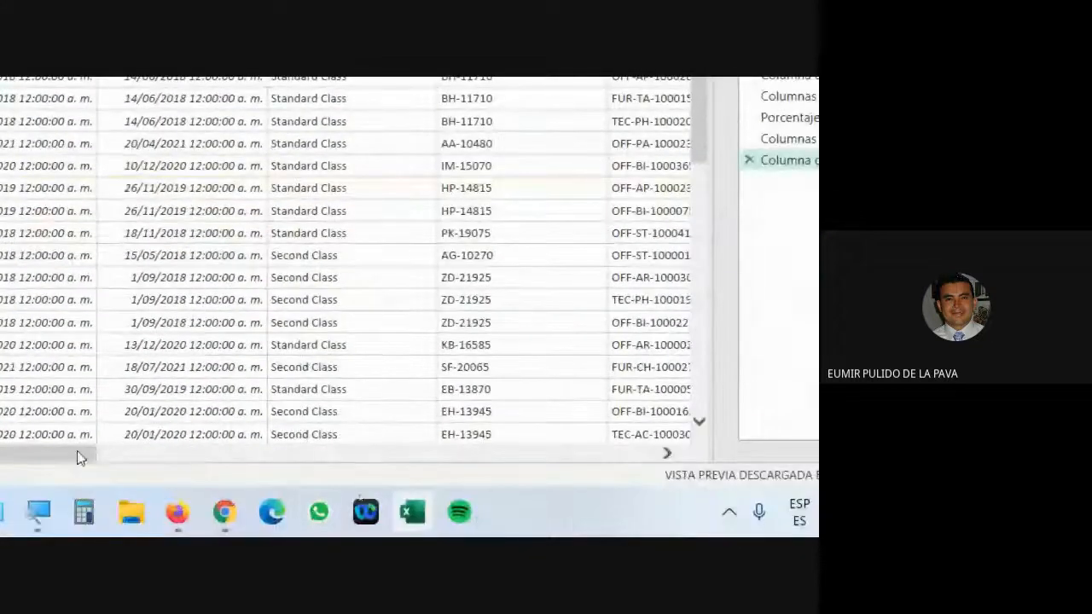
pyautogui.moveTo(77, 458); pyautogui.dragTo(394, 456)
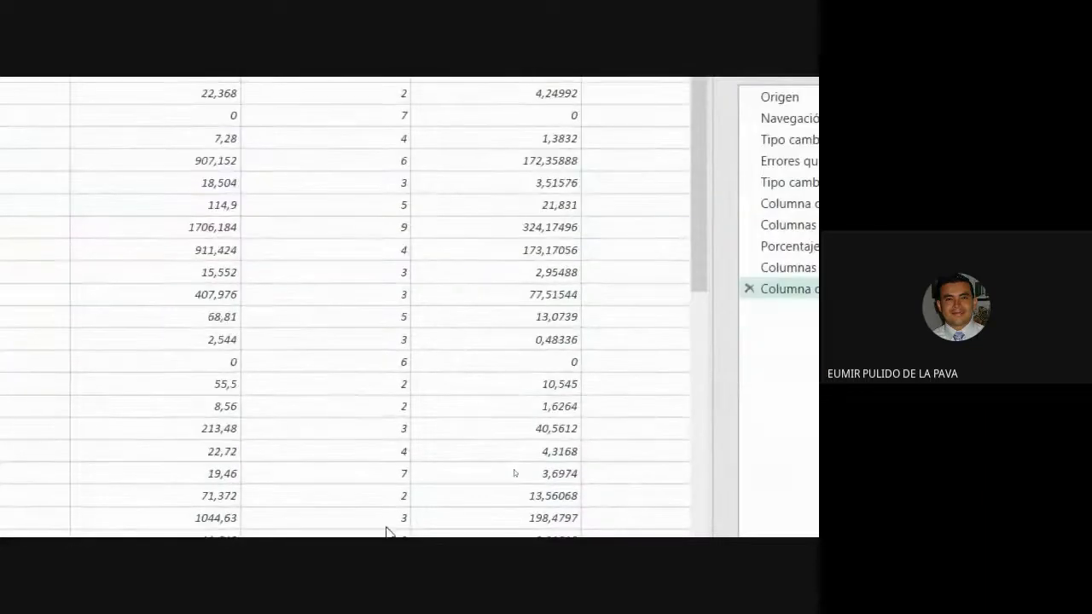
pyautogui.moveTo(342, 458); pyautogui.dragTo(568, 445)
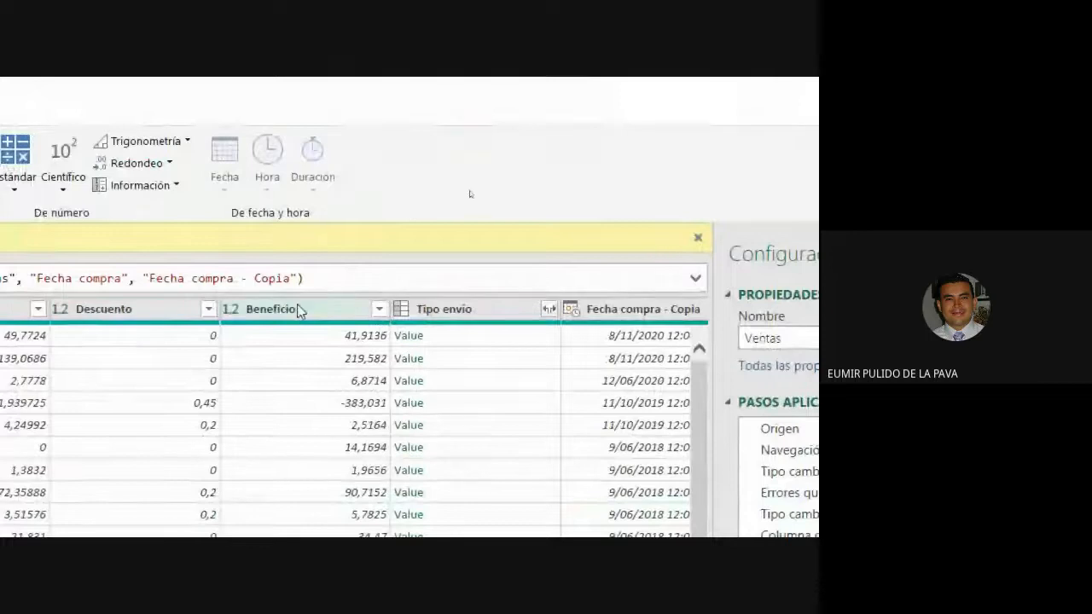
pyautogui.moveTo(415, 501); pyautogui.dragTo(73, 510)
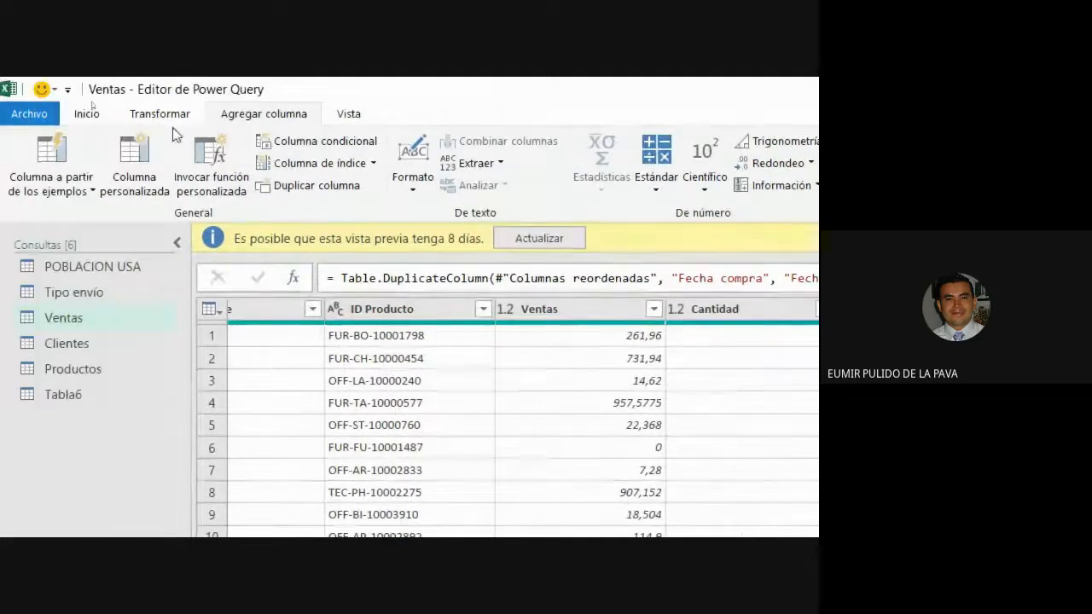
pyautogui.click(125, 177)
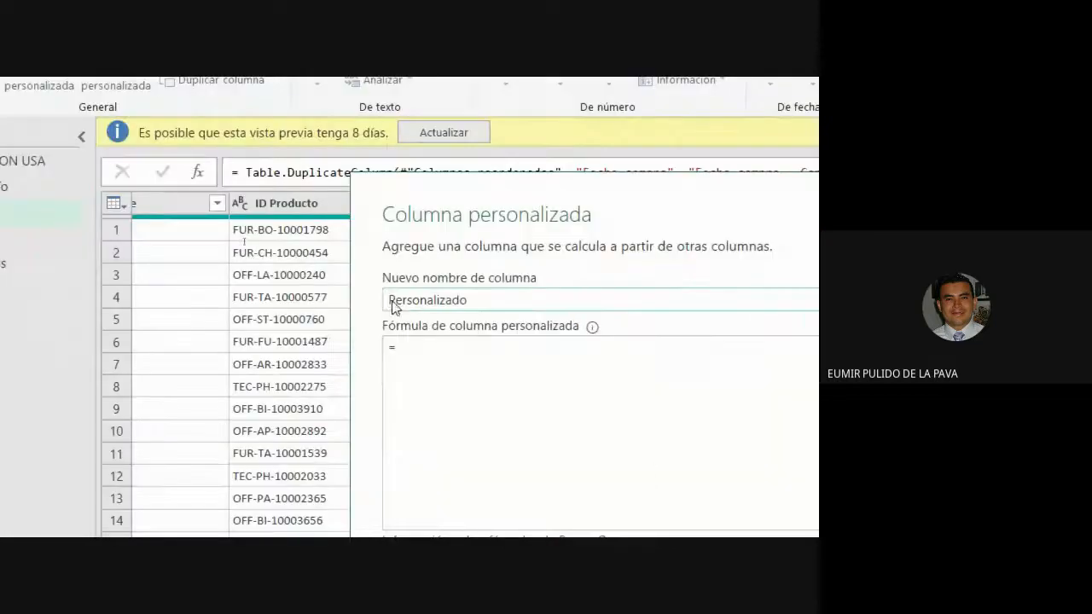
pyautogui.moveTo(380, 248); pyautogui.dragTo(244, 249)
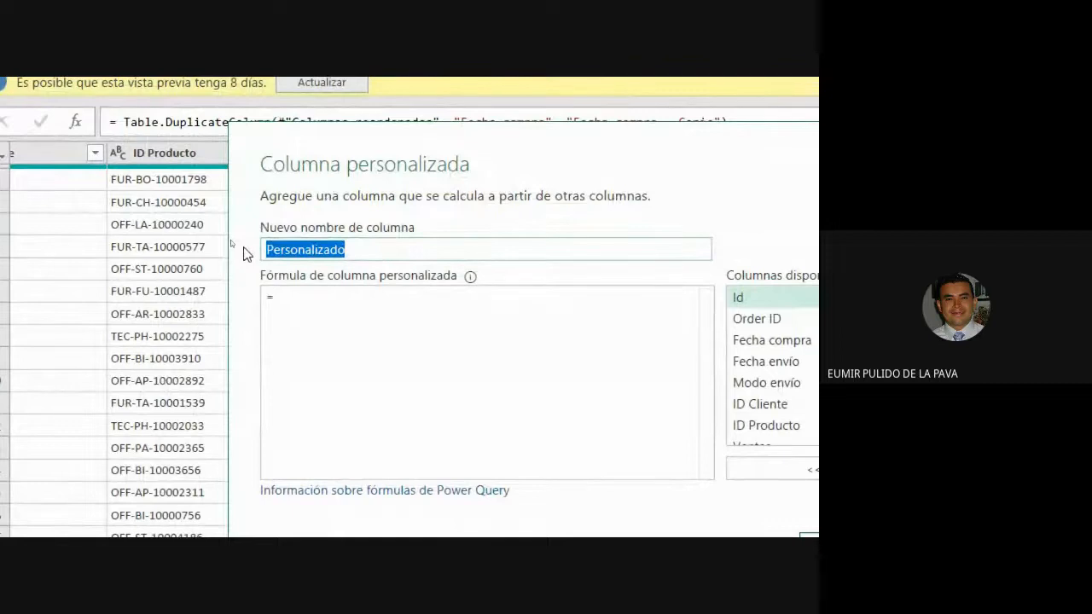
pyautogui.write('cOSTE uNITARIO')
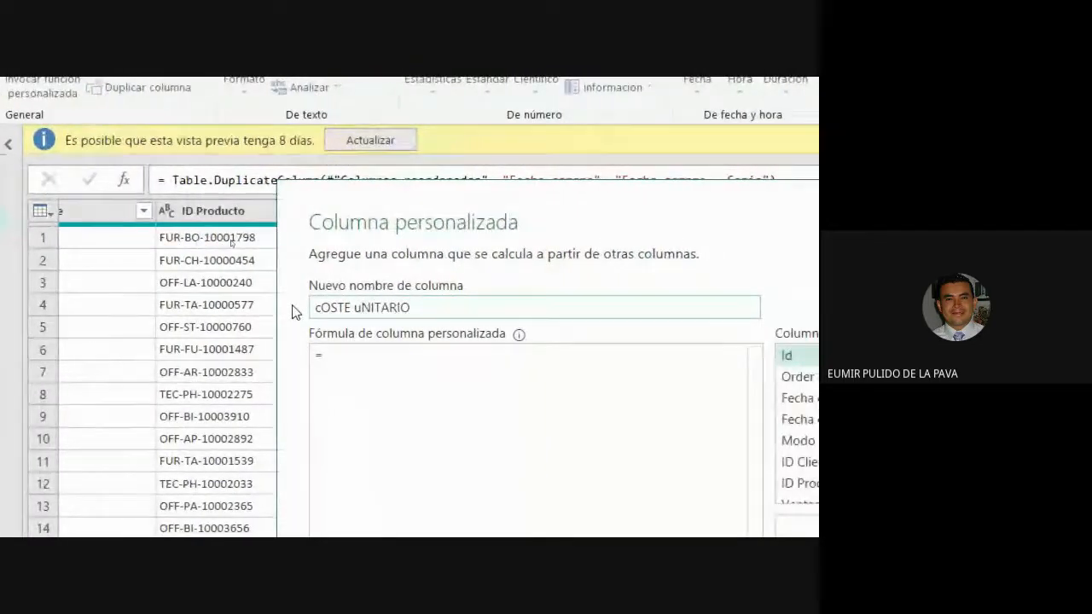
pyautogui.press('BackSpace')
pyautogui.press('BackSpace')
pyautogui.press('BackSpace')
pyautogui.press('BackSpace')
pyautogui.press('BackSpace')
pyautogui.press('BackSpace')
pyautogui.press('BackSpace')
pyautogui.press('BackSpace')
pyautogui.press('BackSpace')
pyautogui.press('BackSpace')
pyautogui.press('BackSpace')
pyautogui.press('BackSpace')
pyautogui.press('BackSpace')
pyautogui.press('BackSpace')
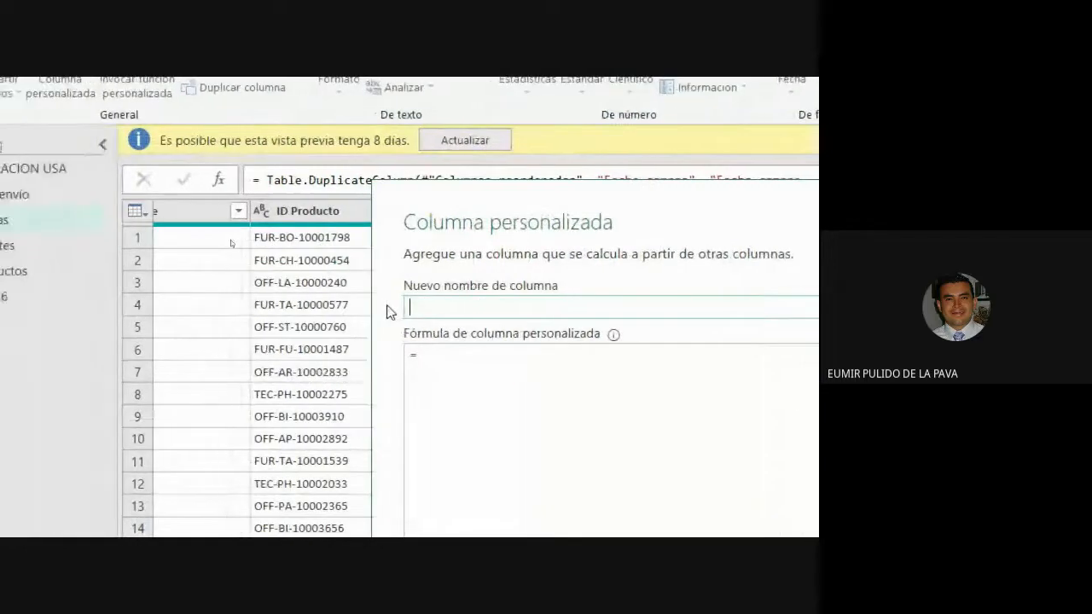
# Name the custom column "Coste Unitario" and begin its formula with ([Ventas]-[Beneficio])
pyautogui.write('Coste Un')
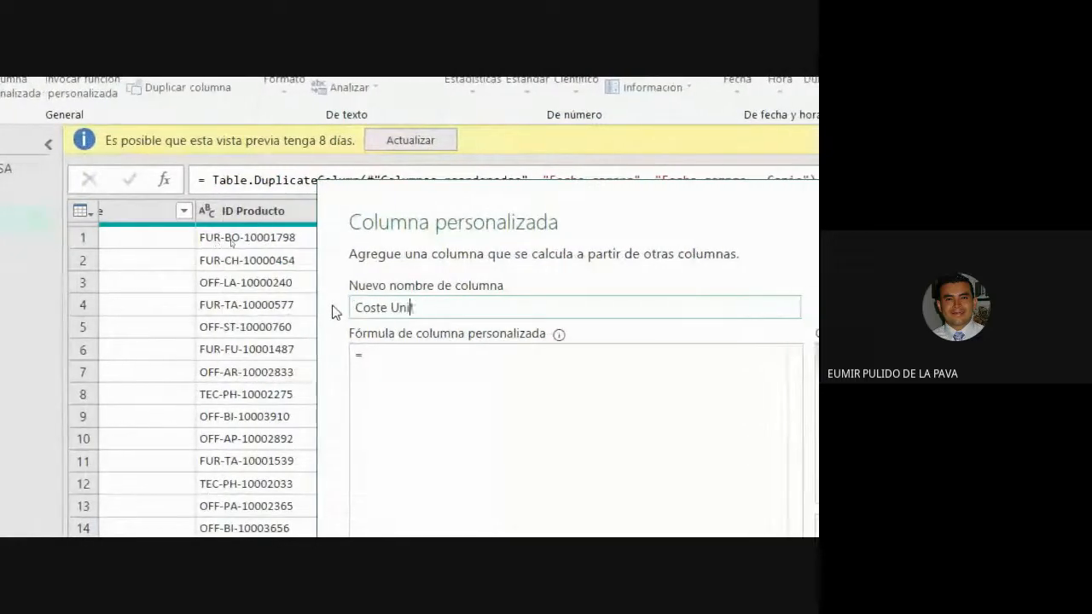
pyautogui.write('tario')
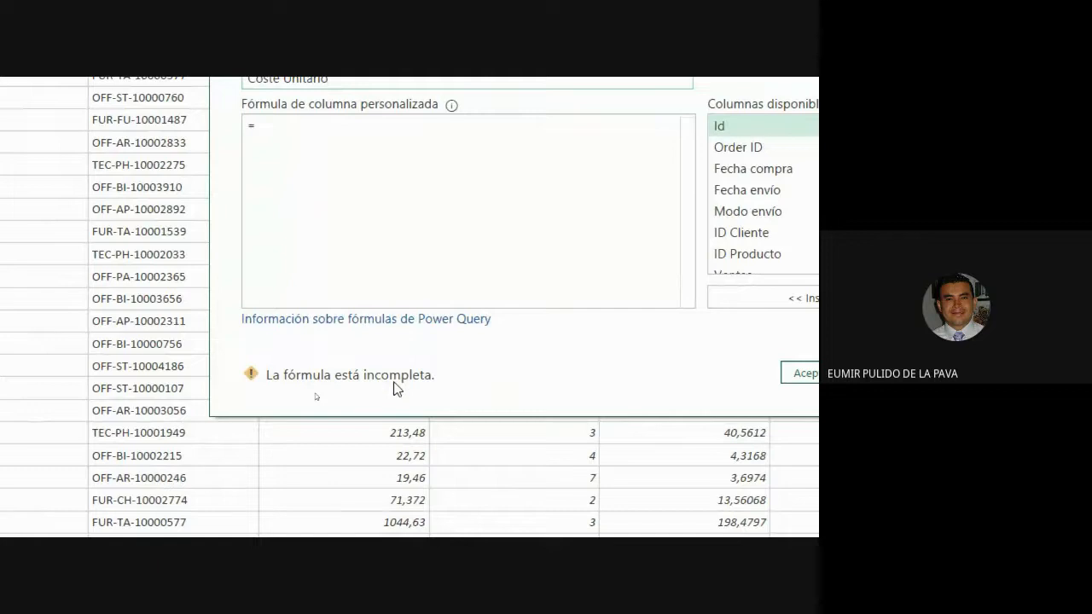
pyautogui.click(360, 156)
pyautogui.write('(')
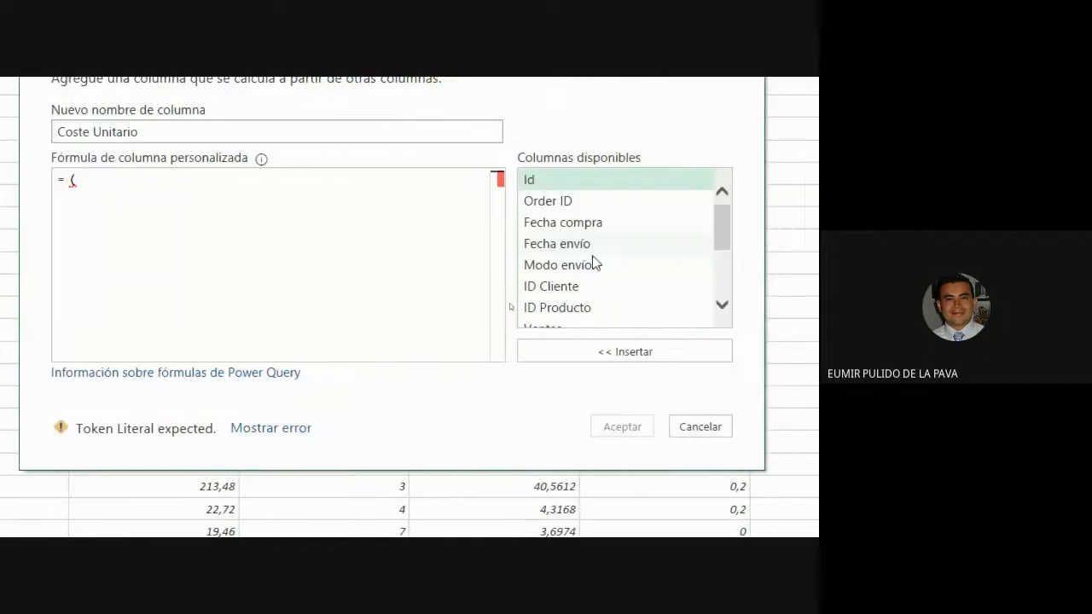
pyautogui.scroll(-1, 783, 261)
pyautogui.doubleClick(587, 315)
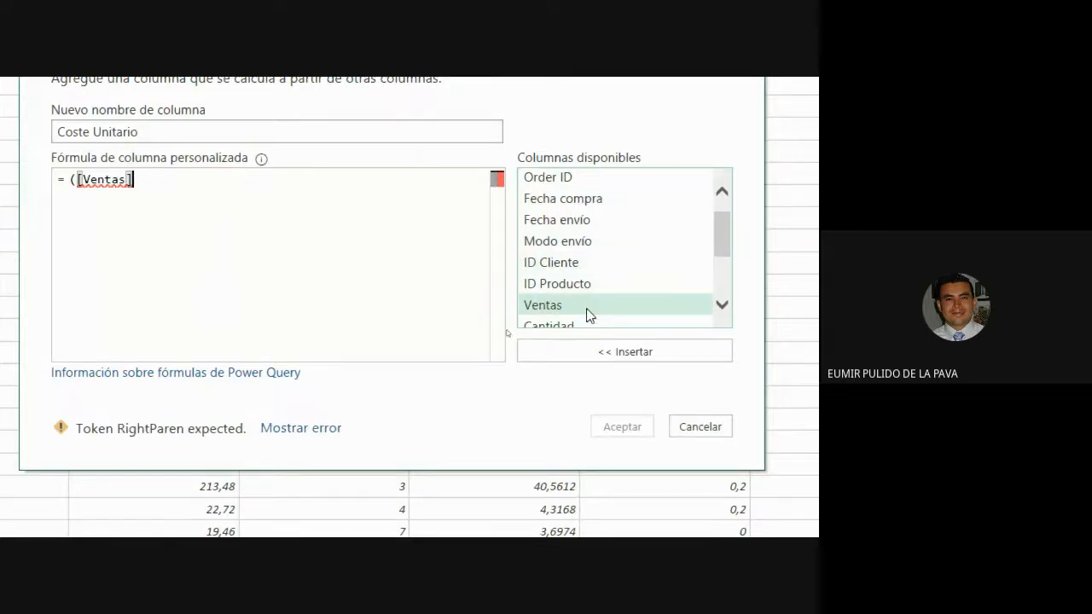
pyautogui.write('-')
pyautogui.scroll(-2, 580, 271)
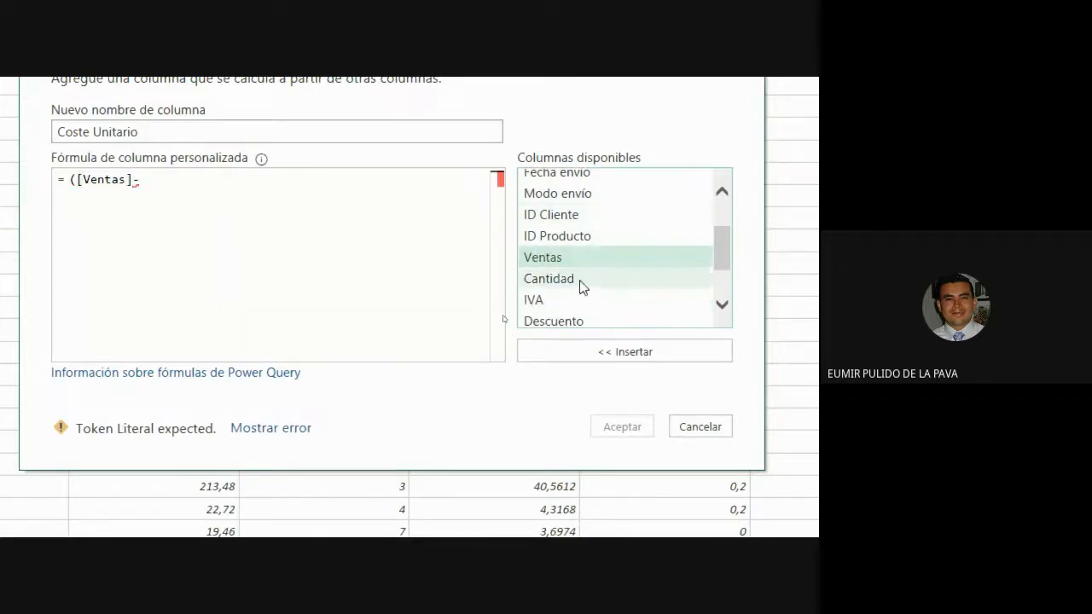
pyautogui.scroll(3, 580, 280)
pyautogui.scroll(-6, 580, 290)
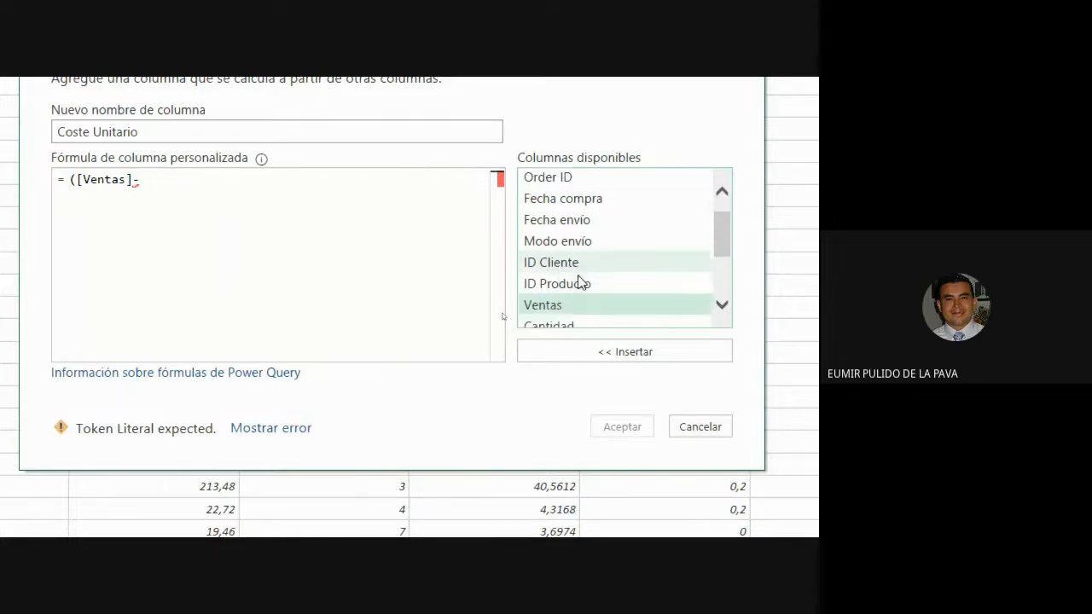
pyautogui.doubleClick(561, 278)
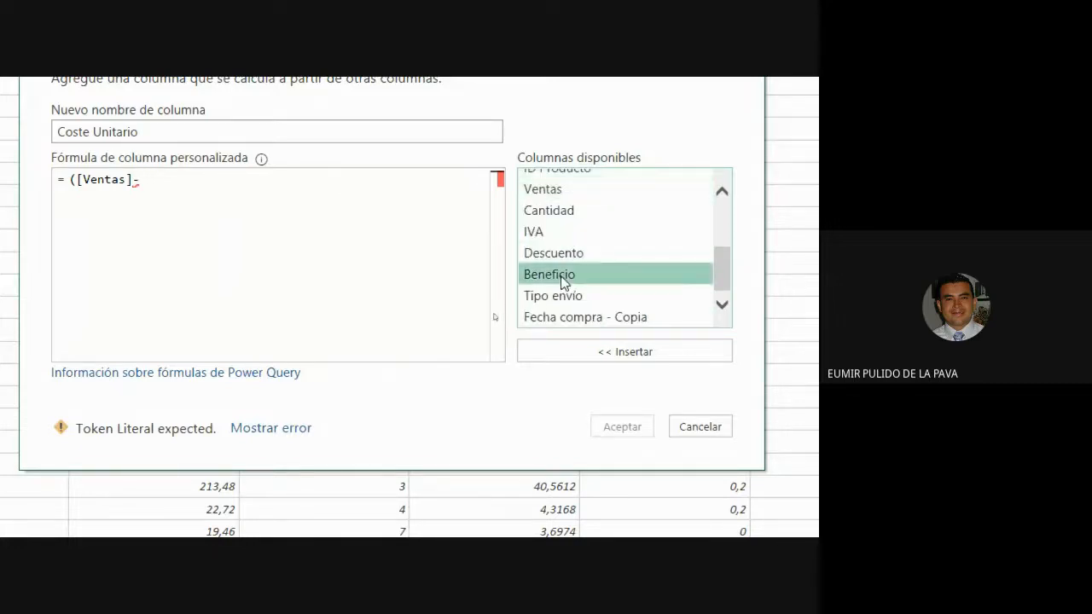
pyautogui.write(')')
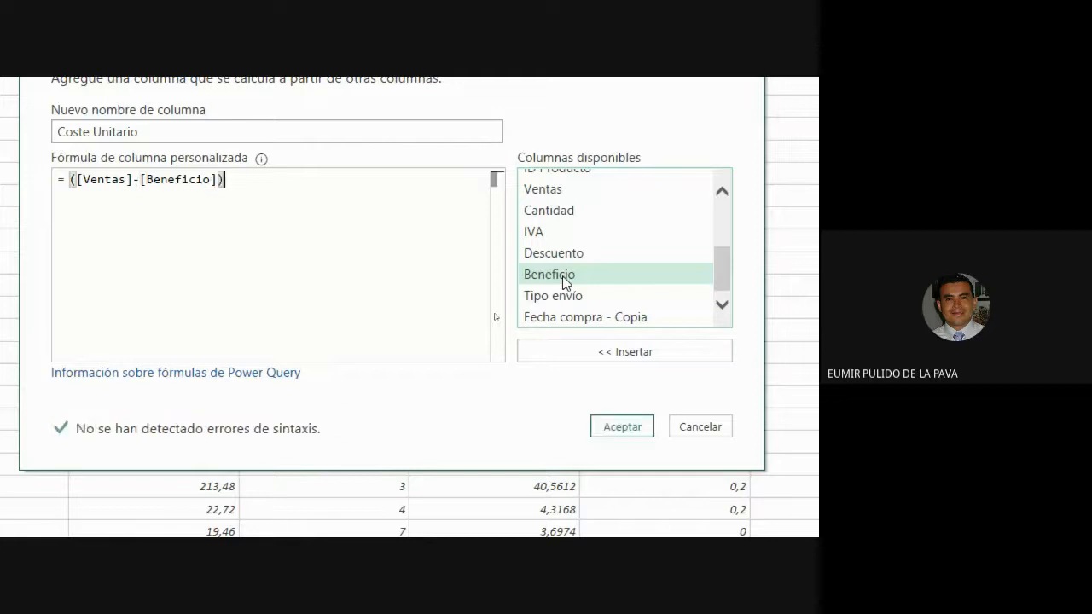
# Complete the Coste Unitario formula by dividing by [Cantidad], and add the column to the Ventas query
pyautogui.write('/')
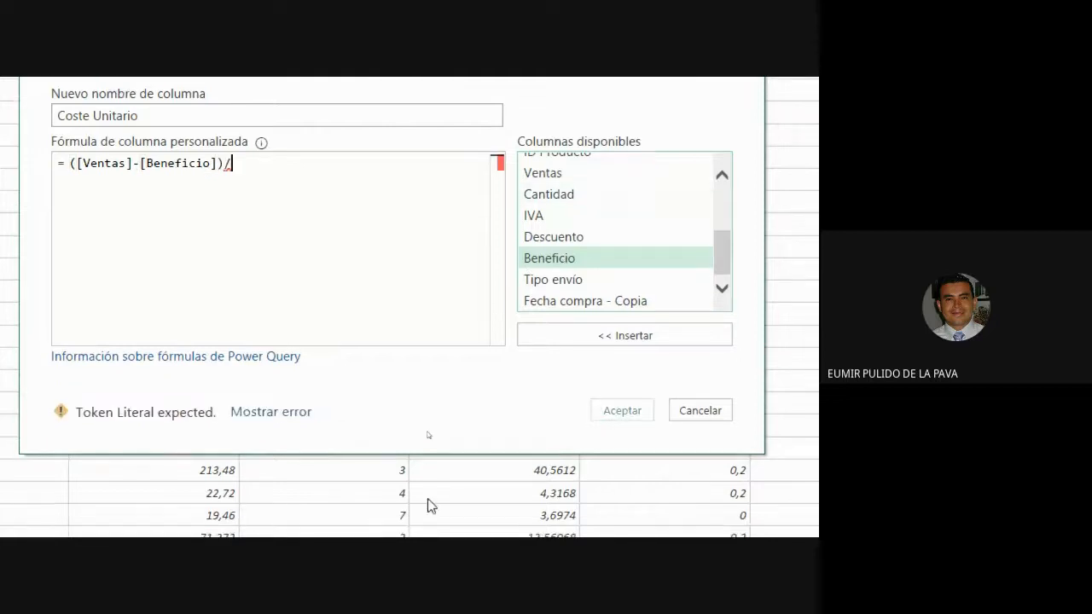
pyautogui.doubleClick(548, 194)
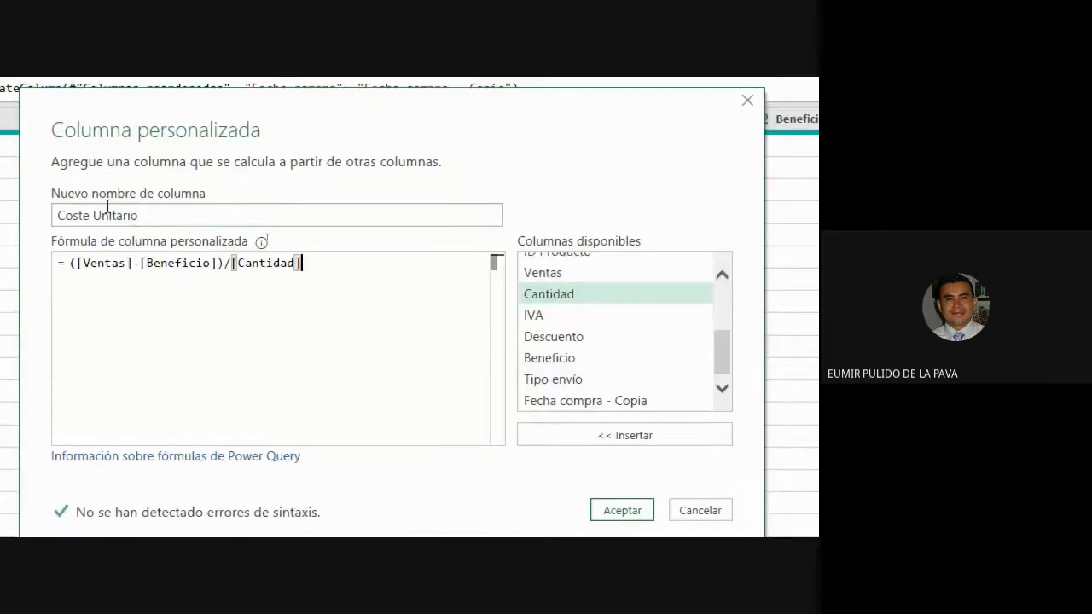
pyautogui.click(622, 496)
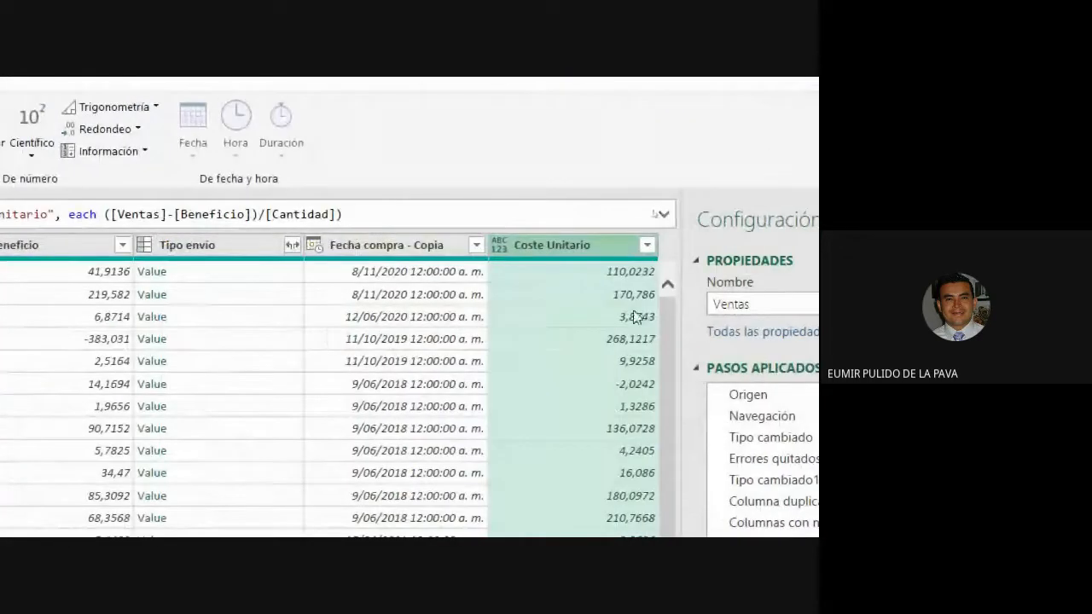
pyautogui.click(561, 277)
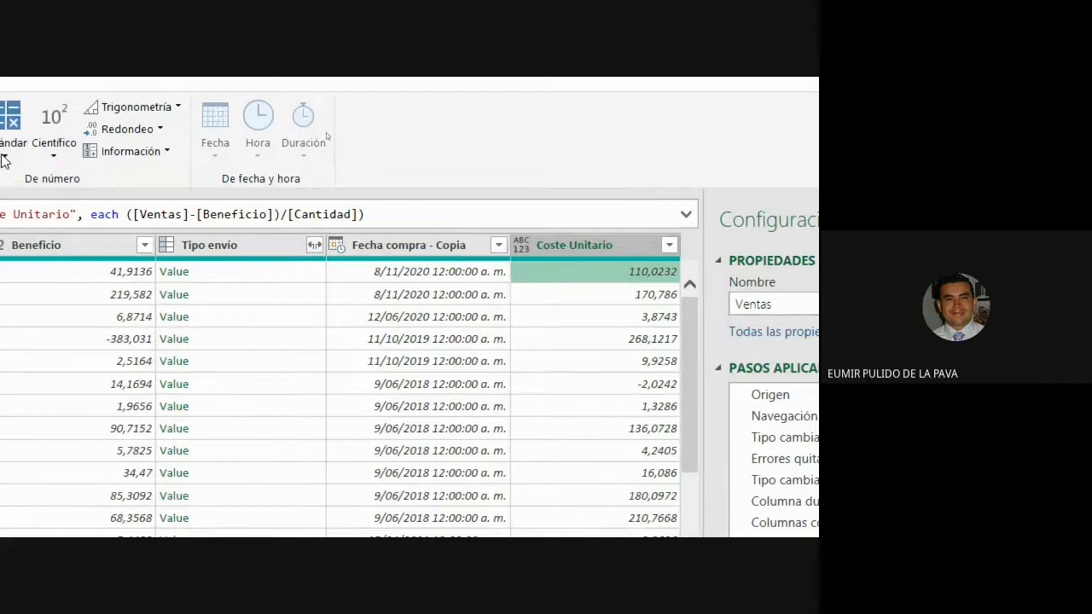
# Add a custom column named "% Beneficio" to the Ventas query with the formula [Beneficio]/[Ventas]
pyautogui.click(130, 177)
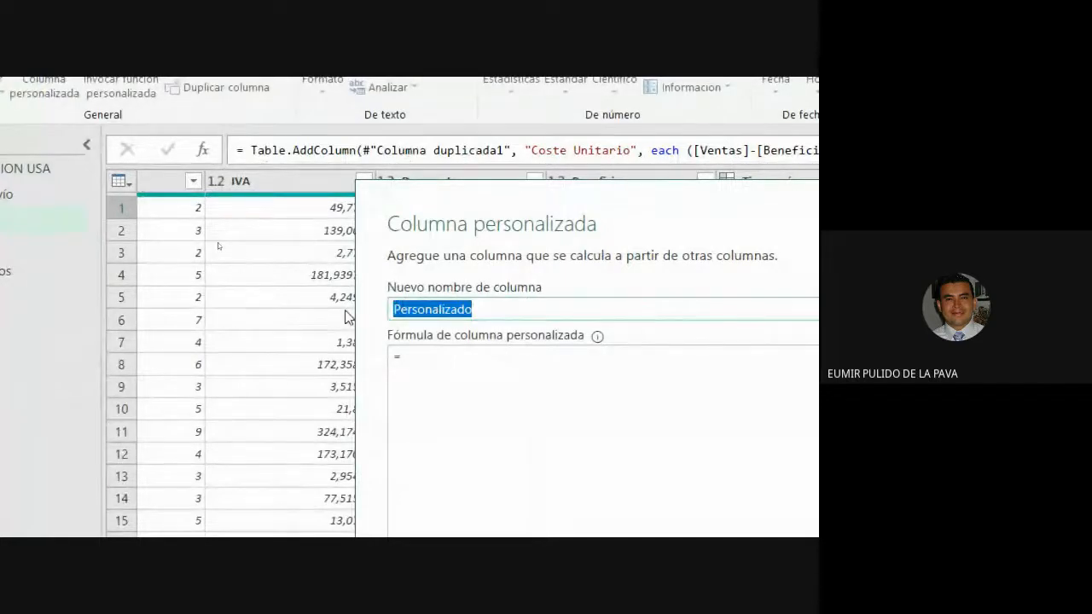
pyautogui.write('%')
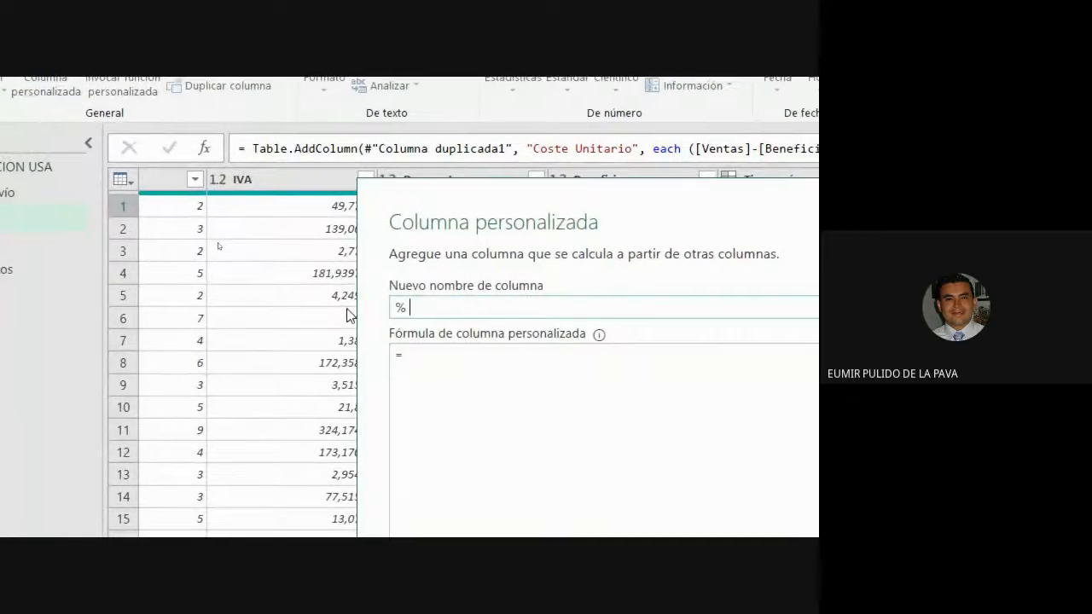
pyautogui.write(' B')
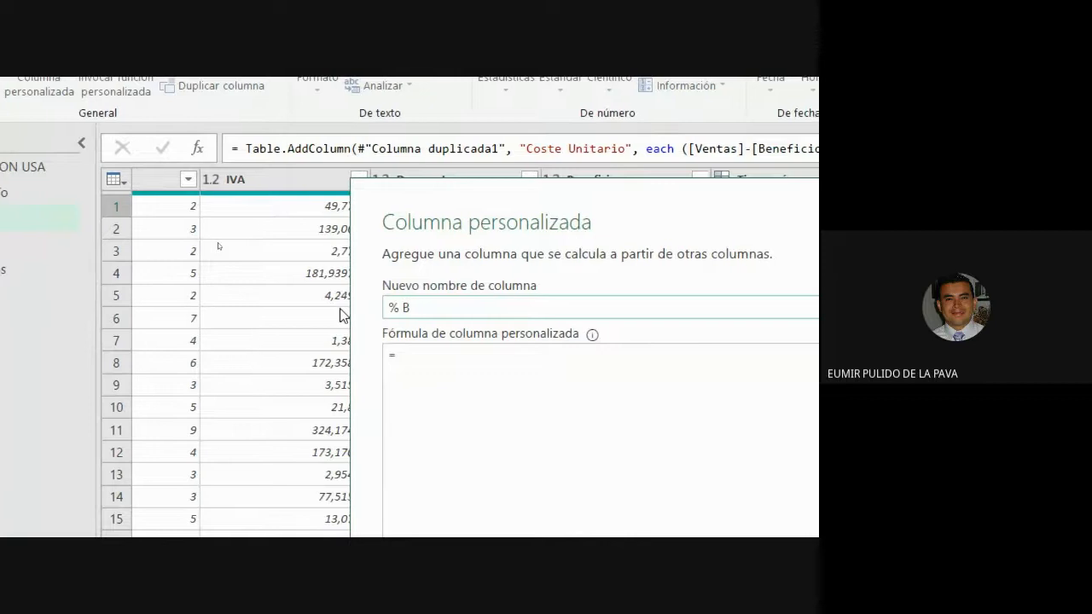
pyautogui.write('enefici')
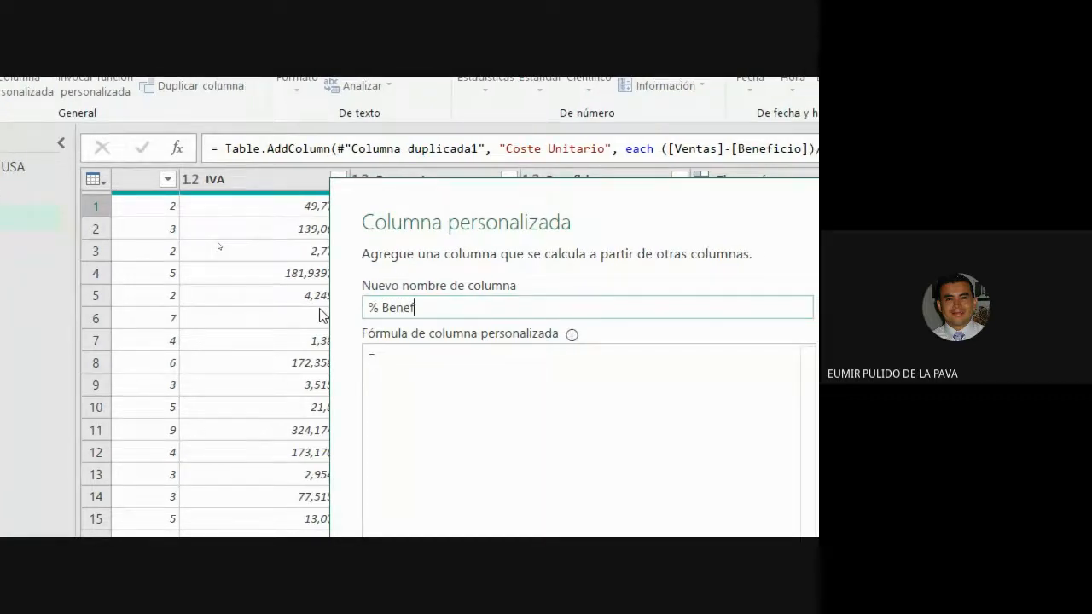
pyautogui.write('o')
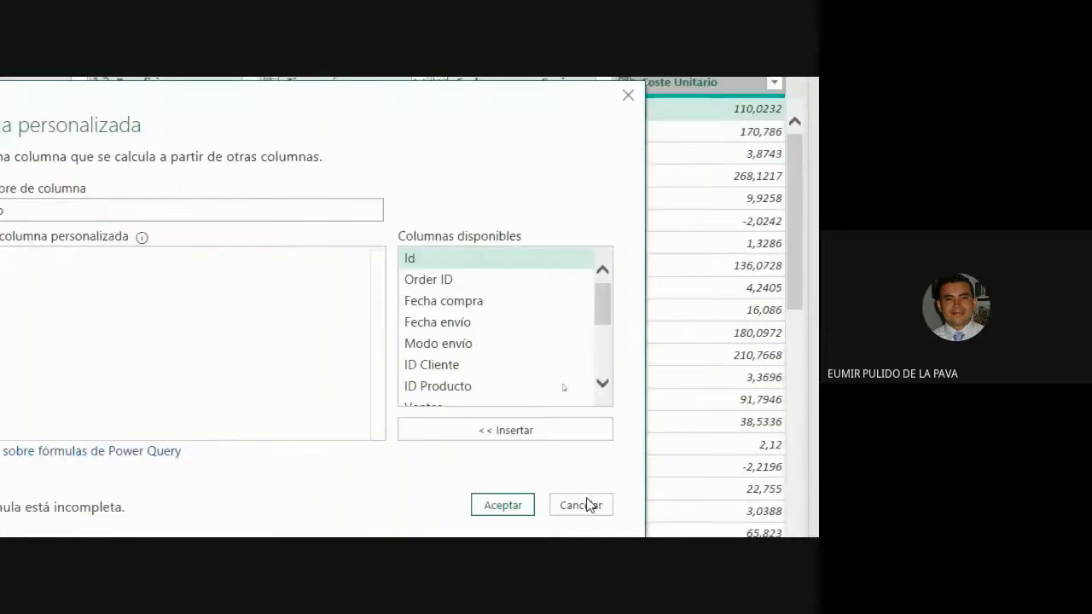
pyautogui.scroll(-4, 497, 351)
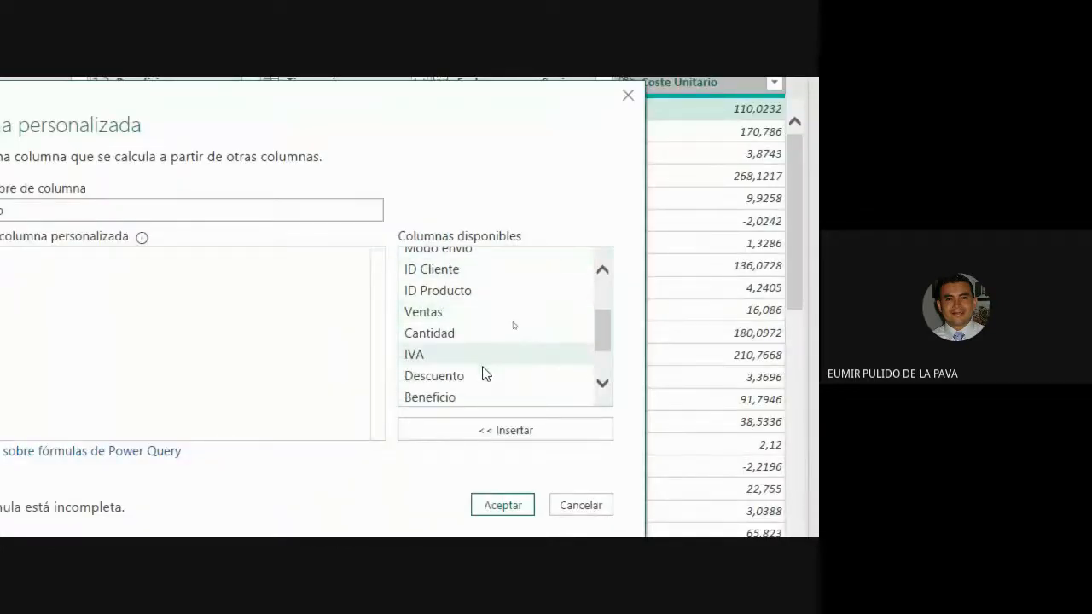
pyautogui.doubleClick(449, 398)
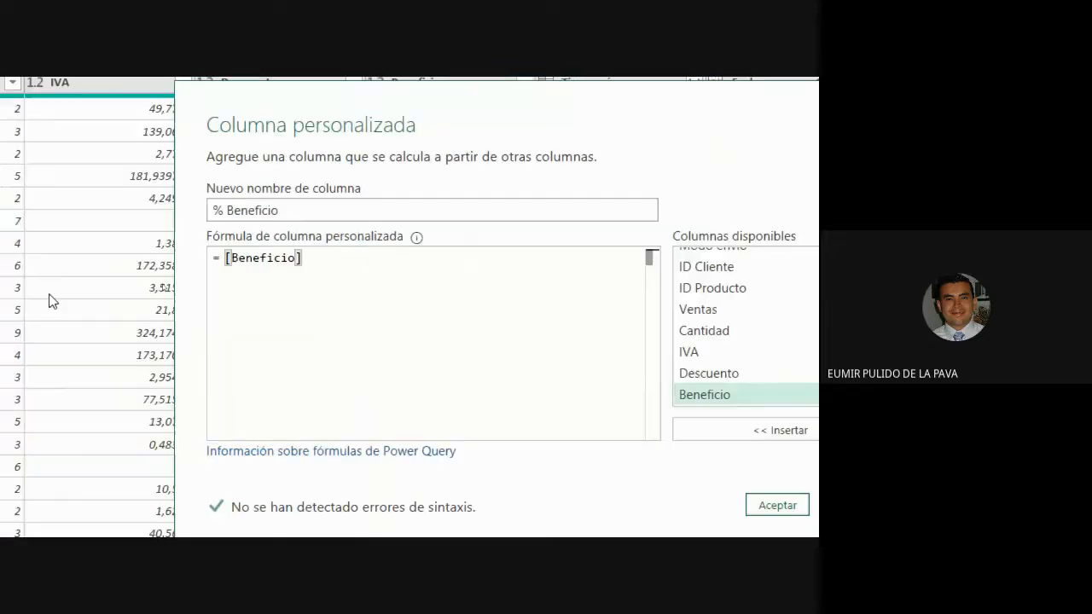
pyautogui.write('/')
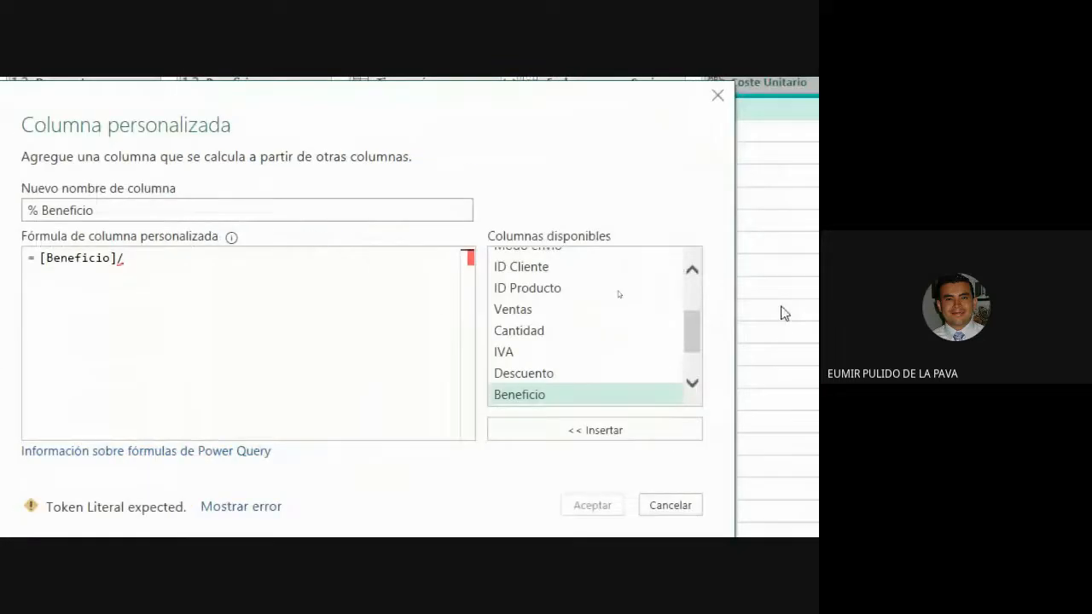
pyautogui.doubleClick(551, 312)
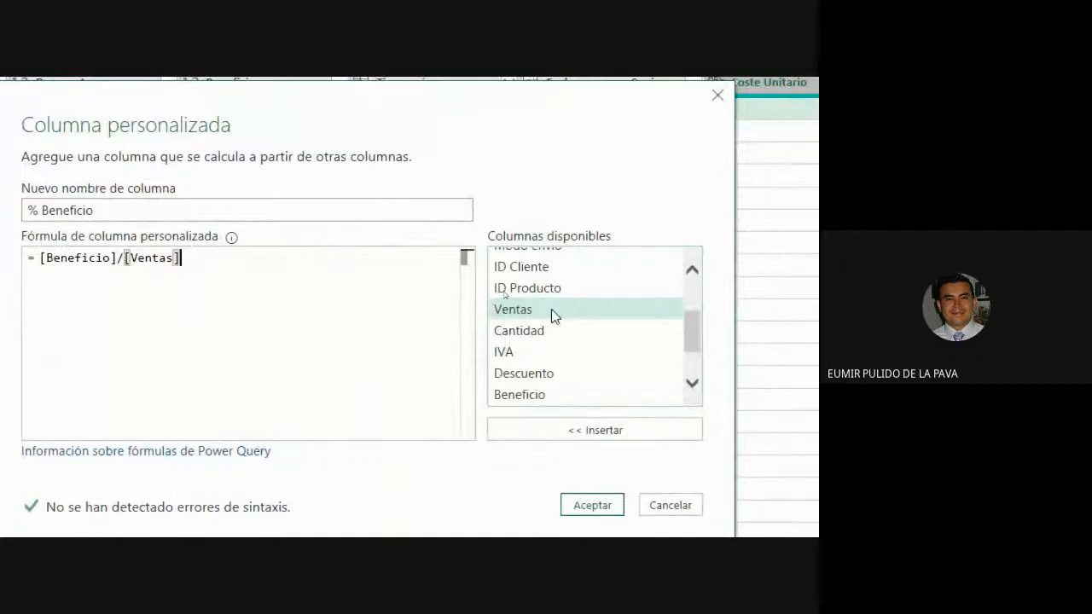
pyautogui.click(582, 508)
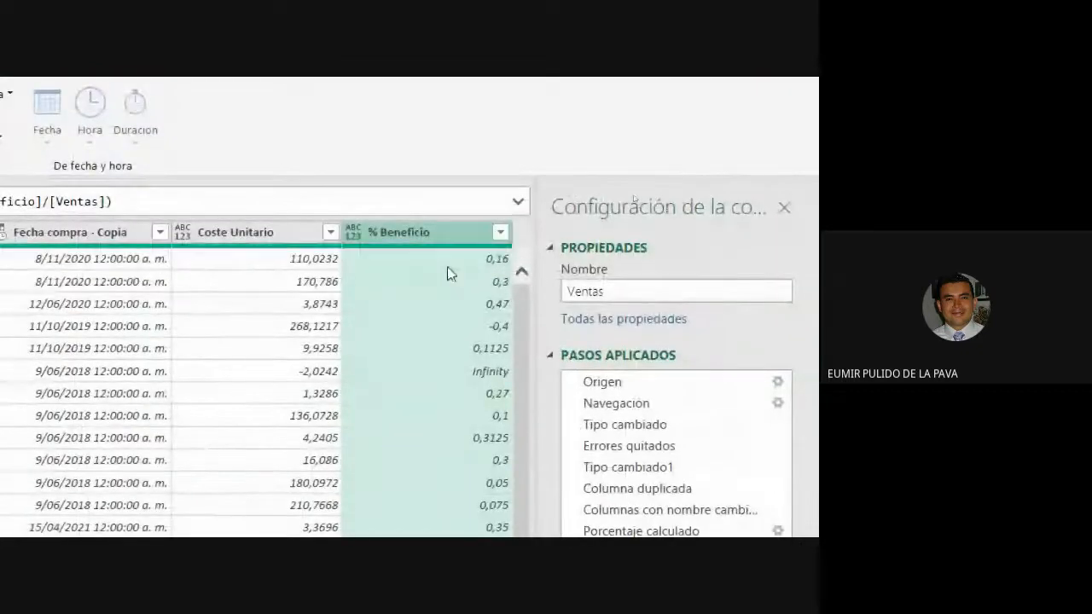
# Set the data type of the % Beneficio column to Porcentaje
pyautogui.click(354, 232)
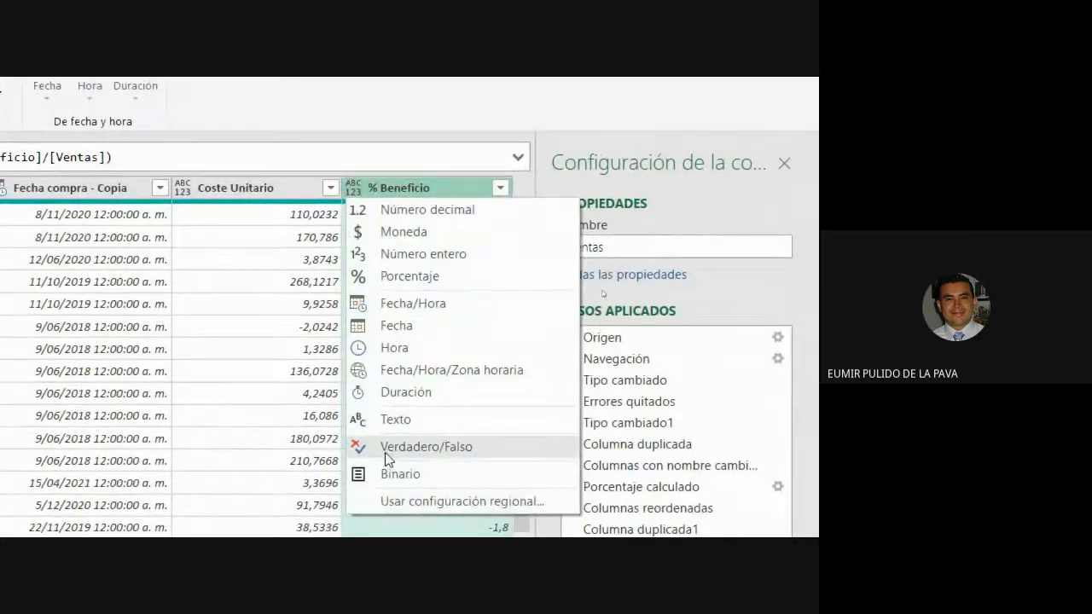
pyautogui.click(400, 277)
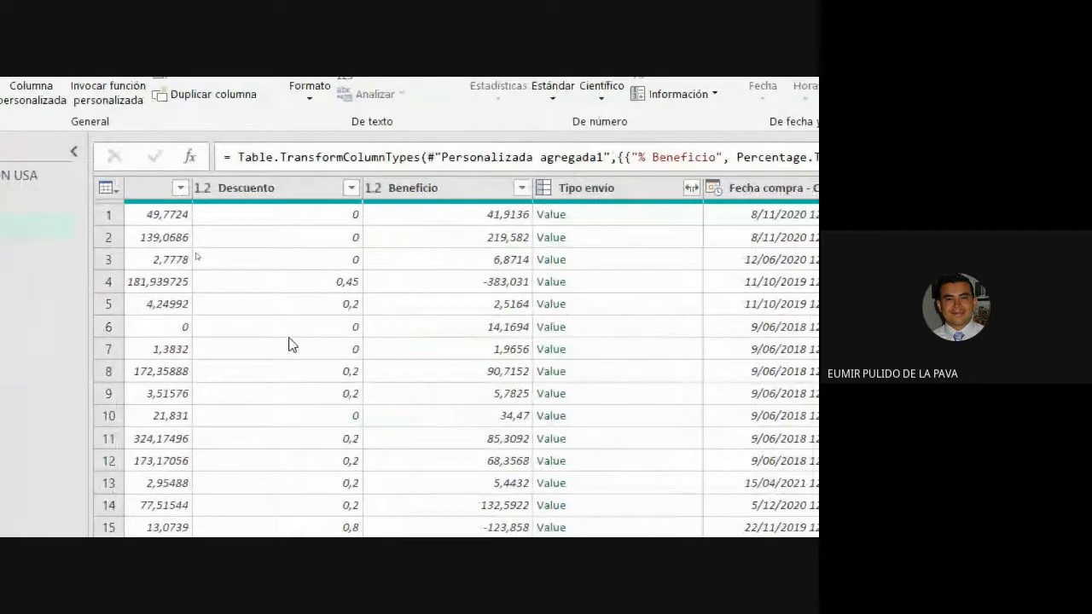
# Filter the Descuento column of the Ventas query to exclude rows with the value 0
pyautogui.click(351, 188)
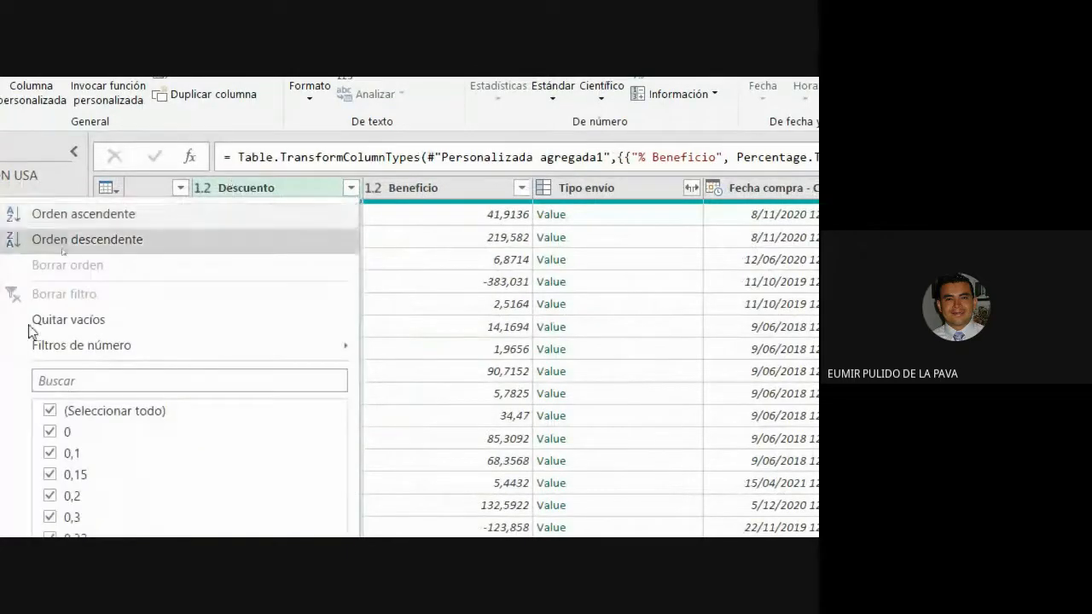
pyautogui.click(49, 431)
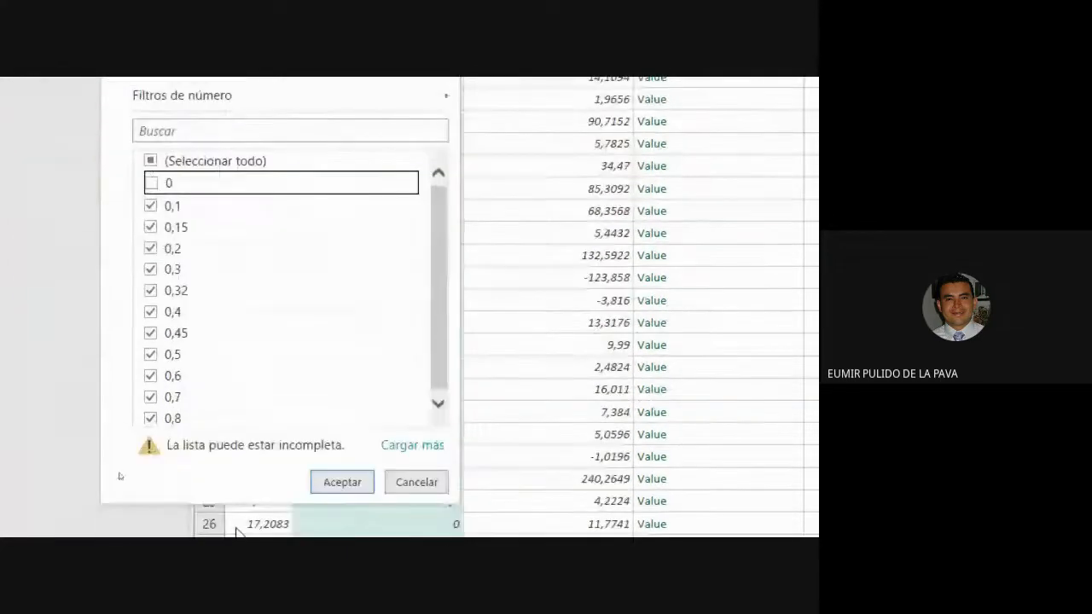
pyautogui.click(331, 482)
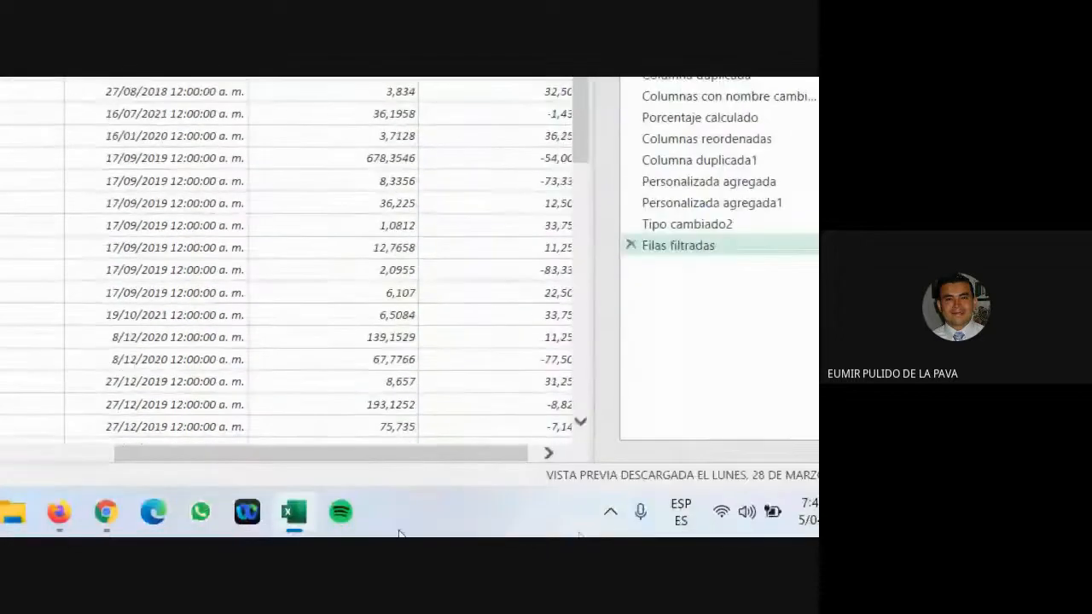
# Start a new conditional column in the Ventas query and name it "¿OBJETIVO CUMPLIDO?"
pyautogui.moveTo(415, 461); pyautogui.dragTo(519, 453)
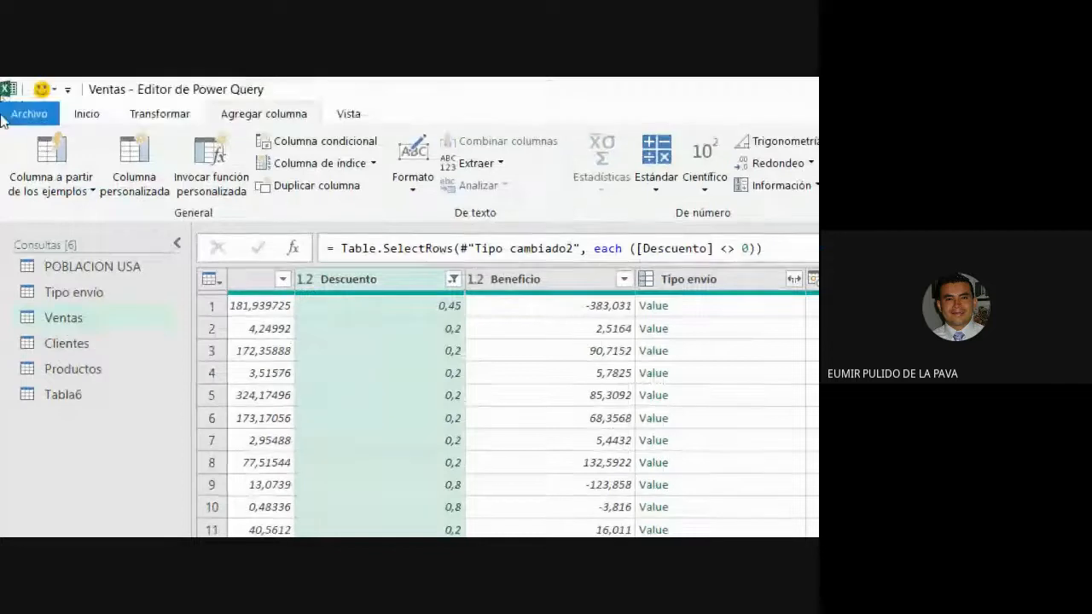
pyautogui.click(304, 147)
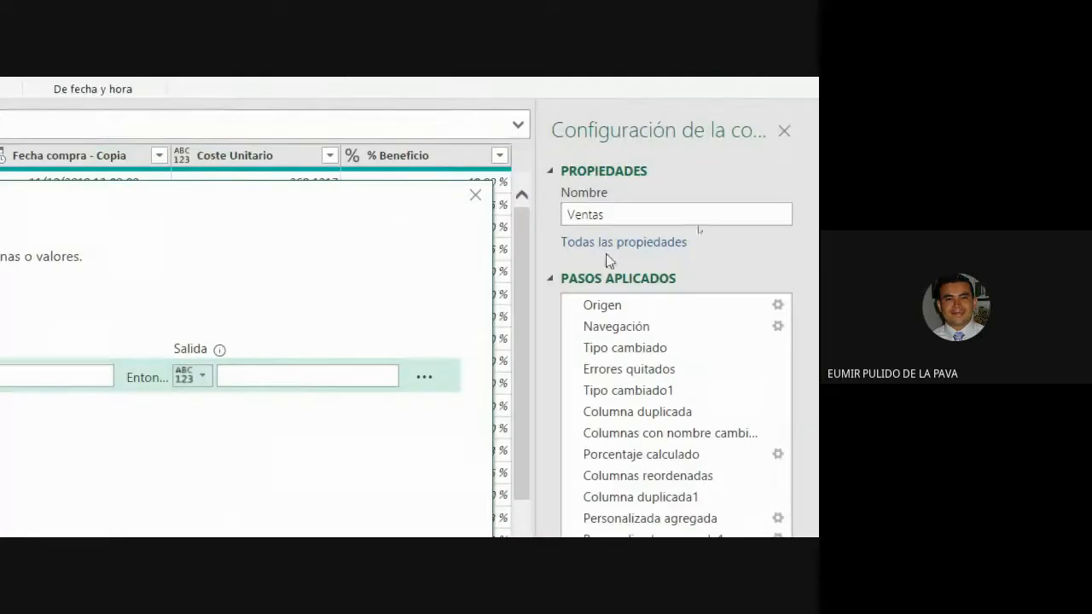
pyautogui.moveTo(420, 213); pyautogui.dragTo(189, 290)
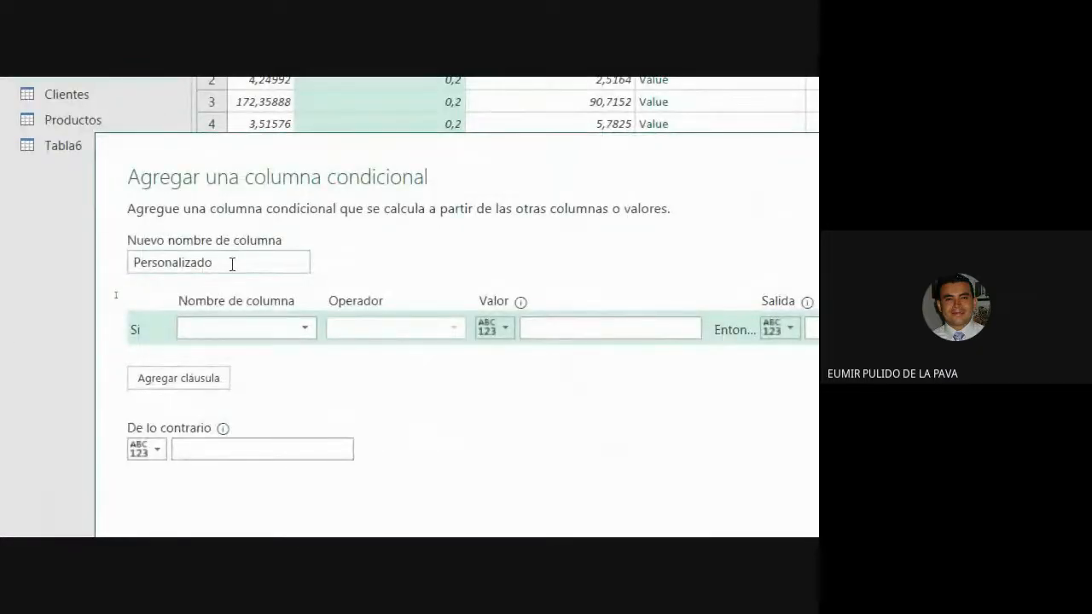
pyautogui.write('cu')
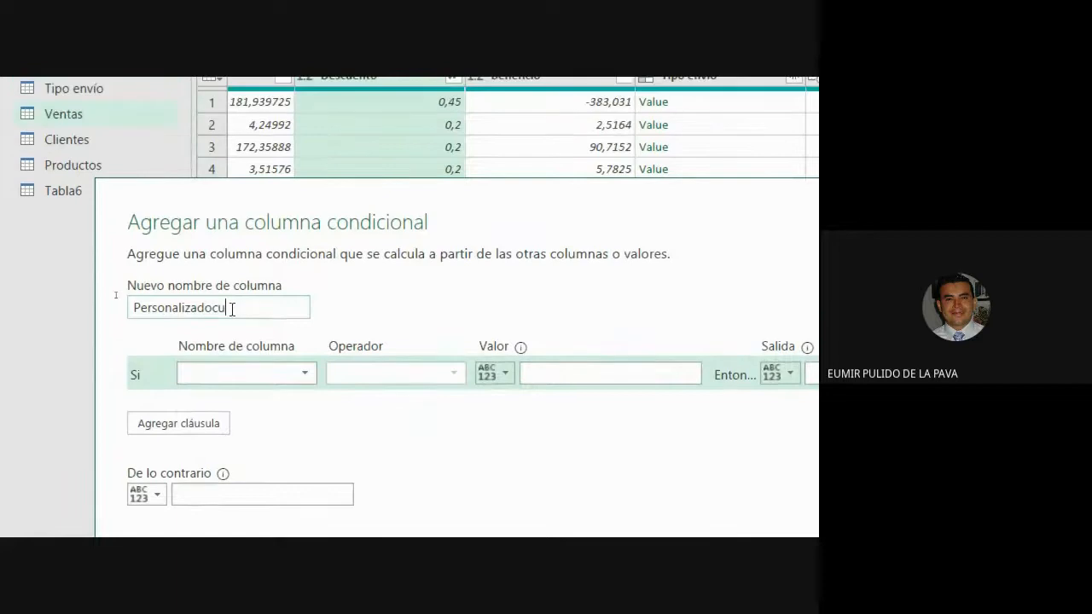
pyautogui.press('BackSpace')
pyautogui.press('BackSpace')
pyautogui.press('BackSpace')
pyautogui.press('BackSpace')
pyautogui.press('BackSpace')
pyautogui.press('BackSpace')
pyautogui.press('BackSpace')
pyautogui.press('BackSpace')
pyautogui.press('BackSpace')
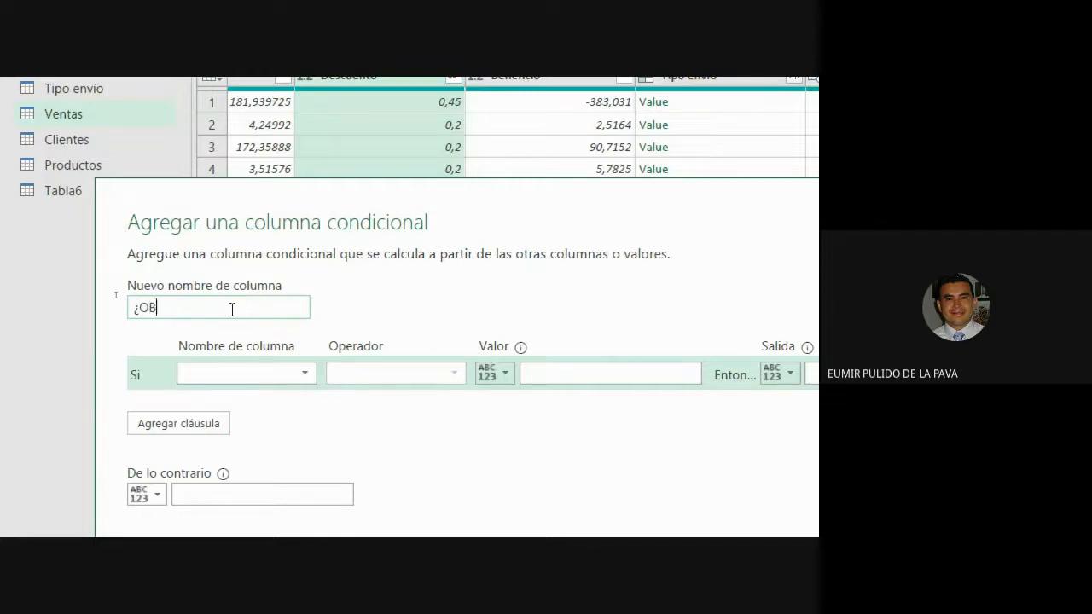
pyautogui.write('CUMPLIDO?')
# Define the first condition: if % Beneficio "es mayor o igual que" 30%, output "POR ENCIMA DEL OBJETIVO"
pyautogui.click(237, 375)
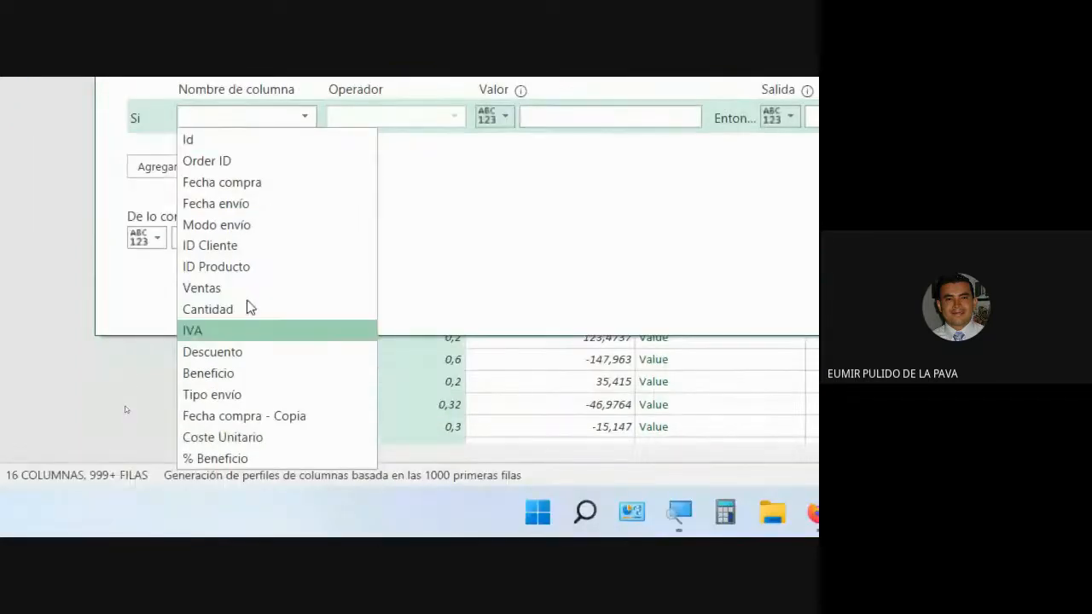
pyautogui.click(236, 458)
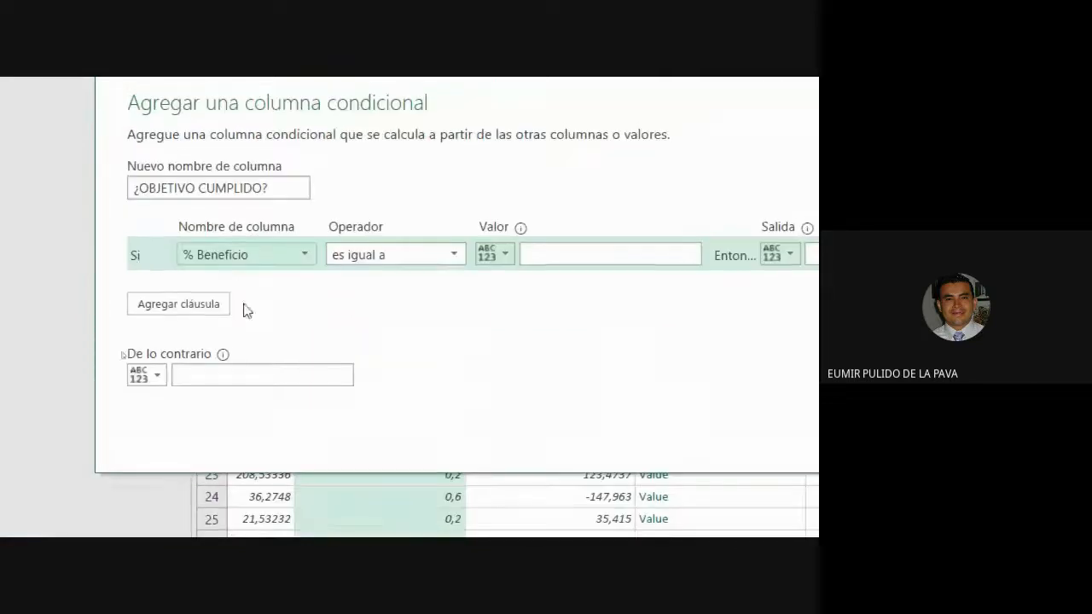
pyautogui.click(444, 122)
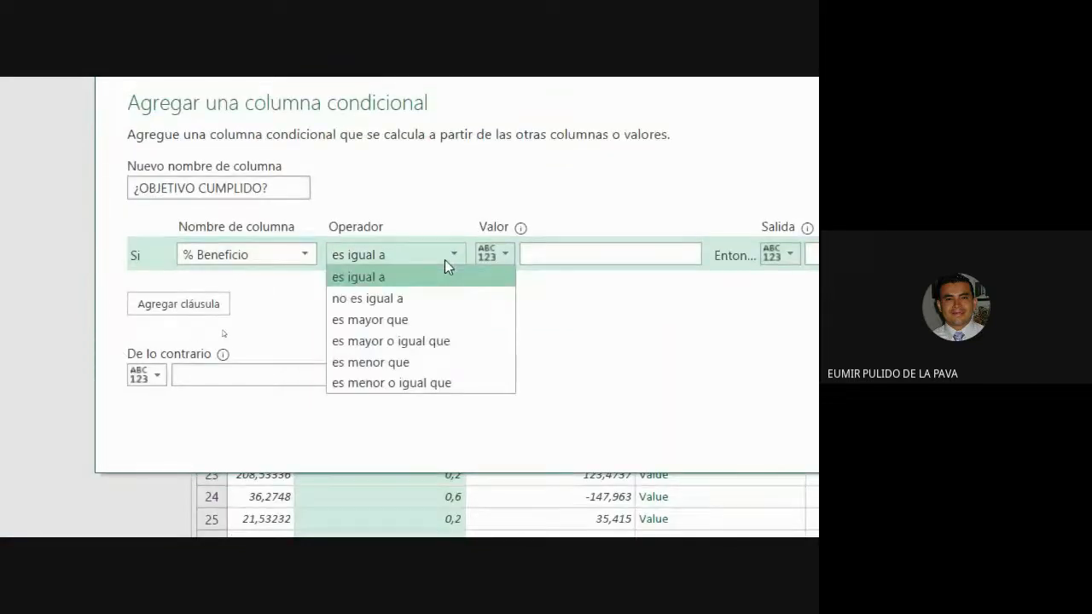
pyautogui.click(444, 340)
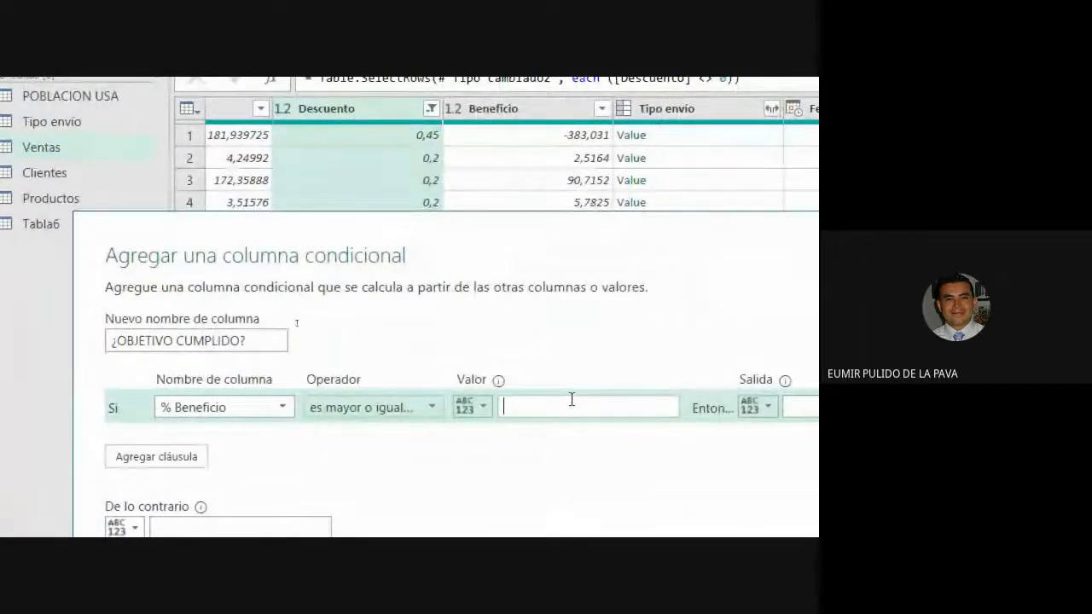
pyautogui.write('30%')
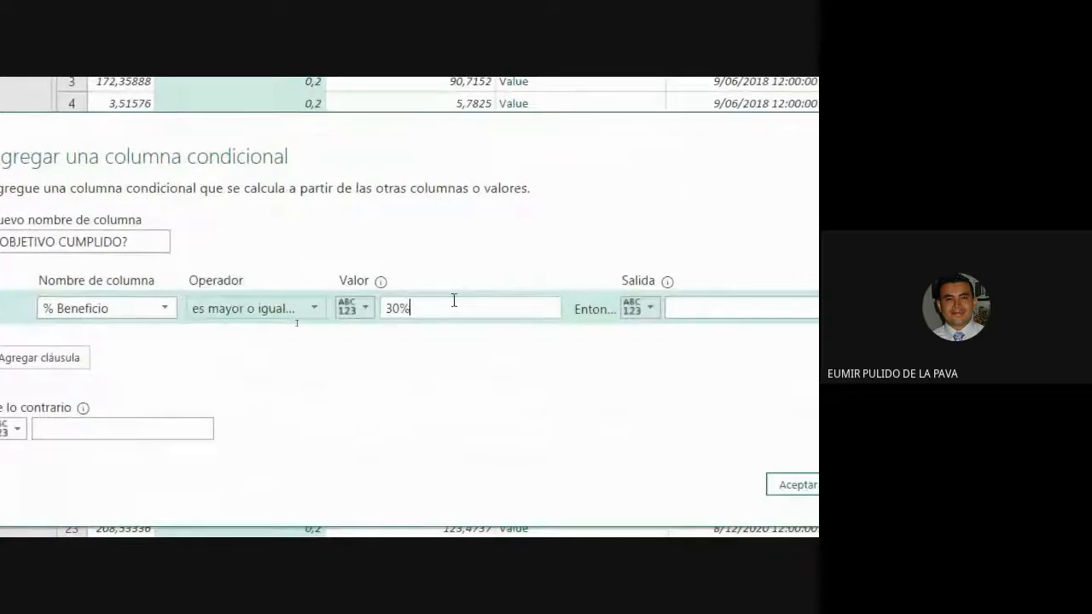
pyautogui.click(800, 316)
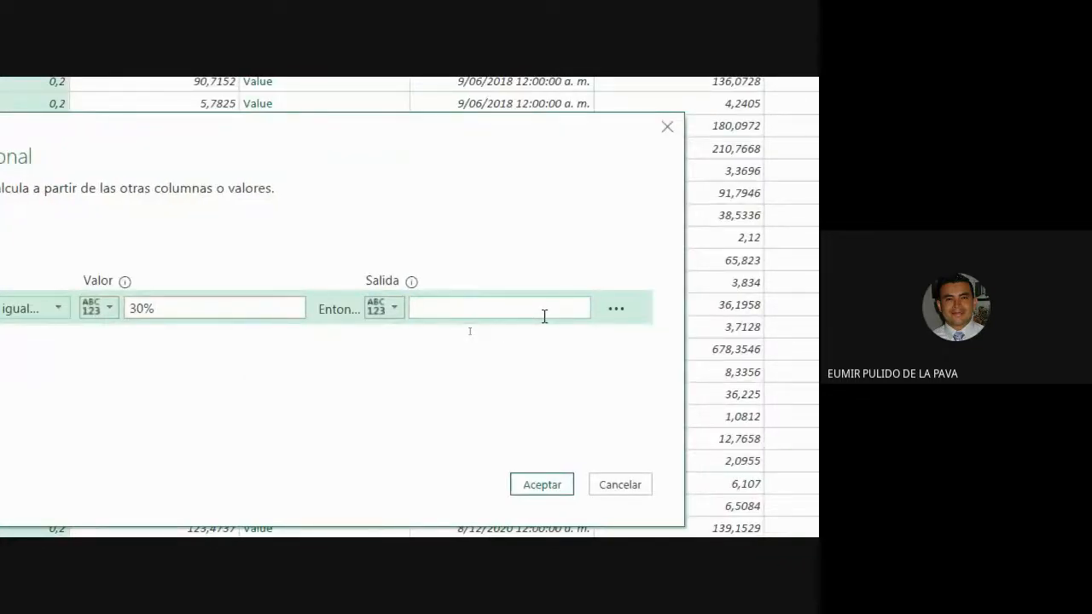
pyautogui.write('POR ENCIMA')
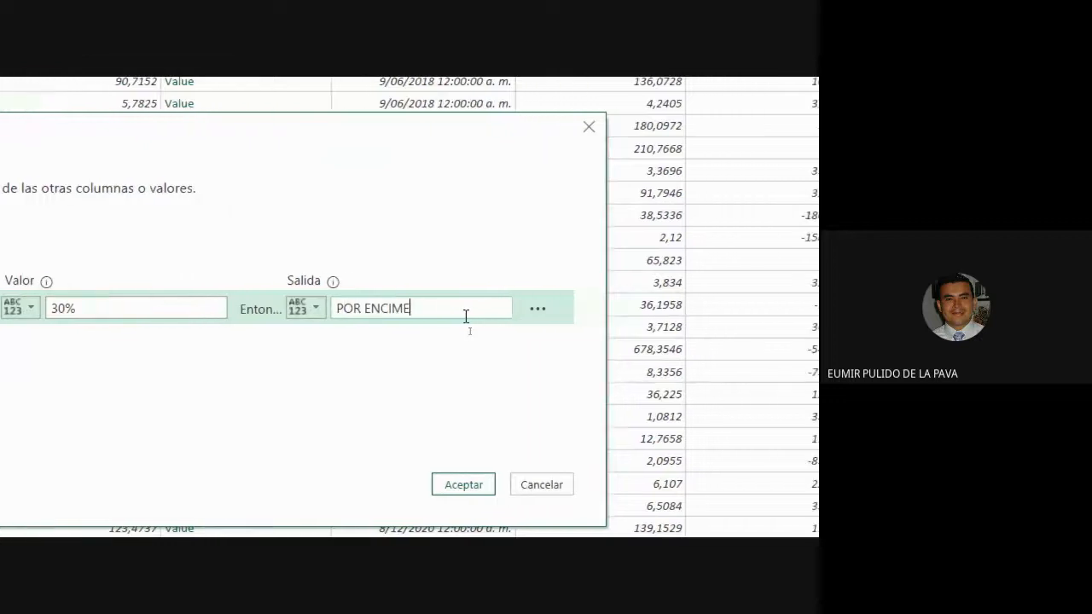
pyautogui.write(' DEL OBJE')
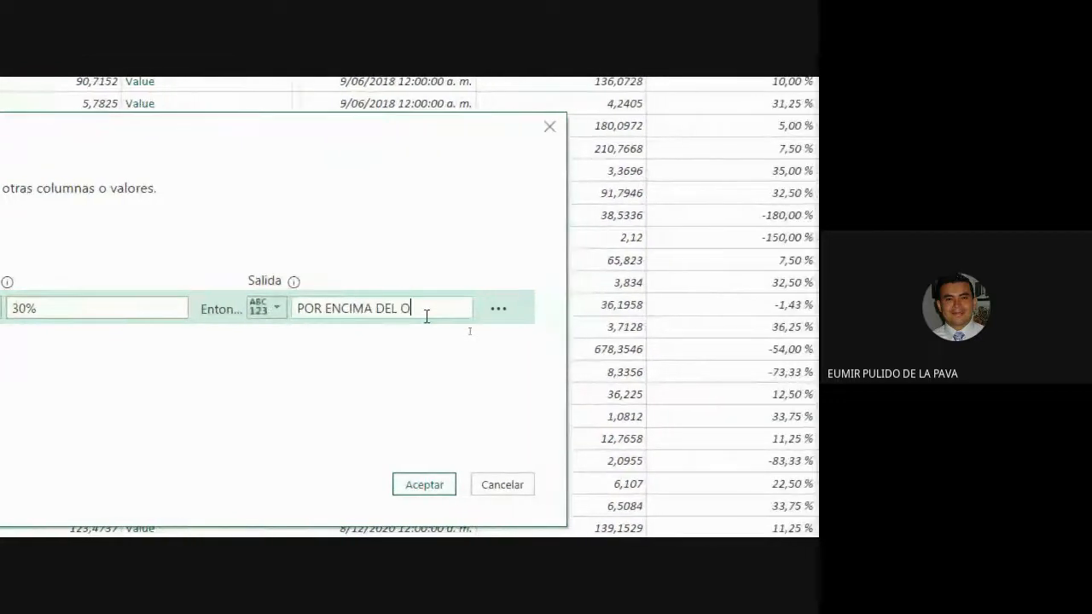
pyautogui.write('TIVO')
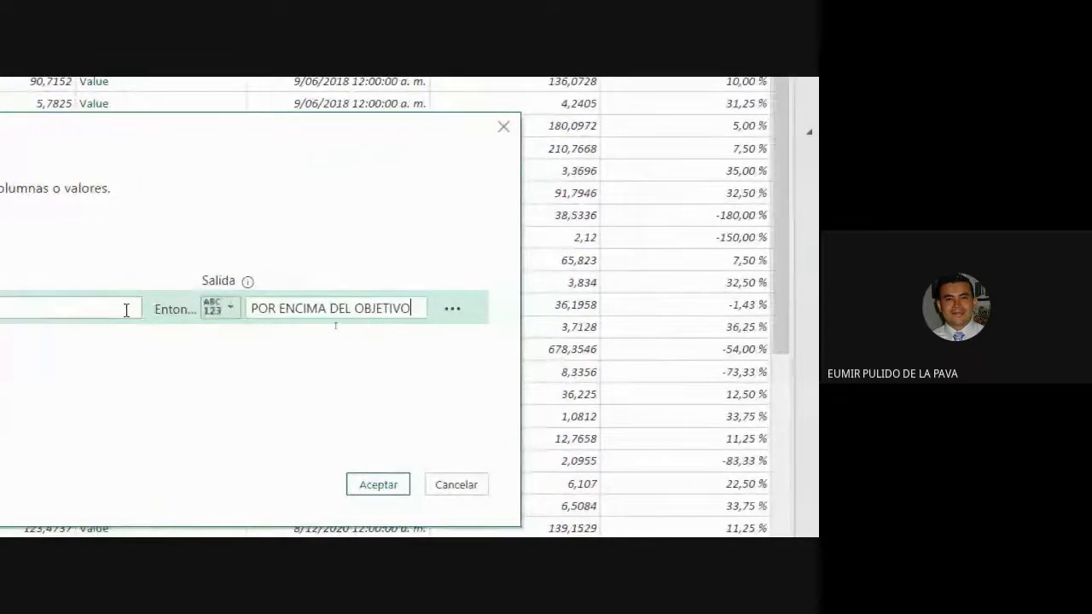
# Add a second clause: if % Beneficio "es mayor o igual que" 20%, output "EN RANGO PROMEDIO"
pyautogui.click(197, 357)
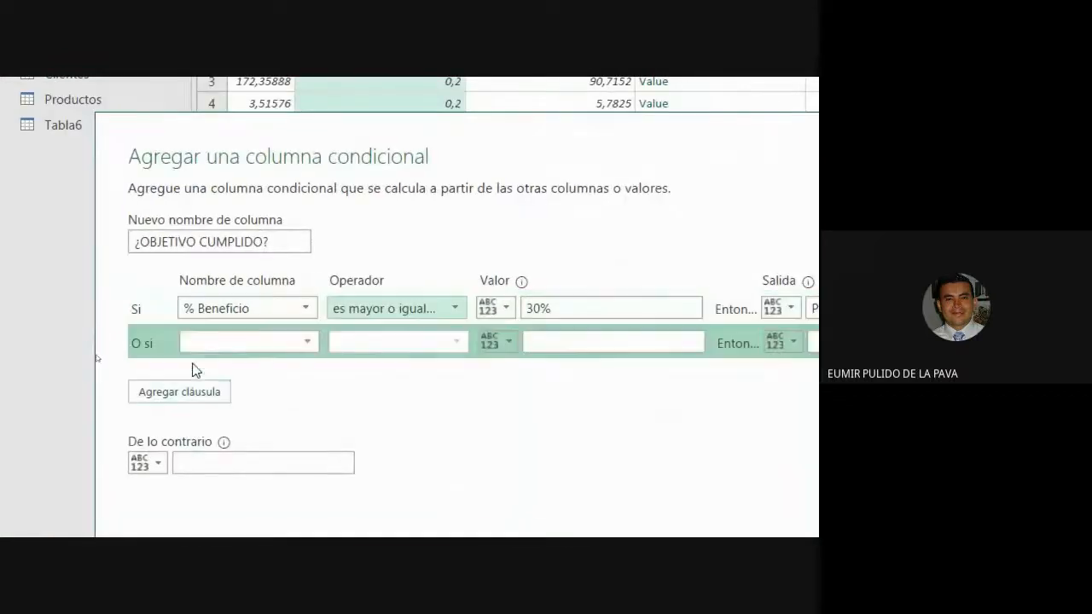
pyautogui.click(270, 342)
pyautogui.click(282, 322)
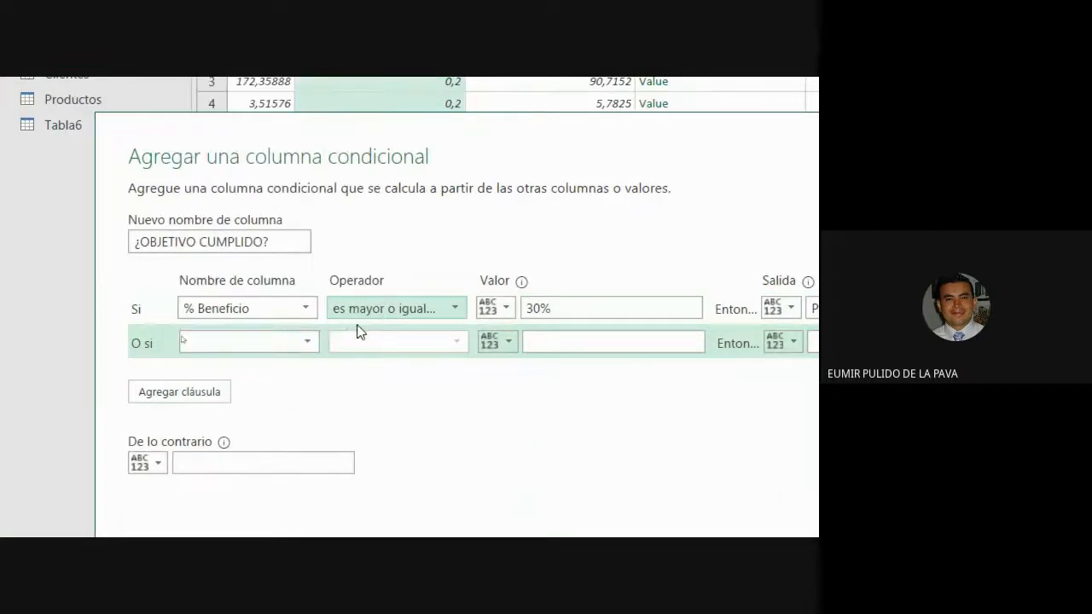
pyautogui.click(369, 338)
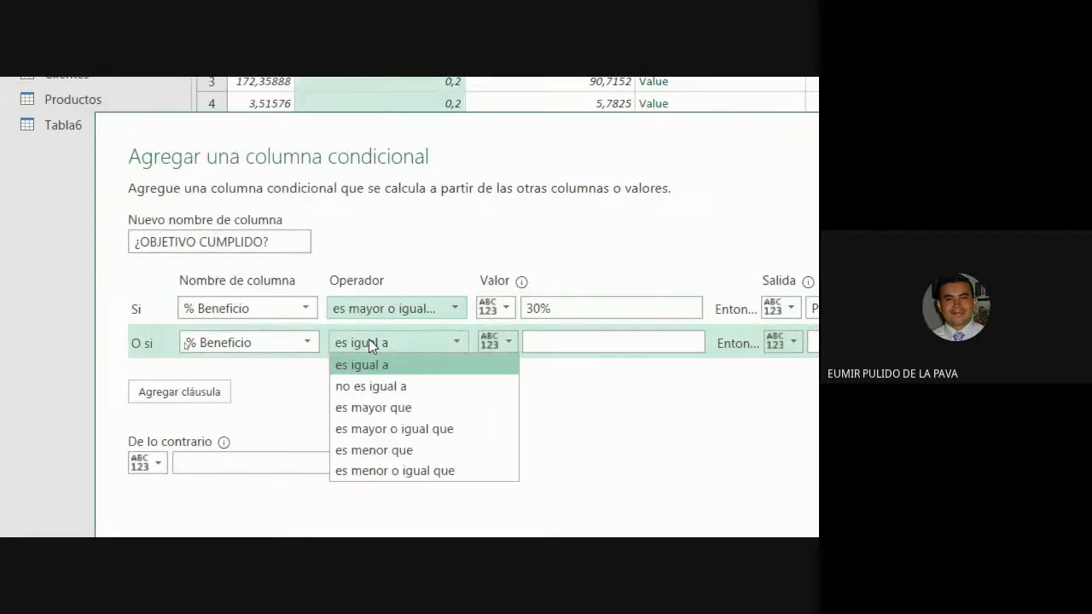
pyautogui.click(378, 428)
pyautogui.click(588, 347)
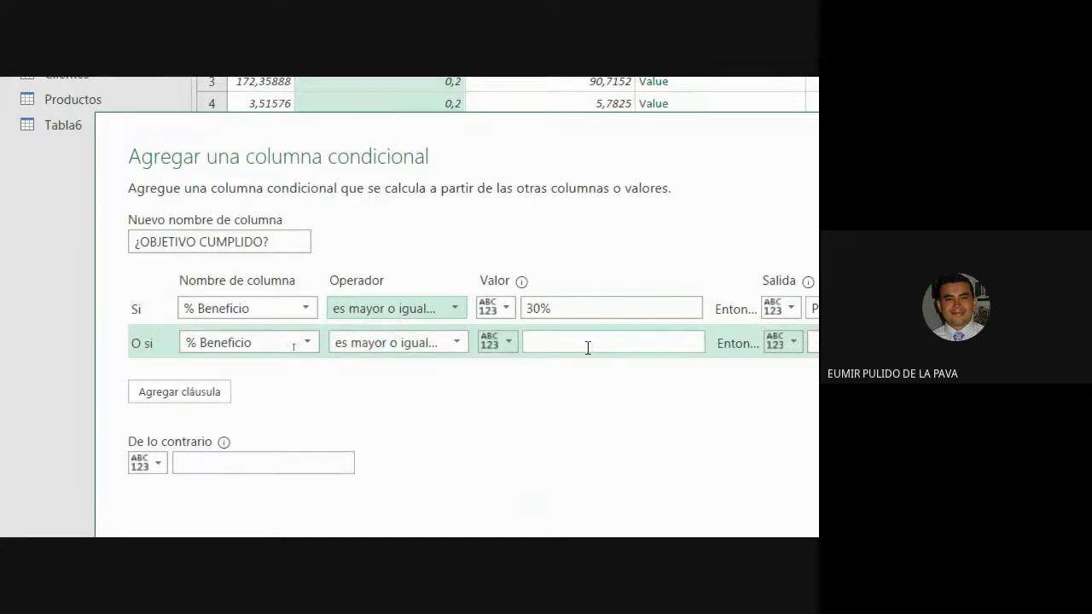
pyautogui.write('20%')
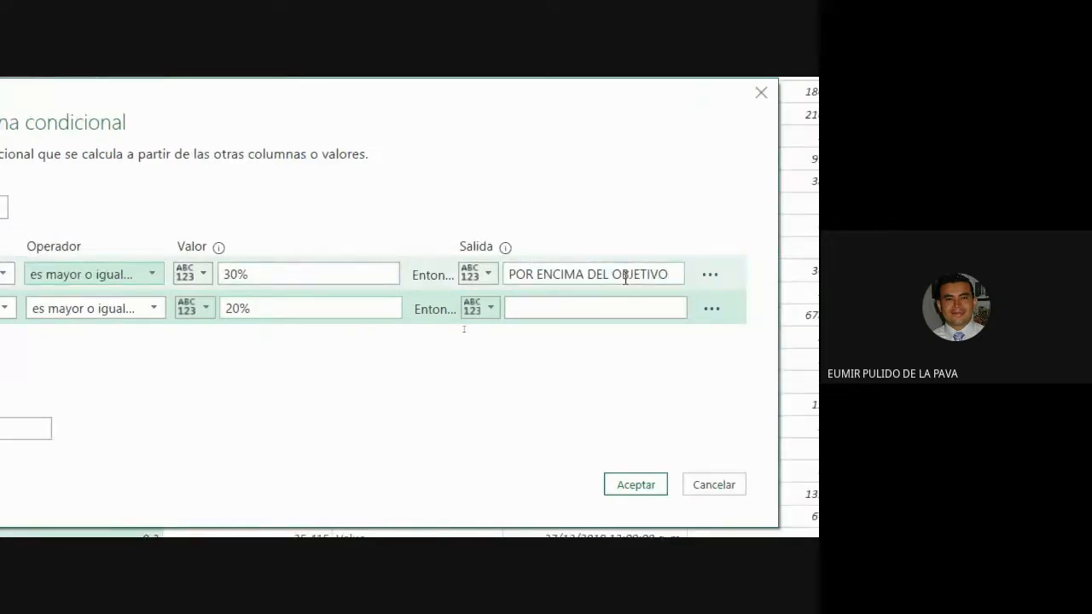
pyautogui.click(705, 308)
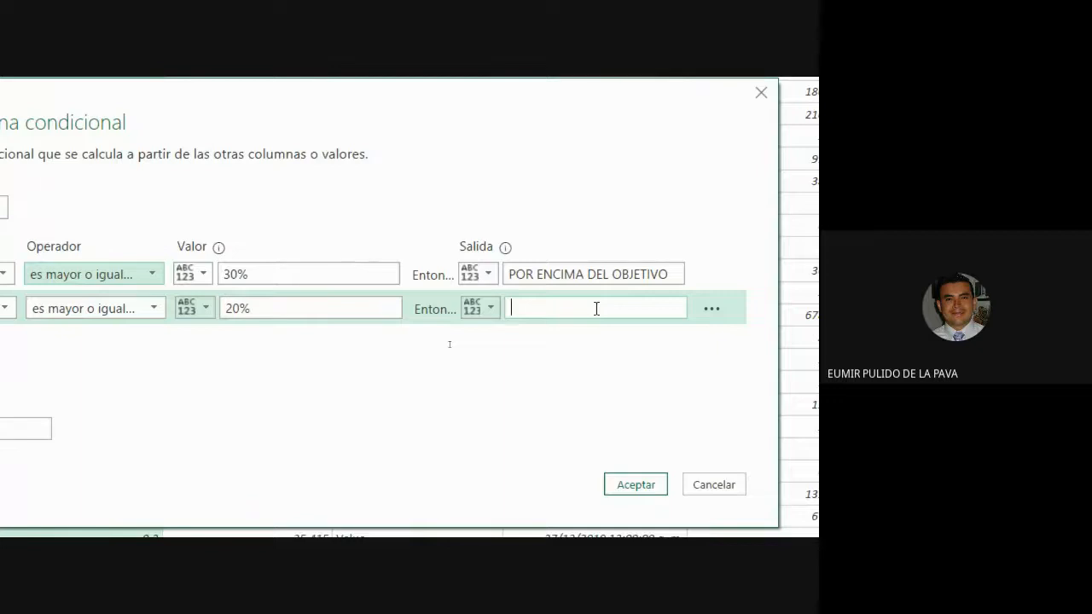
pyautogui.write('EN RANG')
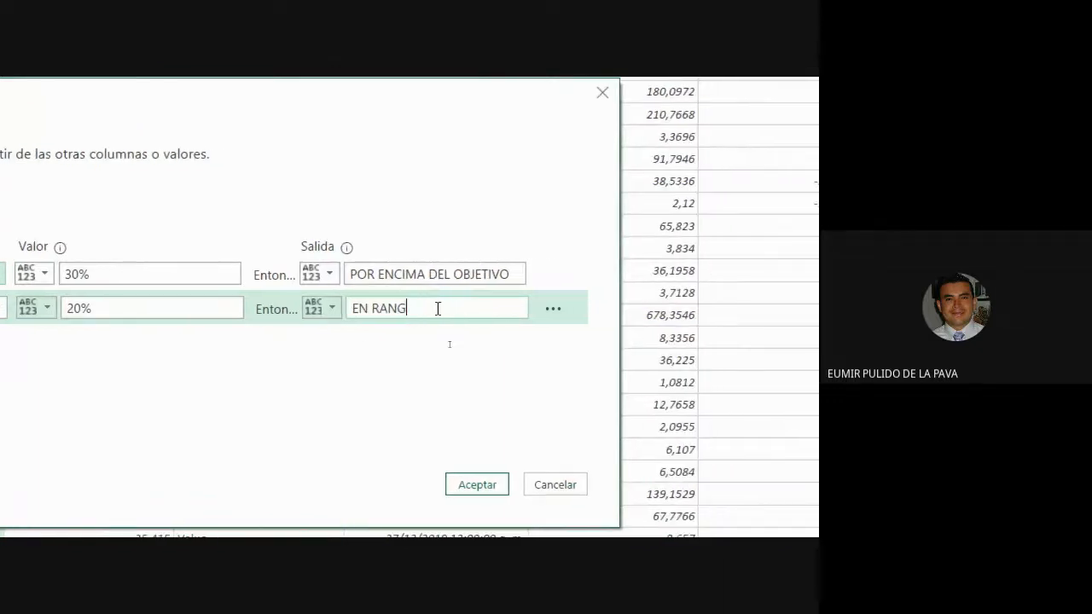
pyautogui.write('O PROMED')
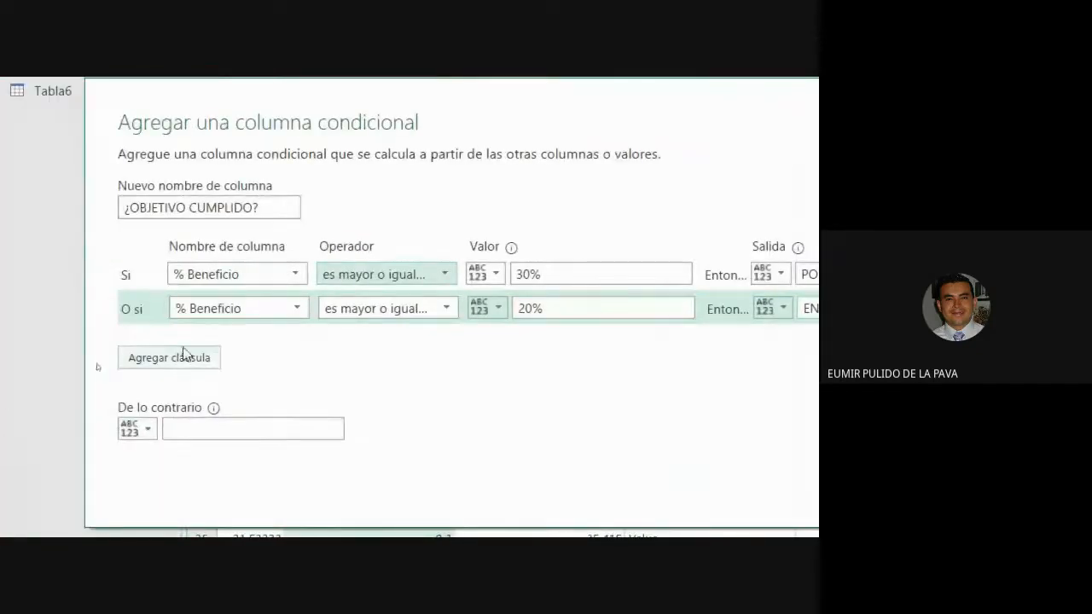
# Set the otherwise result to "POR DEBAJO DEL OBJETIVO" and add the conditional column to the query
pyautogui.click(195, 427)
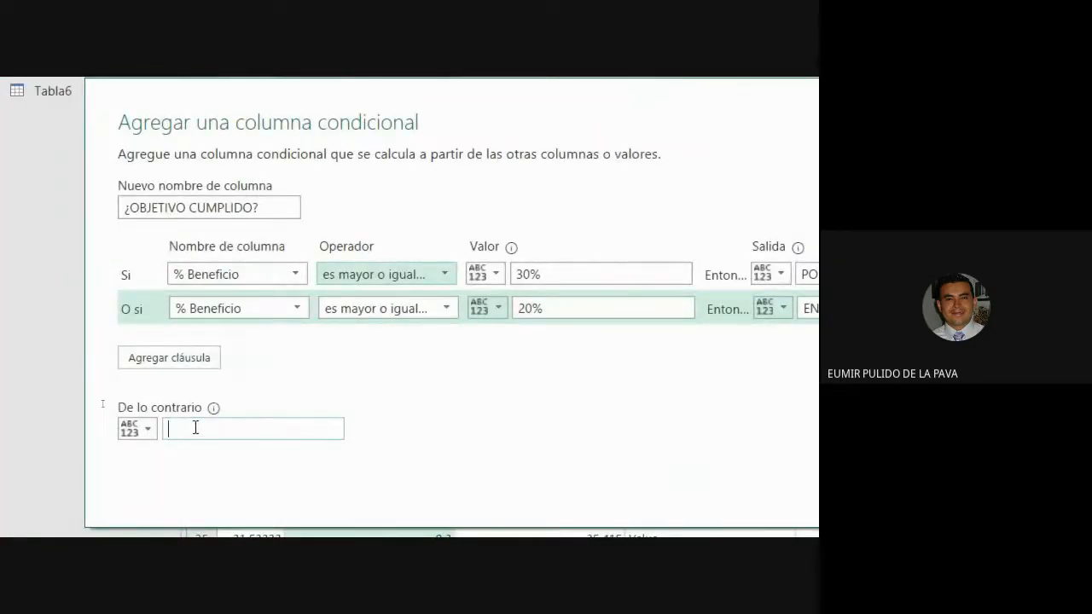
pyautogui.write('POR DEBA')
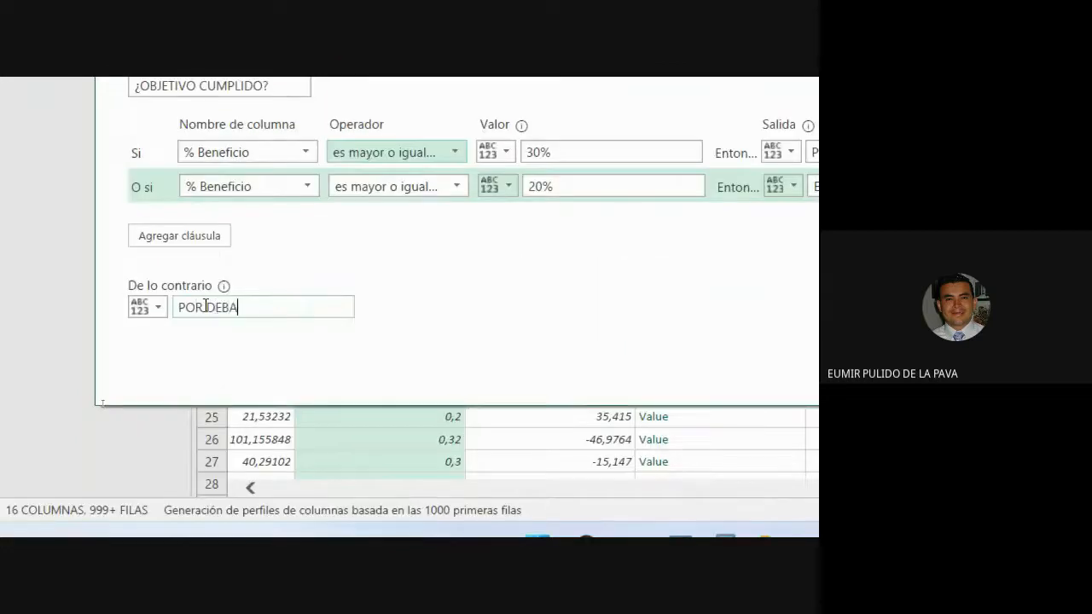
pyautogui.write('JO DEL O')
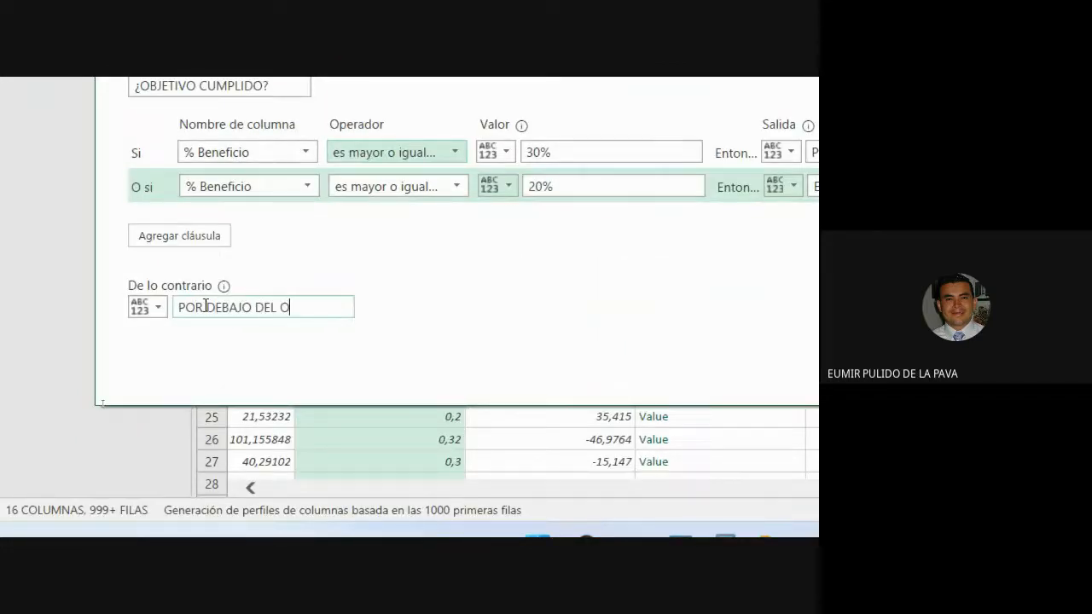
pyautogui.write('BJETIVO')
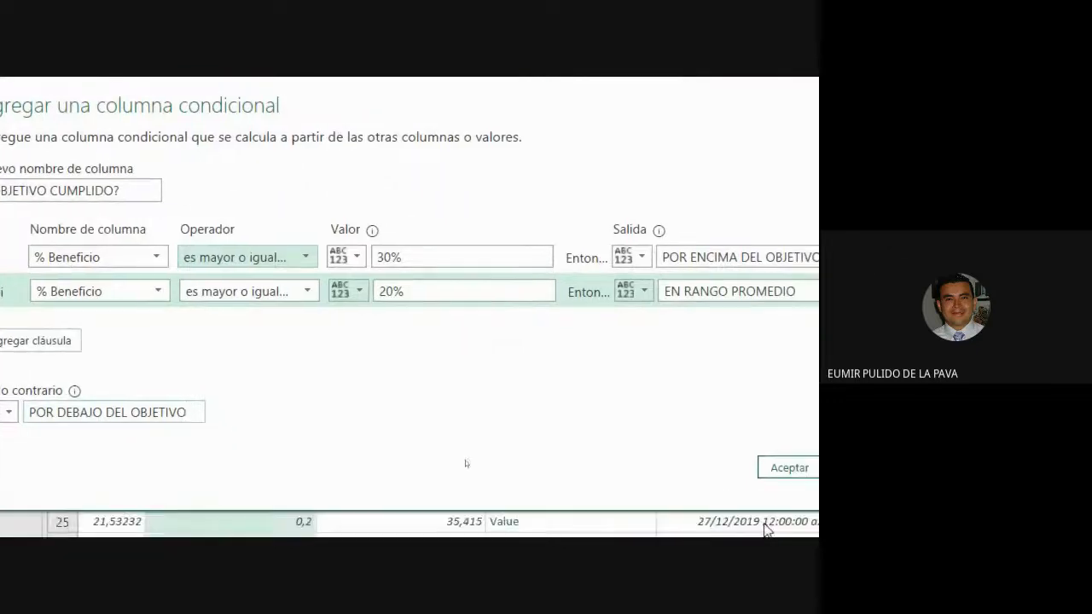
pyautogui.click(806, 497)
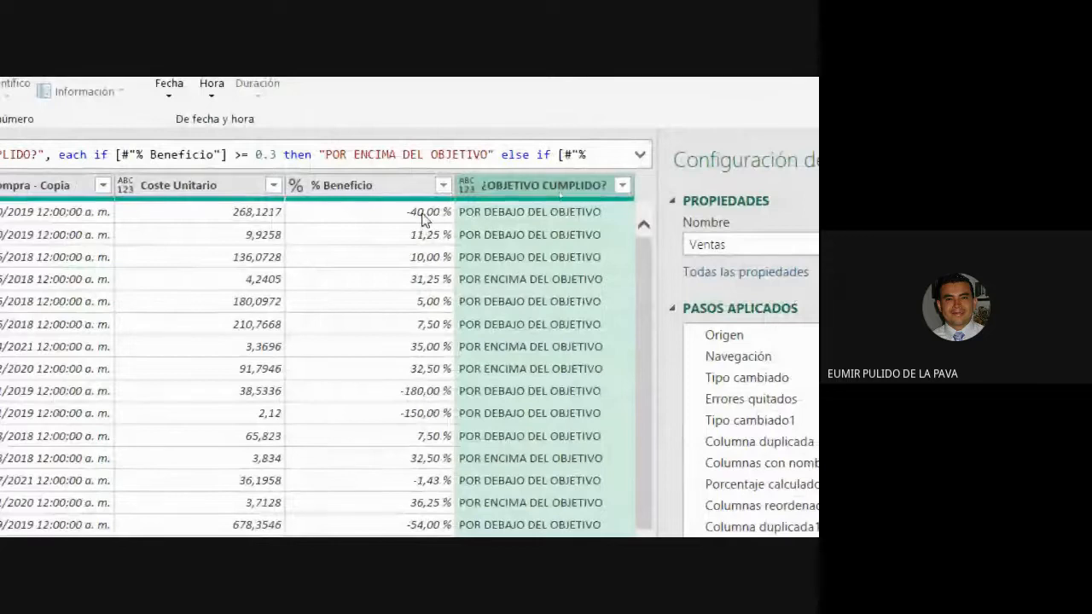
# Compare several % Beneficio values with their ¿OBJETIVO CUMPLIDO? results, including an "EN RANGO PROMEDIO" row
pyautogui.click(422, 213)
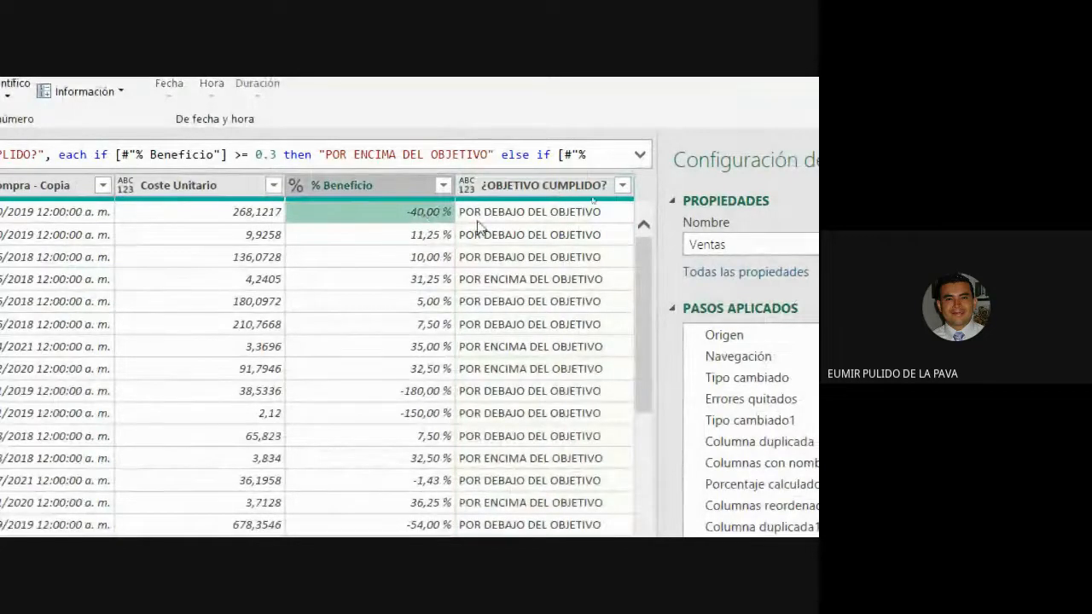
pyautogui.click(435, 240)
pyautogui.click(439, 259)
pyautogui.click(435, 279)
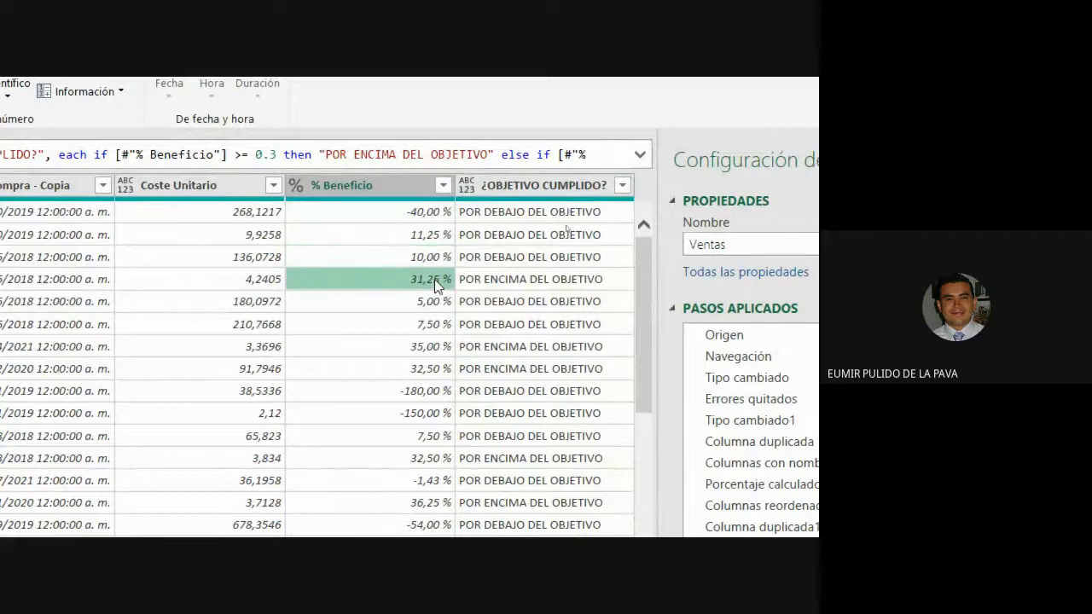
pyautogui.click(537, 278)
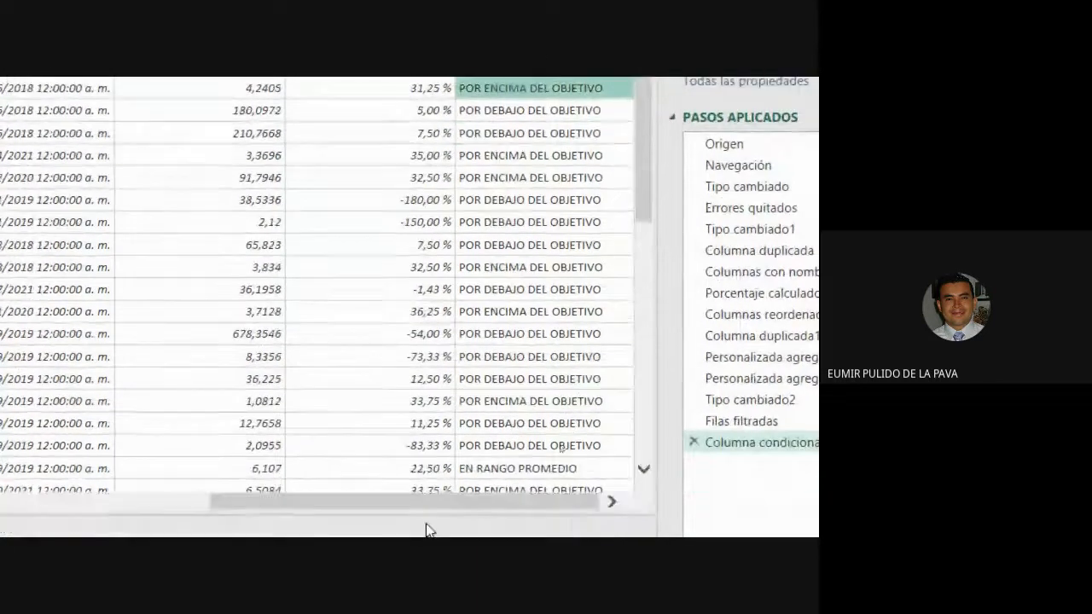
pyautogui.click(465, 457)
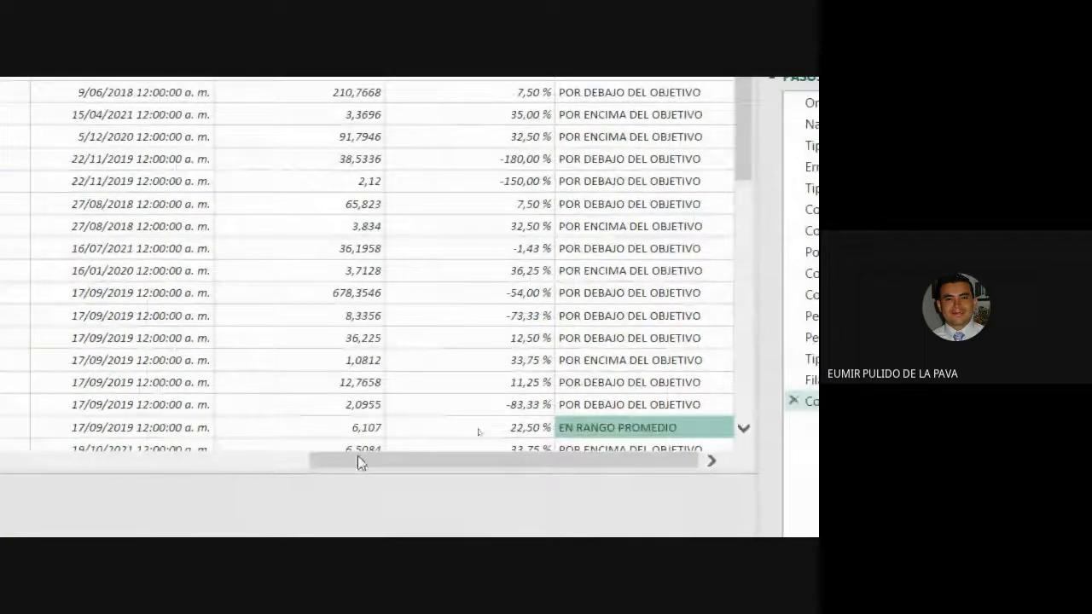
pyautogui.moveTo(289, 510); pyautogui.dragTo(0, 524)
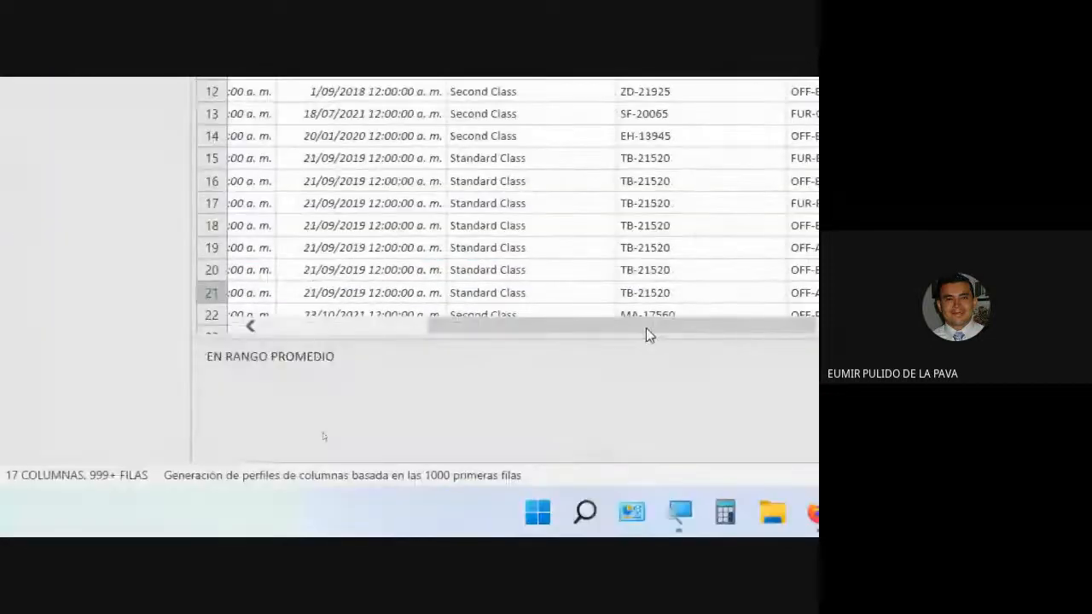
# Switch to the Google Meet call in Chrome, admit the waiting participant, and return to the Power Query editor
pyautogui.moveTo(646, 329); pyautogui.dragTo(360, 316)
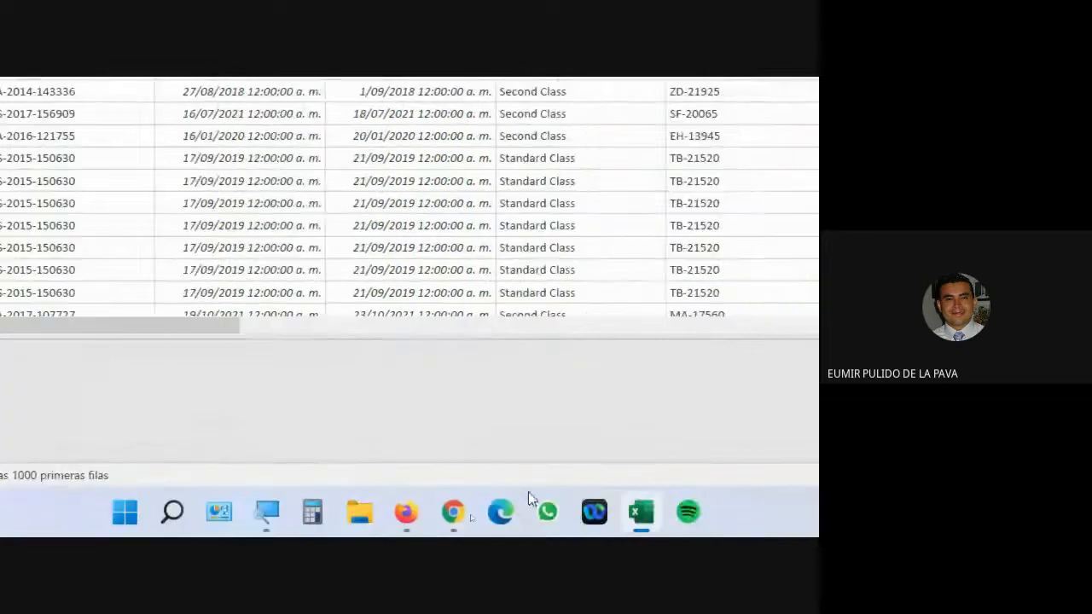
pyautogui.moveTo(453, 512)
pyautogui.click(390, 456)
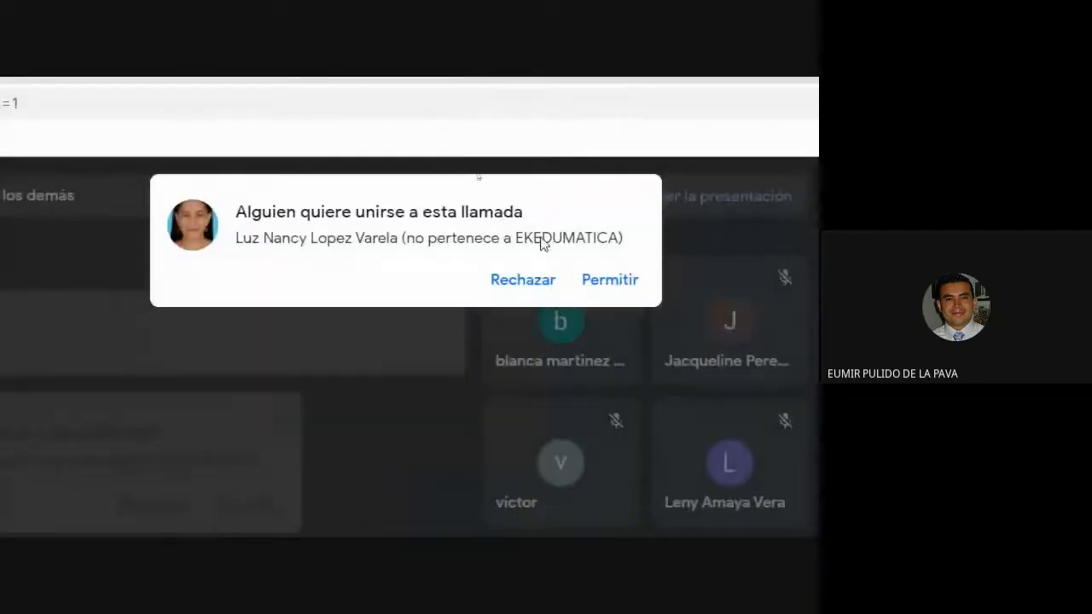
pyautogui.click(612, 280)
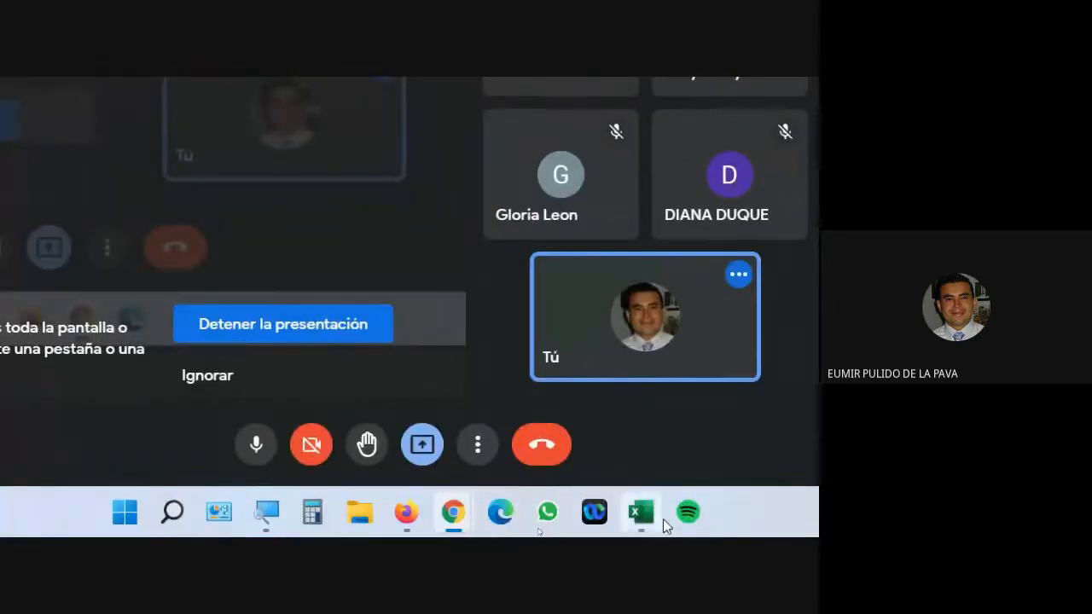
pyautogui.click(663, 518)
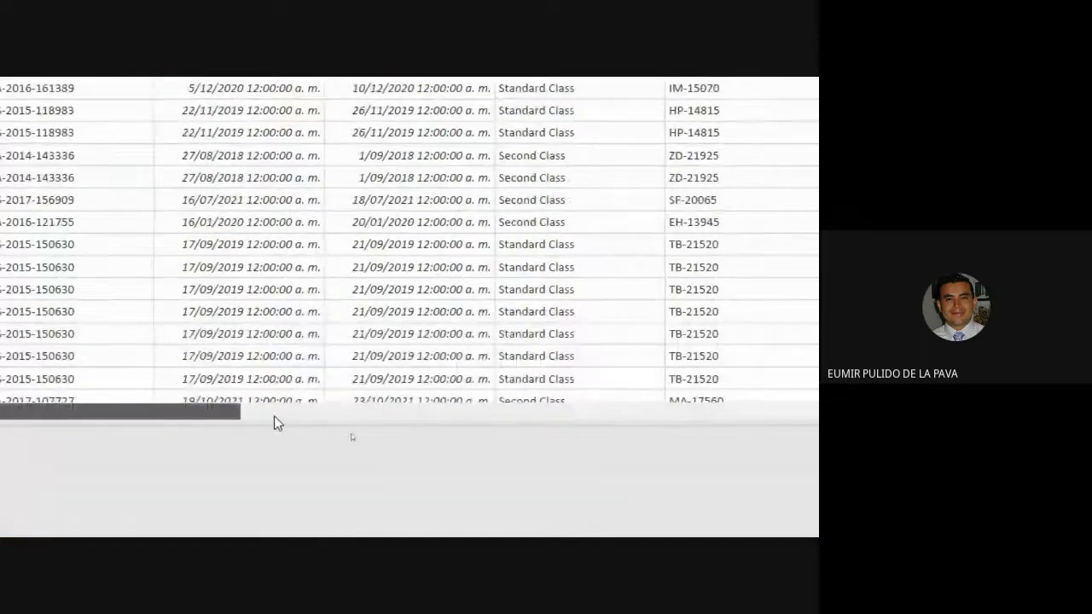
# Start a column from examples in Ventas and give the first row's Order ID and ID Cliente in lowercase, joined by ":::", as the example
pyautogui.moveTo(277, 423); pyautogui.dragTo(429, 416)
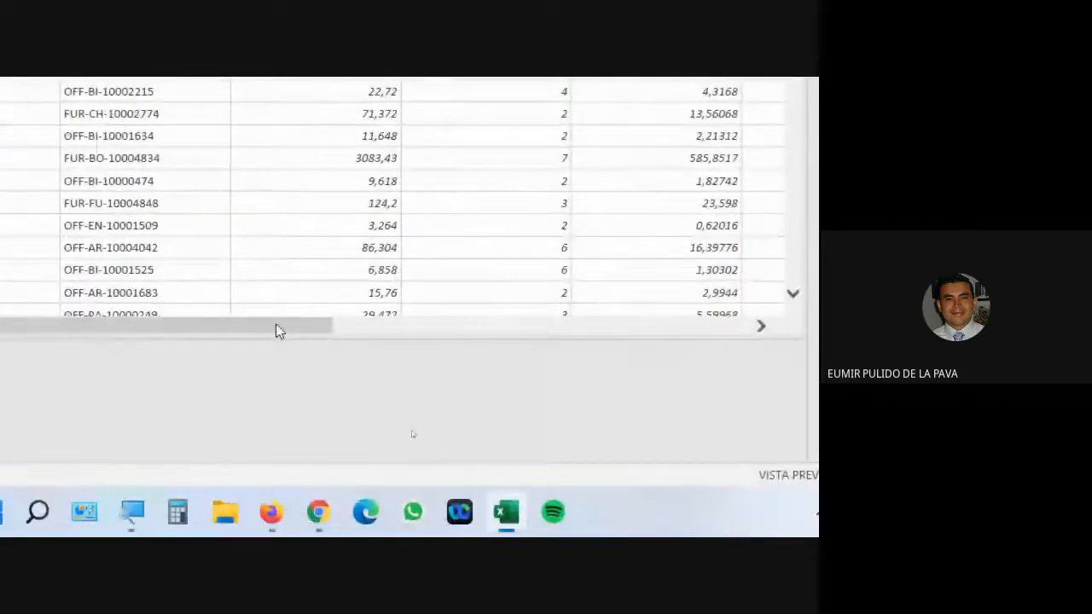
pyautogui.moveTo(276, 331); pyautogui.dragTo(53, 340)
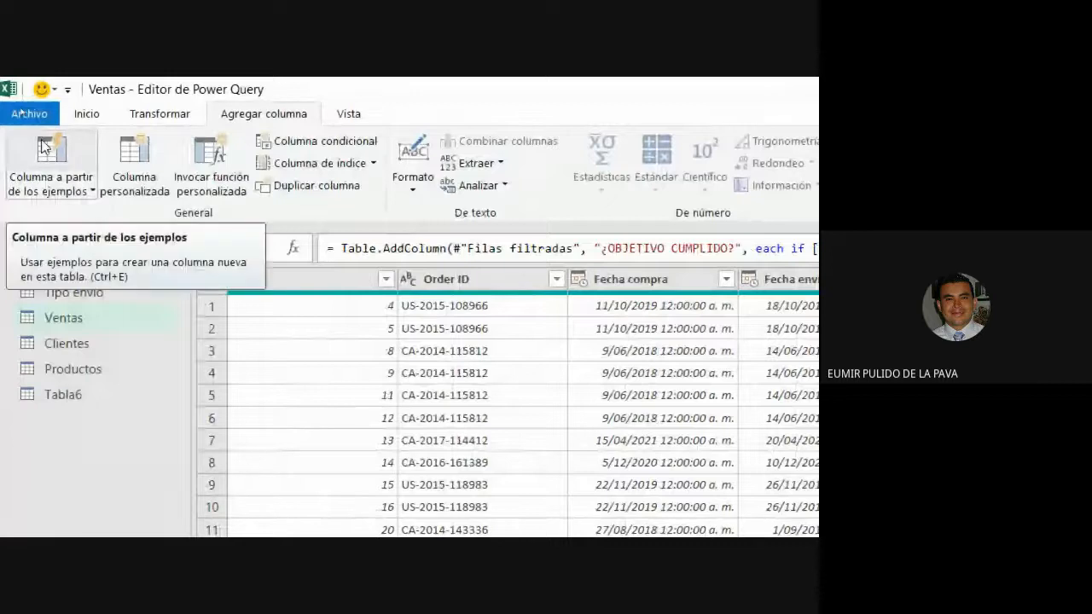
pyautogui.click(45, 147)
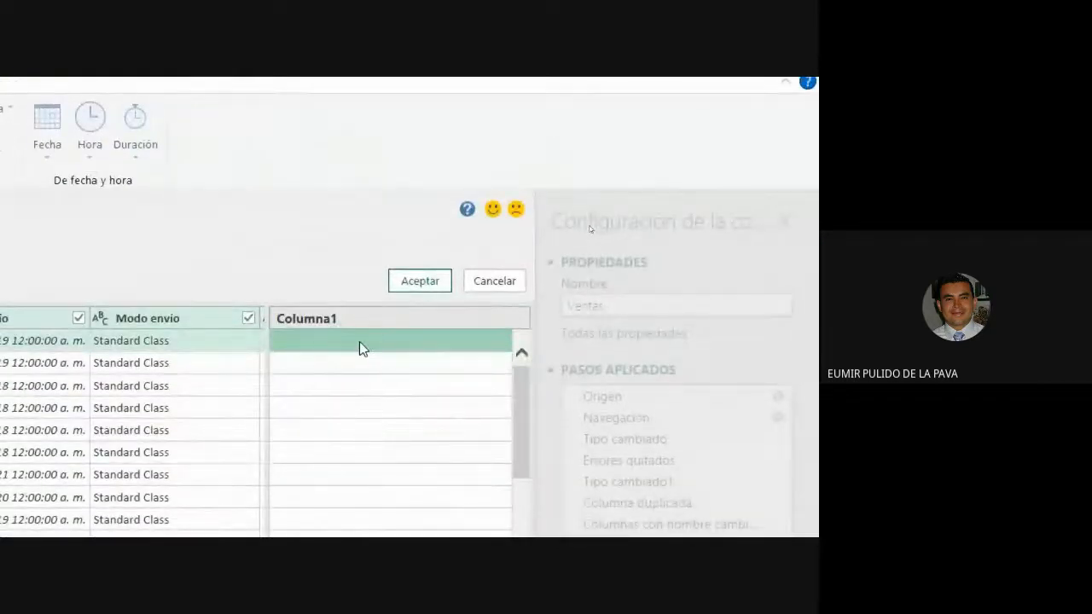
pyautogui.doubleClick(359, 341)
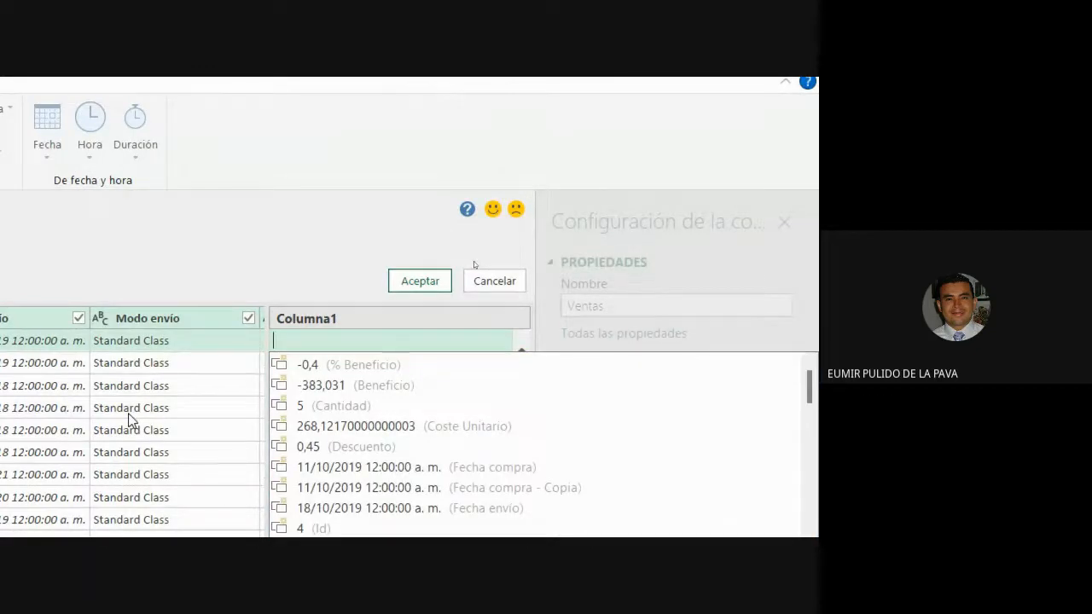
pyautogui.write('us')
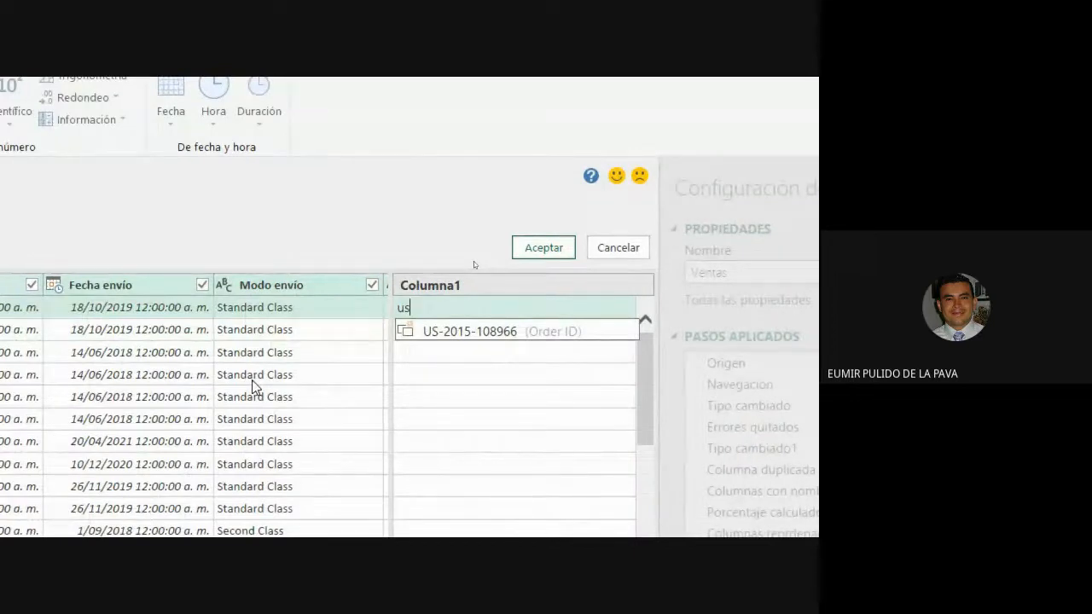
pyautogui.write('-2015')
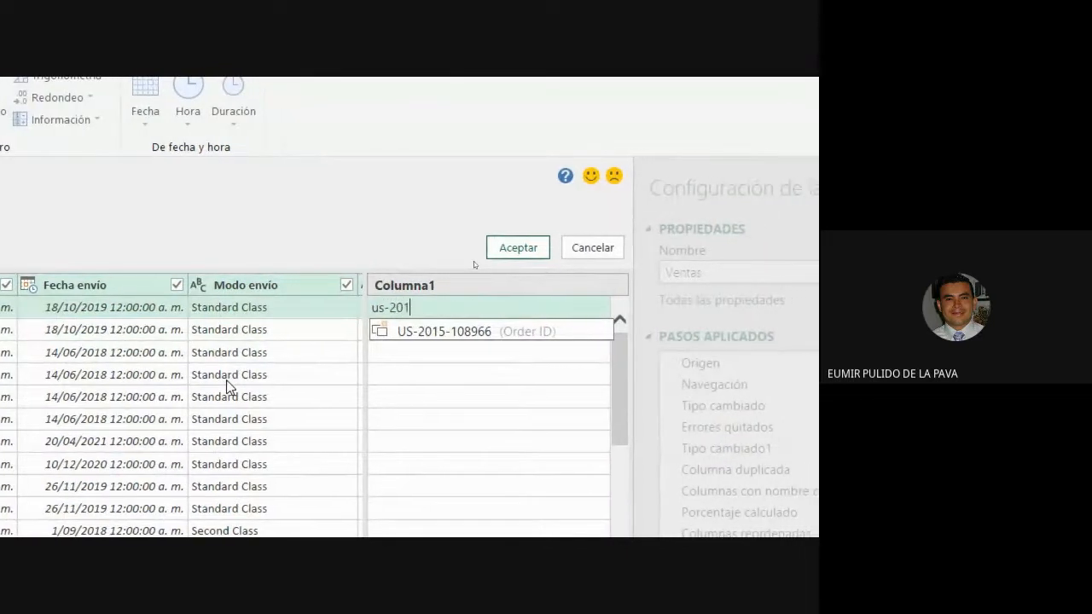
pyautogui.write('-1')
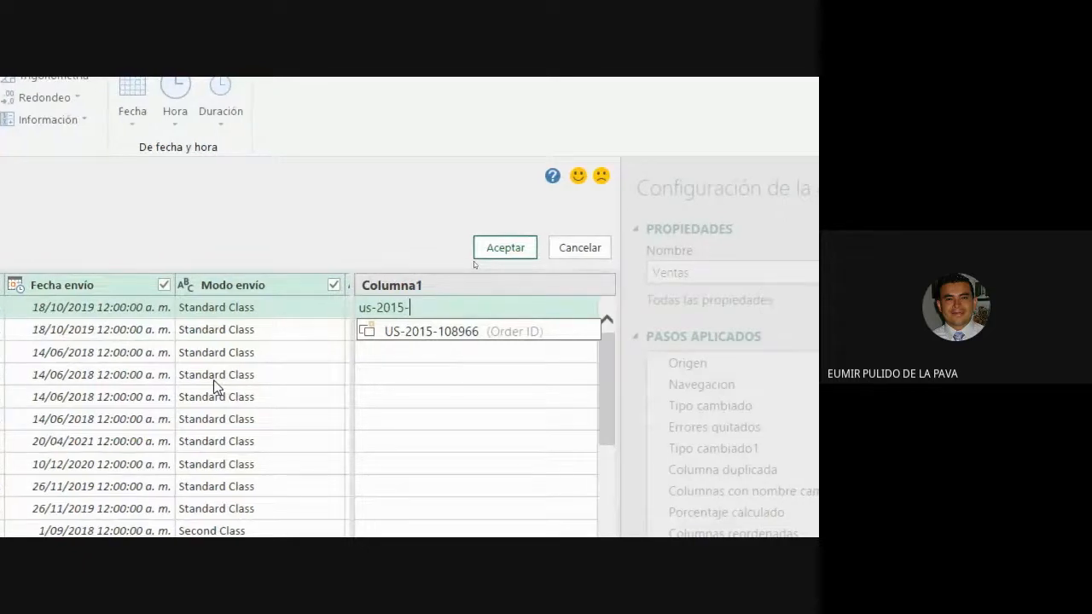
pyautogui.write('08966')
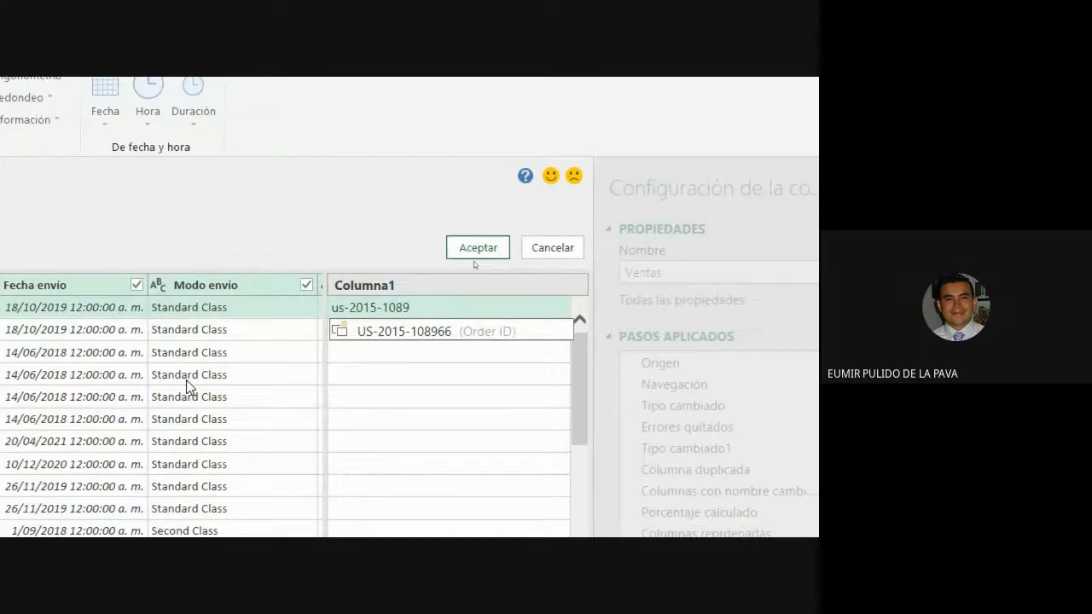
pyautogui.write('::')
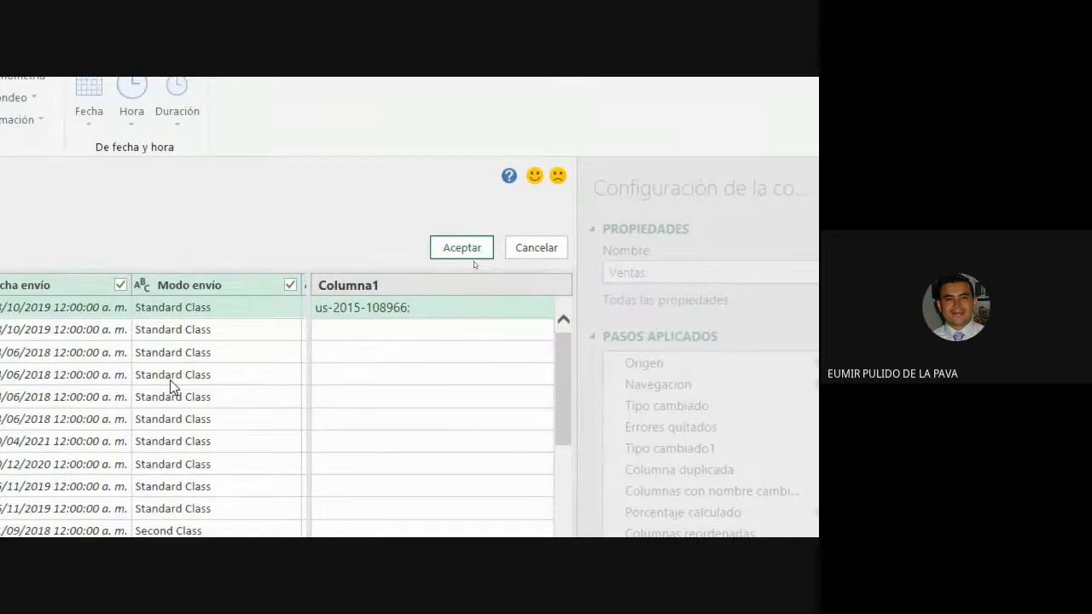
pyautogui.write(':')
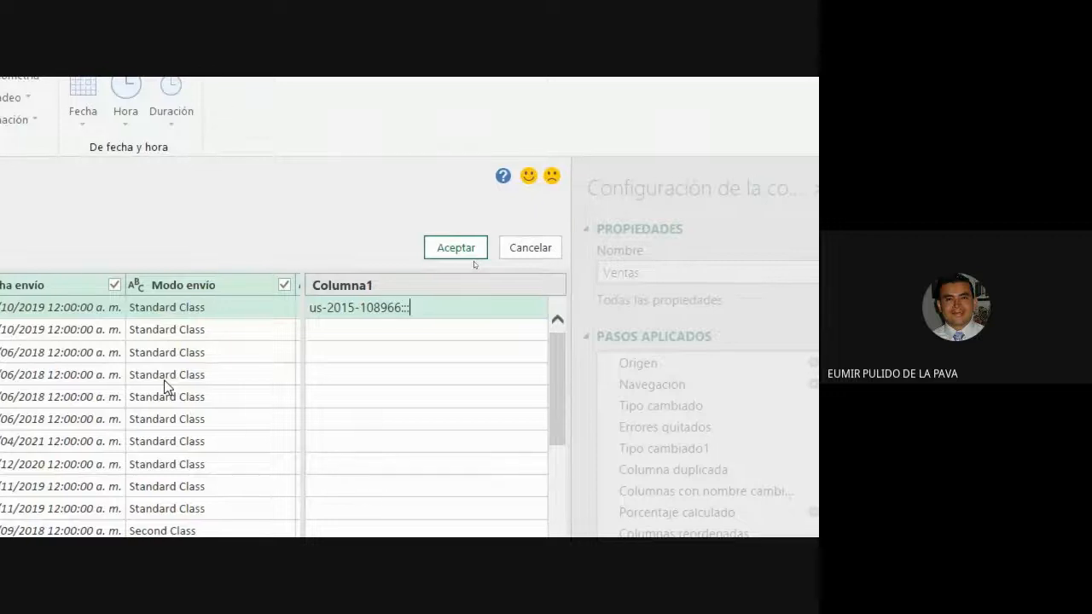
pyautogui.write('so')
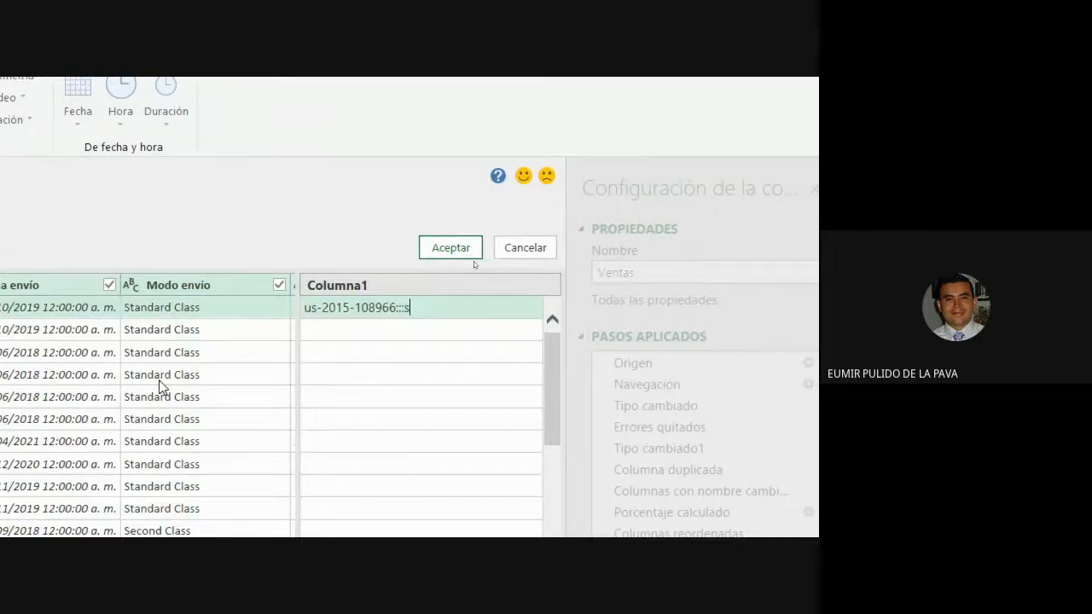
pyautogui.write('-2033')
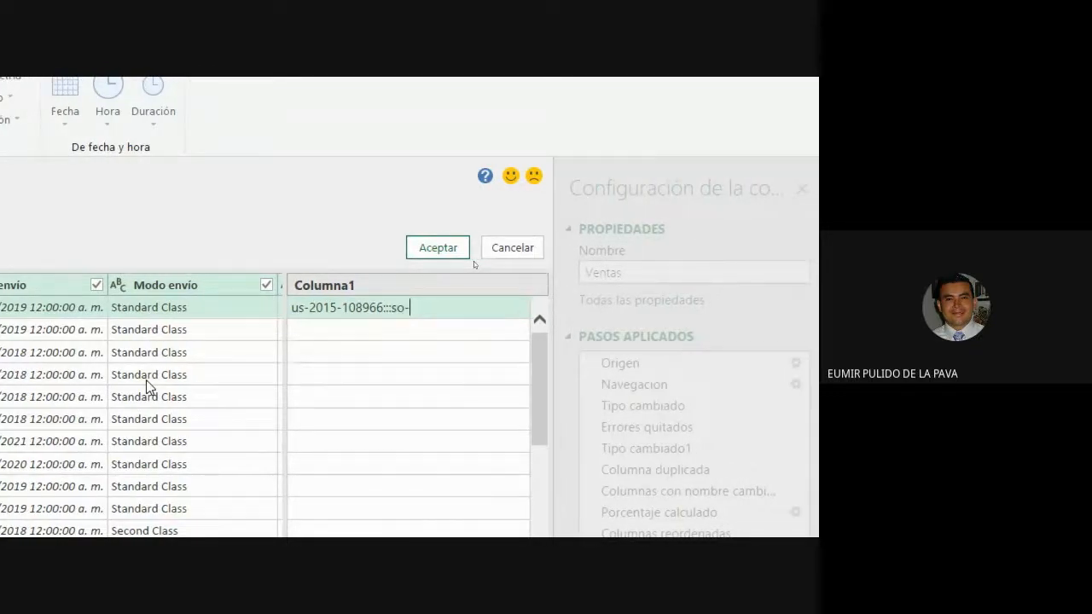
pyautogui.write('5')
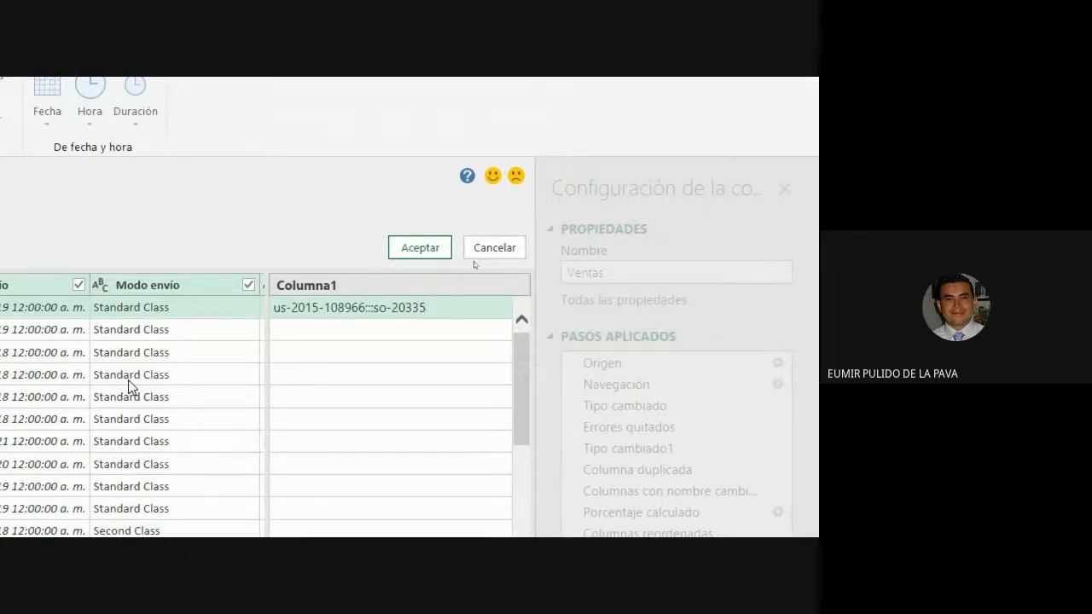
# Fill the remaining rows from the example, check them against ID Cliente, and add the combined column to the Ventas query
pyautogui.press('Return')
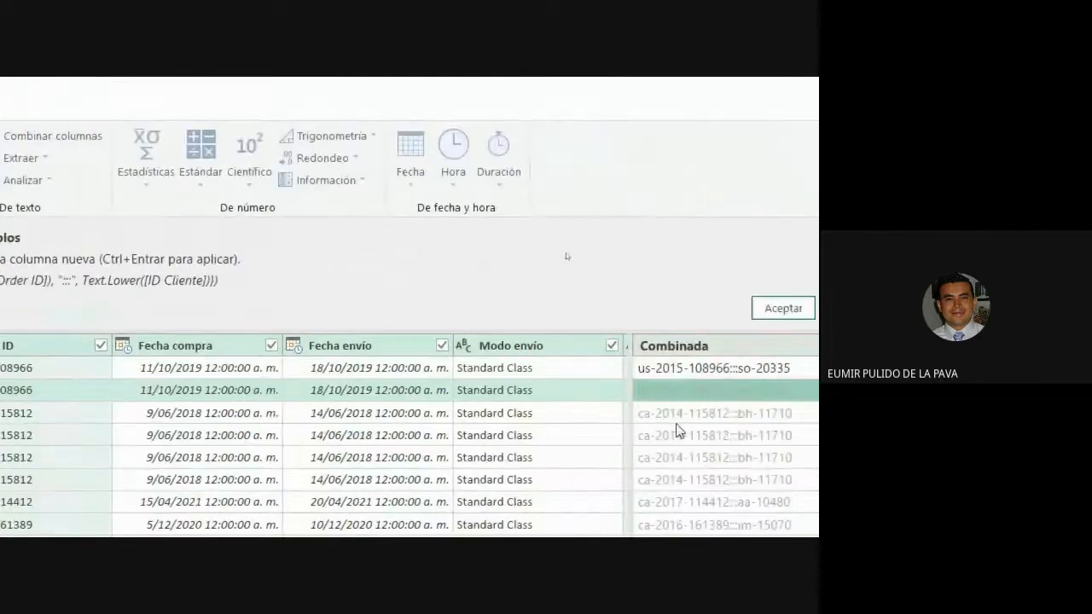
pyautogui.moveTo(44, 455); pyautogui.dragTo(148, 460)
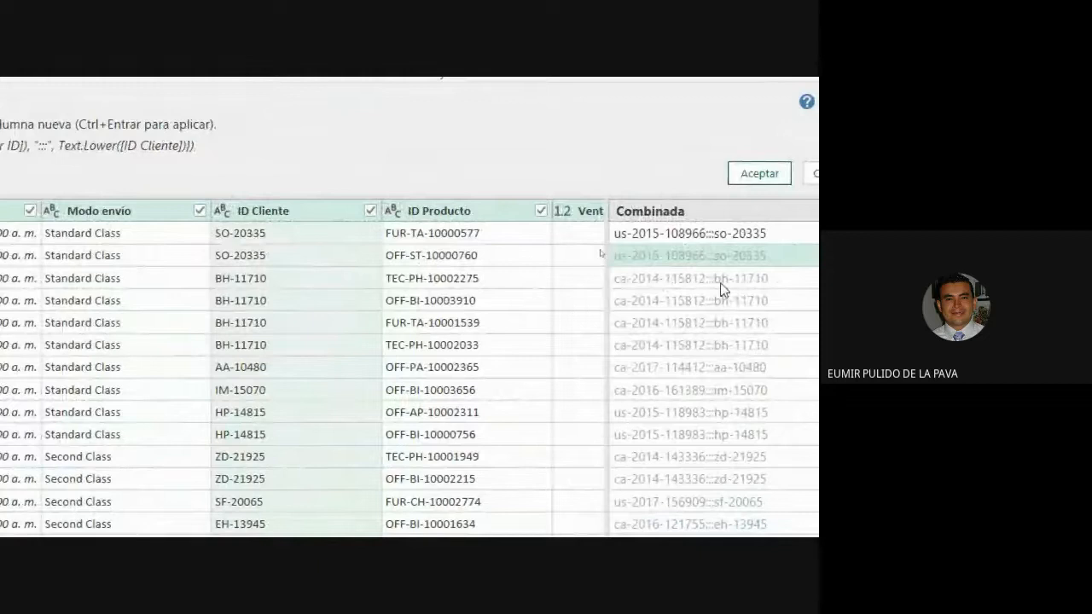
pyautogui.click(618, 185)
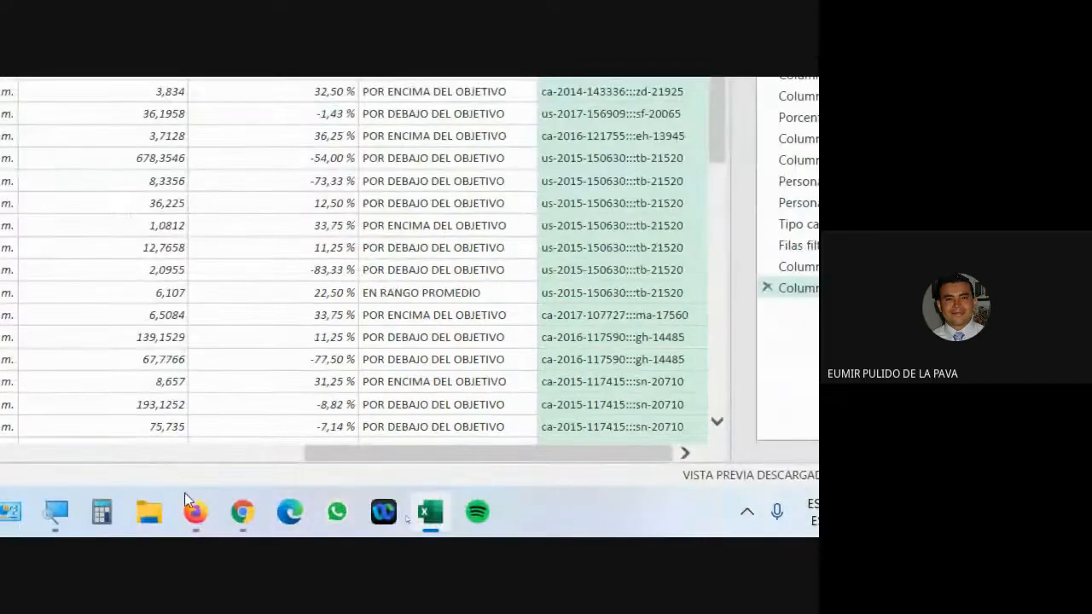
# Switch to the Google Meet call, let the second waiting participant in, and go back to the Power Query editor
pyautogui.moveTo(239, 513)
pyautogui.click(190, 430)
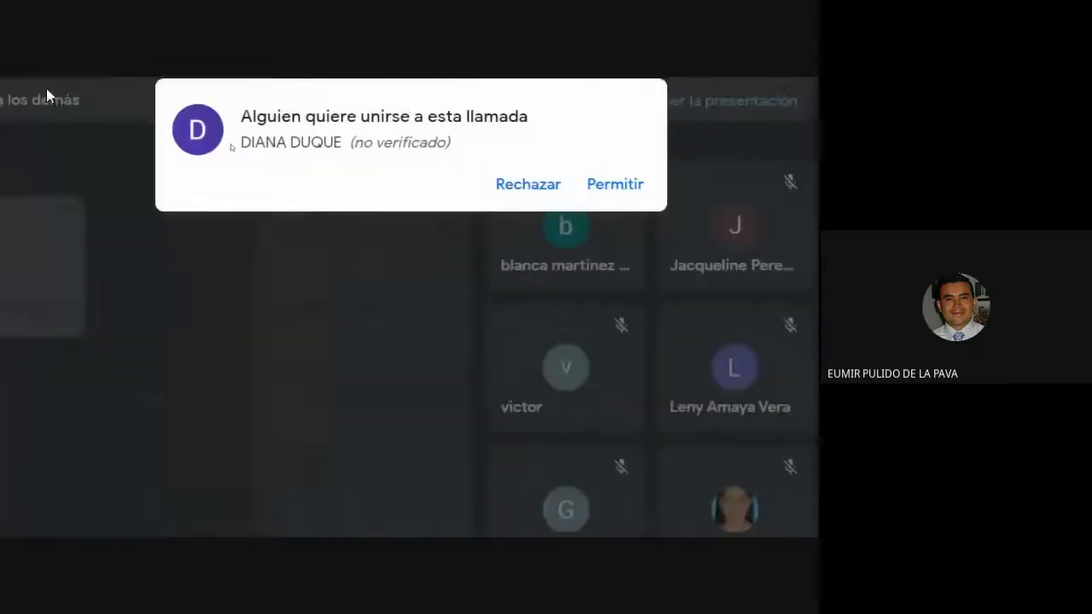
pyautogui.click(616, 208)
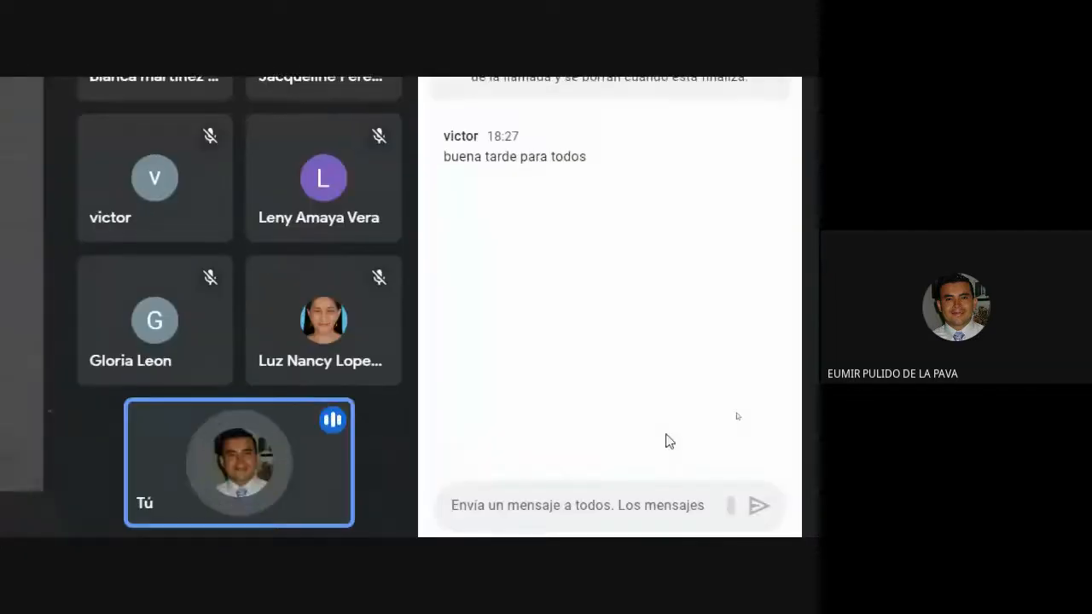
pyautogui.click(220, 529)
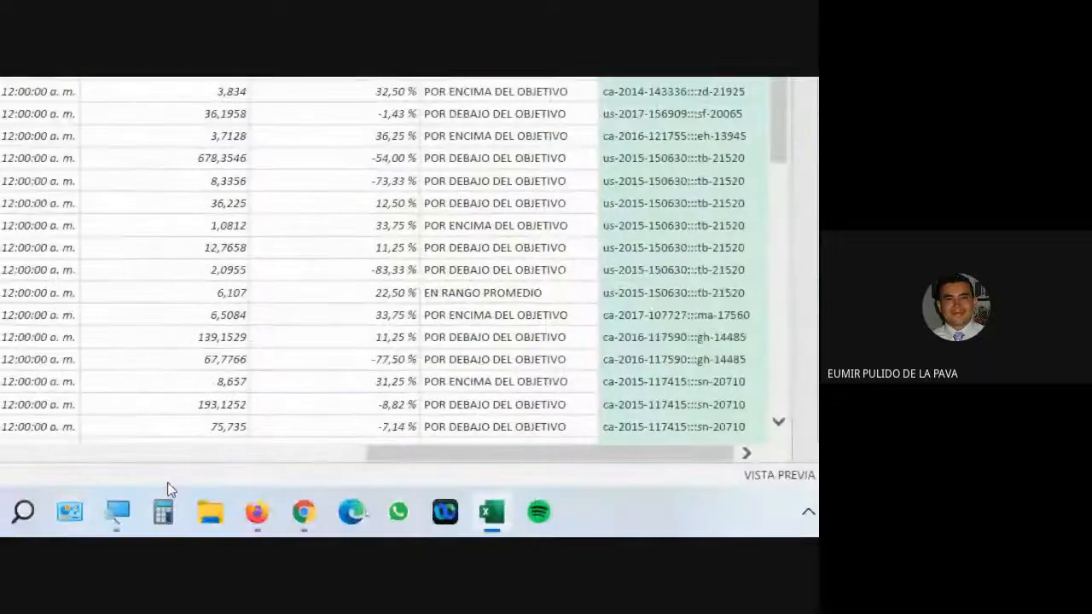
# Reduce the screen Magnifier (Lupa) to 100% and minimize its window
pyautogui.click(117, 512)
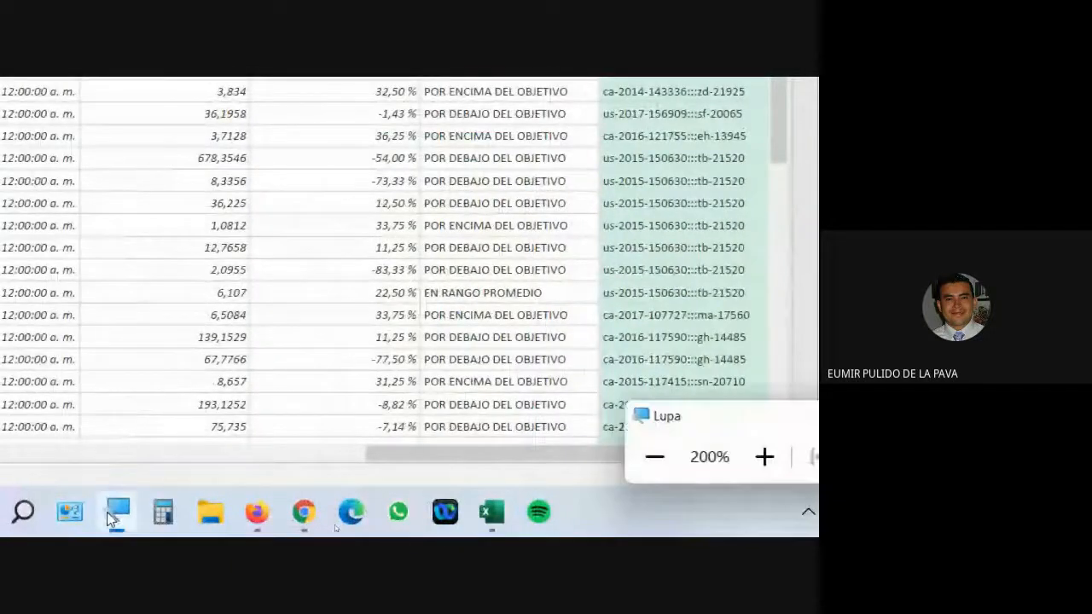
pyautogui.click(655, 457)
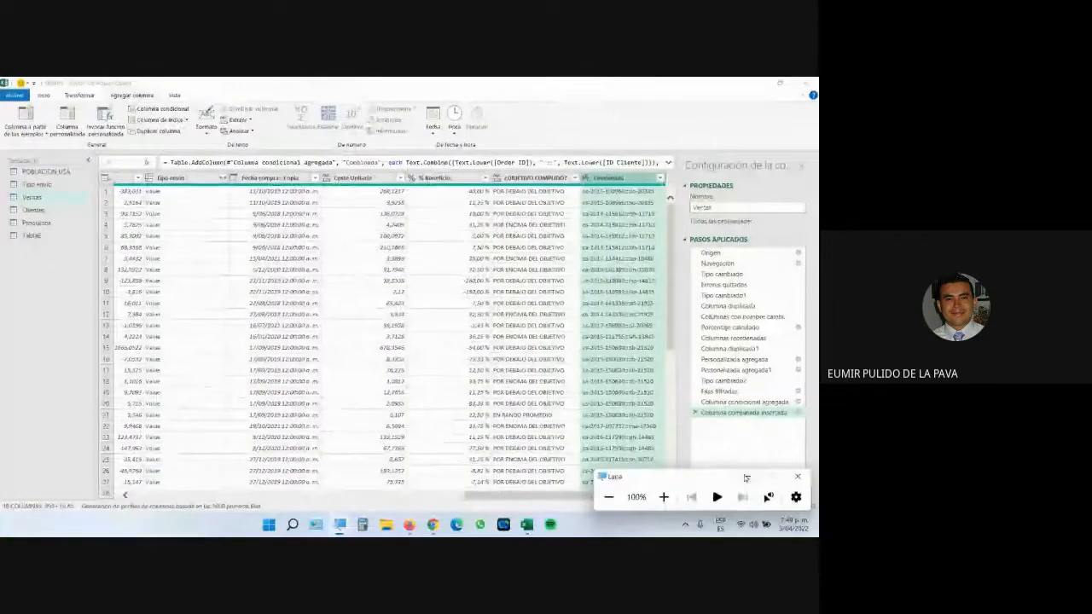
pyautogui.click(745, 478)
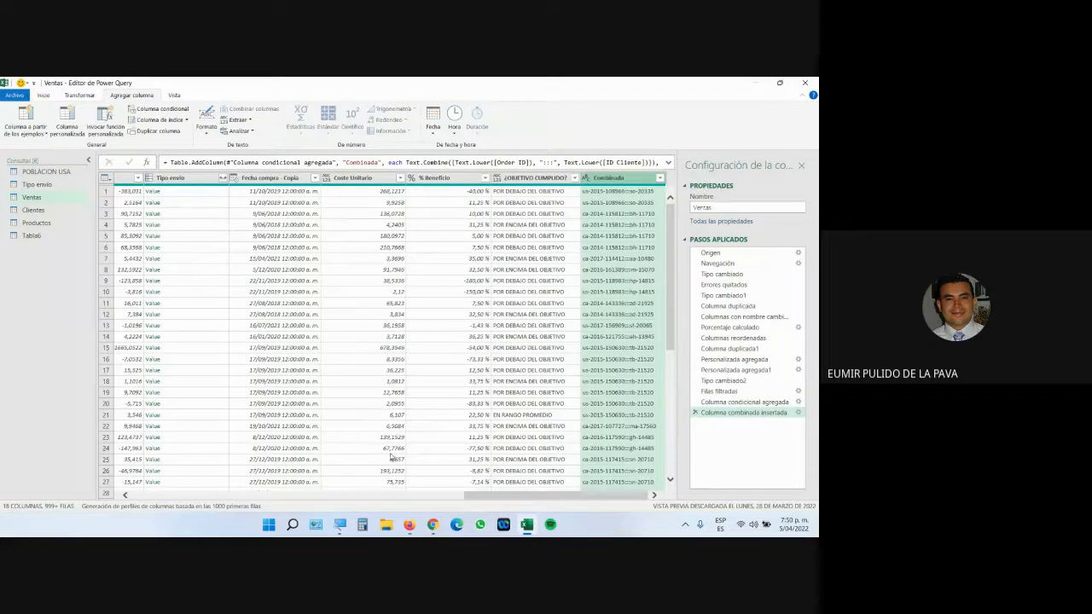
# Switch to Chrome and load youtube.com in the tab showing the US states population page
pyautogui.moveTo(432, 524)
pyautogui.click(408, 491)
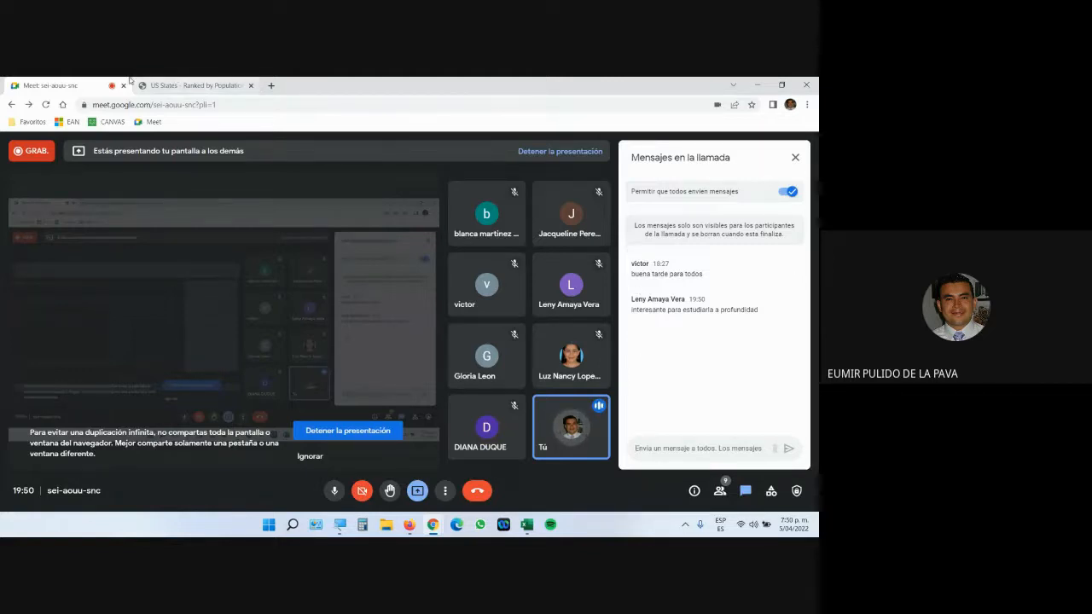
pyautogui.click(155, 81)
pyautogui.click(226, 105)
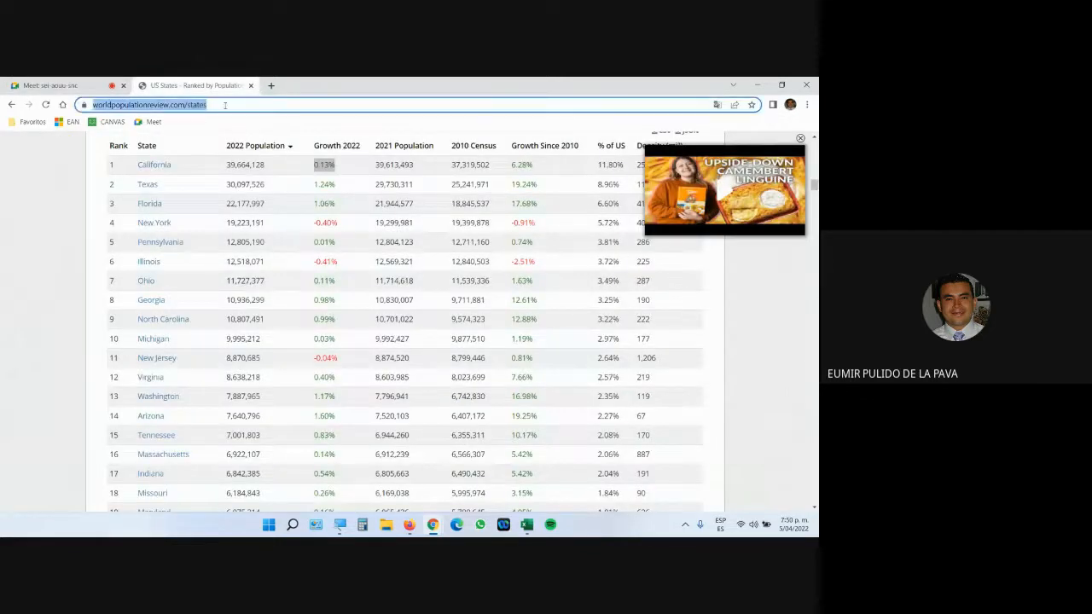
pyautogui.write('youtube.com')
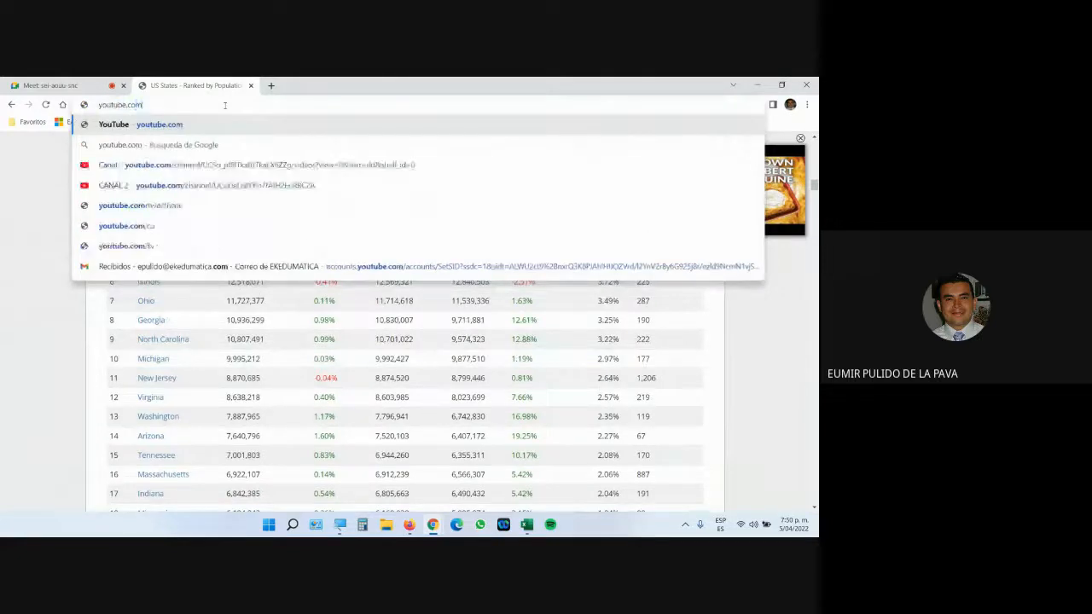
pyautogui.press('Return')
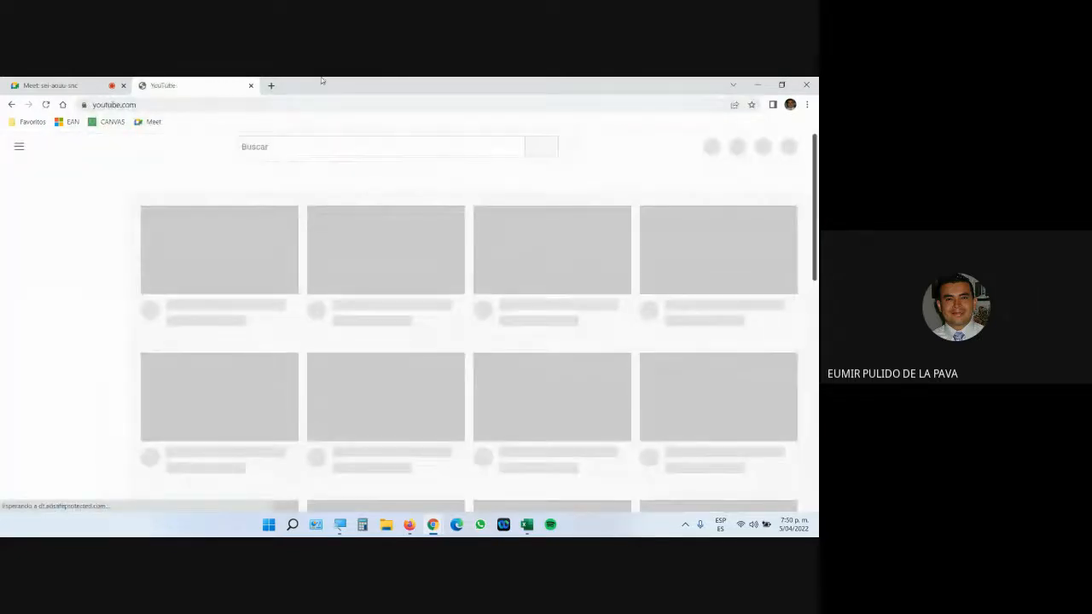
# Search YouTube for "power query" and enlarge the video results with the screen Magnifier
pyautogui.click(325, 149)
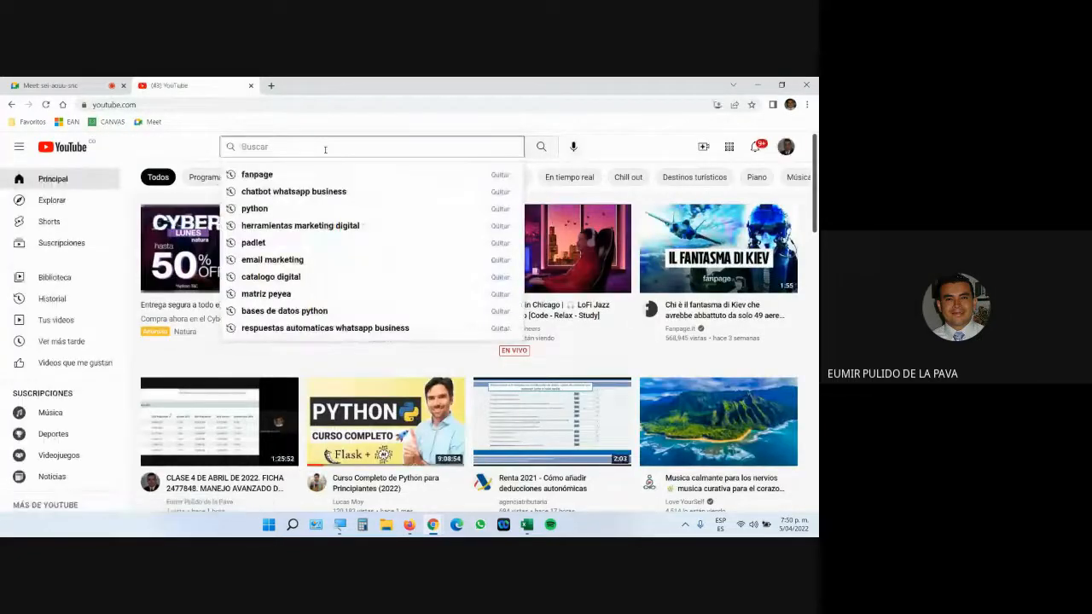
pyautogui.write('power query')
pyautogui.press('Return')
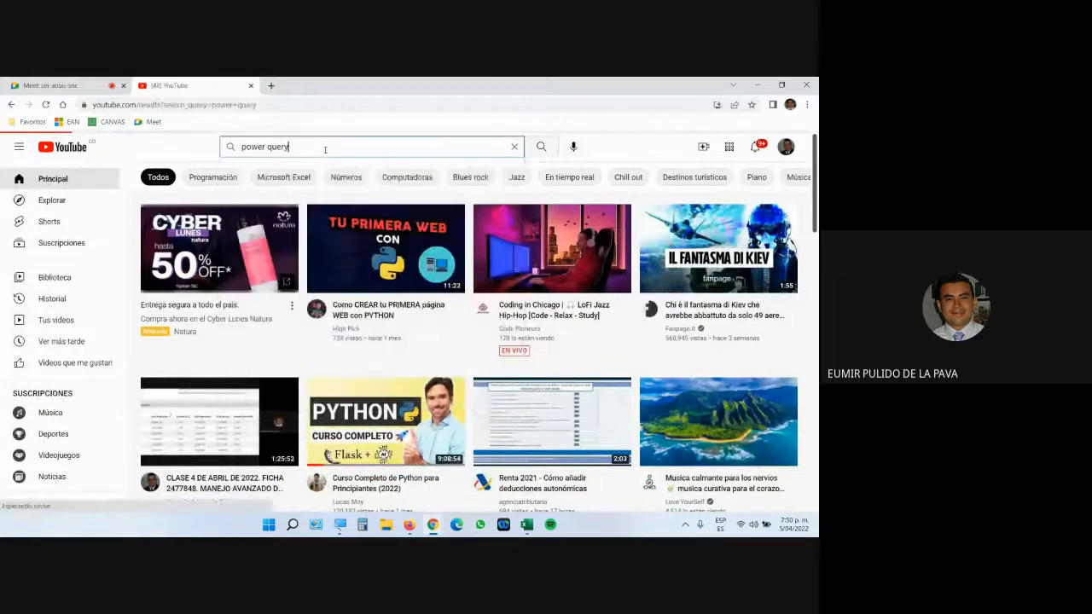
pyautogui.scroll(-1, 318, 317)
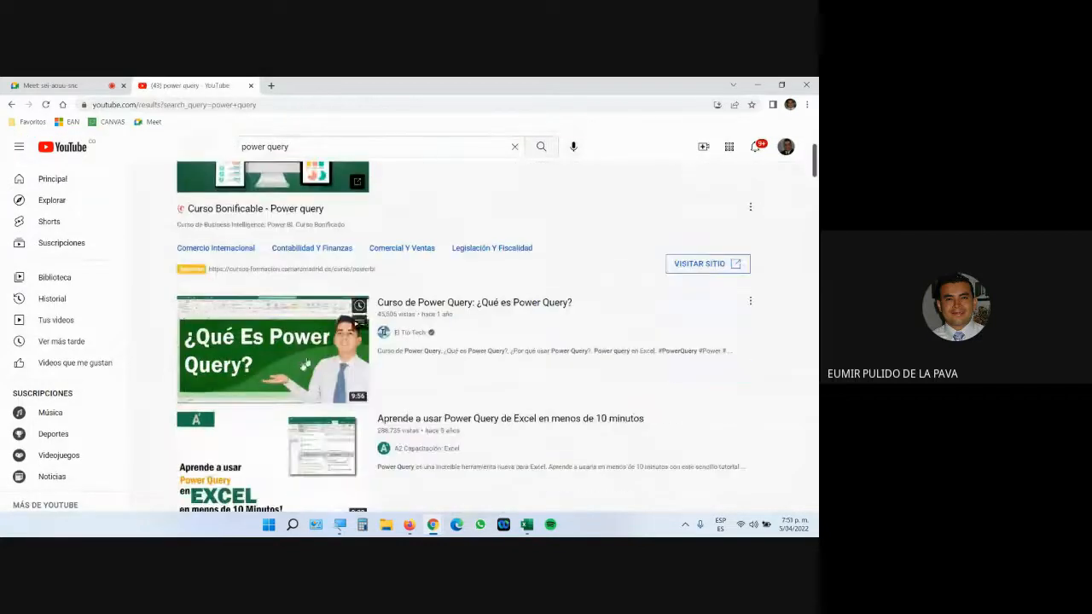
pyautogui.click(337, 529)
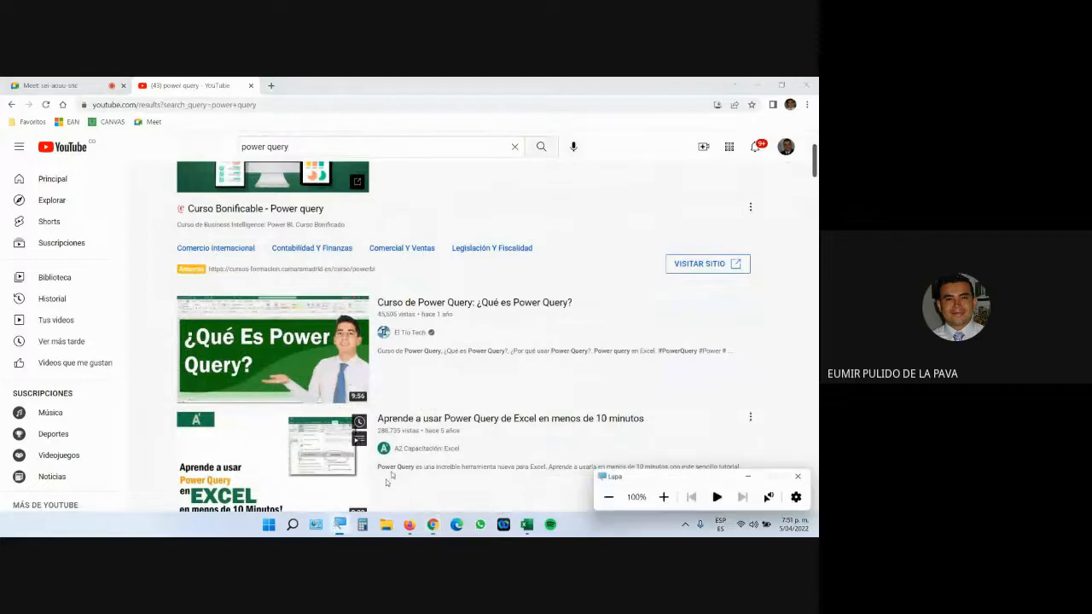
pyautogui.click(663, 495)
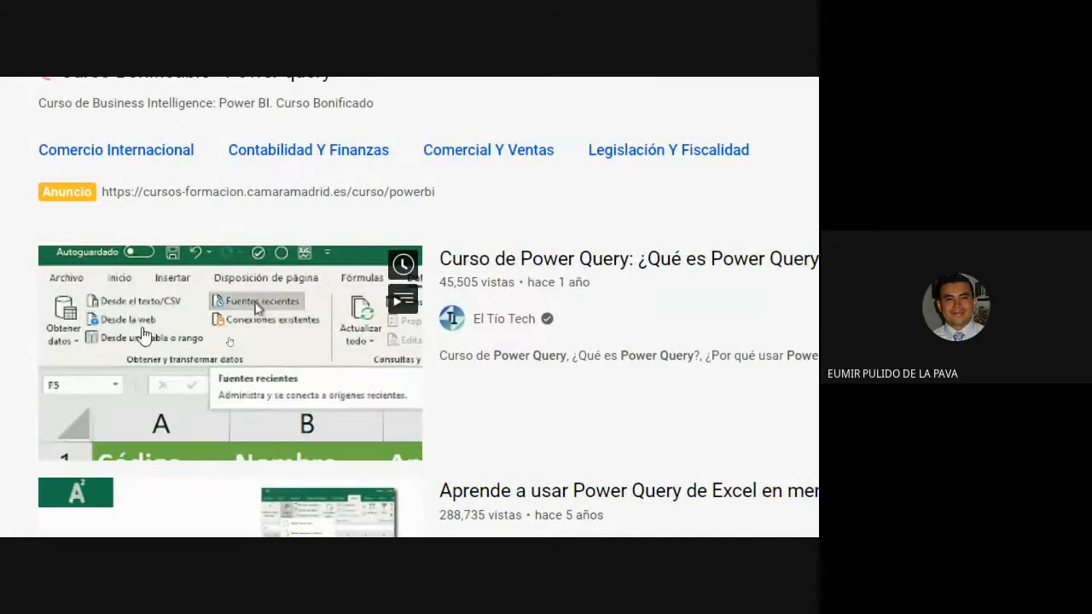
# Examine the first Power Query results, covering the introductory videos, combining tables and the five Power Query tips, including their channels and publication dates
pyautogui.scroll(-4, 314, 405)
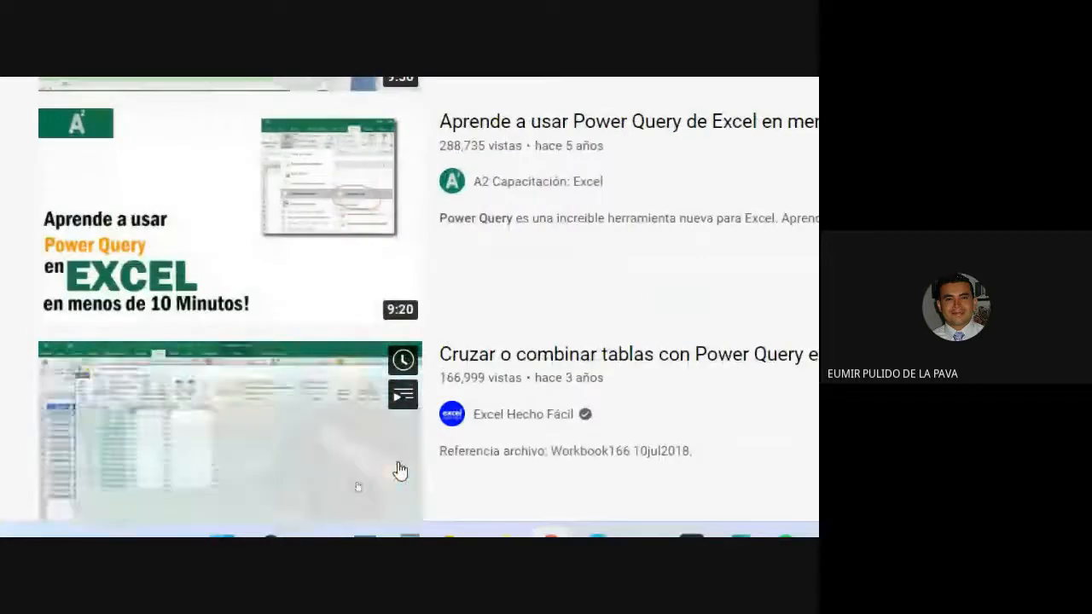
pyautogui.scroll(1, 438, 370)
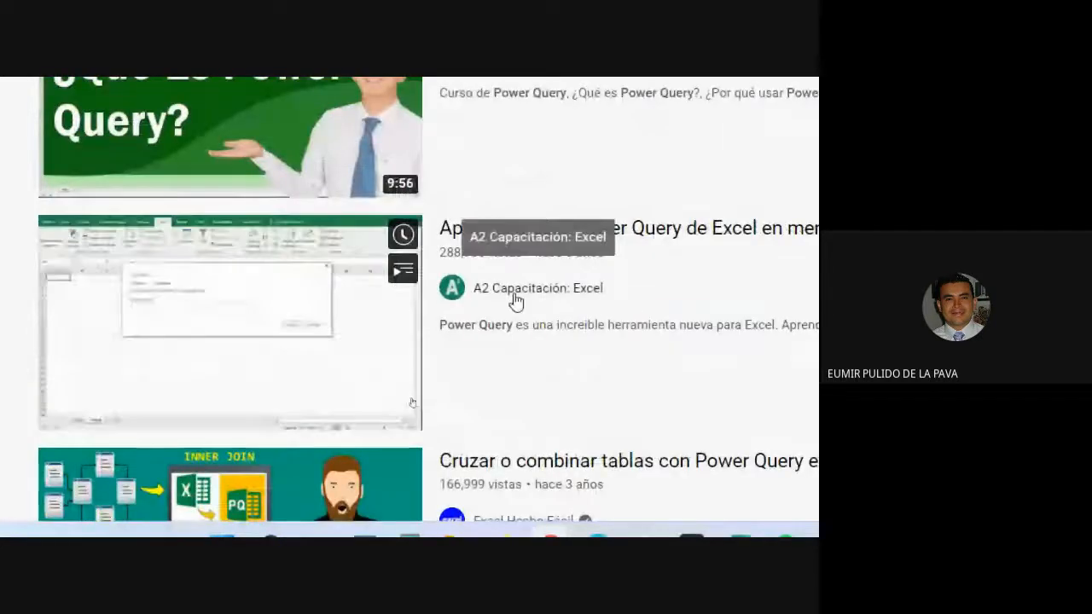
pyautogui.scroll(3, 495, 302)
pyautogui.scroll(-3, 425, 418)
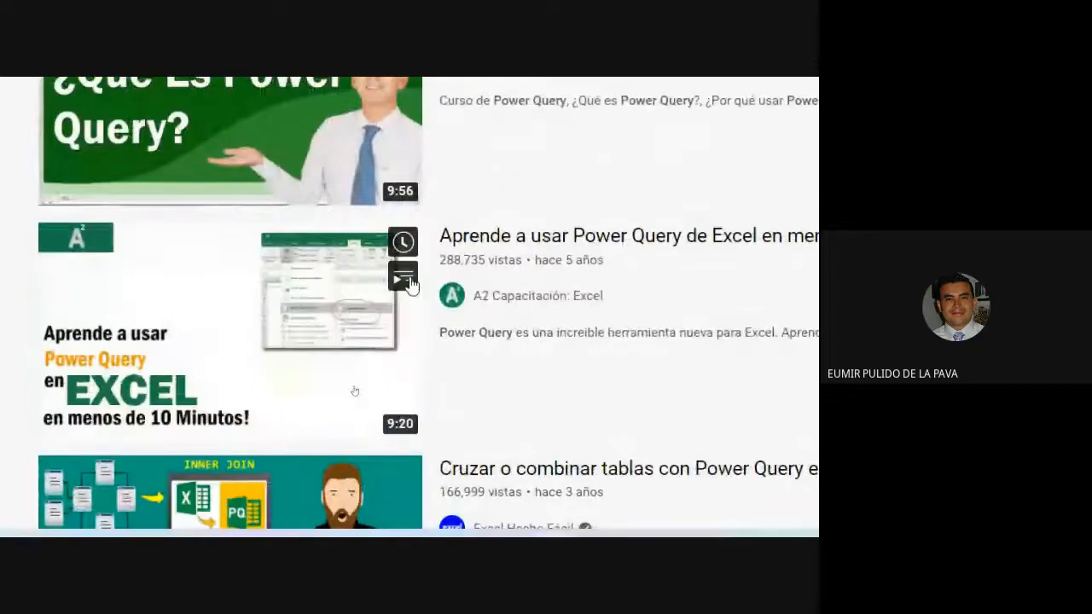
pyautogui.scroll(-1, 322, 362)
pyautogui.scroll(-1, 322, 362)
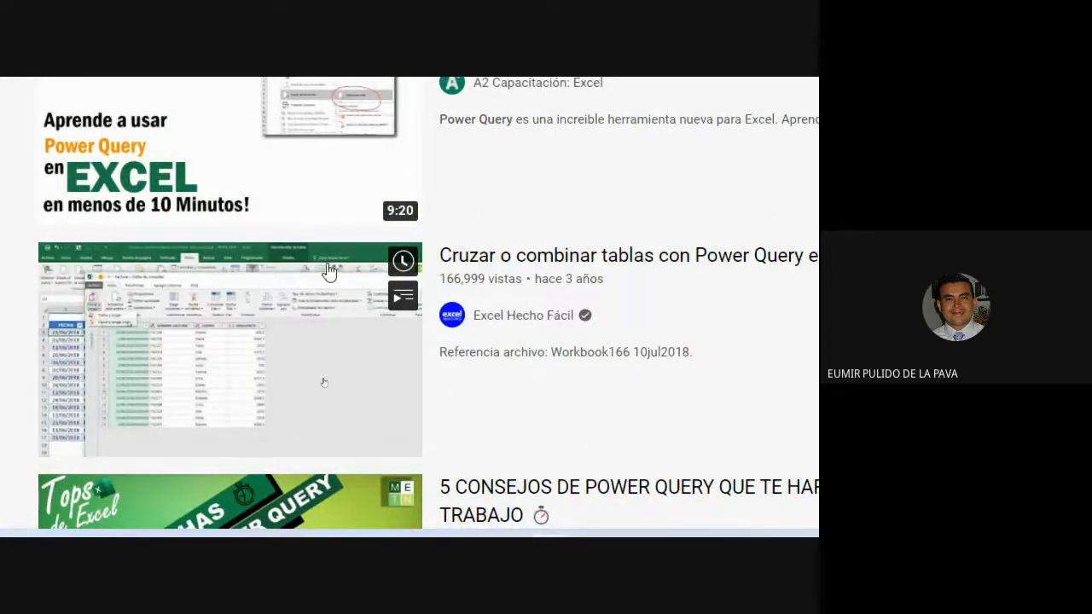
pyautogui.scroll(-2, 341, 298)
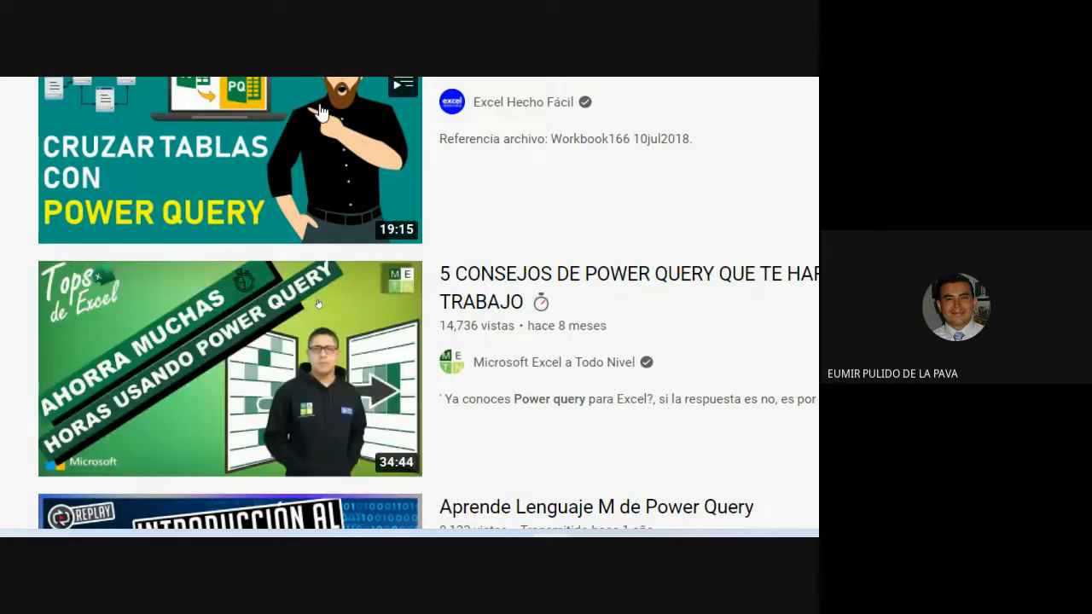
pyautogui.scroll(1, 353, 117)
pyautogui.scroll(-1, 353, 117)
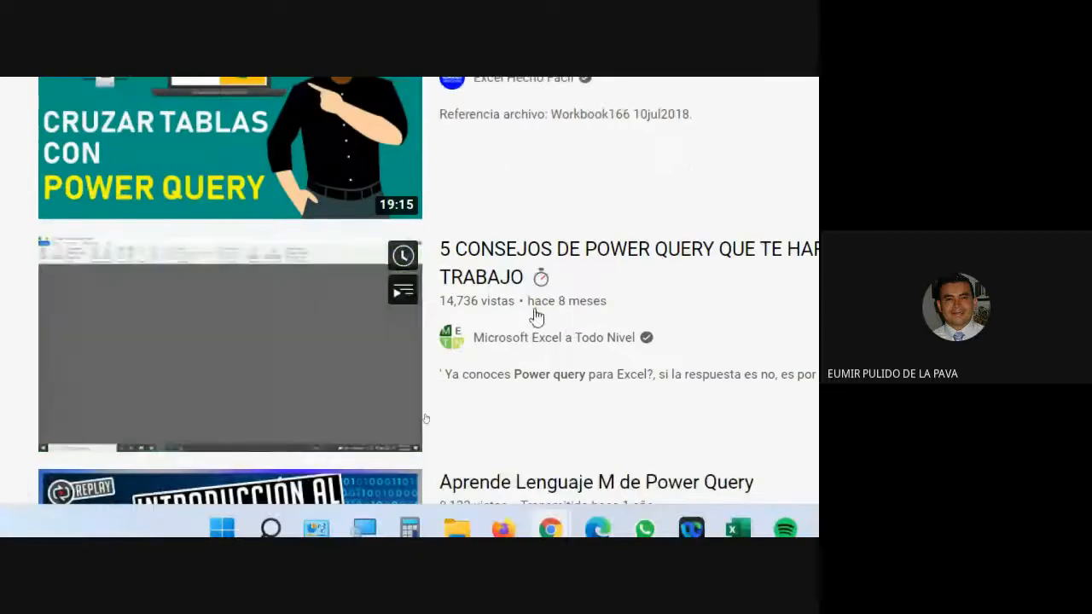
pyautogui.scroll(2, 699, 107)
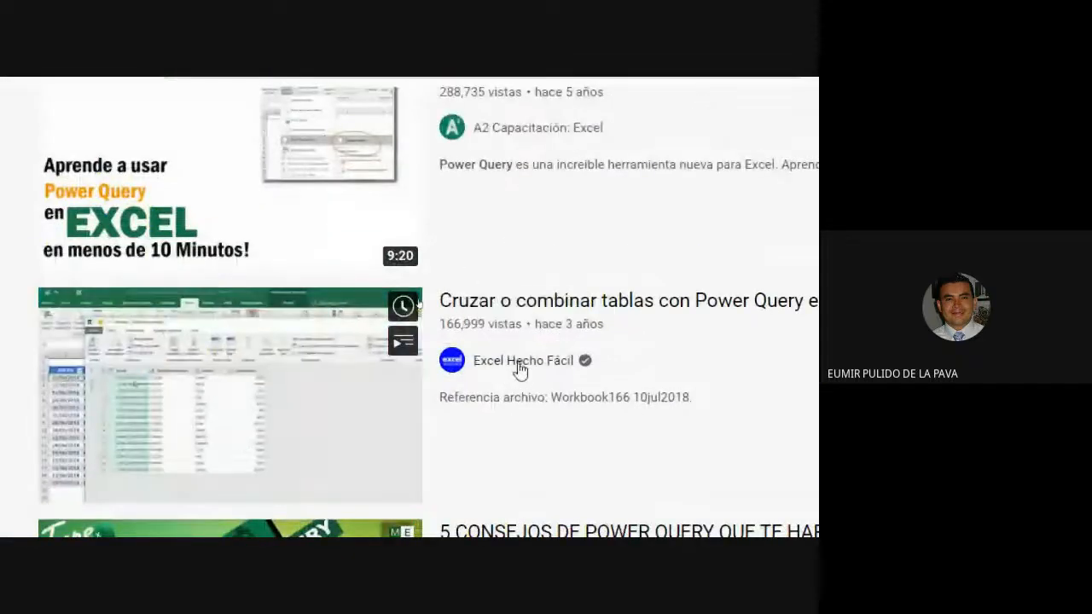
pyautogui.scroll(-2, 568, 339)
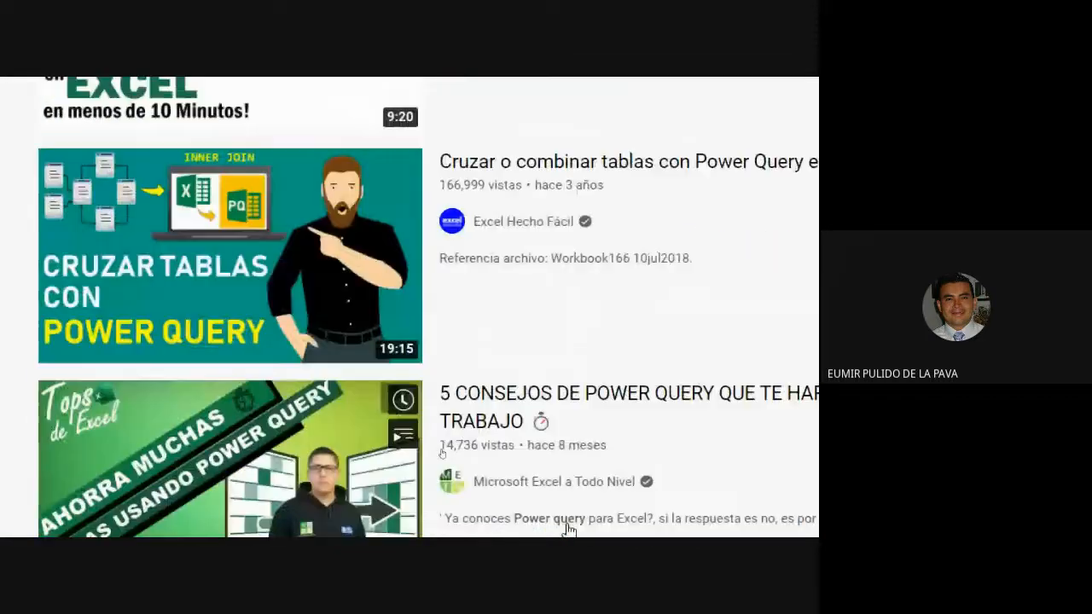
pyautogui.scroll(-1, 563, 384)
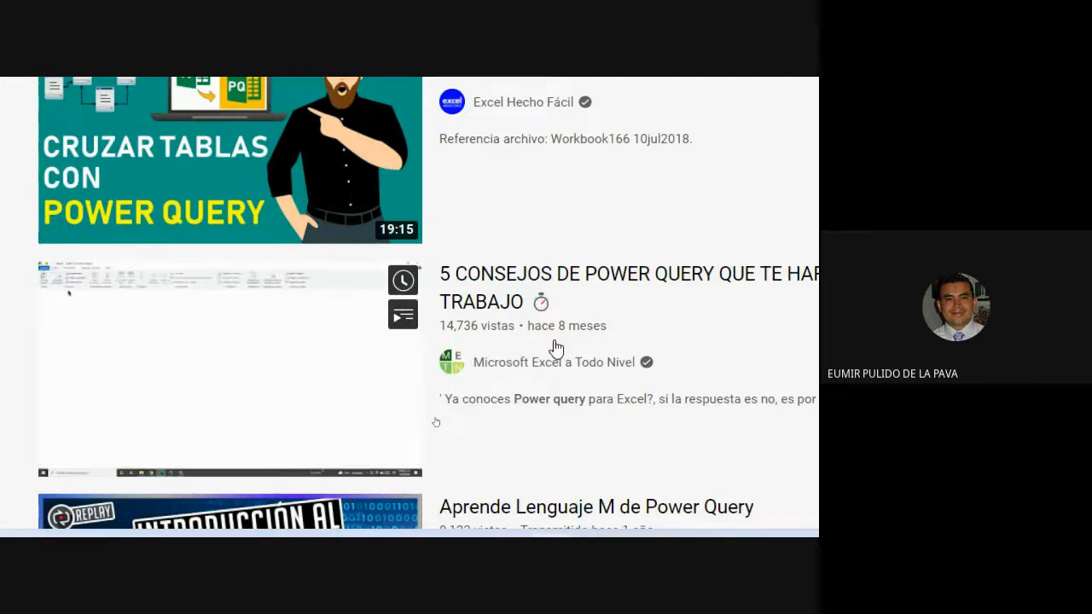
pyautogui.scroll(1, 509, 117)
pyautogui.scroll(1, 510, 117)
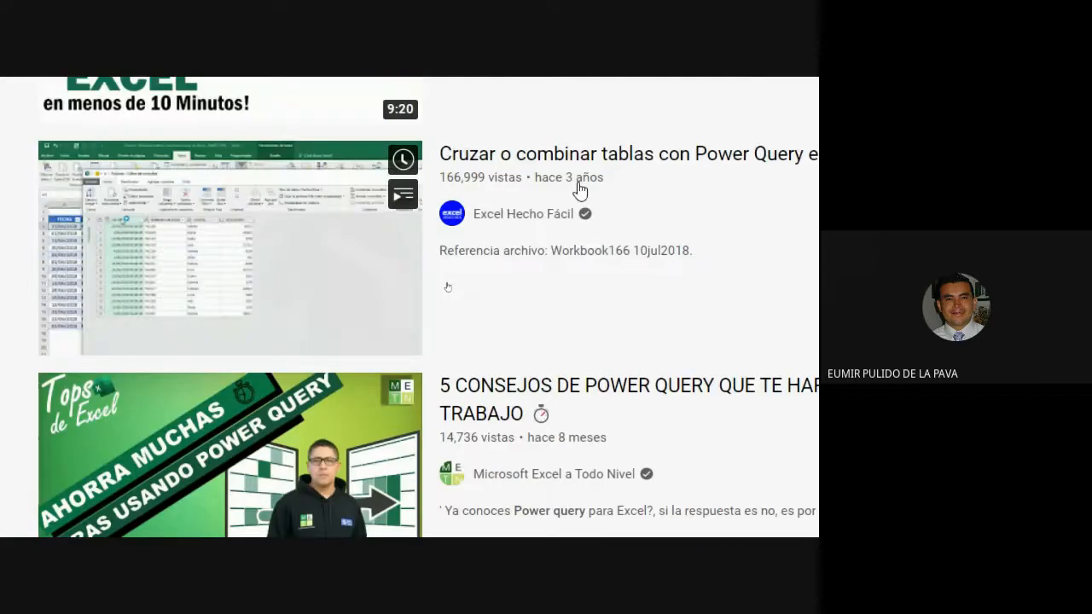
pyautogui.scroll(-1, 579, 189)
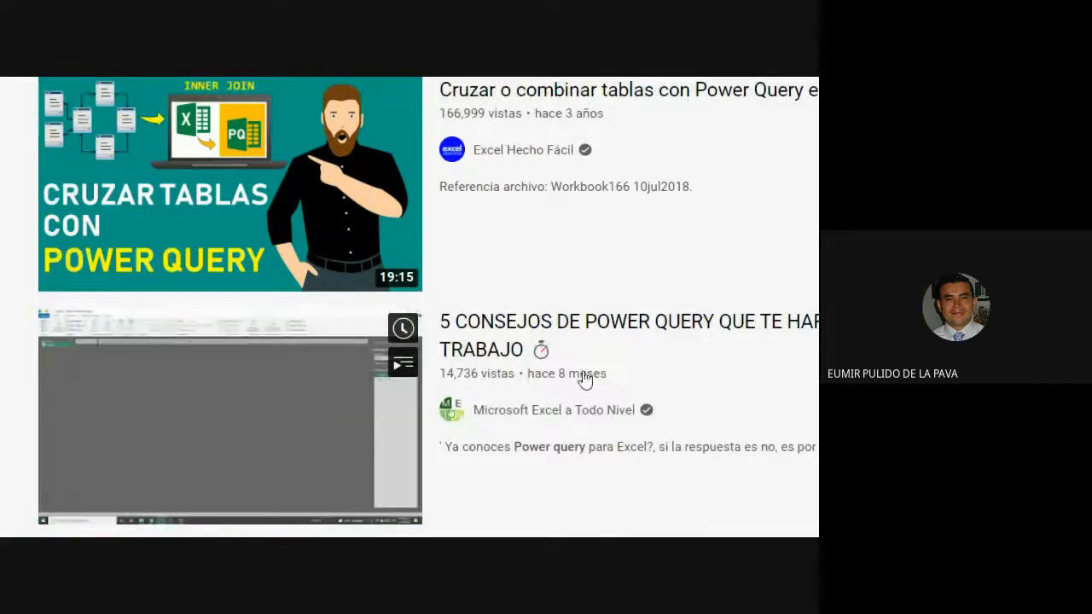
# Review the following results on Lenguaje M, the ten editor tricks, the complete Power BI course and the Power Query course videos
pyautogui.scroll(-3, 555, 395)
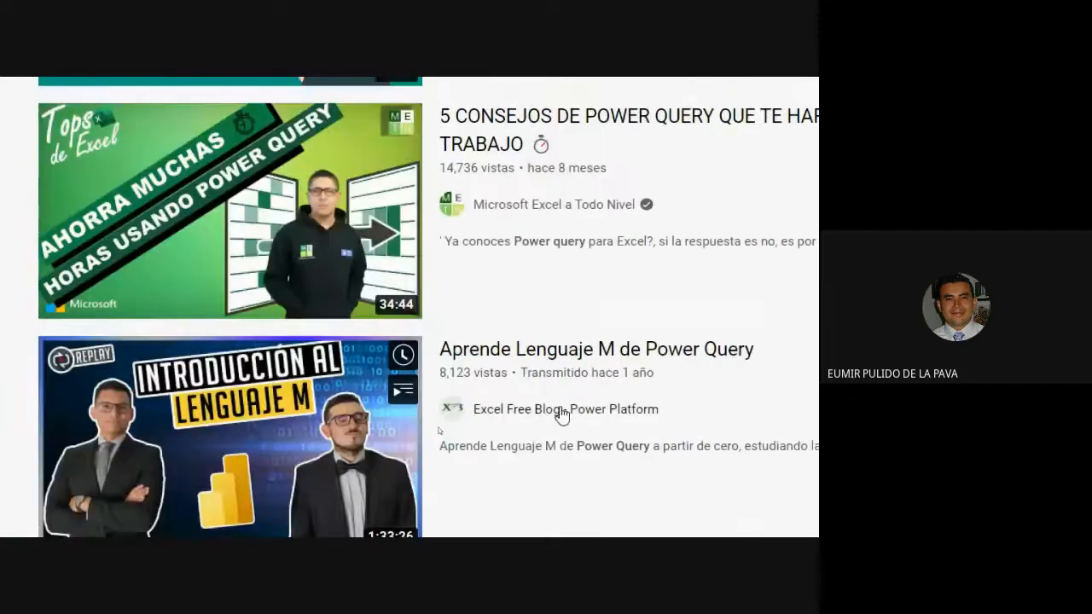
pyautogui.scroll(-2, 561, 416)
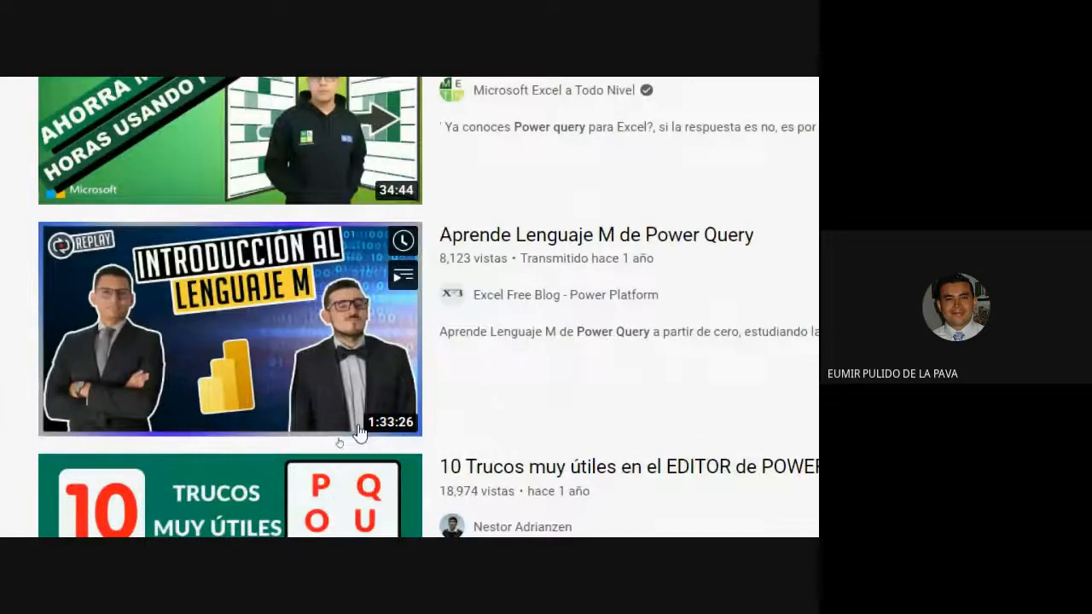
pyautogui.scroll(-3, 358, 433)
pyautogui.scroll(-3, 372, 450)
pyautogui.scroll(3, 468, 273)
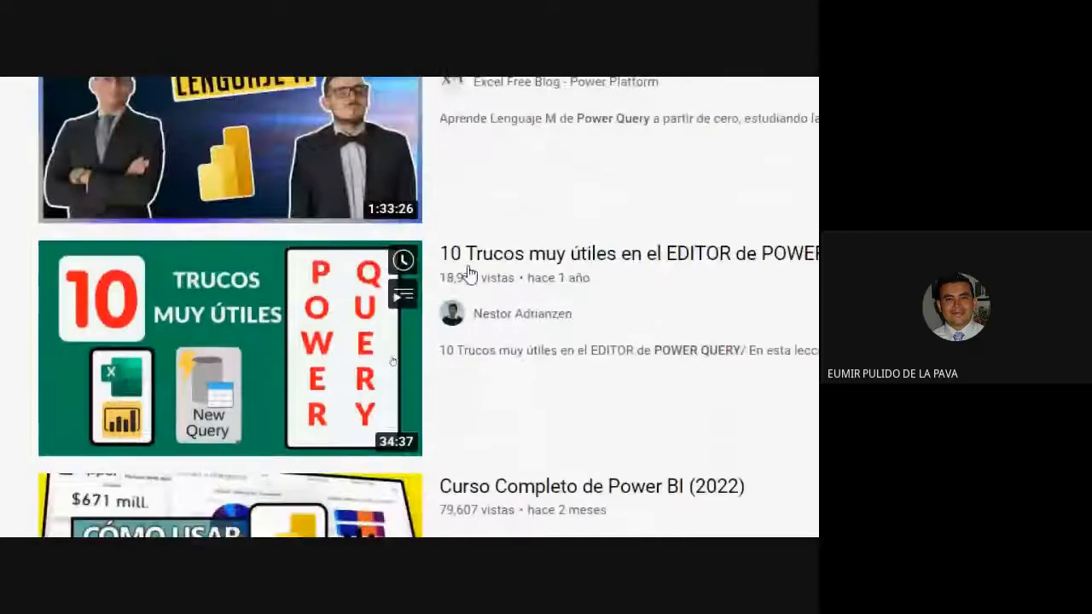
pyautogui.scroll(-3, 467, 273)
pyautogui.scroll(-1, 500, 520)
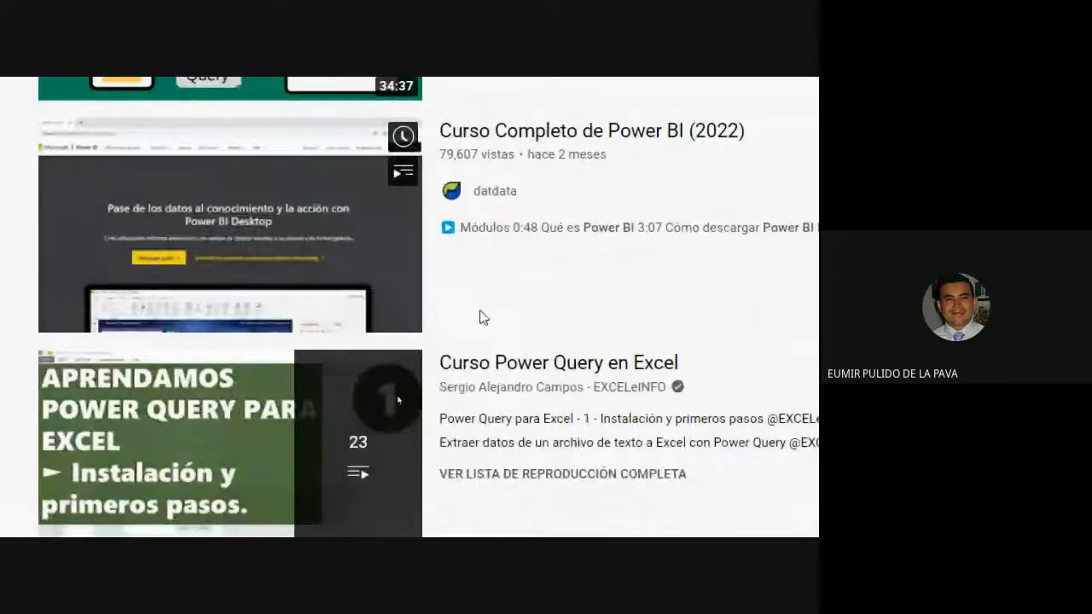
pyautogui.scroll(-1, 478, 307)
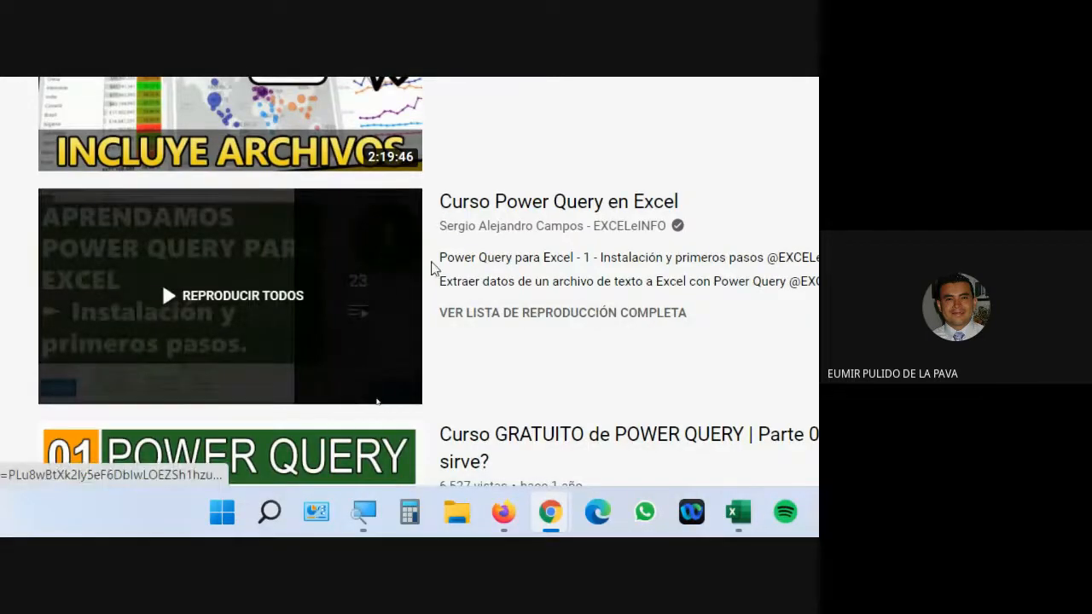
pyautogui.scroll(-2, 416, 337)
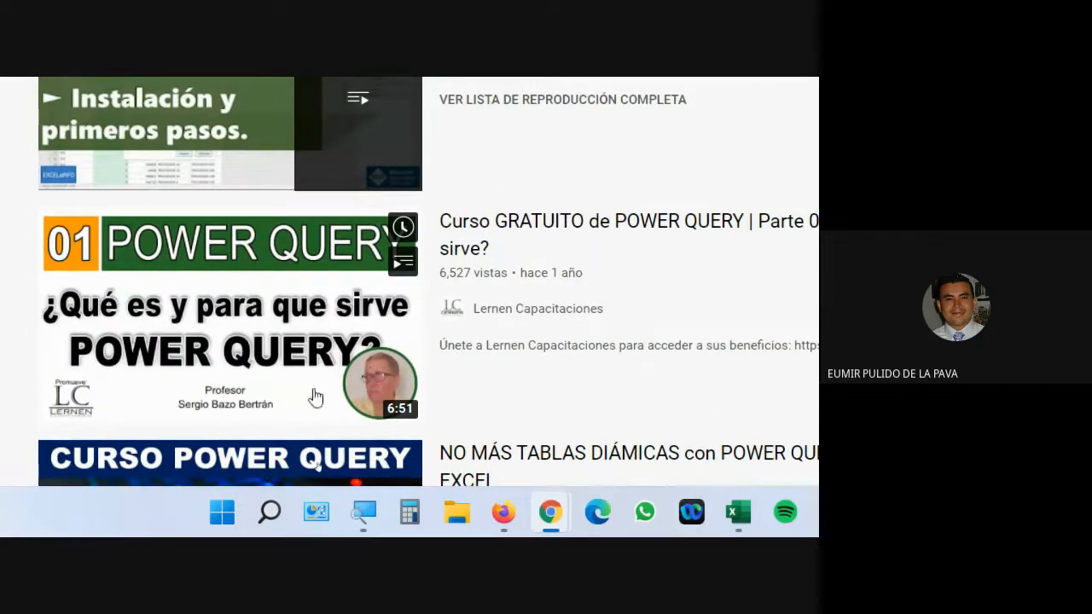
pyautogui.scroll(-1, 509, 373)
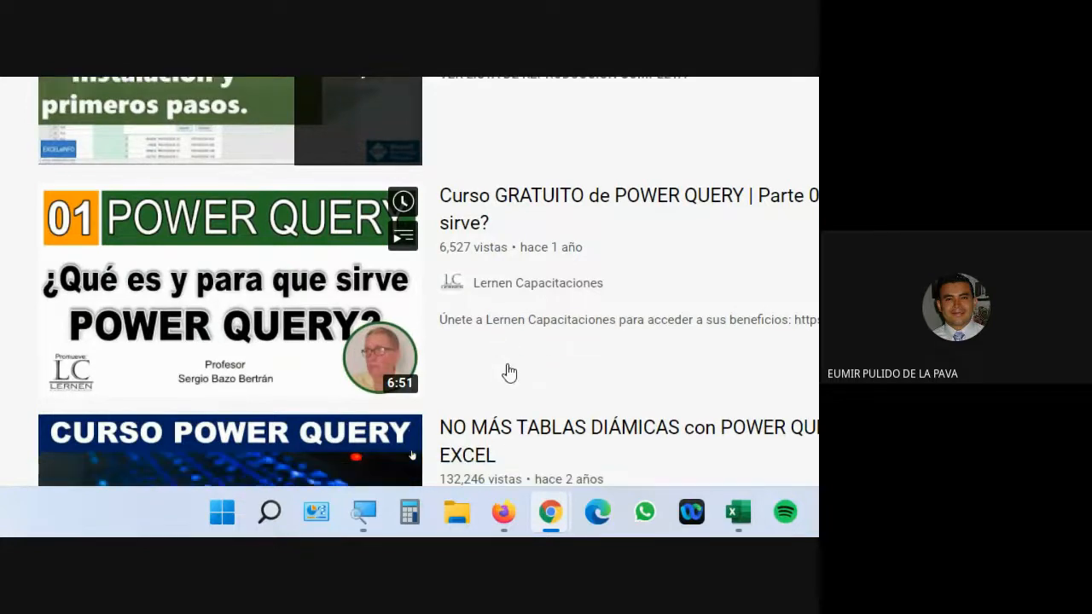
pyautogui.scroll(-1, 509, 373)
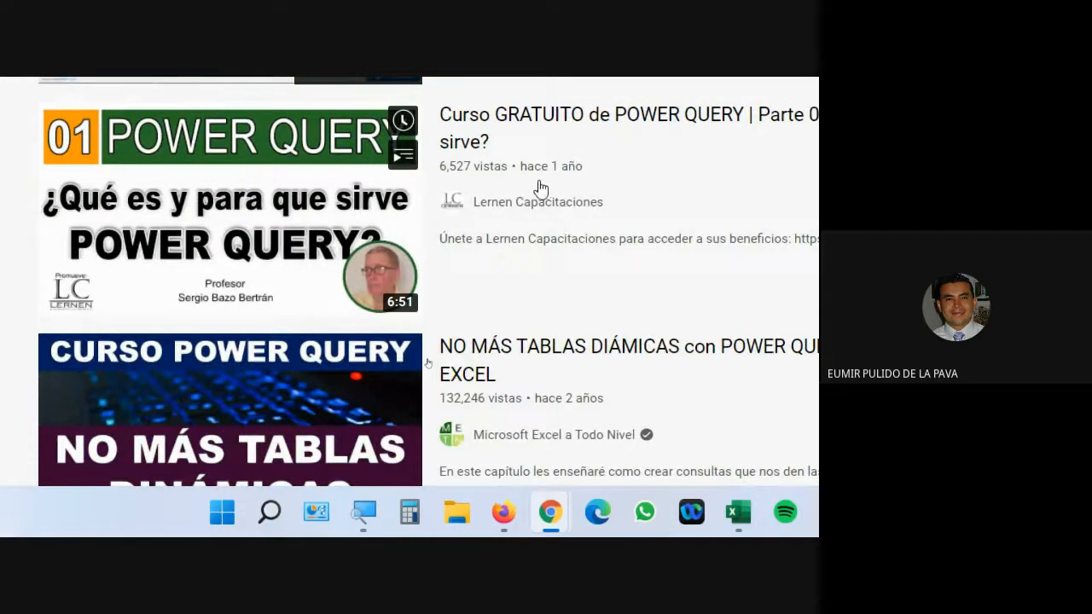
# Skim the remaining search results down to the related "Las personas también vieron" videos and return to the start of the list
pyautogui.scroll(-7, 492, 236)
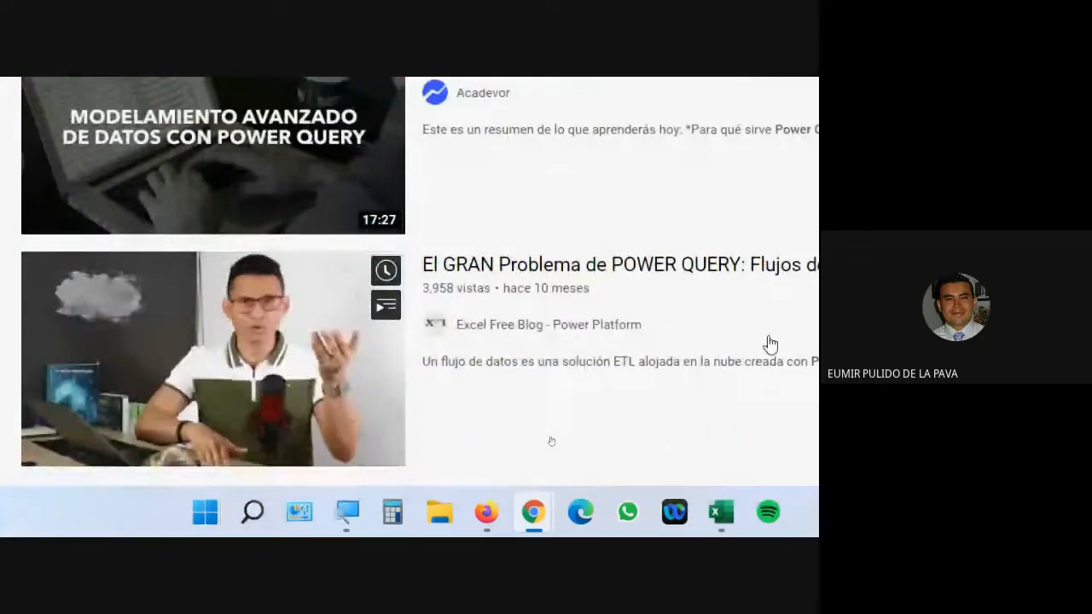
pyautogui.scroll(-3, 770, 345)
pyautogui.scroll(-2, 769, 346)
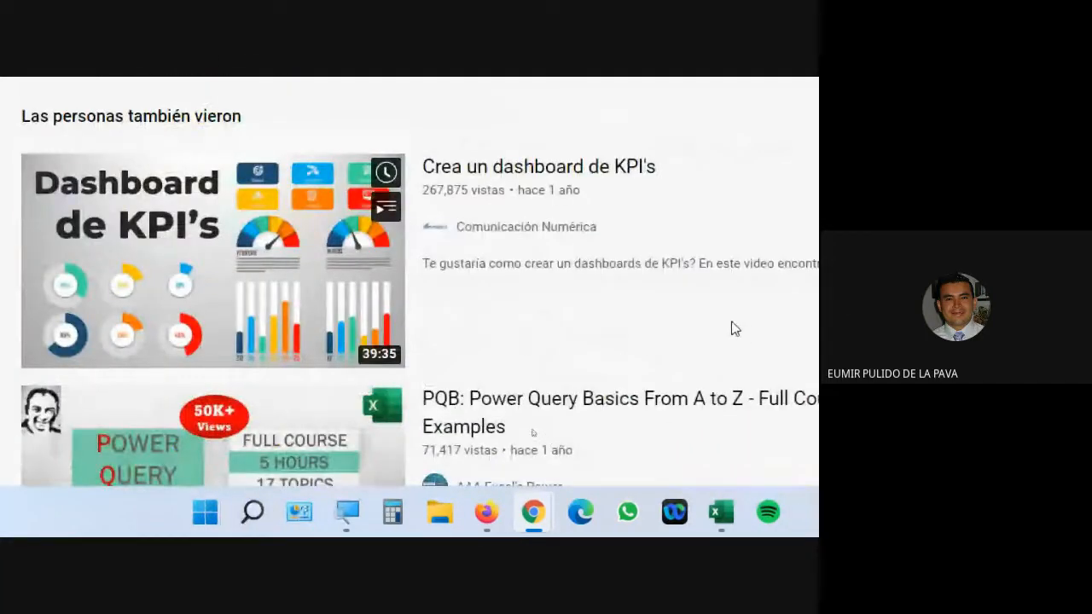
pyautogui.scroll(-6, 623, 406)
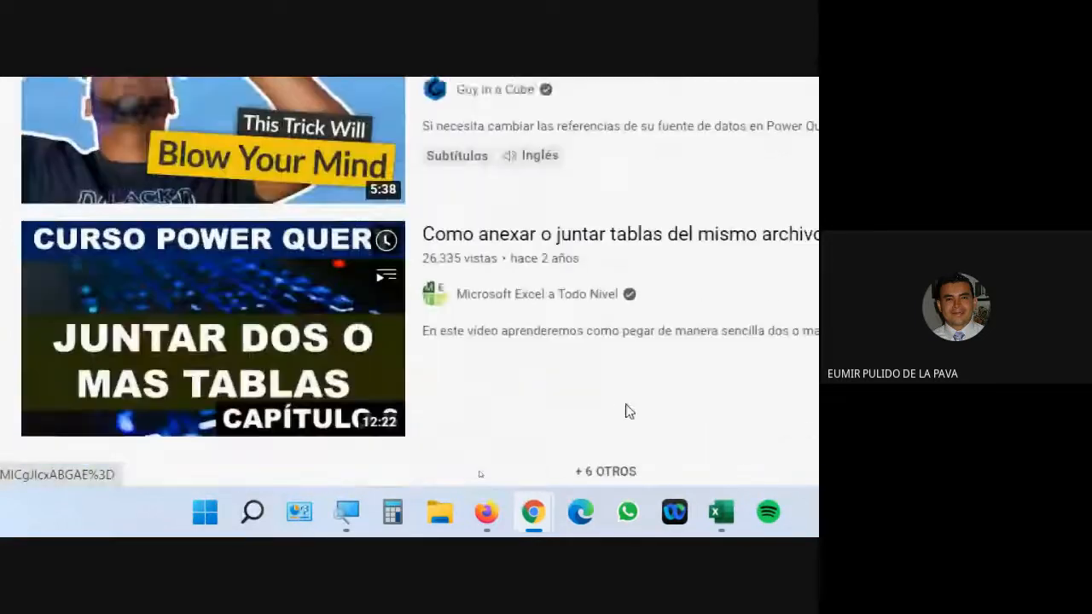
pyautogui.scroll(2, 625, 412)
pyautogui.scroll(8, 626, 413)
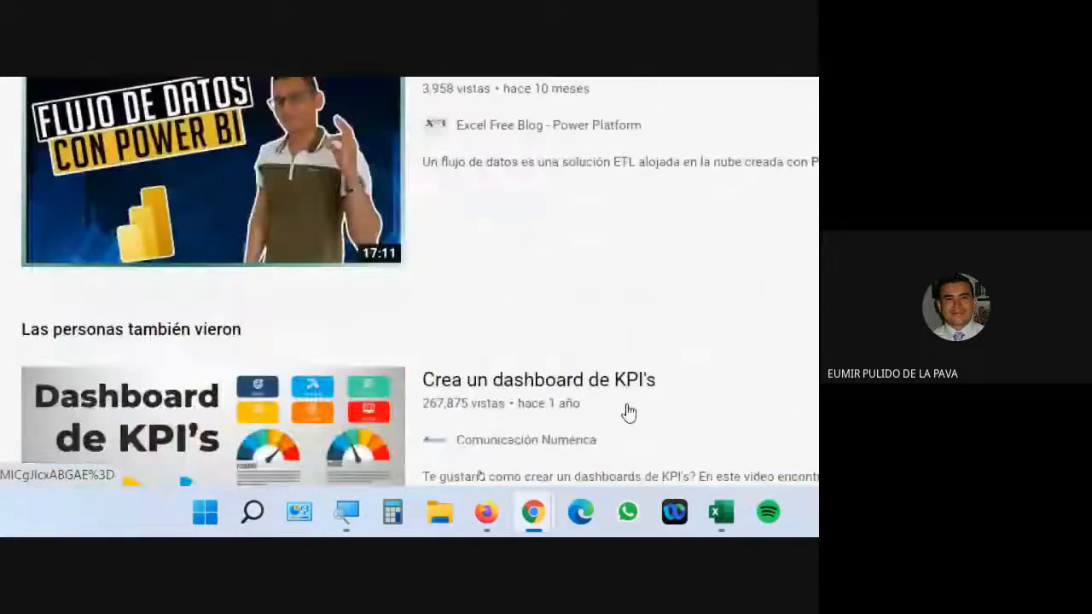
pyautogui.scroll(12, 628, 412)
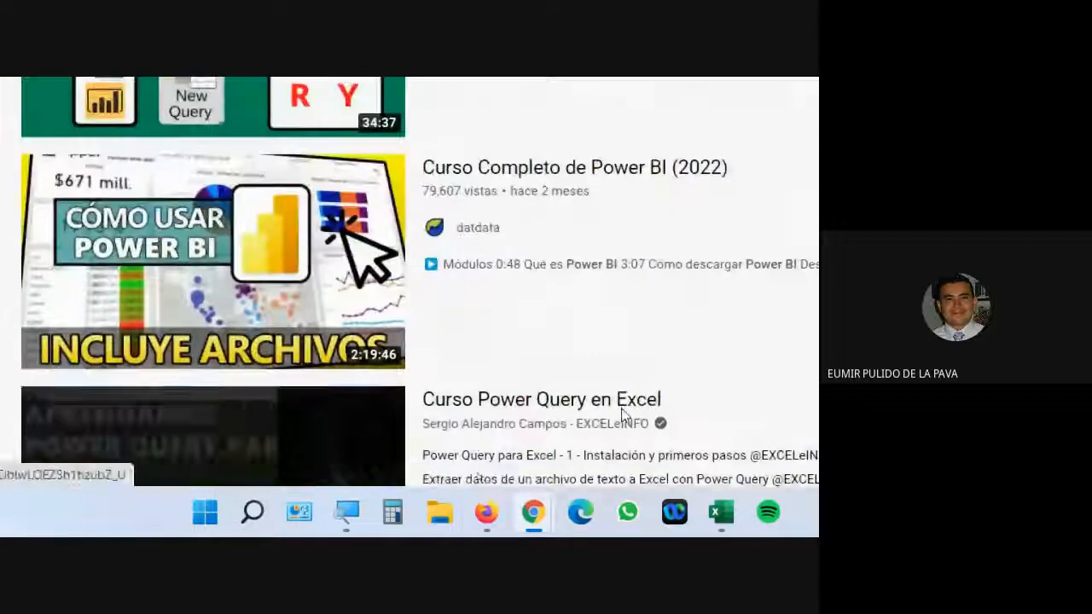
pyautogui.scroll(4, 619, 404)
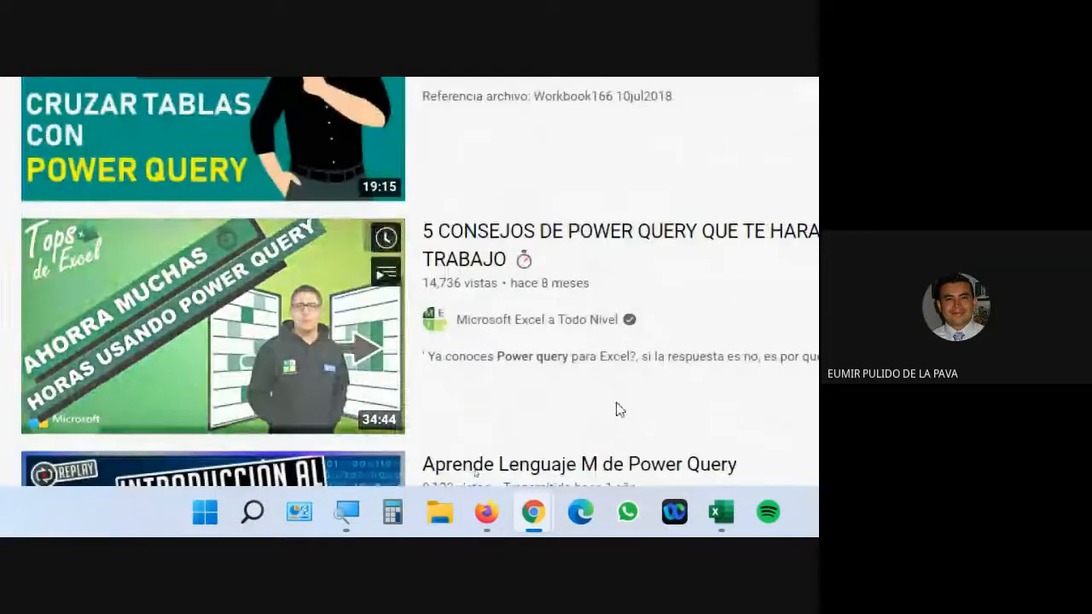
pyautogui.scroll(1, 615, 398)
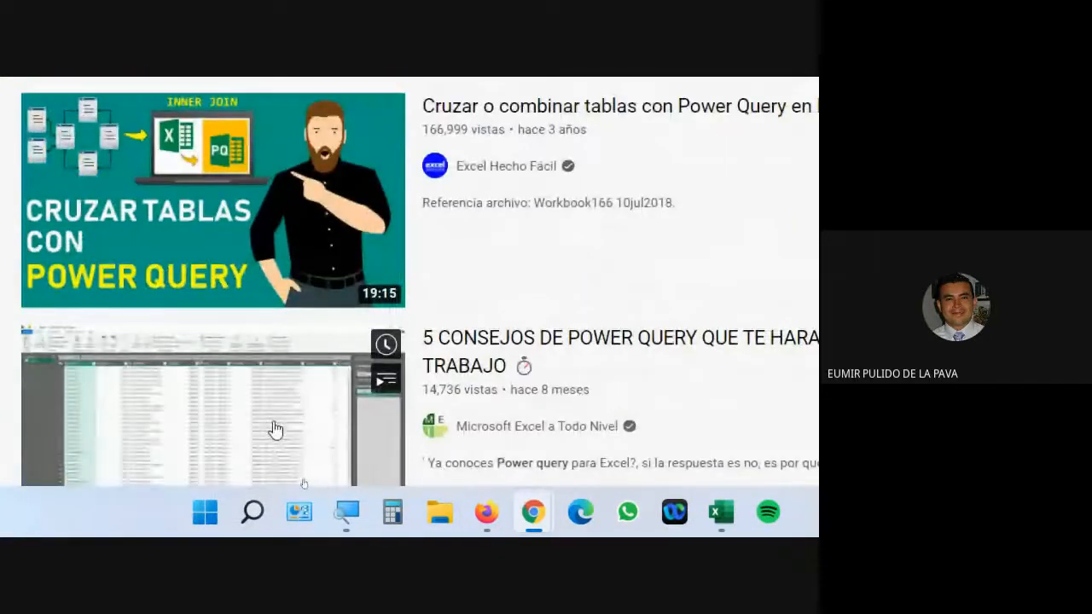
pyautogui.scroll(-2, 275, 432)
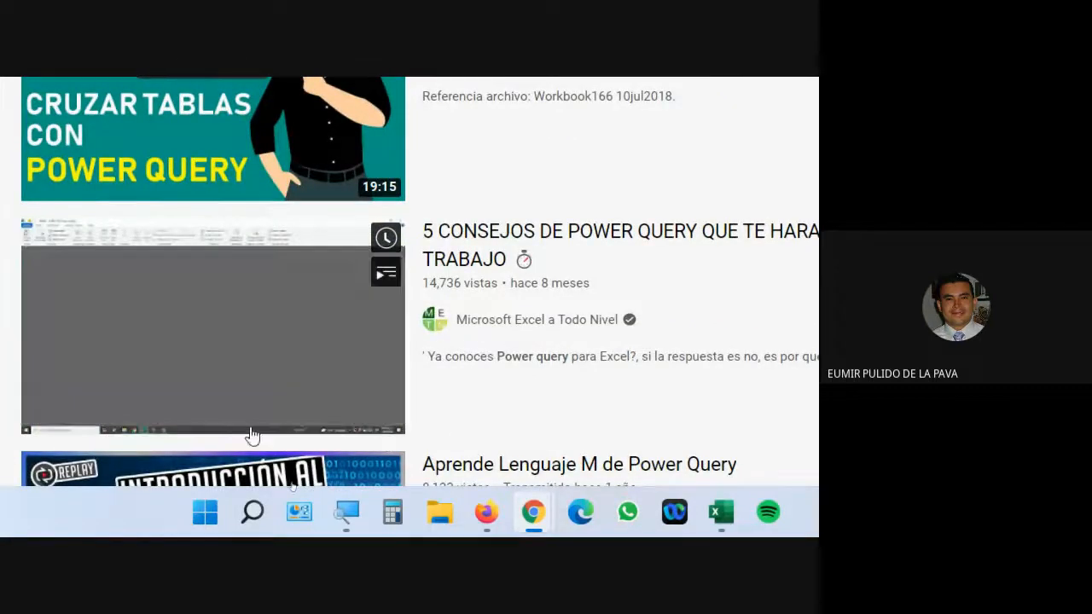
pyautogui.scroll(4, 293, 338)
pyautogui.scroll(3, 292, 338)
pyautogui.scroll(-15, 307, 370)
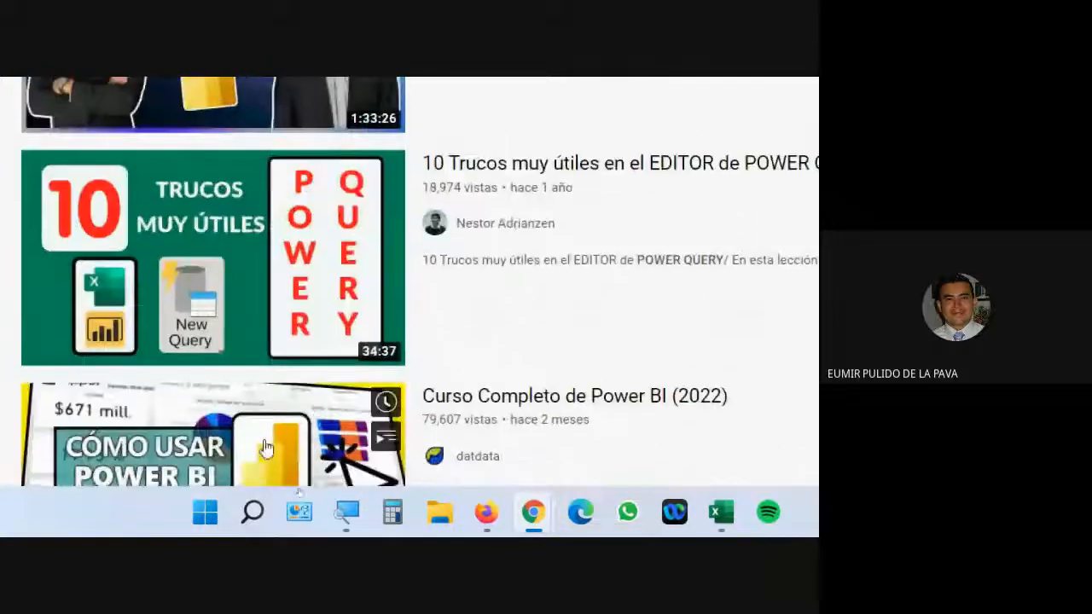
pyautogui.scroll(-7, 309, 429)
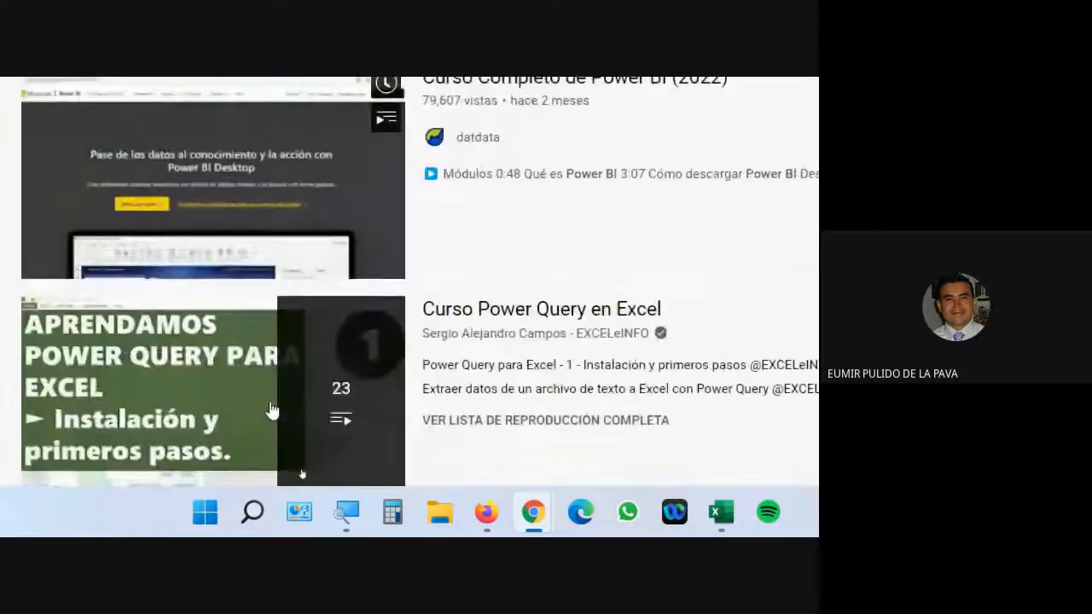
pyautogui.scroll(9, 269, 411)
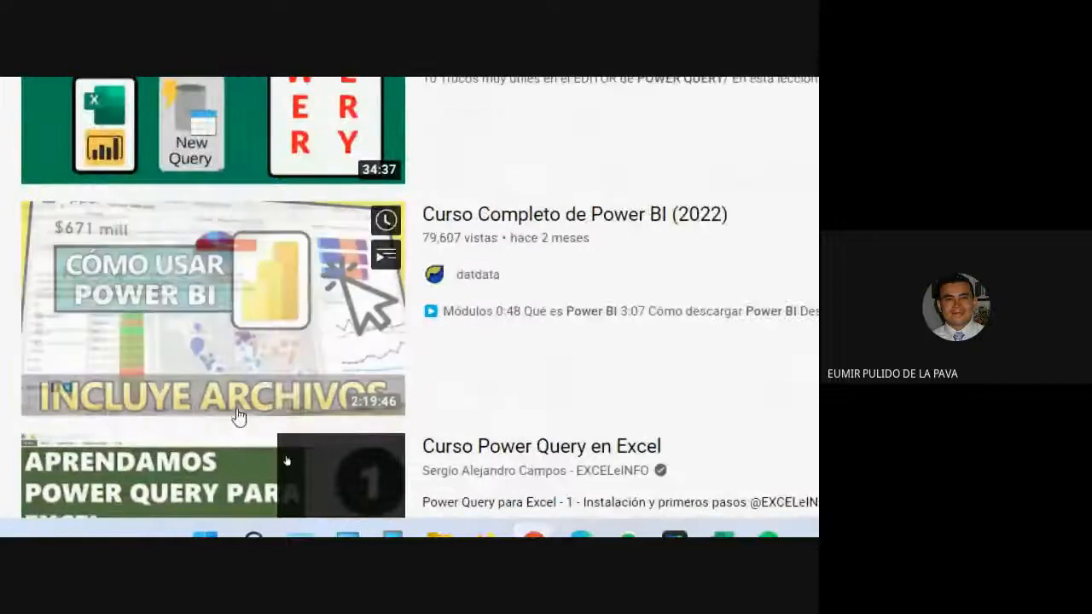
pyautogui.scroll(10, 270, 422)
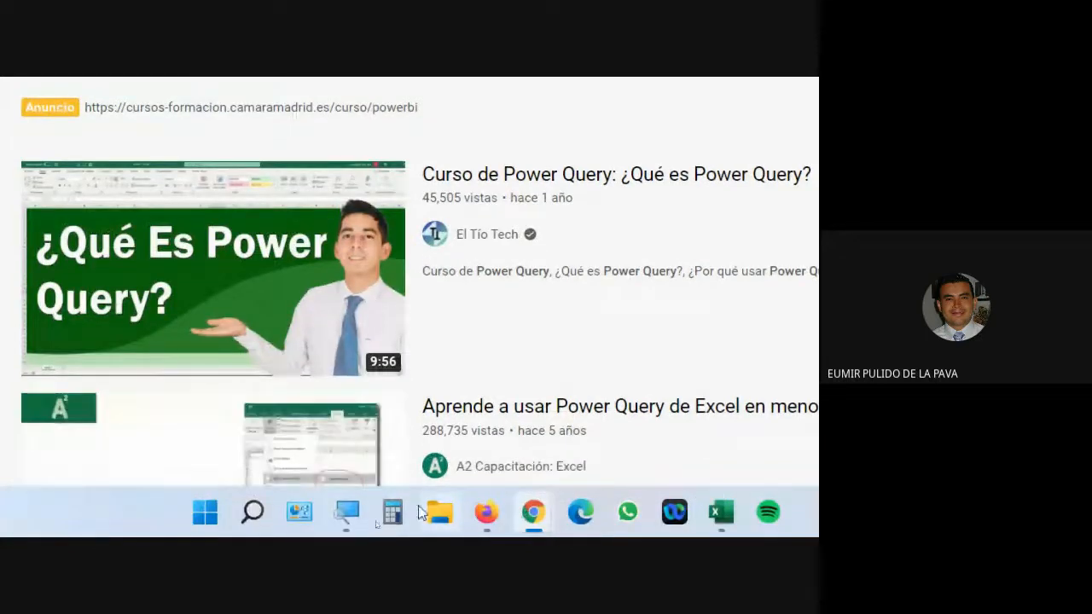
# Reset the screen Magnifier (Lupa) to 100%, minimize it, and stop presenting the screen in the Google Meet call
pyautogui.click(346, 512)
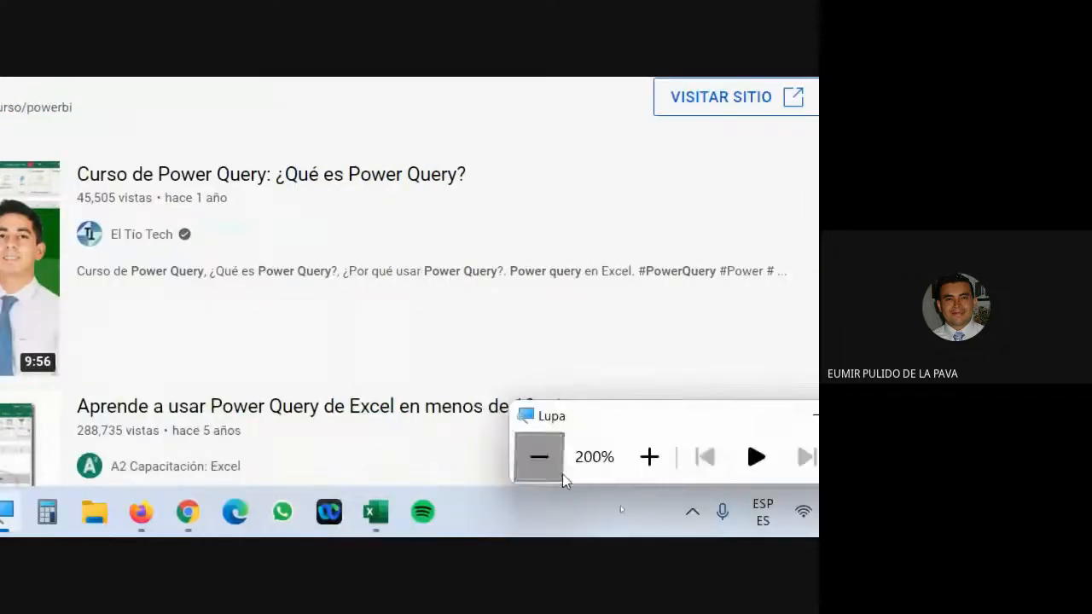
pyautogui.click(538, 456)
pyautogui.click(40, 84)
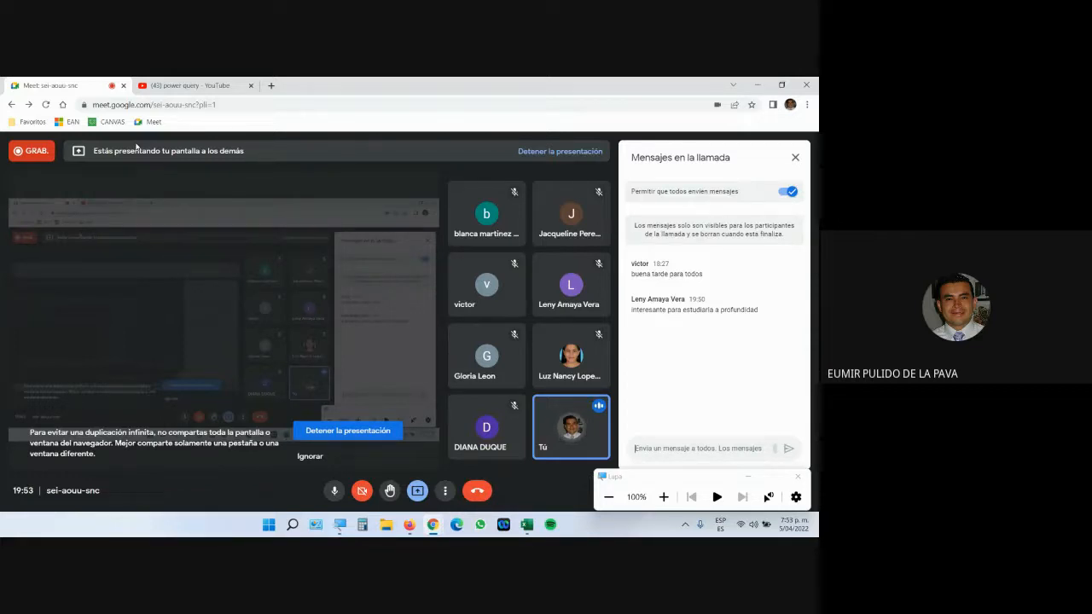
pyautogui.click(750, 480)
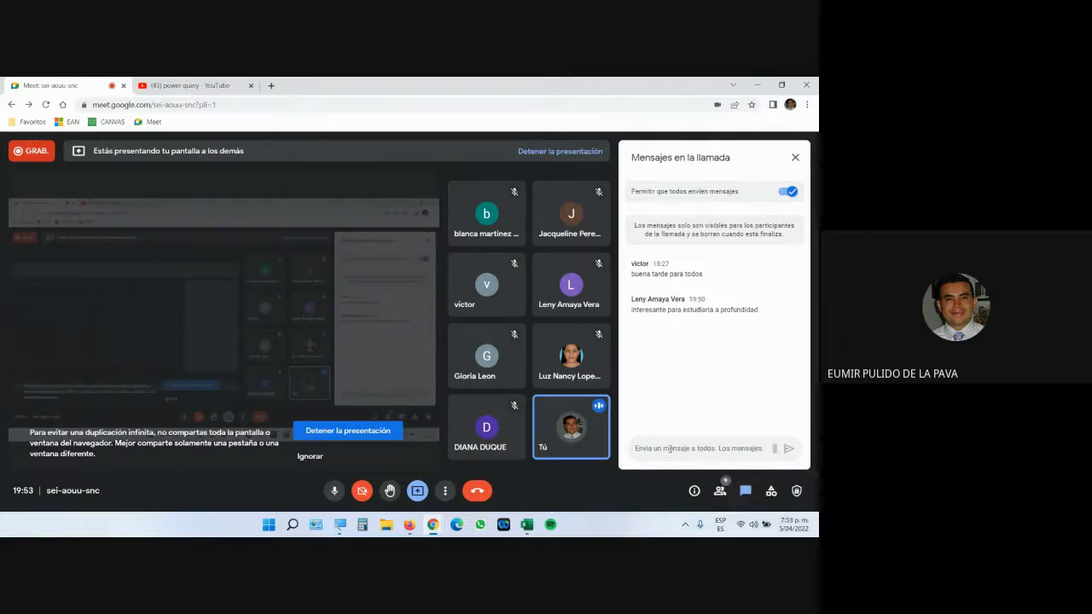
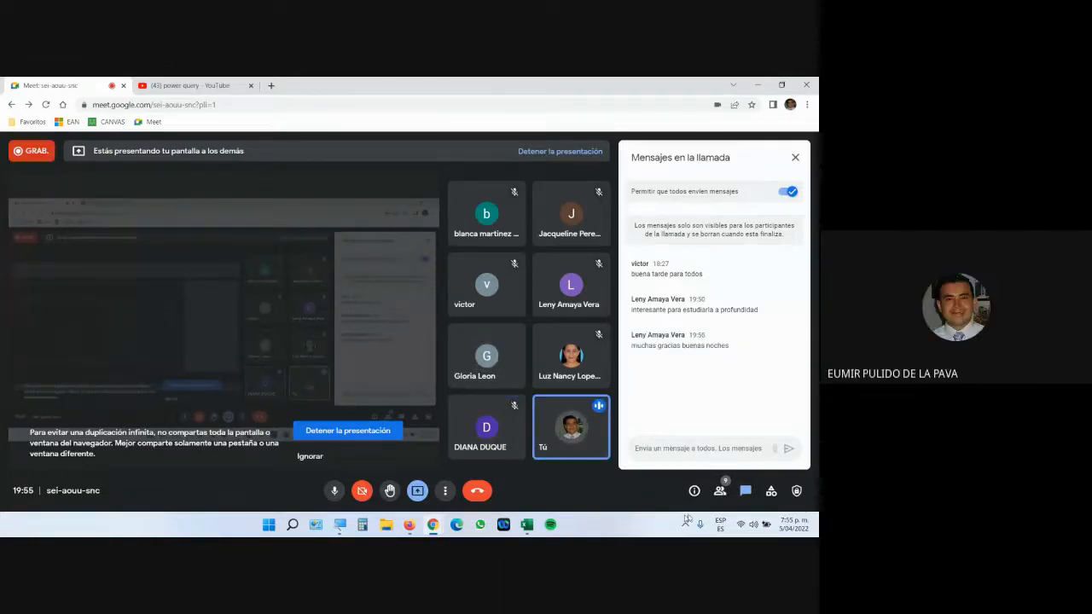
pyautogui.click(396, 433)
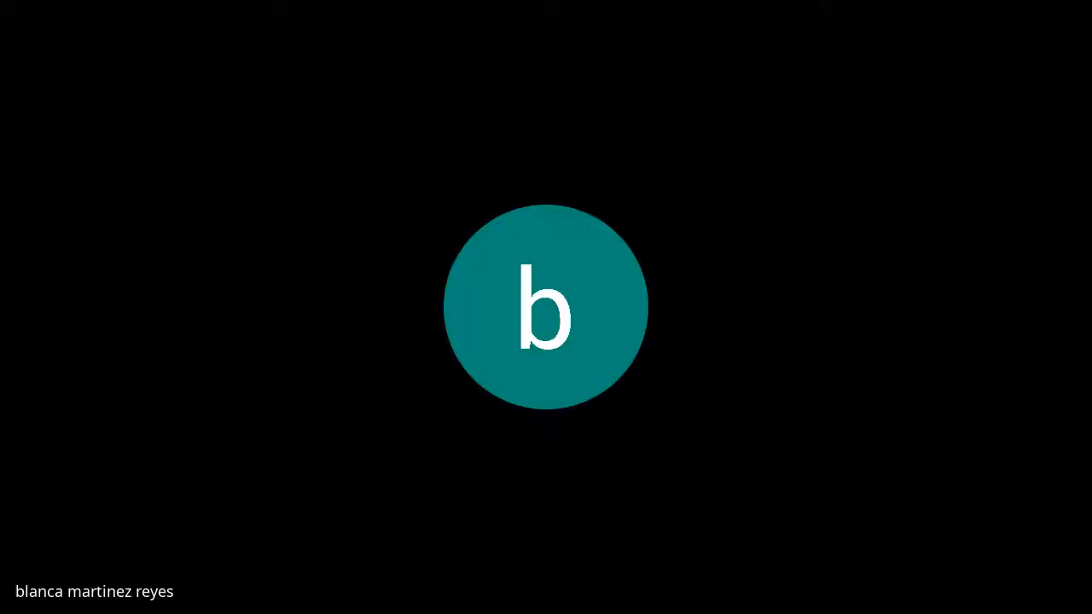